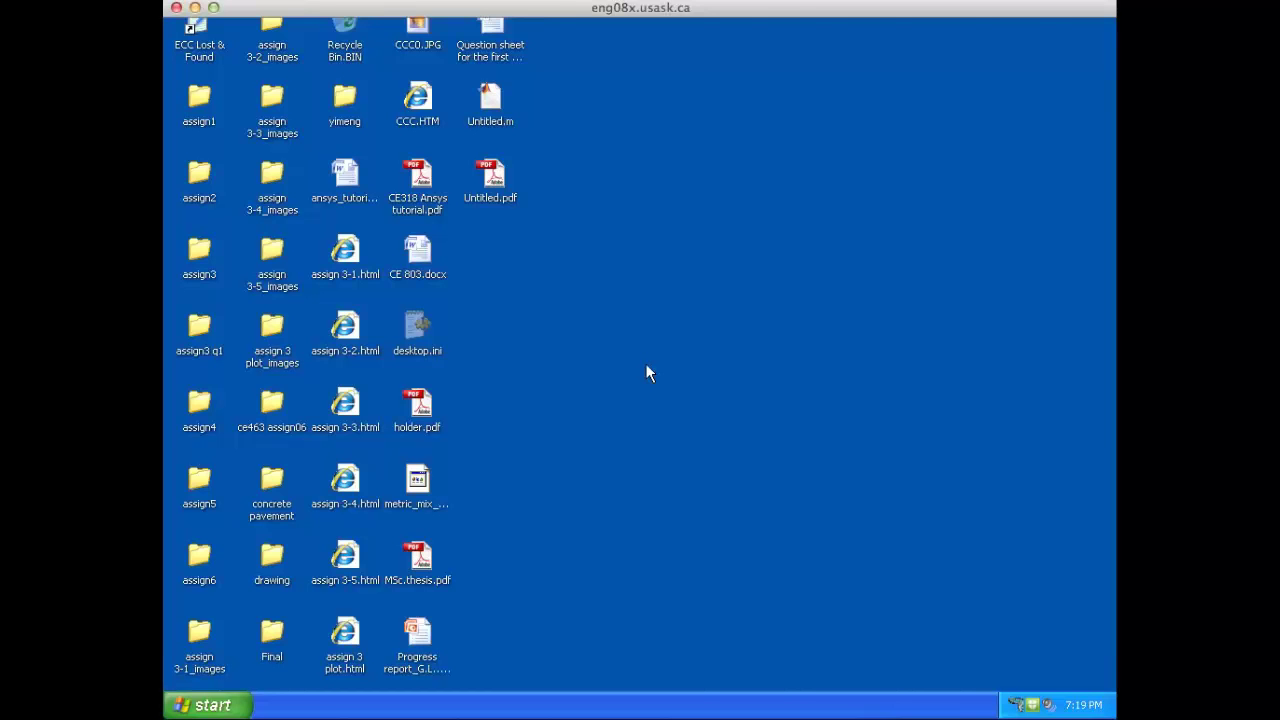
Step: Review the basic solution steps and the Example problem 1 plane truss in the Word tutorial, and return to the remote desktop
key(super+Tab)
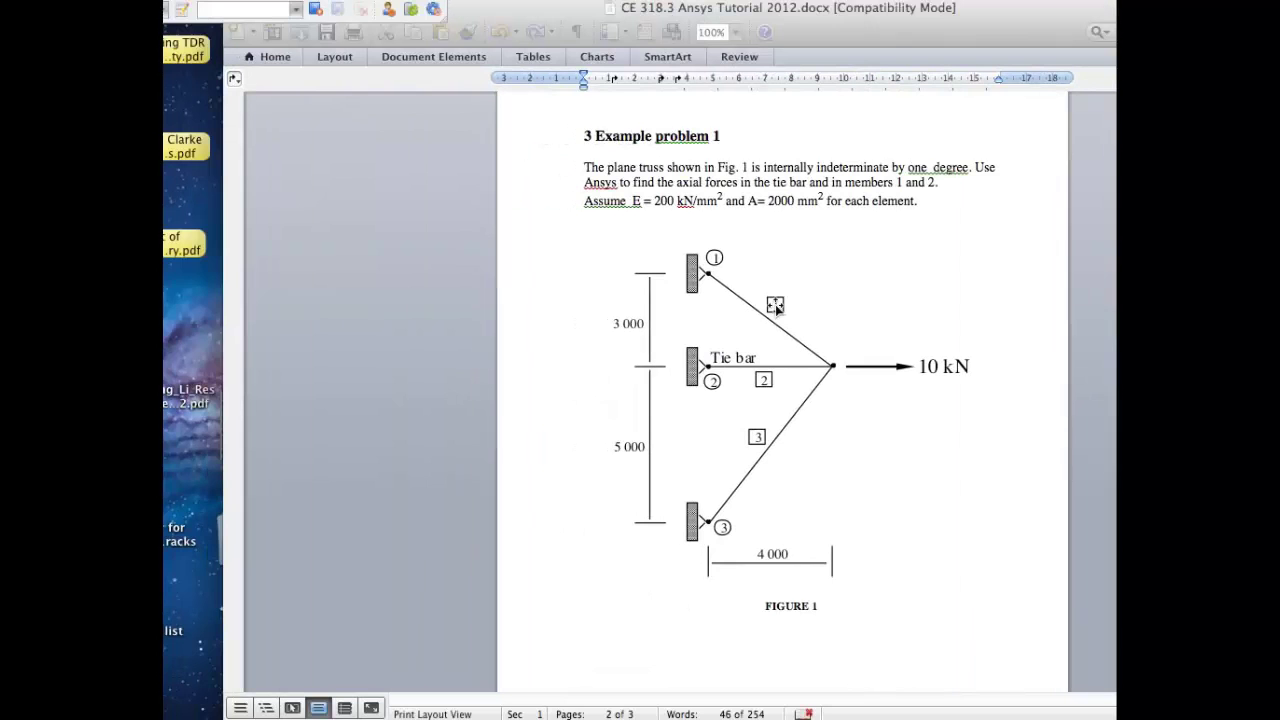
scroll(810, 323, up, 5)
scroll(810, 323, up, 4)
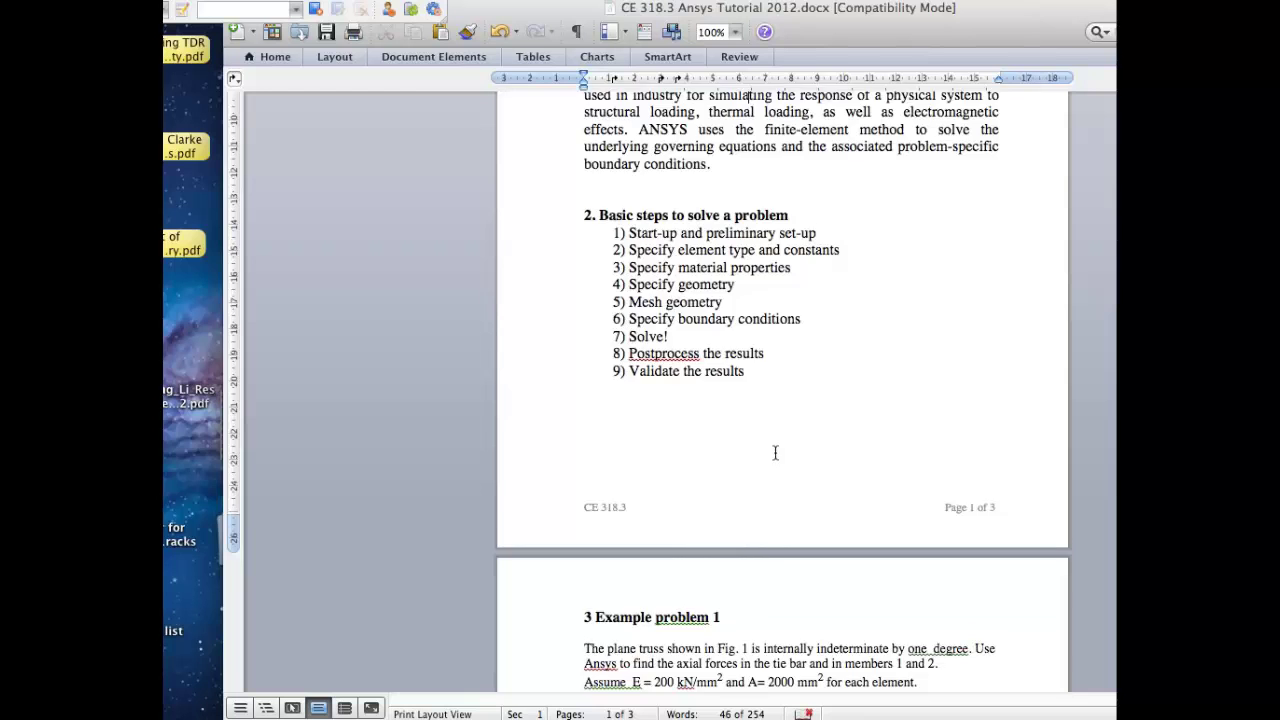
scroll(775, 453, down, 7)
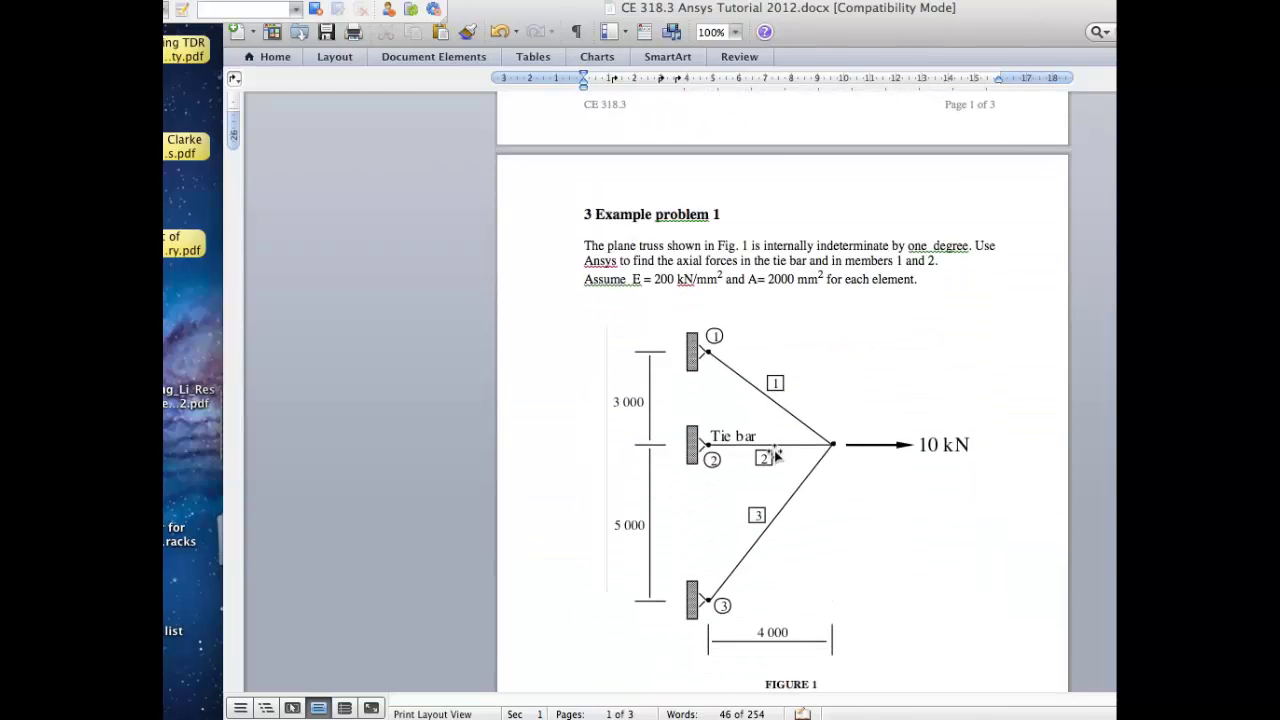
key(ctrl+Right)
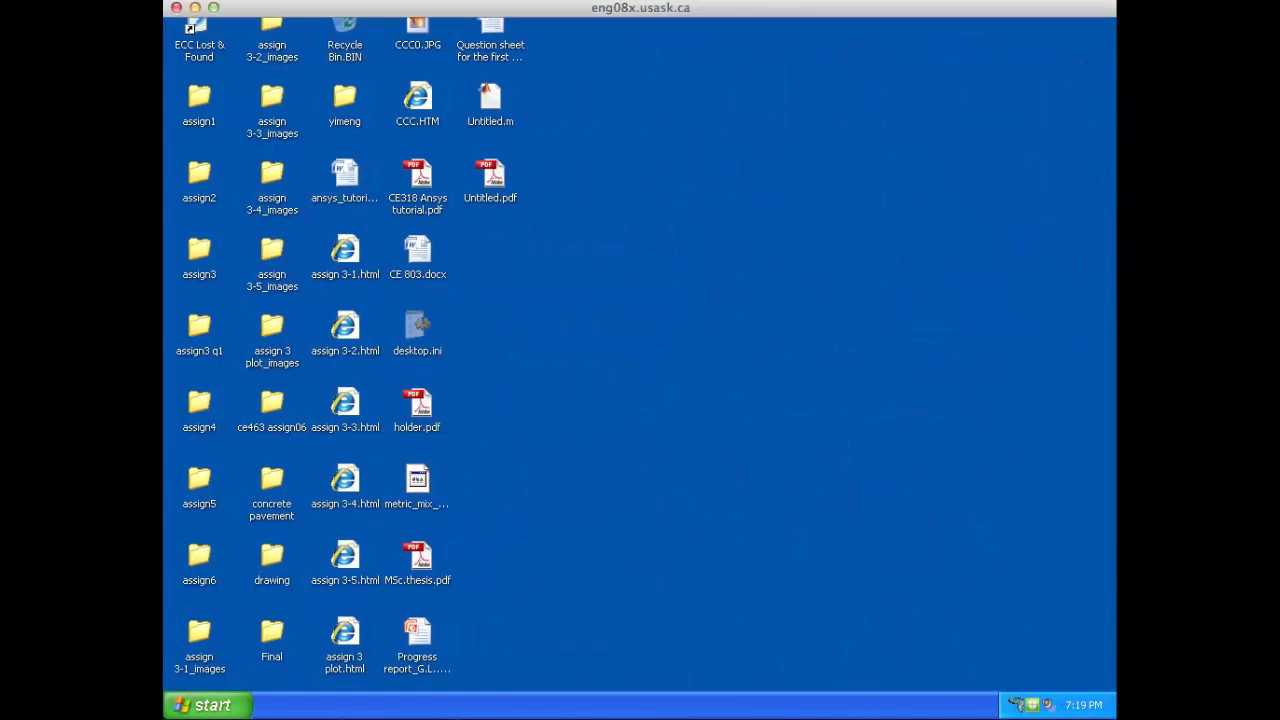
Step: Launch ANSYS Product Launcher 11.0 sp1 and choose ANSYS as the simulation environment
click(216, 702)
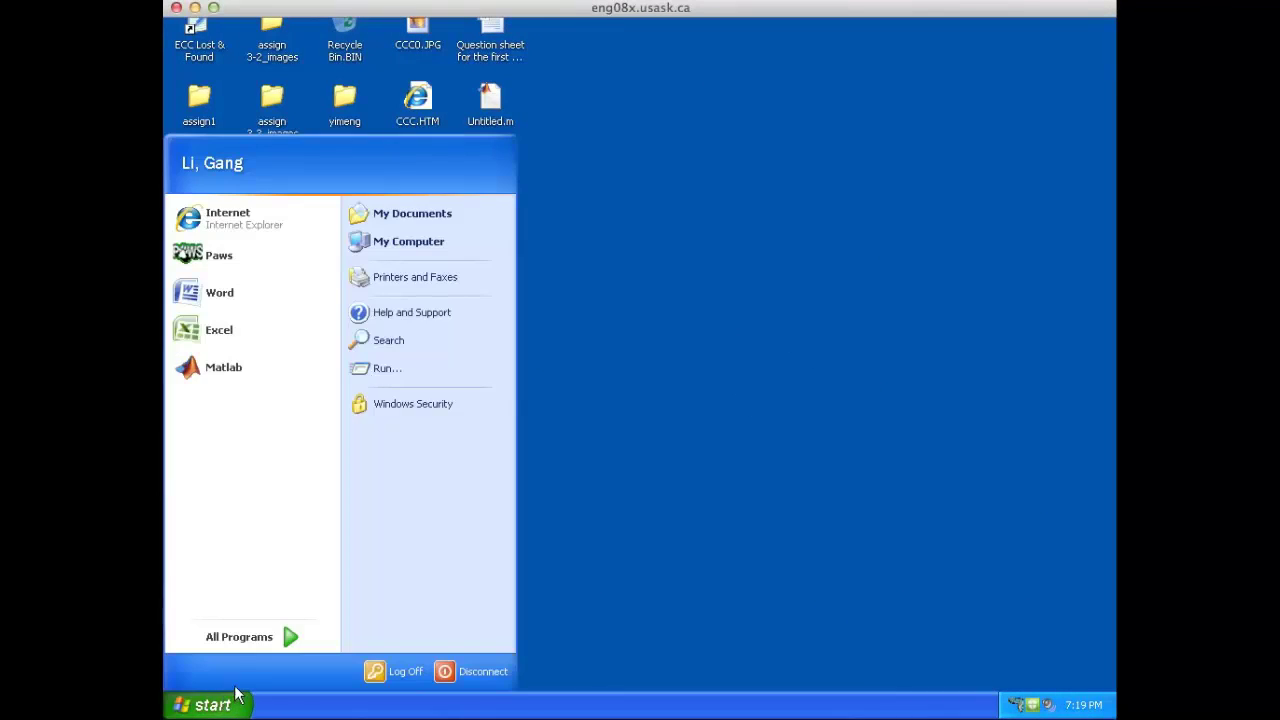
click(260, 641)
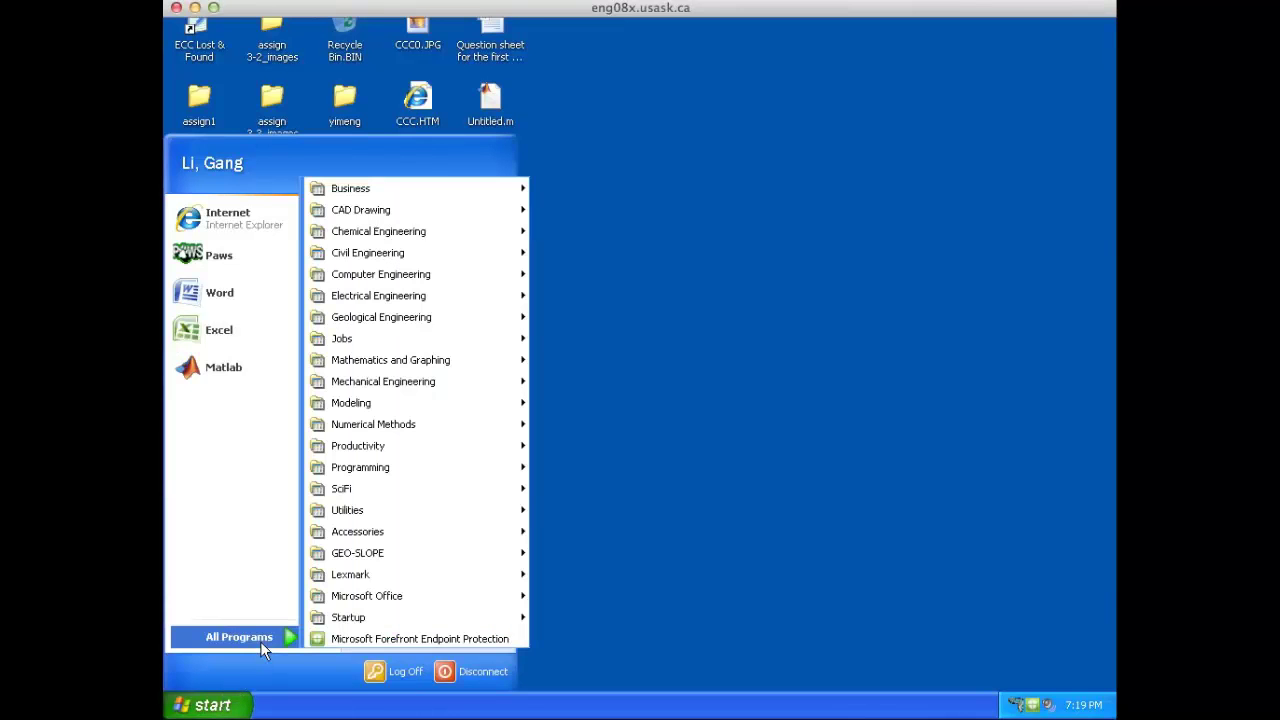
mouse_move(433, 424)
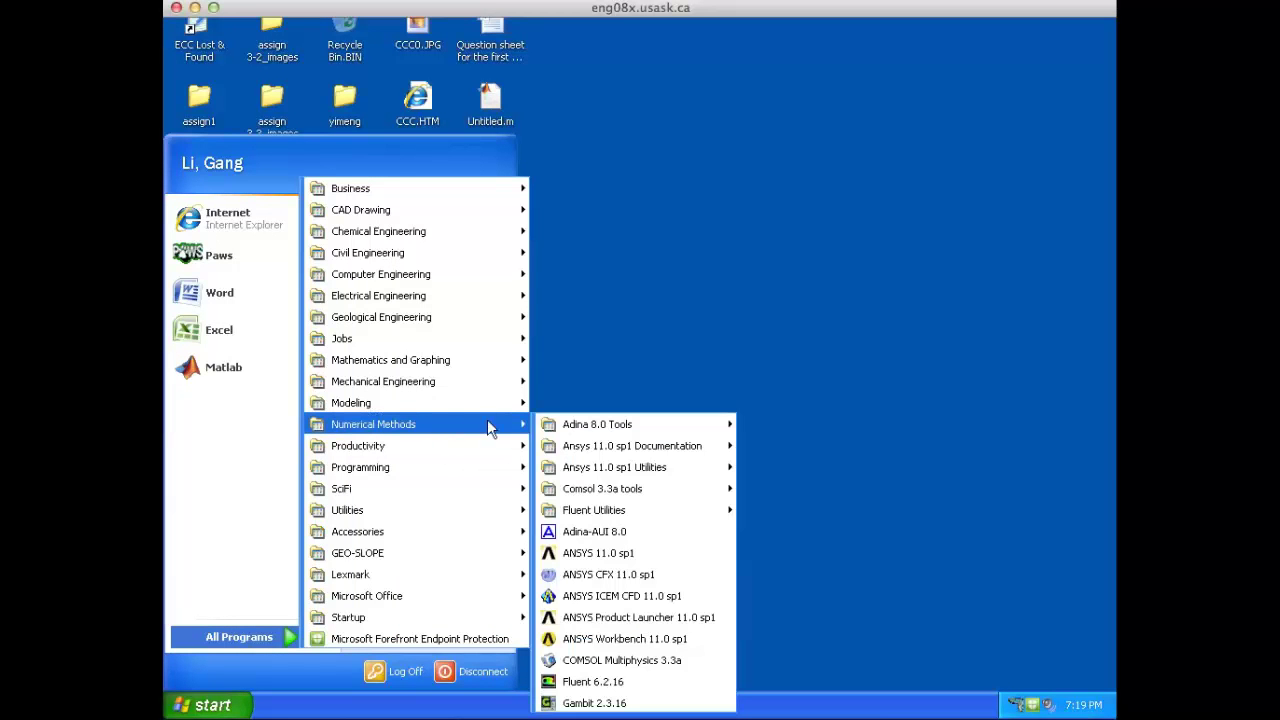
click(675, 623)
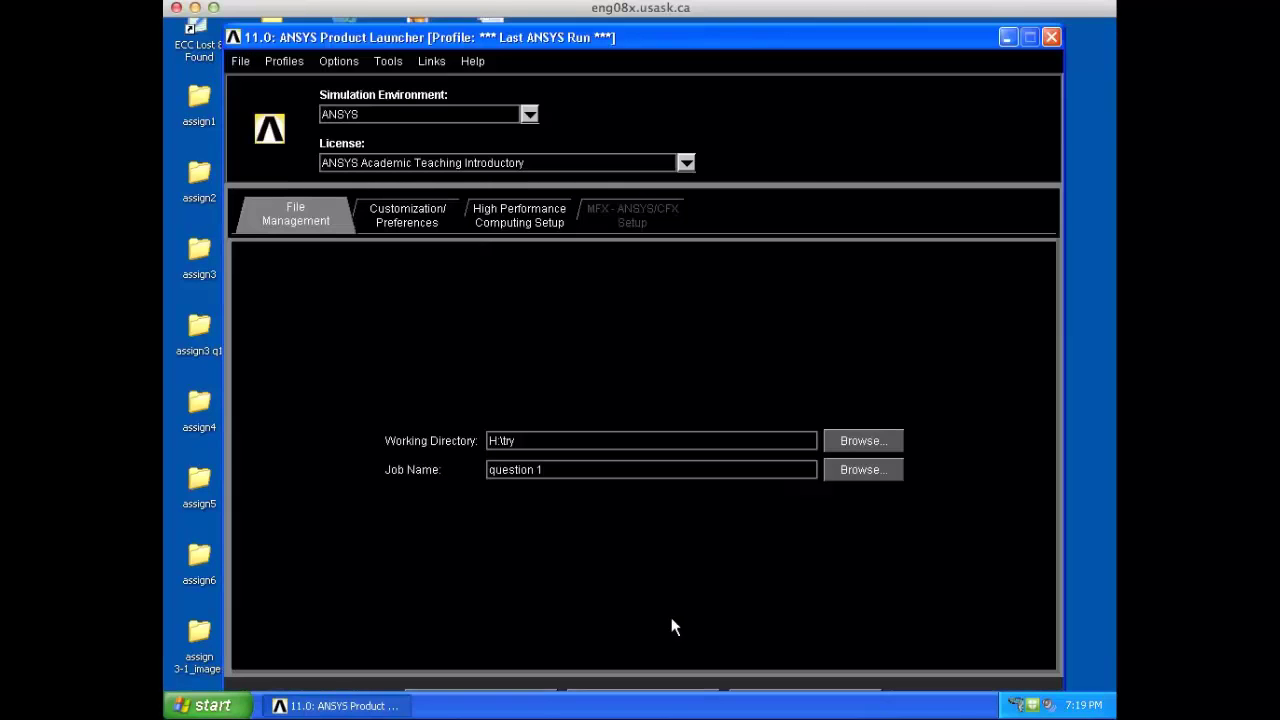
click(529, 114)
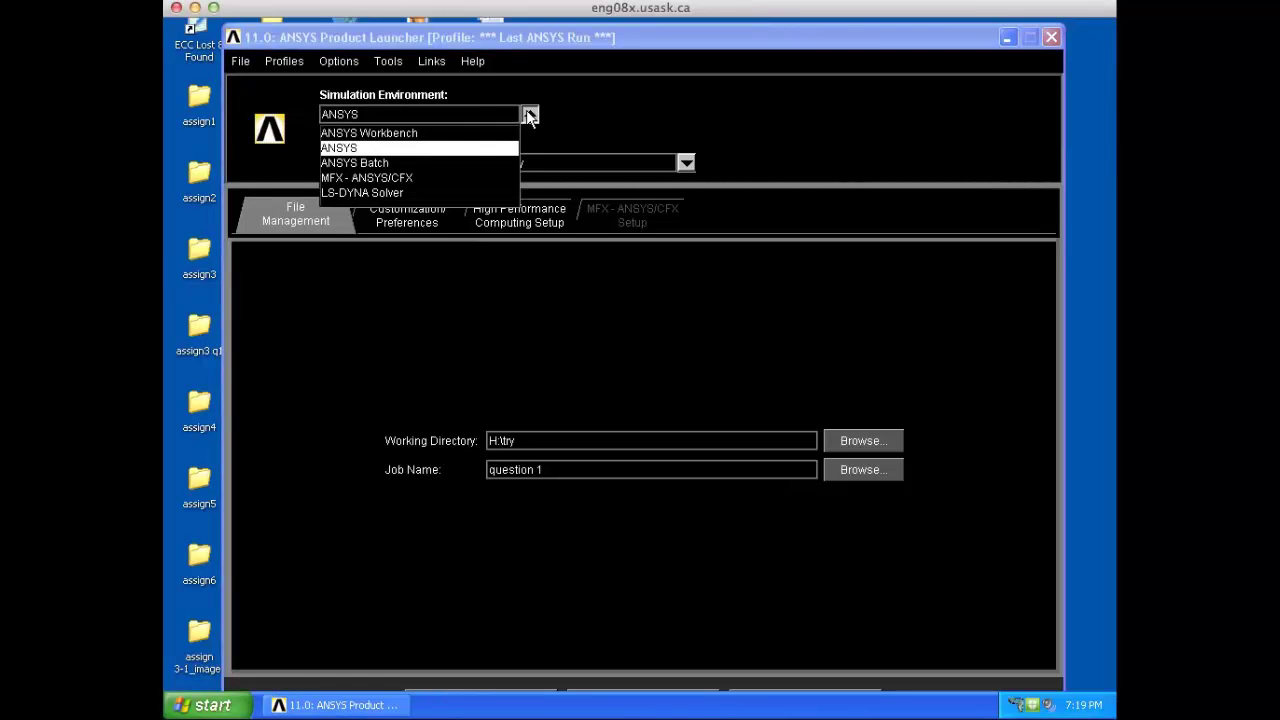
click(449, 148)
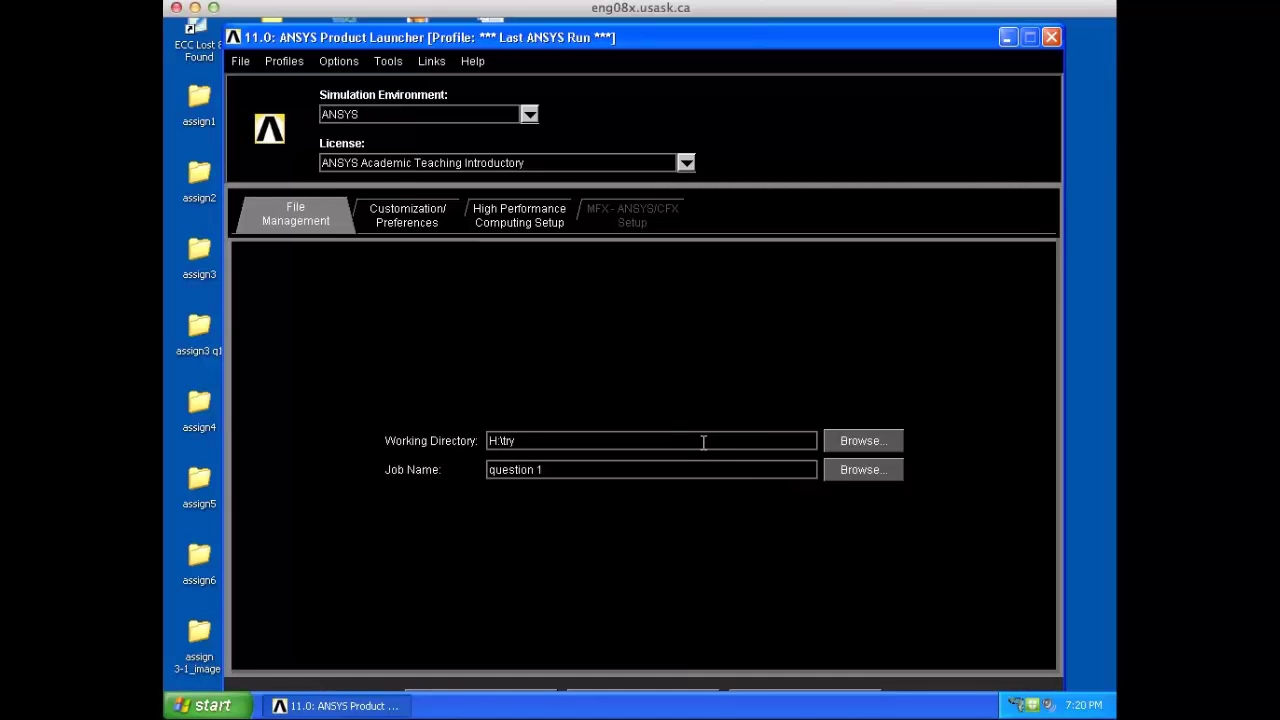
Step: Set the working directory to the ce318 folder on the H: drive
click(853, 447)
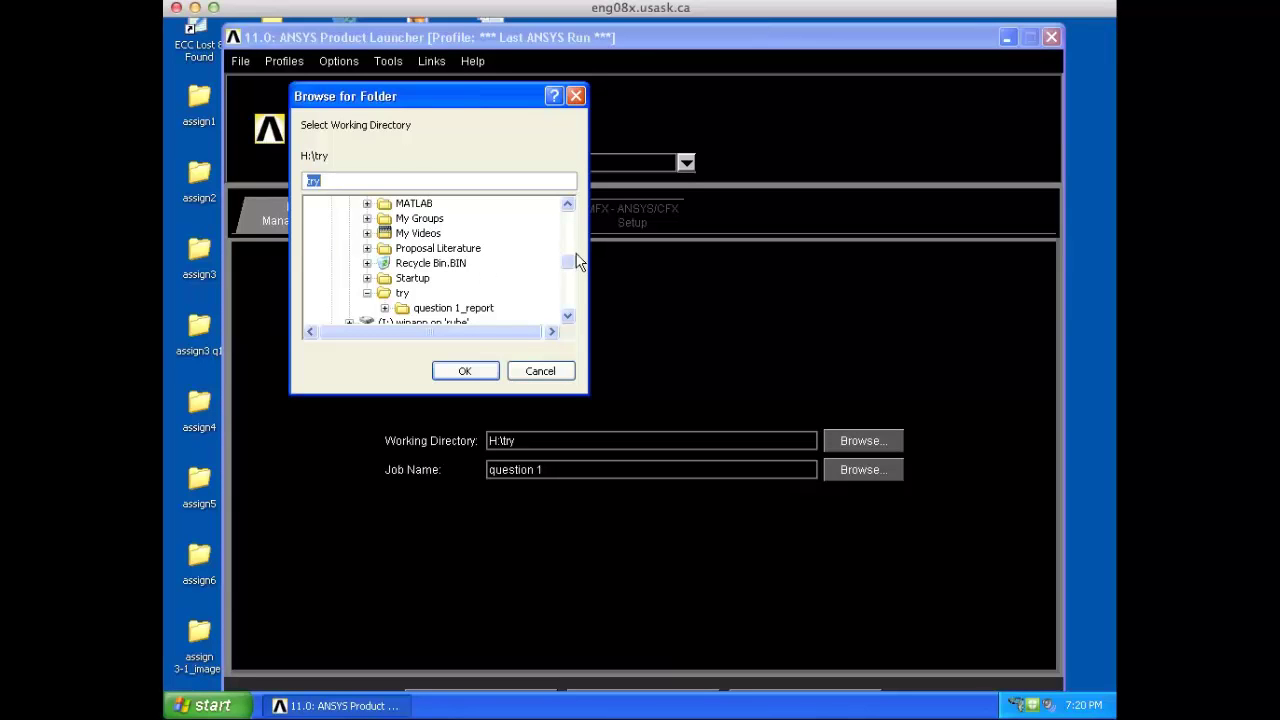
drag(572, 265, 569, 232)
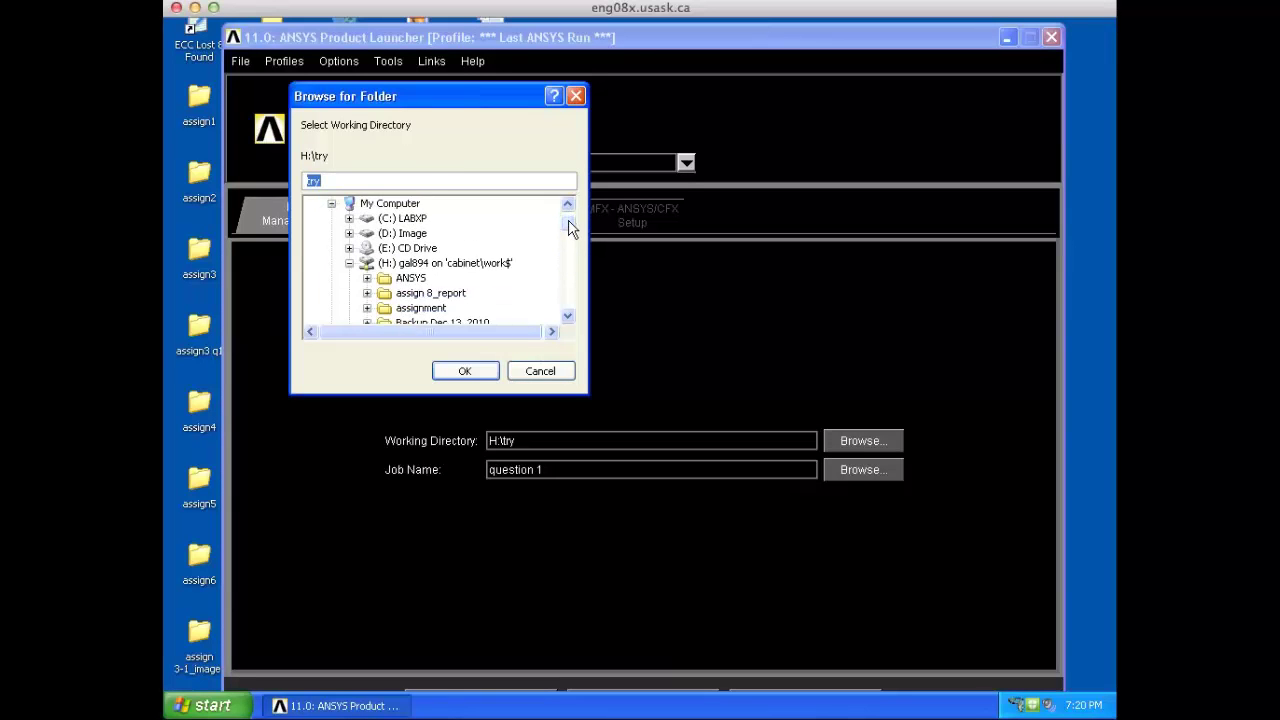
click(413, 282)
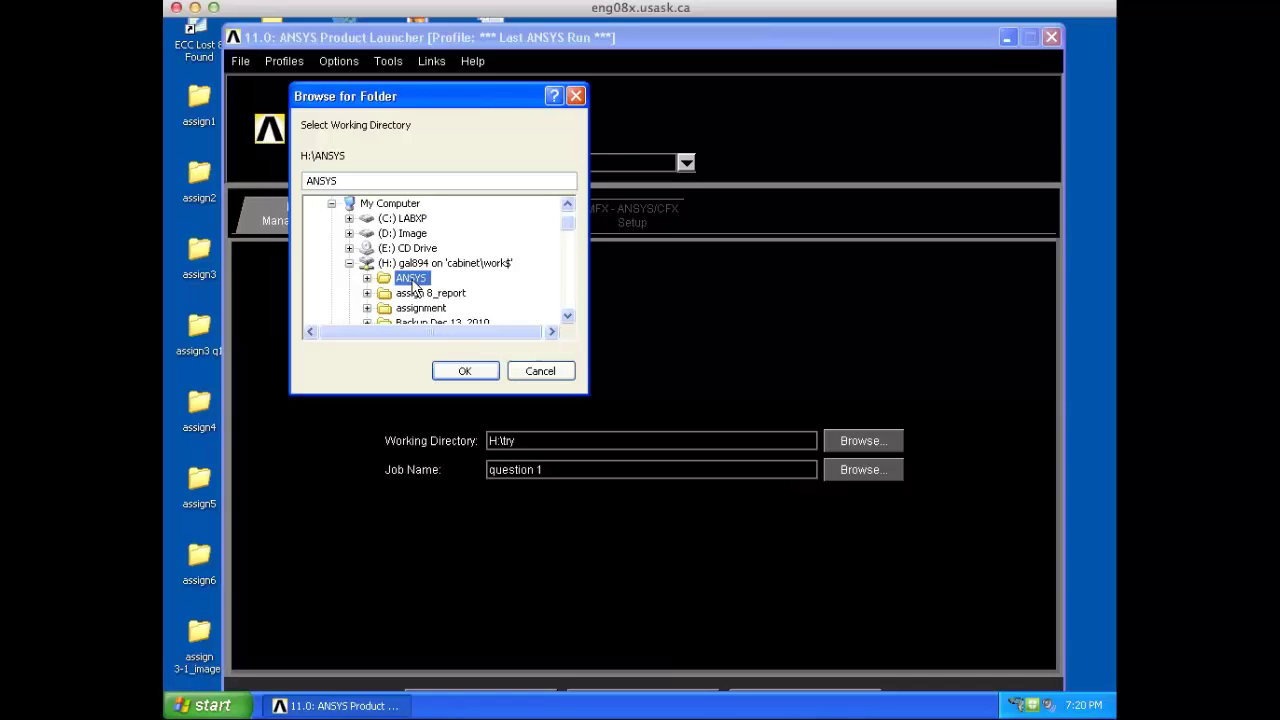
click(367, 278)
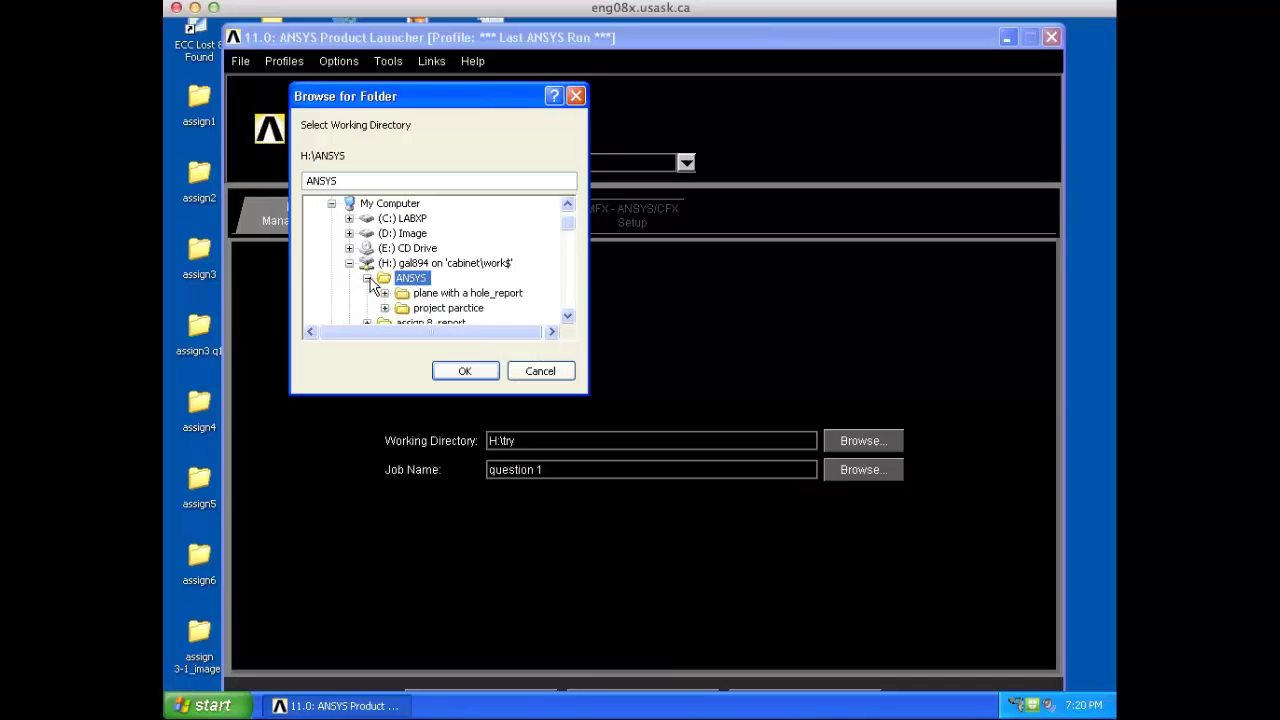
click(367, 278)
scroll(367, 283, down, 1)
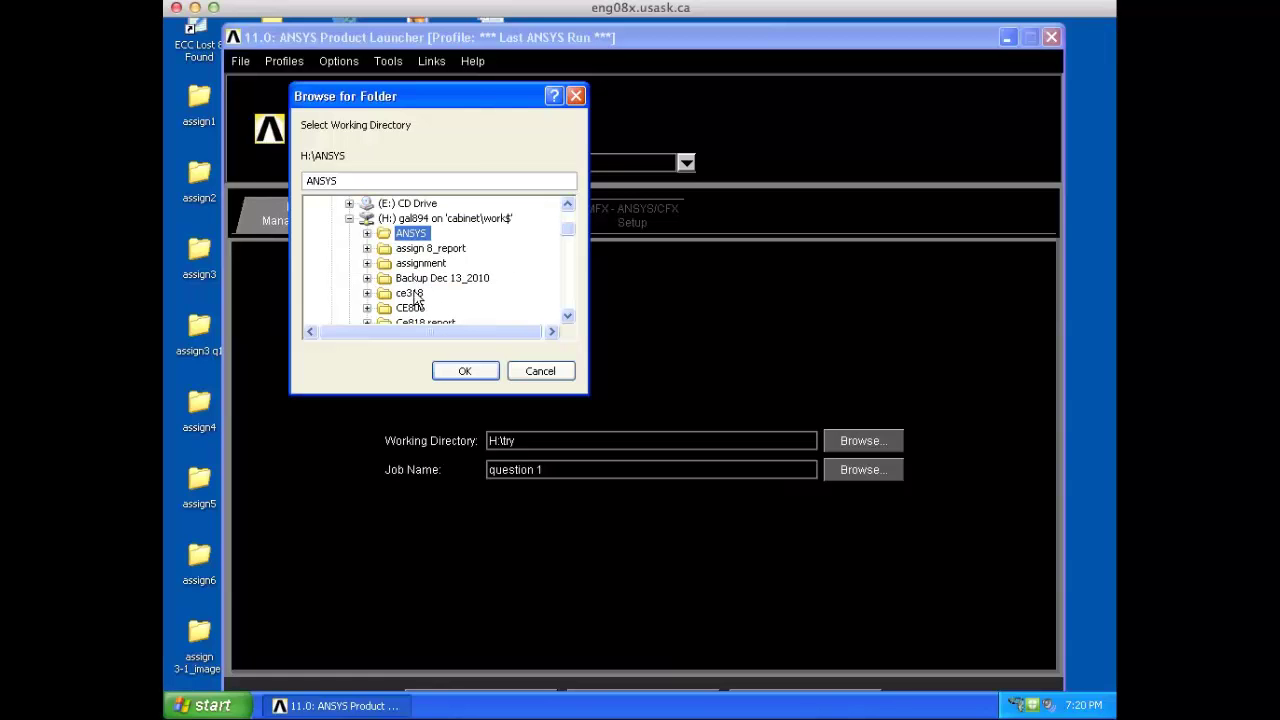
click(413, 294)
click(465, 371)
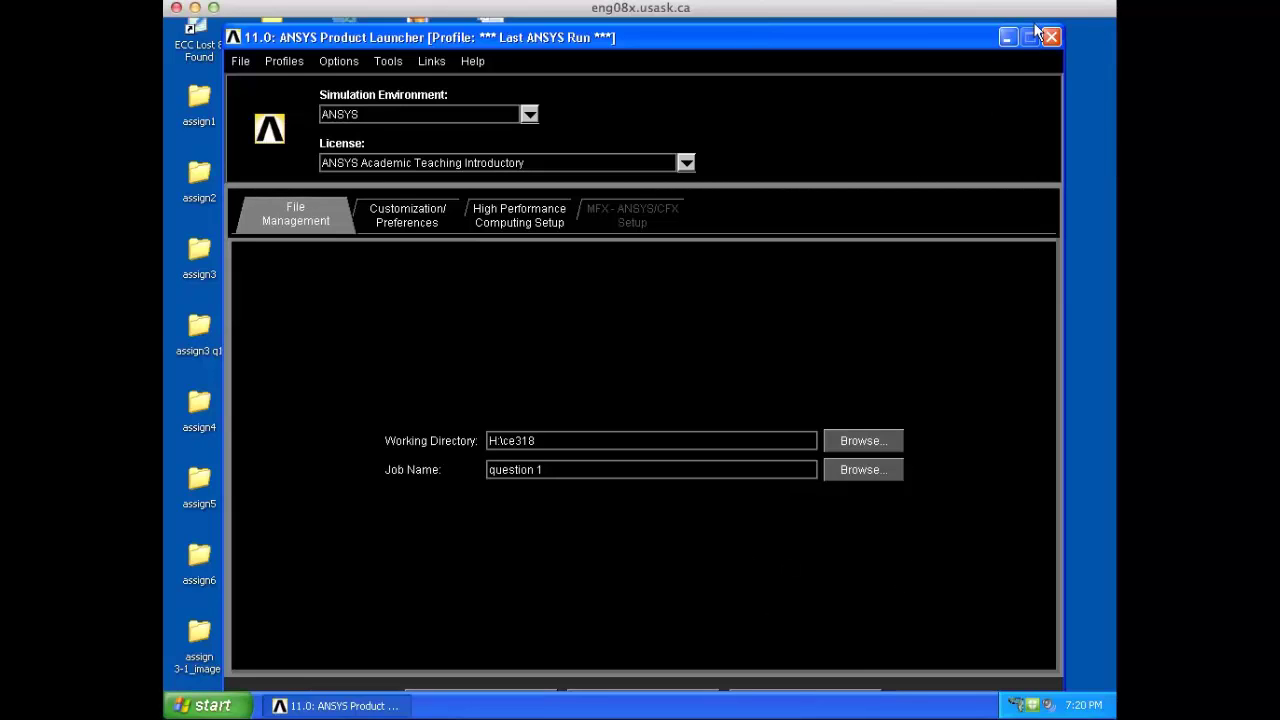
Step: Run ANSYS for the question 1 job, inspect its output window and minimize that window
double_click(960, 37)
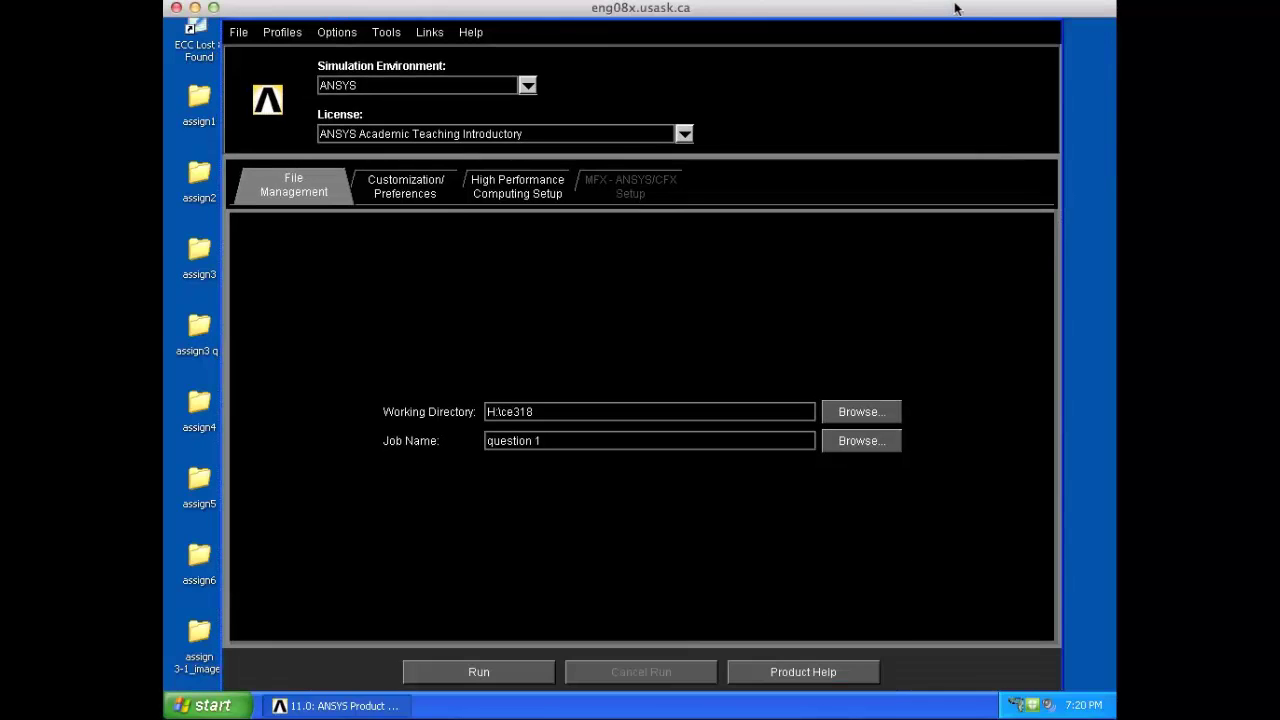
click(519, 665)
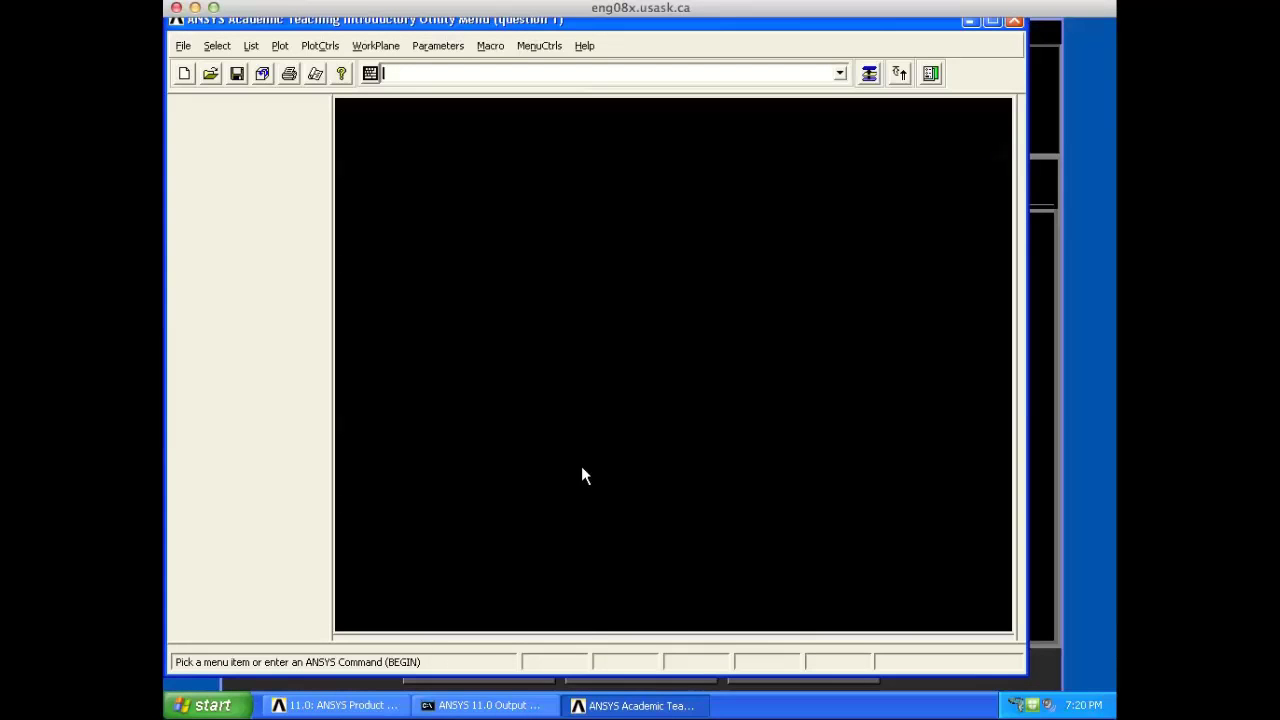
click(482, 705)
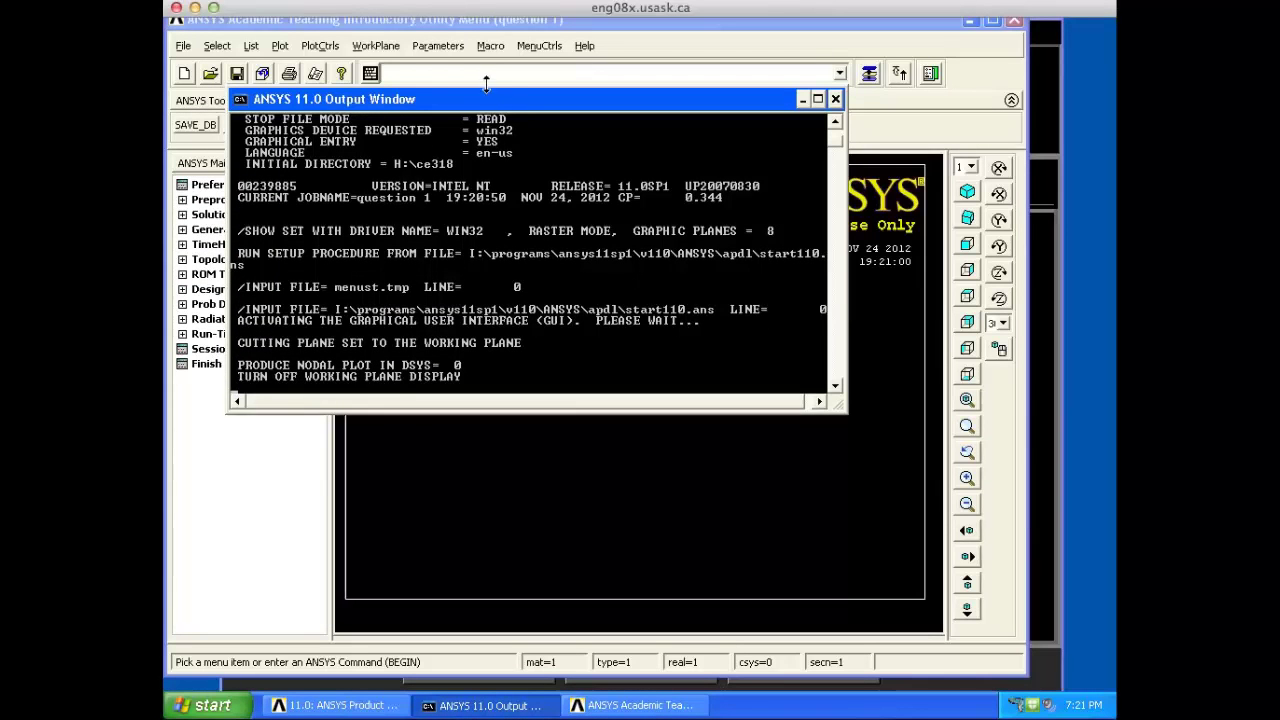
drag(496, 100, 512, 130)
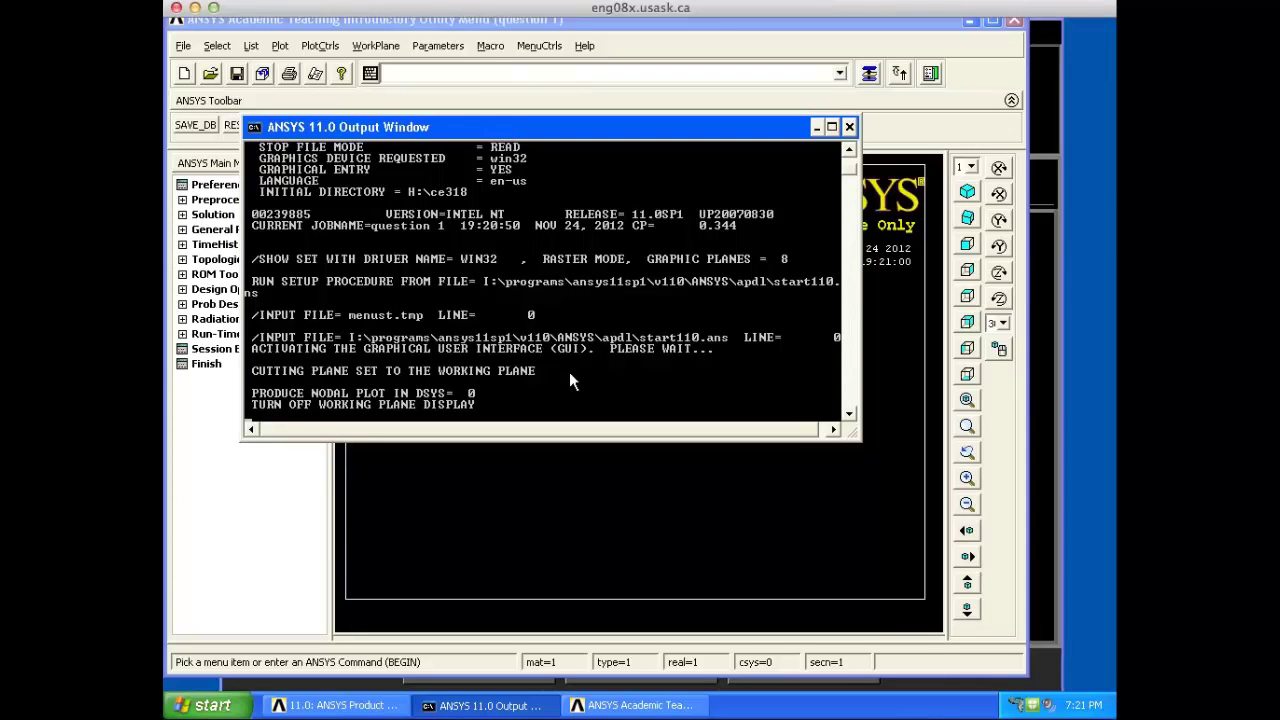
click(816, 127)
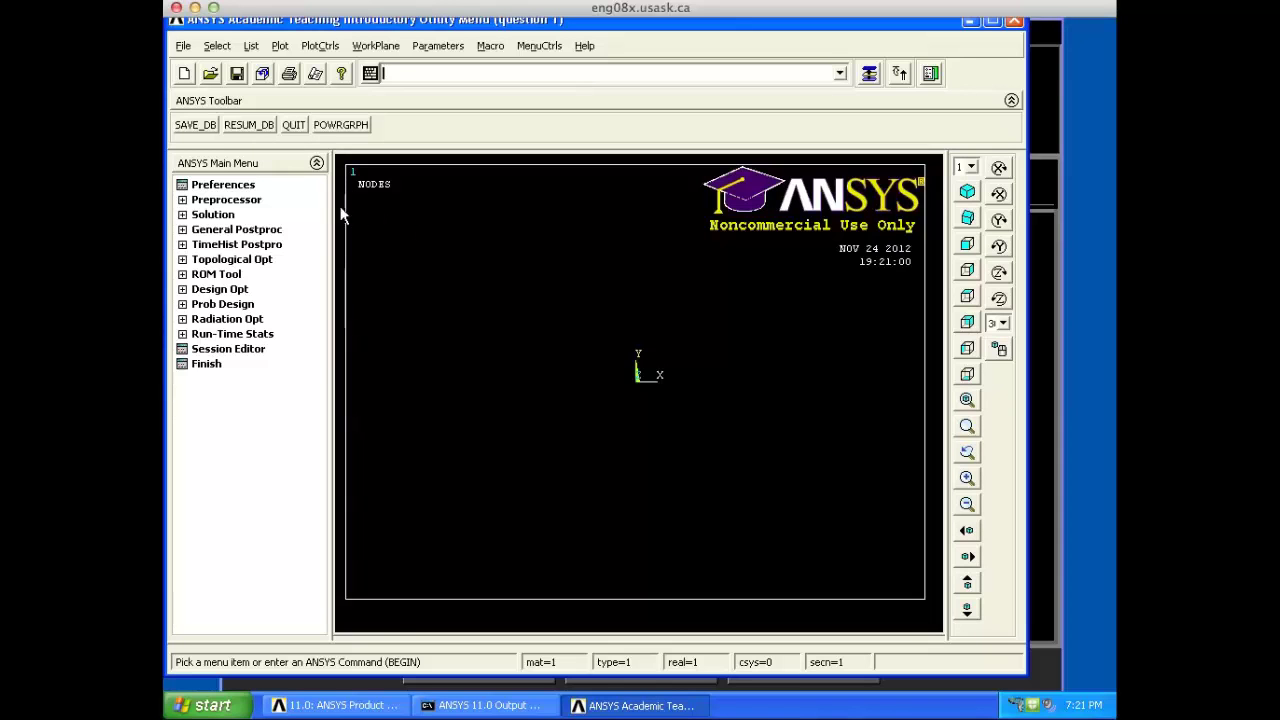
Step: Restrict the GUI filtering preferences to the Structural discipline
click(228, 190)
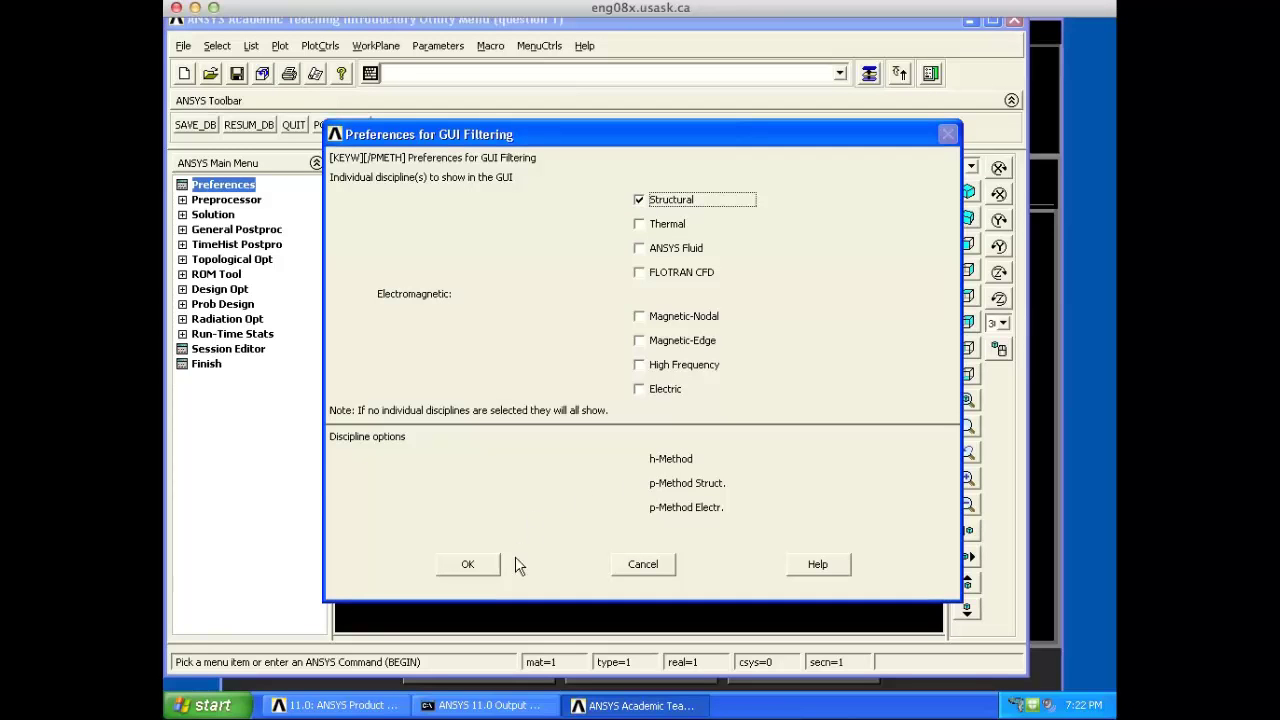
click(480, 567)
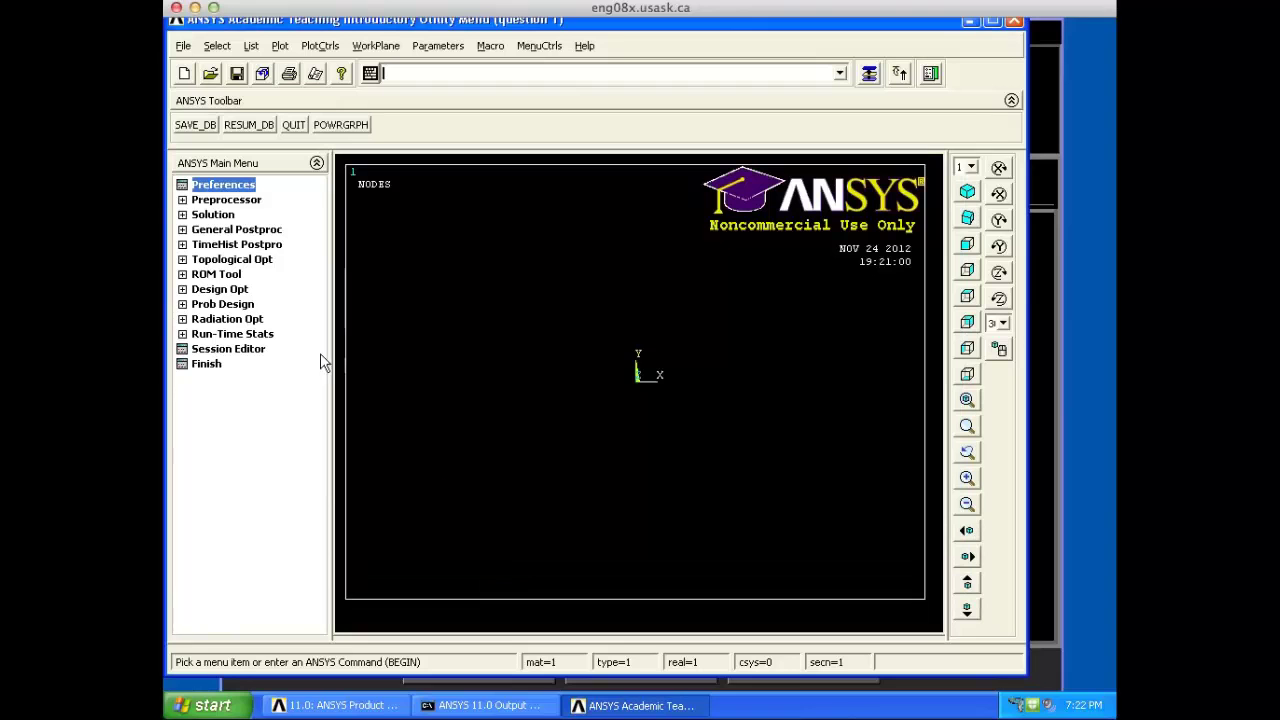
Step: Add the Link 2D spar 1 element as element type 1, keeping the element library open
click(182, 200)
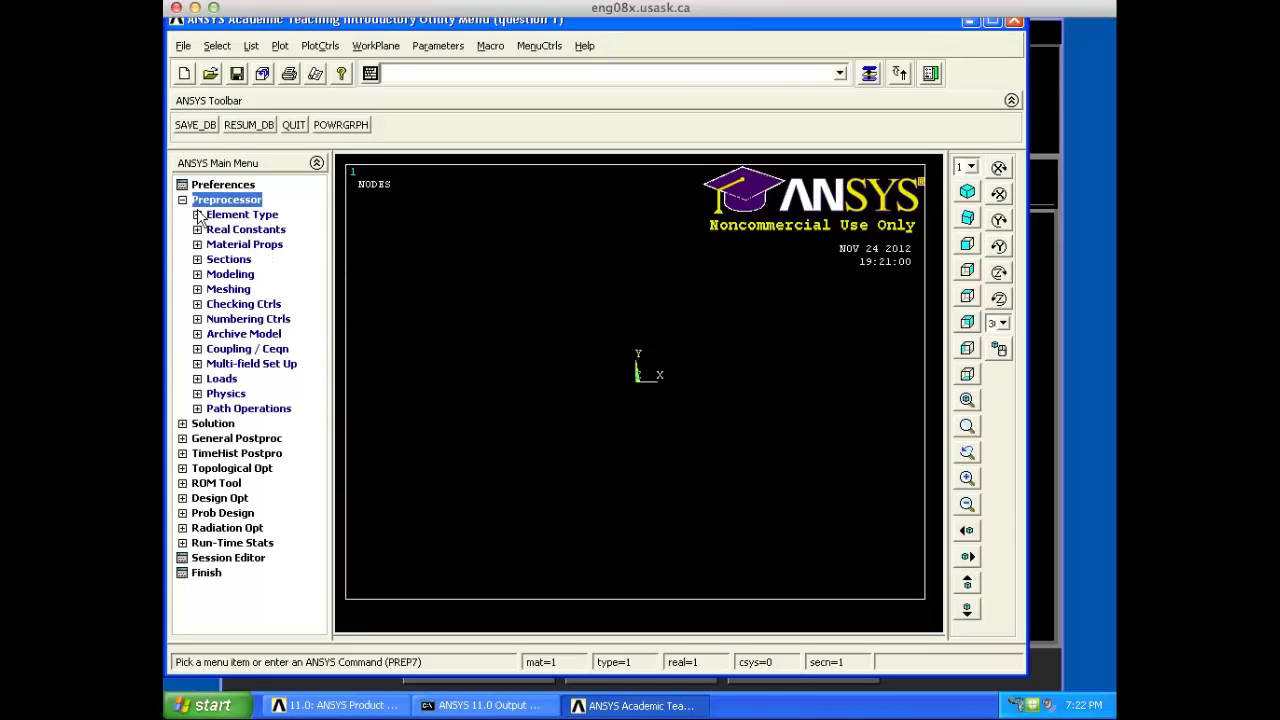
click(200, 216)
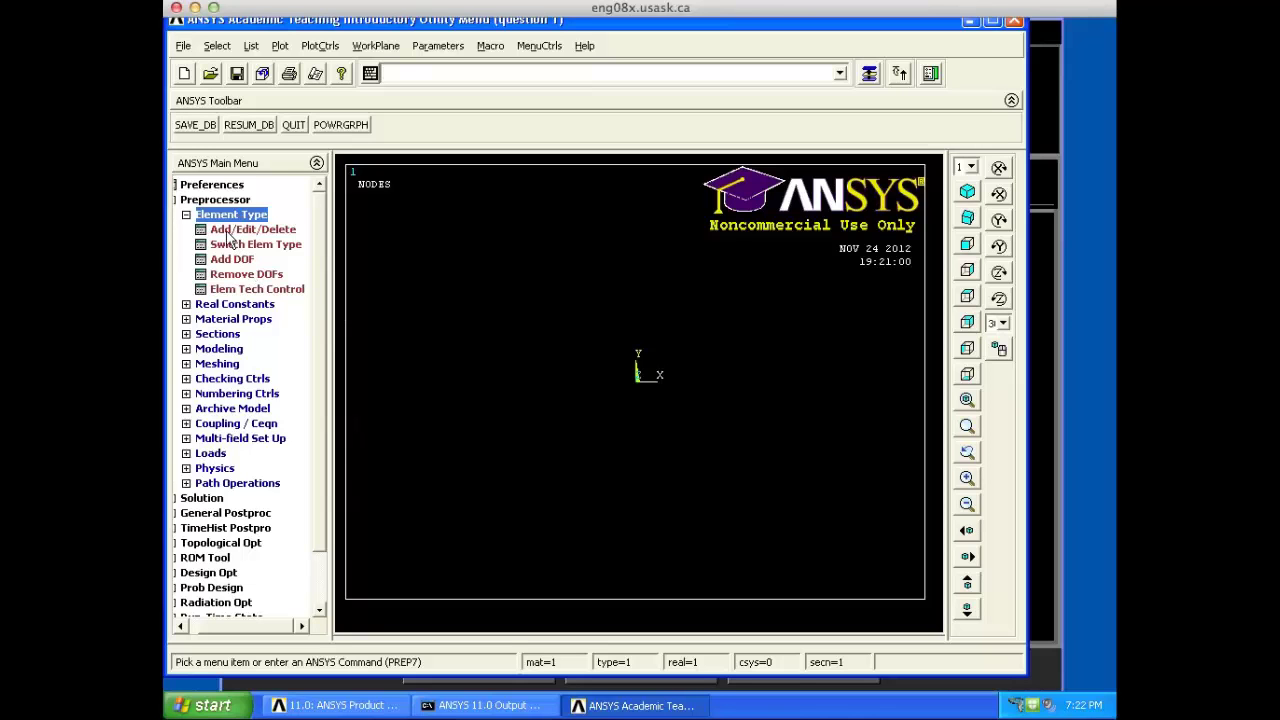
click(228, 234)
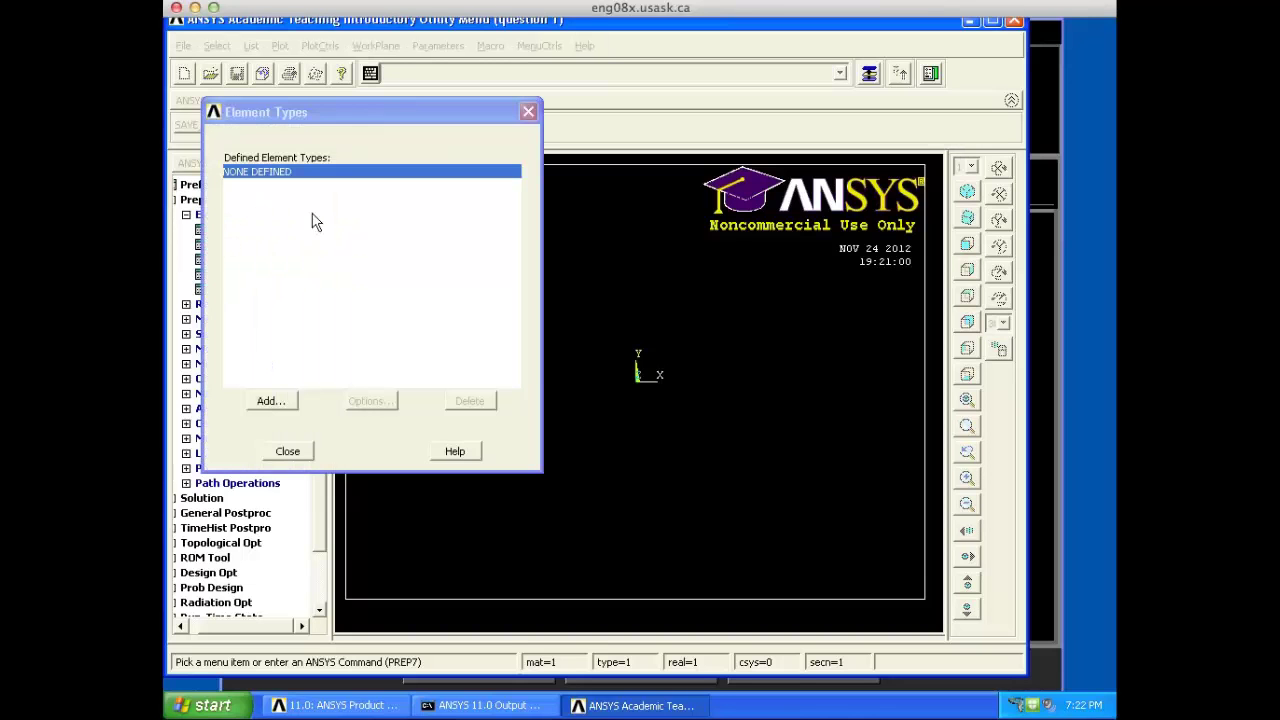
click(283, 402)
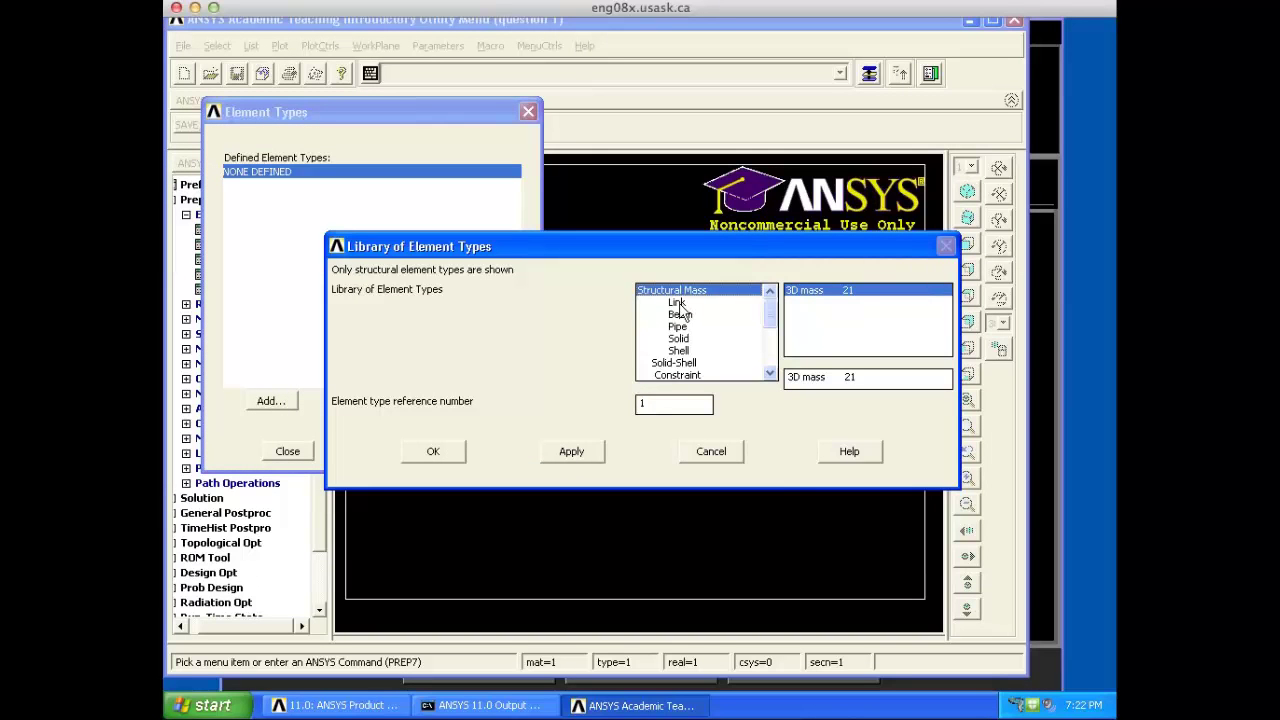
click(677, 303)
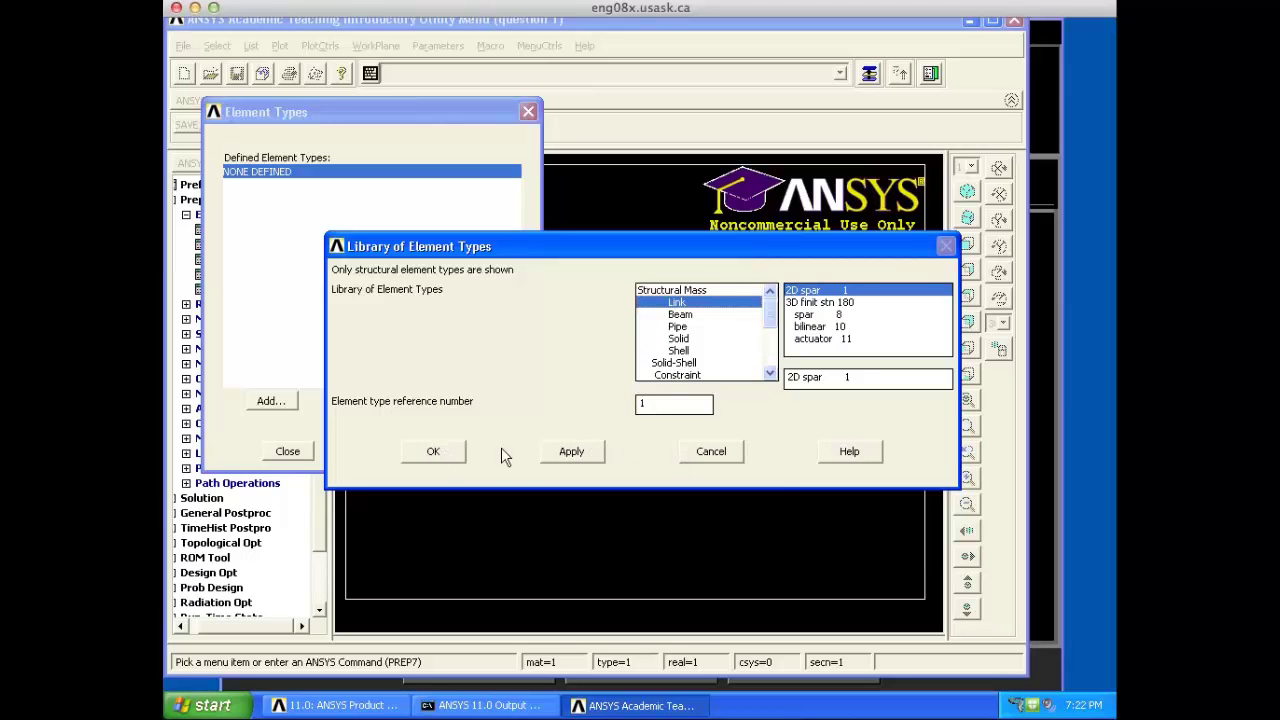
click(564, 458)
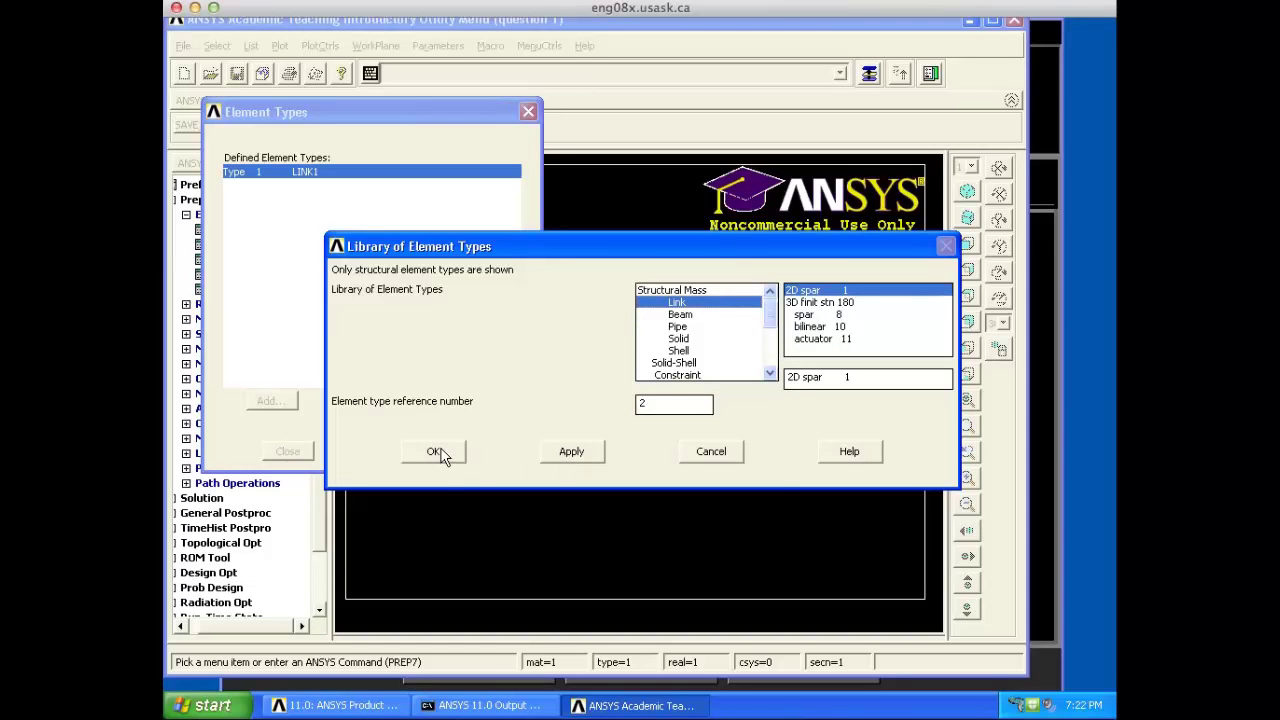
Step: Search the ANSYS documentation for spar and read the LINK1 element description and input summary
click(847, 452)
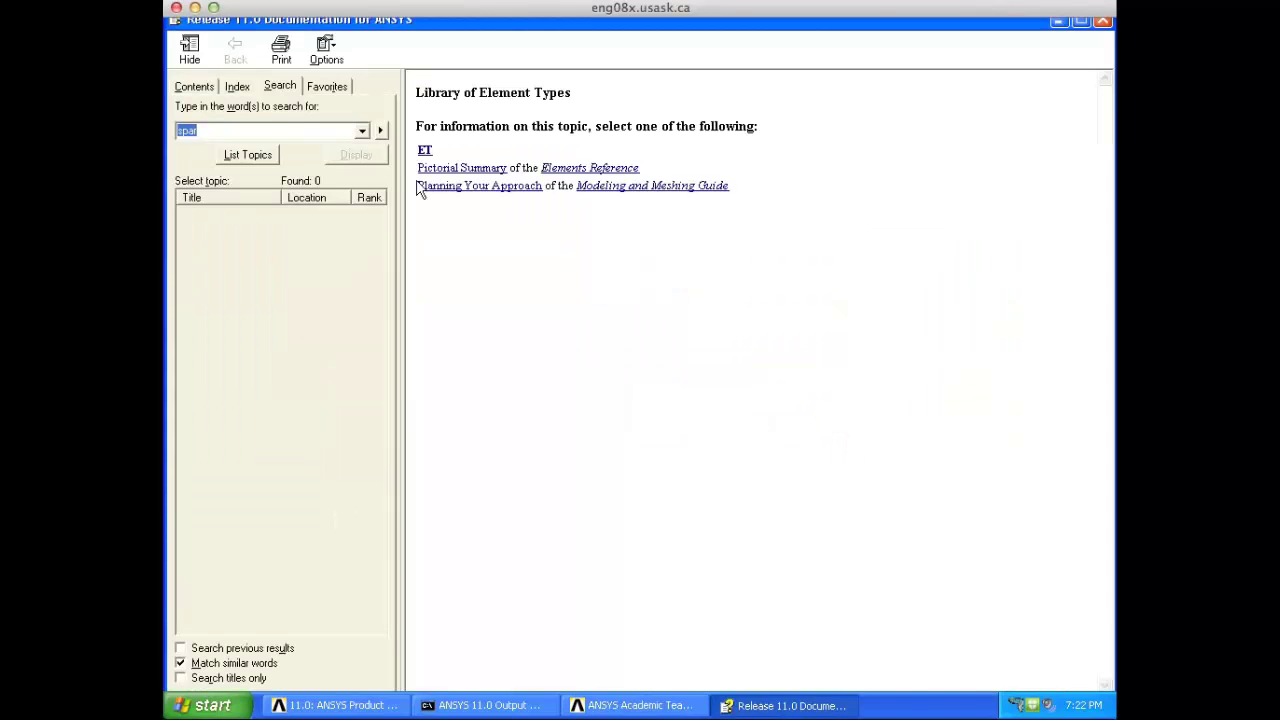
click(268, 158)
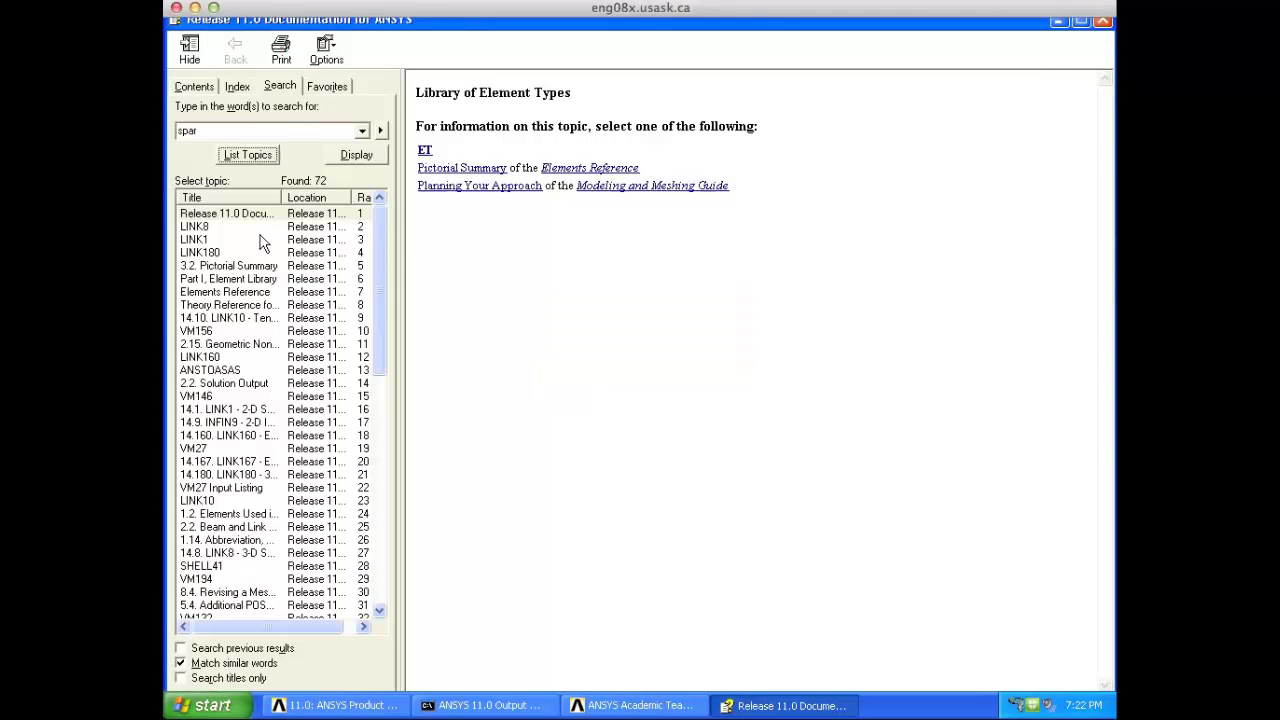
click(222, 241)
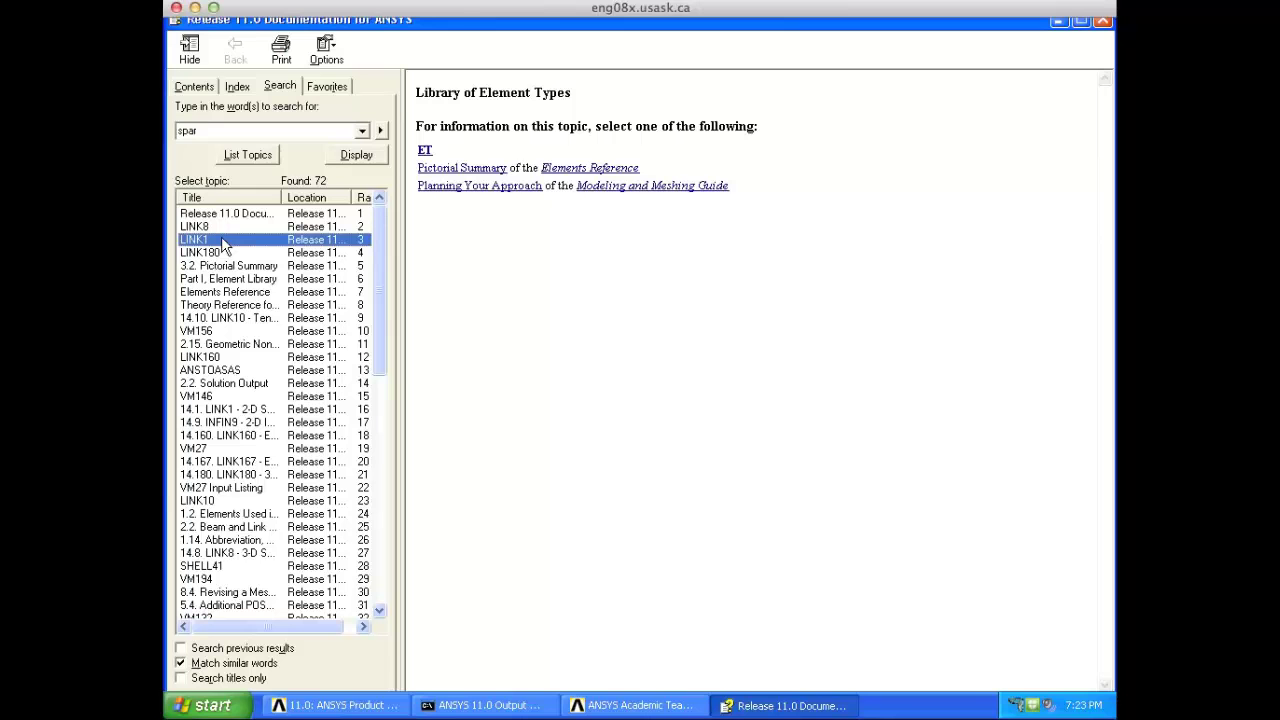
double_click(222, 241)
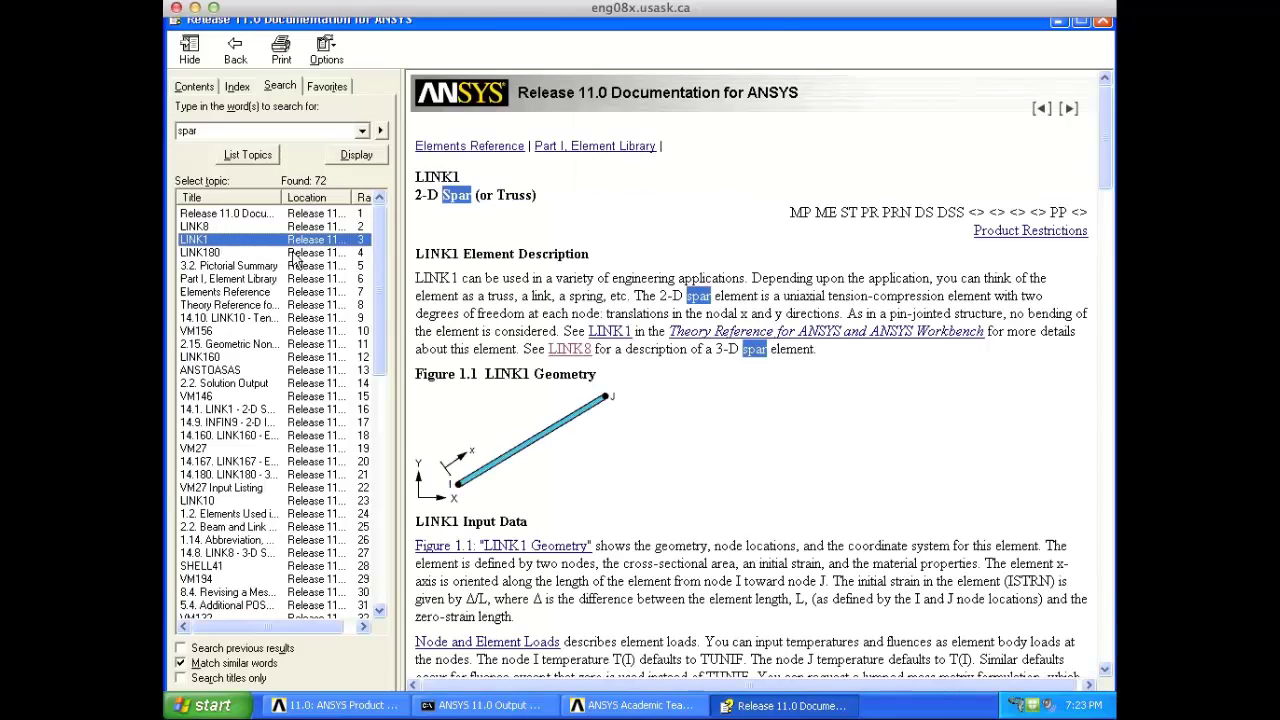
scroll(703, 400, down, 2)
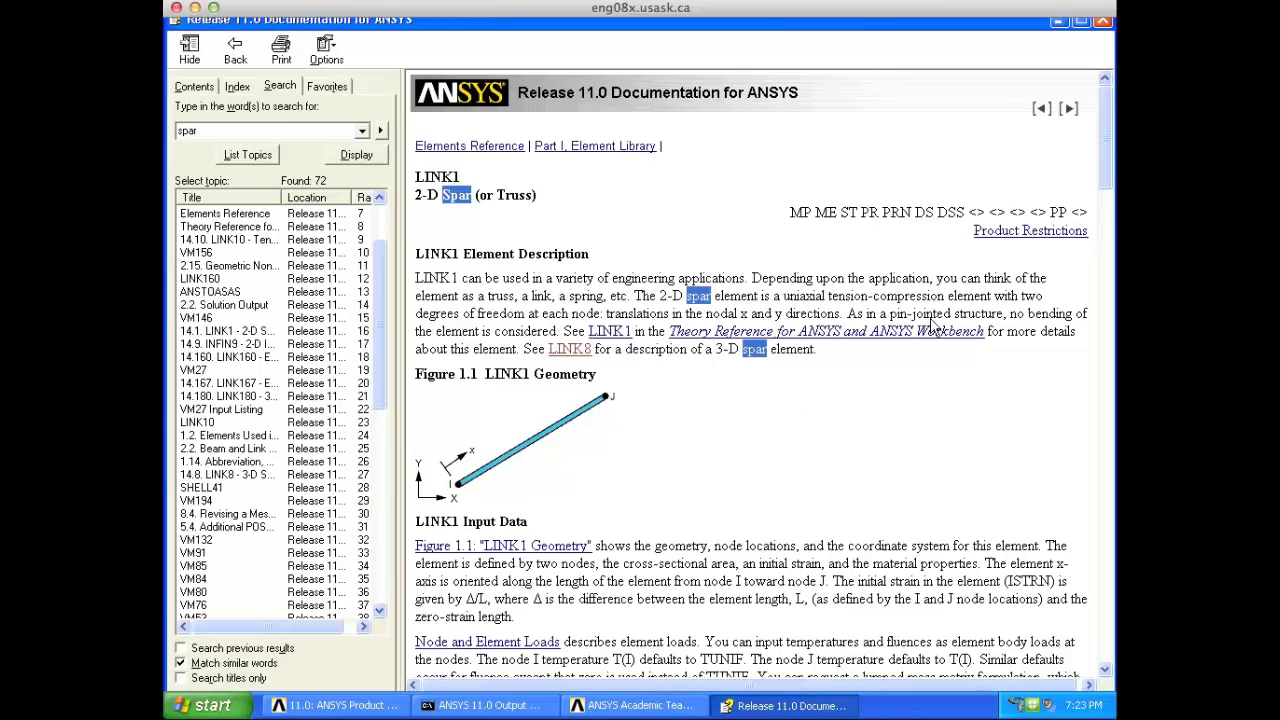
drag(1105, 182, 1107, 270)
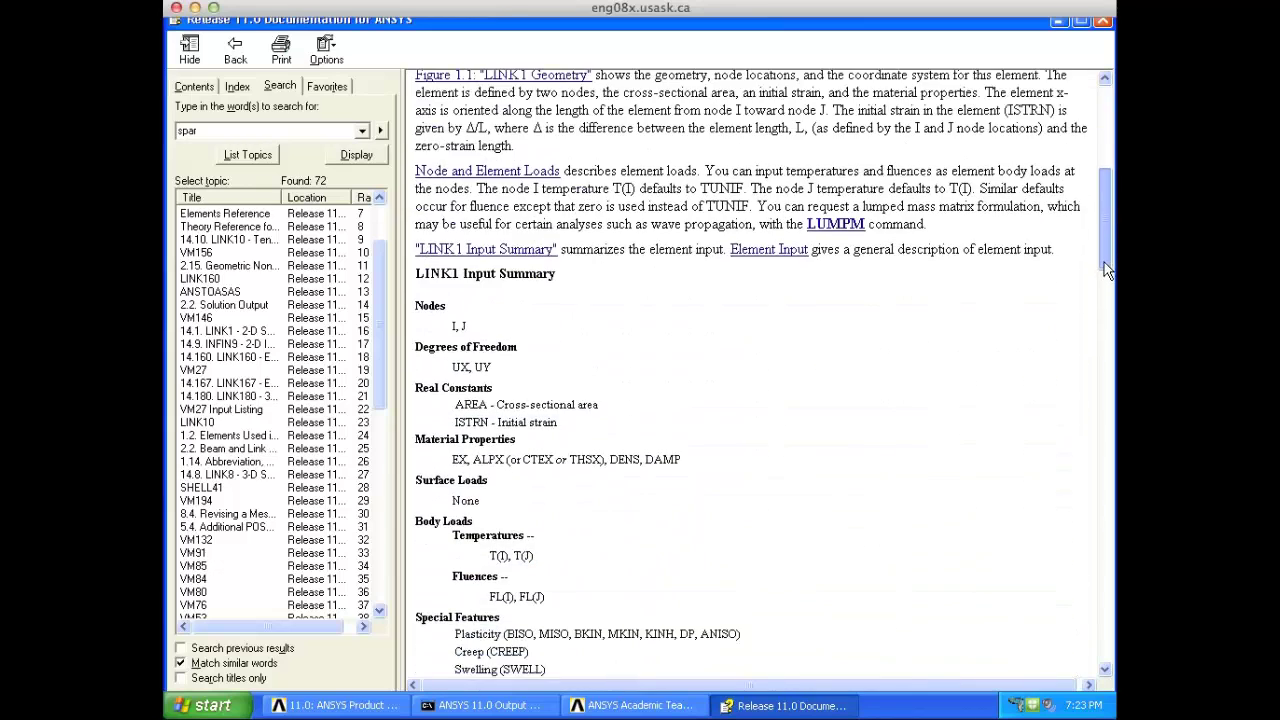
Step: Finish reading the LINK1 input summary, minimize the documentation, and leave the element library and Element Types dialog without adding another element
mouse_move(1103, 335)
mouse_down()
mouse_move(1101, 395)
mouse_move(1091, 321)
mouse_up()
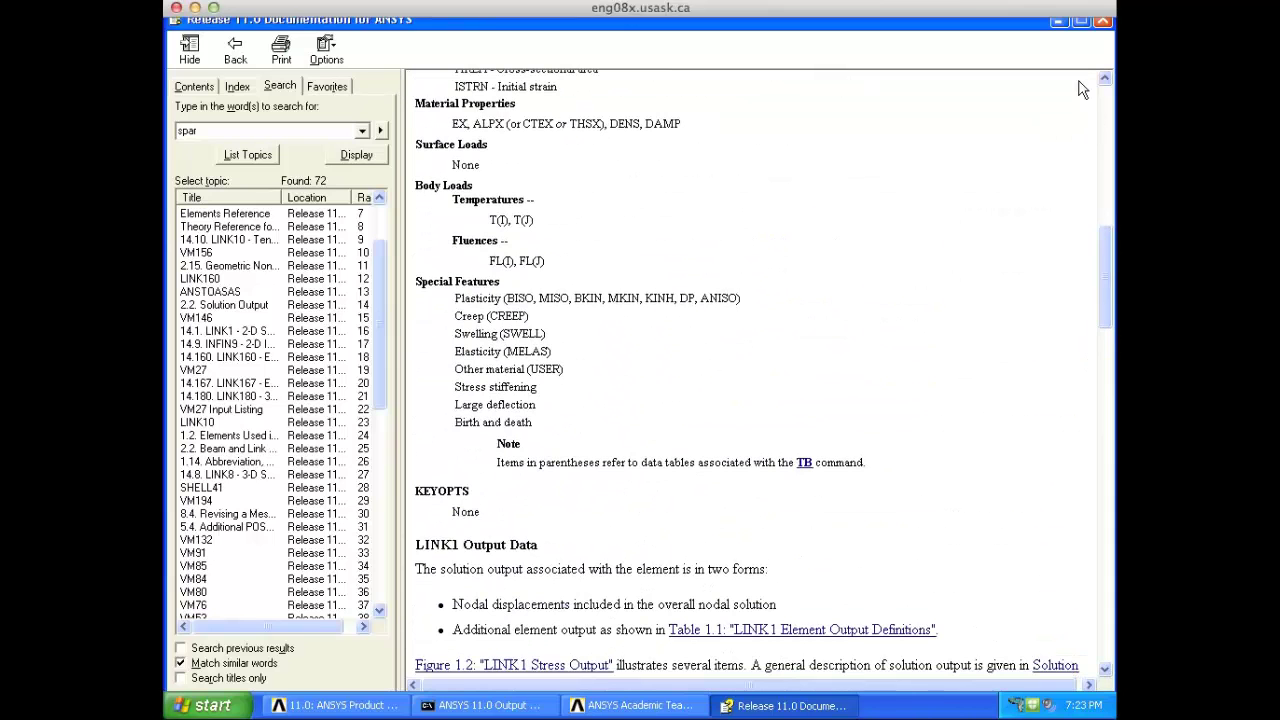
click(1061, 24)
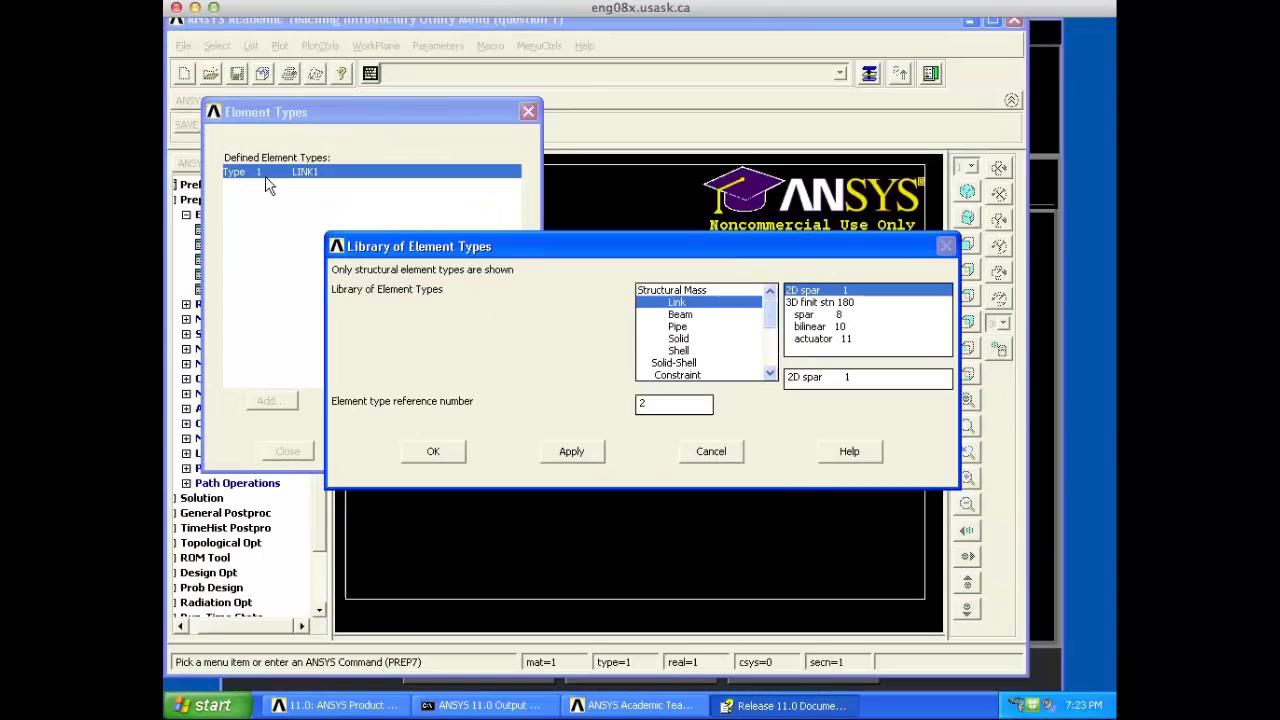
click(712, 451)
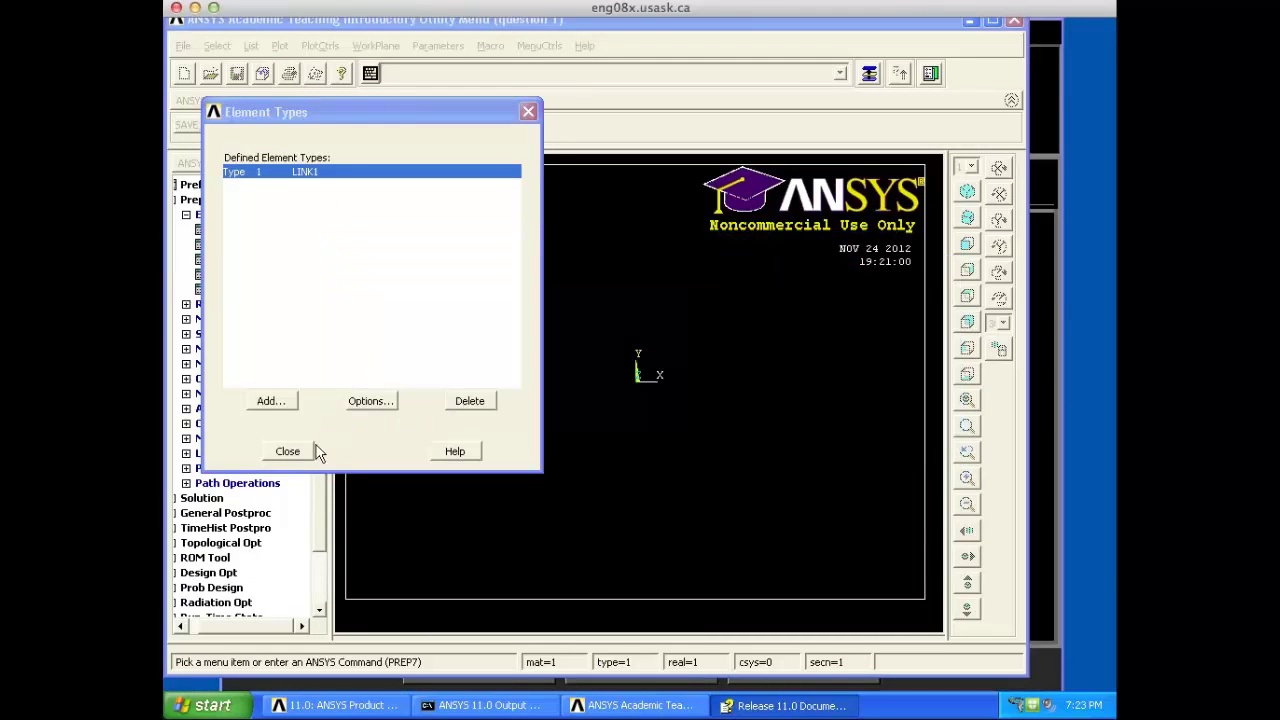
click(291, 452)
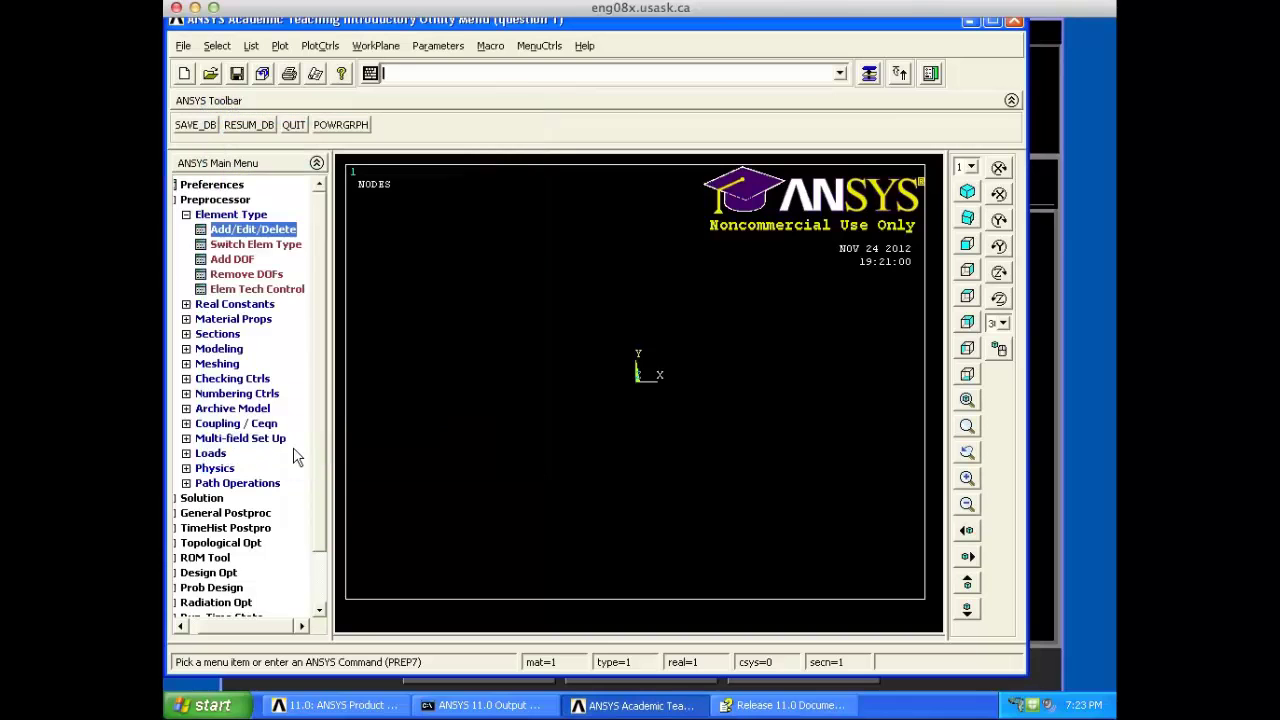
Step: Add real constant set 1 for LINK1 with the 2000 mm² cross-sectional area given in Example problem 1, leaving the initial strain blank
click(226, 305)
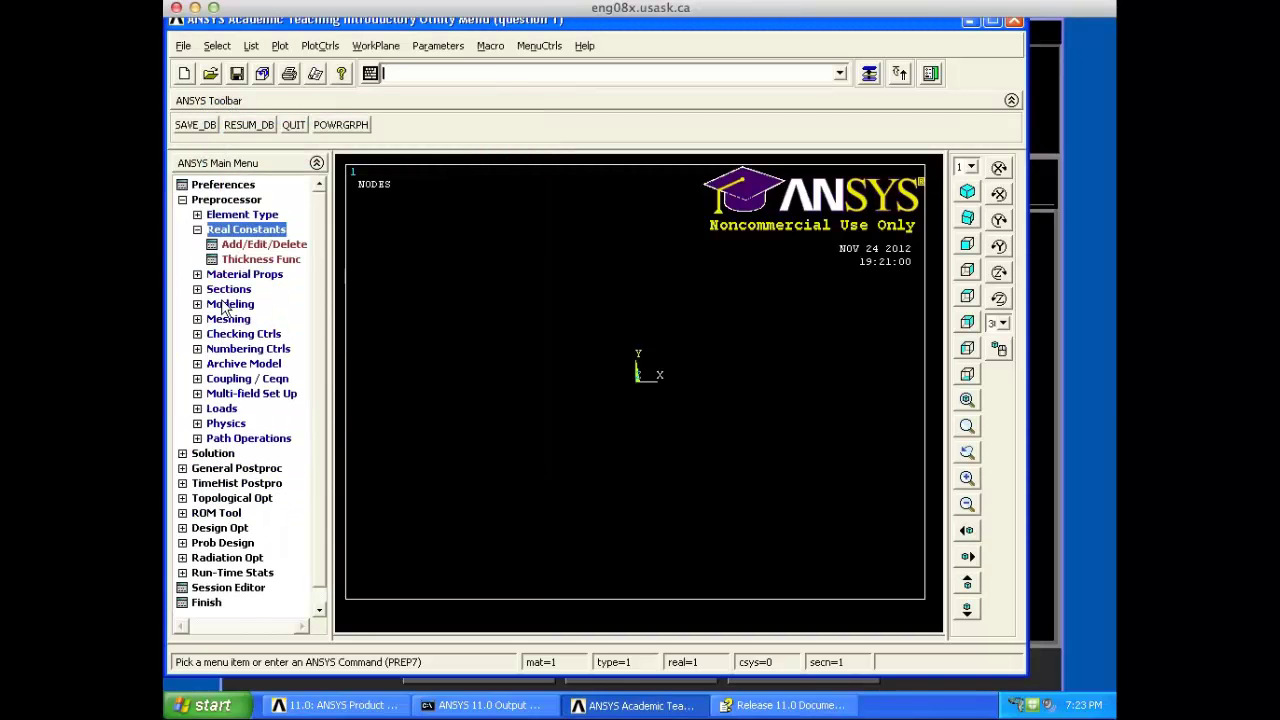
click(262, 245)
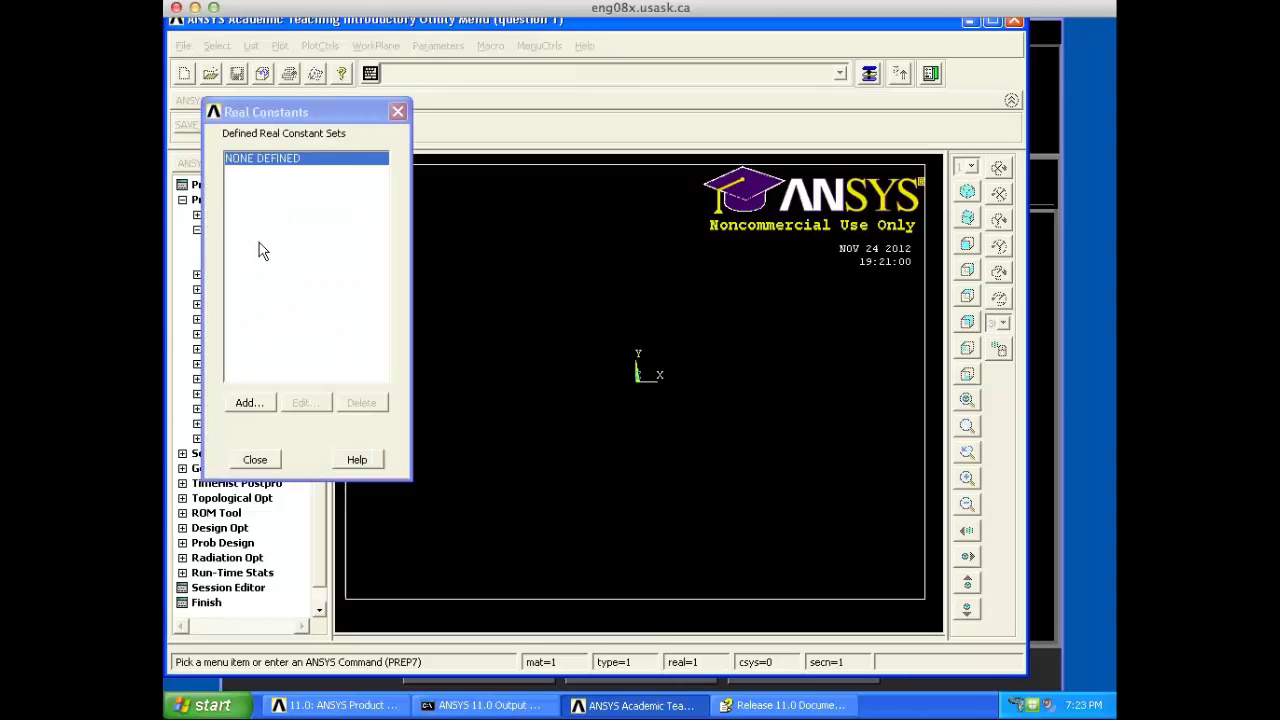
click(265, 404)
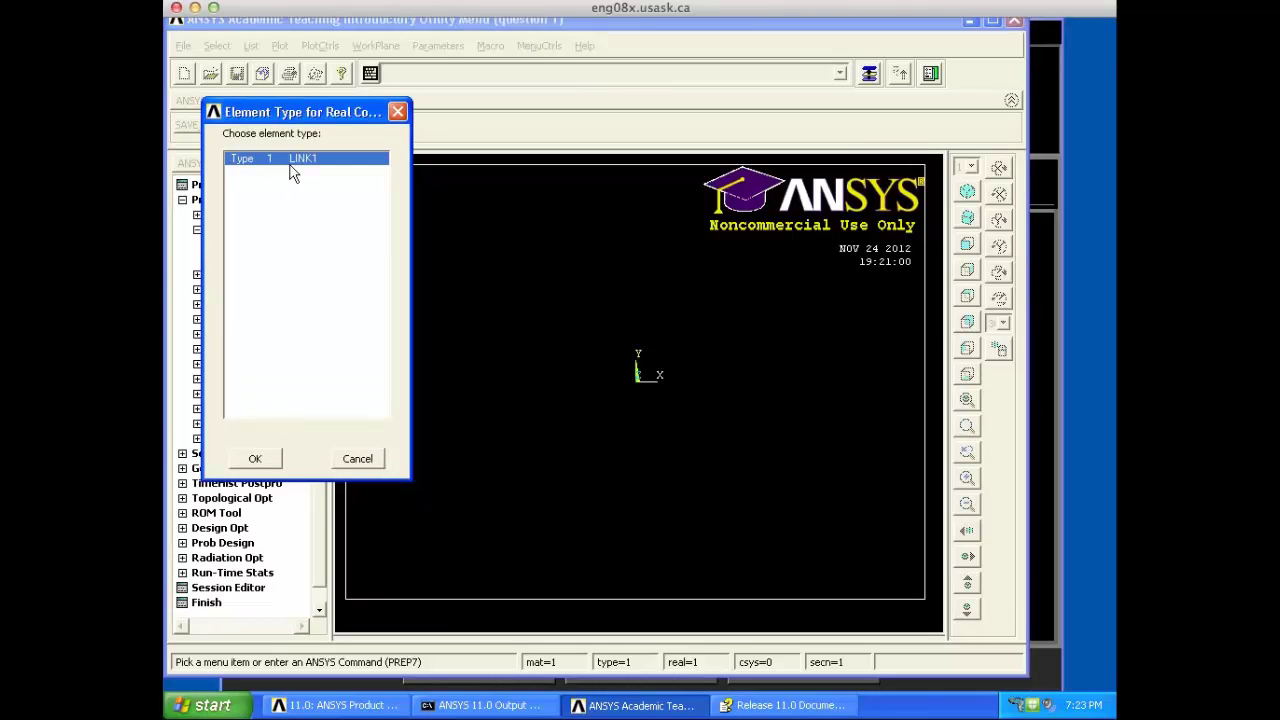
click(260, 459)
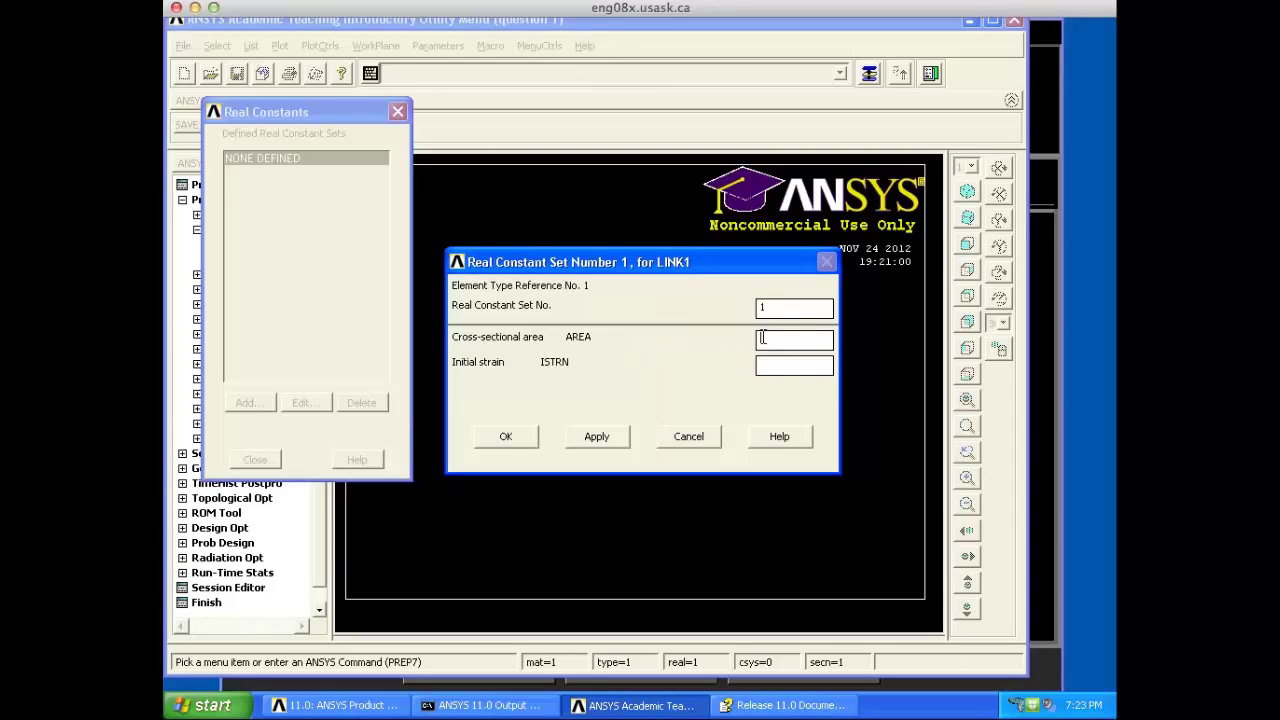
key(ctrl+Left)
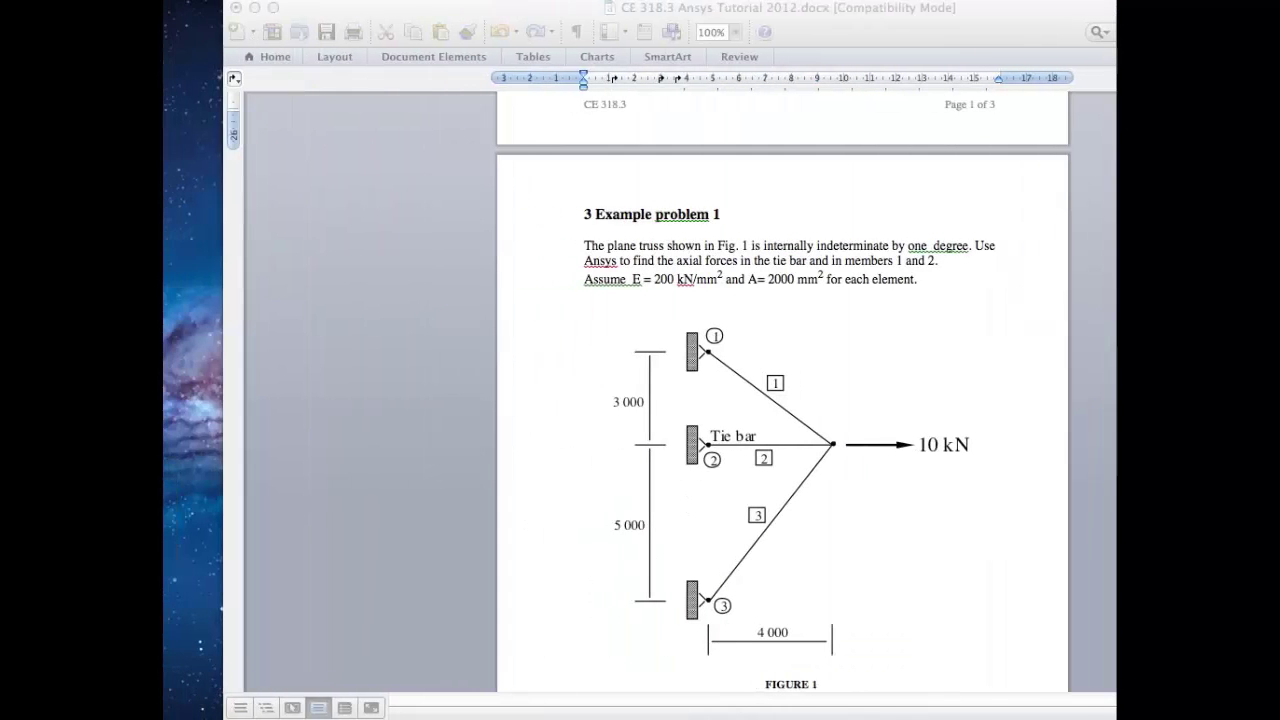
click(771, 287)
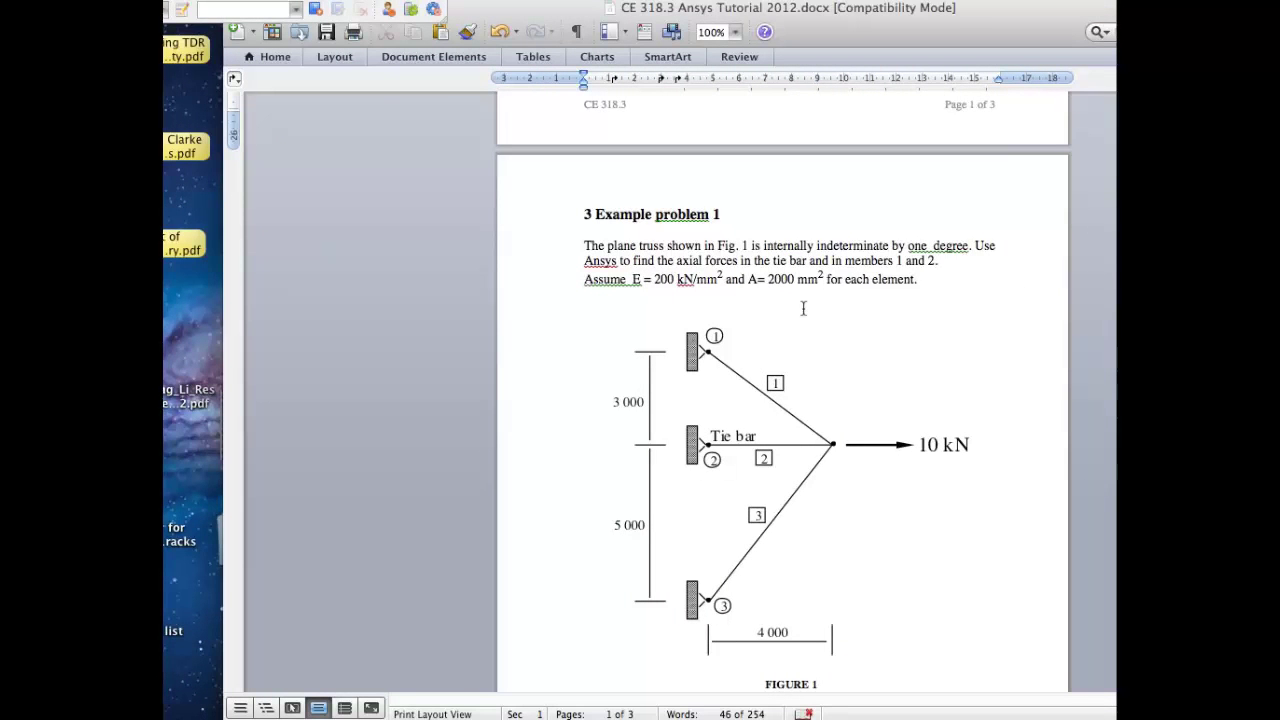
key(ctrl+Right)
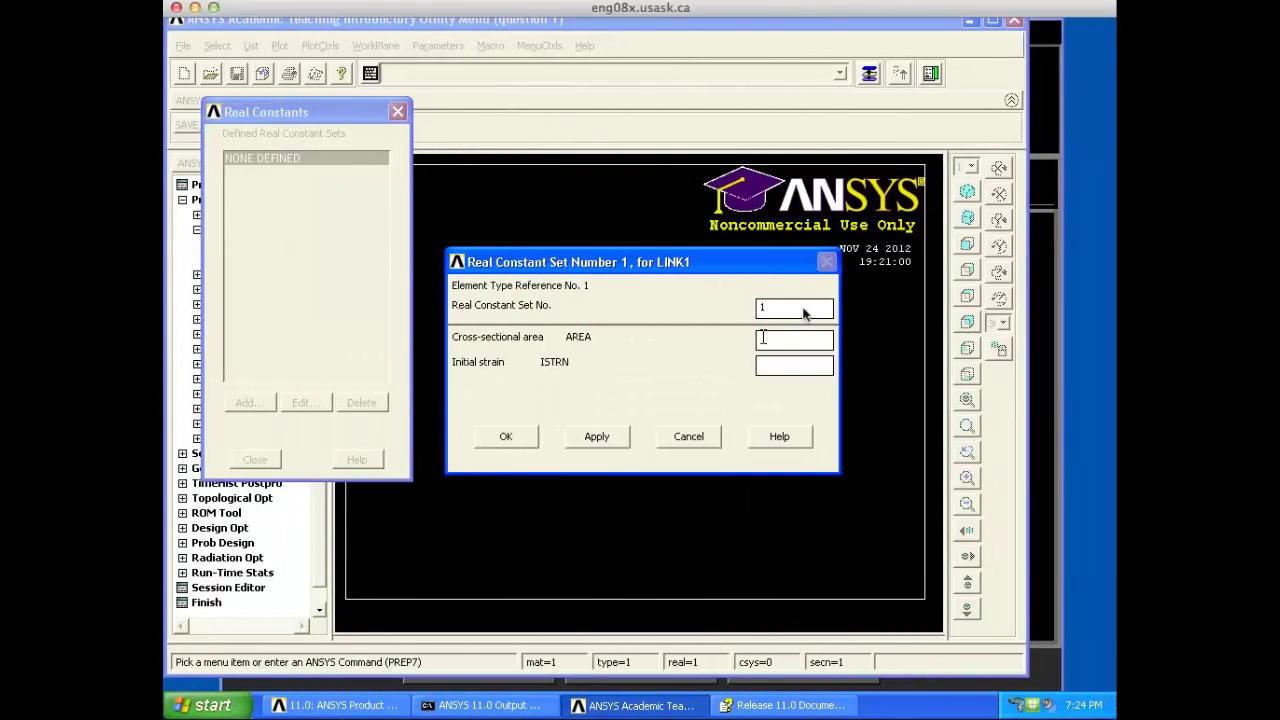
text(8000)
click(510, 436)
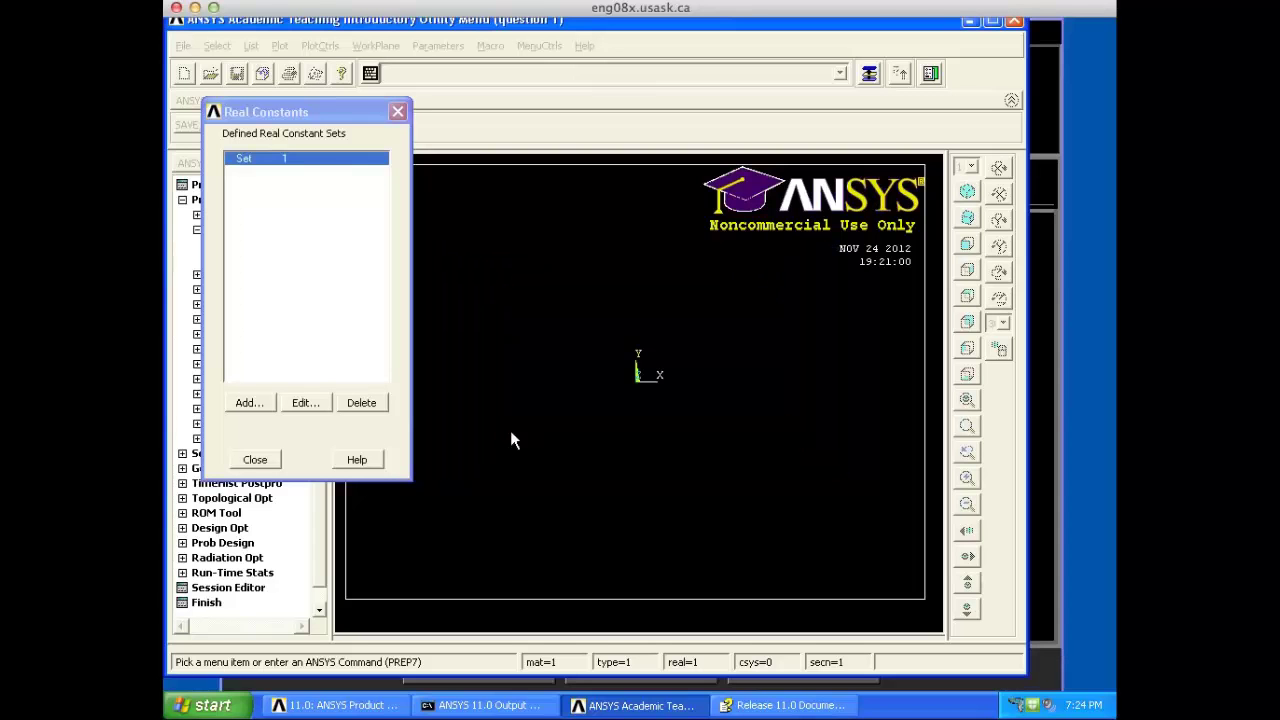
click(262, 462)
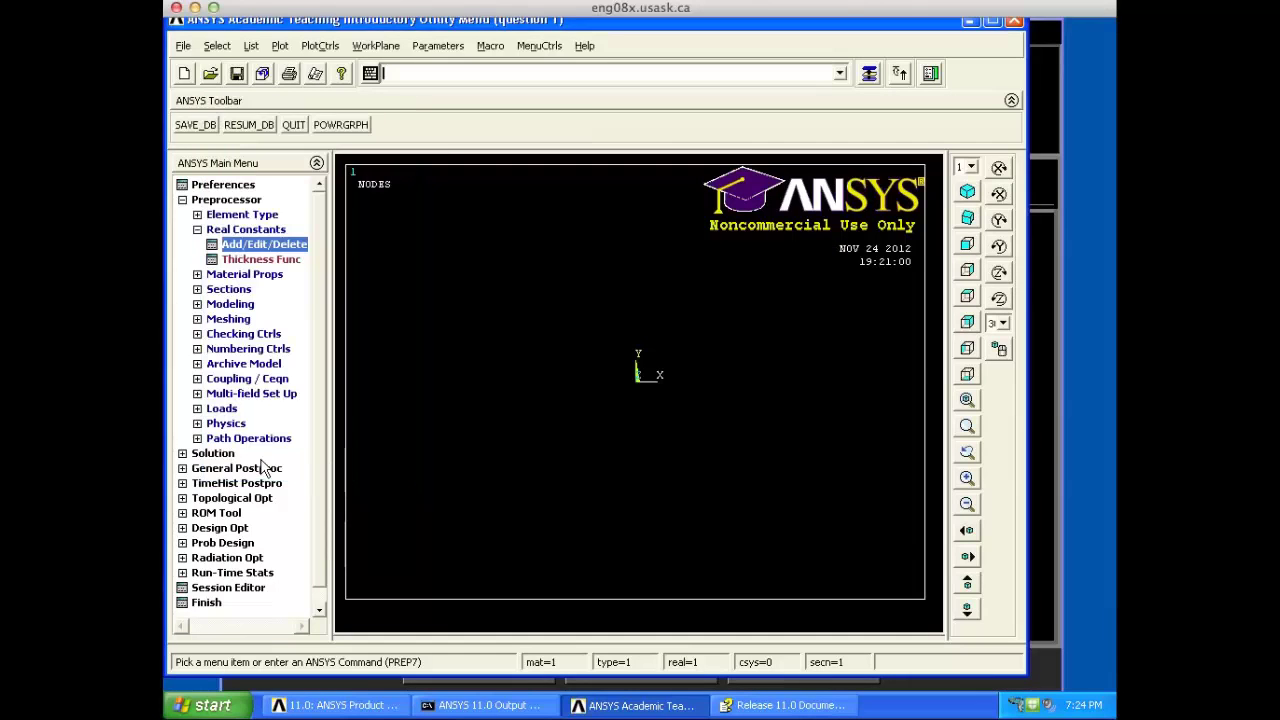
Step: Choose the structural linear elastic isotropic model for material number 1
click(236, 275)
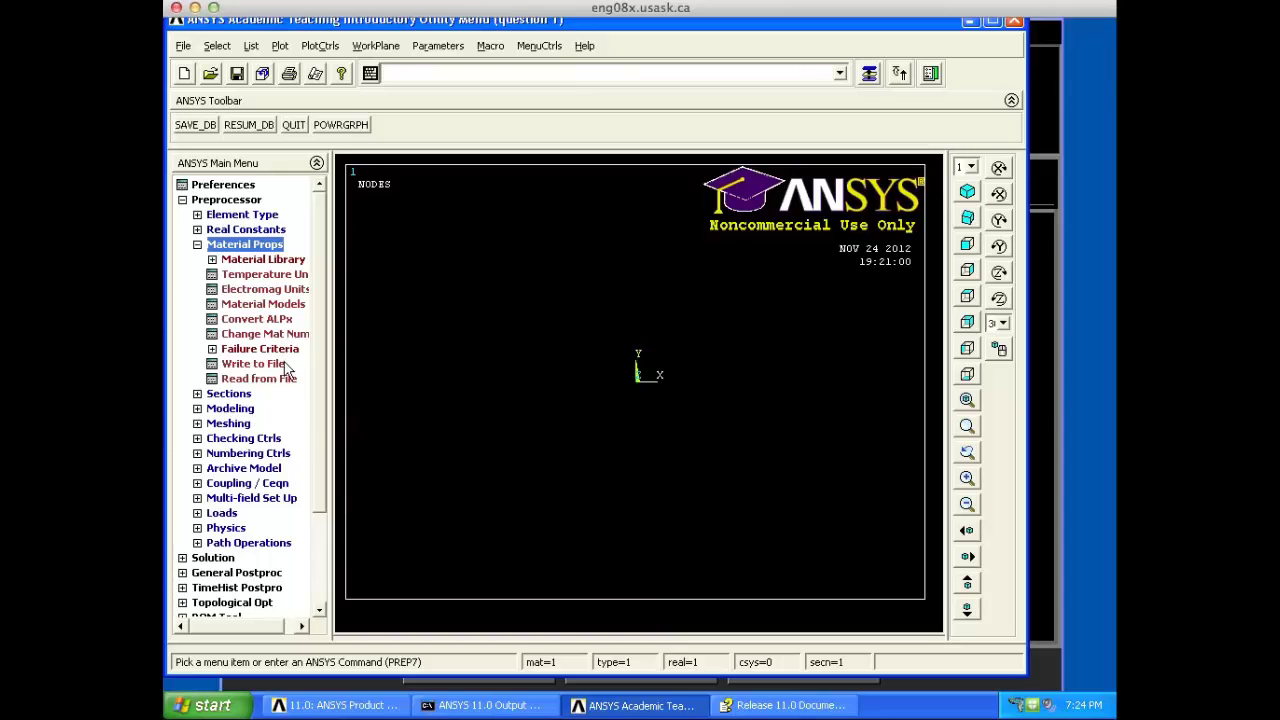
double_click(270, 304)
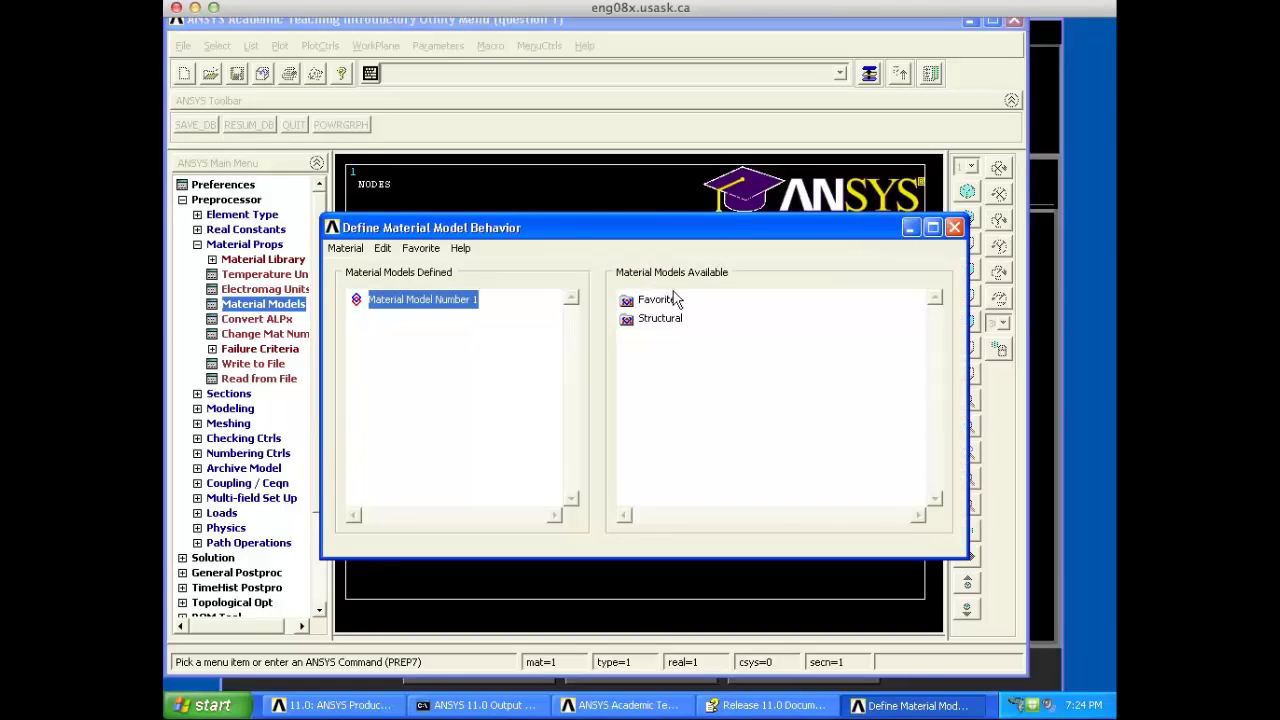
double_click(668, 319)
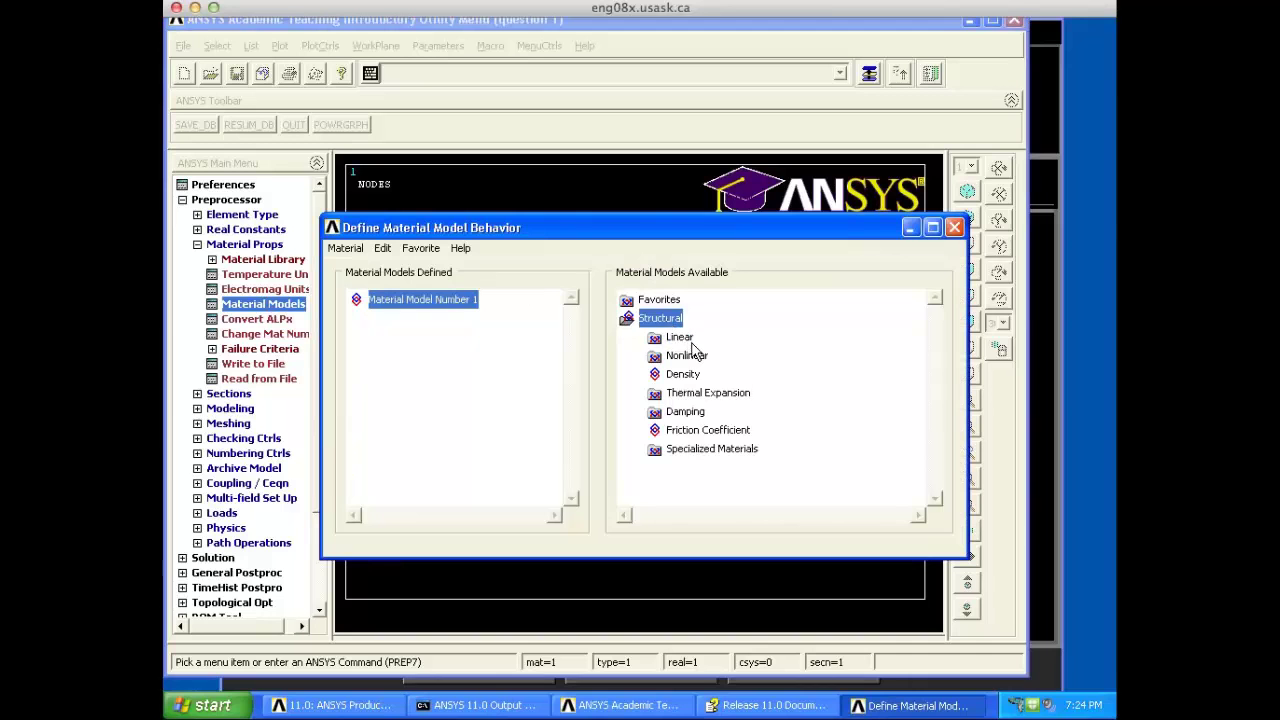
double_click(684, 338)
double_click(708, 357)
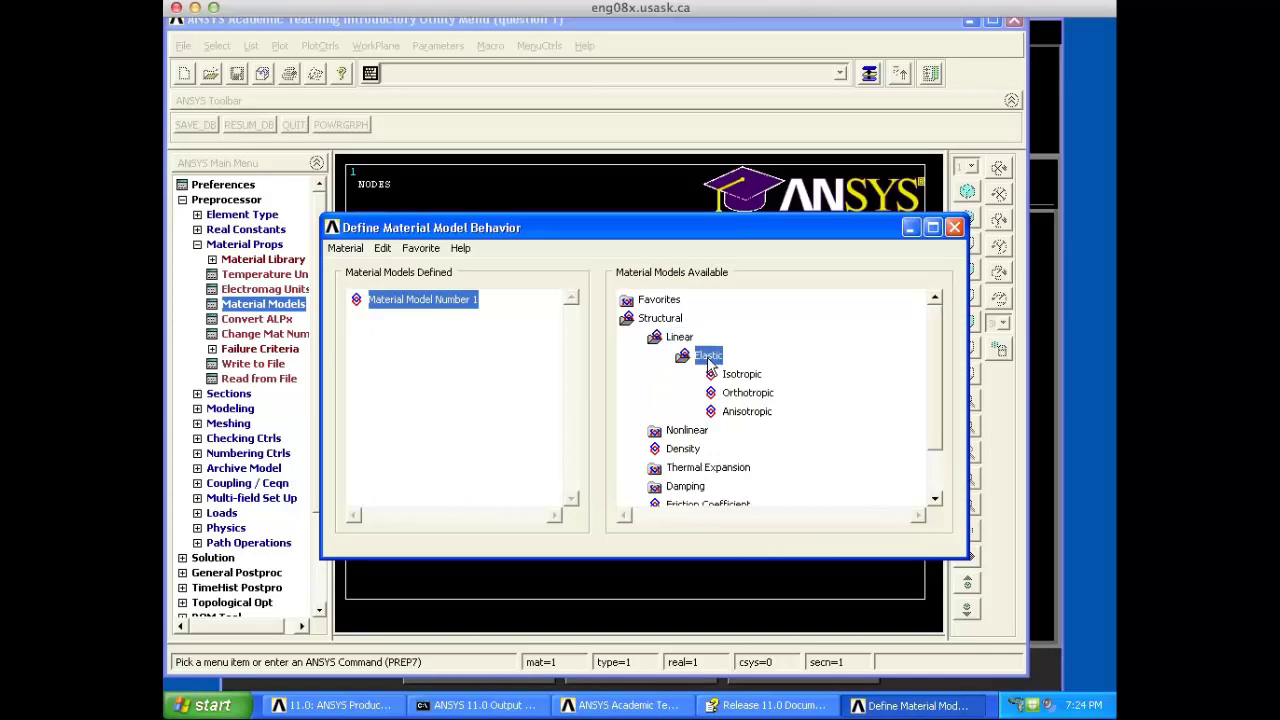
double_click(739, 375)
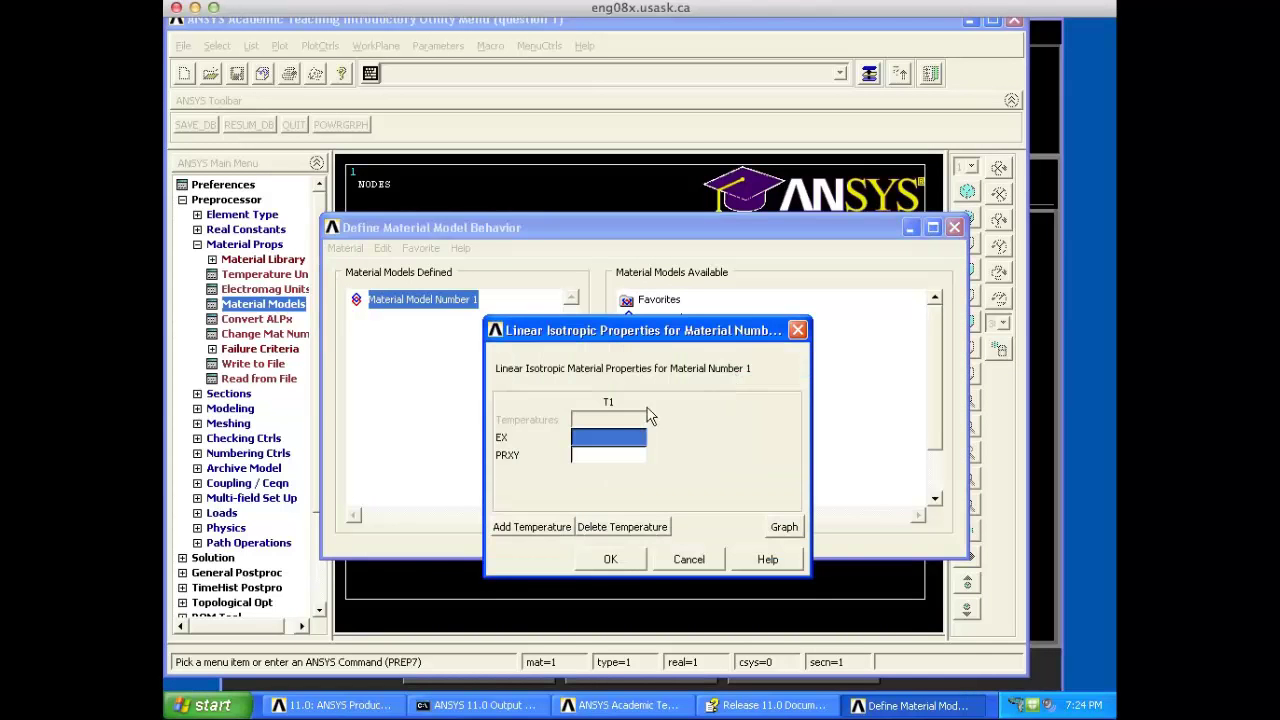
drag(576, 335, 575, 292)
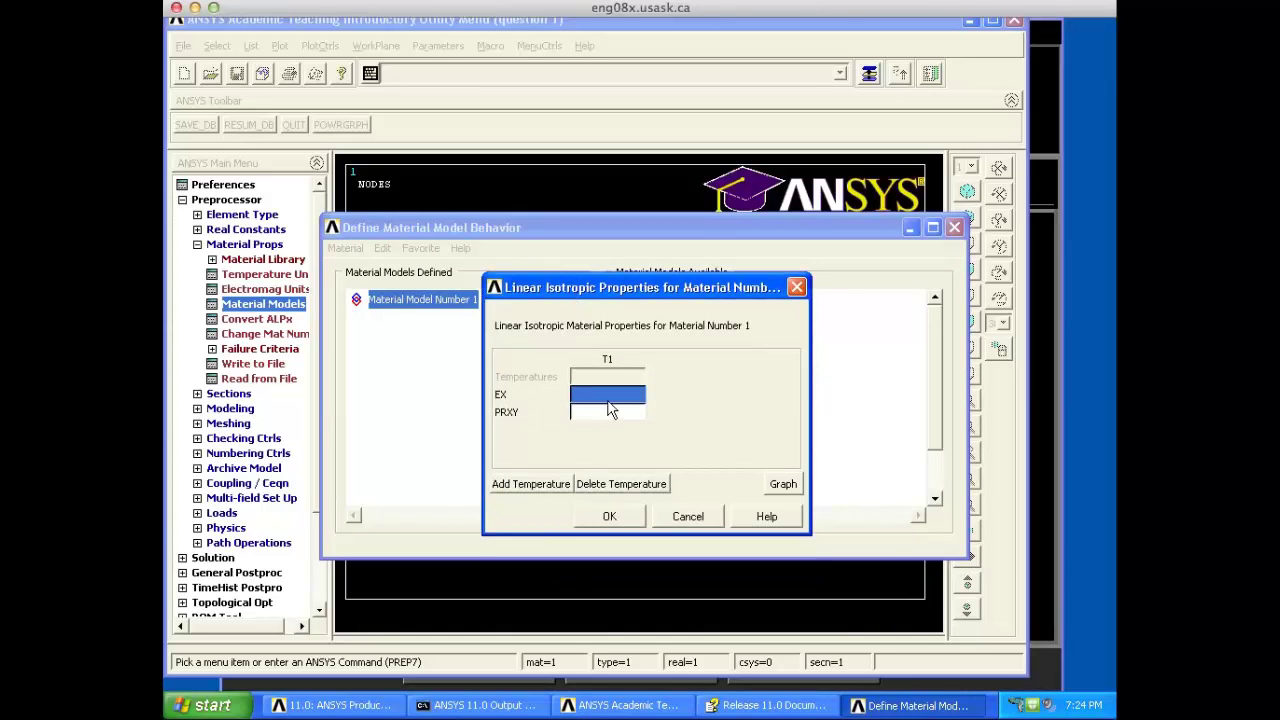
Step: Set EX to 200 as given in Example problem 1, leave PRXY blank, and close the material model definition
key(ctrl+Left)
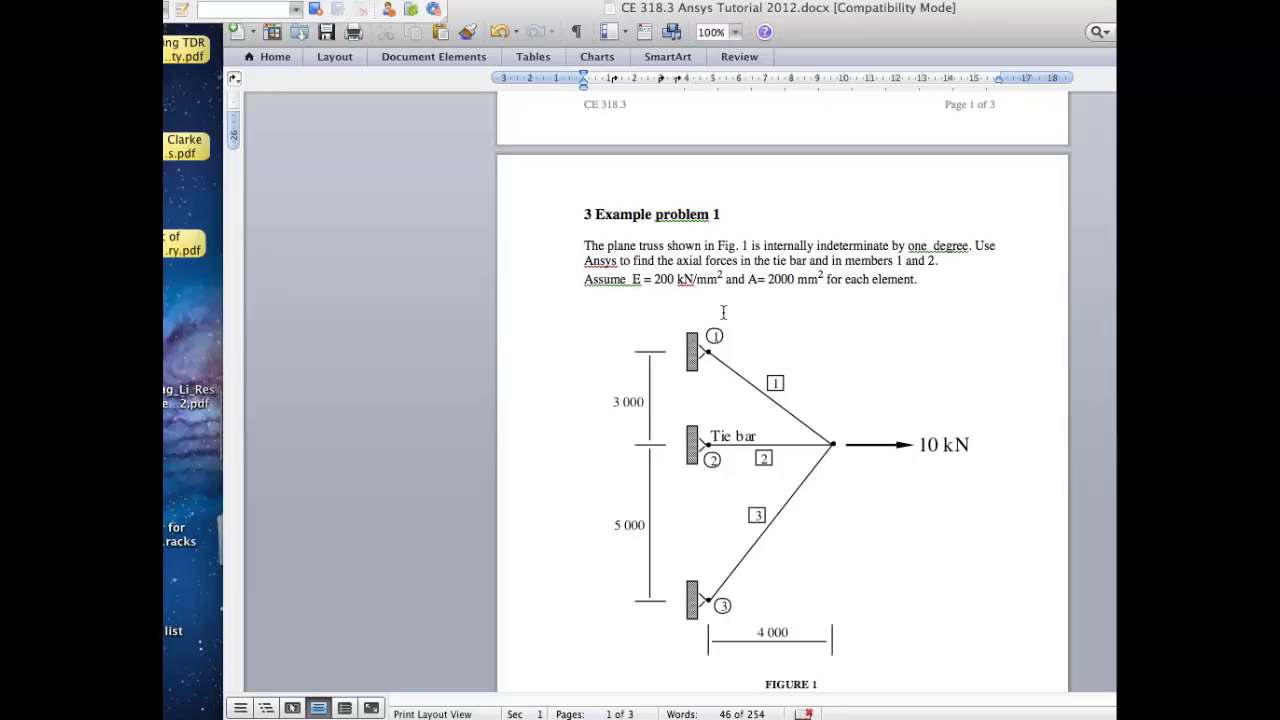
key(ctrl+Right)
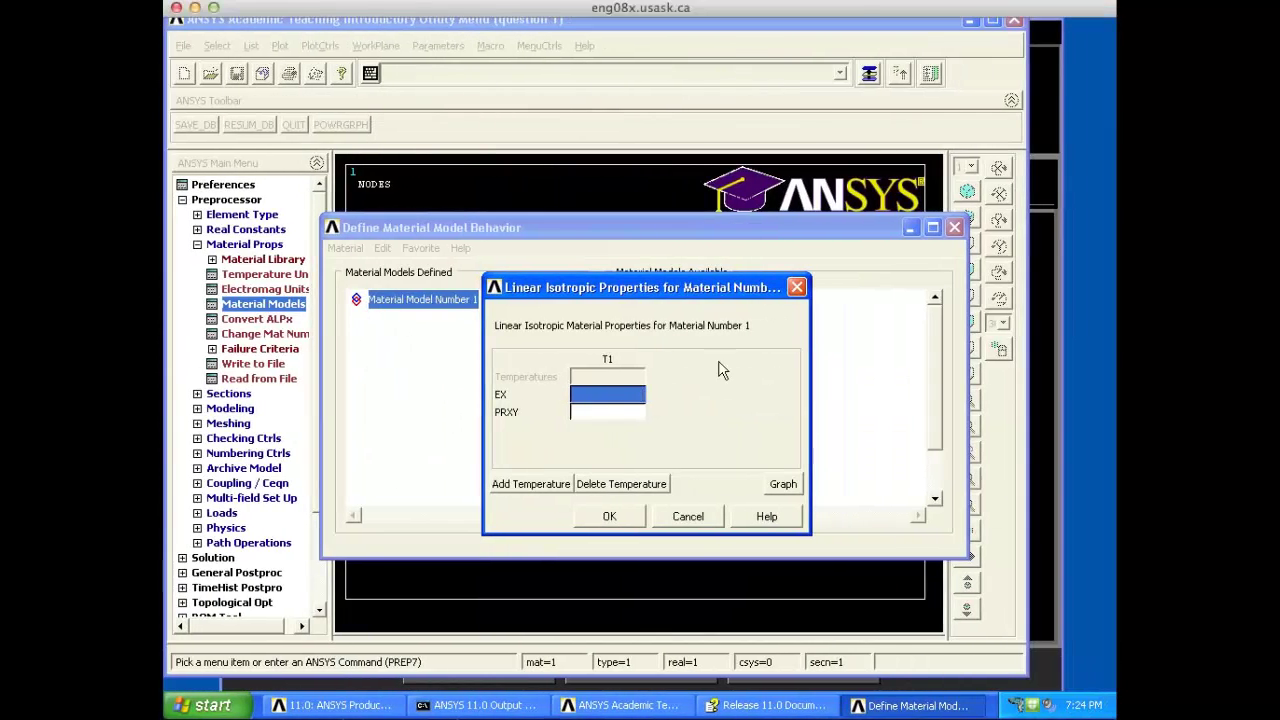
text(200)
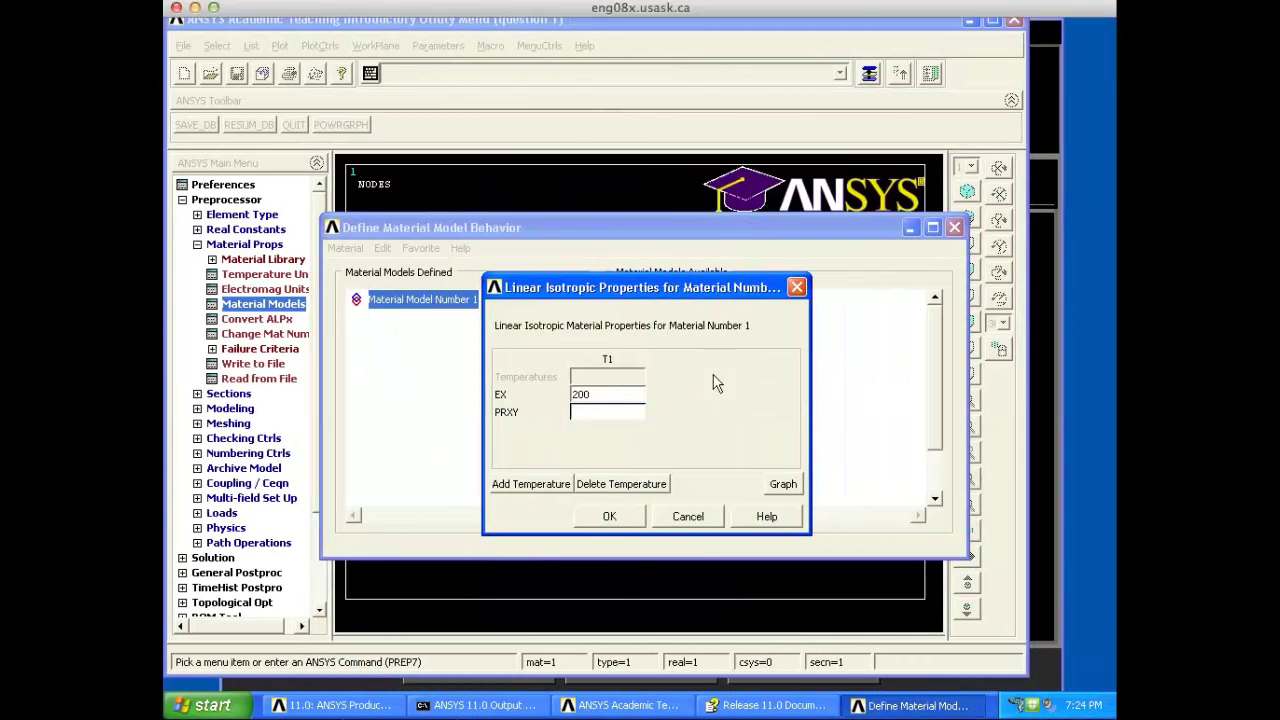
click(603, 518)
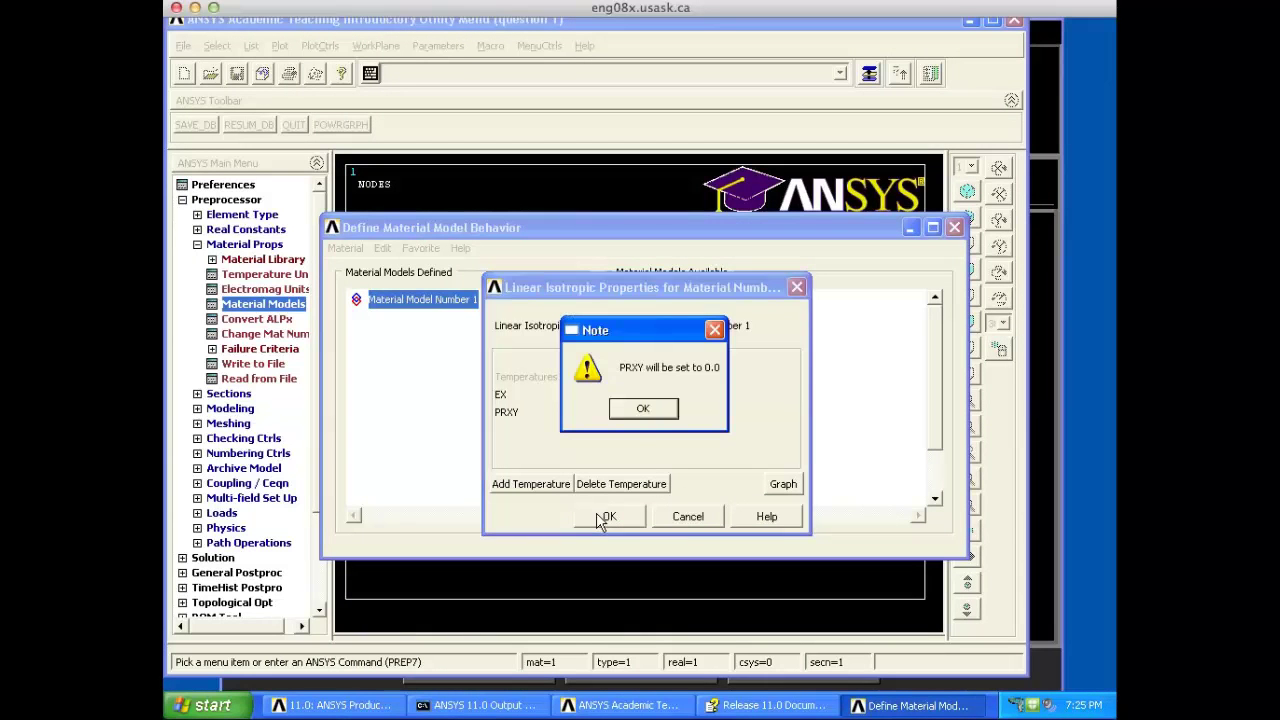
click(641, 410)
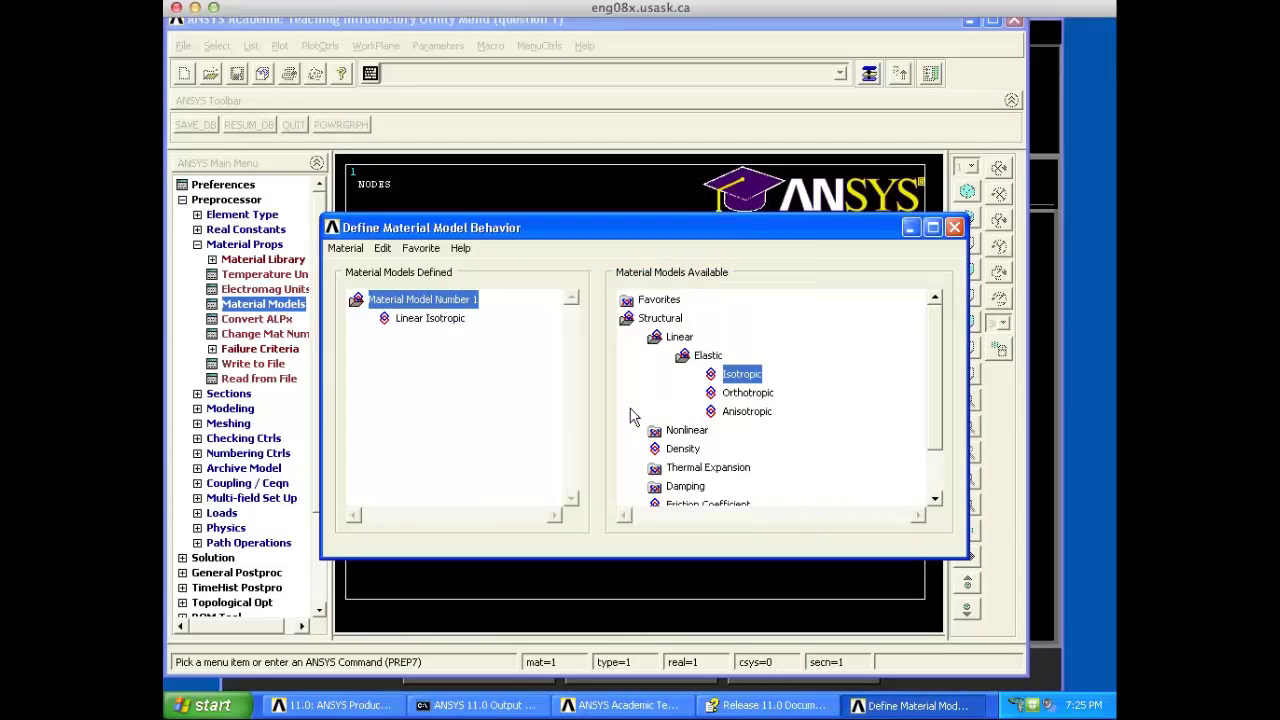
click(954, 228)
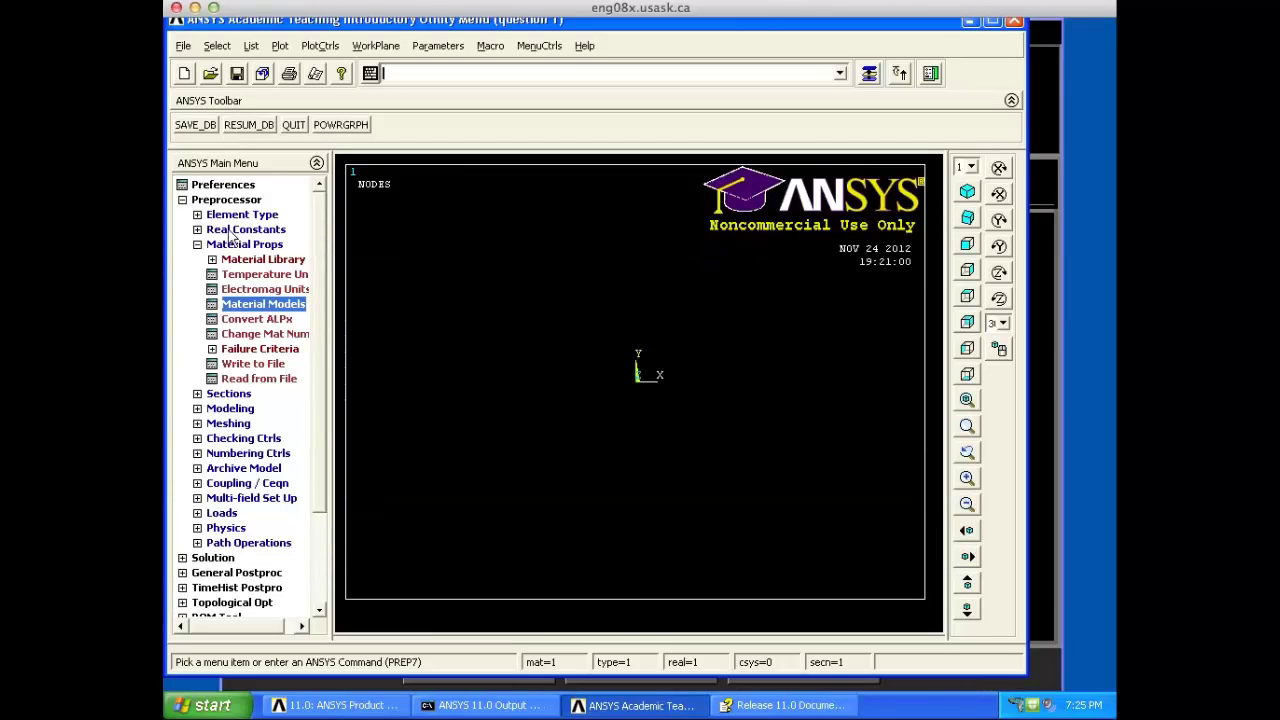
click(198, 245)
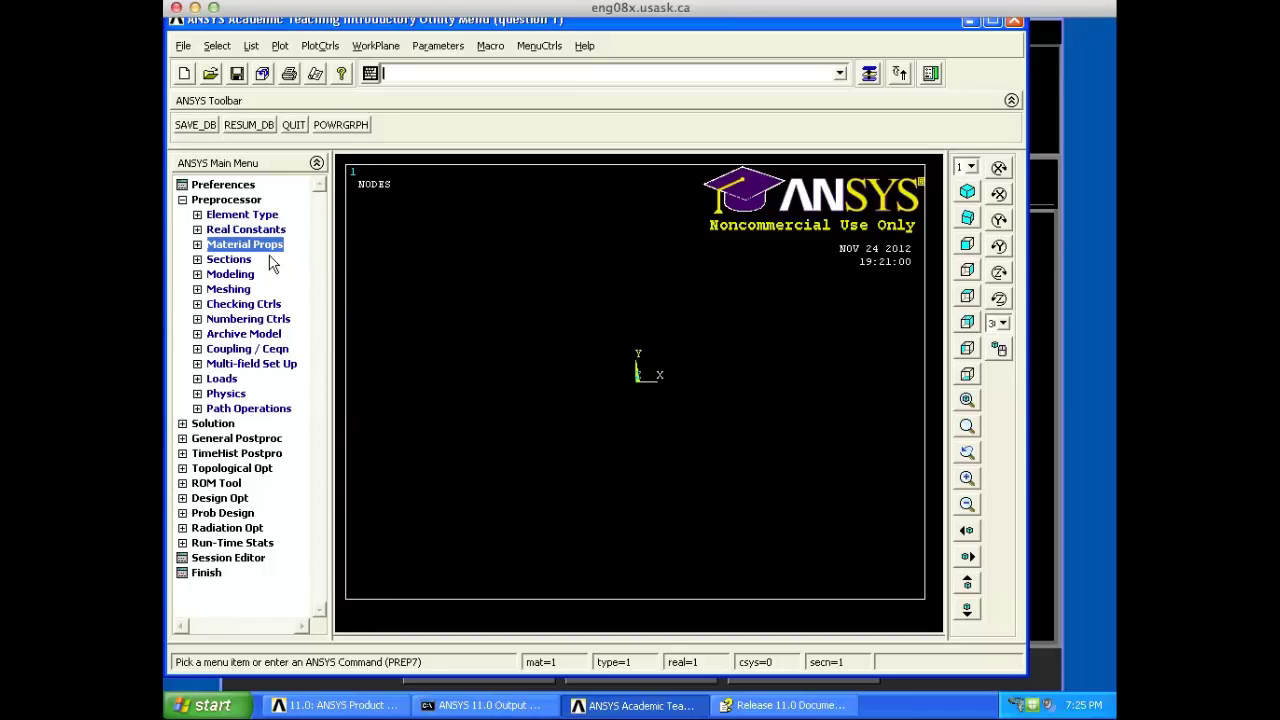
Step: Save the model database and consult Figure 1 of Example problem 1 for the truss's joint positions
click(199, 133)
click(197, 275)
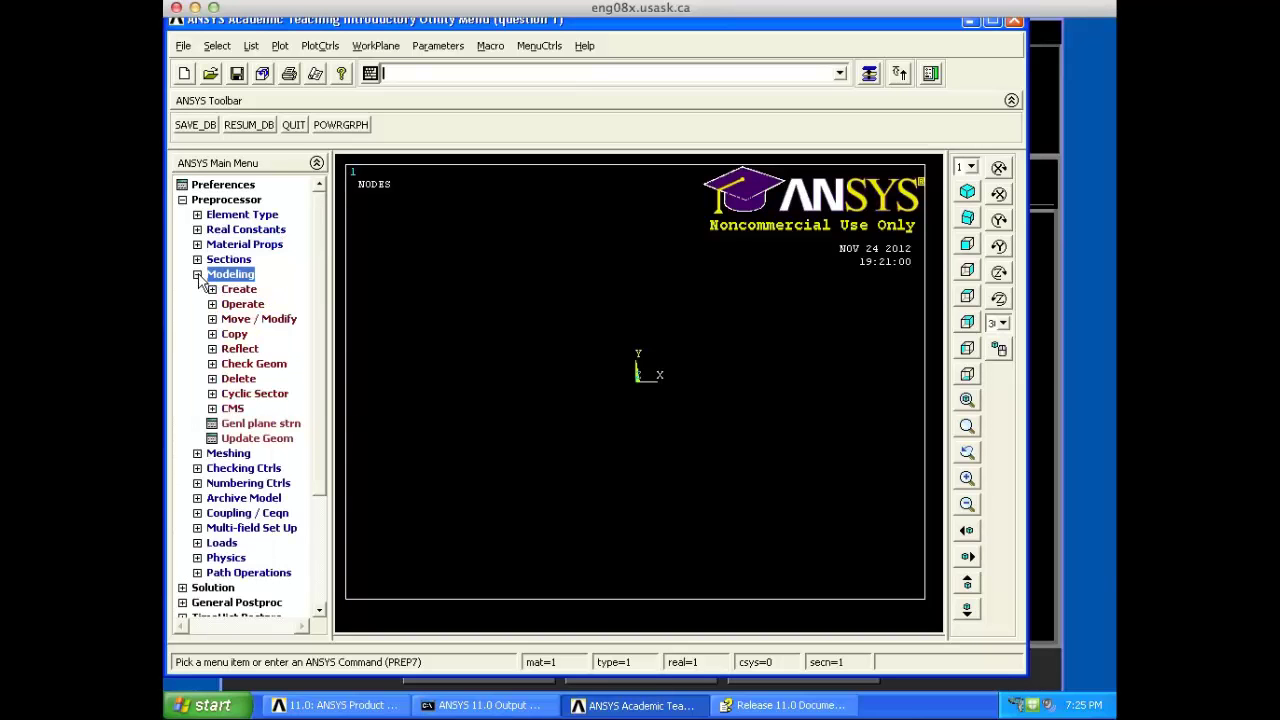
click(234, 290)
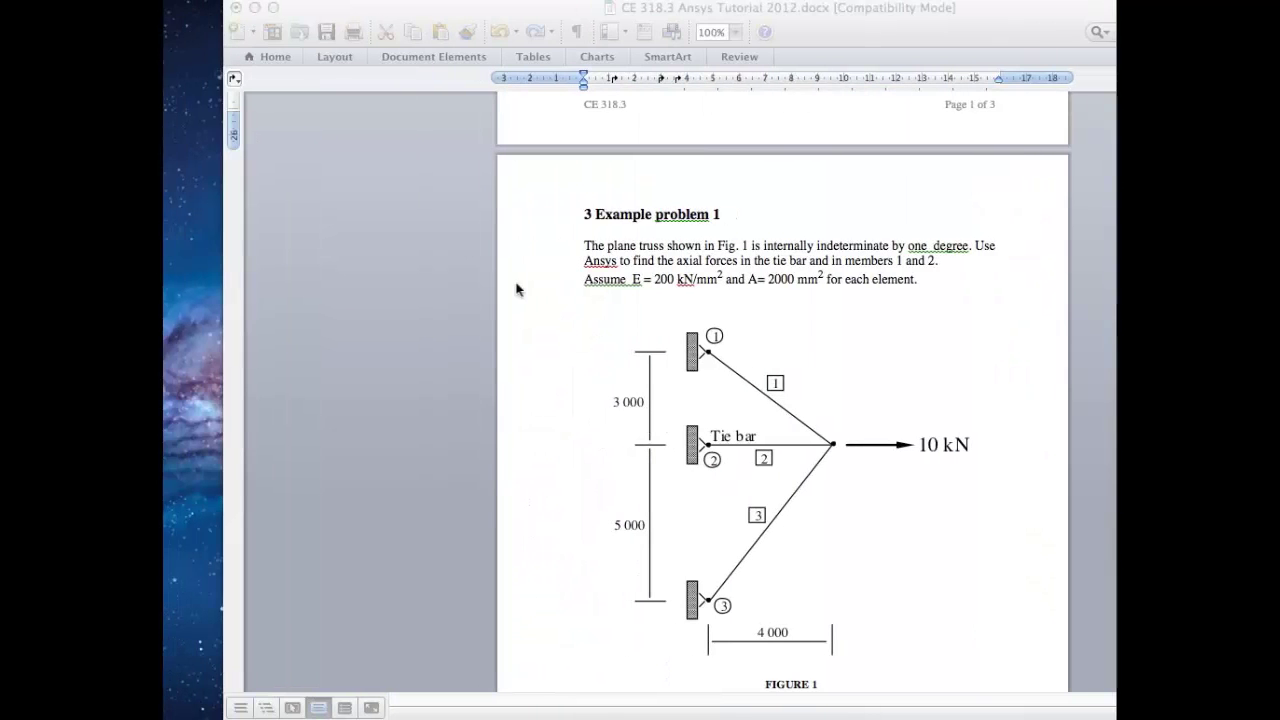
click(514, 286)
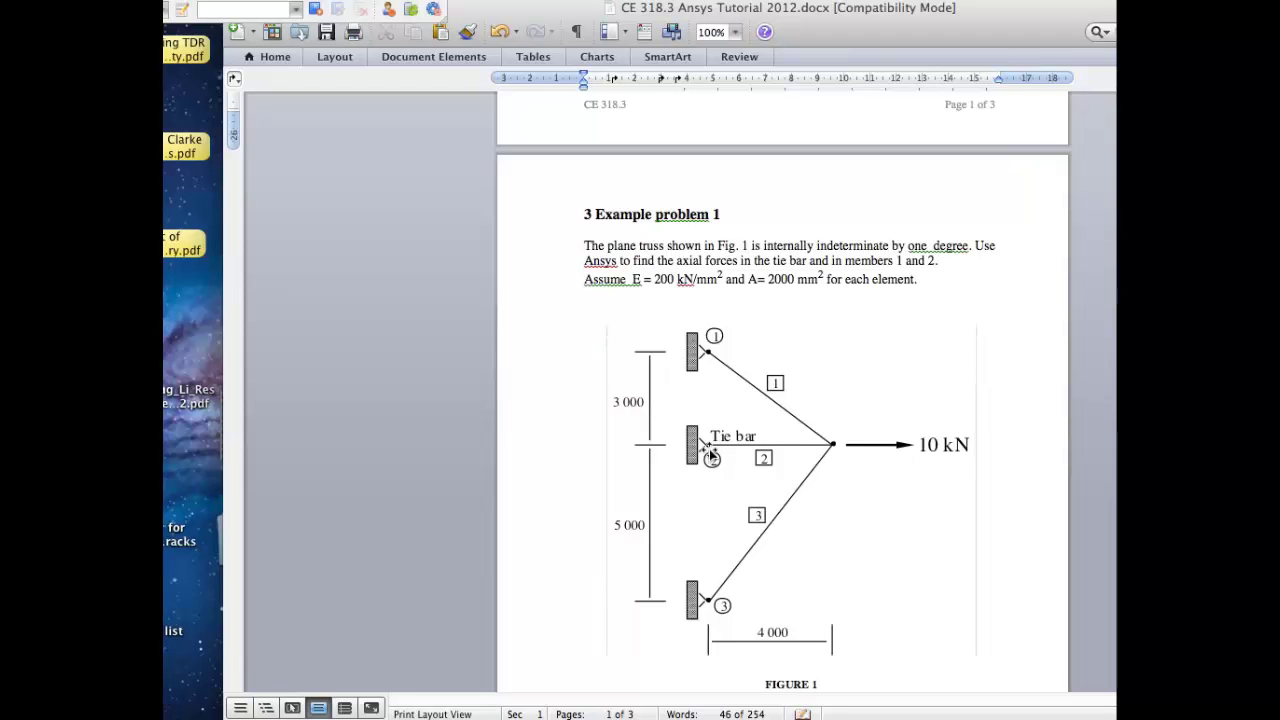
key(ctrl+Right)
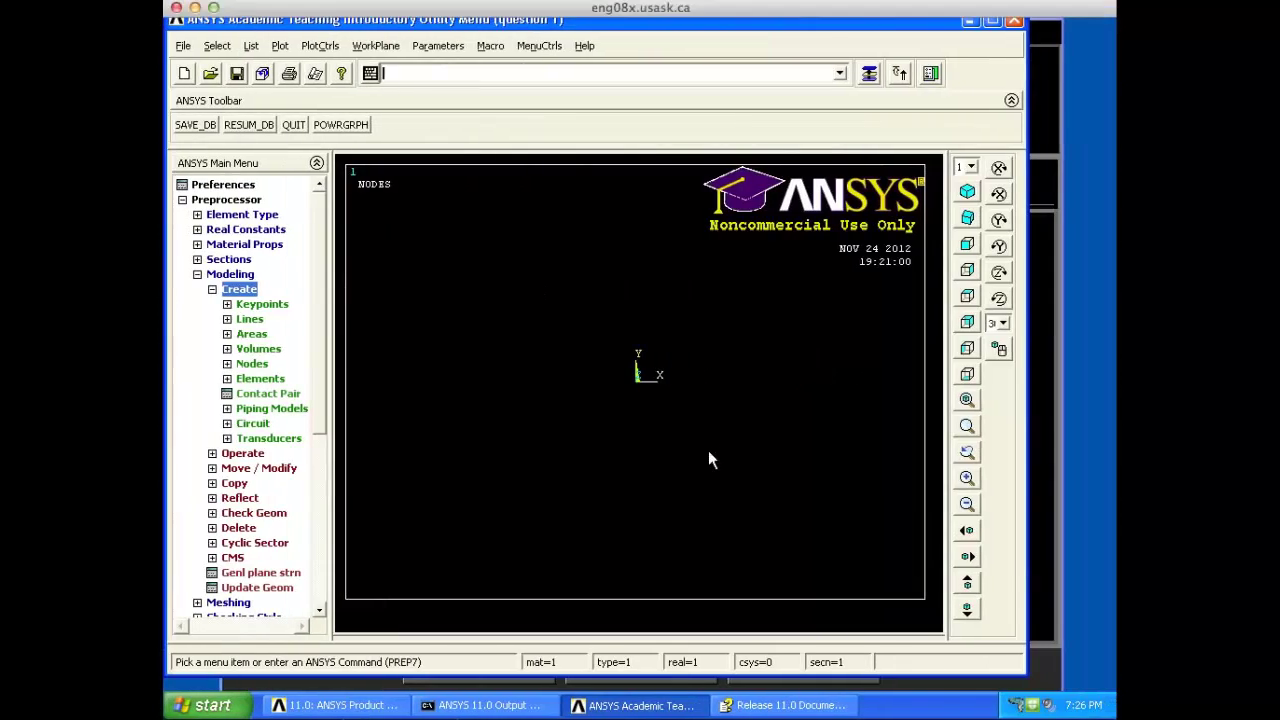
Step: Create keypoint 1 in the active coordinate system at X 0, Y 3000, following the truss figure
click(276, 309)
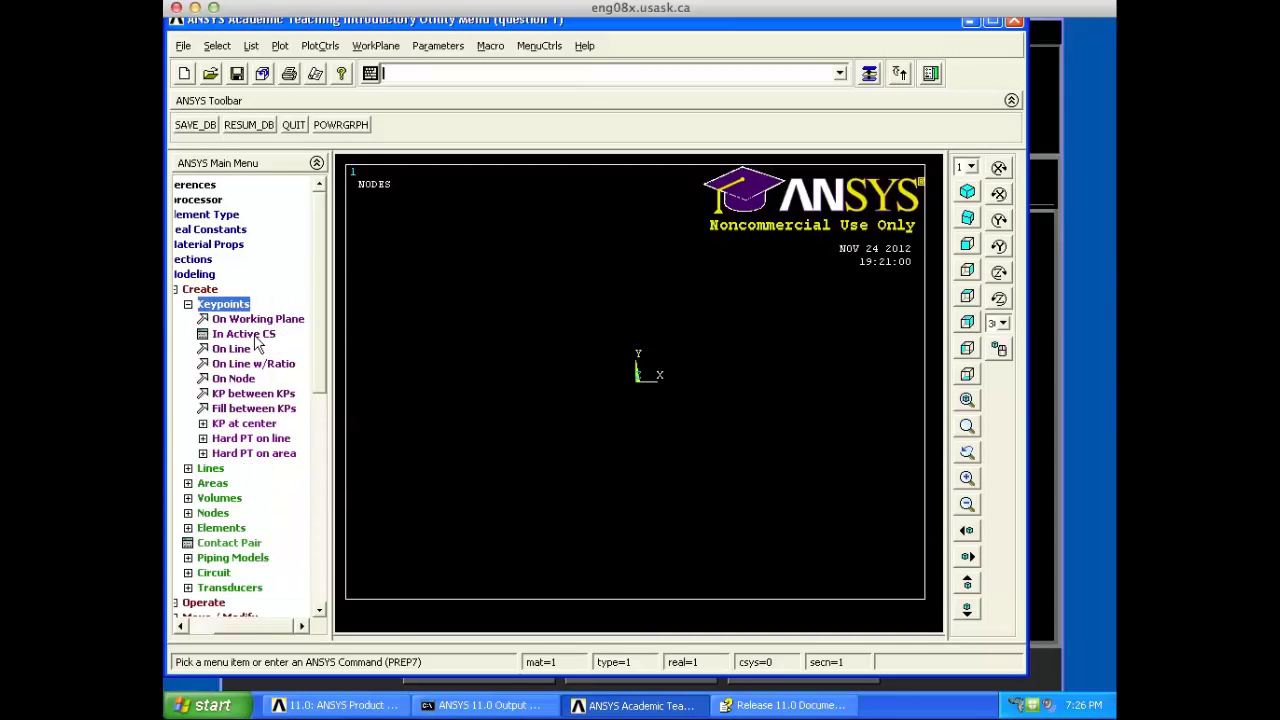
click(252, 337)
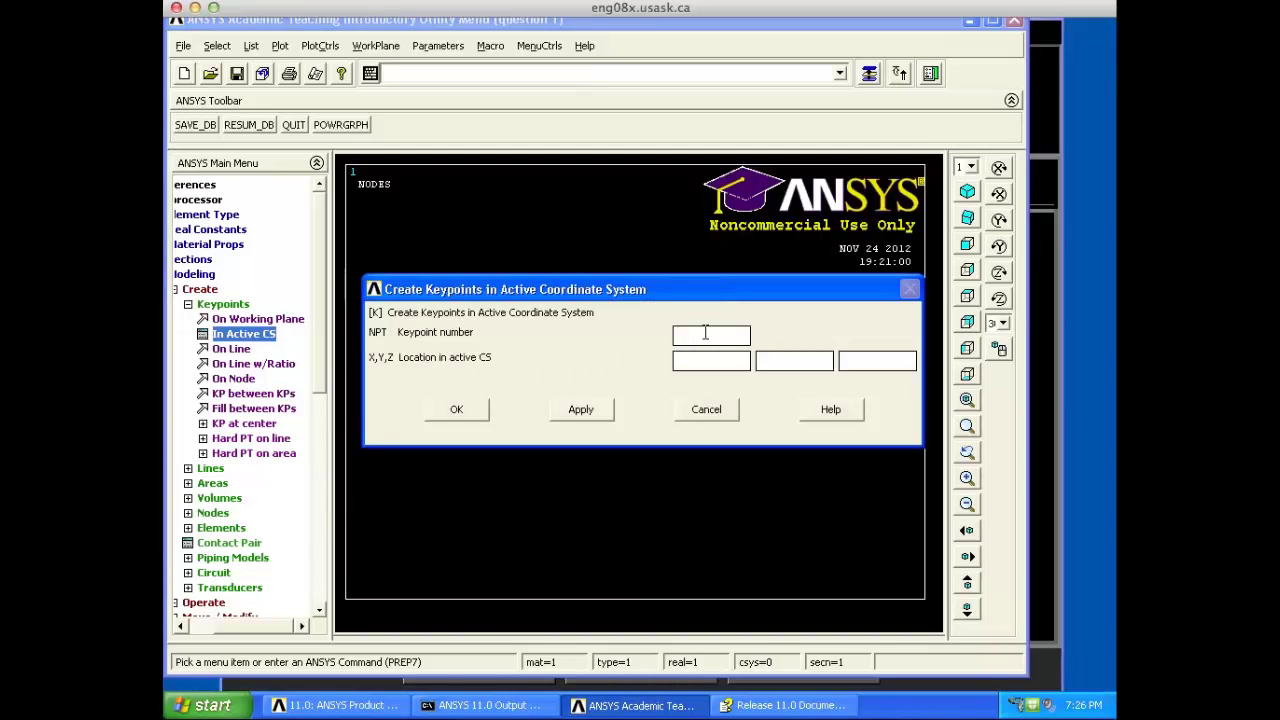
text(1)
key(ctrl+Left)
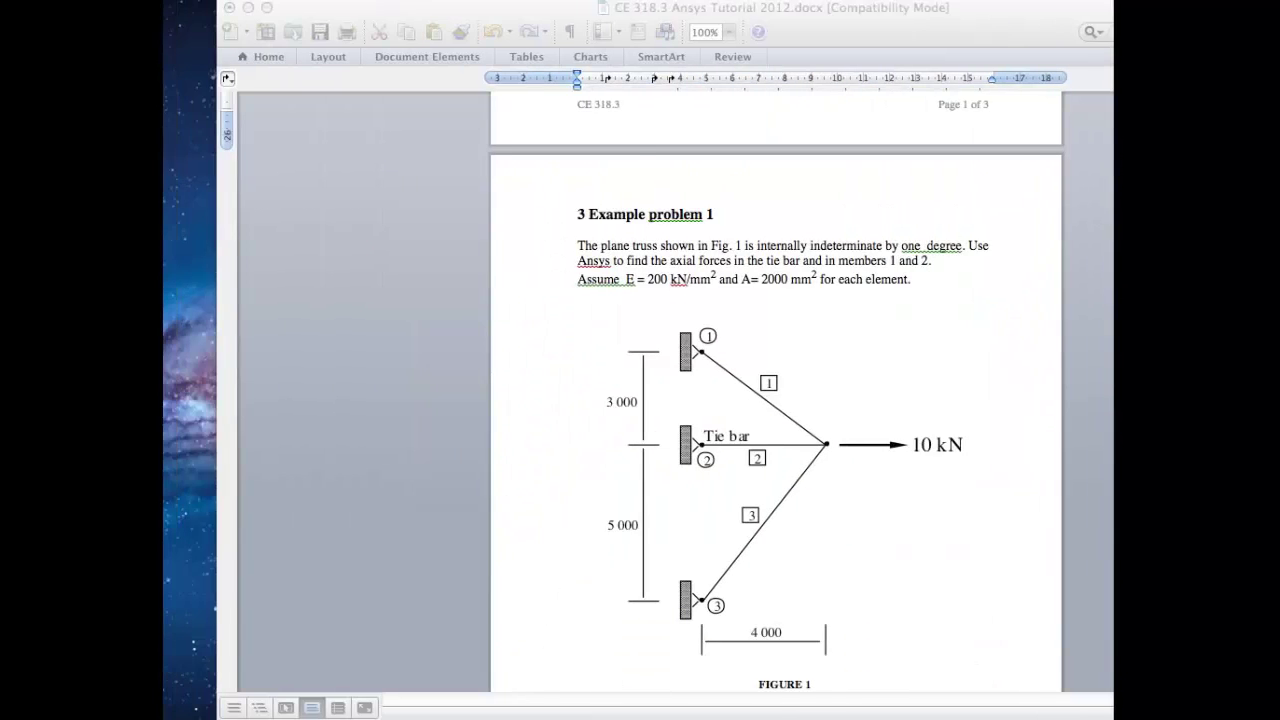
key(ctrl+Right)
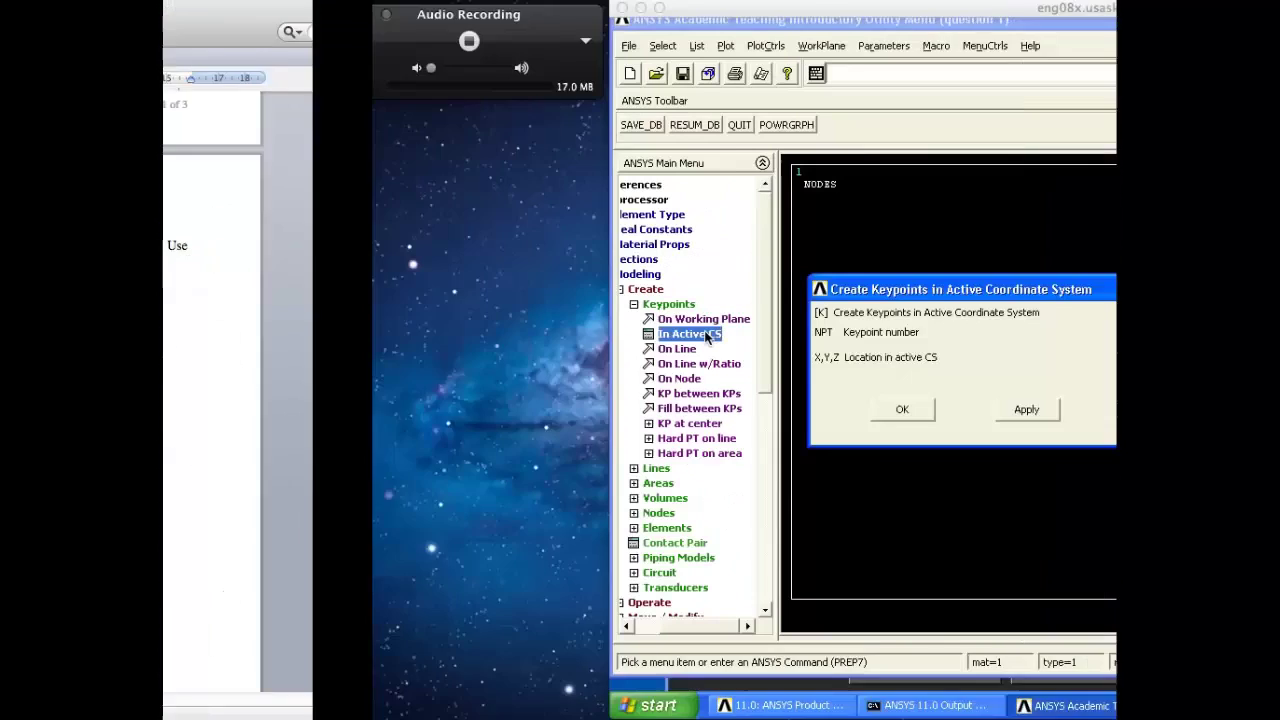
click(716, 366)
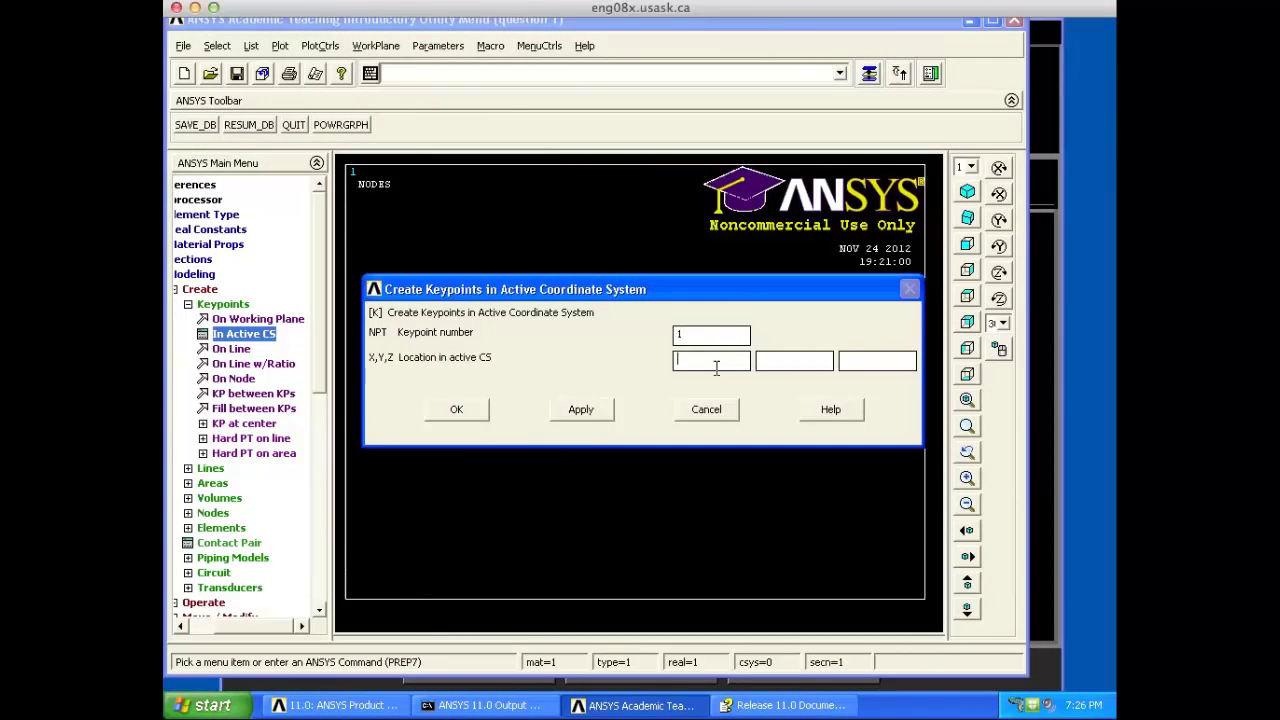
click(781, 365)
text(3000)
click(585, 411)
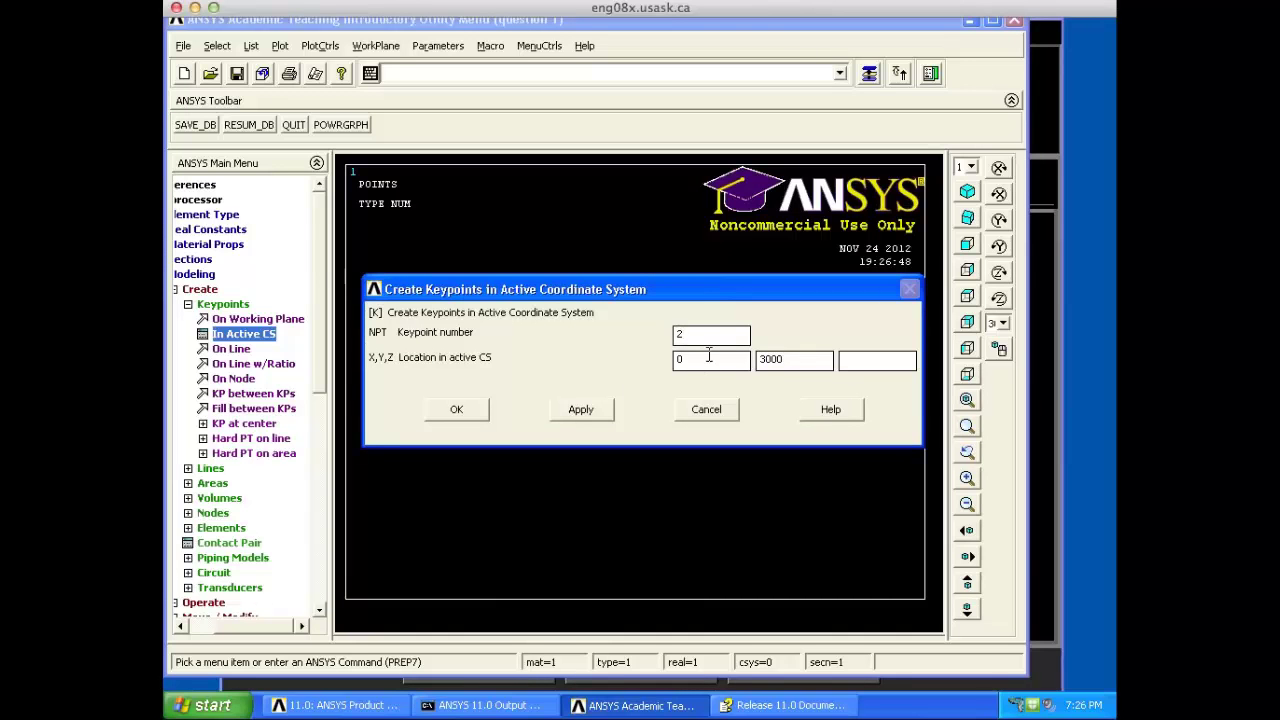
Step: Create keypoint 2 at X 0, Y 0 and keypoint 3 at X 0, Y -5000
key(BackSpace)
key(BackSpace)
key(BackSpace)
click(598, 409)
text(3)
click(785, 358)
text(-5000)
click(593, 409)
Step: Create keypoint 4 at X 4000, Y 0, checking the loaded joint in Figure 1, and finish keypoint creation
click(711, 358)
key(BackSpace)
key(ctrl+Left)
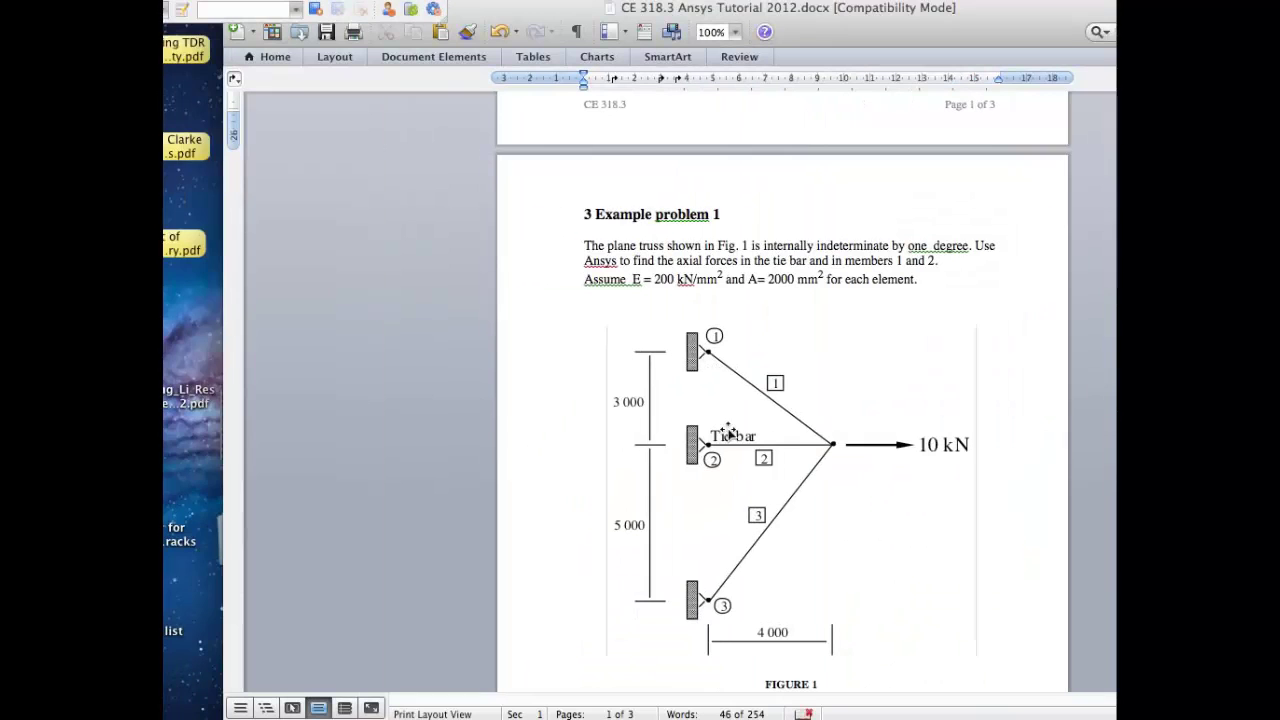
key(ctrl+Right)
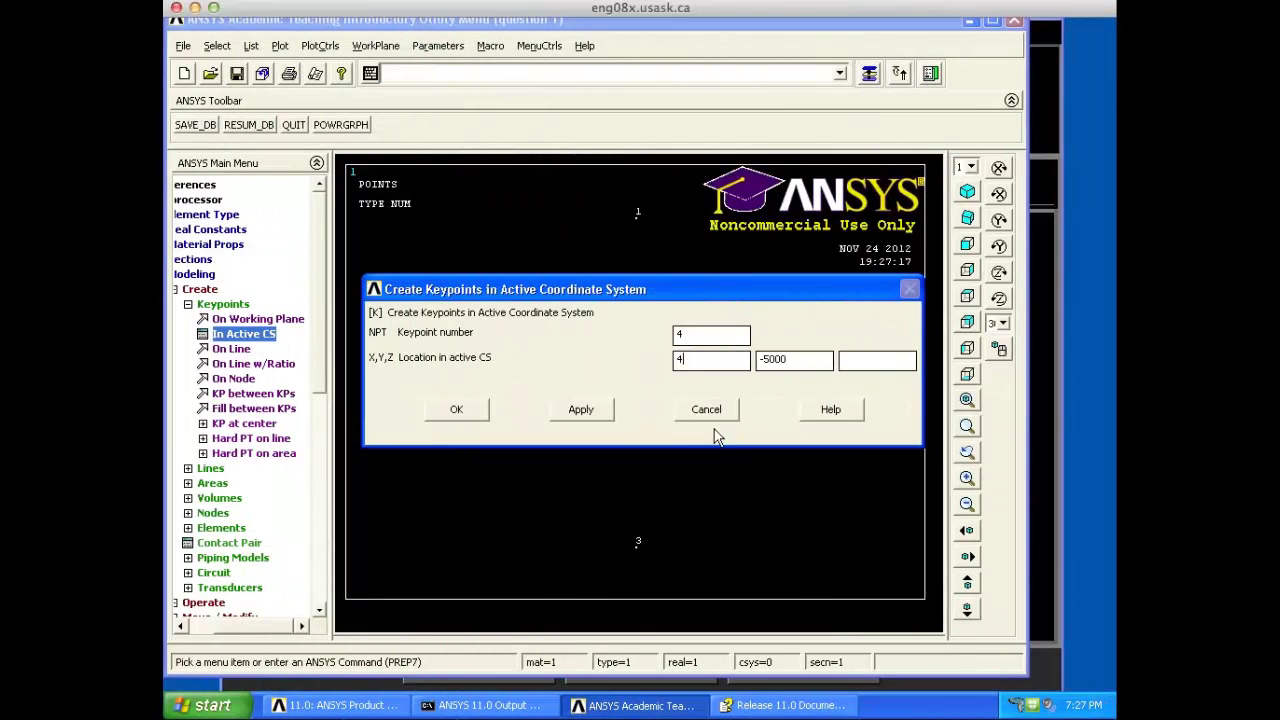
text(0)
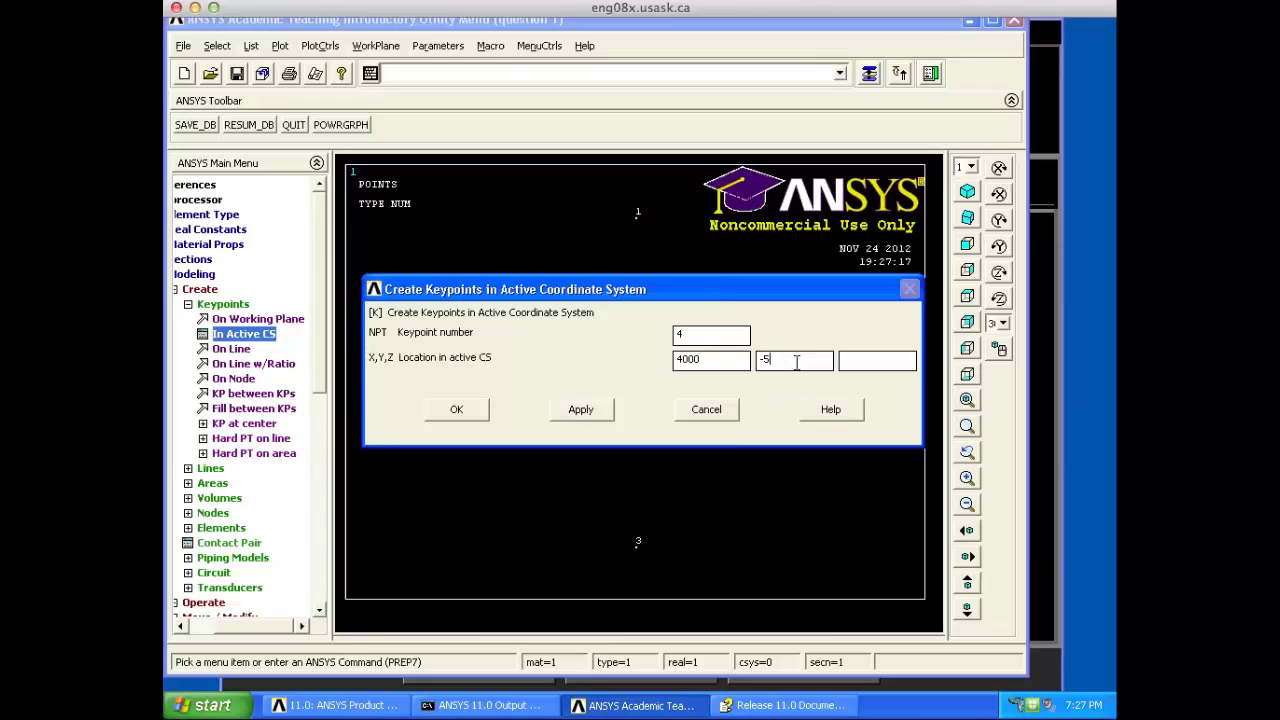
click(473, 408)
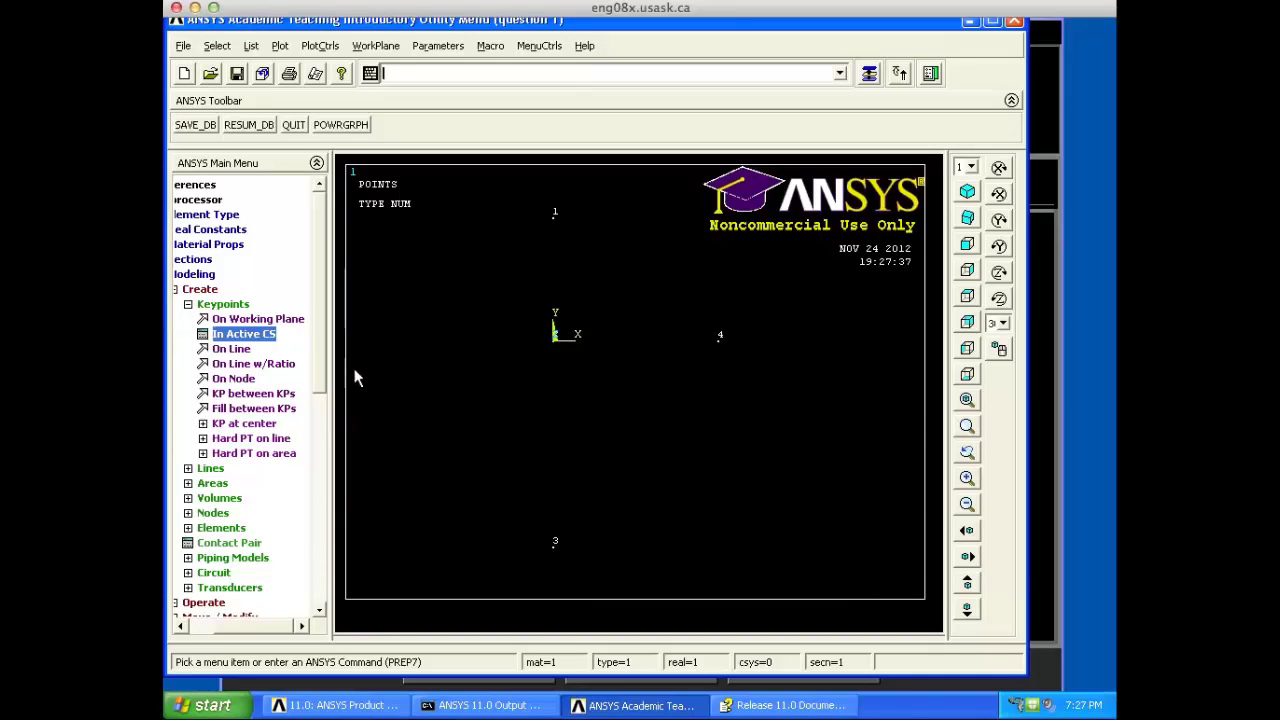
Step: Create the three truss members as straight lines from keypoints 1, 2 and 3 to keypoint 4
click(187, 304)
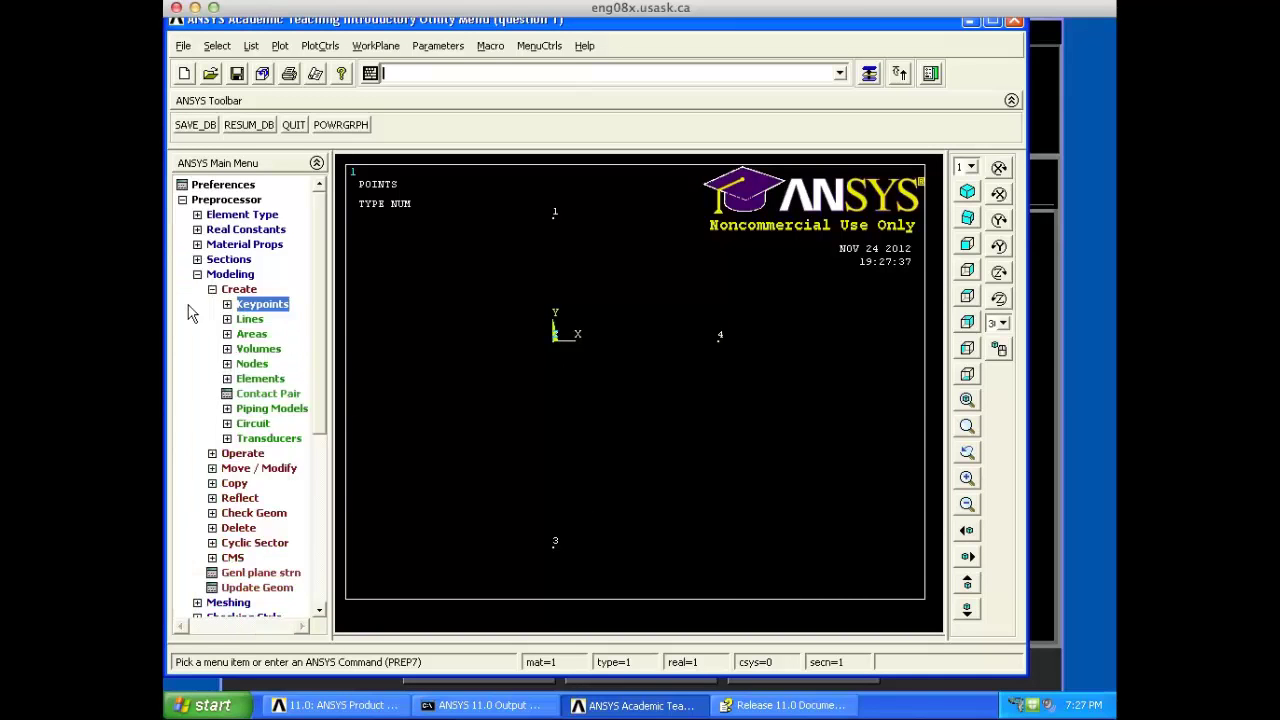
click(248, 321)
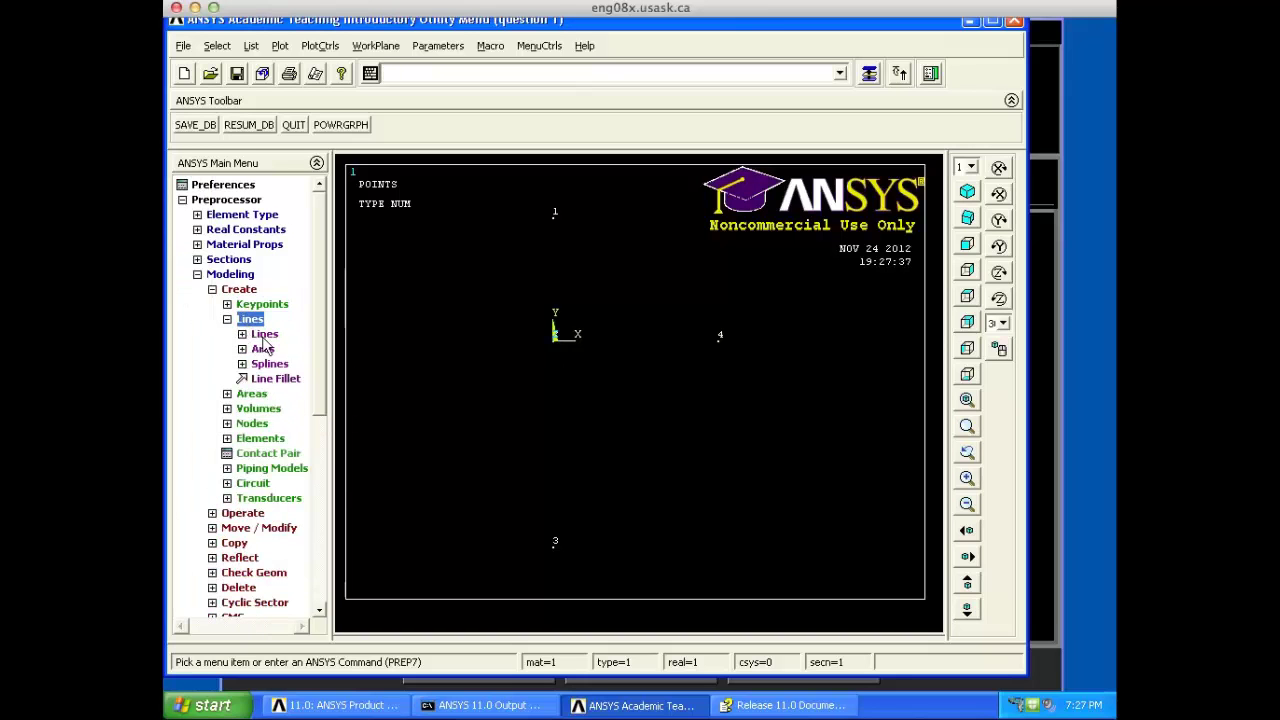
click(264, 336)
click(250, 349)
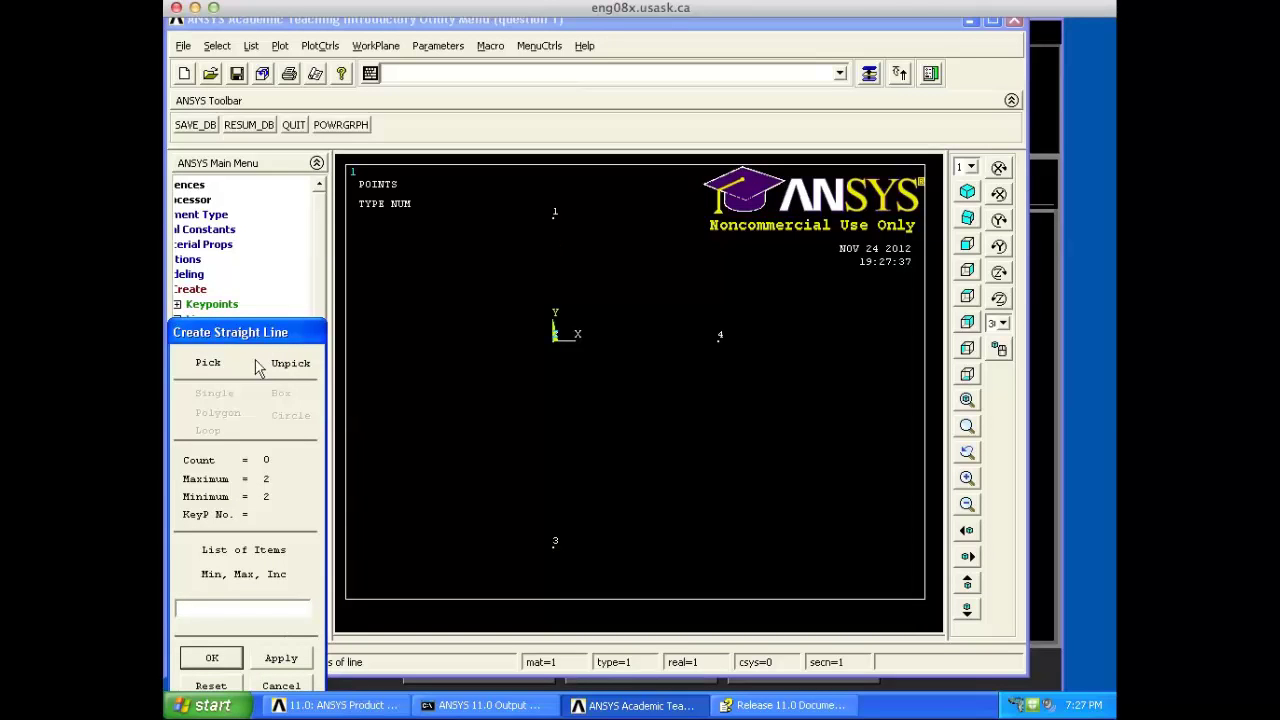
drag(235, 334, 248, 271)
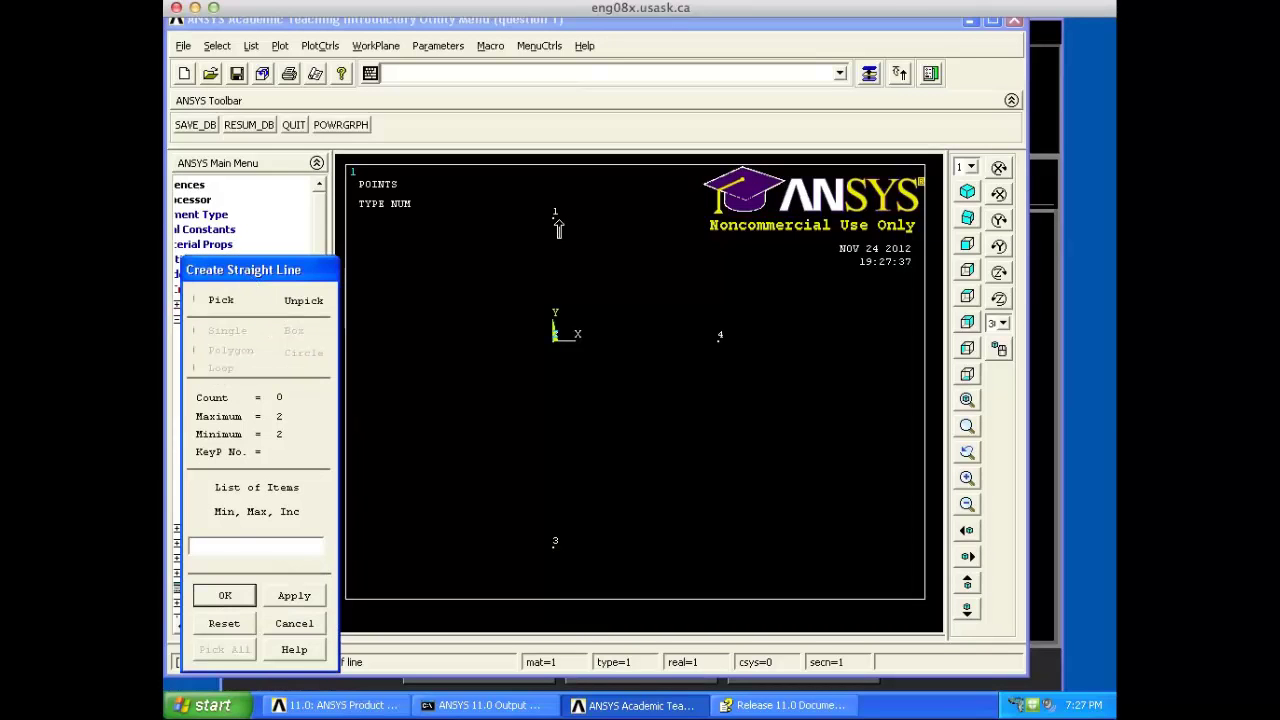
click(722, 331)
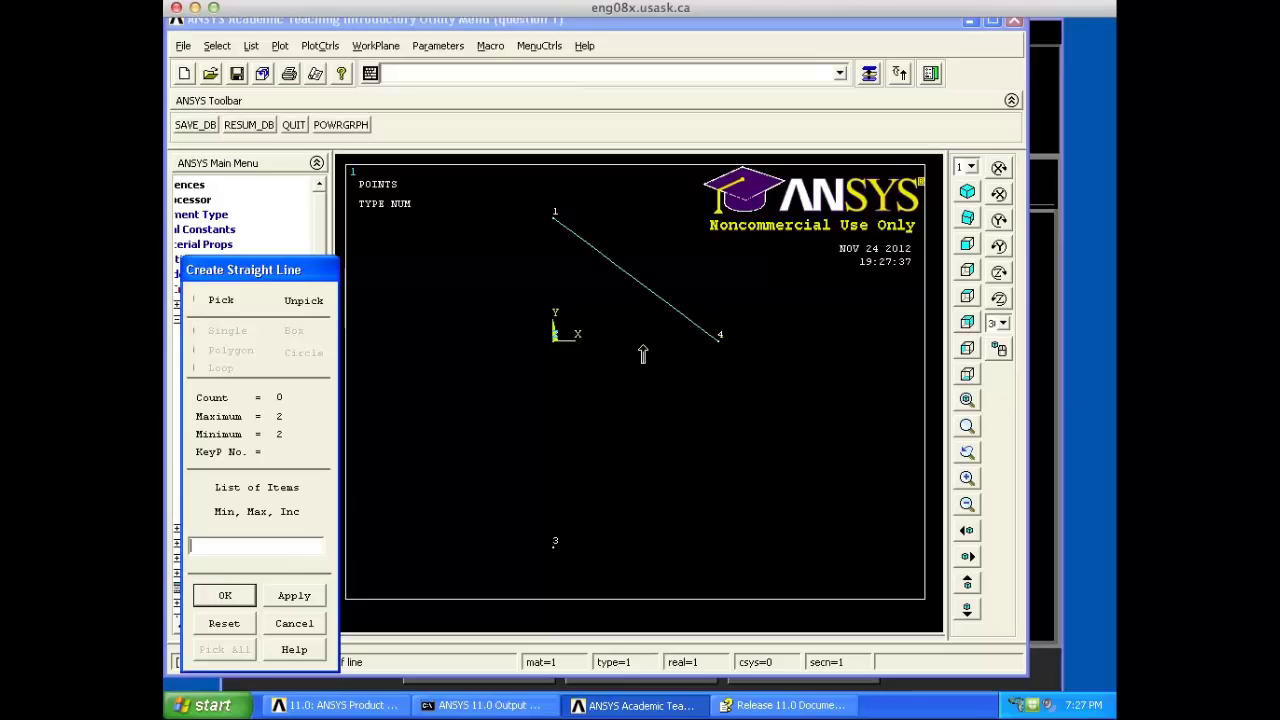
click(572, 350)
click(706, 352)
click(572, 544)
click(722, 386)
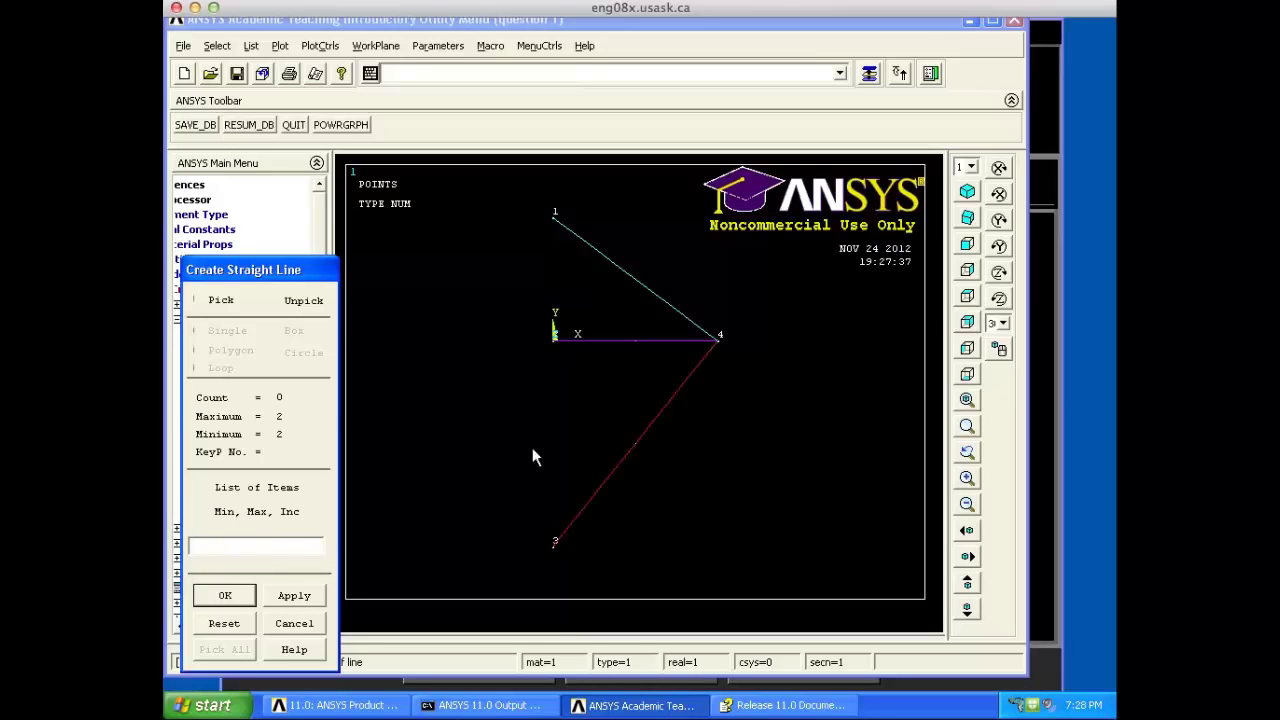
click(230, 597)
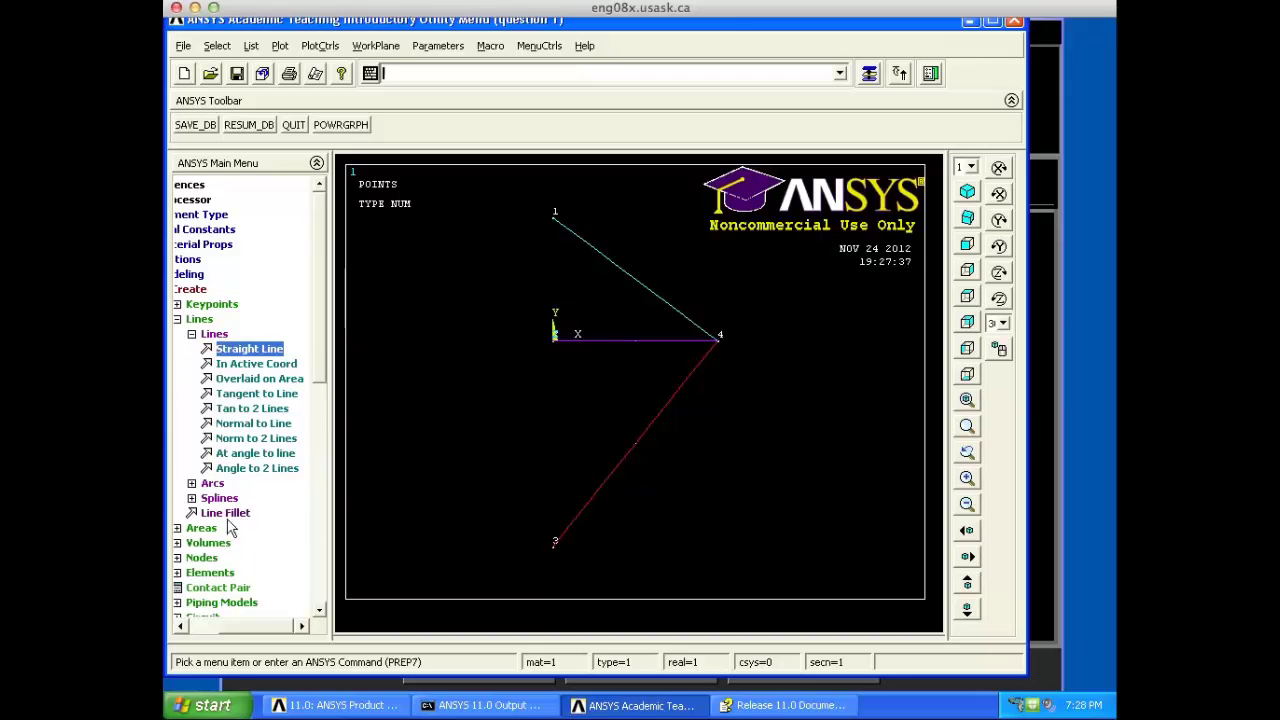
Step: Set the manual mesh size on all lines to 1 element division, leaving the element edge length and spacing ratio blank
drag(227, 625, 204, 615)
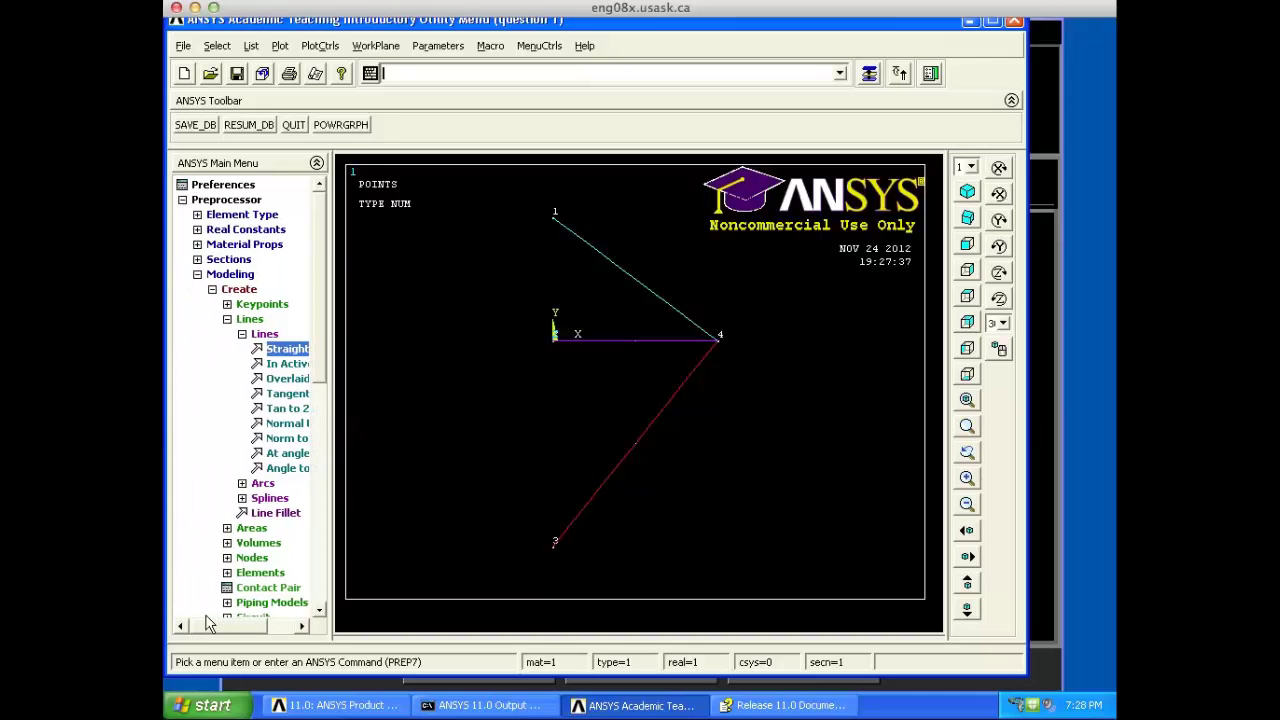
click(212, 289)
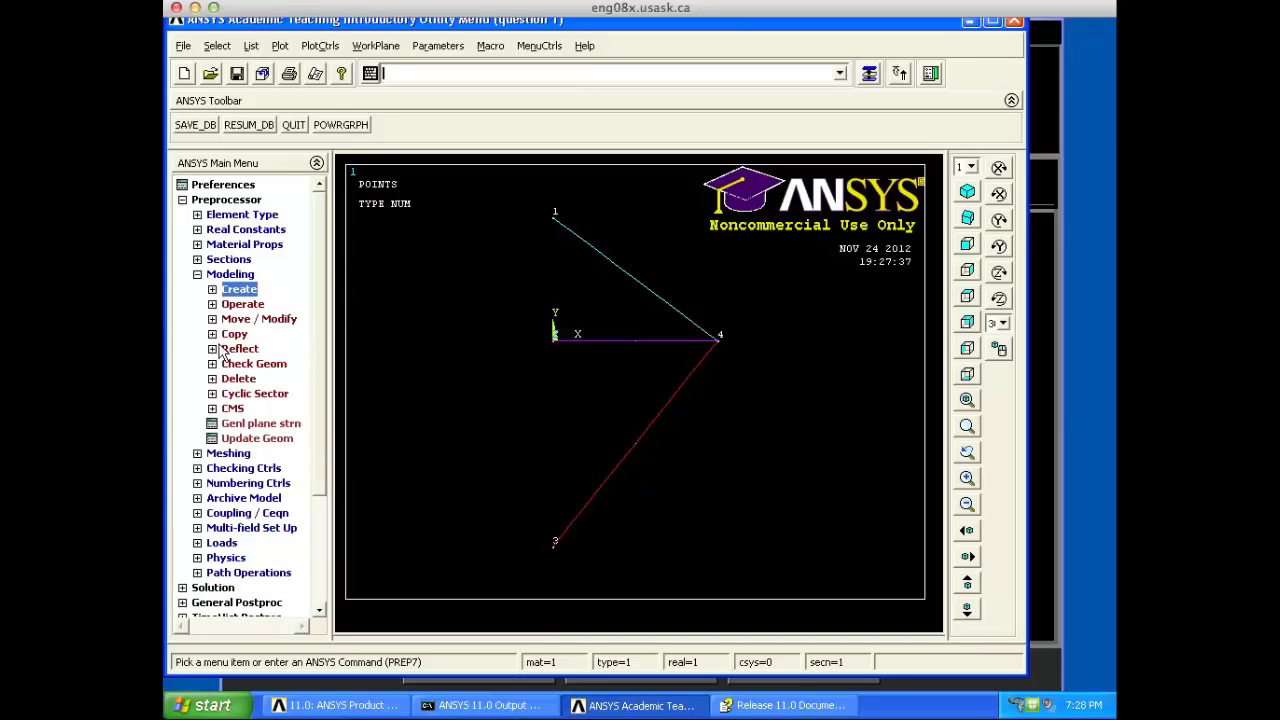
click(198, 455)
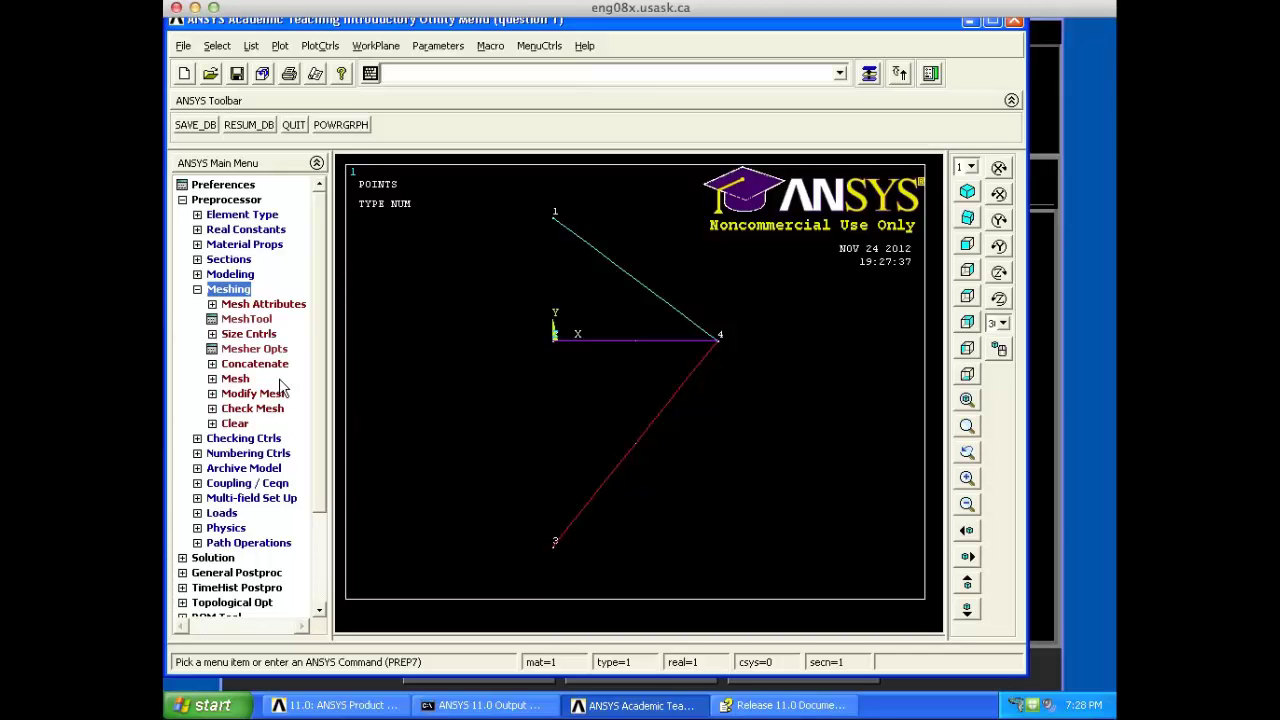
key(ctrl+Left)
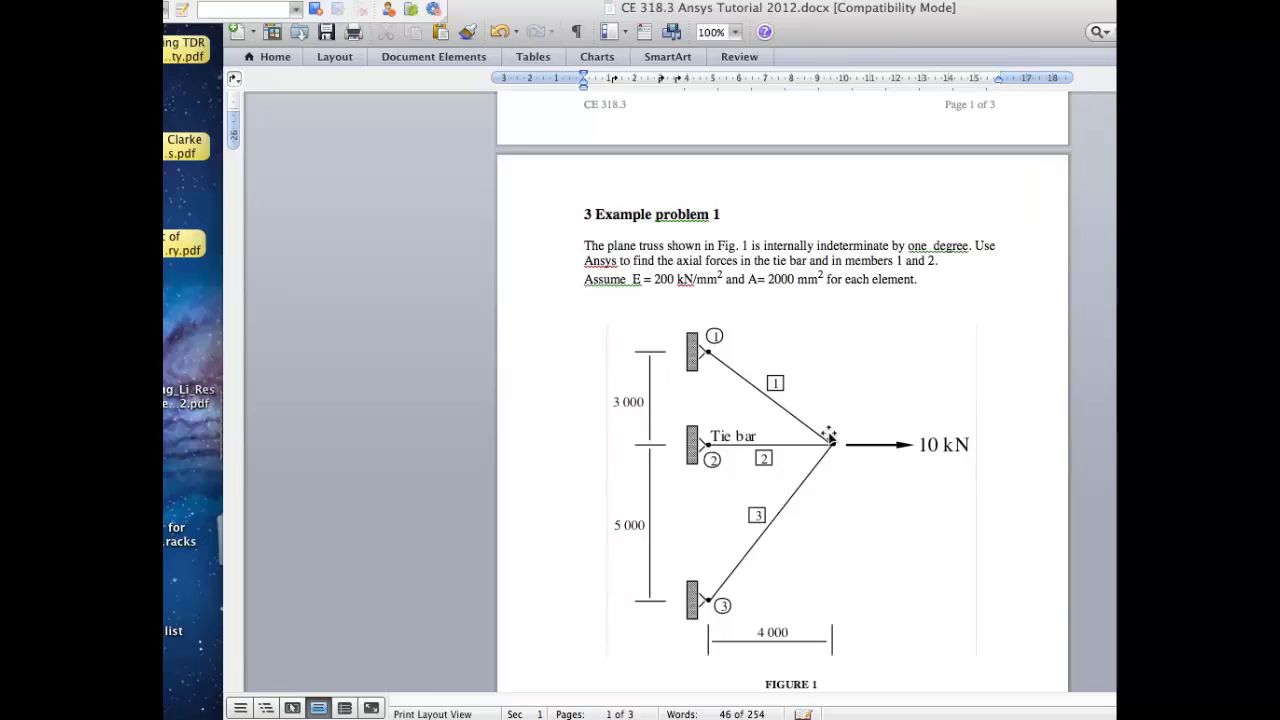
key(ctrl+Right)
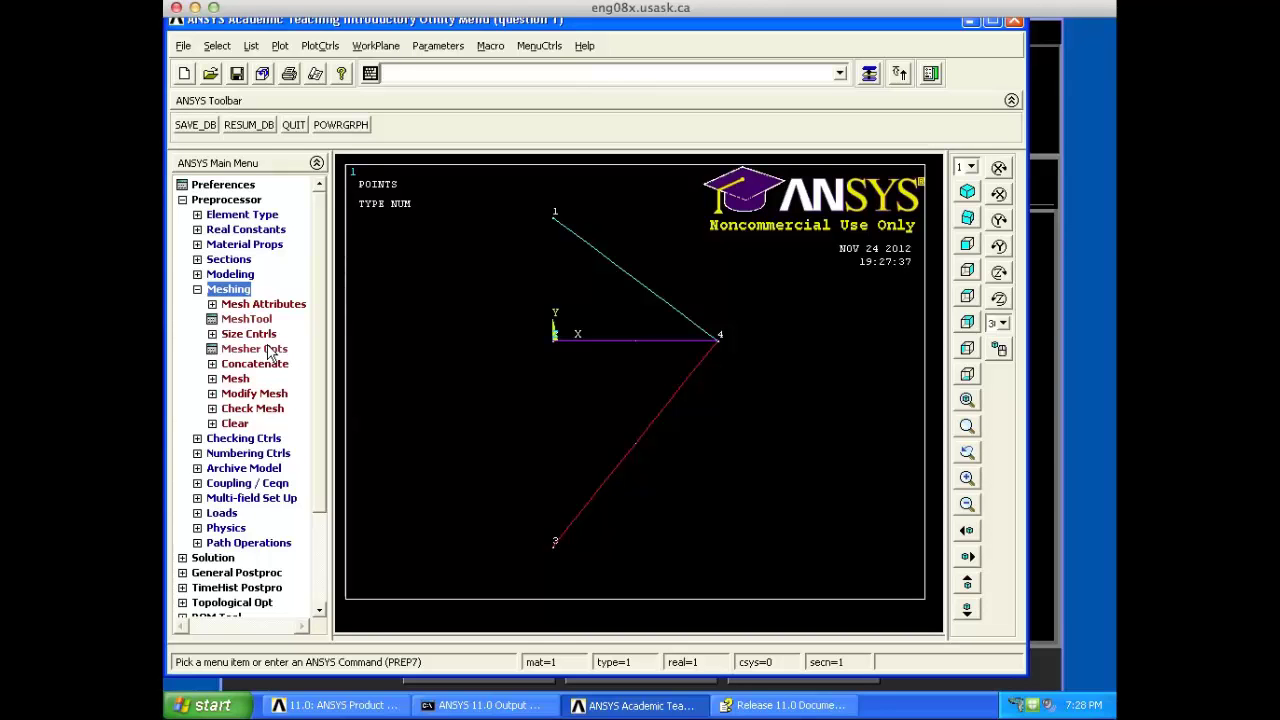
click(234, 334)
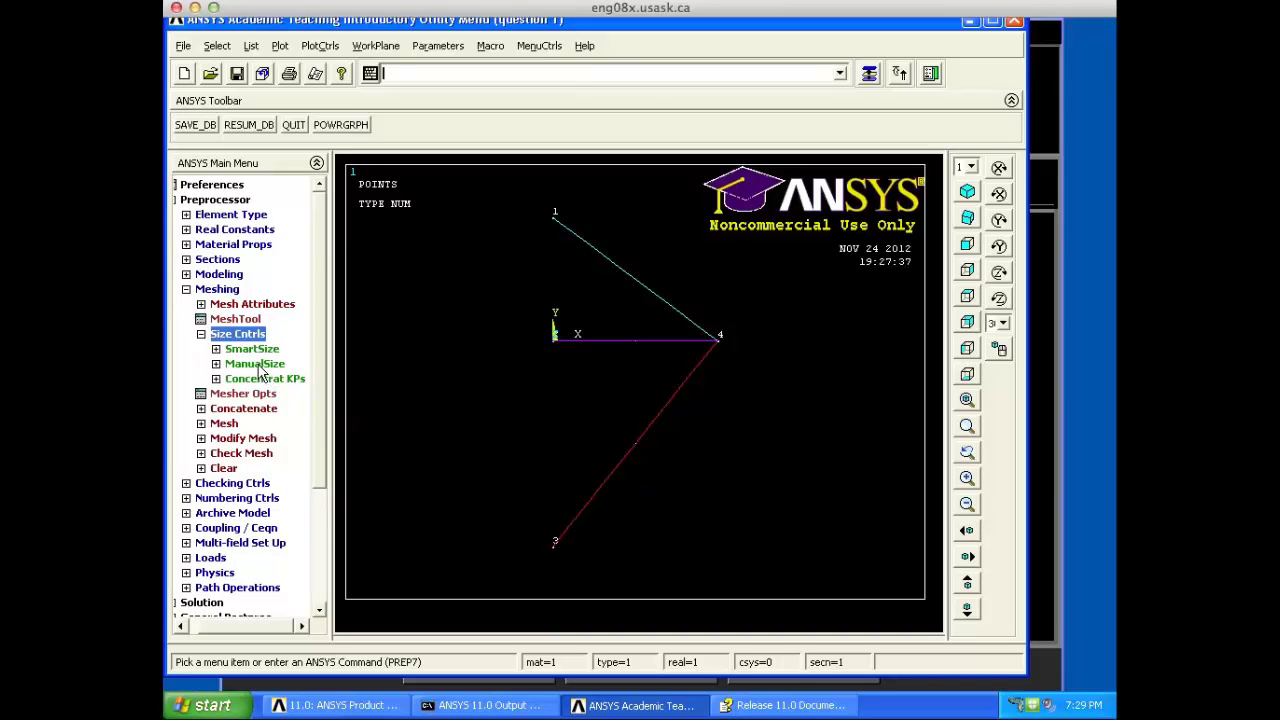
click(259, 366)
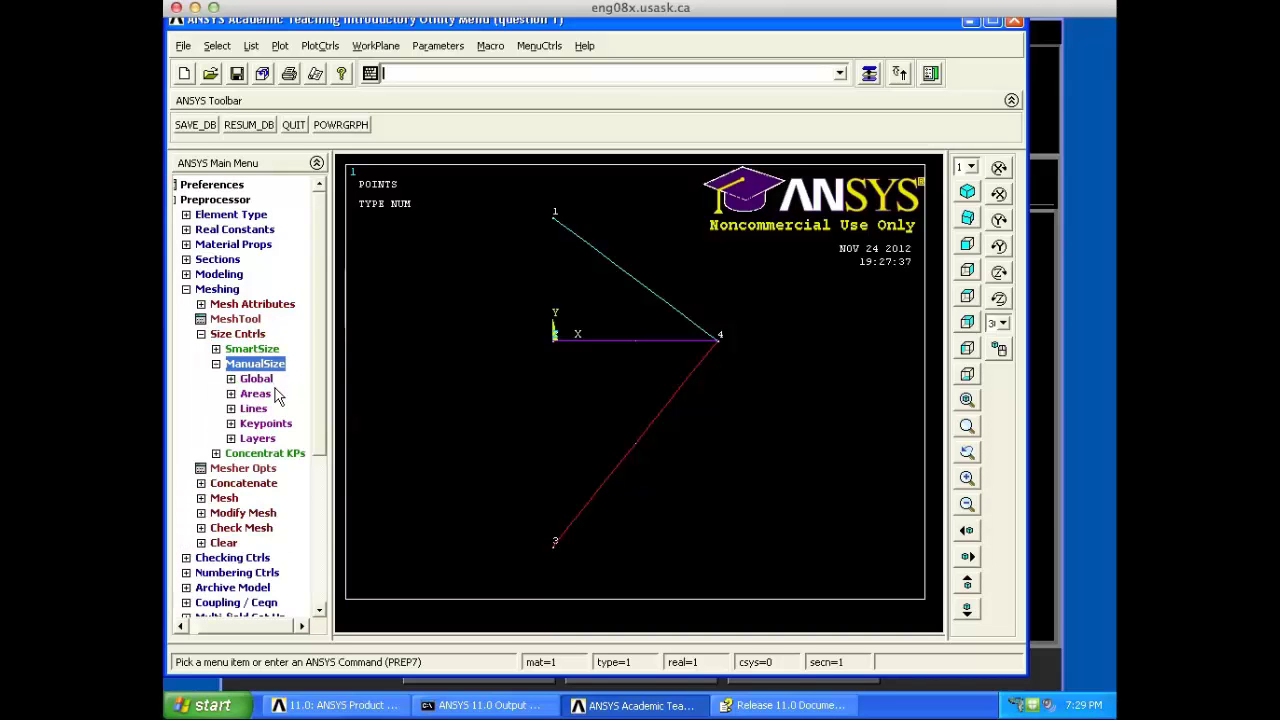
click(258, 410)
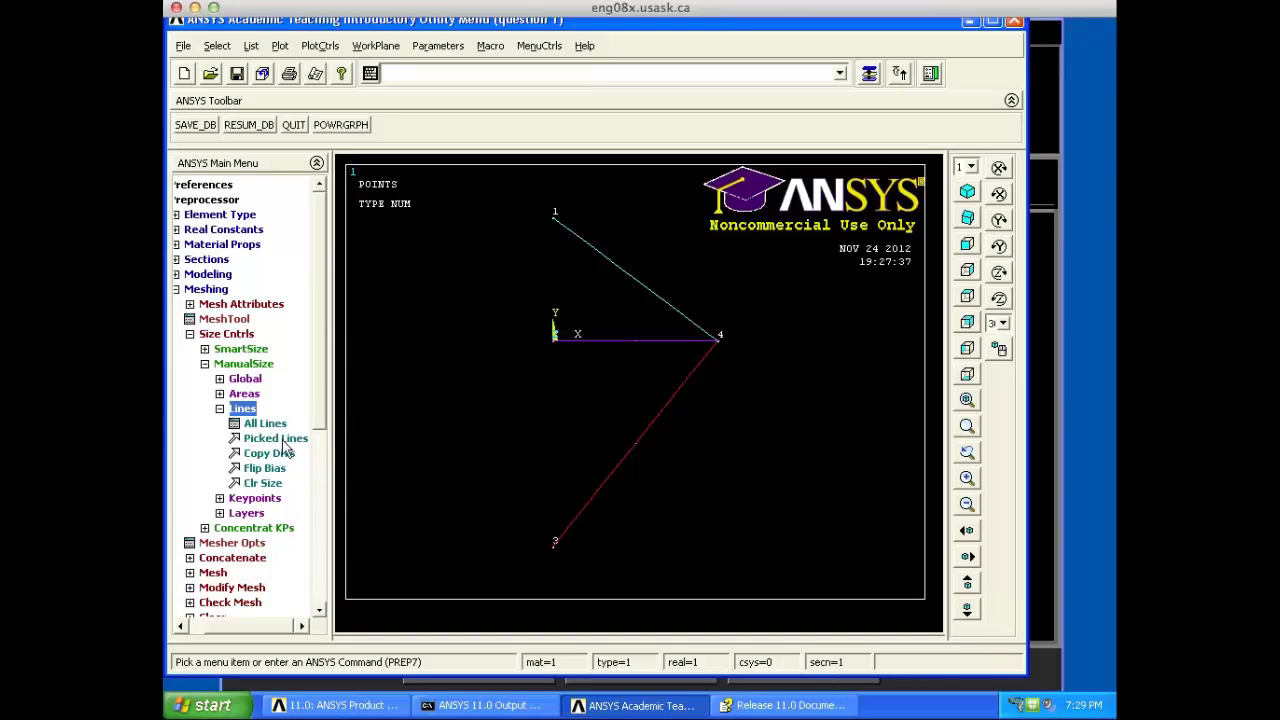
click(266, 425)
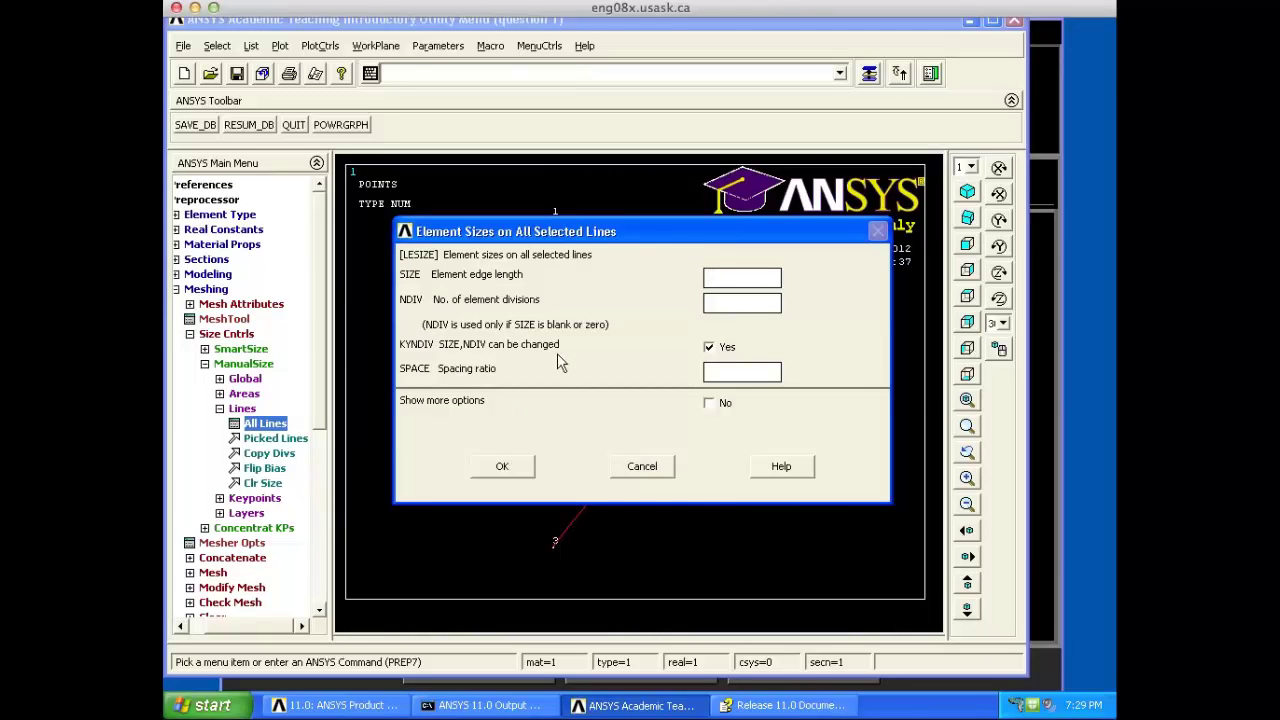
drag(651, 238, 621, 346)
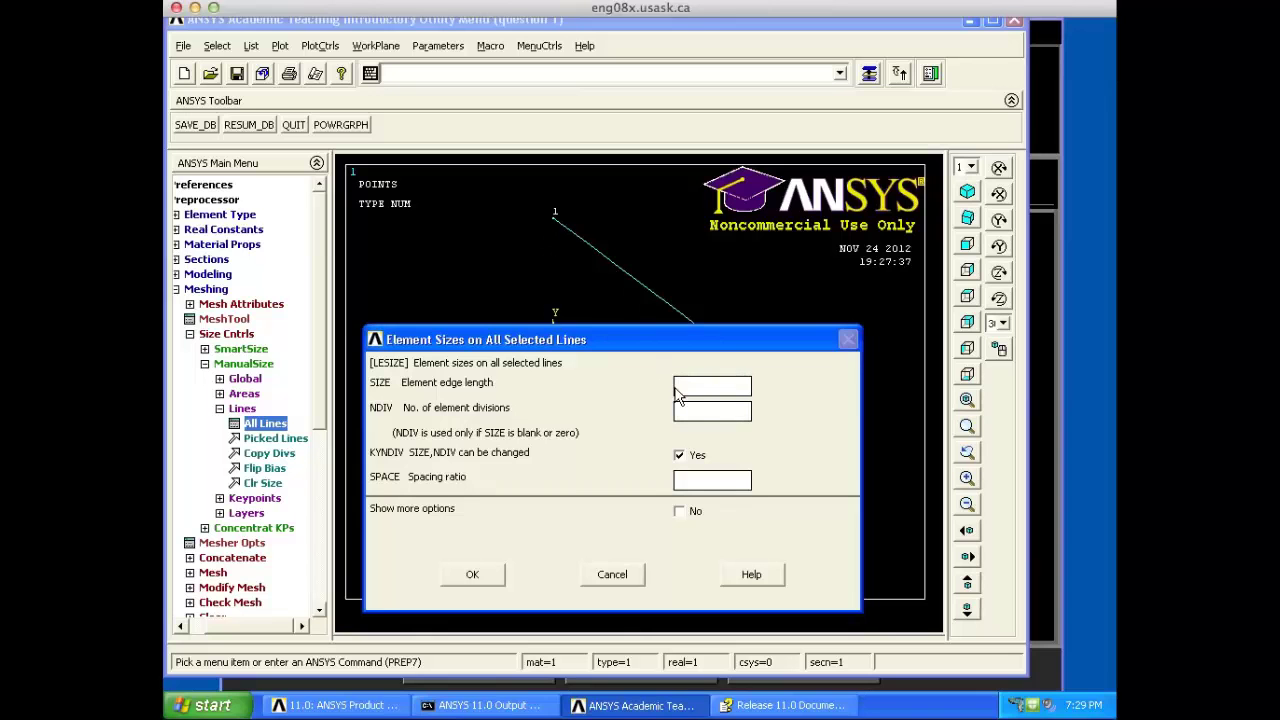
click(696, 409)
text(1)
click(472, 575)
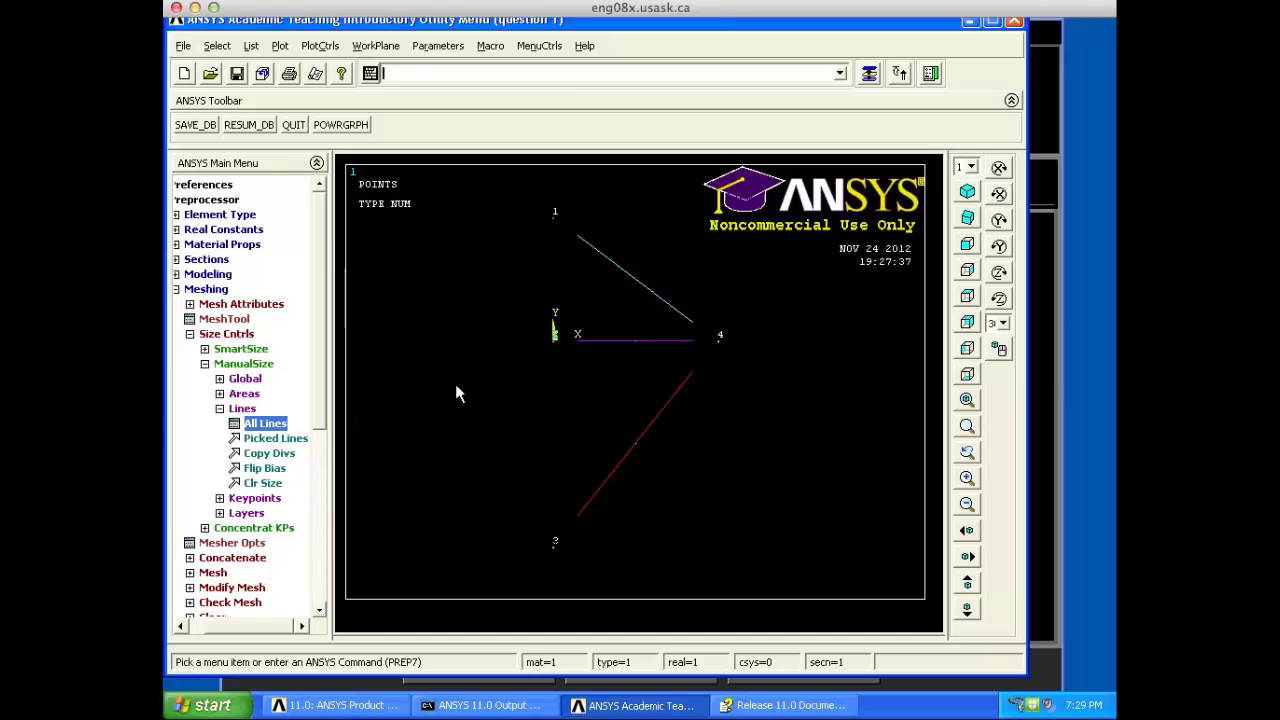
Step: Mesh the three truss lines joining keypoints 1, 2 and 3 to keypoint 4
click(219, 409)
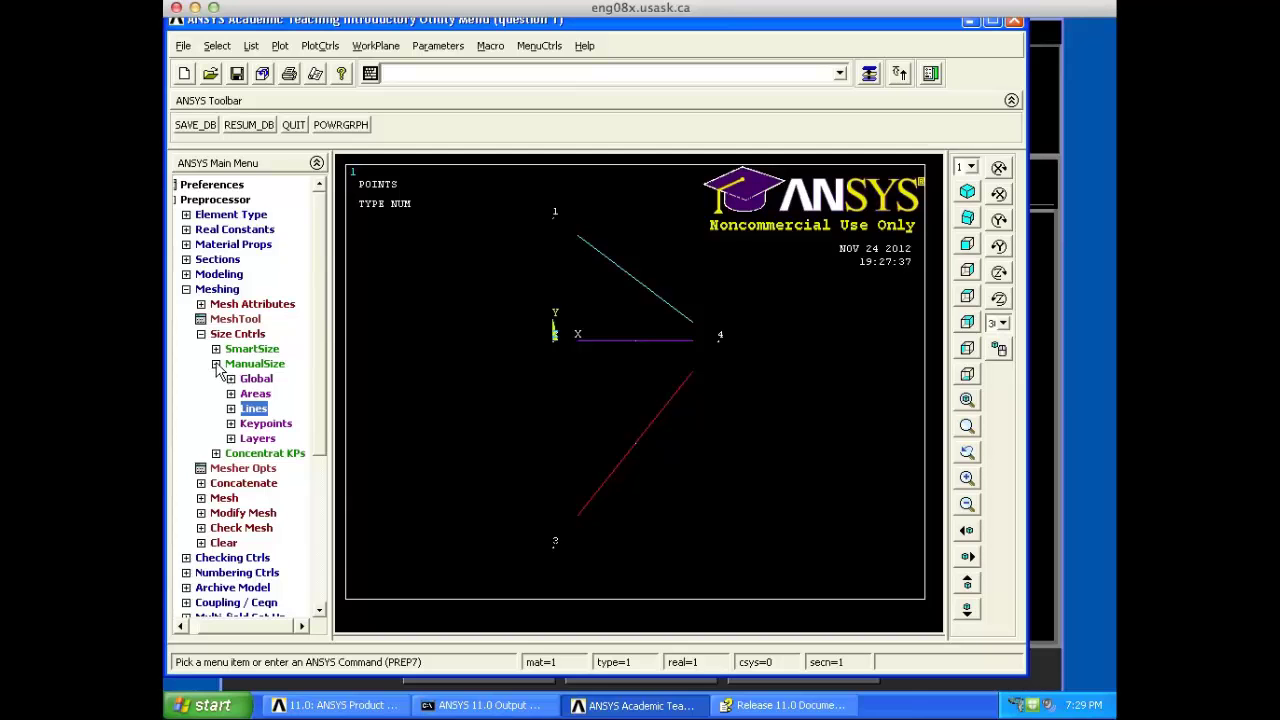
click(216, 365)
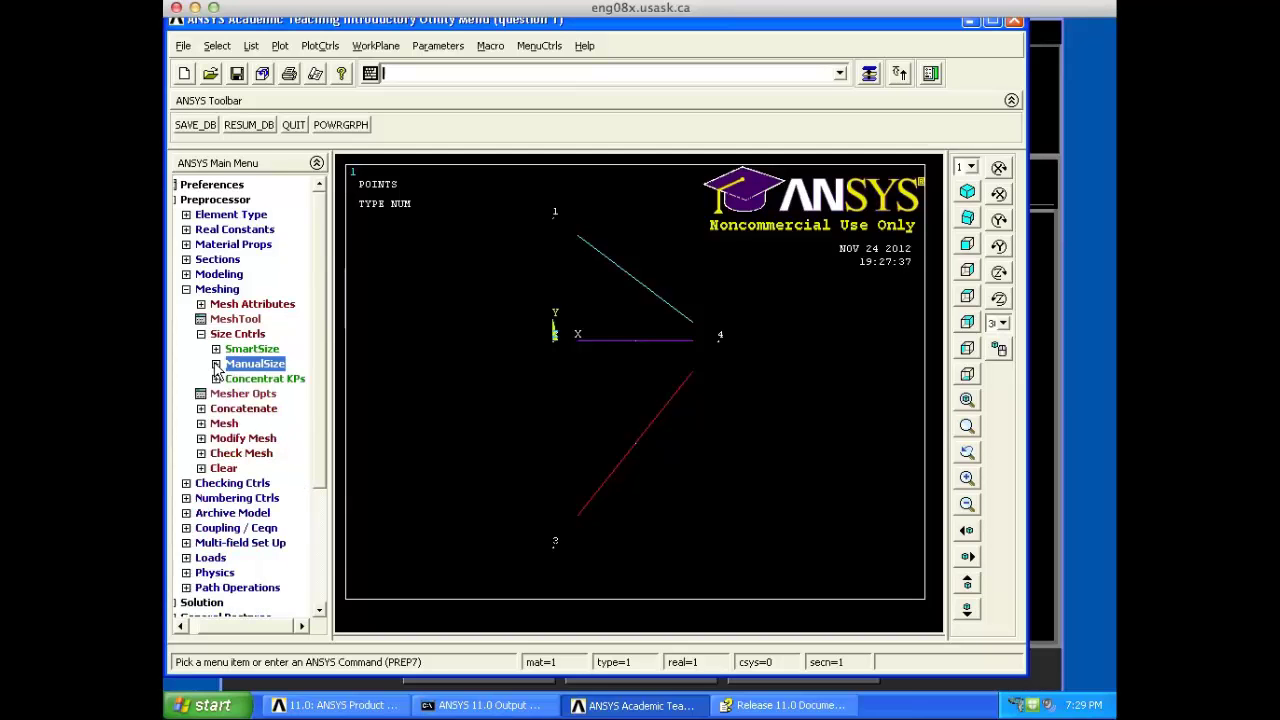
click(224, 424)
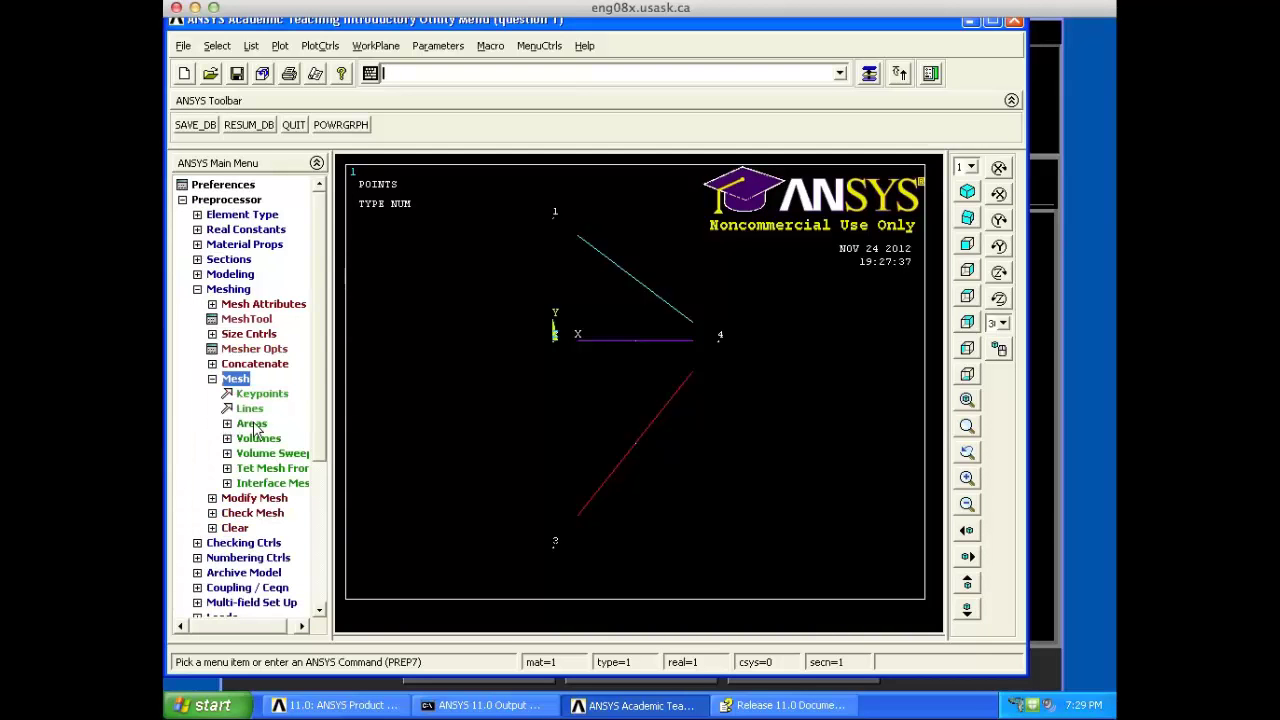
click(250, 410)
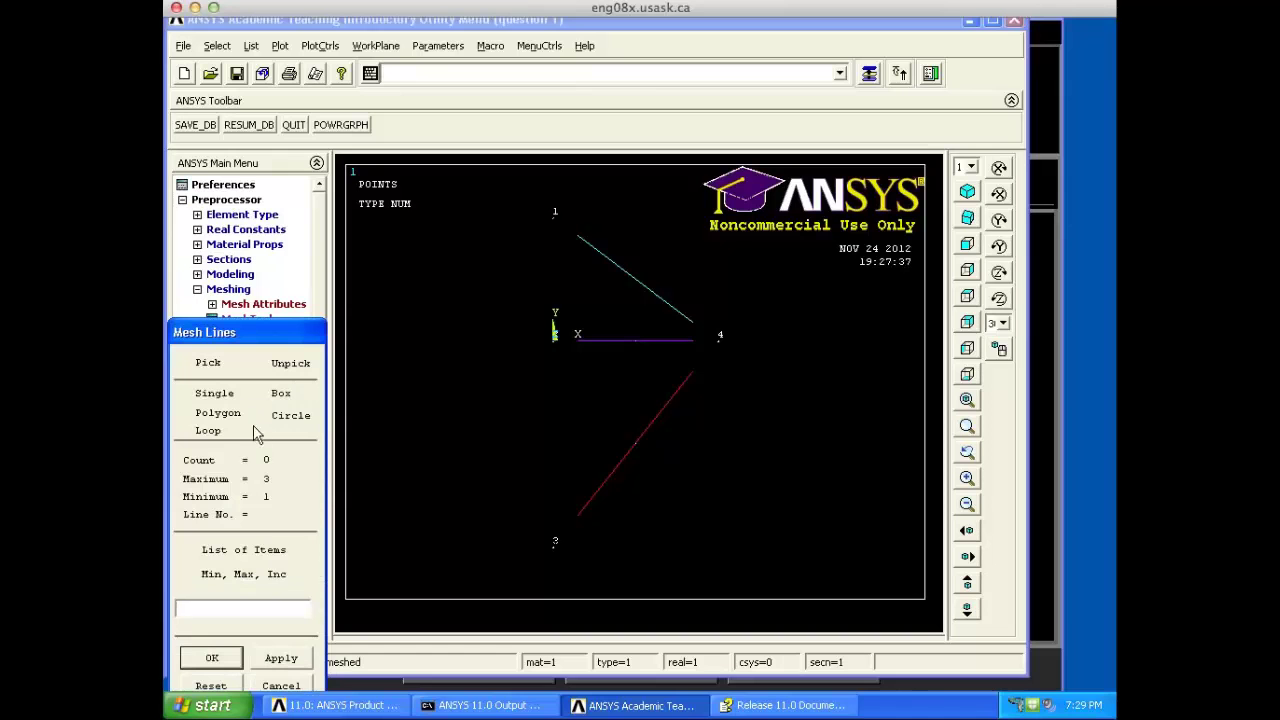
click(618, 287)
click(631, 341)
click(649, 450)
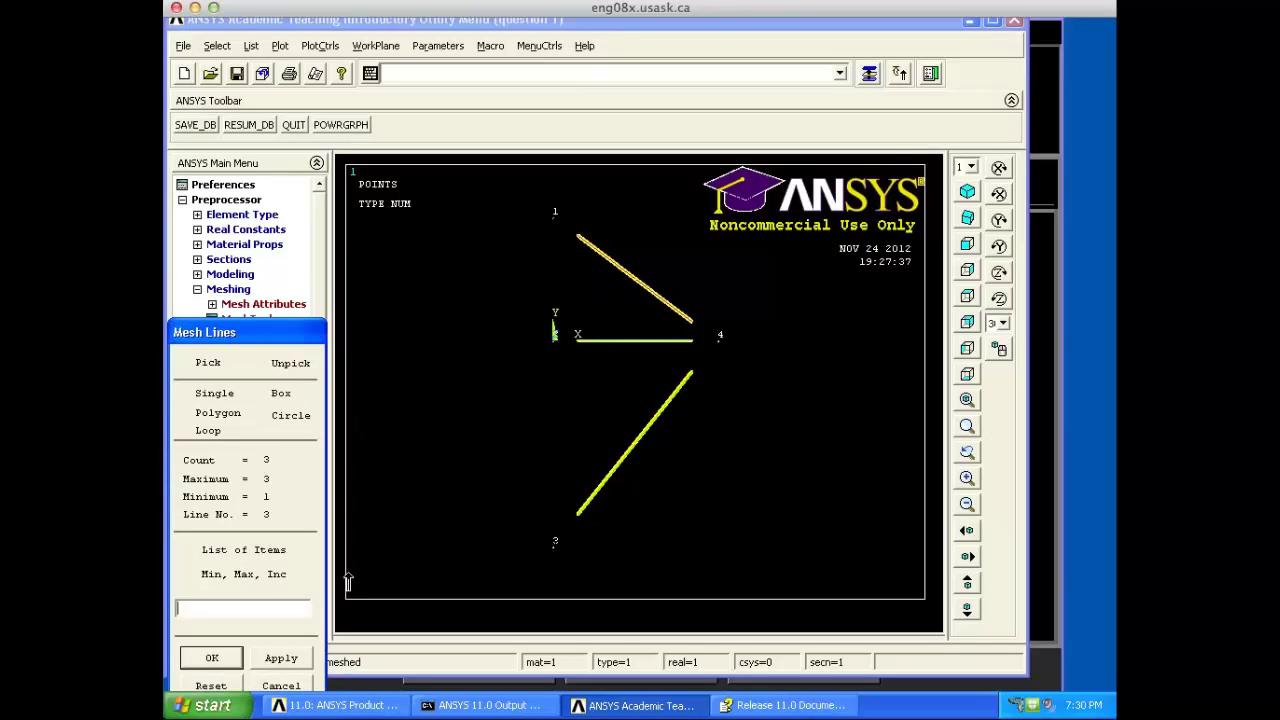
click(224, 657)
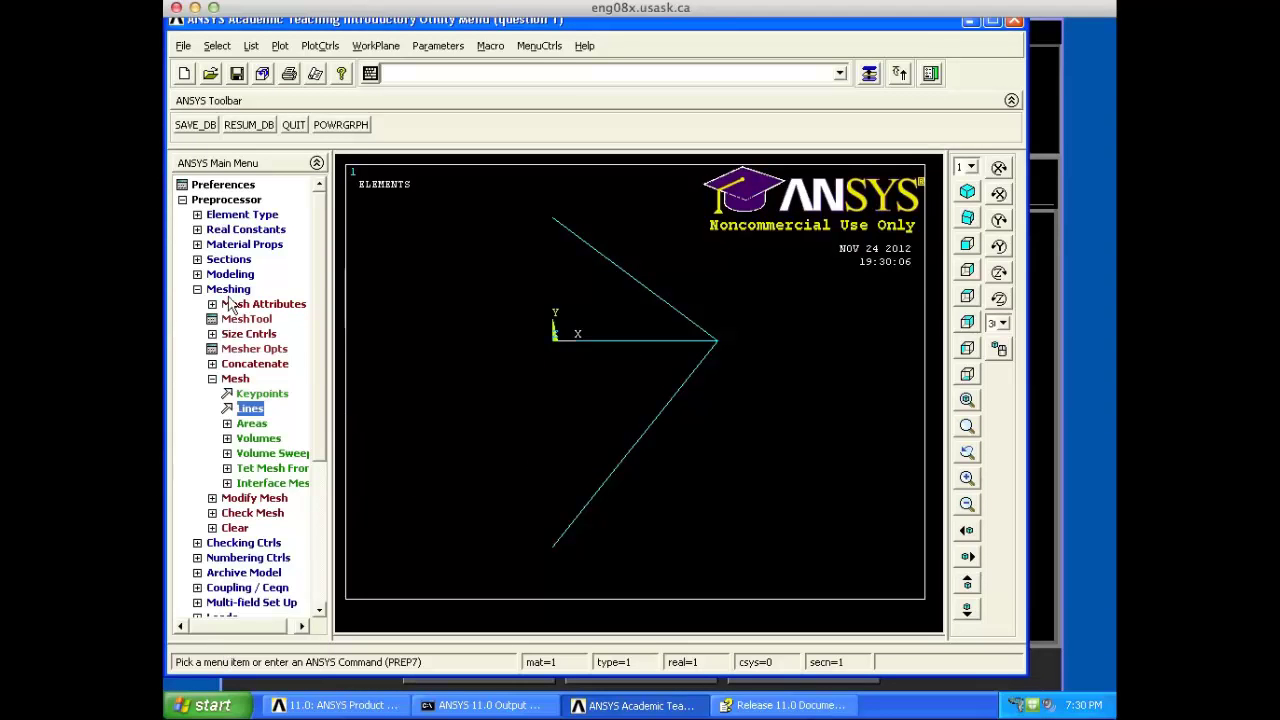
click(197, 289)
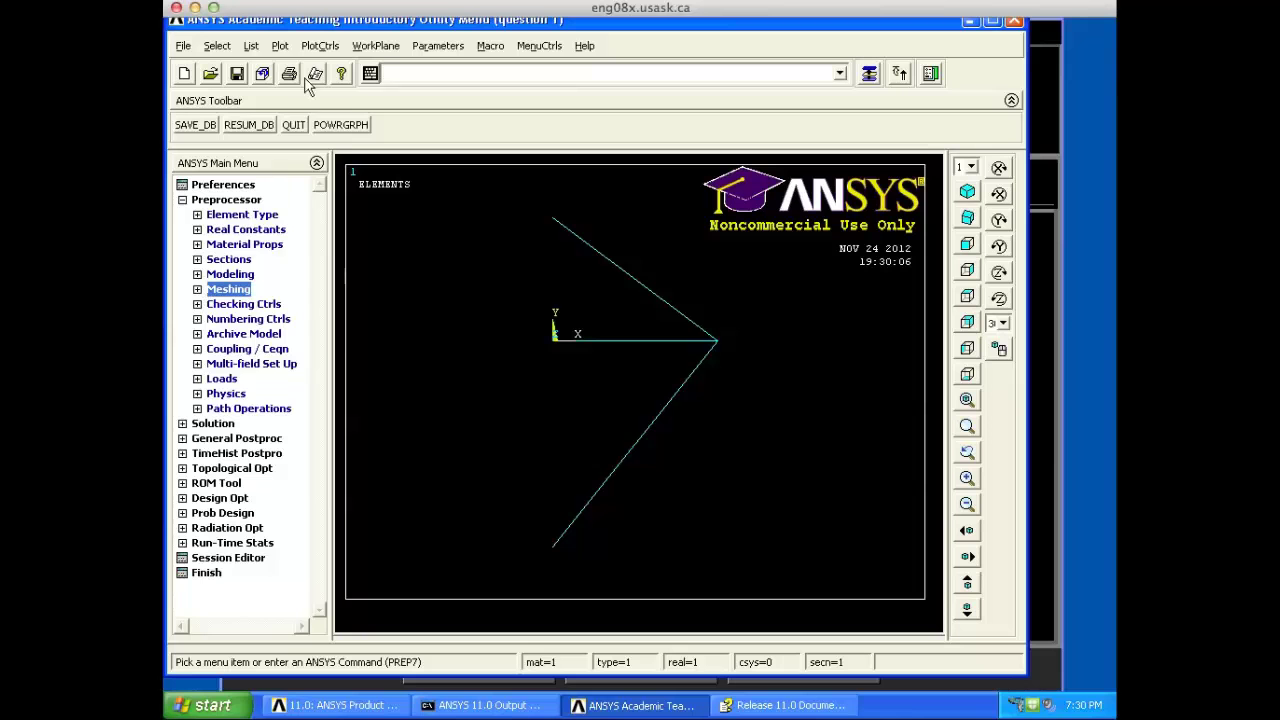
Step: List the elements with their nodes and attributes to check the connectivity, and close the listing
click(252, 46)
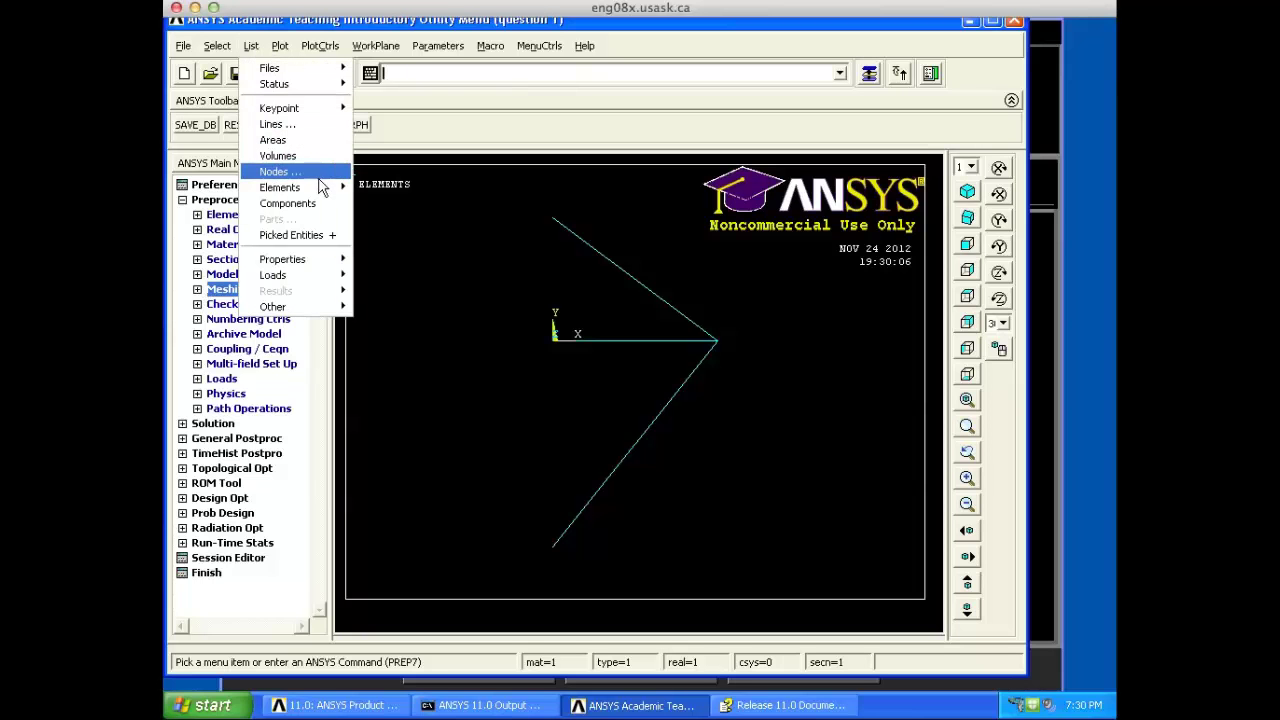
mouse_move(321, 187)
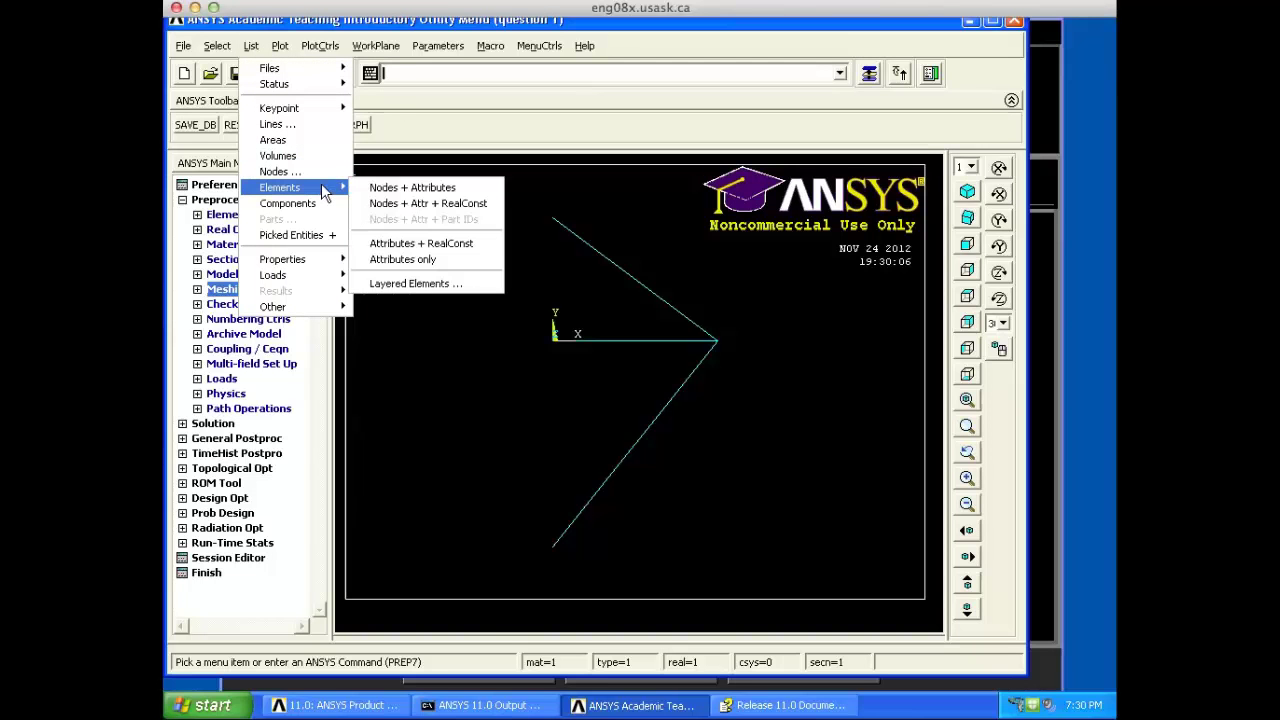
click(398, 190)
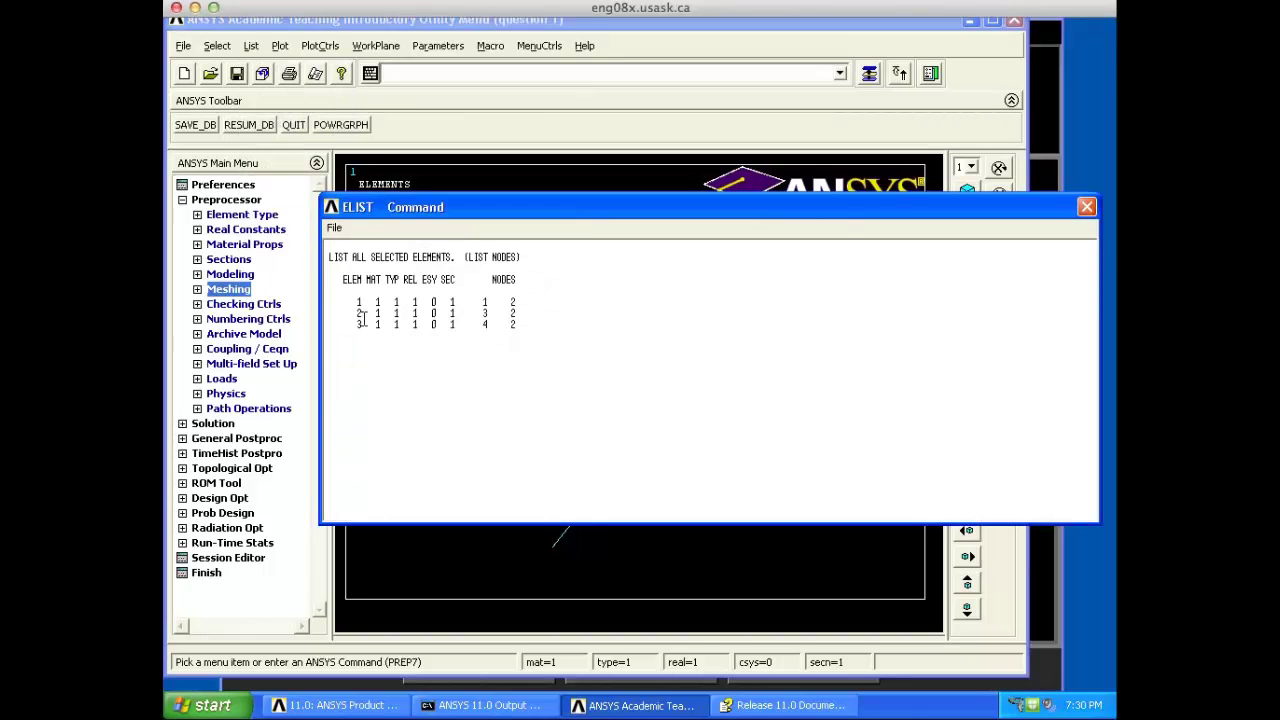
click(1087, 207)
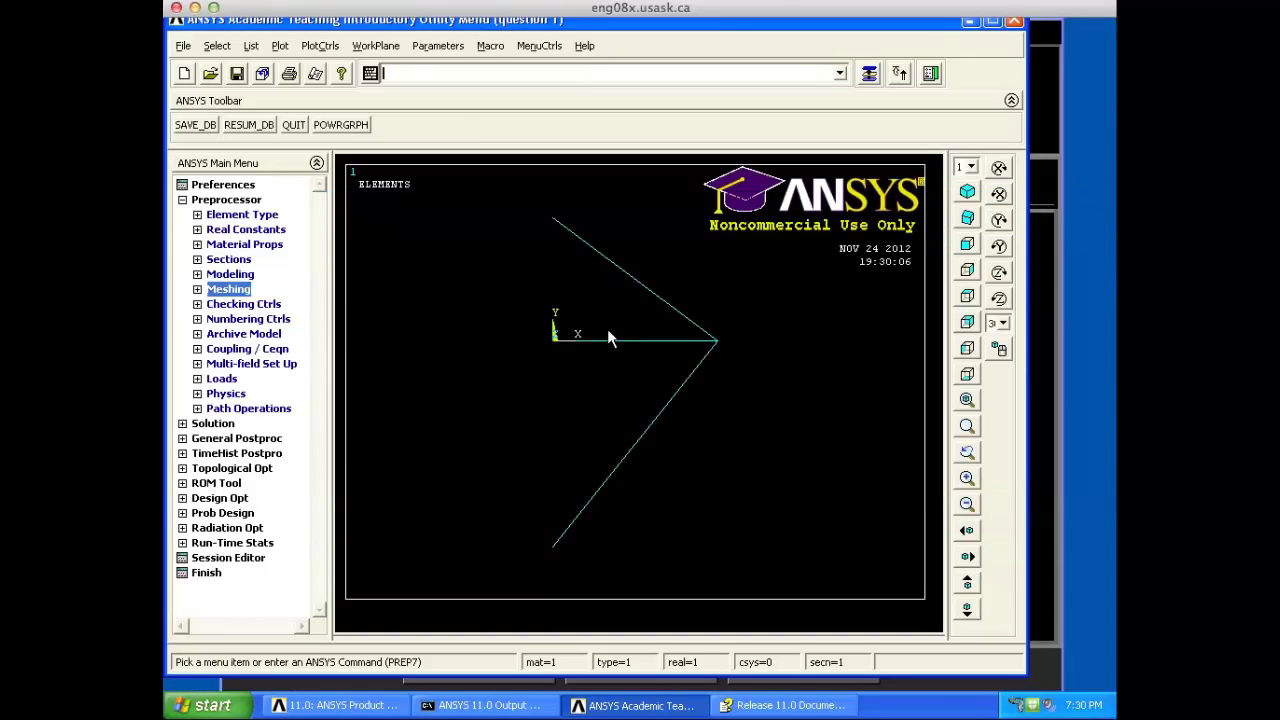
Step: Display the model as a multi-plot and accept the plot numbering controls with all numbering off
click(281, 46)
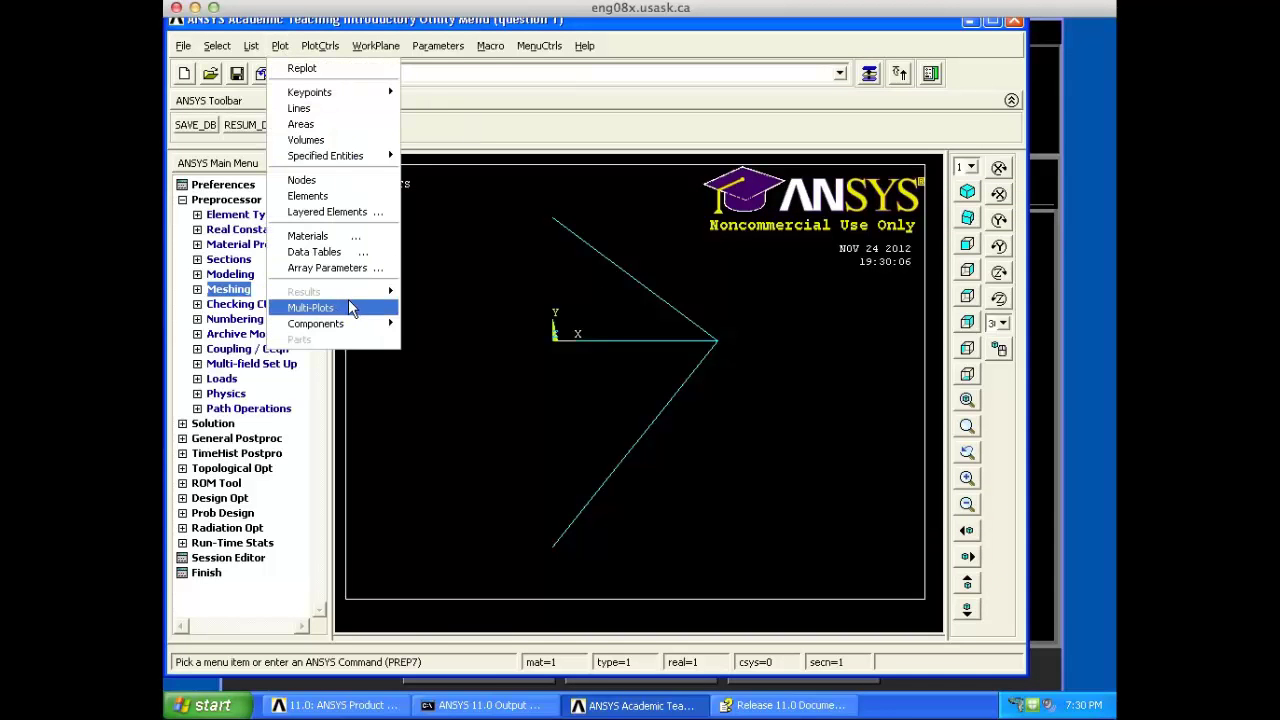
click(349, 305)
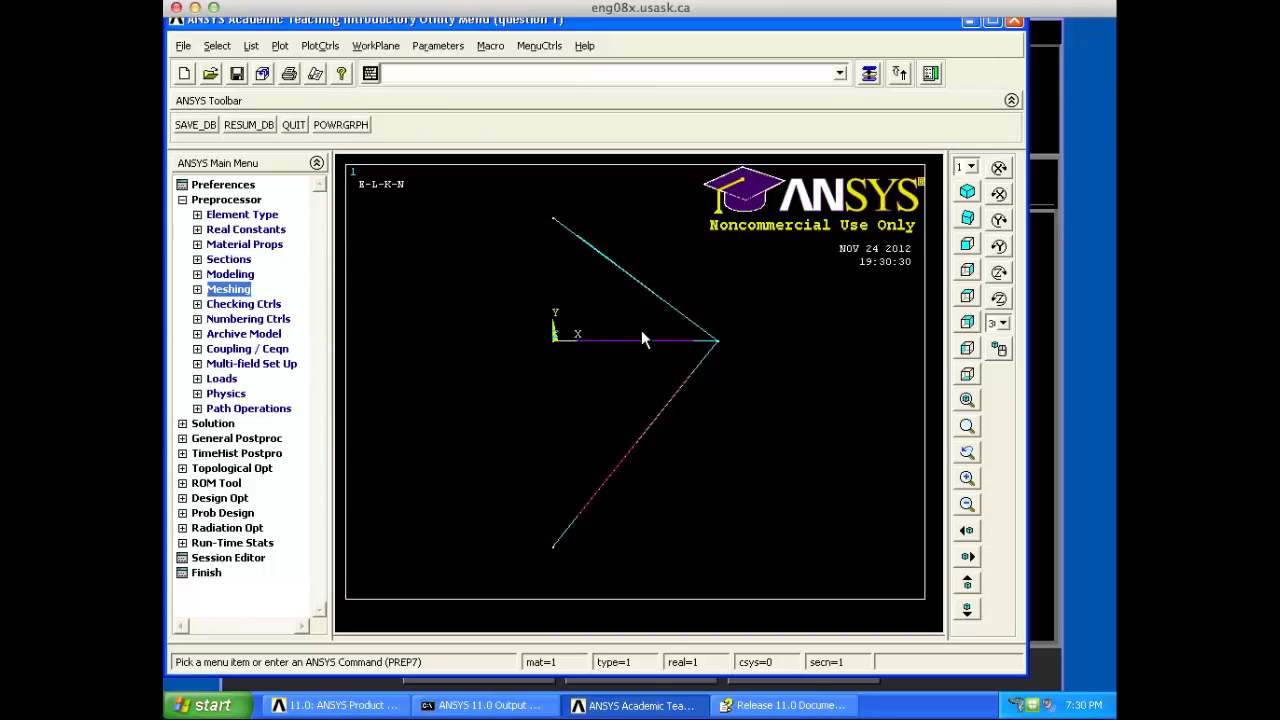
click(320, 46)
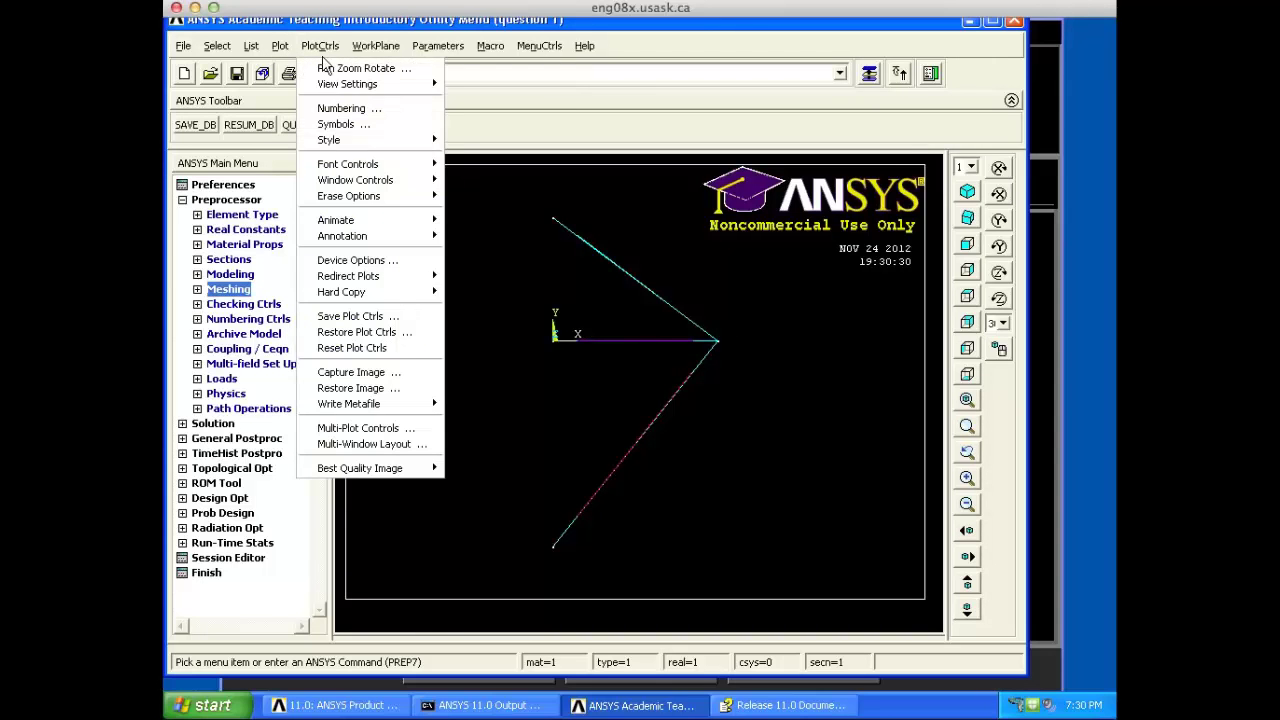
click(340, 109)
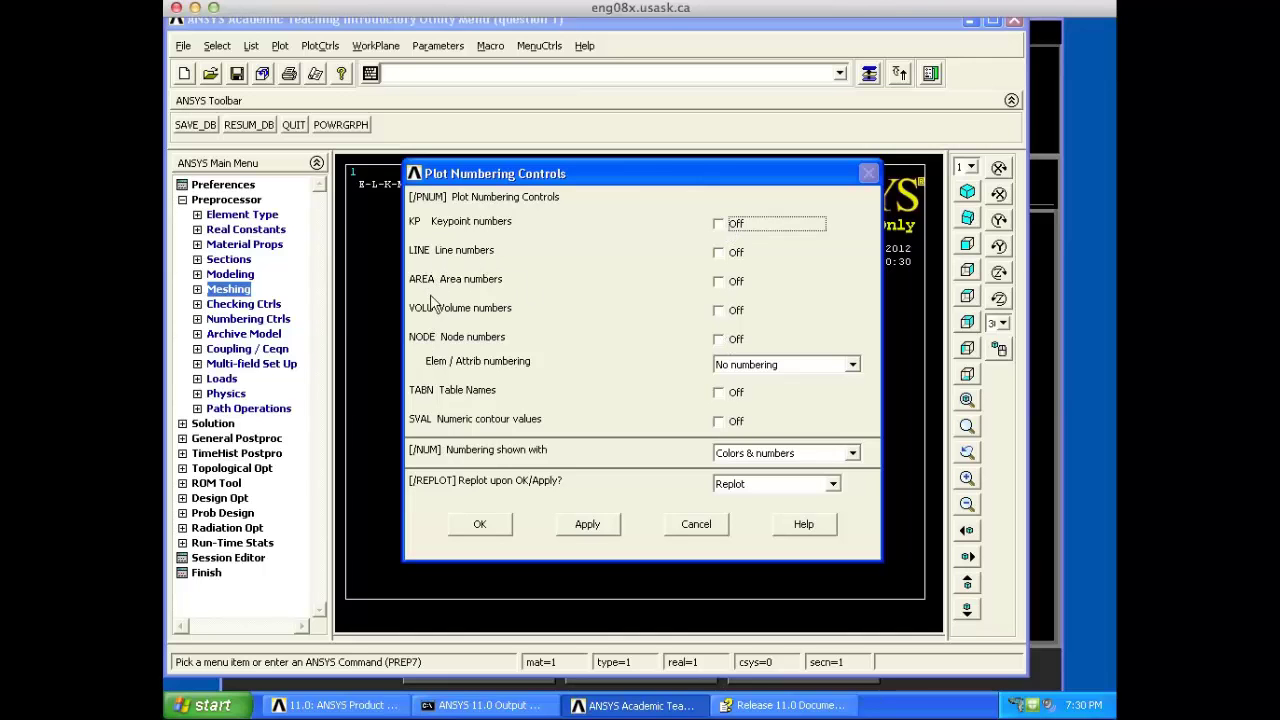
click(480, 522)
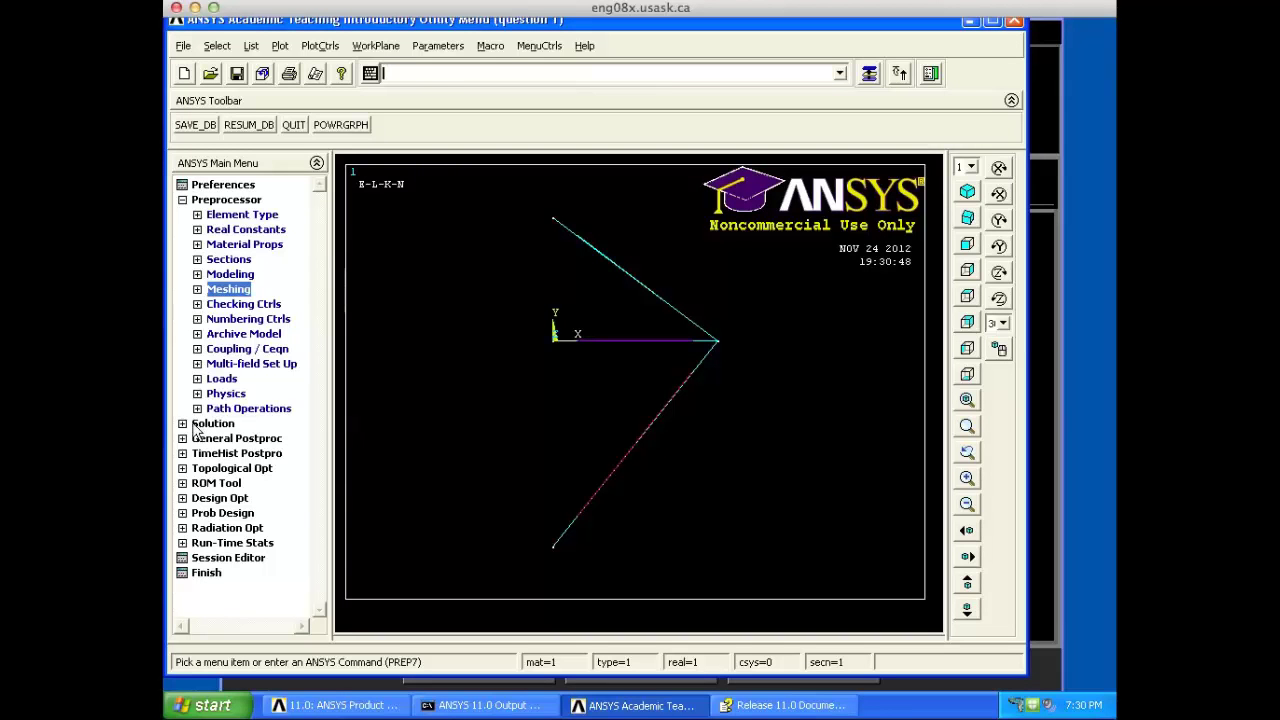
Step: Apply structural displacement constraints on keypoints 1, 2 and 3 in UX and UY, as a constant value with the displacement value left blank
click(210, 380)
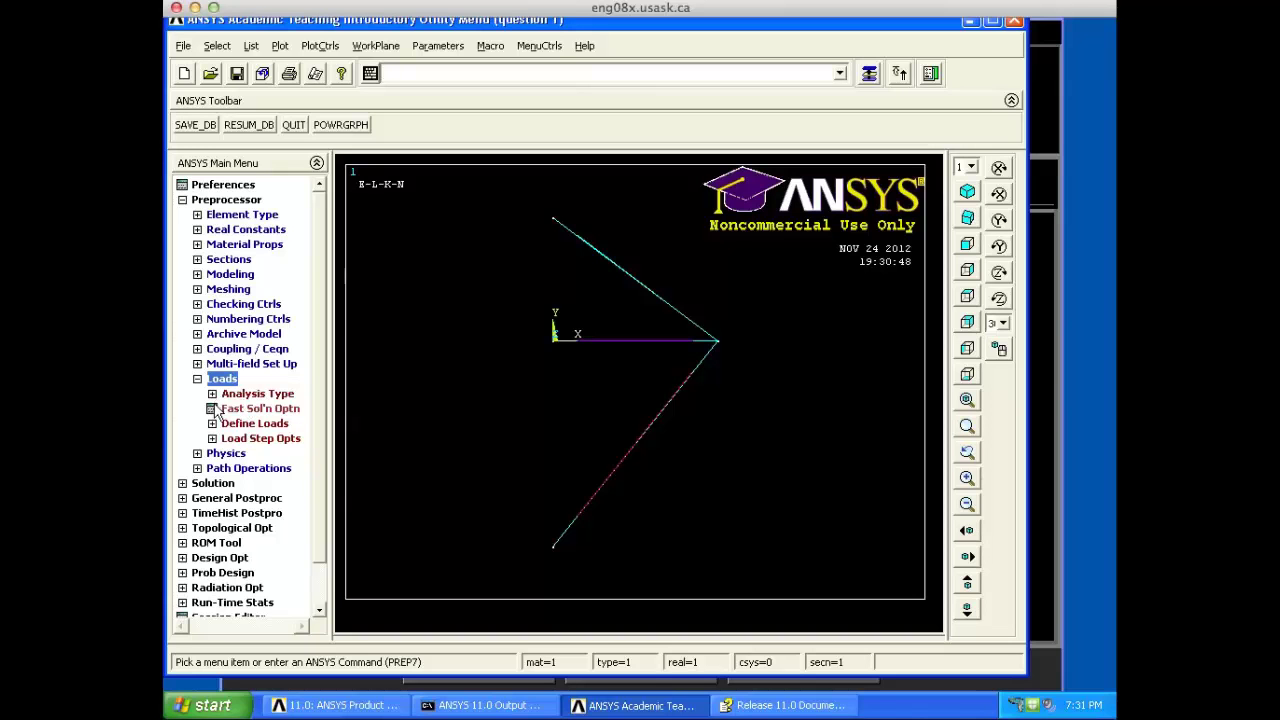
click(212, 394)
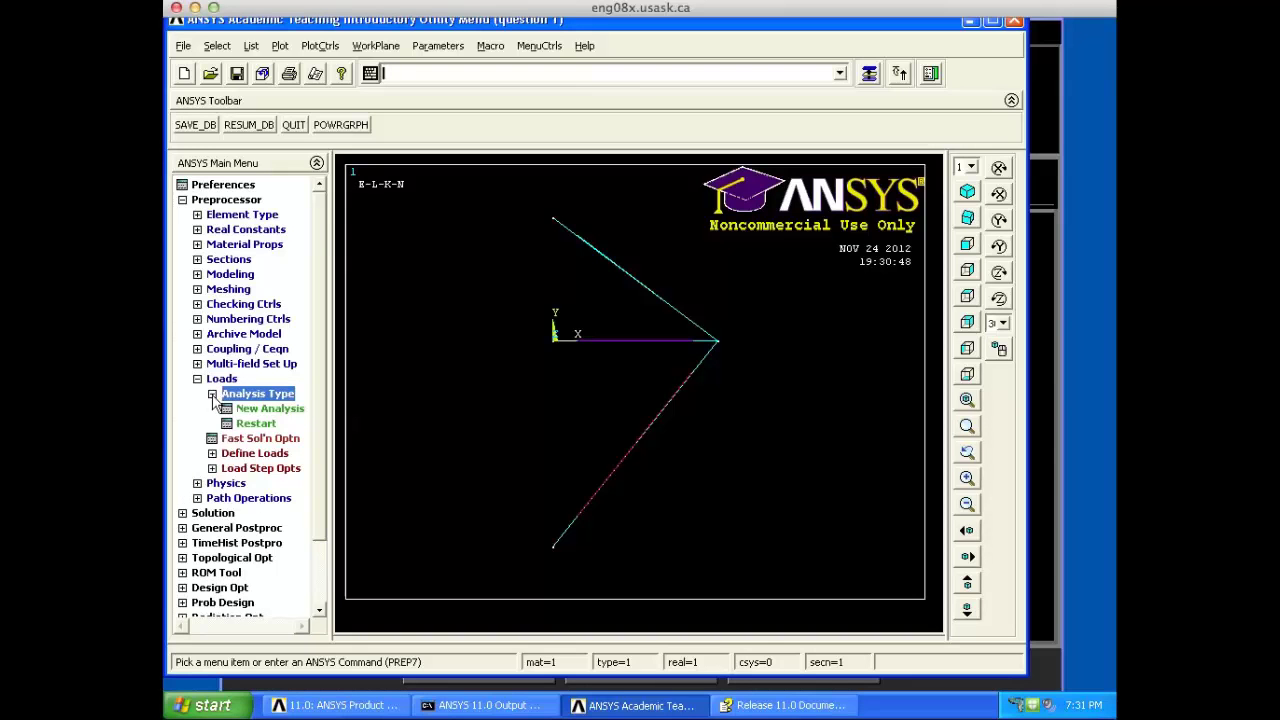
click(212, 394)
click(232, 424)
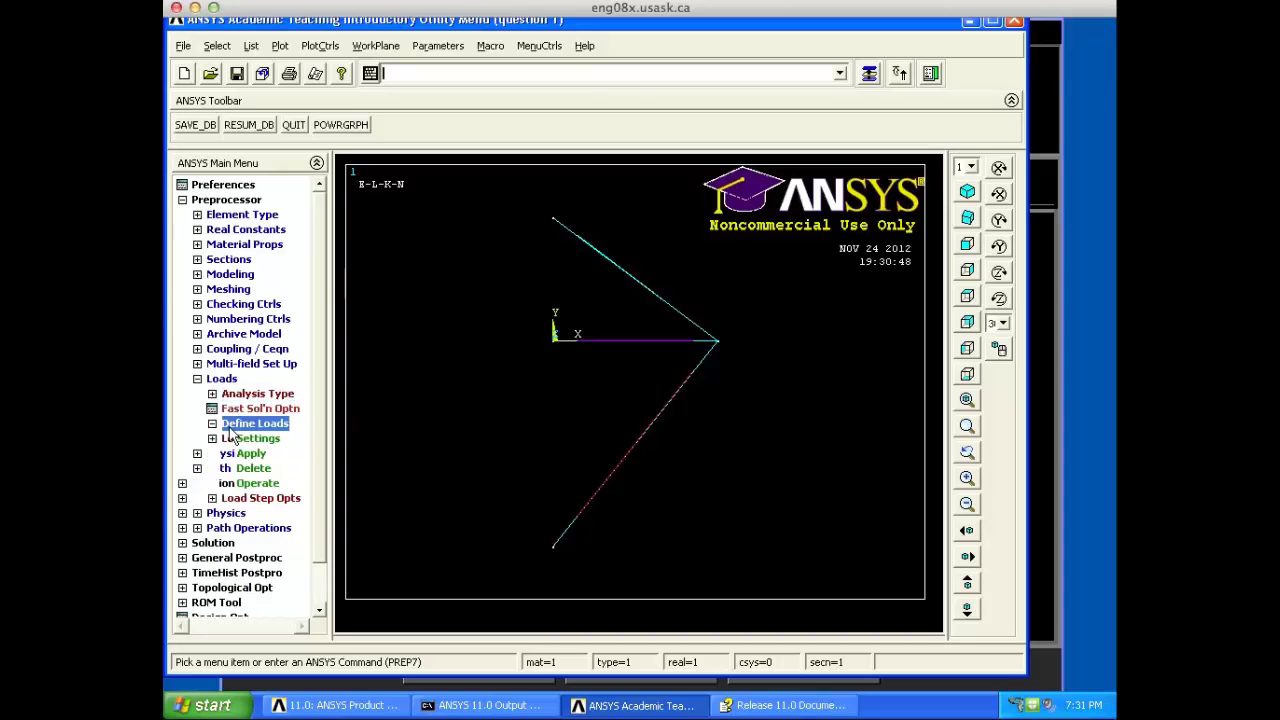
click(258, 455)
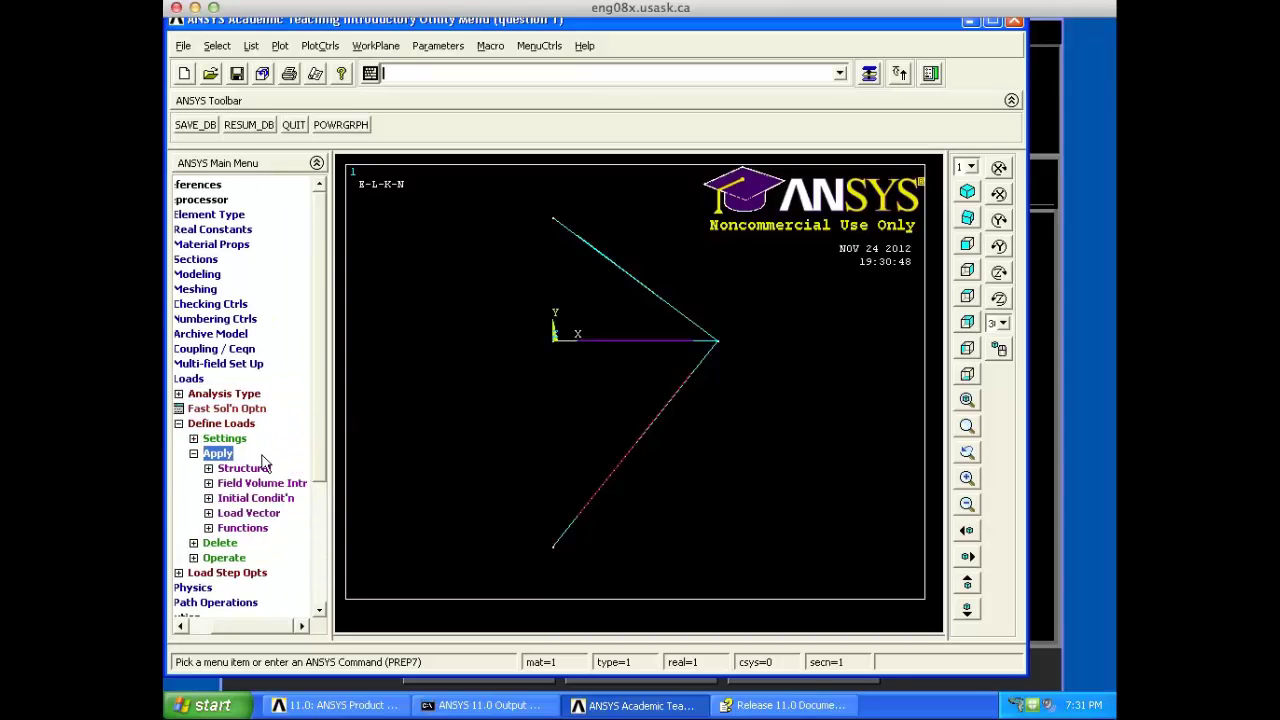
click(262, 469)
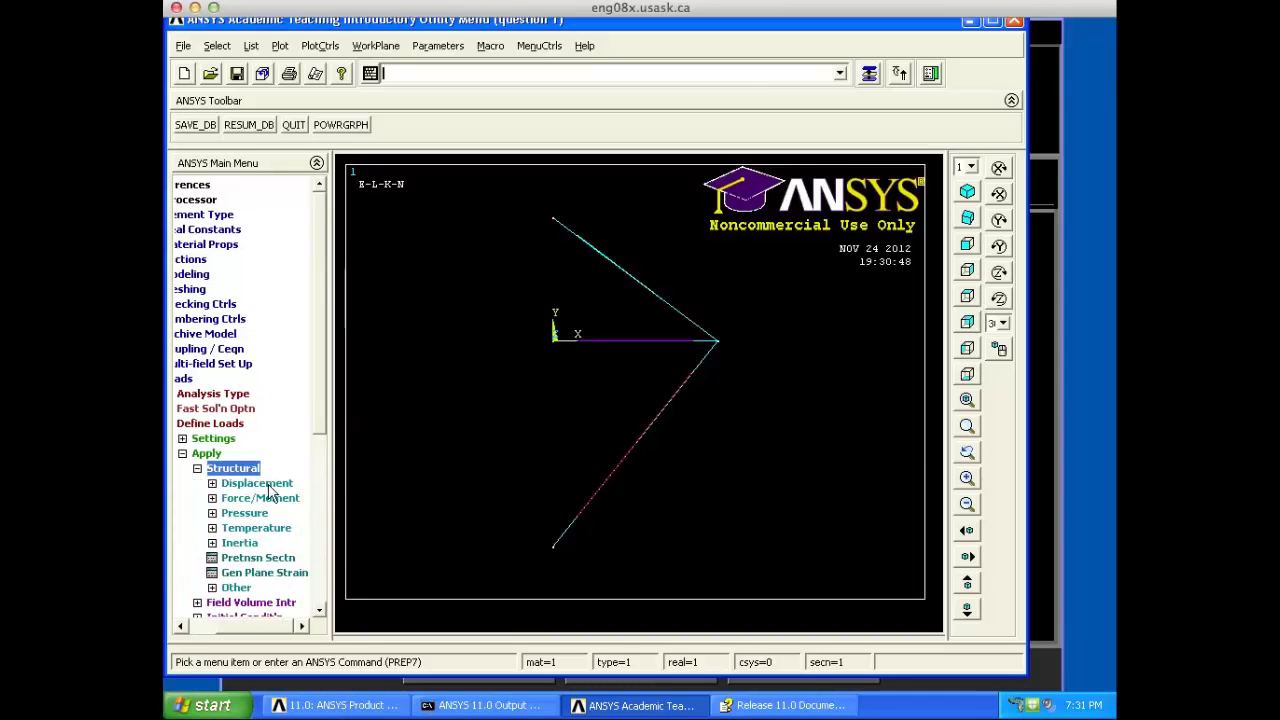
click(267, 485)
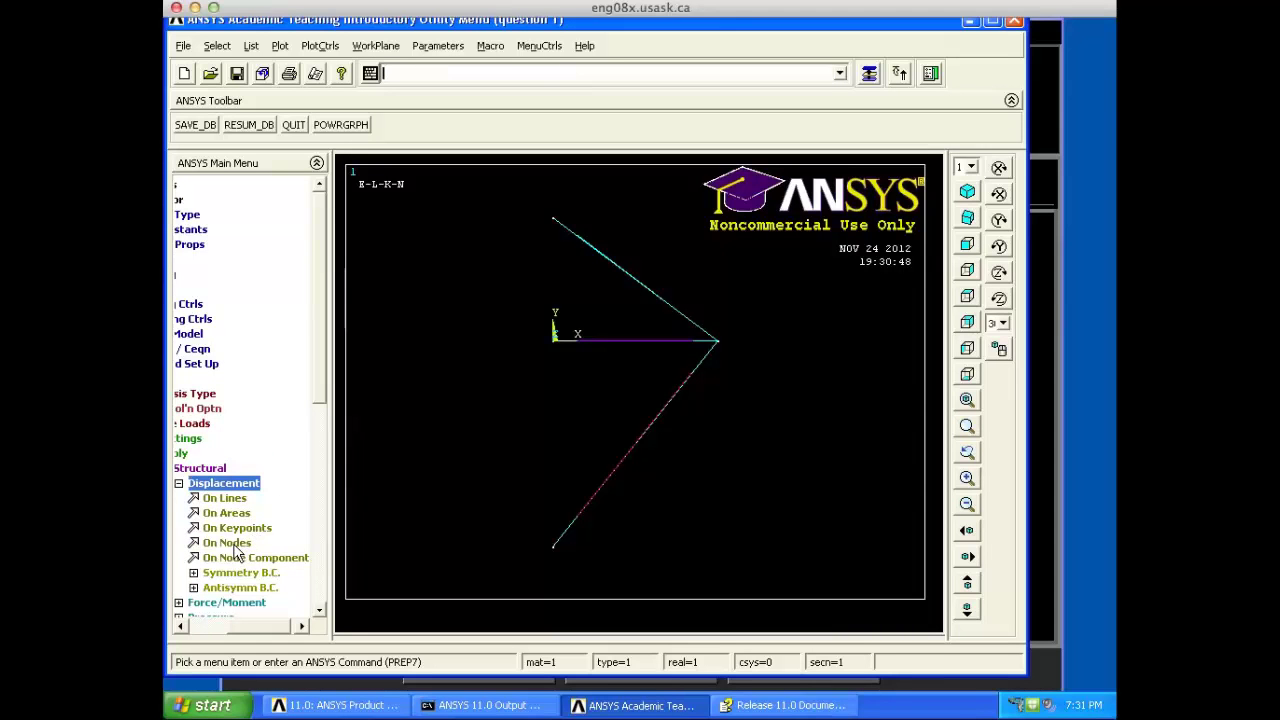
click(240, 528)
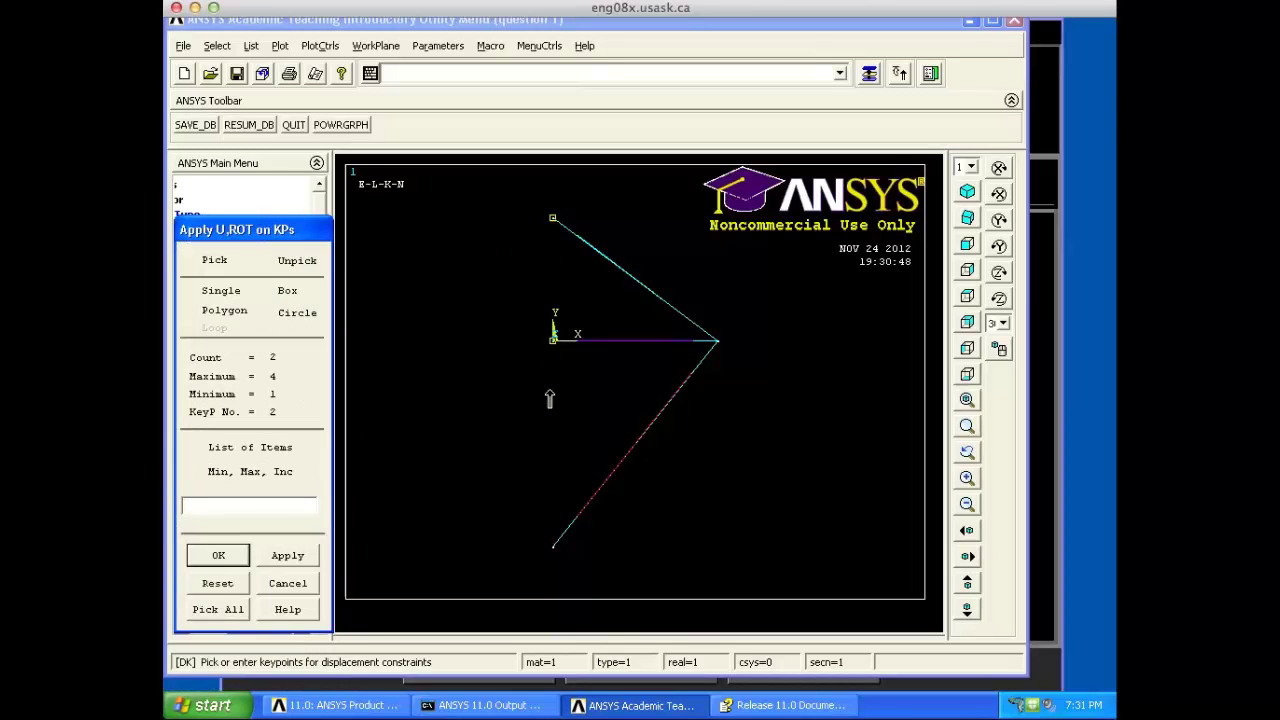
click(552, 546)
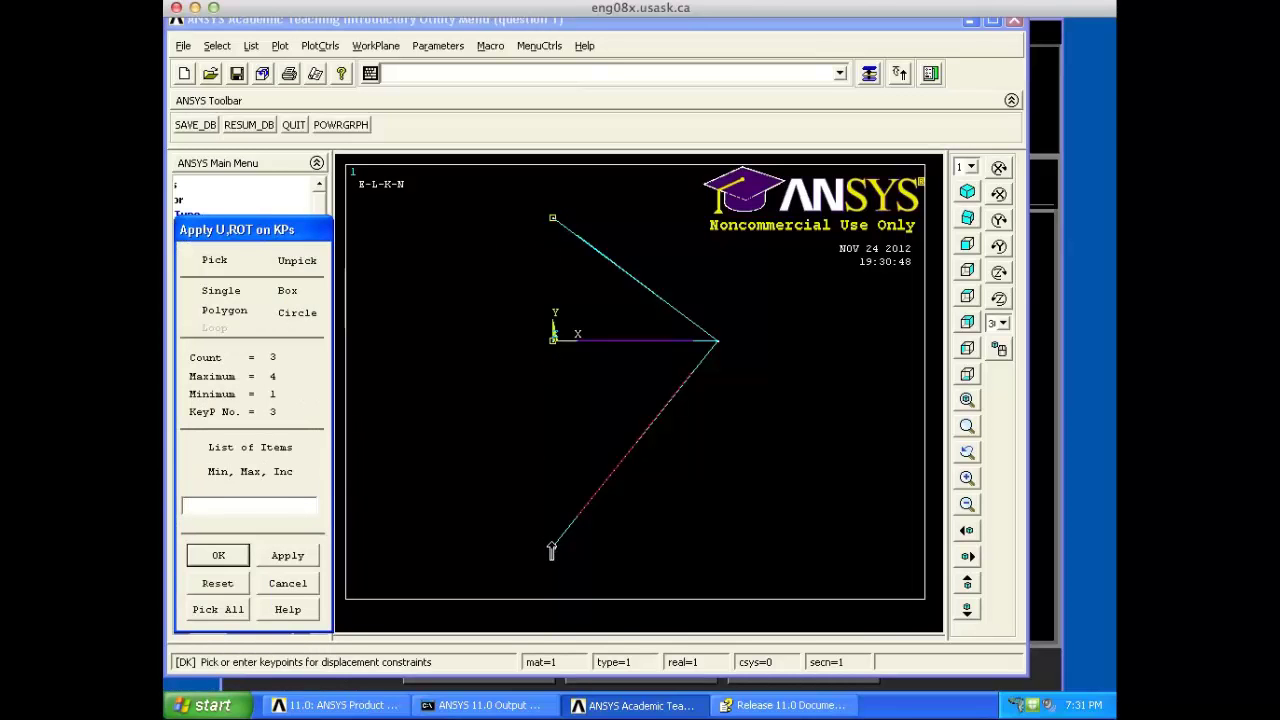
click(220, 557)
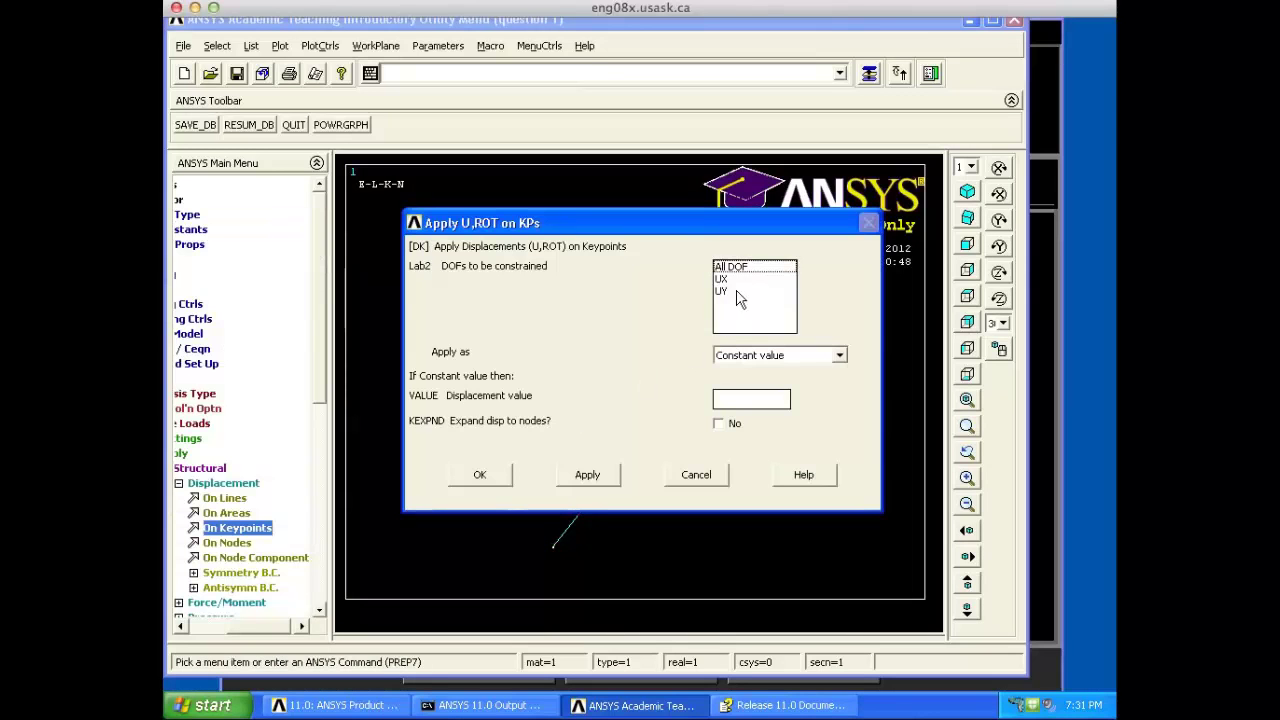
click(736, 291)
ctrl+click(730, 279)
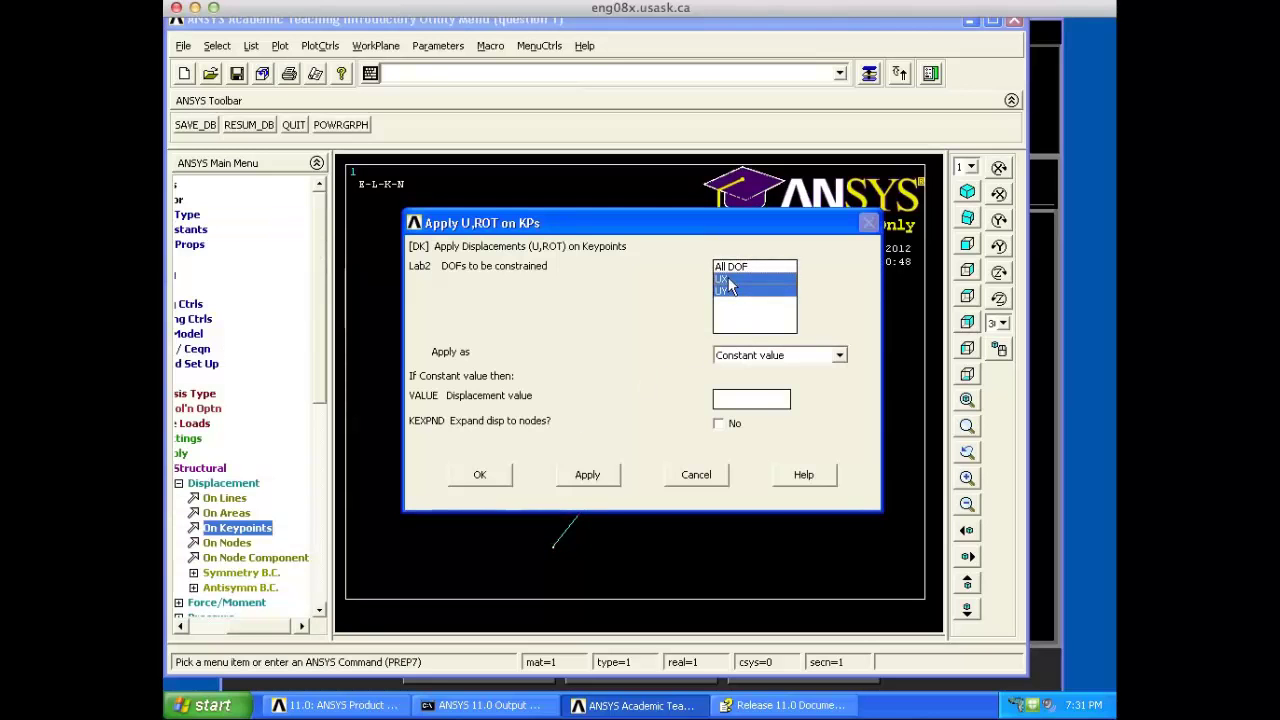
click(474, 481)
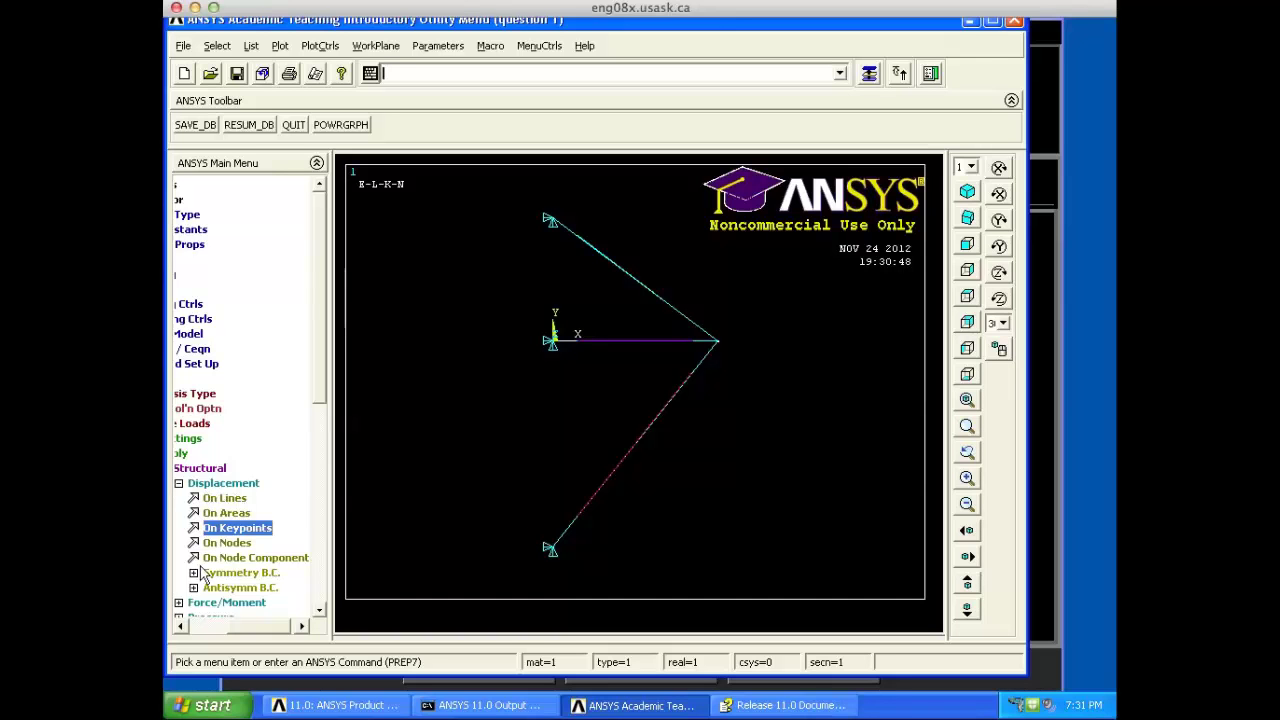
Step: Apply a constant force of 10 in the FX direction on the keypoint where the three members meet
click(181, 626)
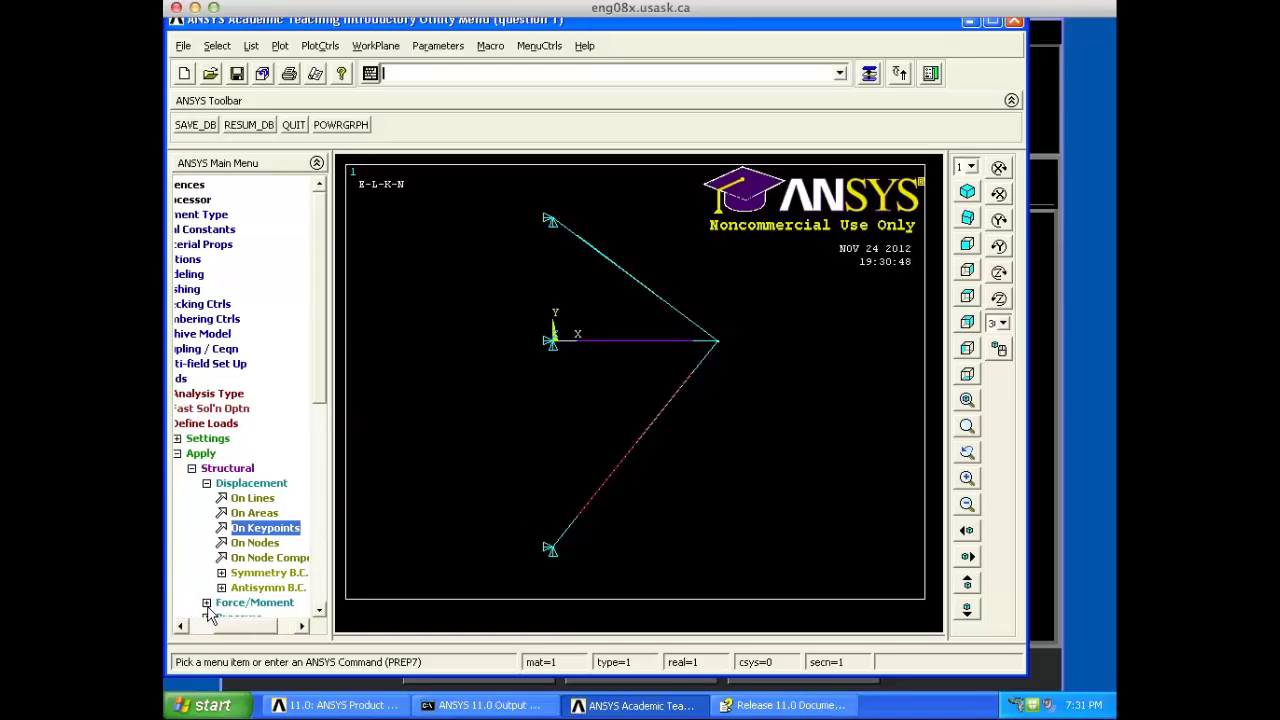
click(208, 605)
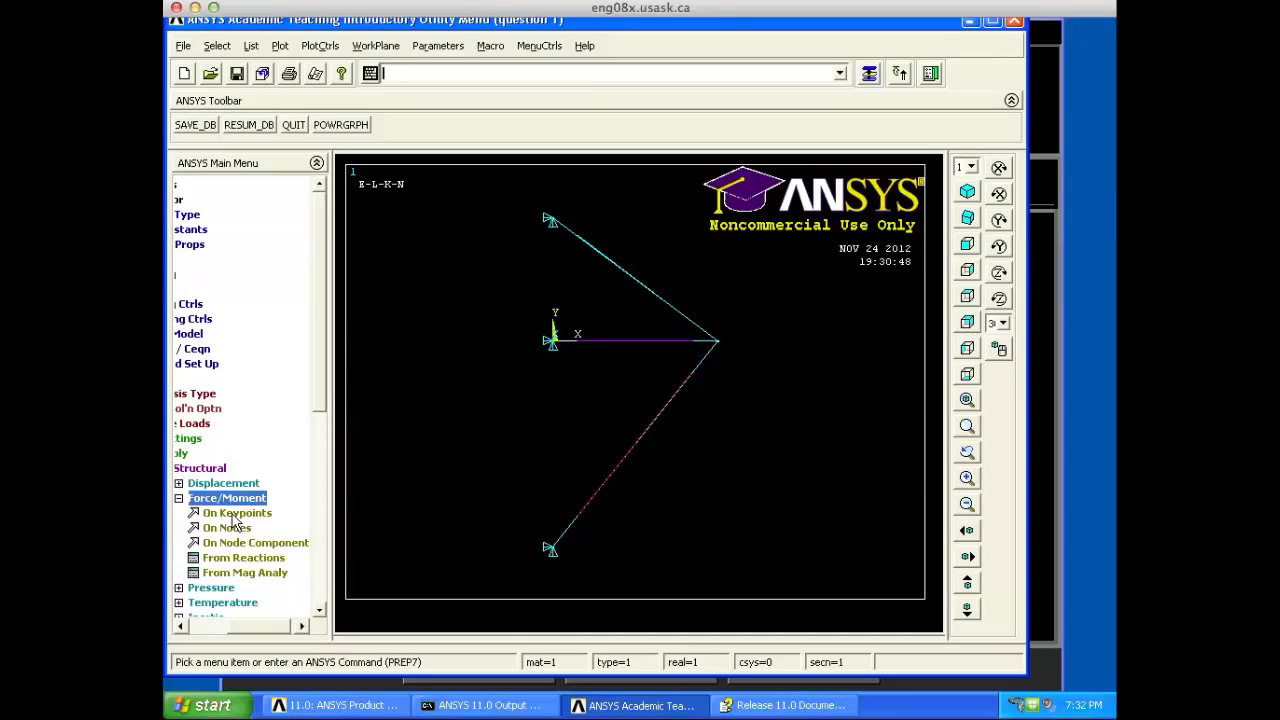
click(233, 518)
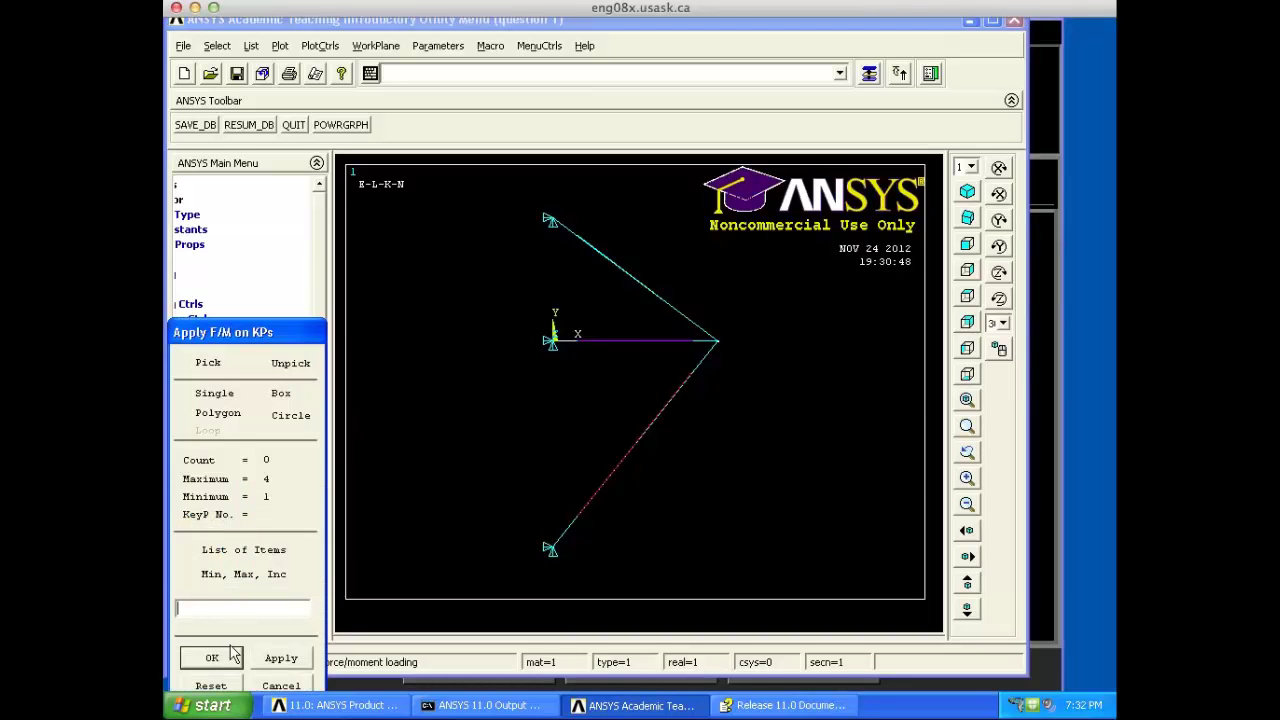
click(716, 365)
click(211, 657)
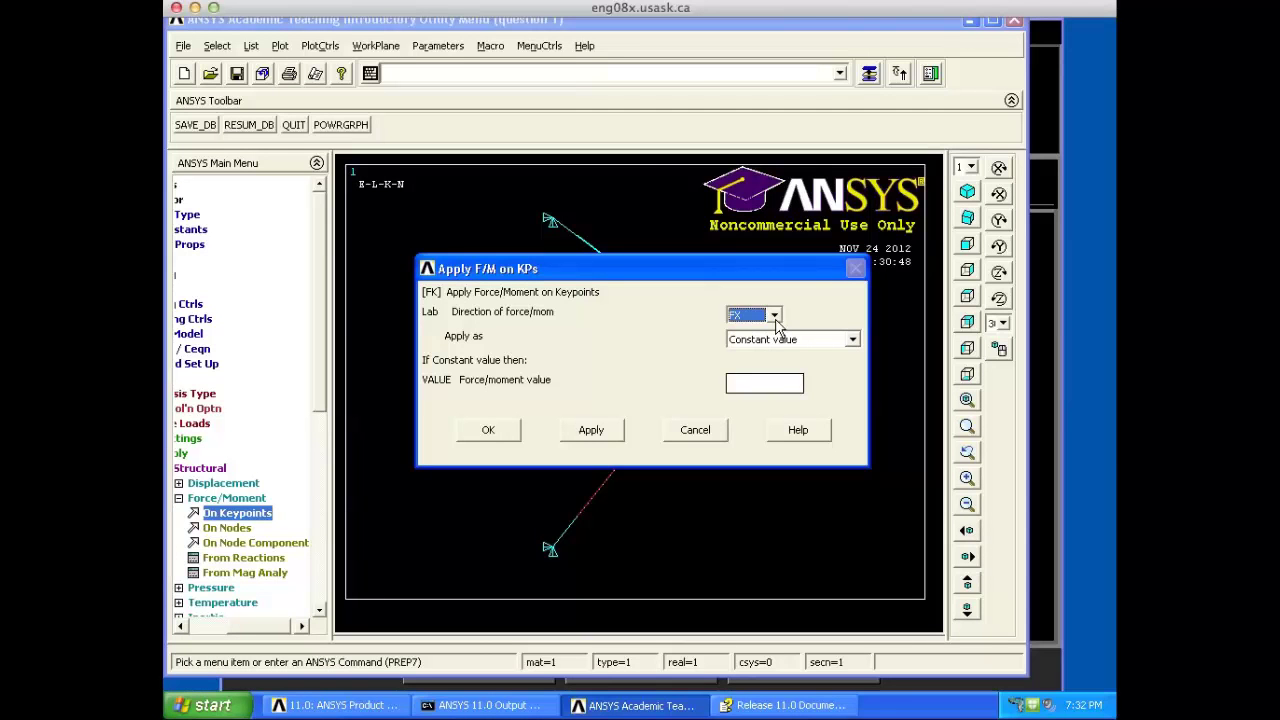
key(ctrl+Left)
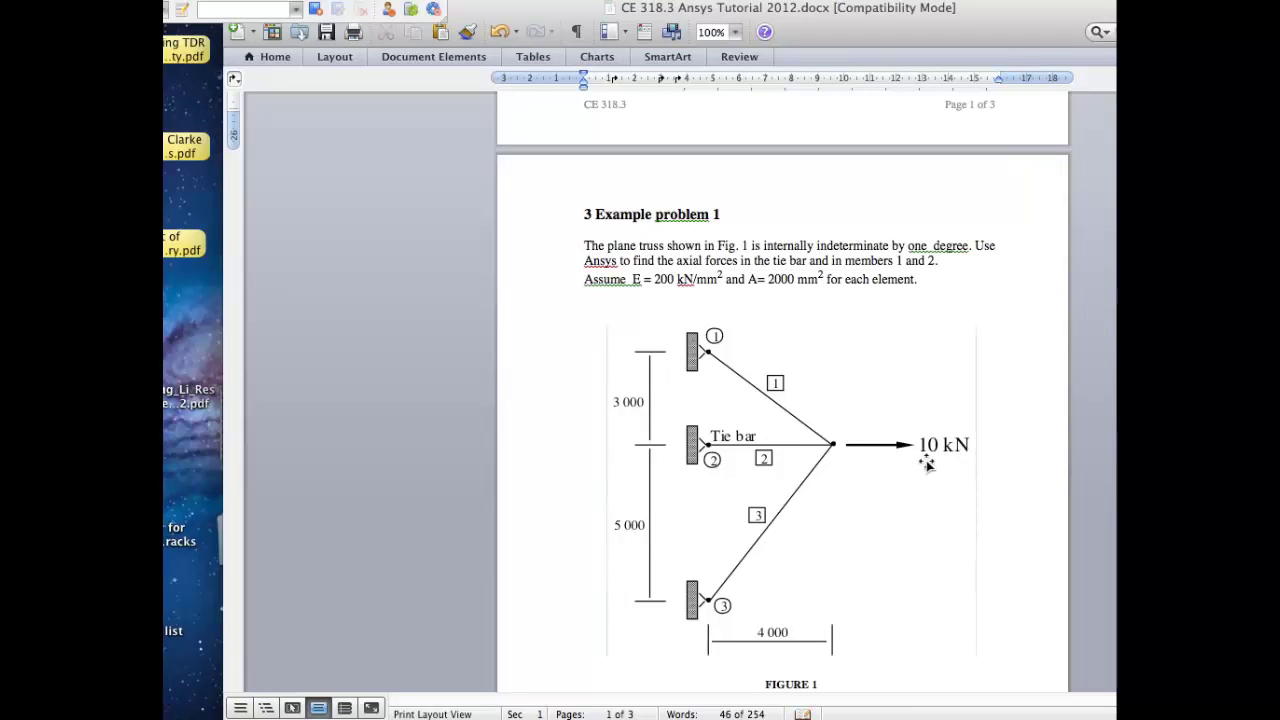
key(ctrl+Right)
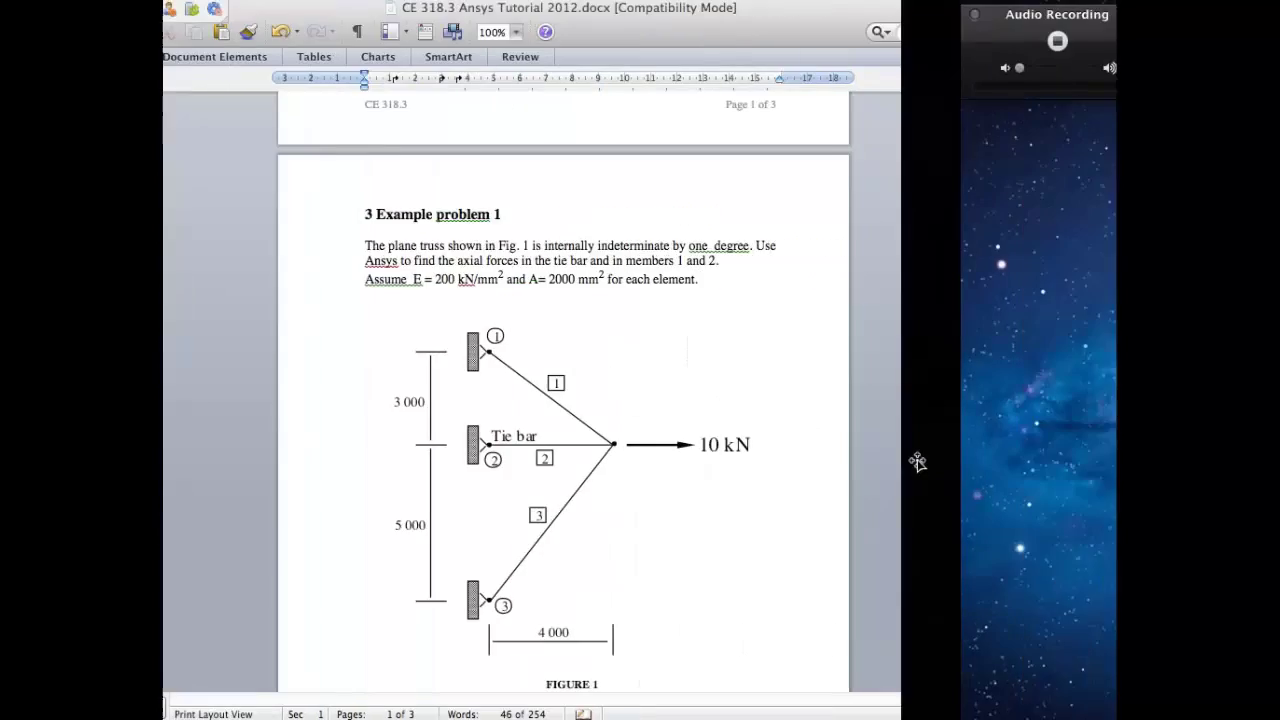
click(783, 381)
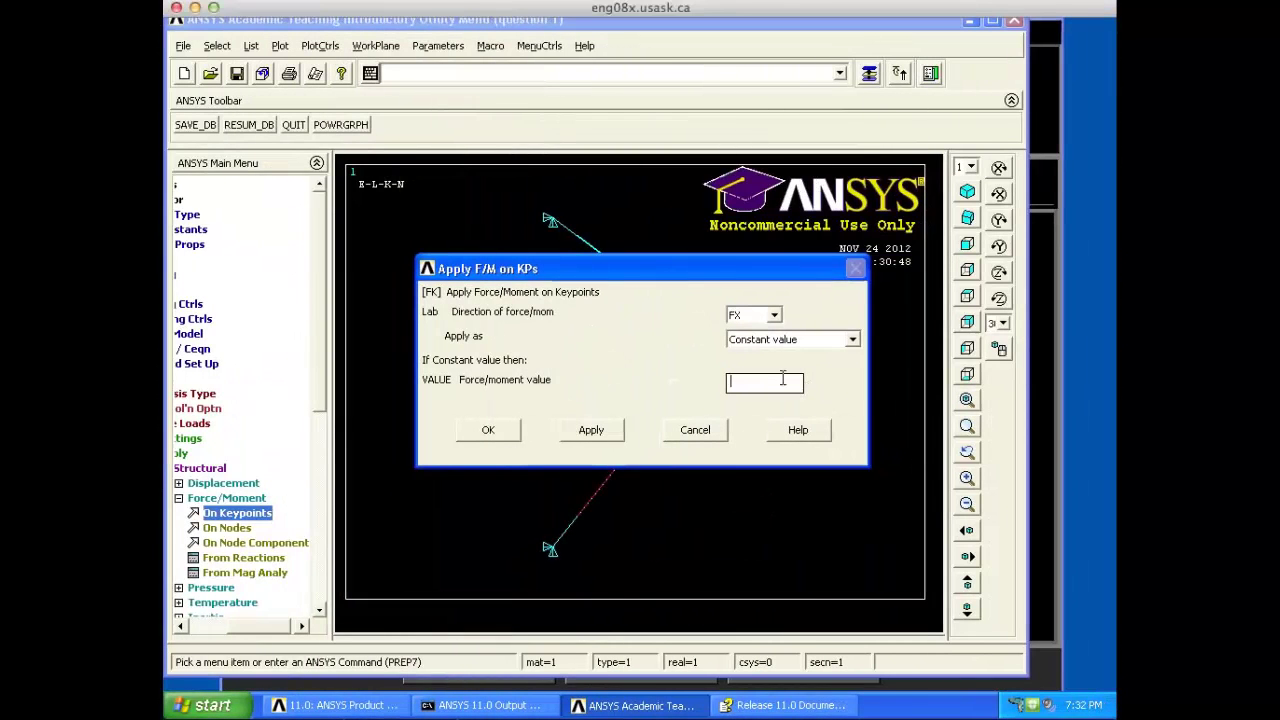
text(10)
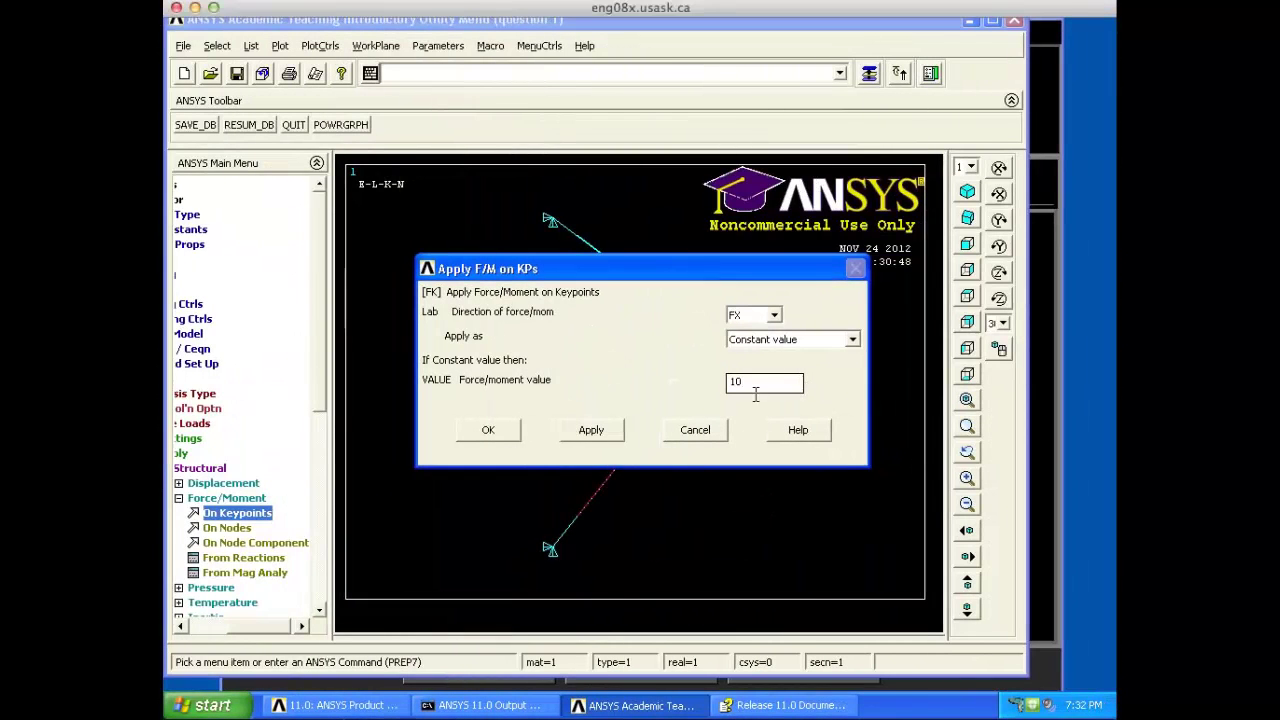
click(516, 428)
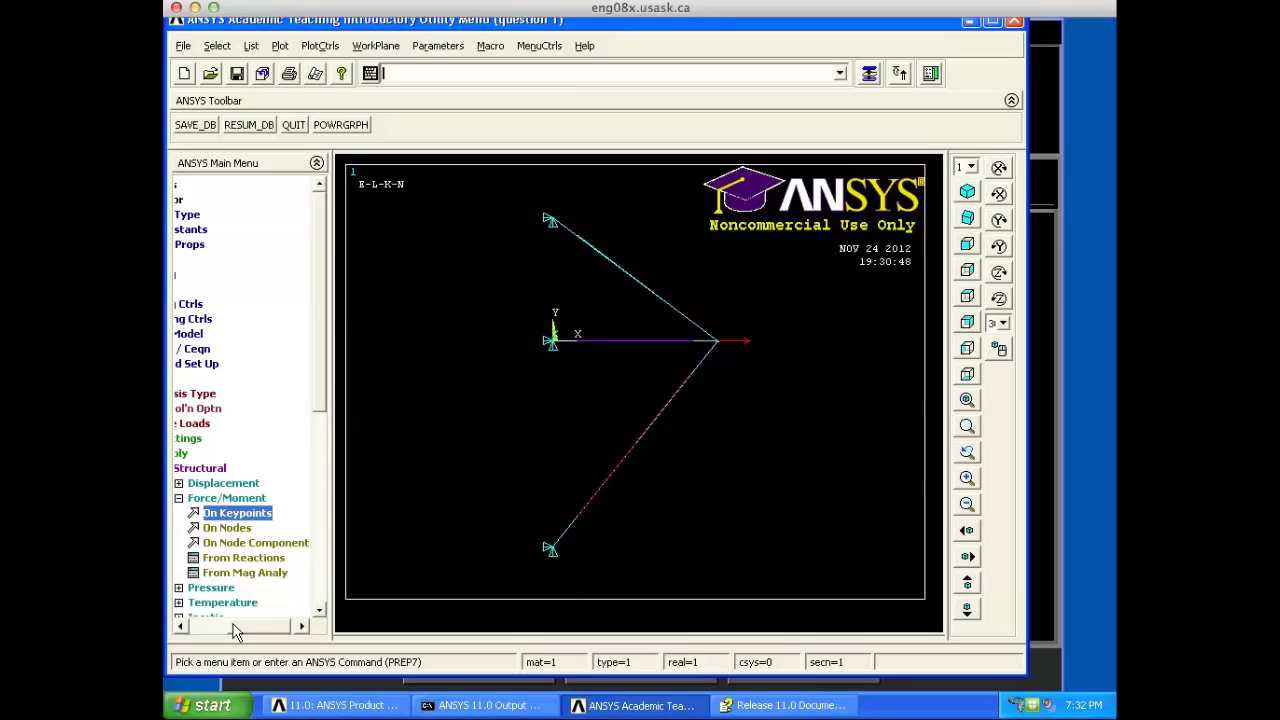
Step: Solve the current load step, and close the solution note and the status listing
click(189, 624)
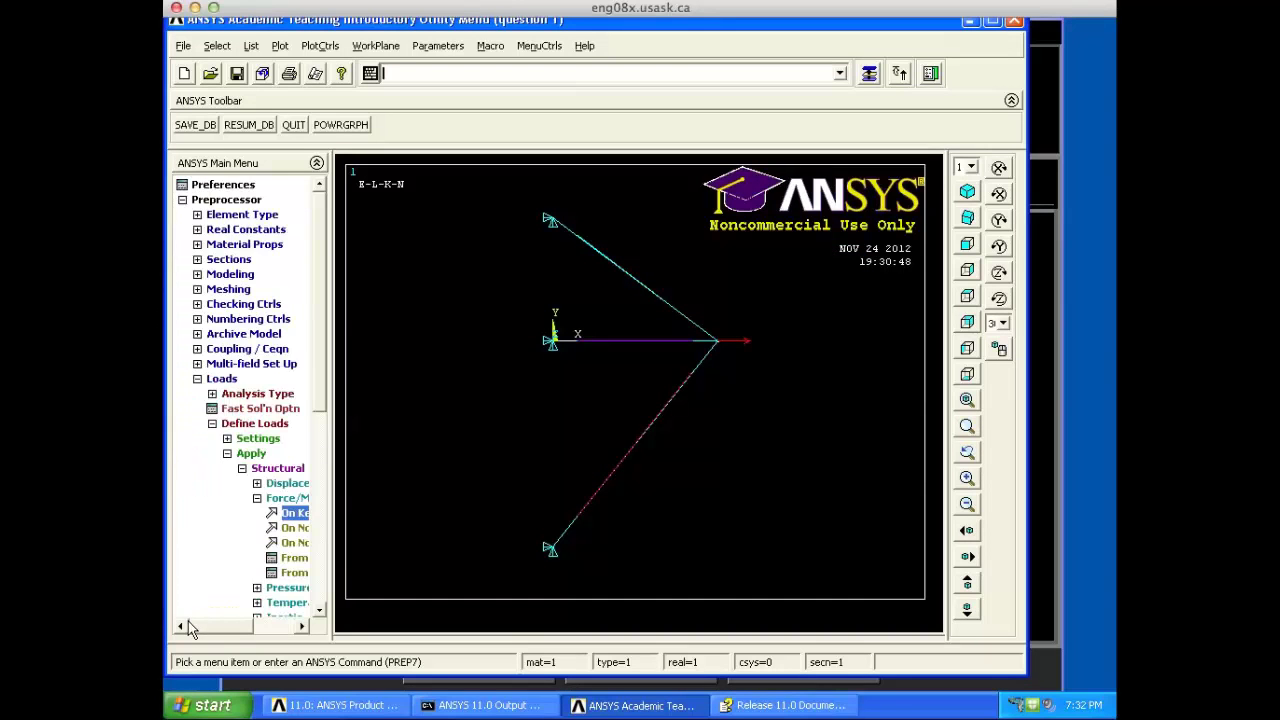
click(199, 379)
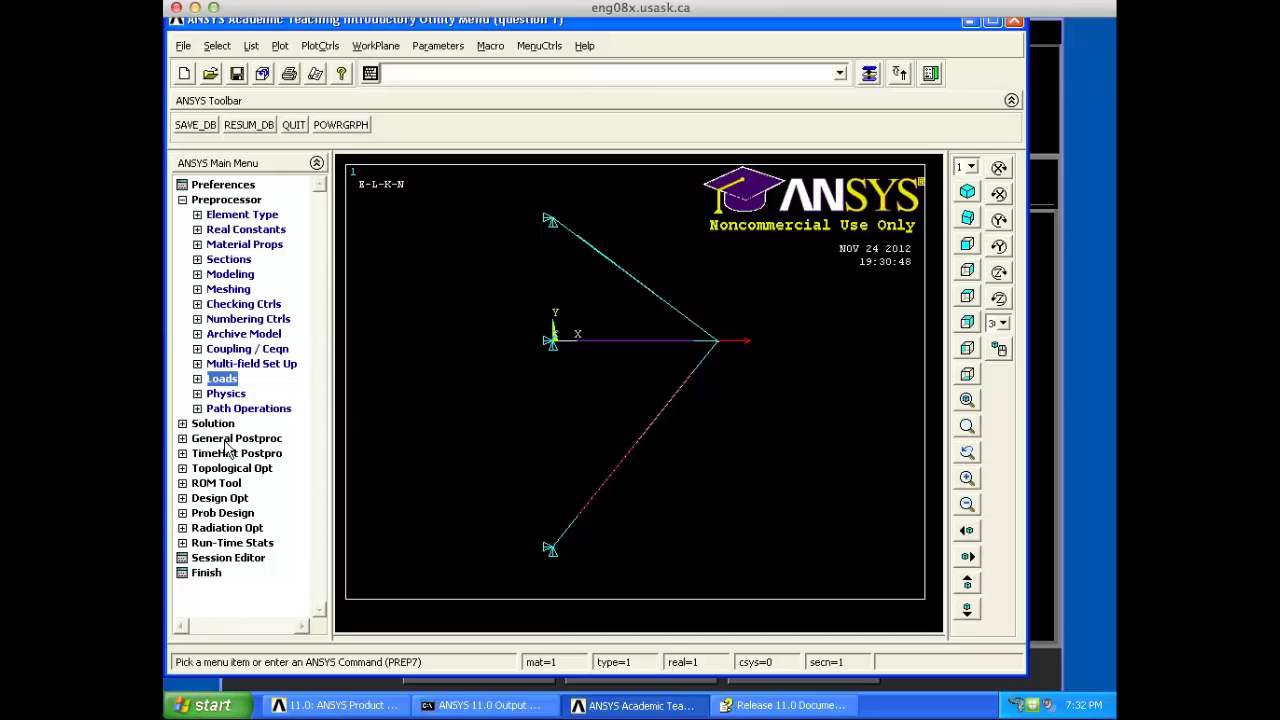
click(210, 424)
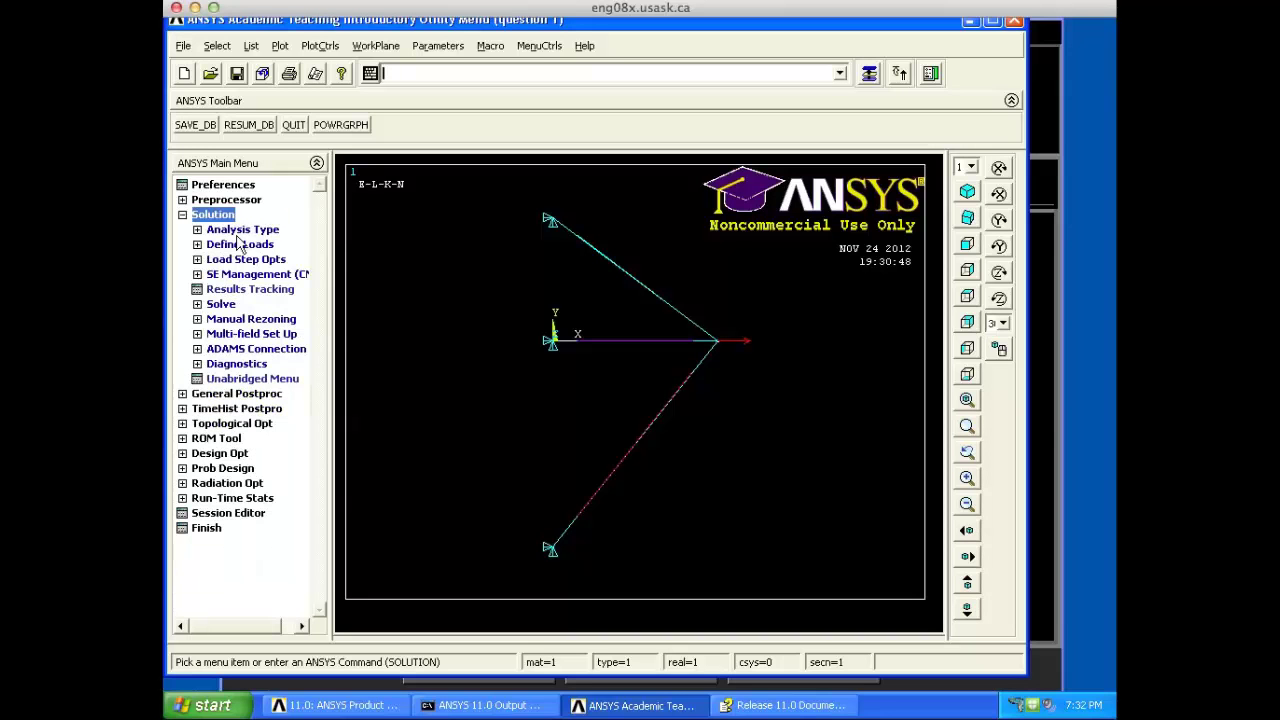
click(228, 305)
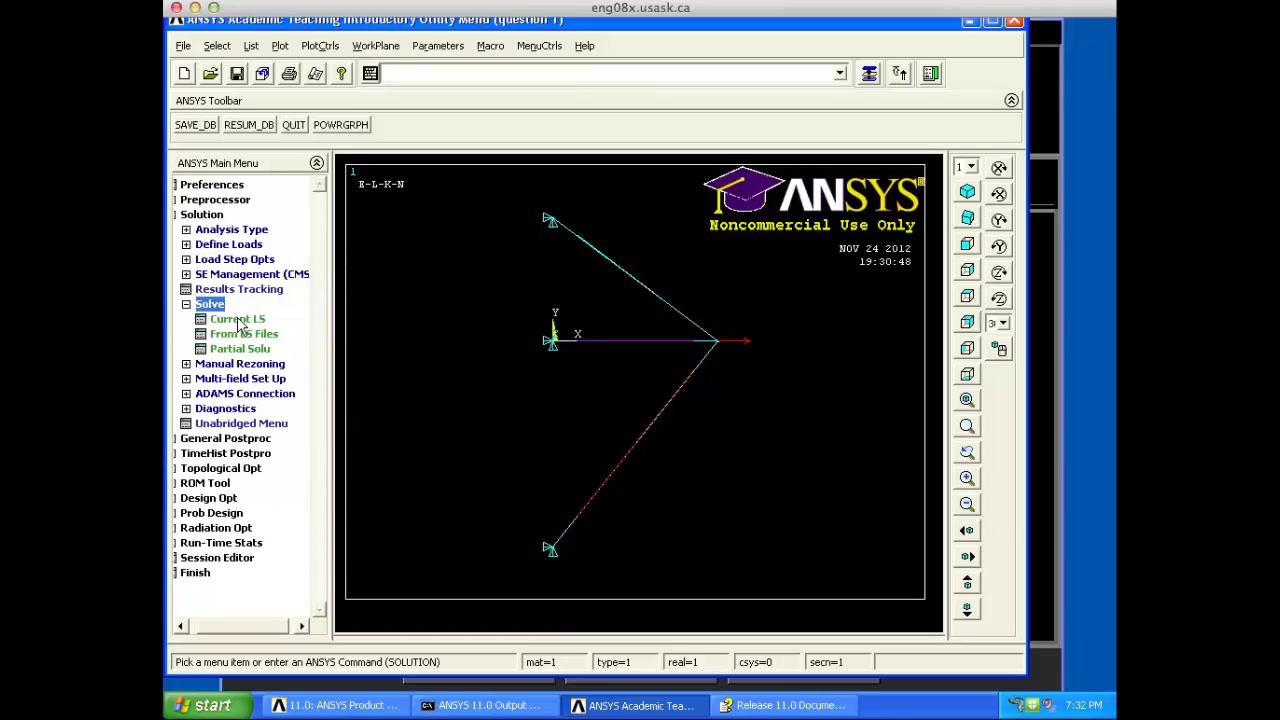
click(238, 320)
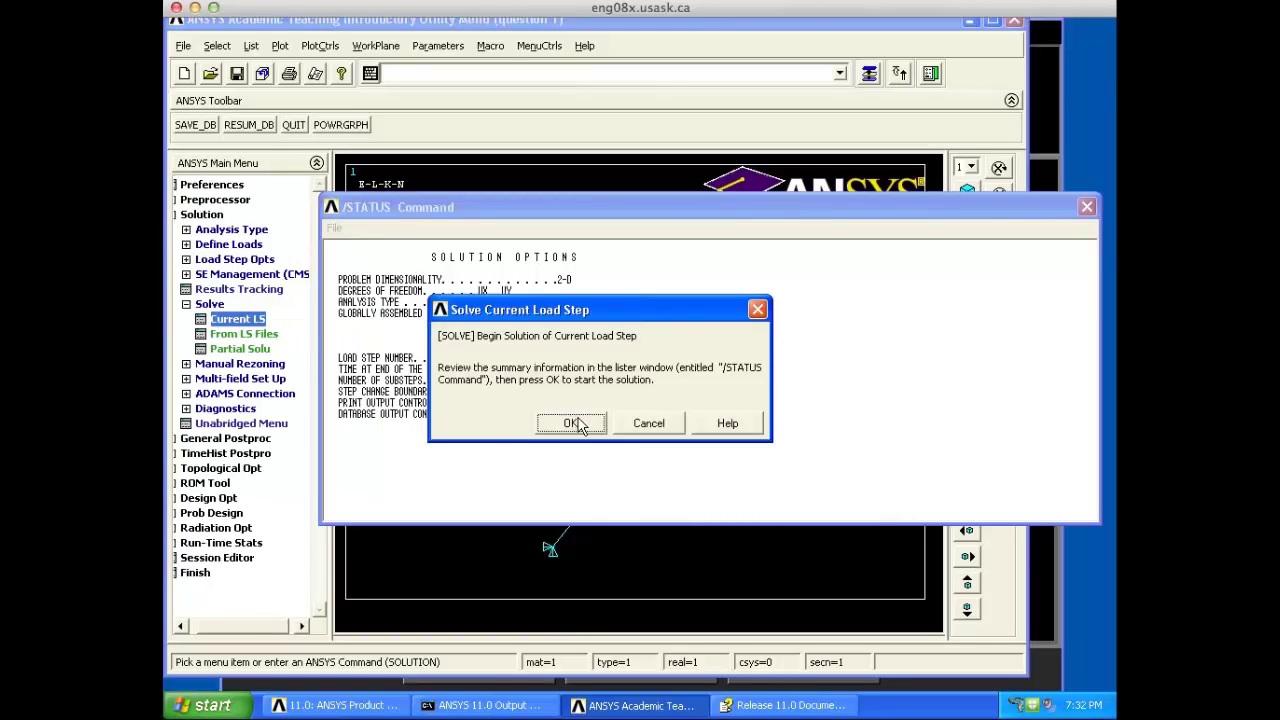
click(574, 423)
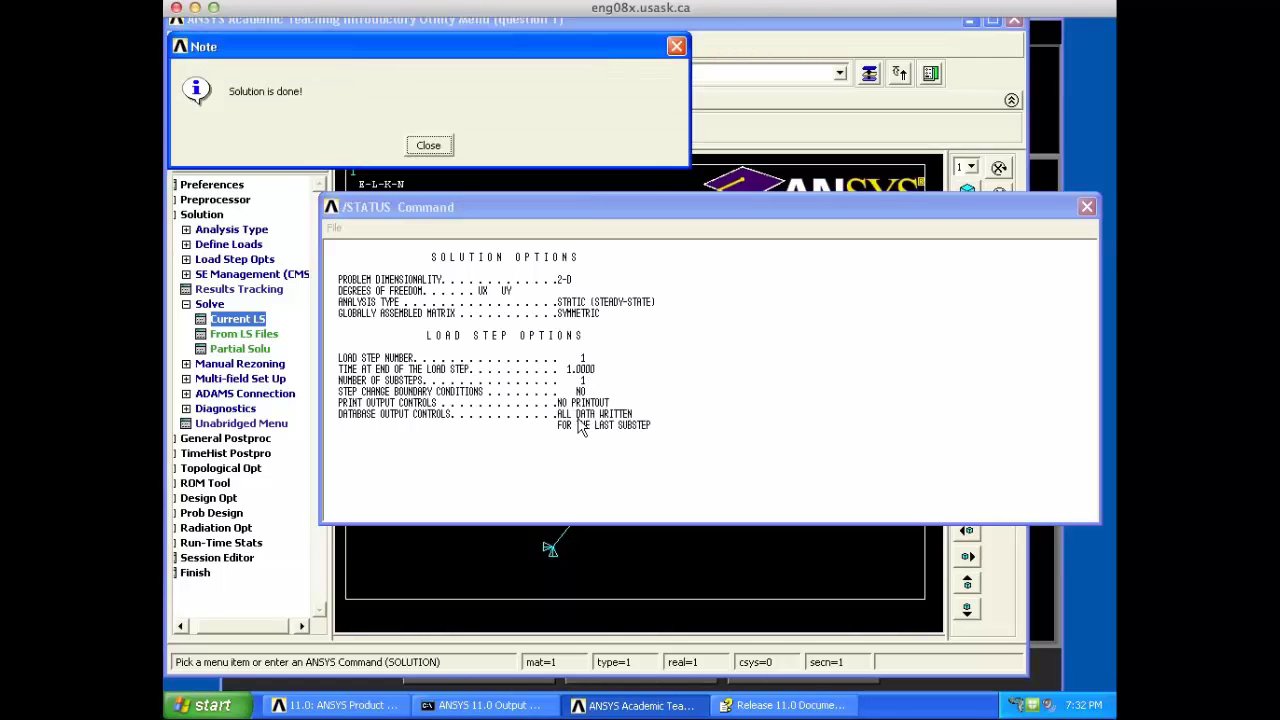
click(429, 145)
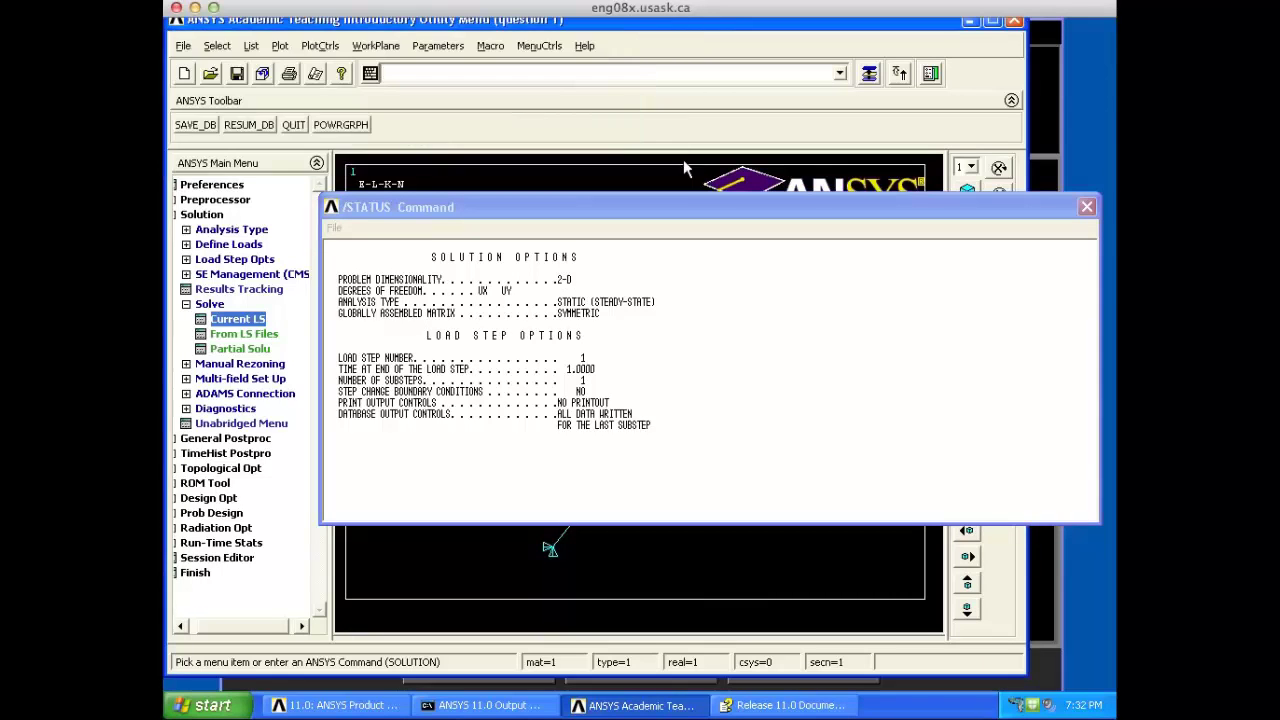
click(1087, 208)
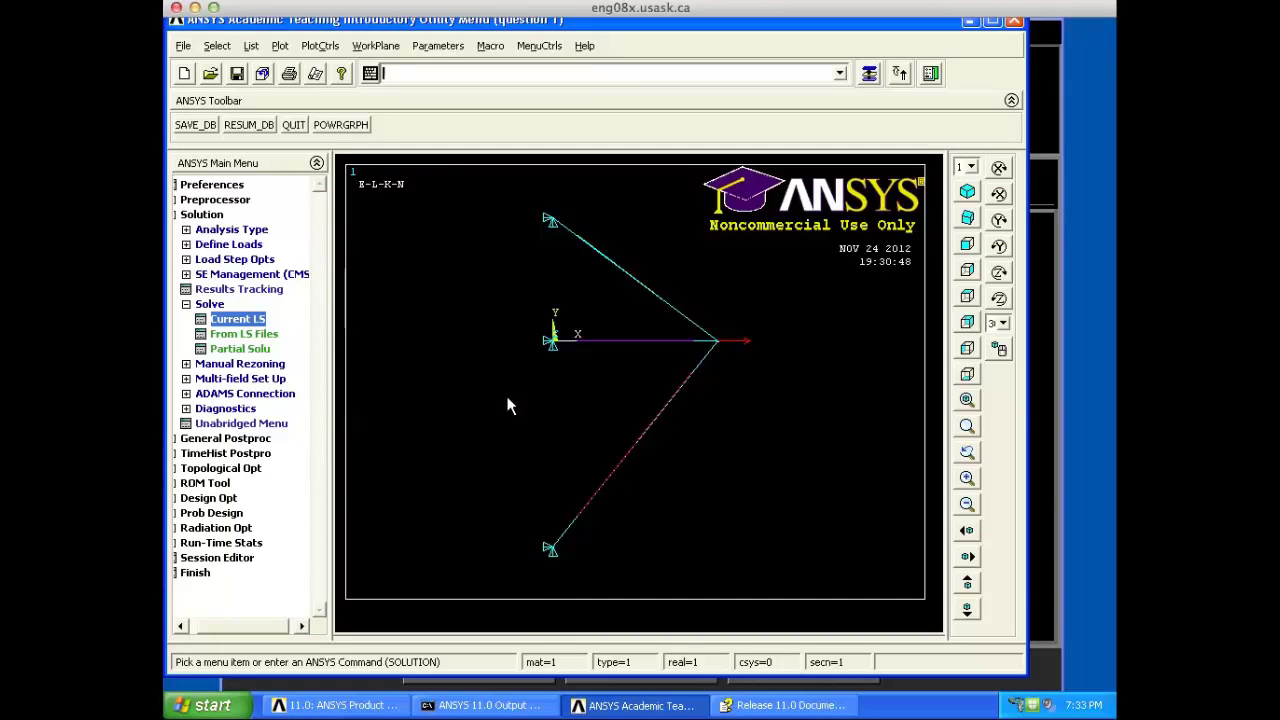
Step: Plot the deformed shape of the truss from the general postprocessor using the Def + undeformed option
drag(272, 628, 210, 630)
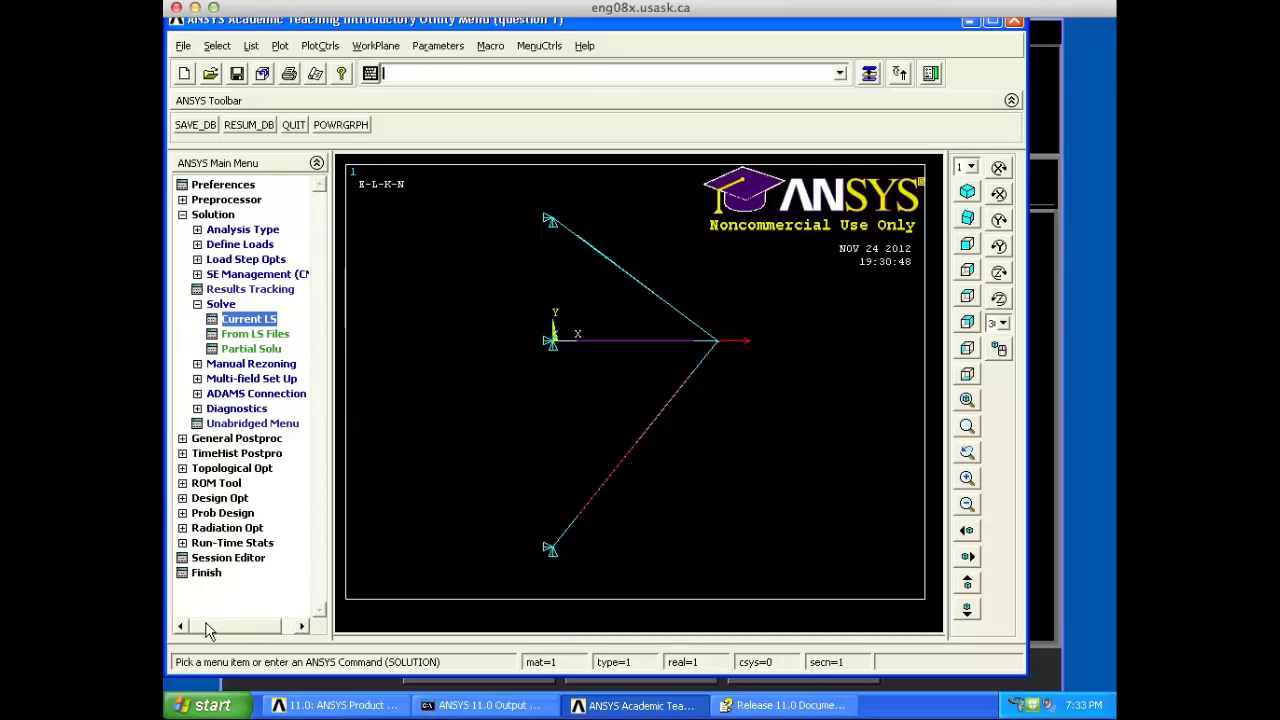
click(202, 441)
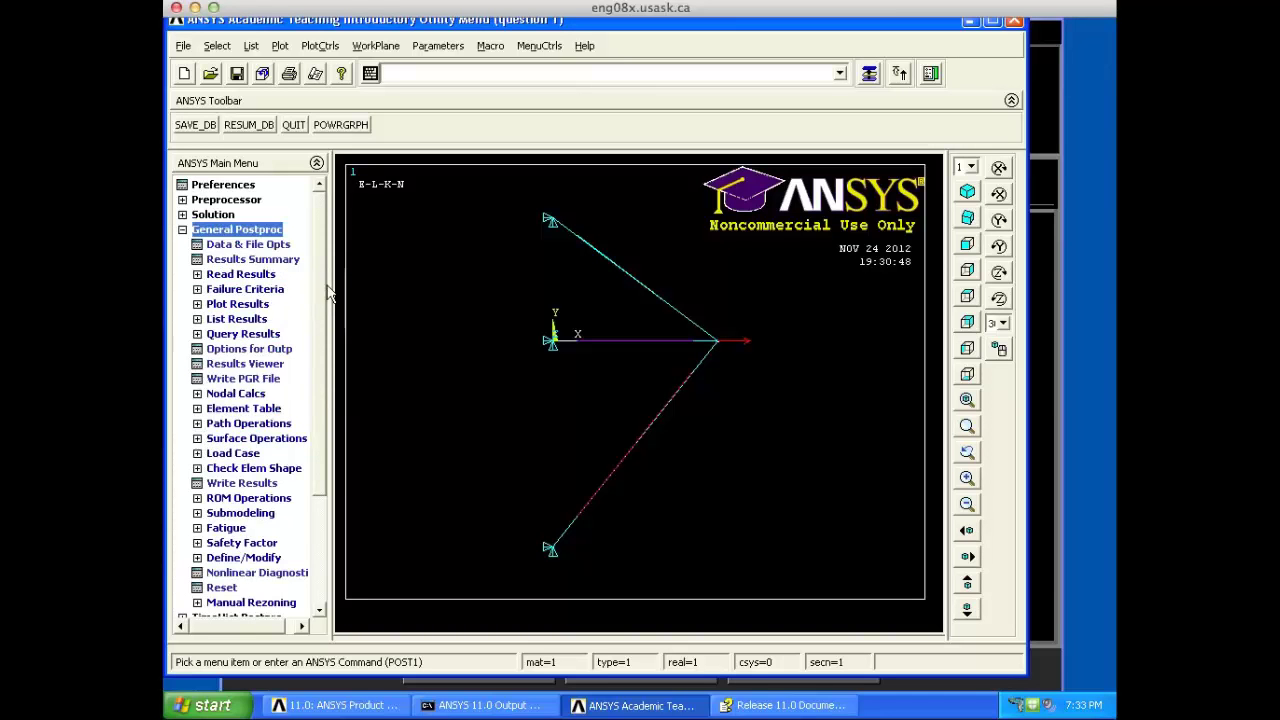
click(249, 306)
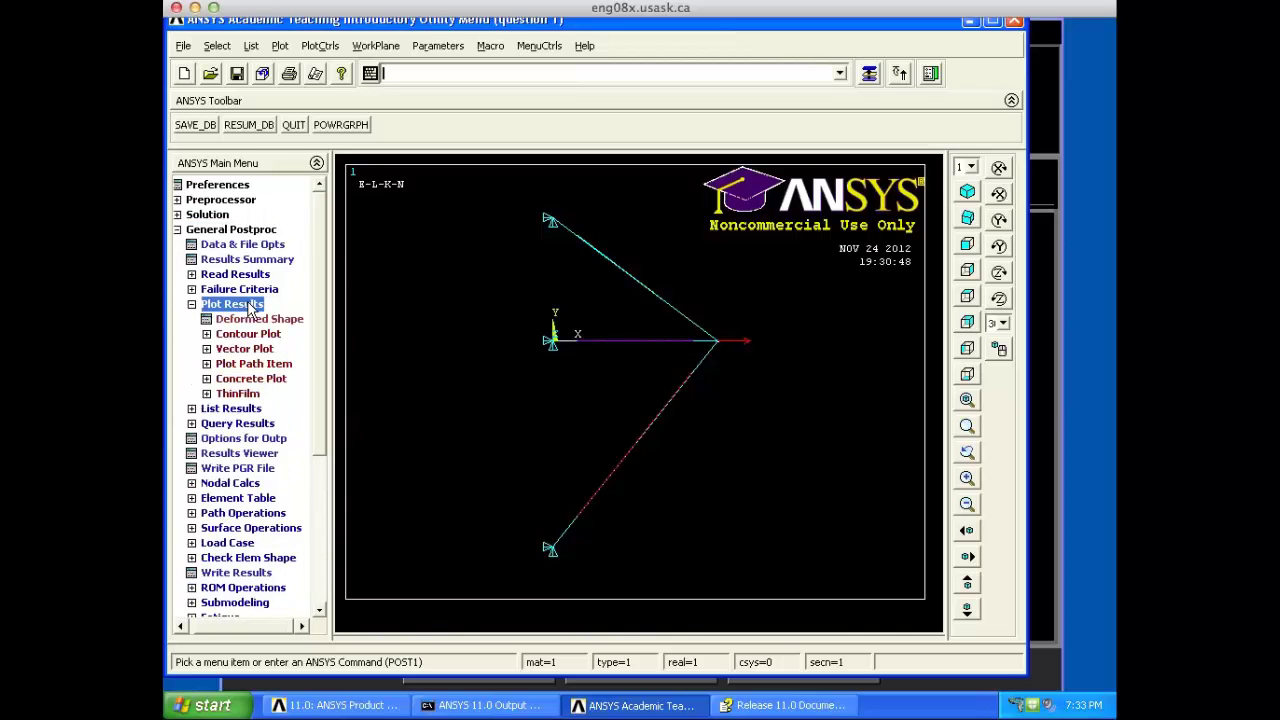
click(262, 320)
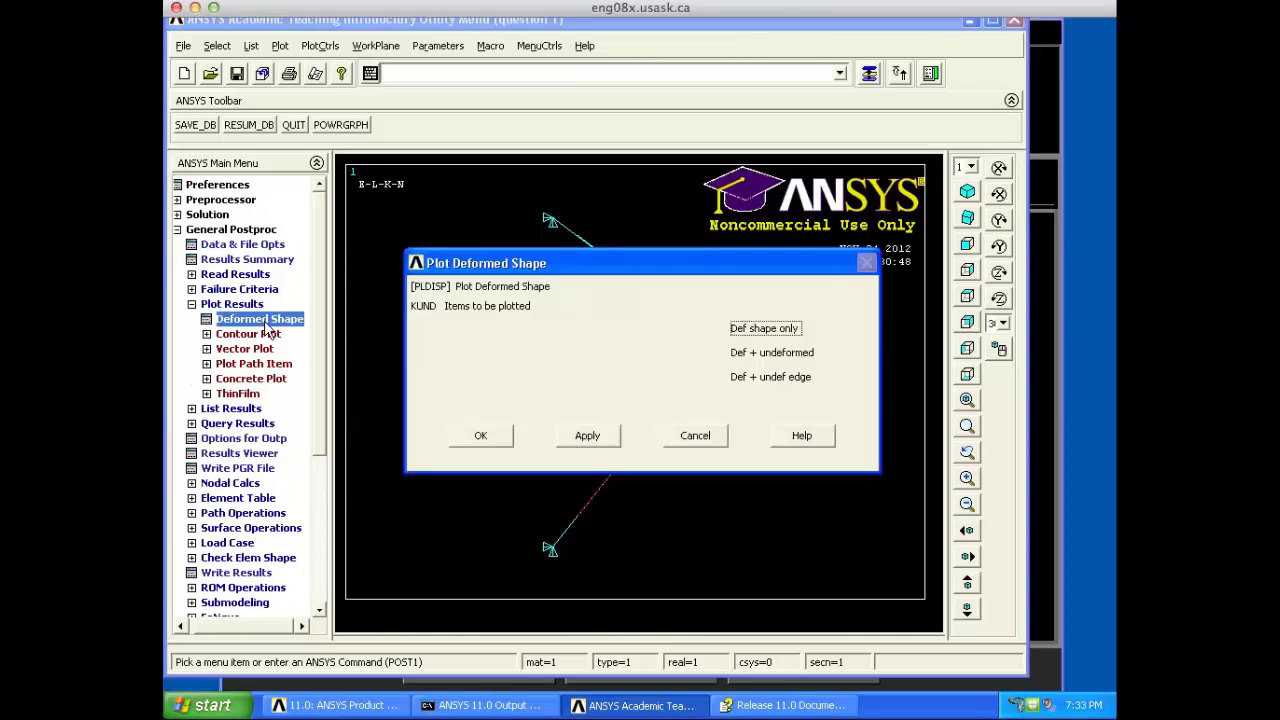
drag(625, 266, 700, 412)
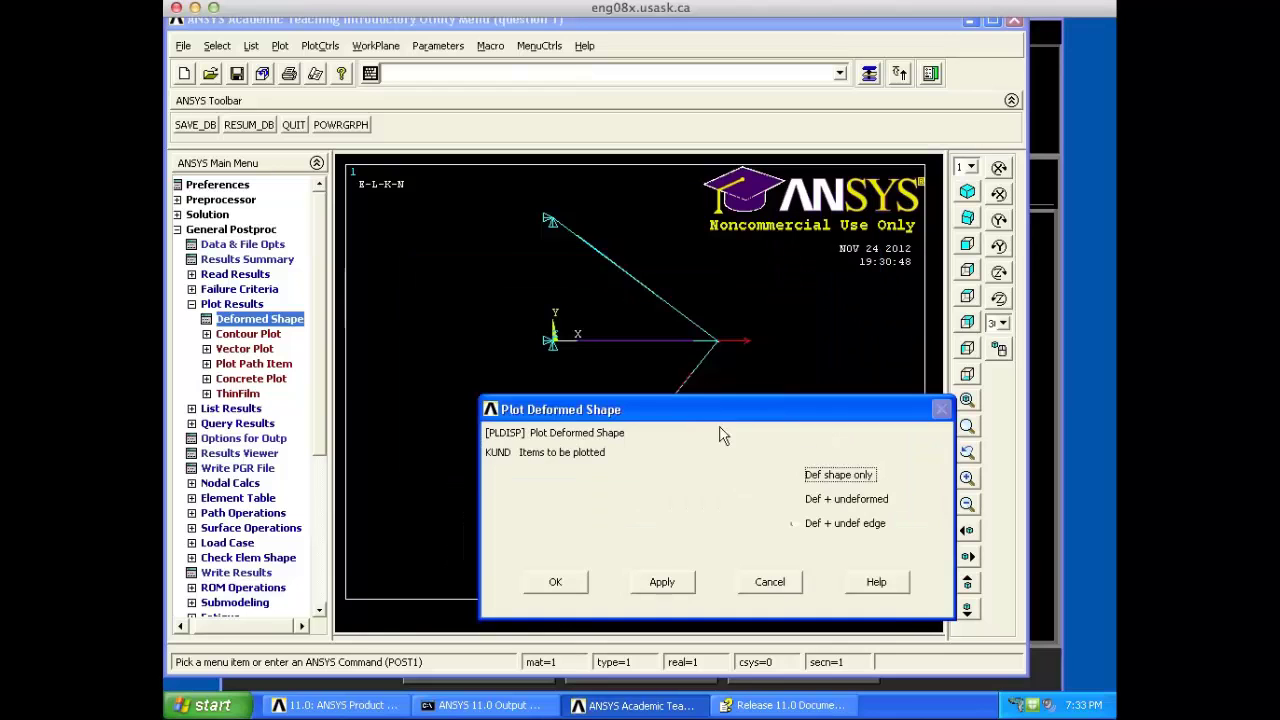
click(833, 508)
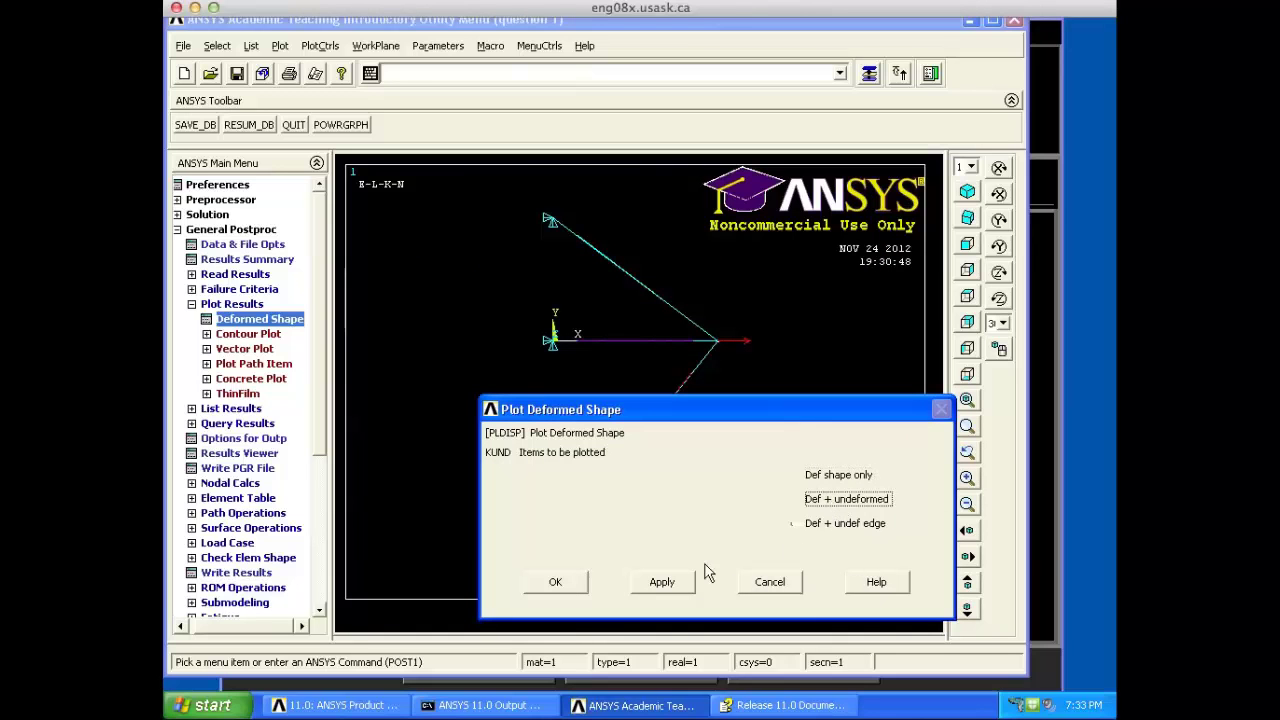
click(568, 583)
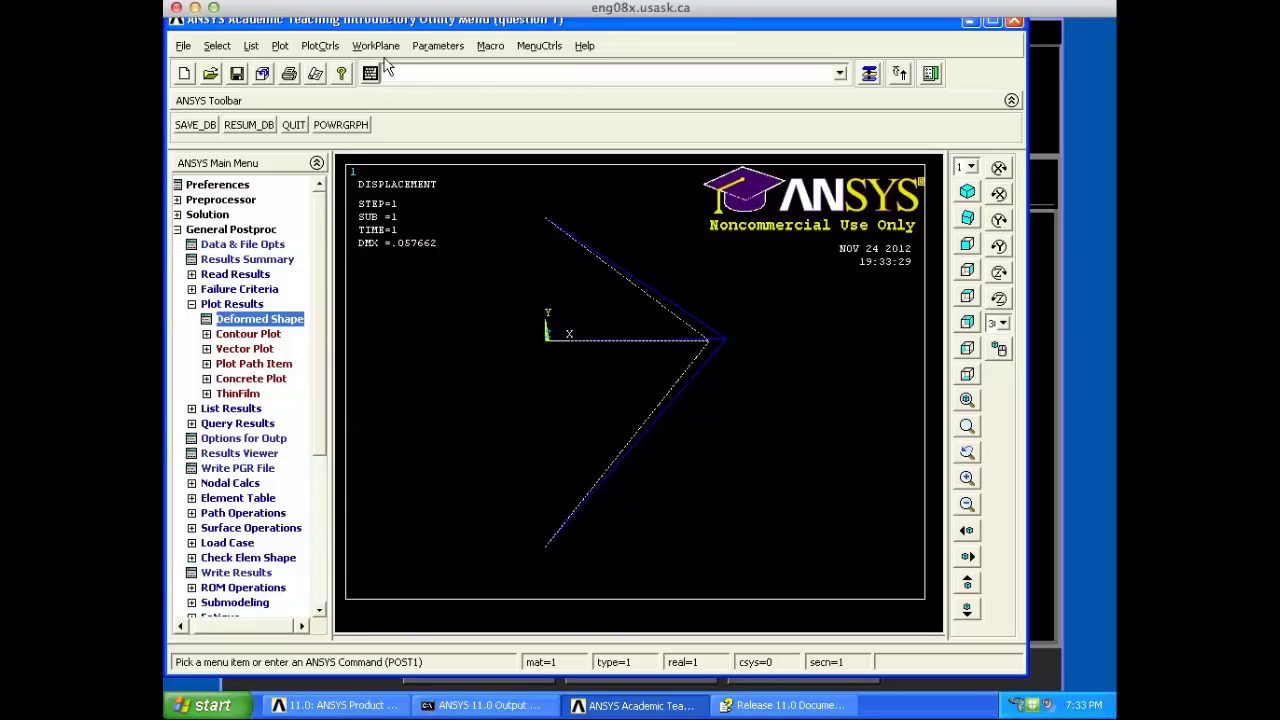
Step: Animate the deformed shape with 10 frames, a 0.5-second time delay and the Def + undeformed option
click(326, 50)
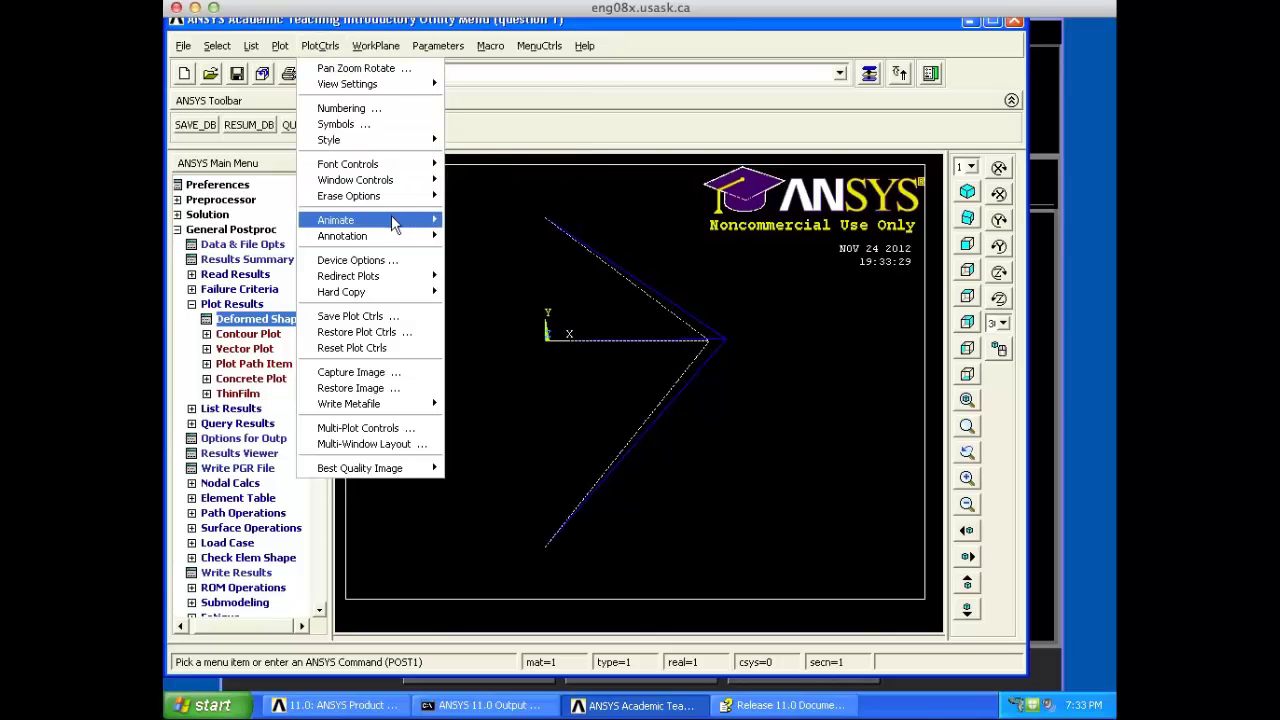
mouse_move(392, 218)
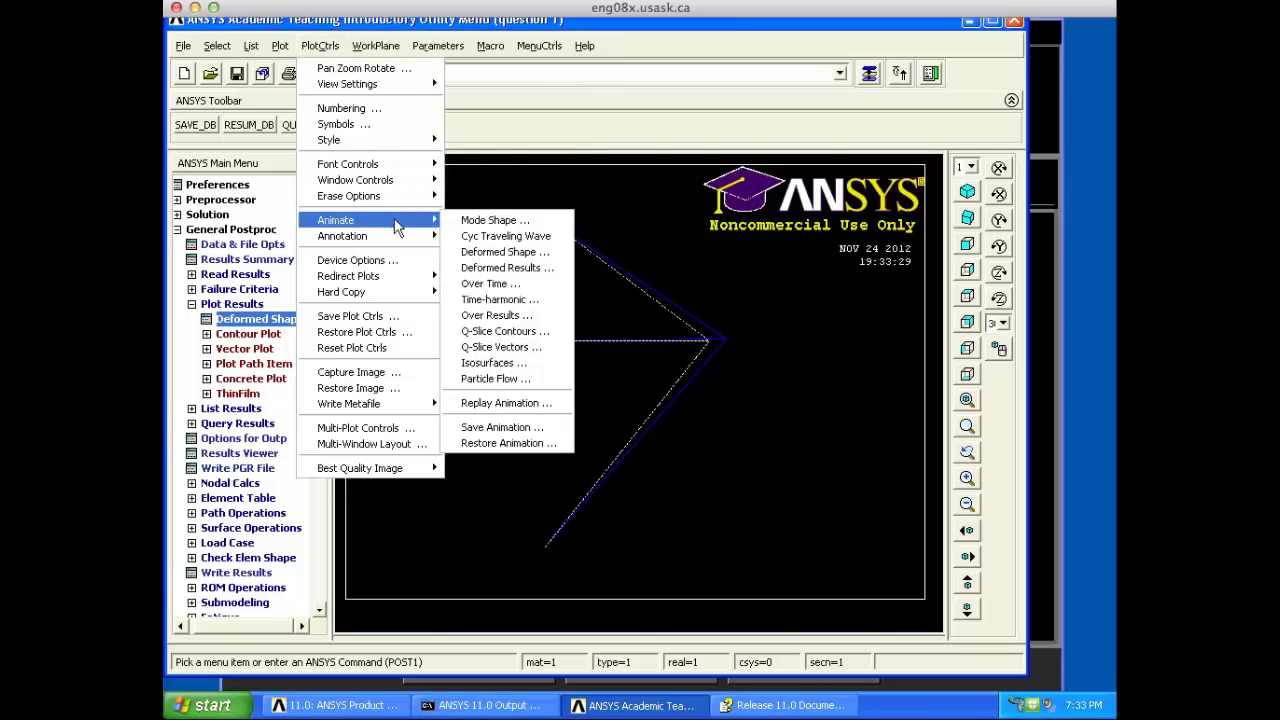
click(515, 252)
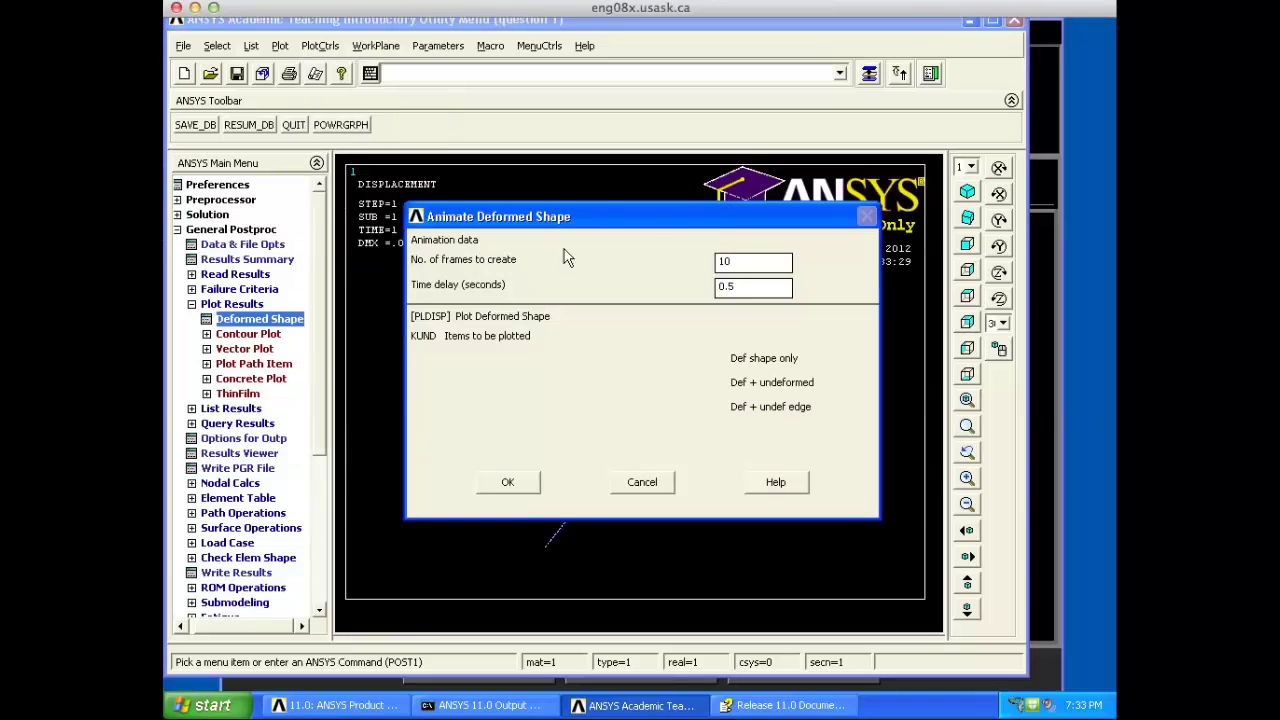
drag(683, 216, 869, 205)
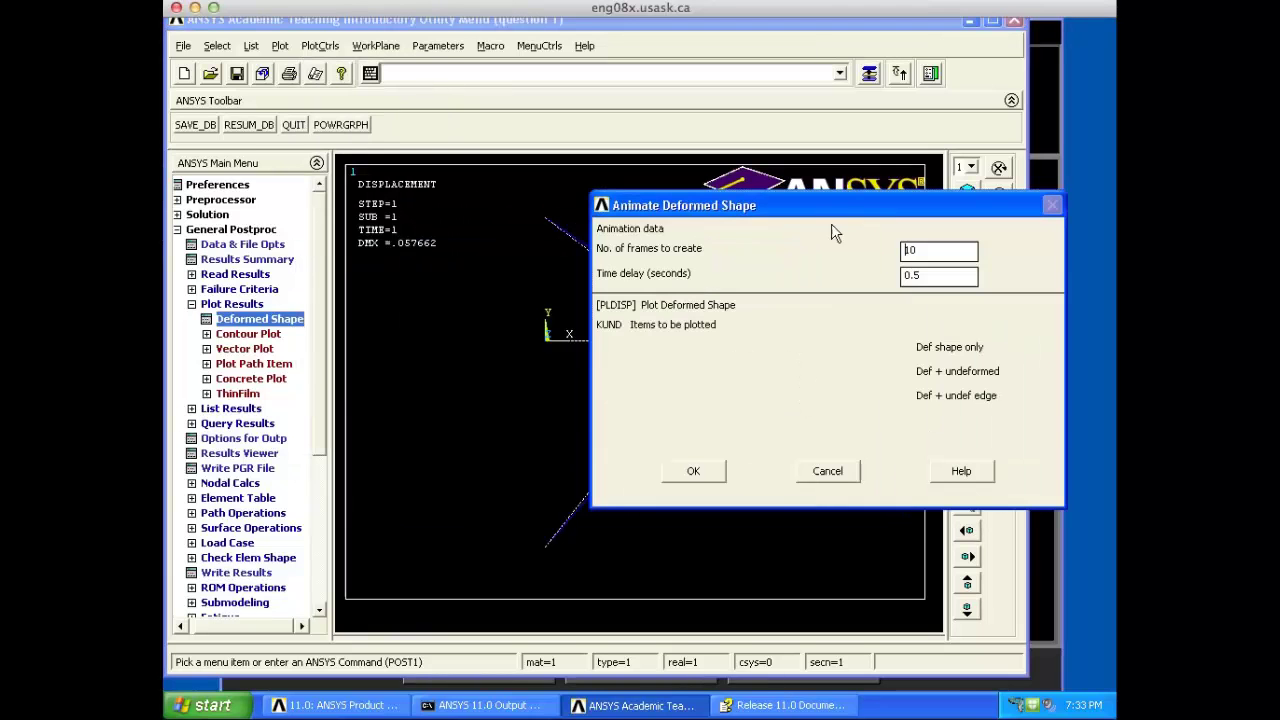
click(928, 375)
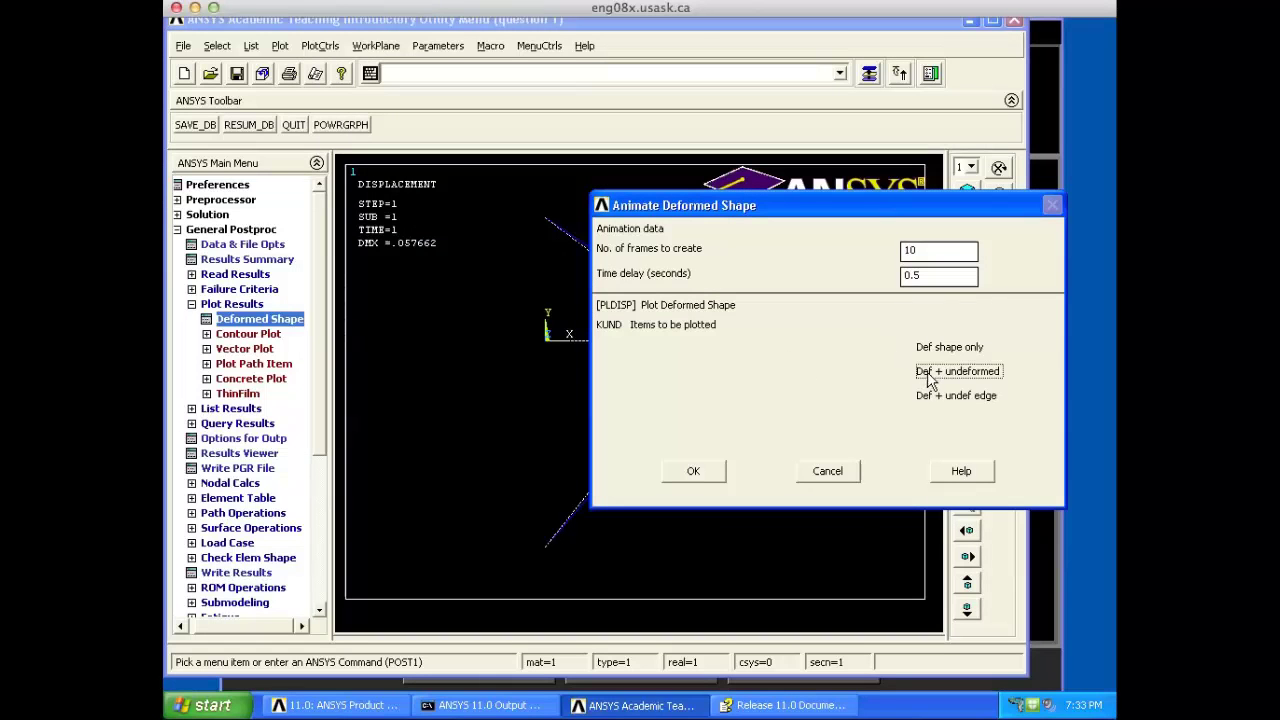
click(697, 472)
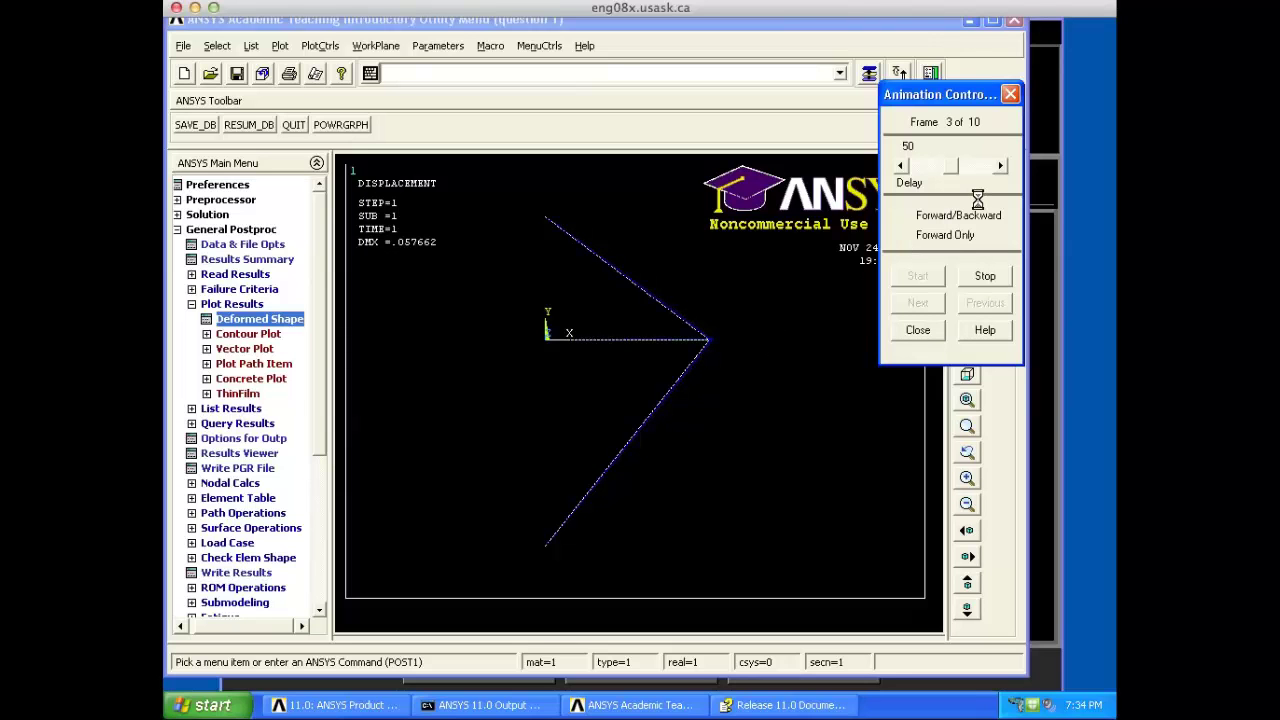
Step: Adjust the animation delay to 51, stop the playback and close the animation controller
click(903, 167)
click(903, 167)
click(903, 167)
click(1002, 166)
click(1002, 166)
click(985, 282)
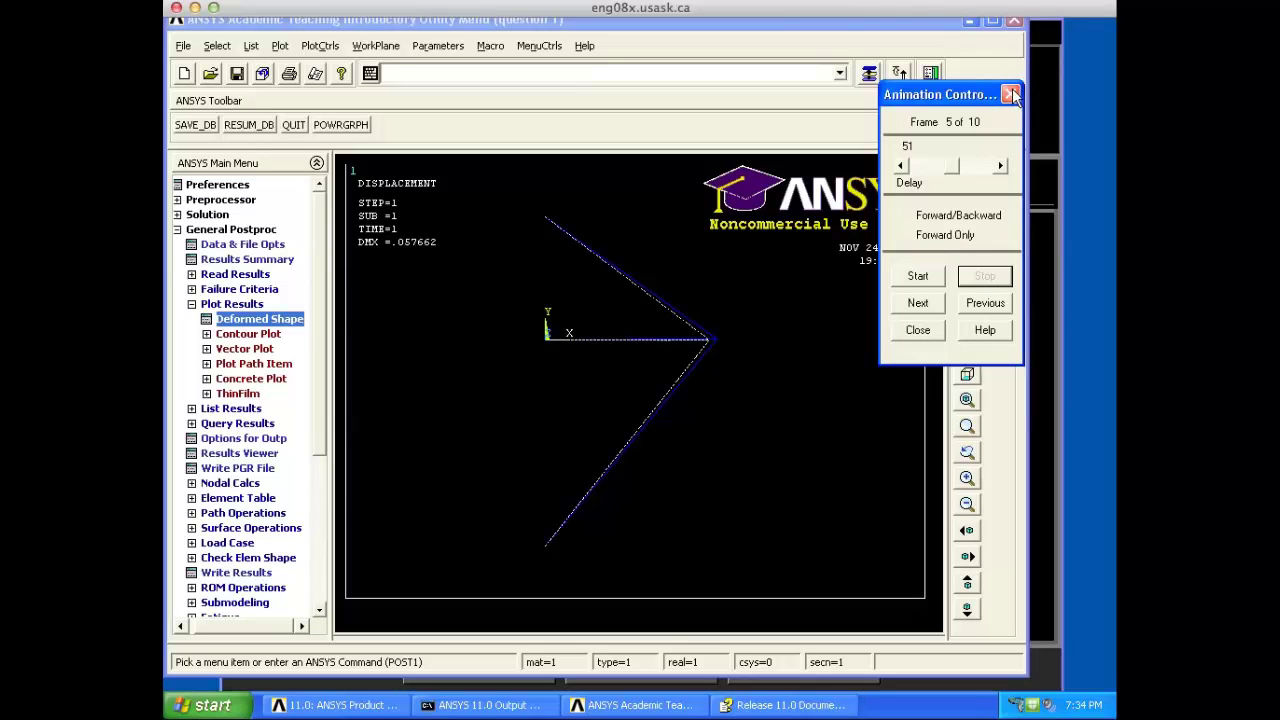
click(918, 330)
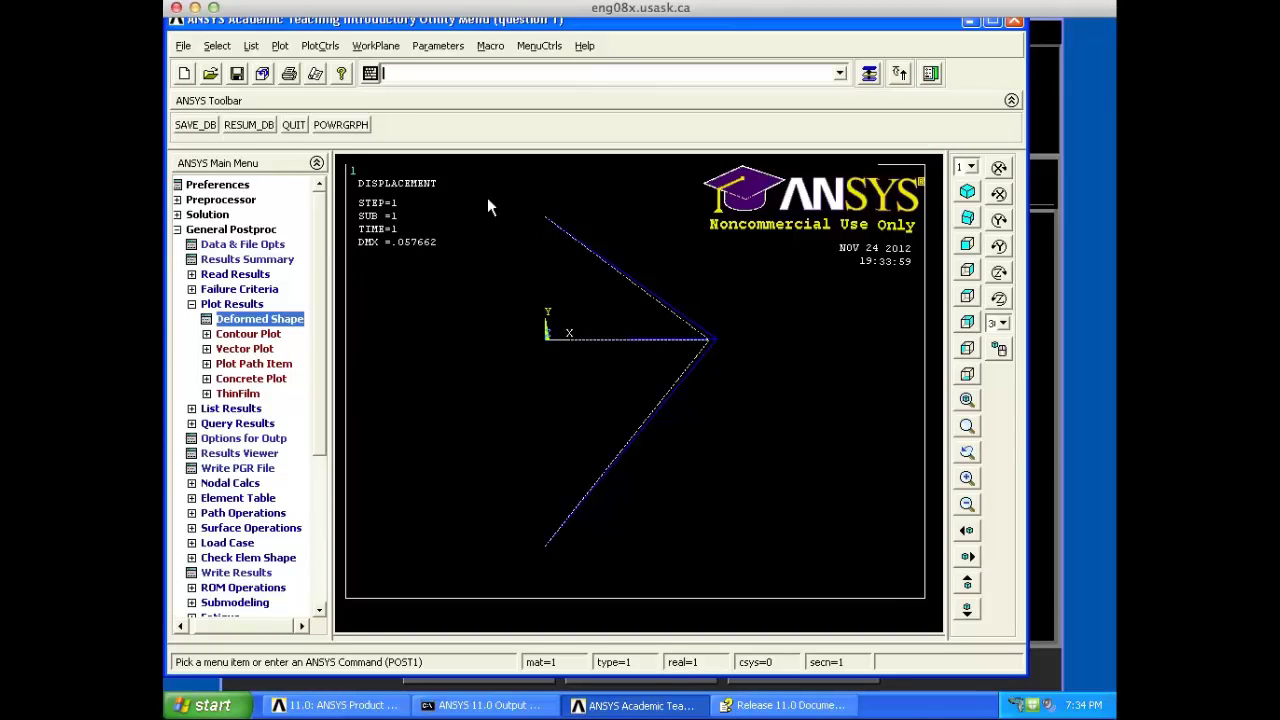
Step: Return the graphics display from the deformed shape to the multi-plot of the model
click(320, 46)
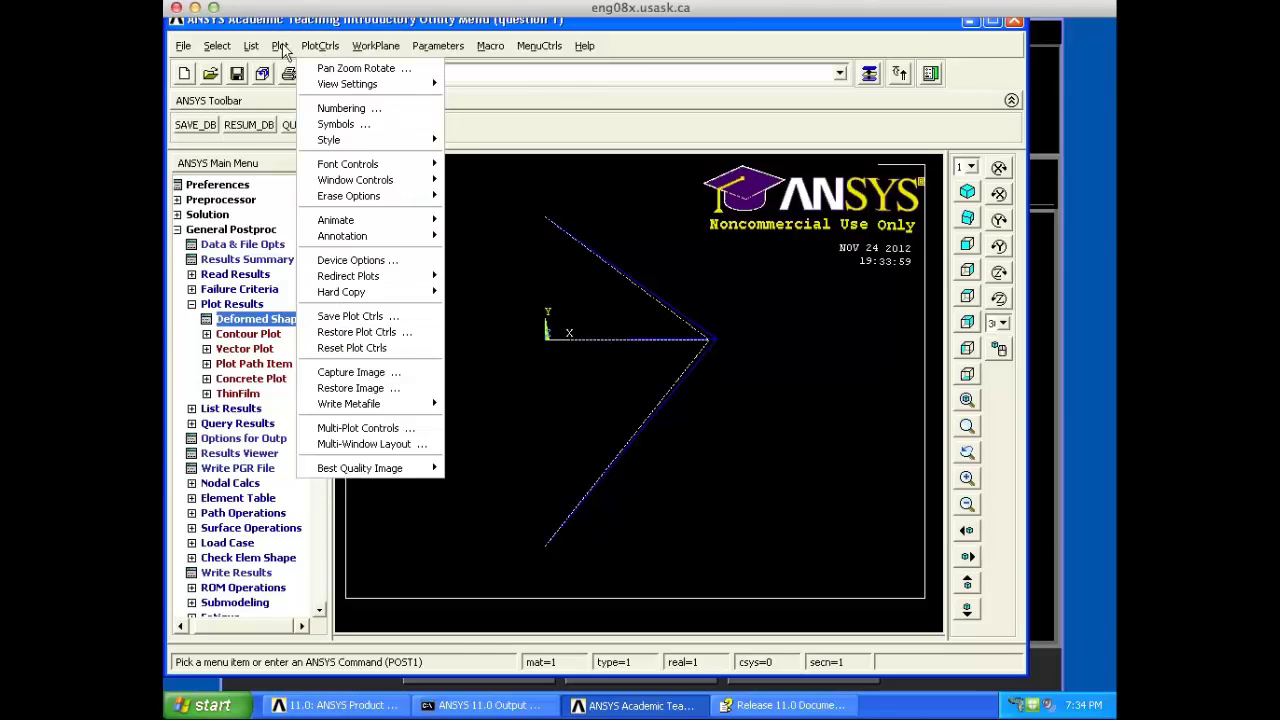
mouse_move(284, 46)
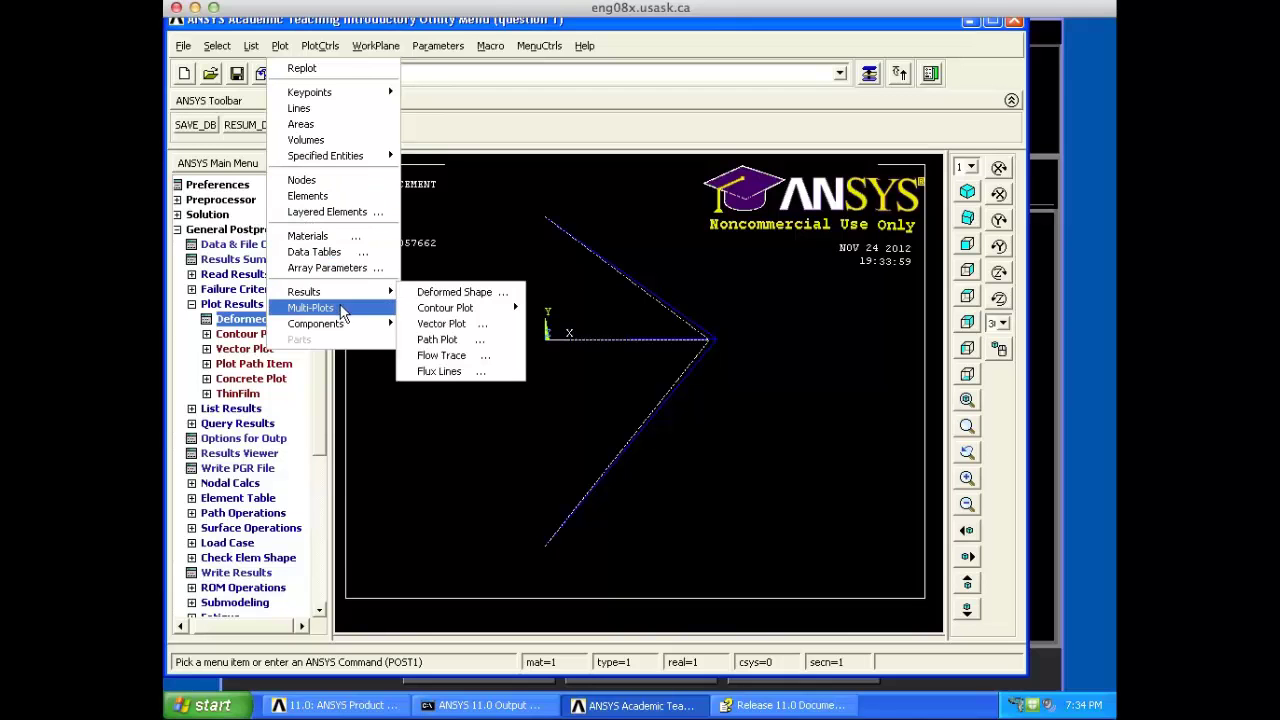
click(342, 309)
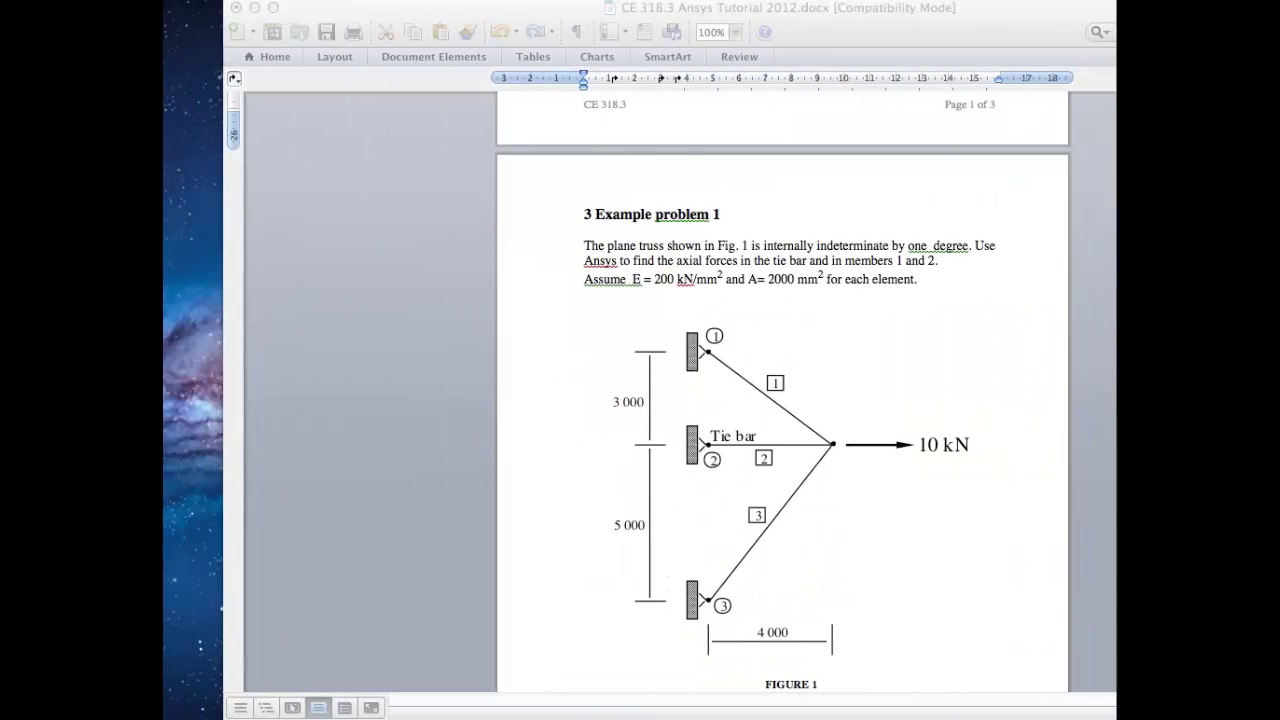
Step: List the reaction solution for all items from the general postprocessor and move the listing window off the upper part of the truss plot
click(749, 329)
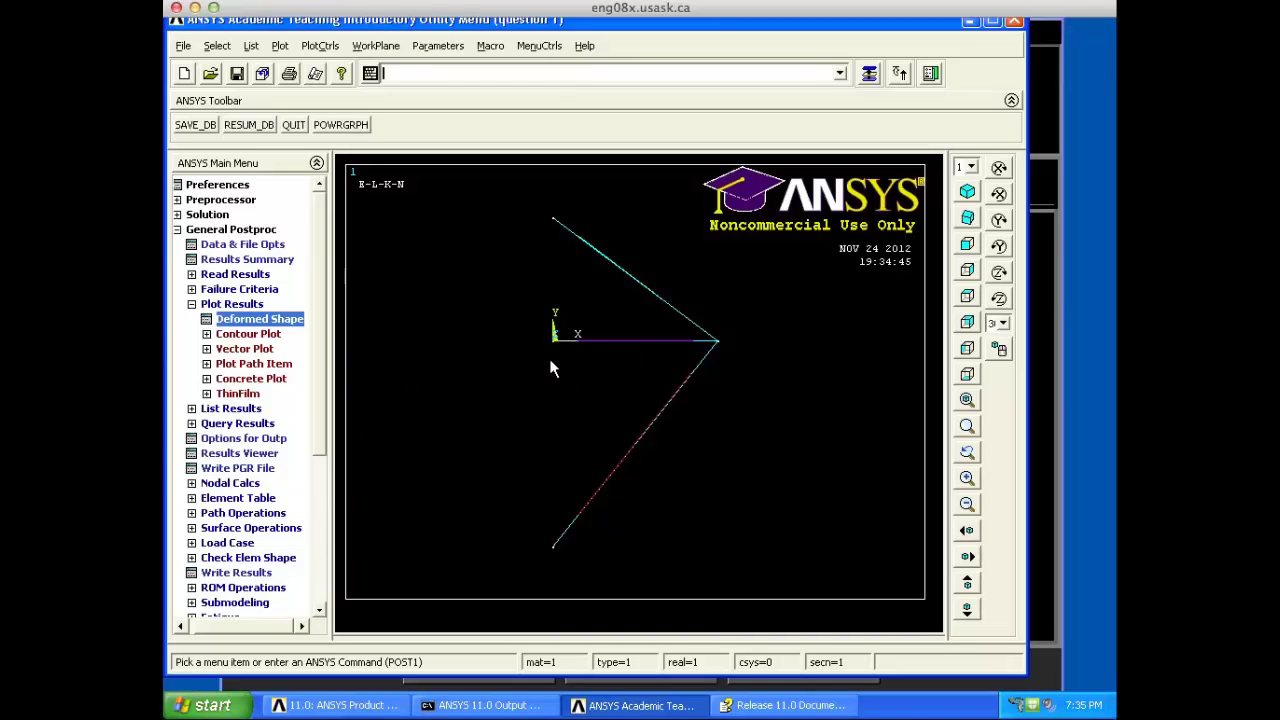
click(192, 306)
click(191, 319)
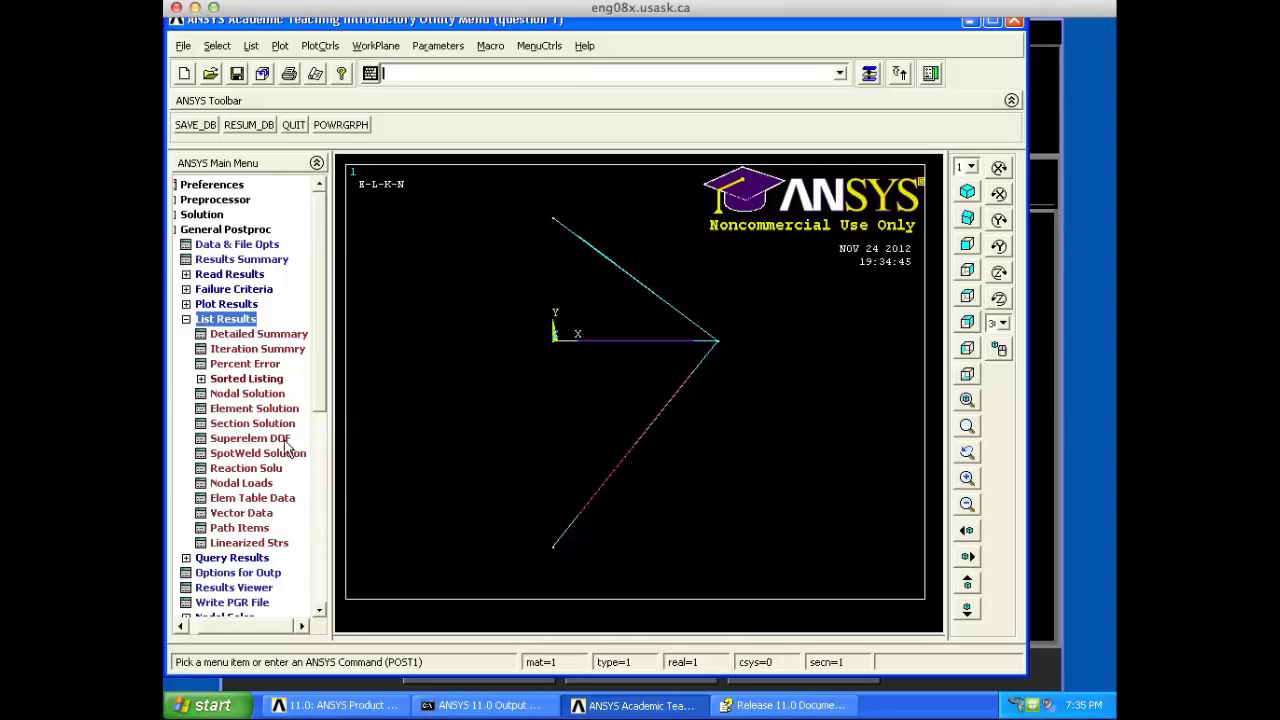
click(266, 468)
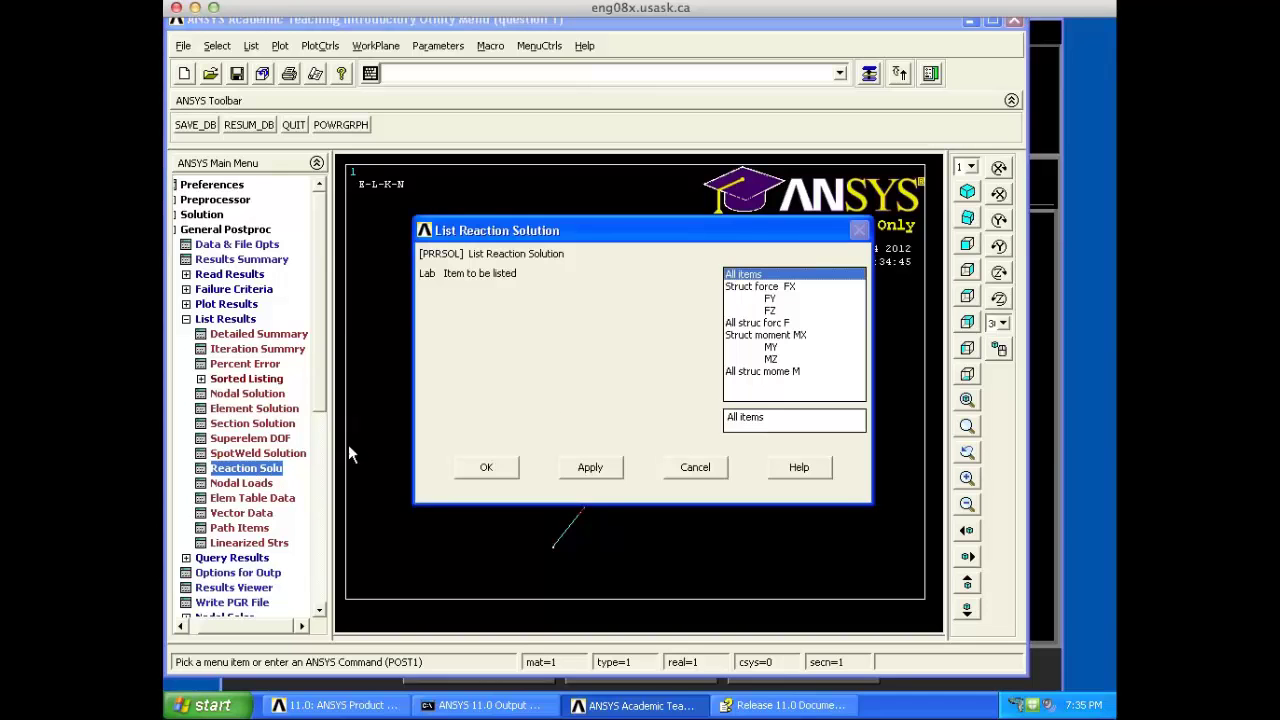
click(505, 467)
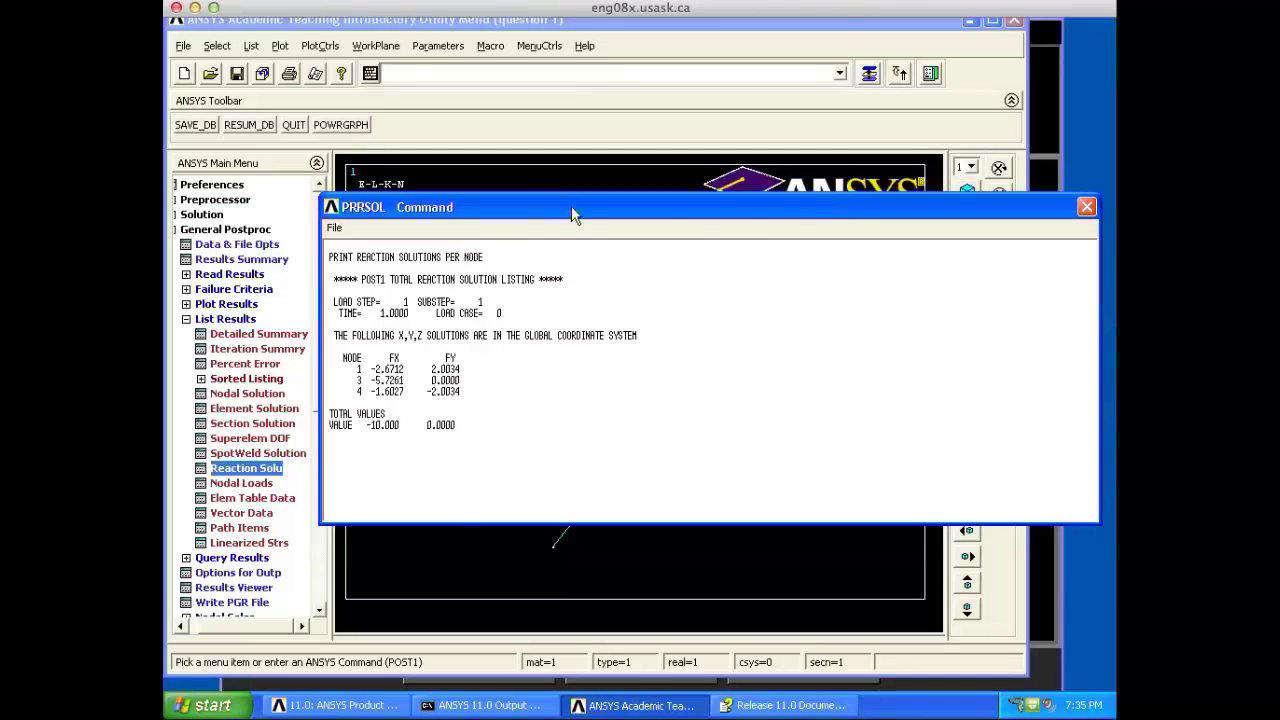
drag(598, 210, 722, 304)
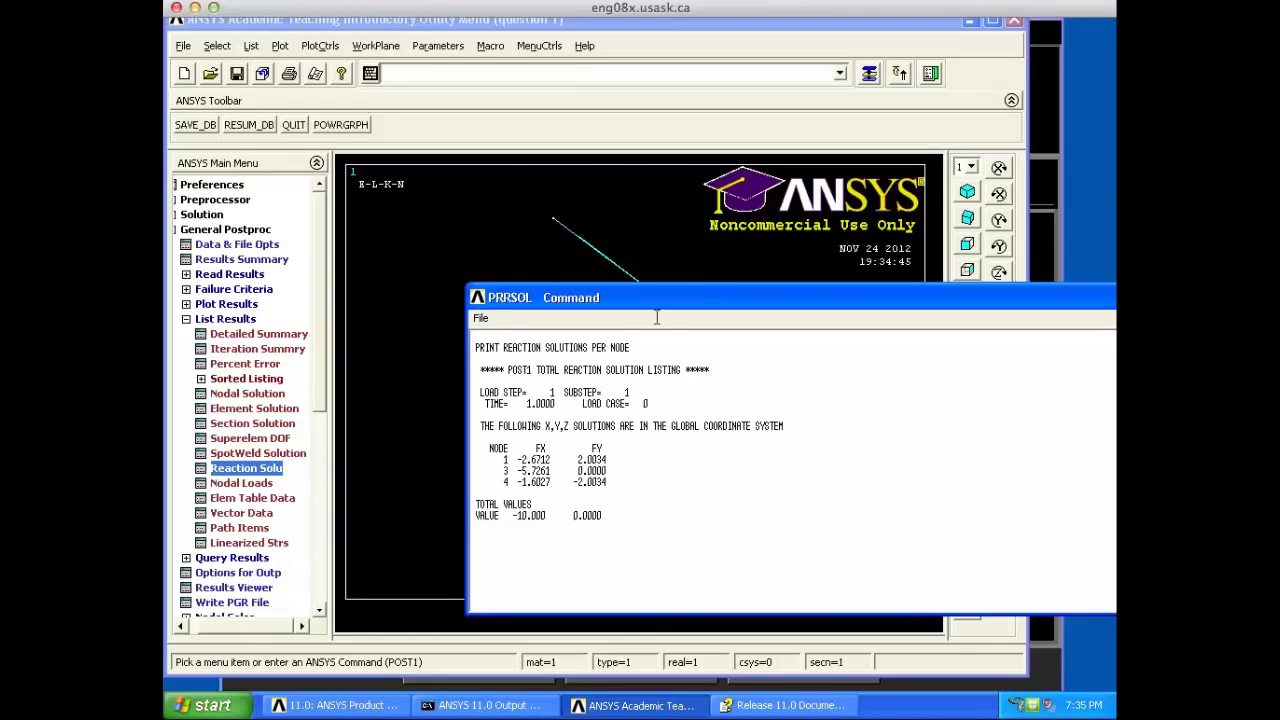
drag(700, 298, 616, 354)
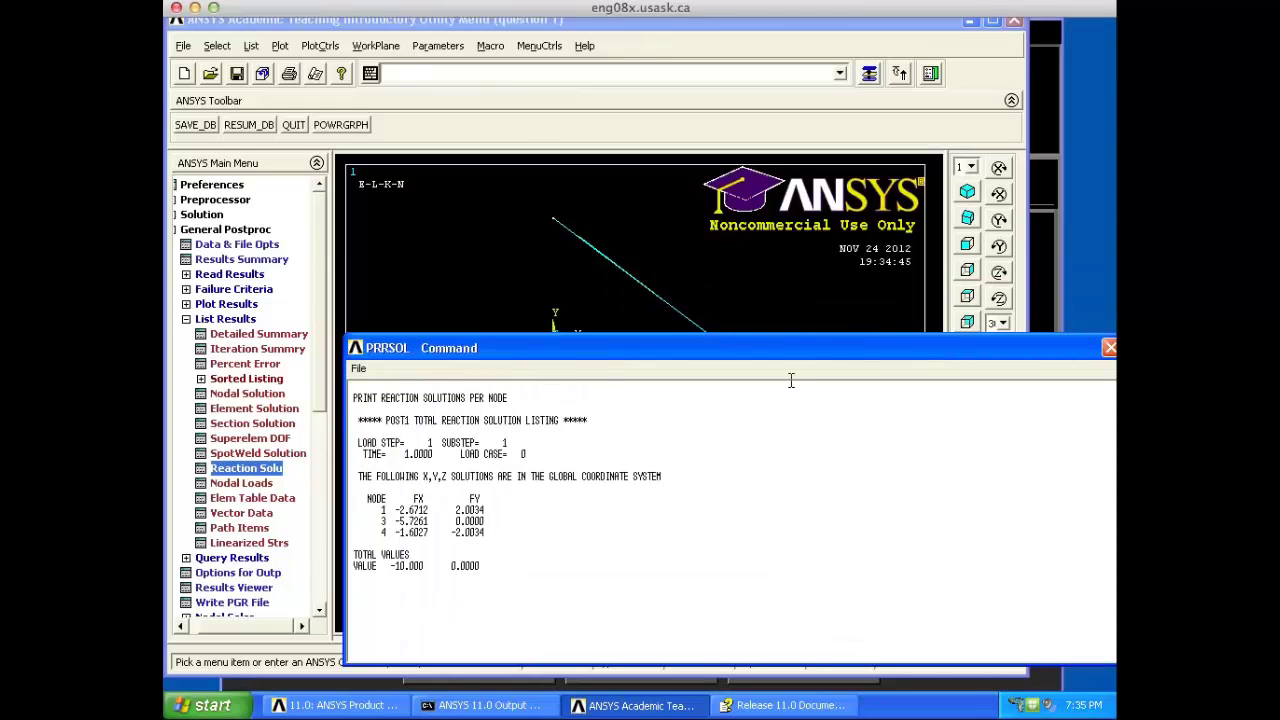
Step: Turn on node numbers in the plot numbering controls and replot the truss
click(319, 46)
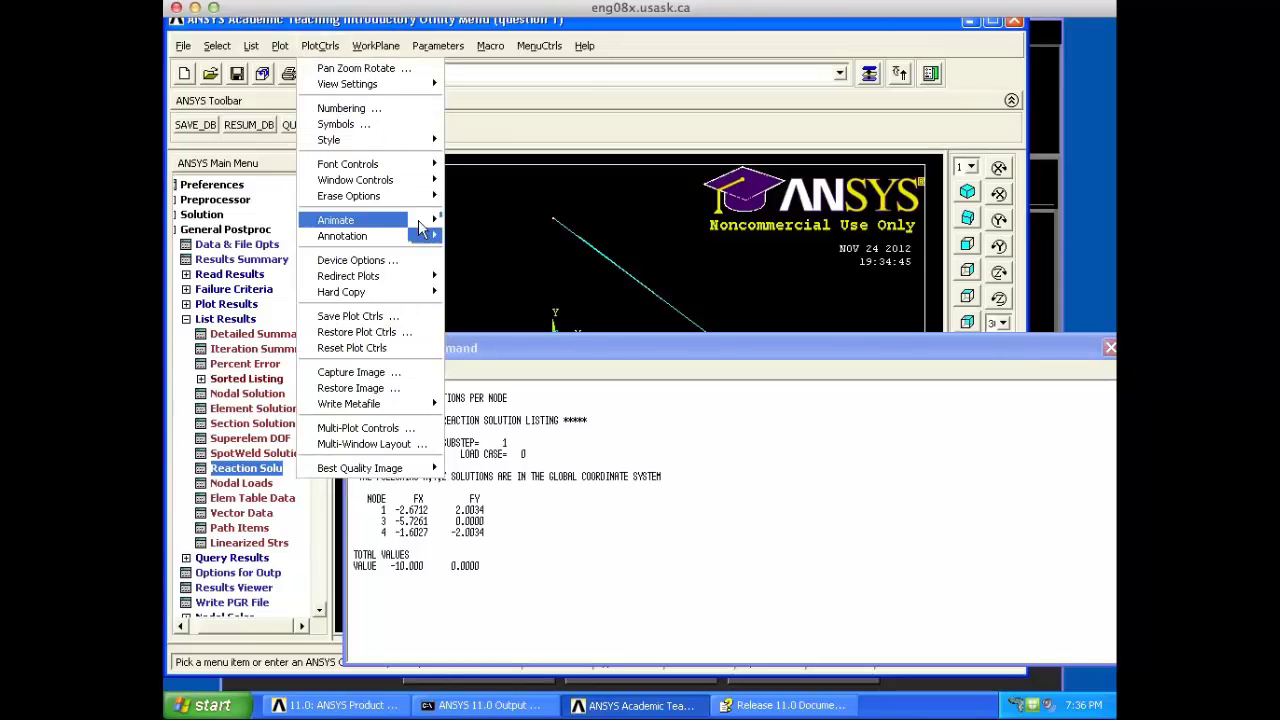
click(420, 108)
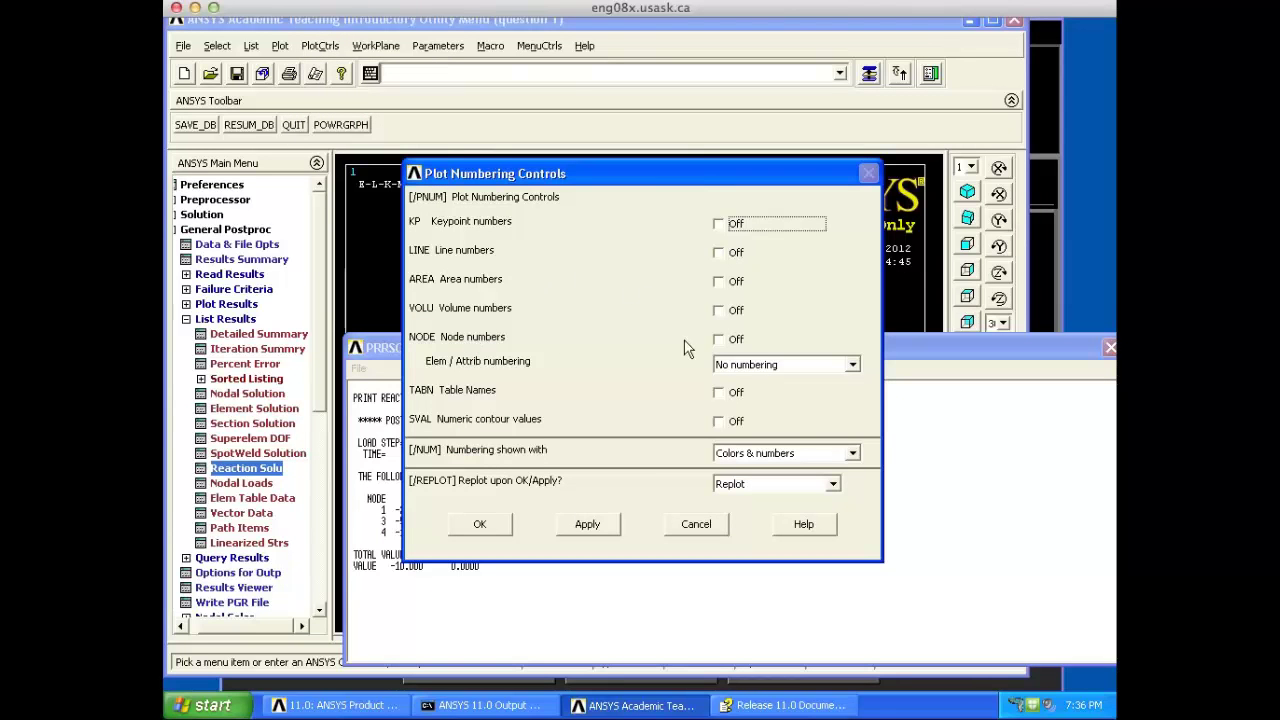
click(722, 341)
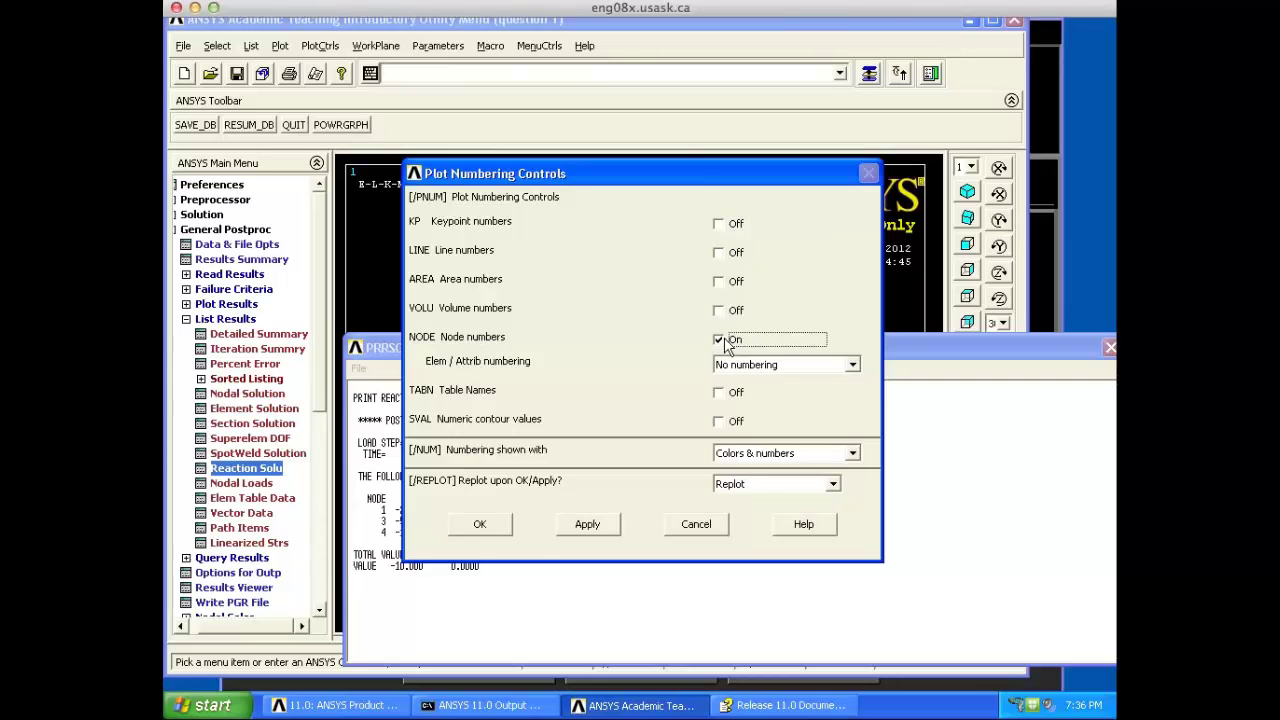
click(479, 524)
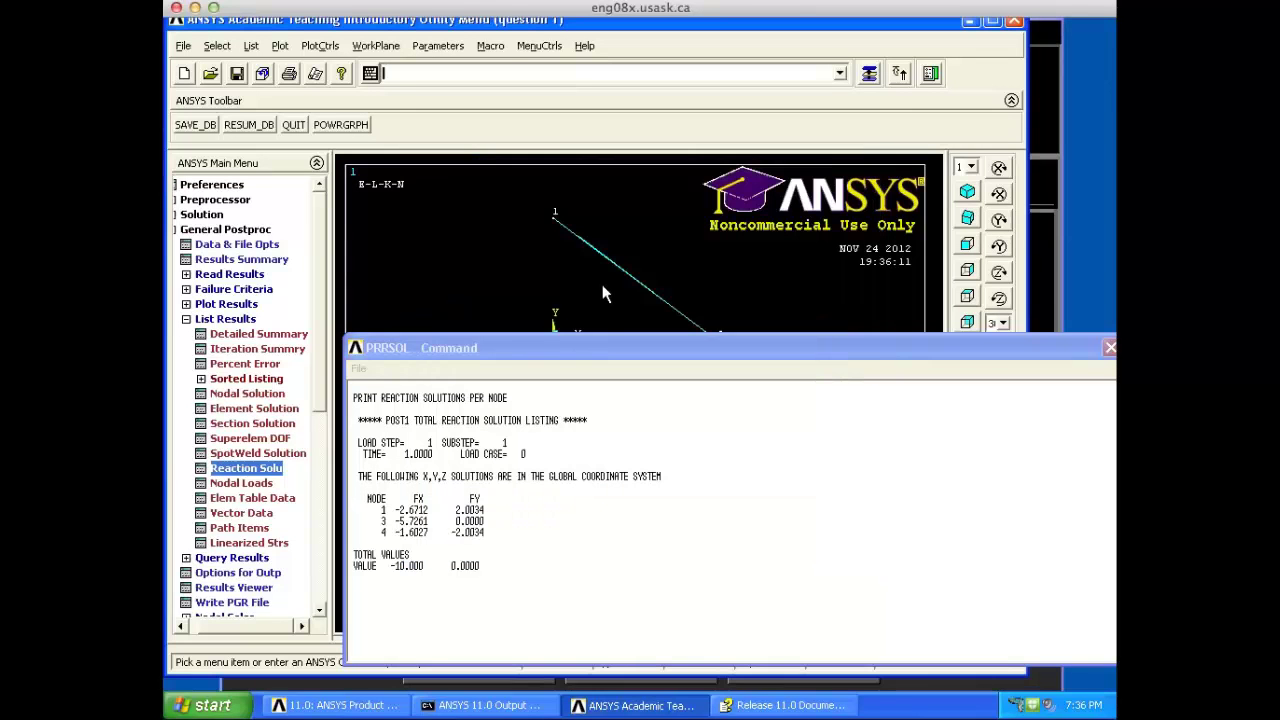
Step: Move the reaction listing clear of the node labels to compare them, and close it
drag(643, 376, 729, 463)
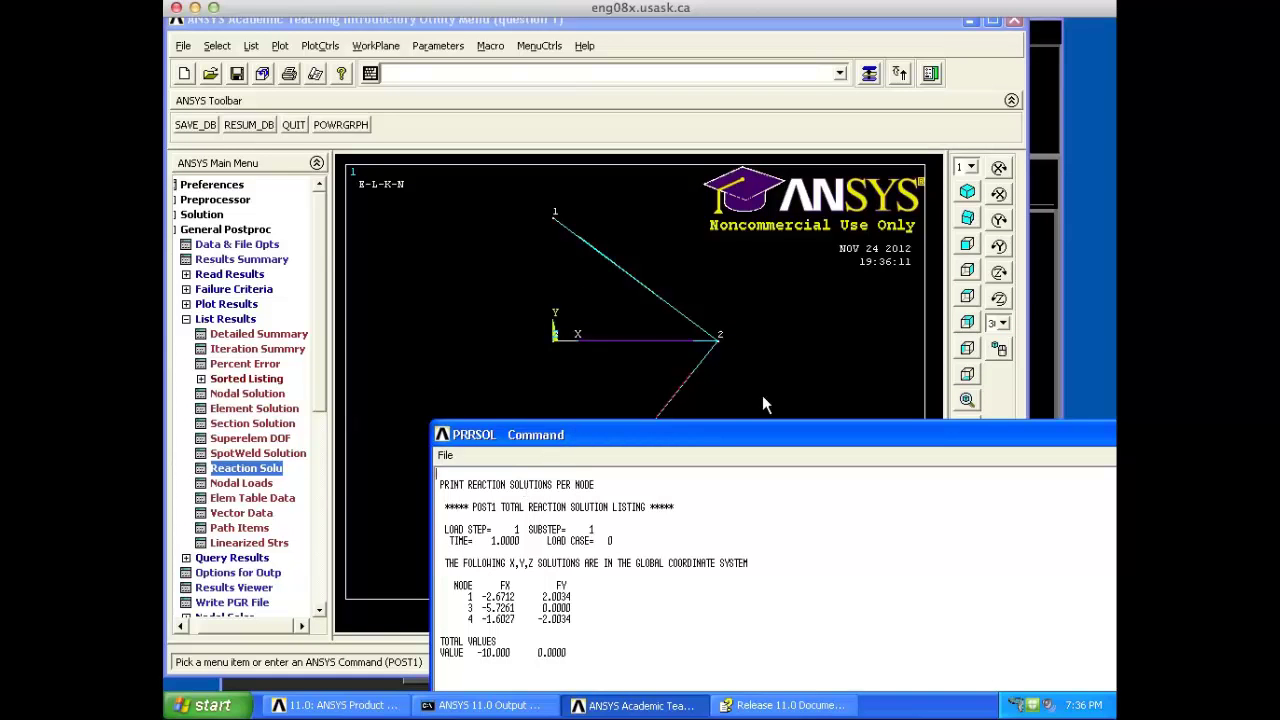
click(443, 435)
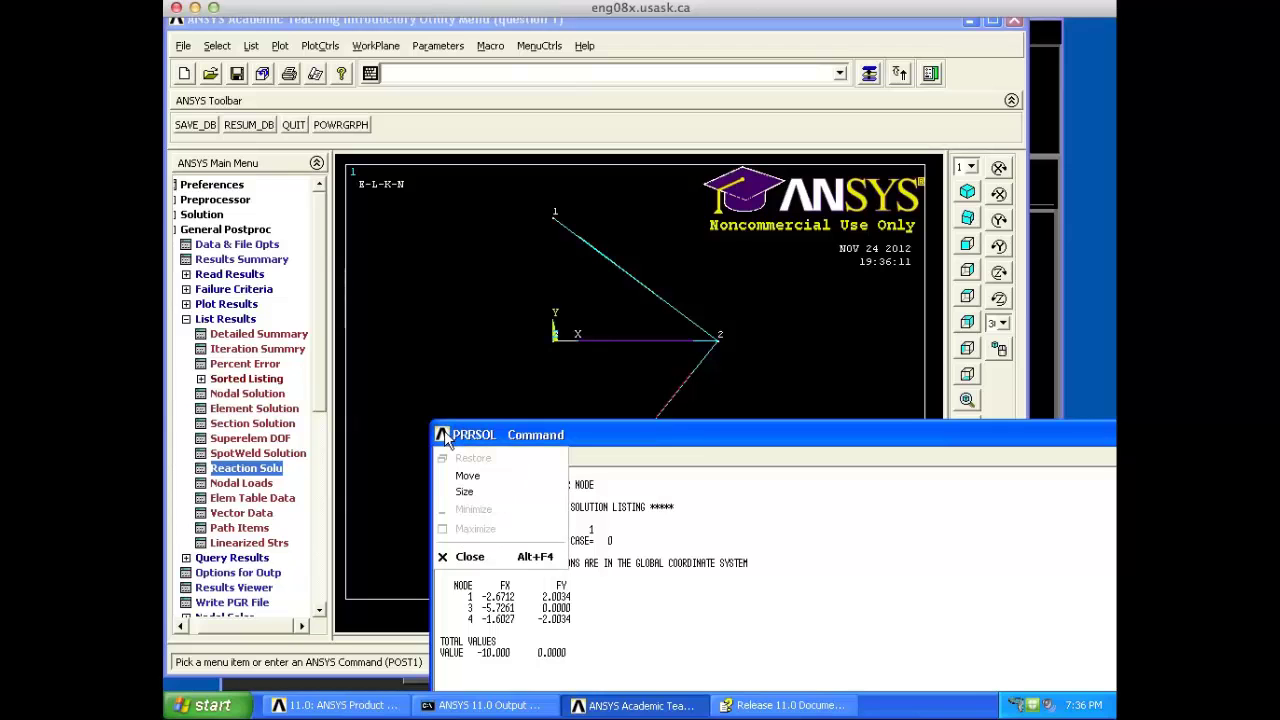
click(502, 560)
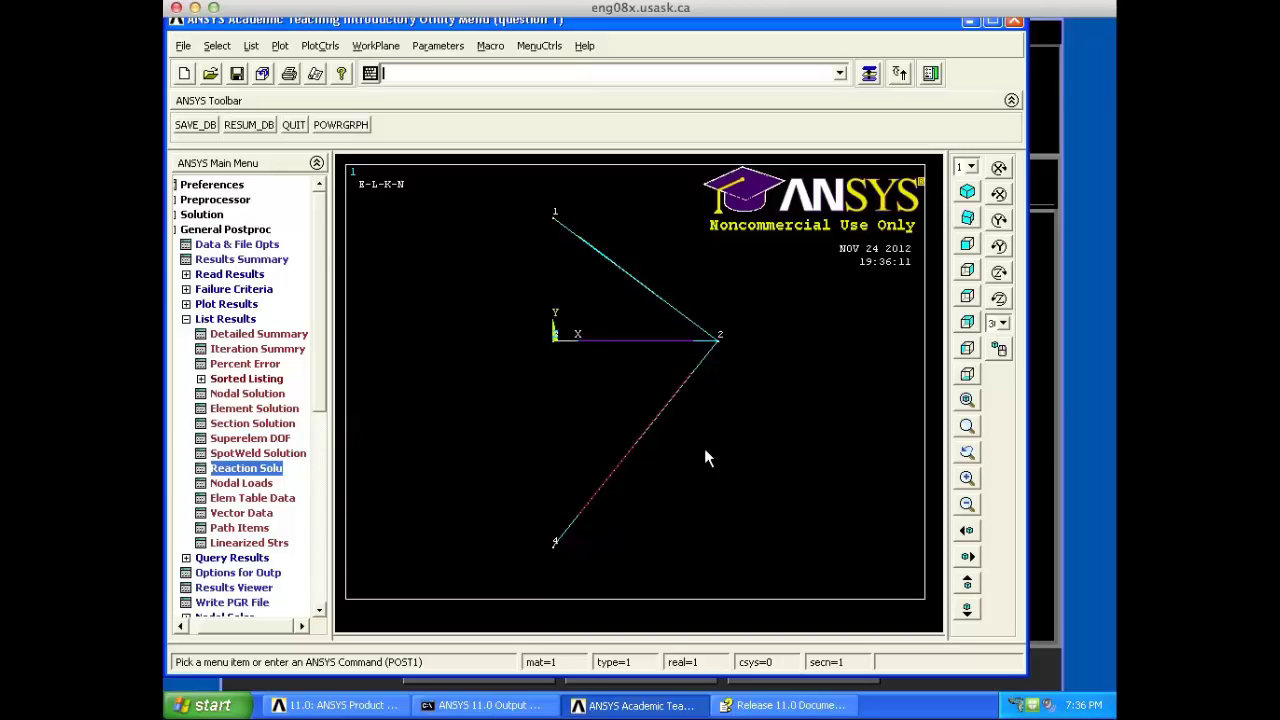
Step: Switch to the ANSYS documentation and look up the name for axial stress in the LINK1 Element Output Definitions table
click(753, 706)
scroll(725, 436, down, 10)
scroll(725, 436, up, 3)
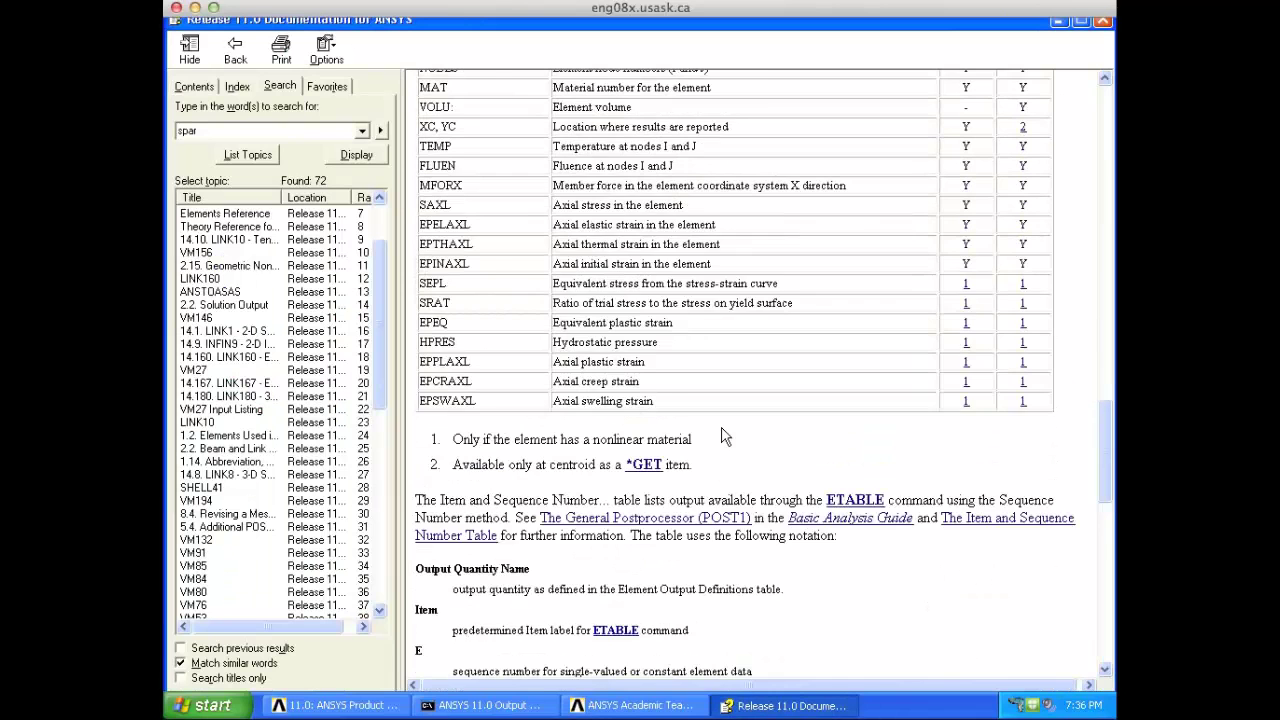
scroll(725, 436, up, 1)
scroll(725, 436, up, 1)
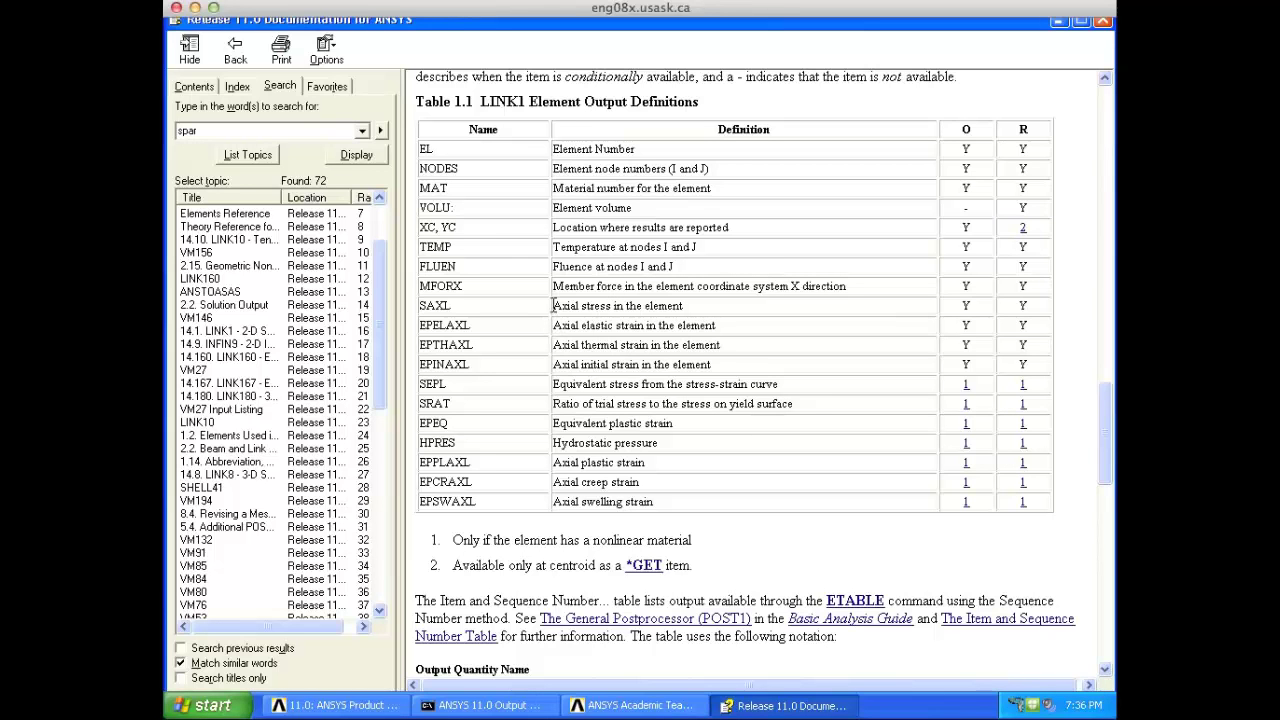
drag(555, 305, 652, 307)
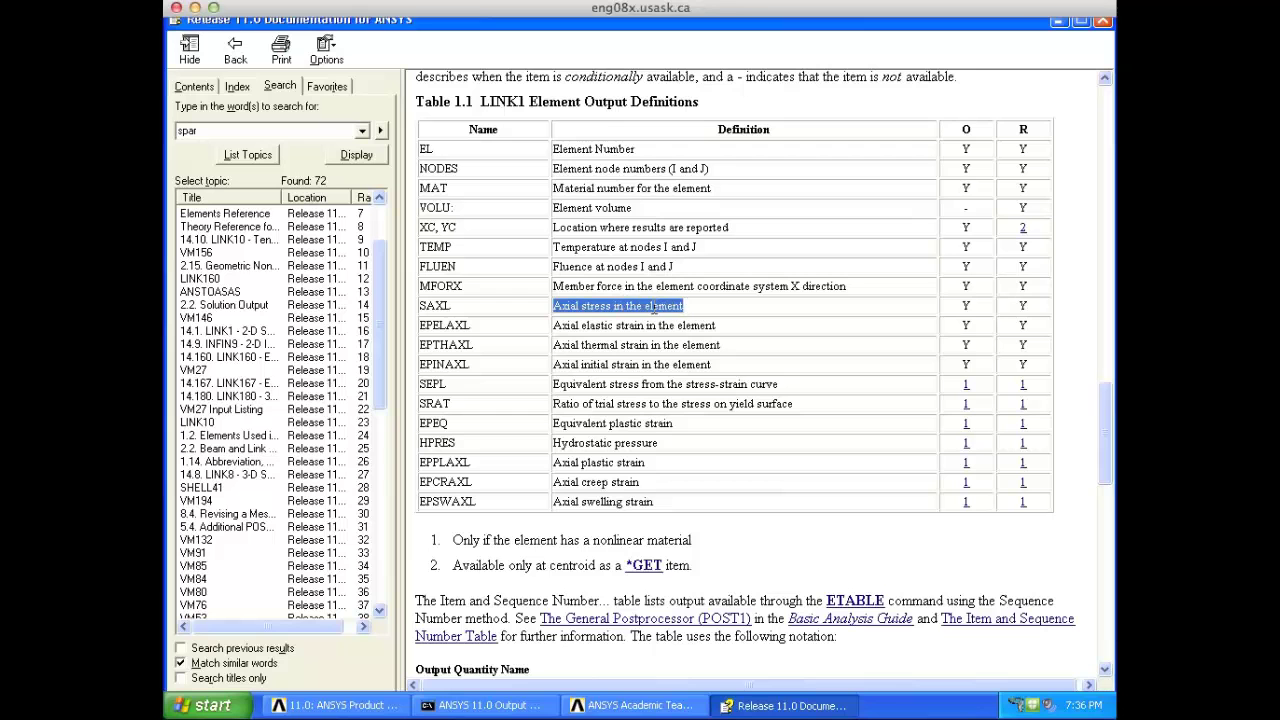
click(686, 318)
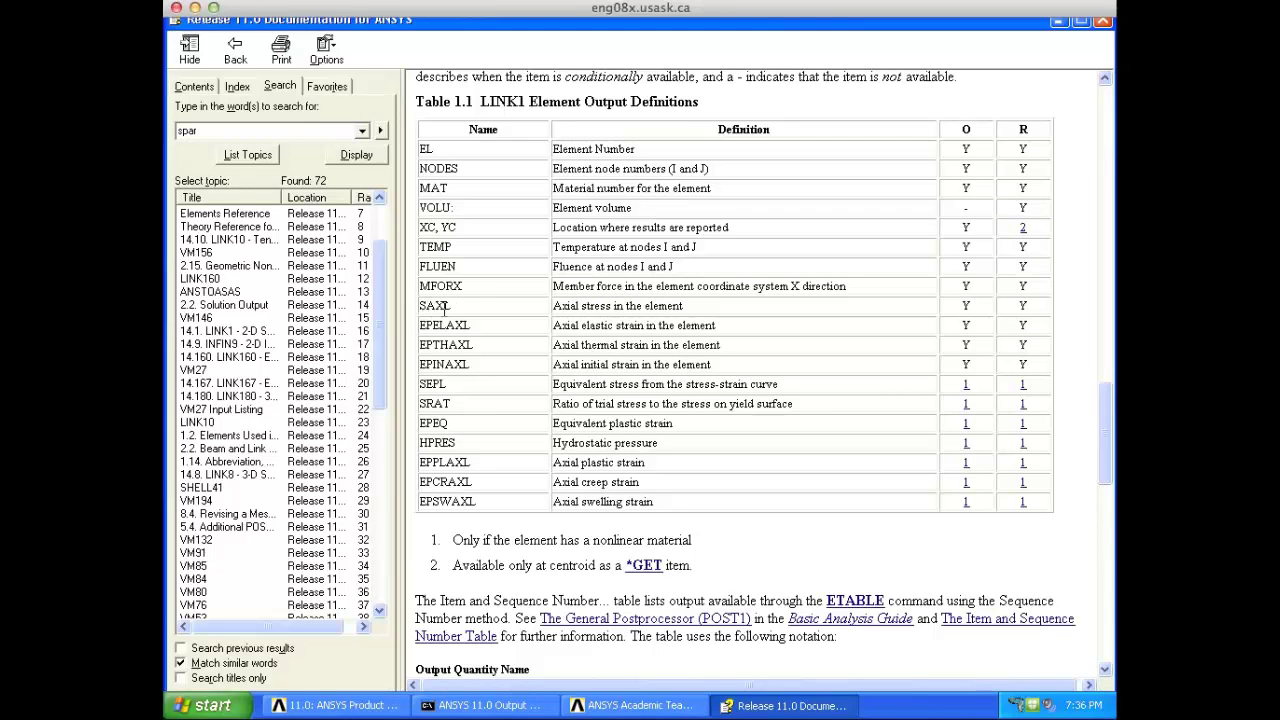
Step: Look up the item label and sequence number for SAXL in Table 1.2, LINK1 Item and Sequence Numbers
scroll(517, 338, down, 15)
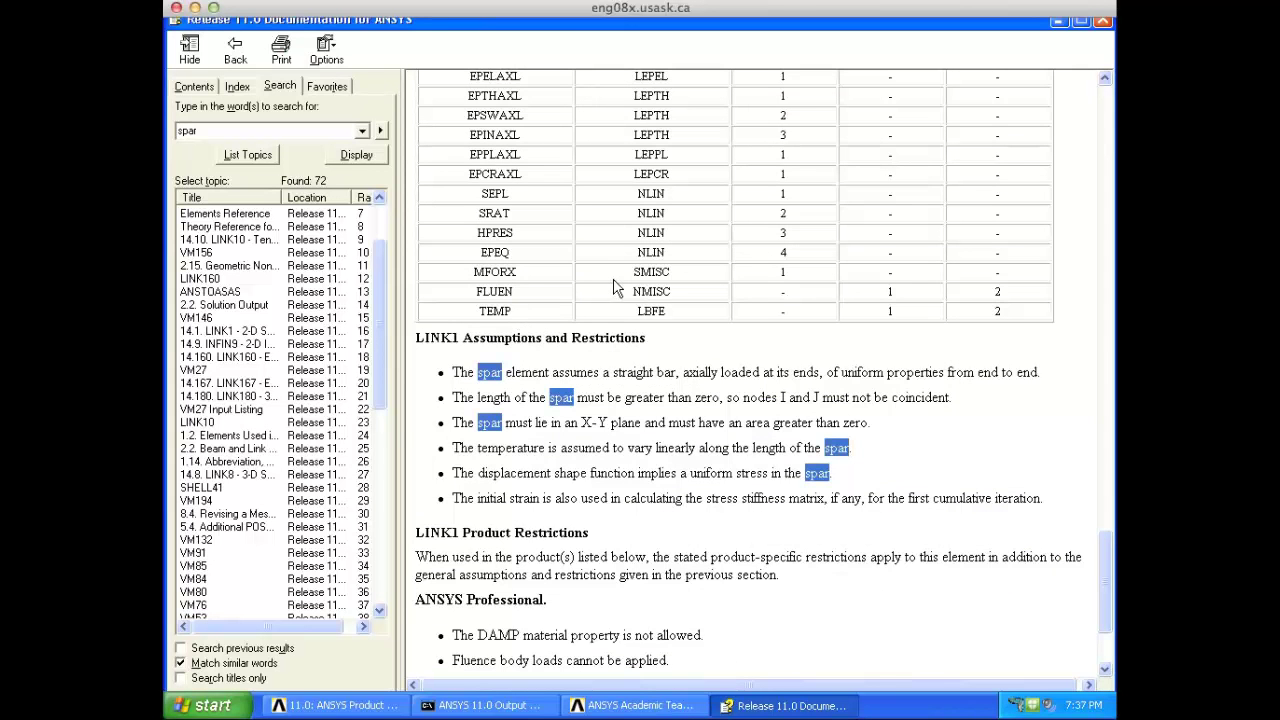
scroll(613, 281, up, 5)
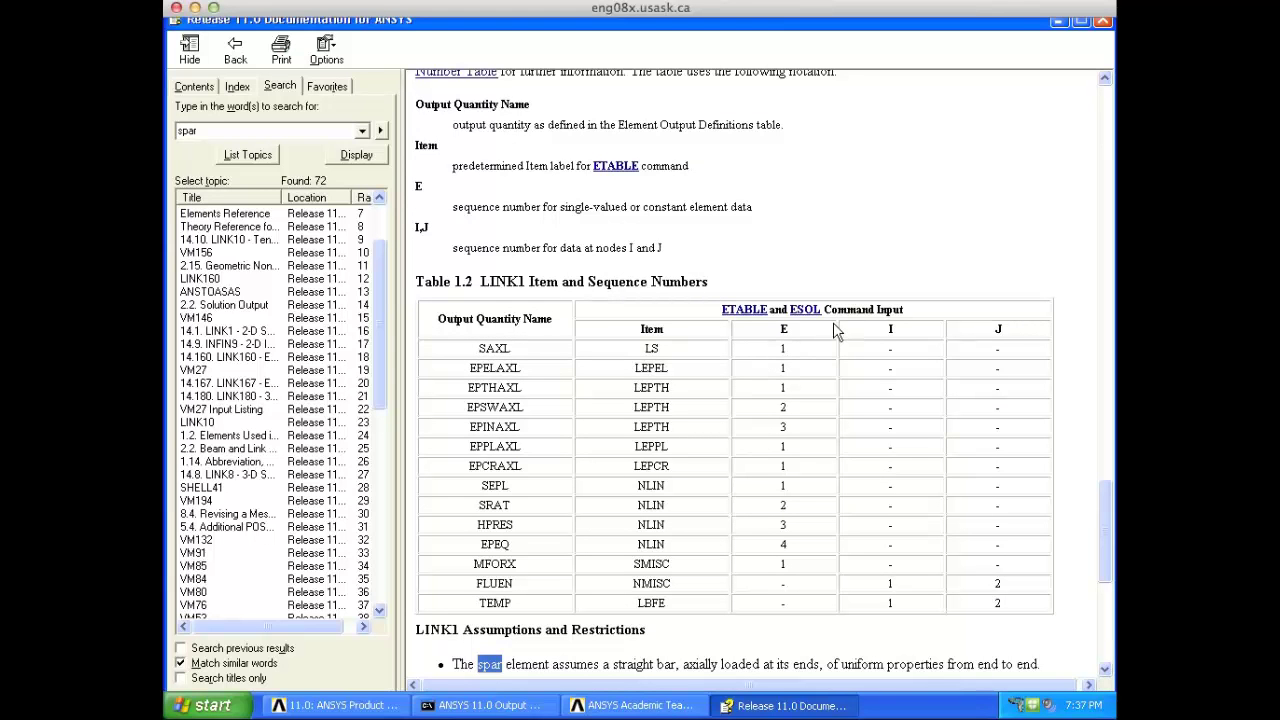
drag(631, 352, 706, 288)
click(603, 284)
click(706, 288)
drag(477, 347, 557, 347)
drag(696, 354, 758, 350)
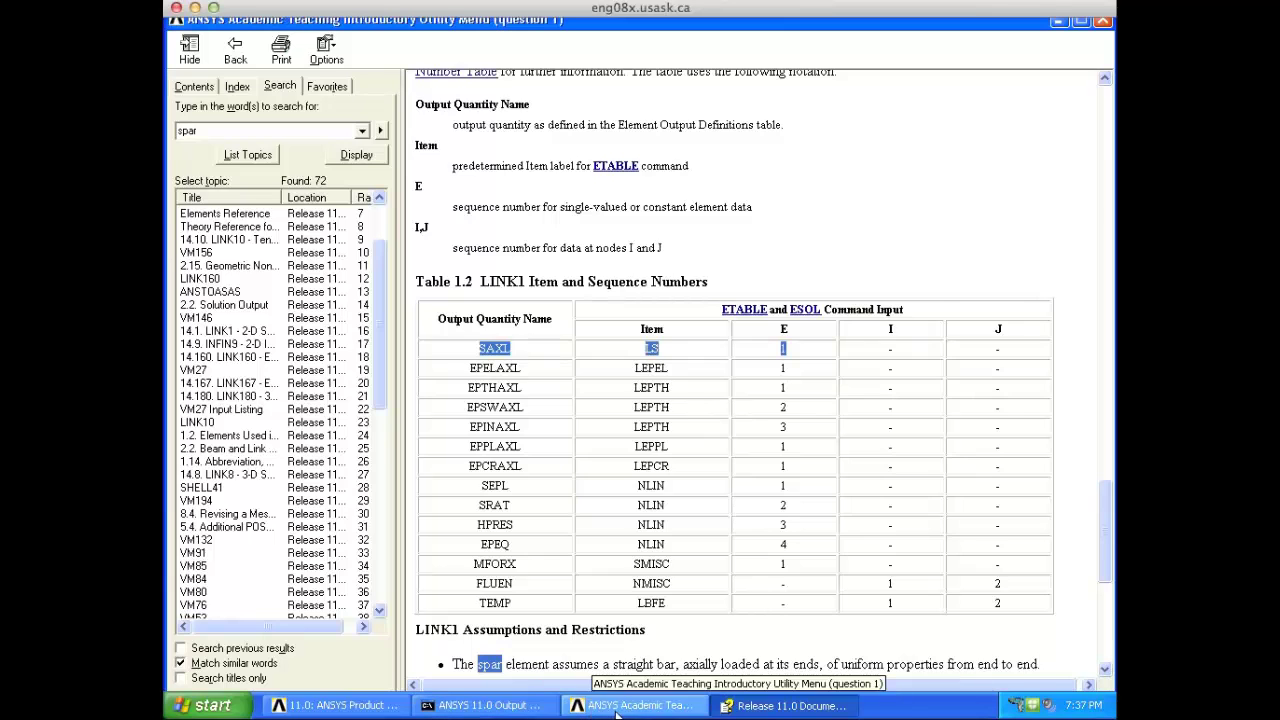
Step: Switch back to ANSYS and add an element table item with the user label SAXL, checking the label against the documentation
click(616, 710)
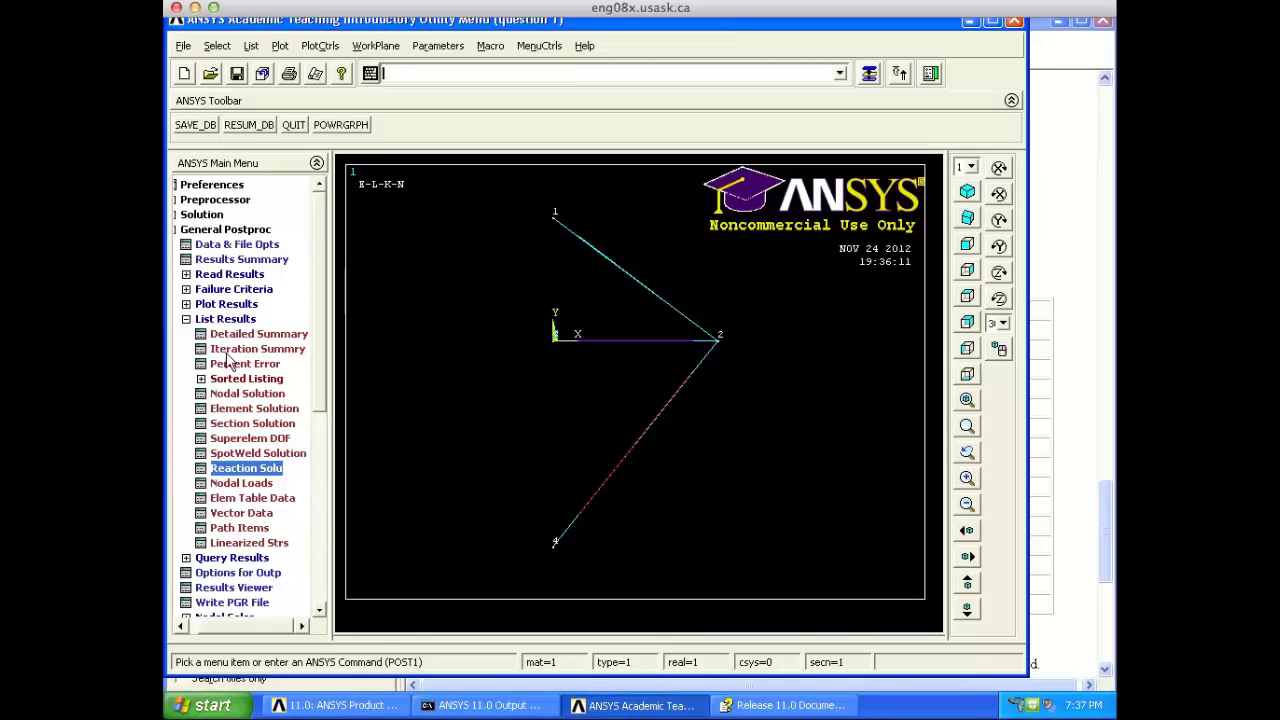
click(186, 319)
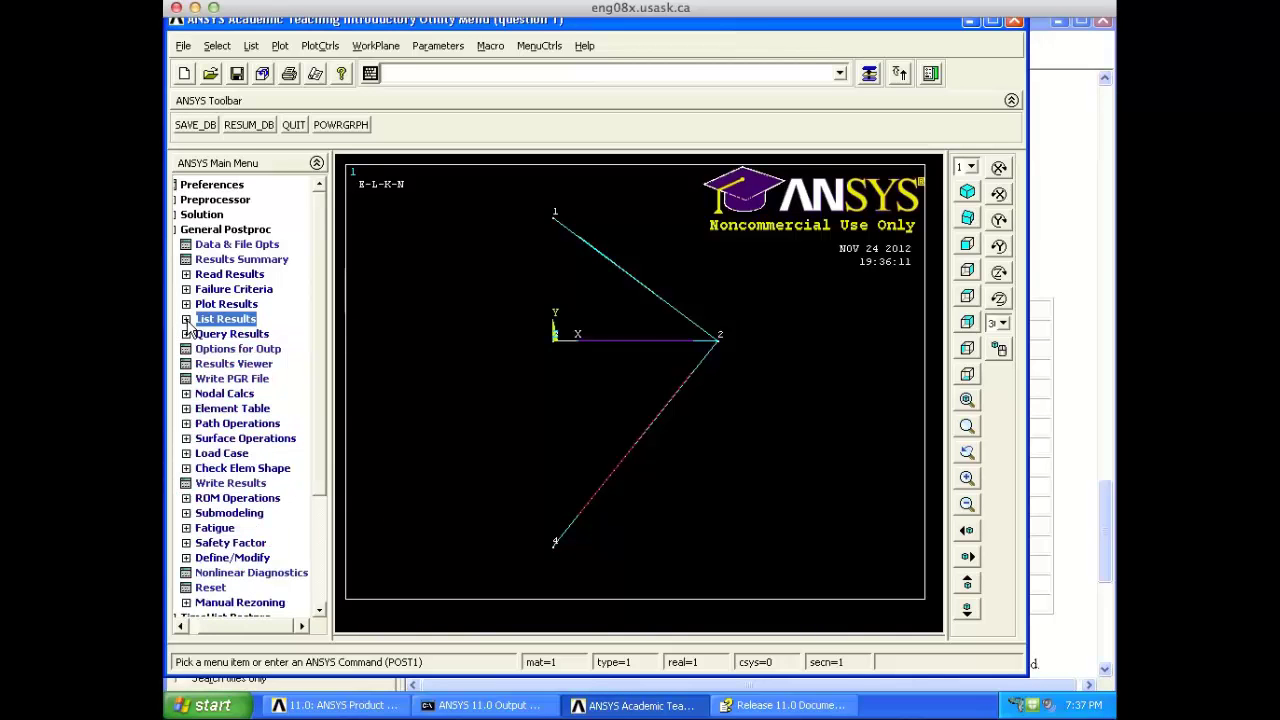
click(231, 410)
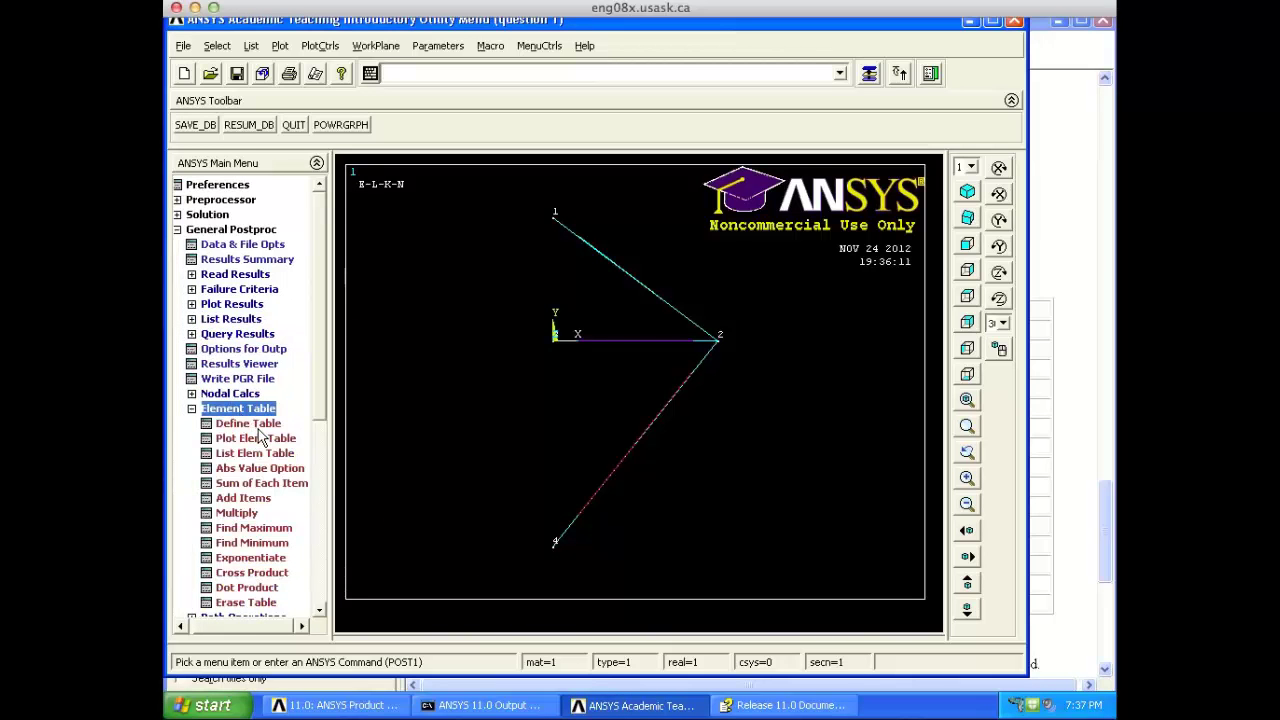
click(258, 426)
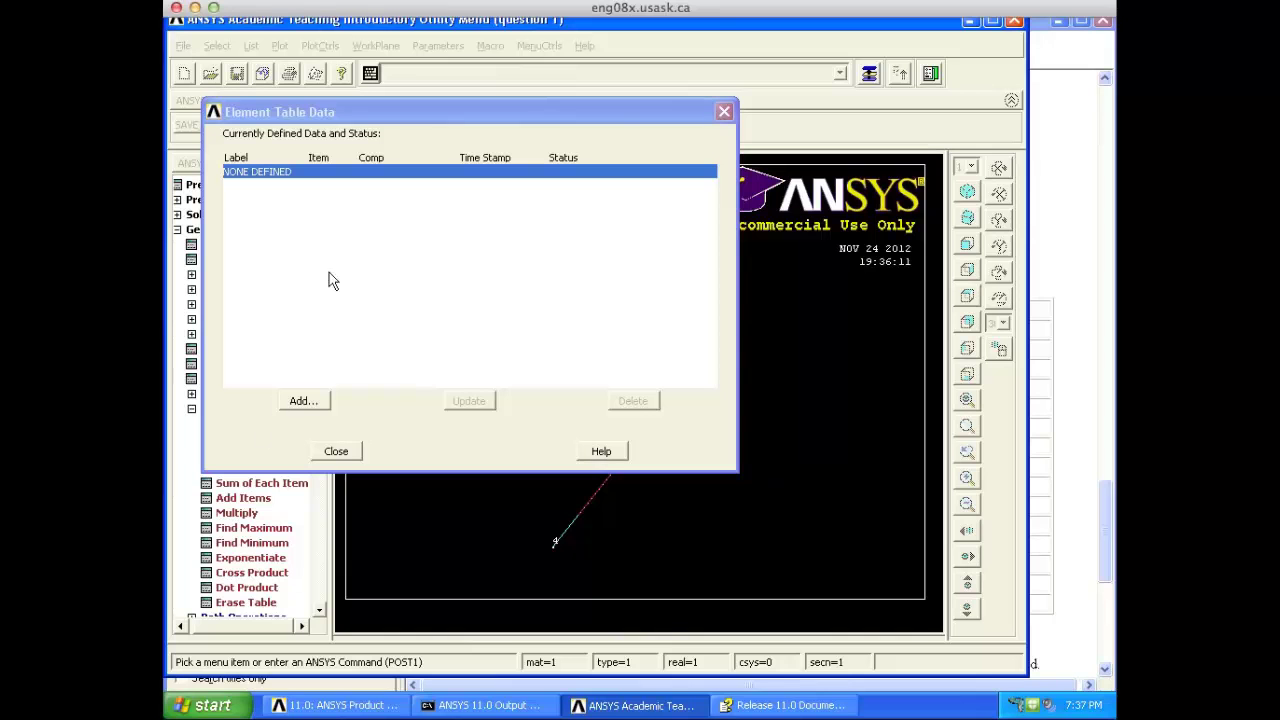
click(302, 401)
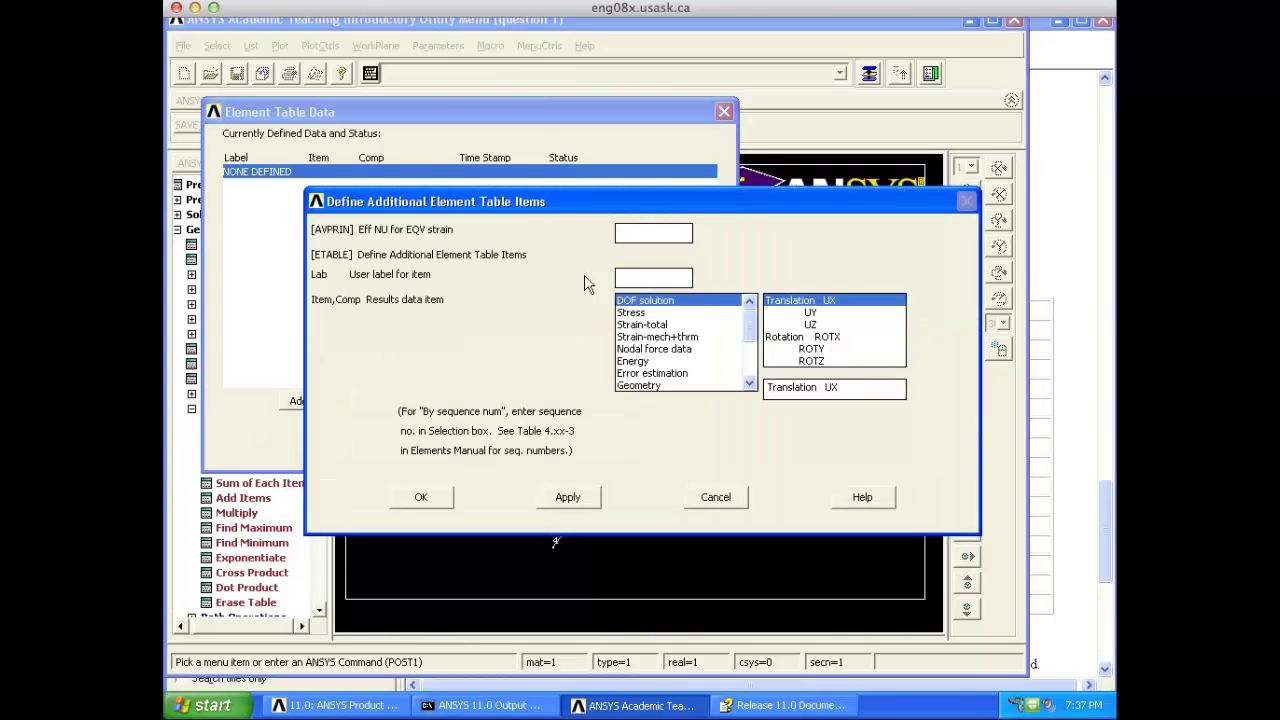
click(635, 277)
click(820, 706)
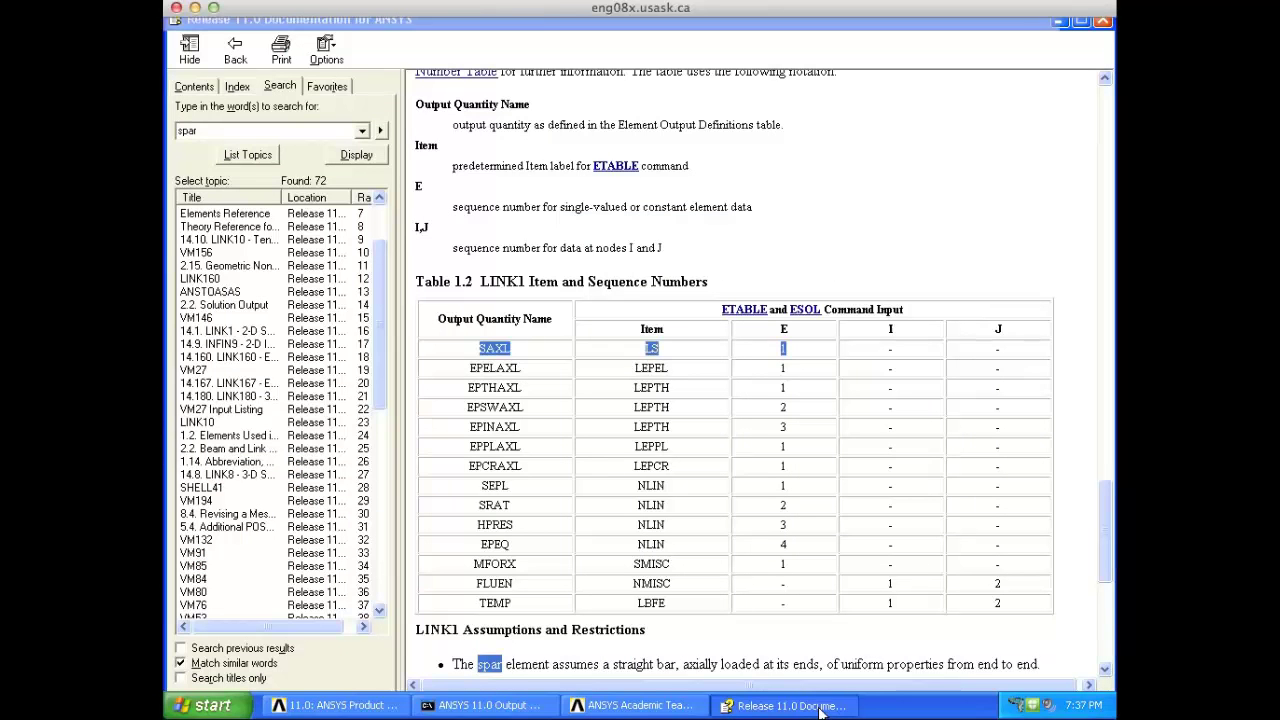
click(820, 706)
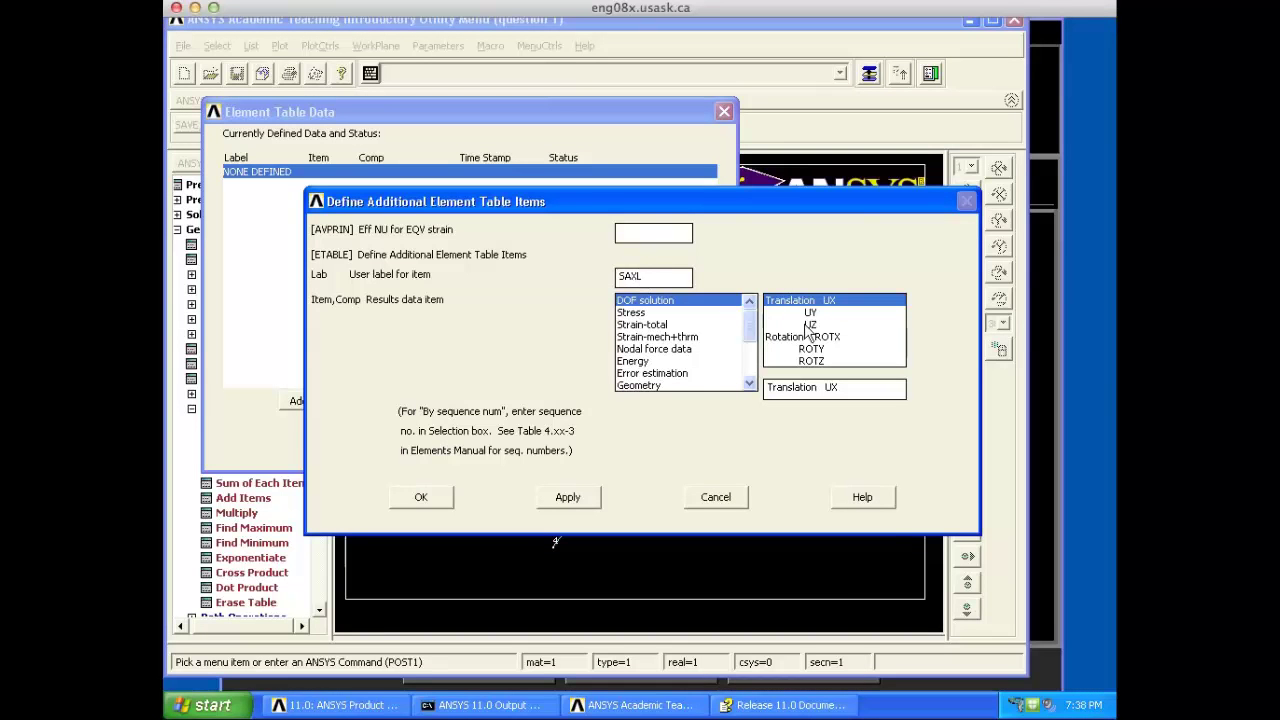
Step: Choose By sequence num with the LS component as the results data for the SAXL item
click(749, 384)
click(749, 384)
click(749, 384)
click(749, 384)
click(749, 384)
click(749, 384)
click(749, 384)
click(749, 384)
click(693, 375)
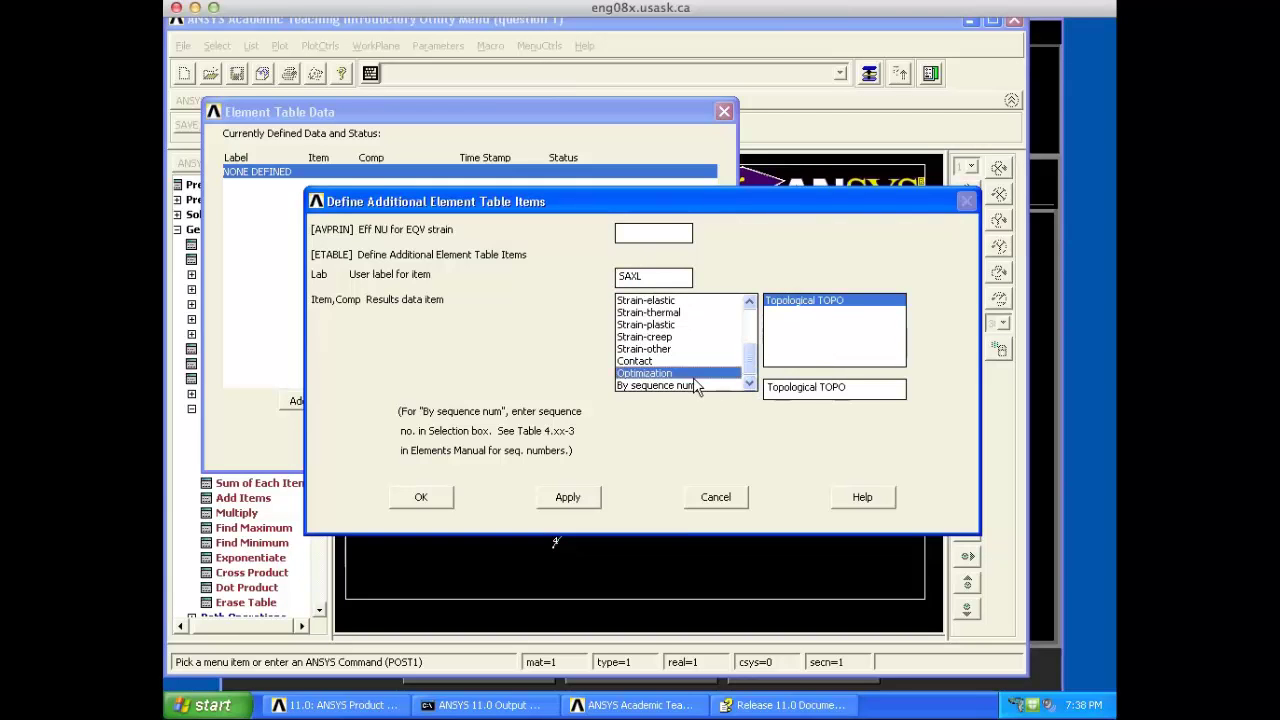
click(700, 386)
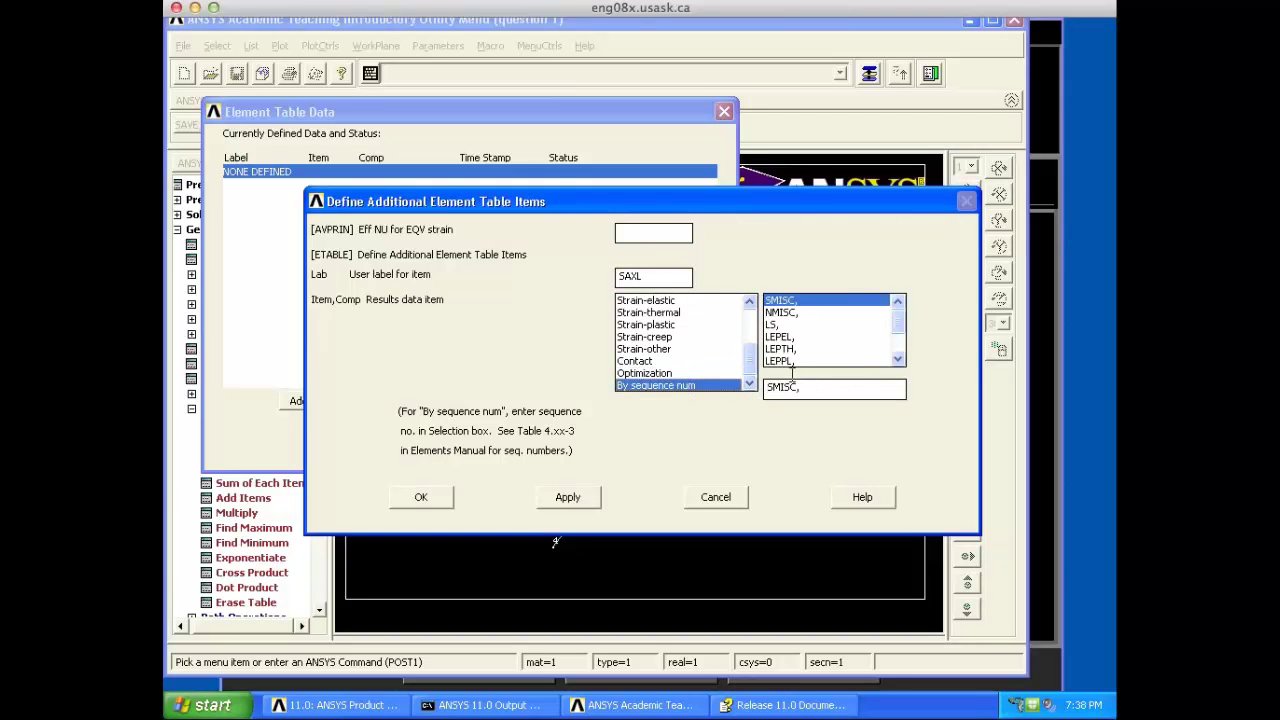
click(786, 325)
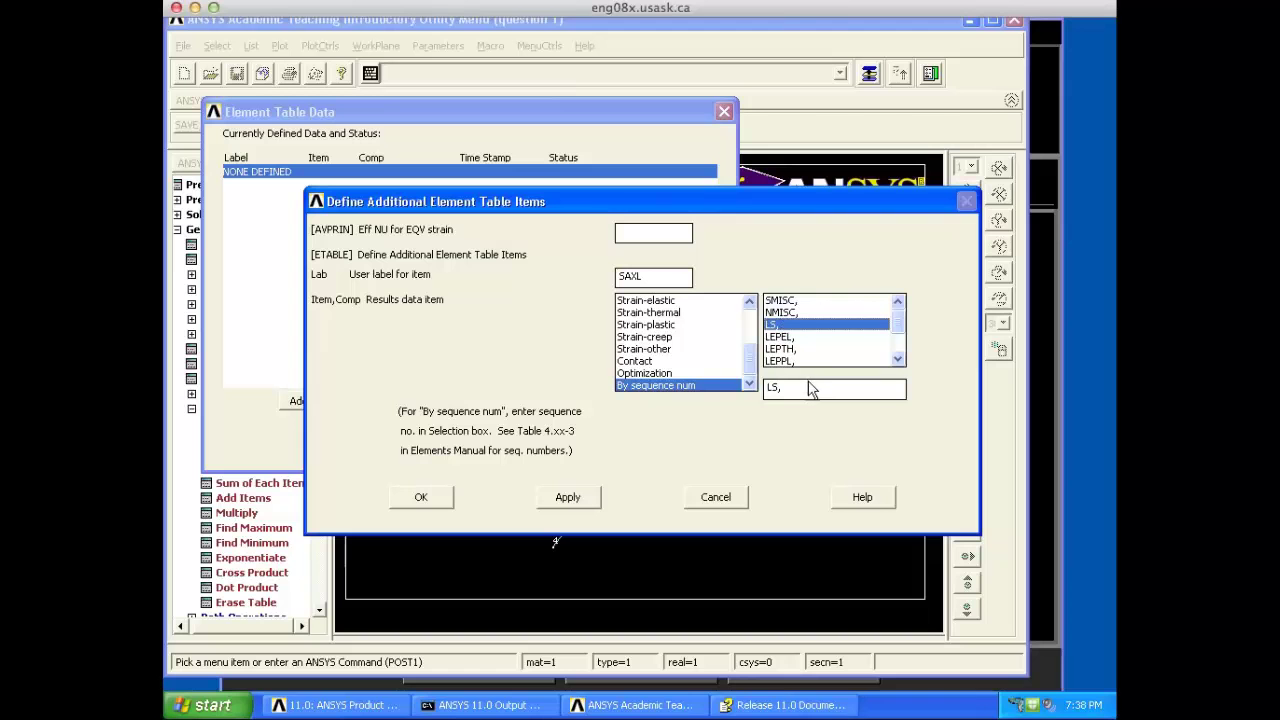
Step: Check the sequence number in the documentation, complete the SAXL entry as LS, 1, and close the element table data
click(785, 705)
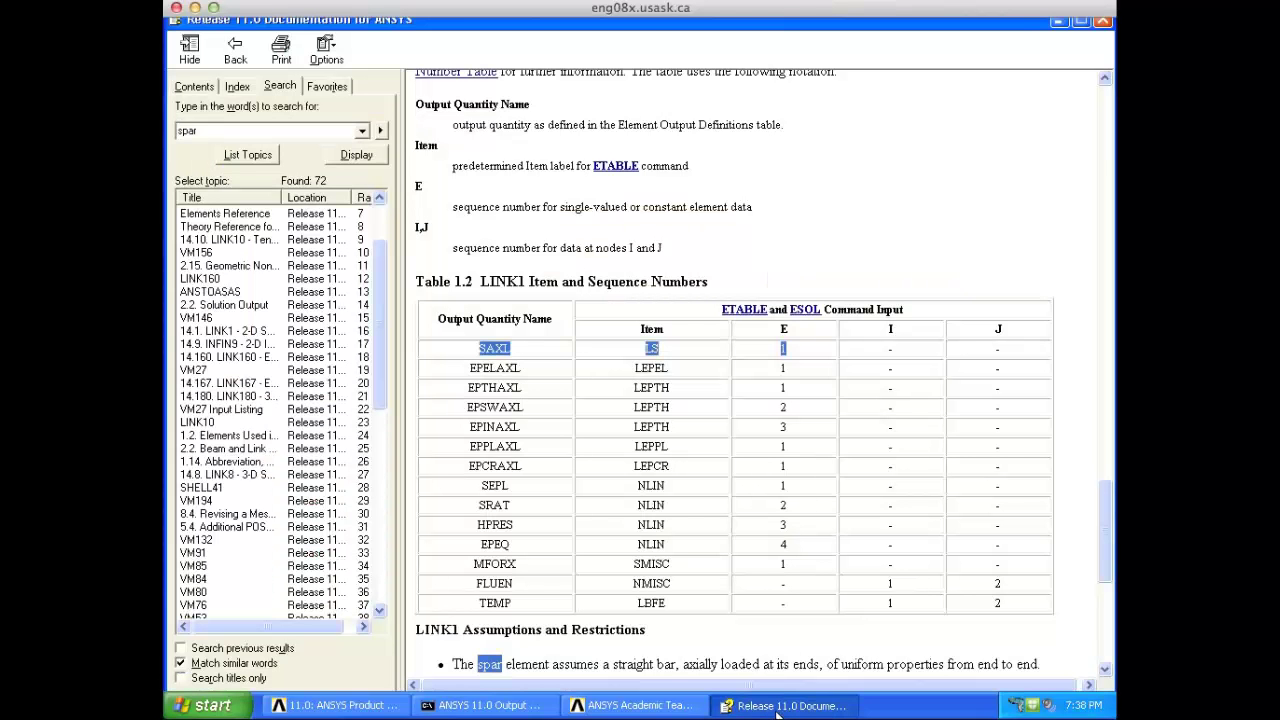
click(789, 705)
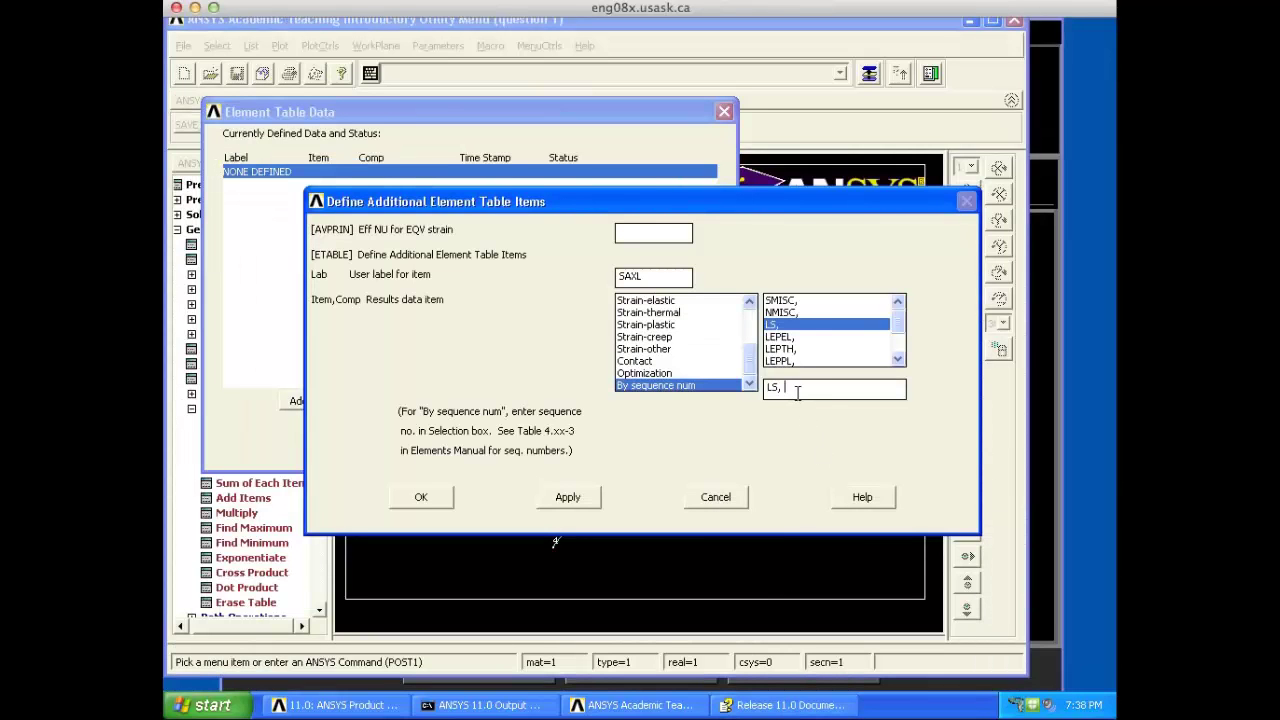
click(797, 392)
text(1)
click(438, 499)
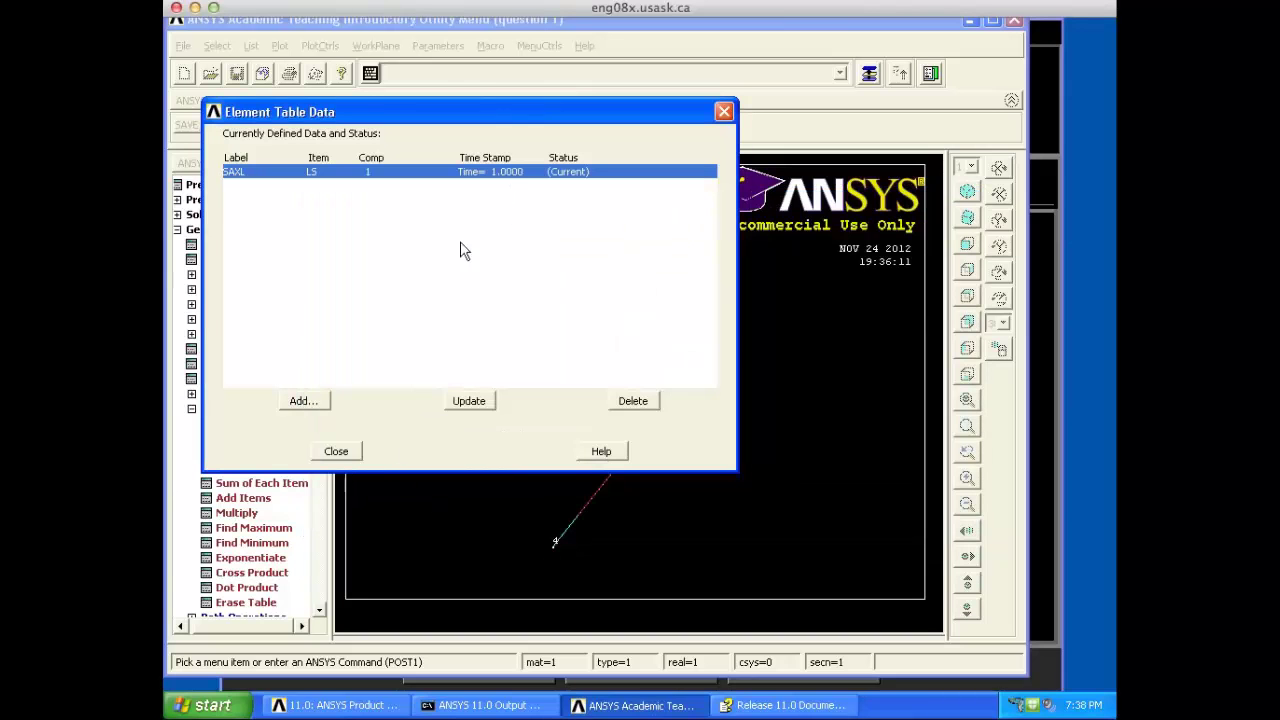
click(337, 451)
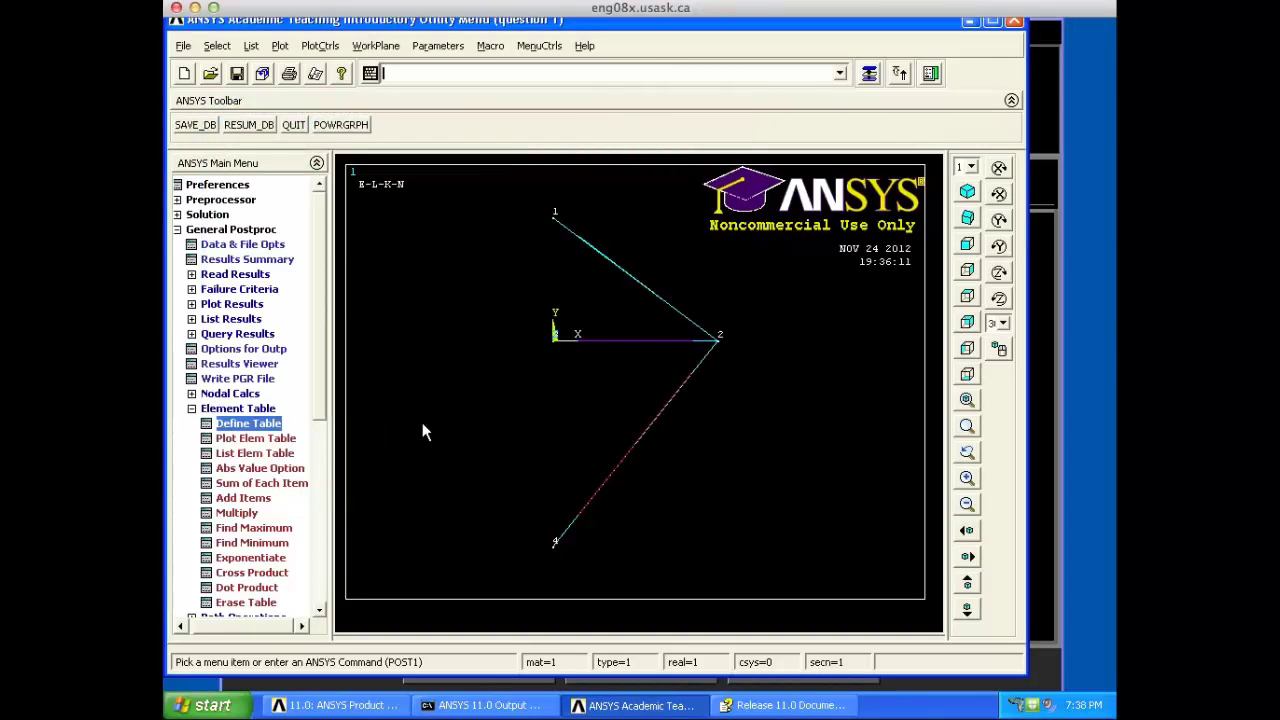
Step: List the element table data for SAXL and move the listing window clear of the truss plot
click(276, 458)
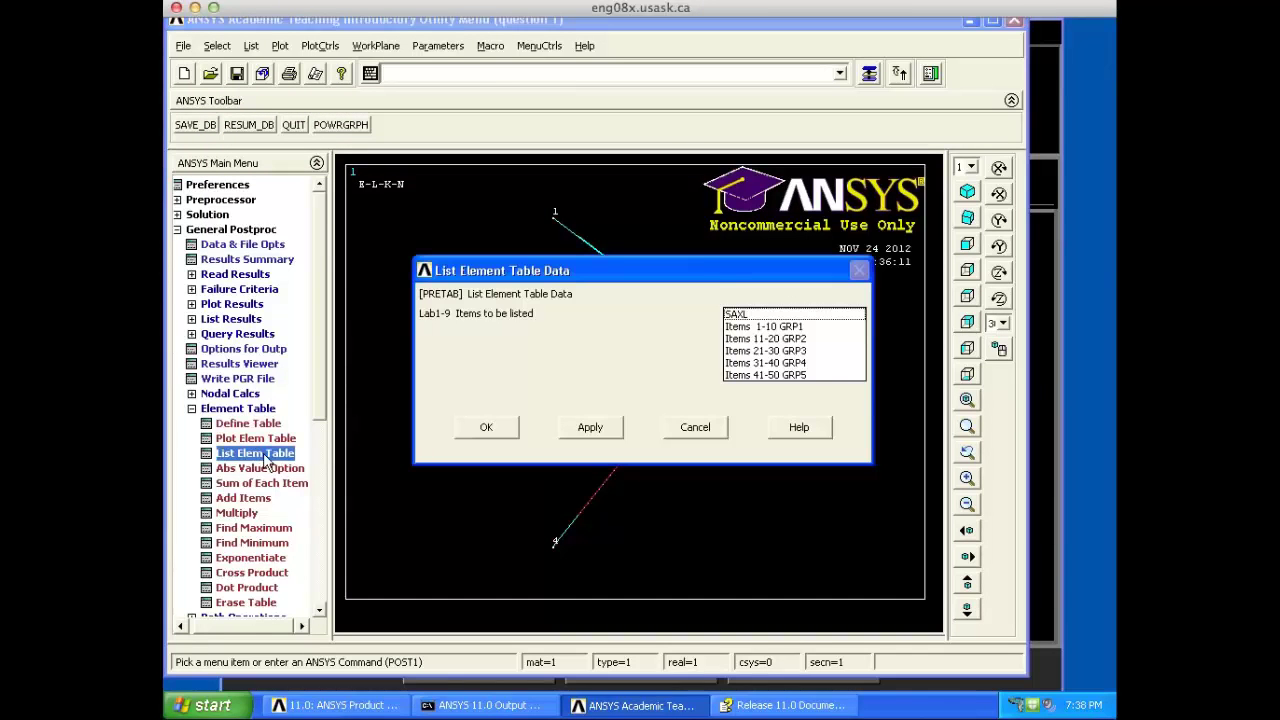
click(752, 315)
click(486, 427)
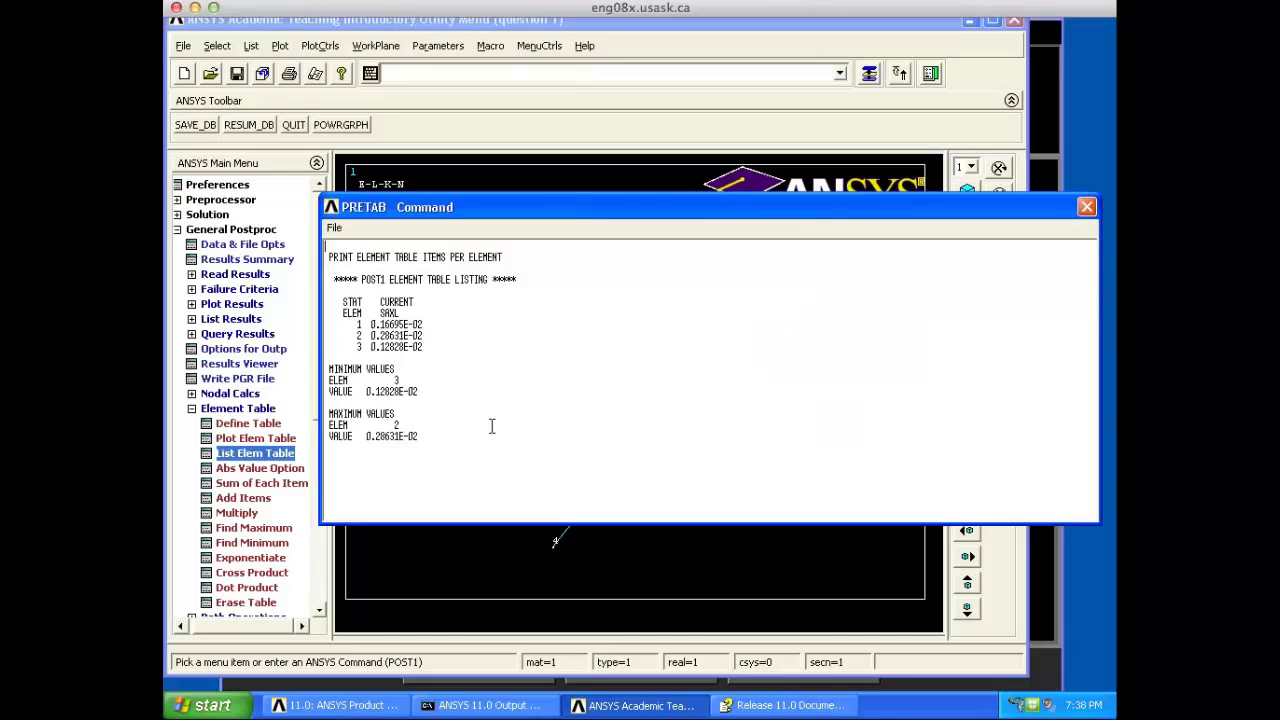
drag(614, 207, 904, 317)
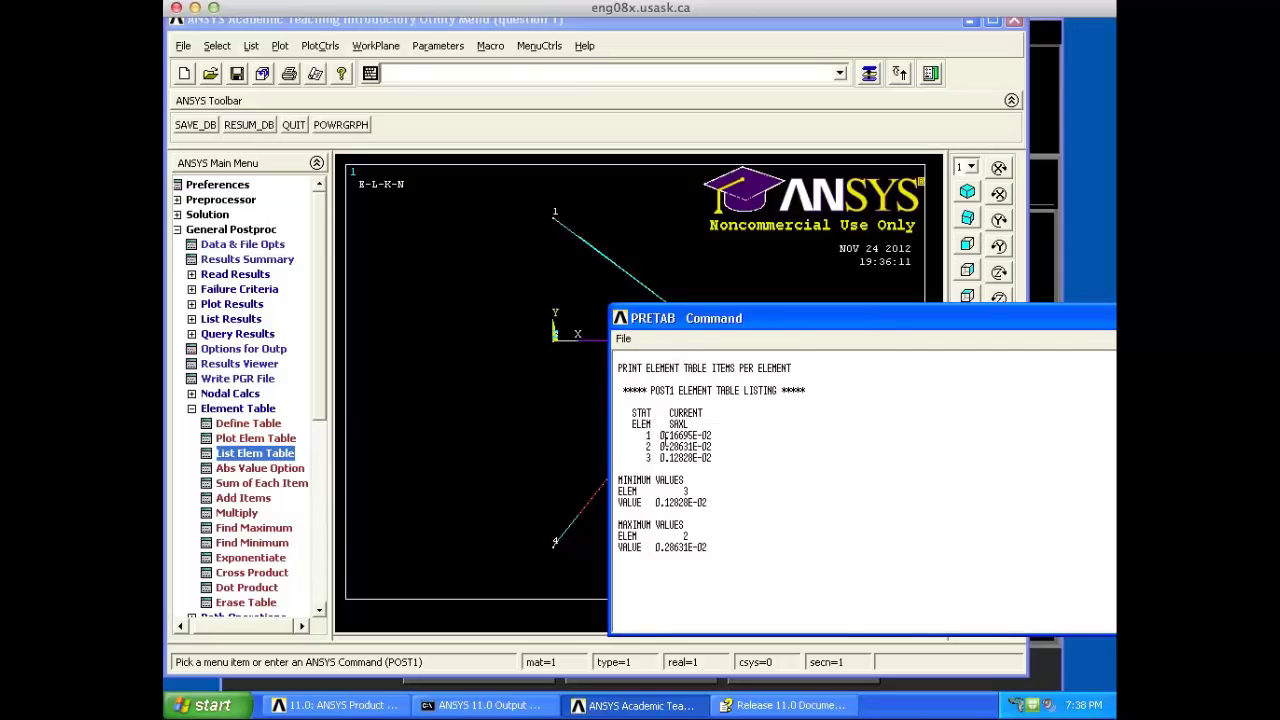
drag(776, 315, 914, 322)
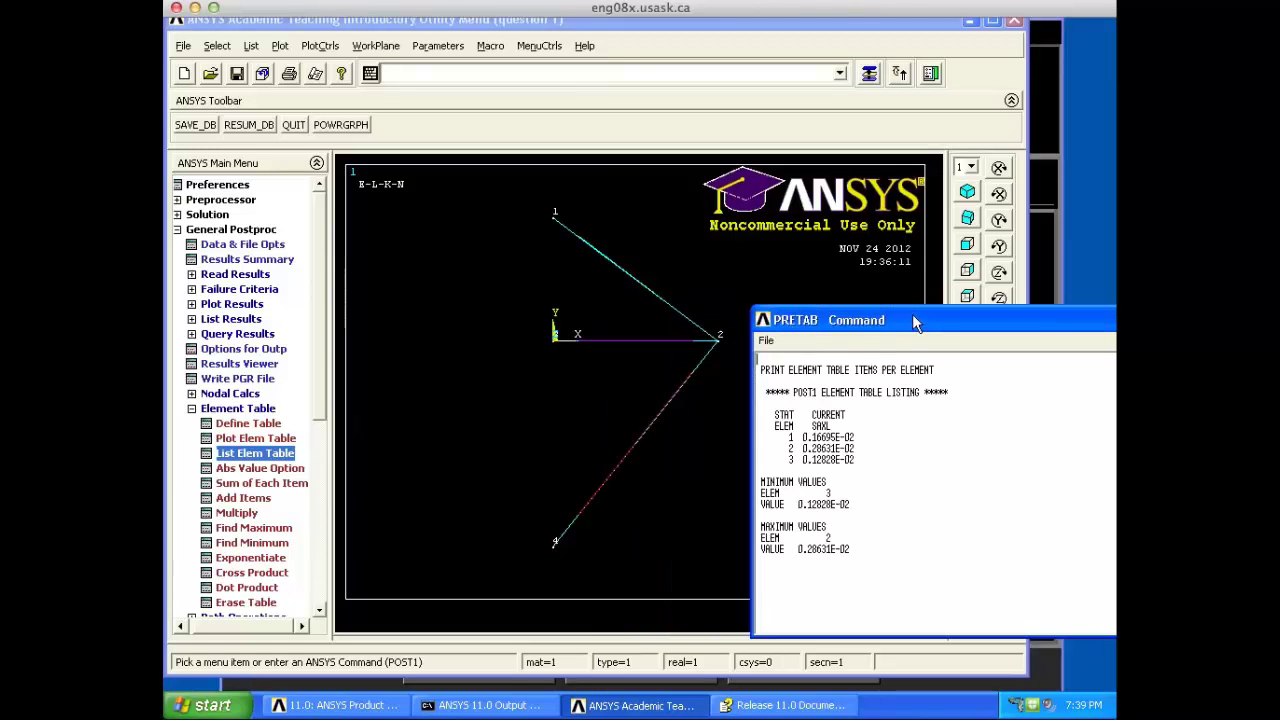
Step: Plot the elements of the truss in the graphics window
click(320, 46)
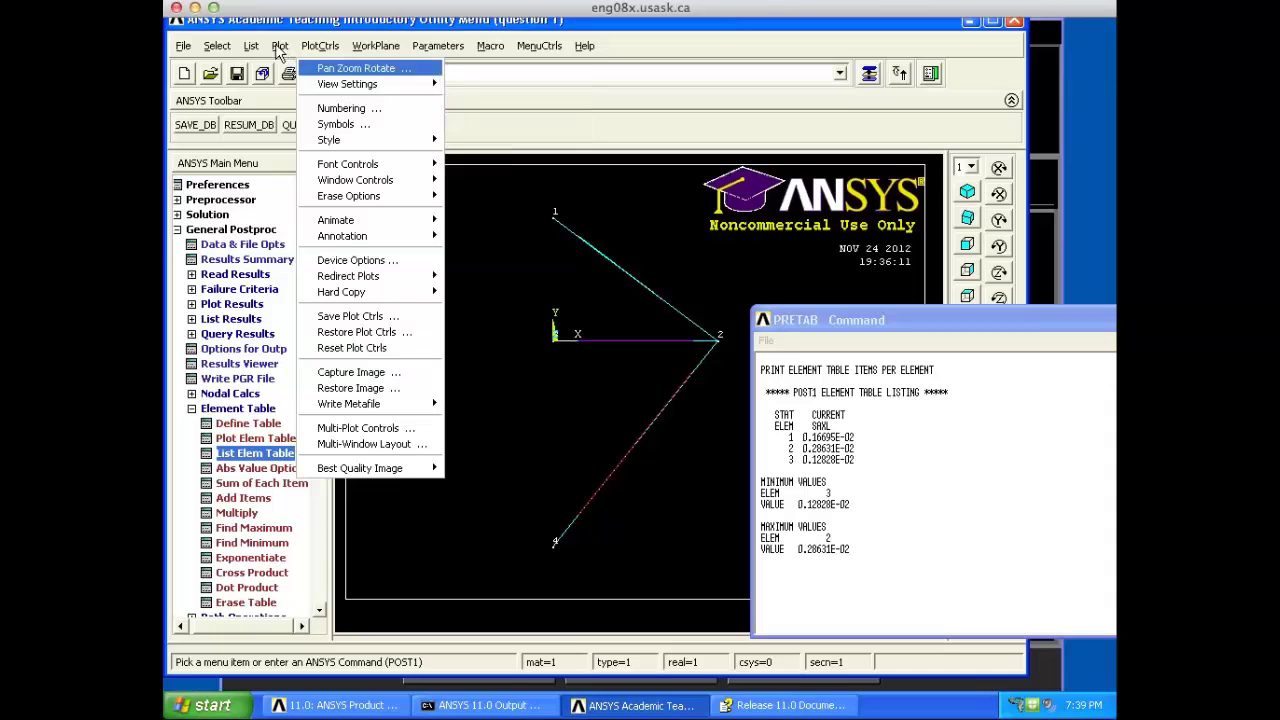
mouse_move(280, 50)
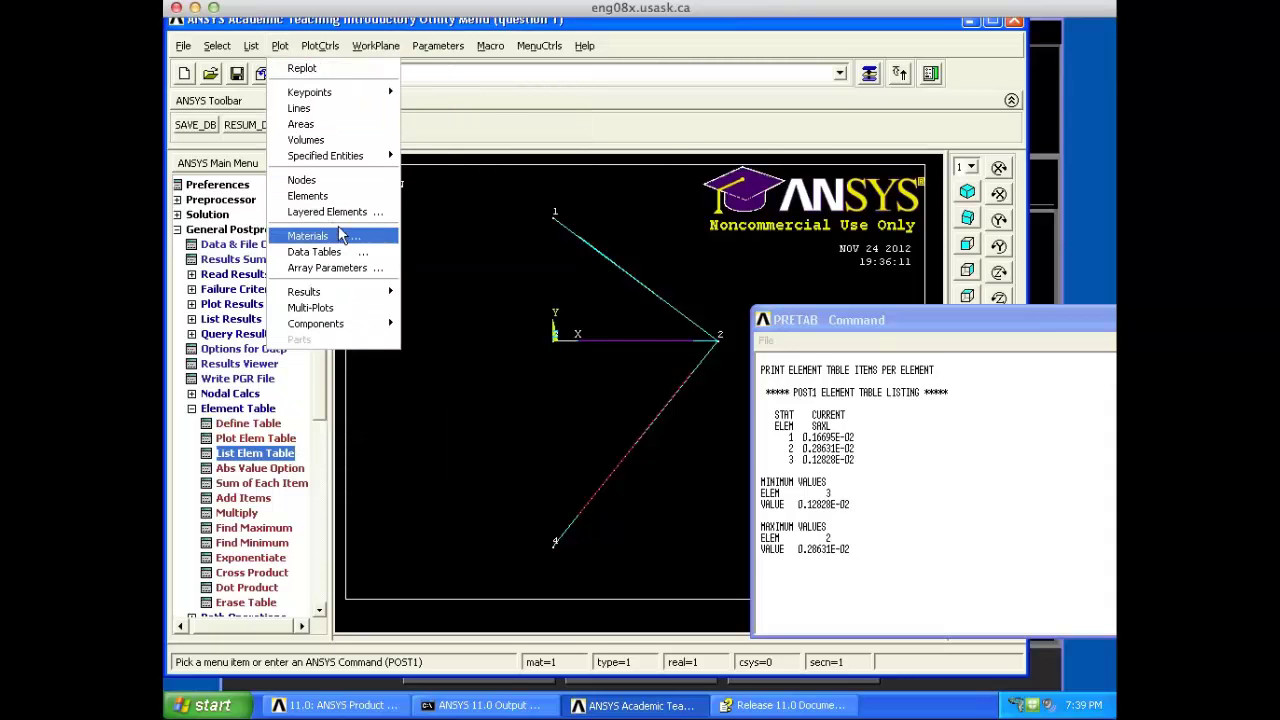
click(316, 197)
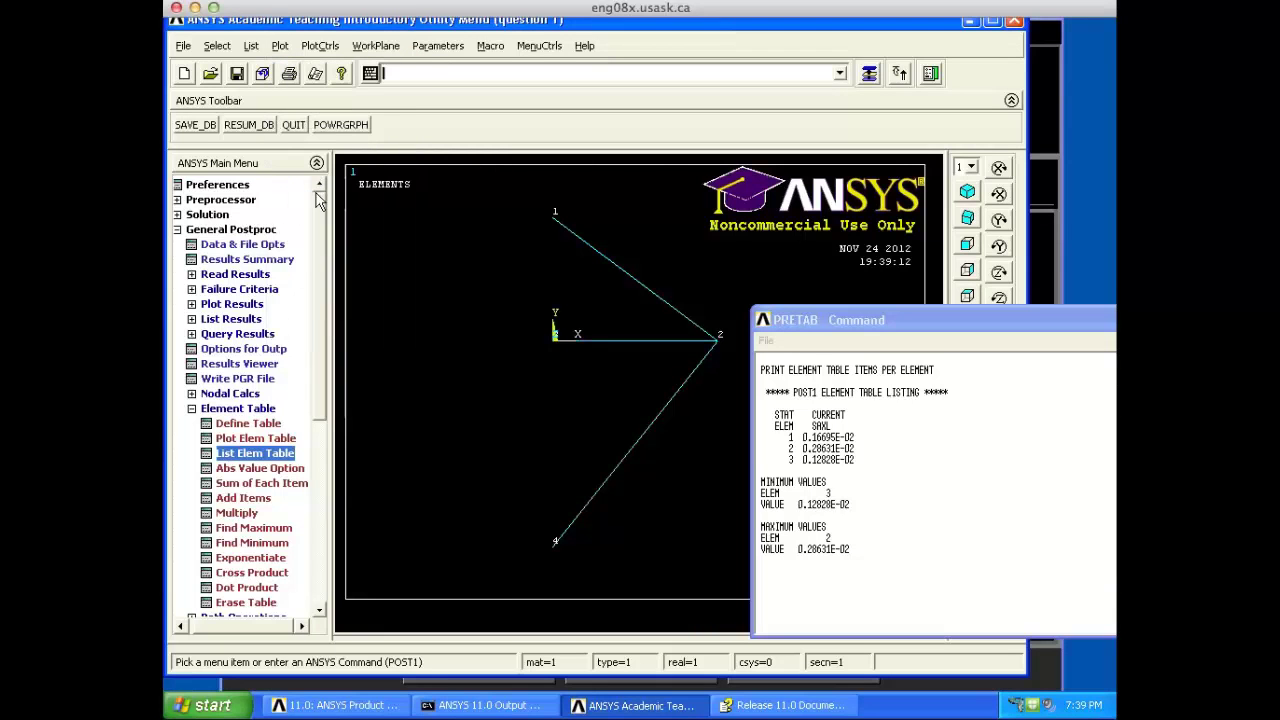
Step: Set the plot's element/attribute numbering to Element numbers and replot the truss
click(322, 46)
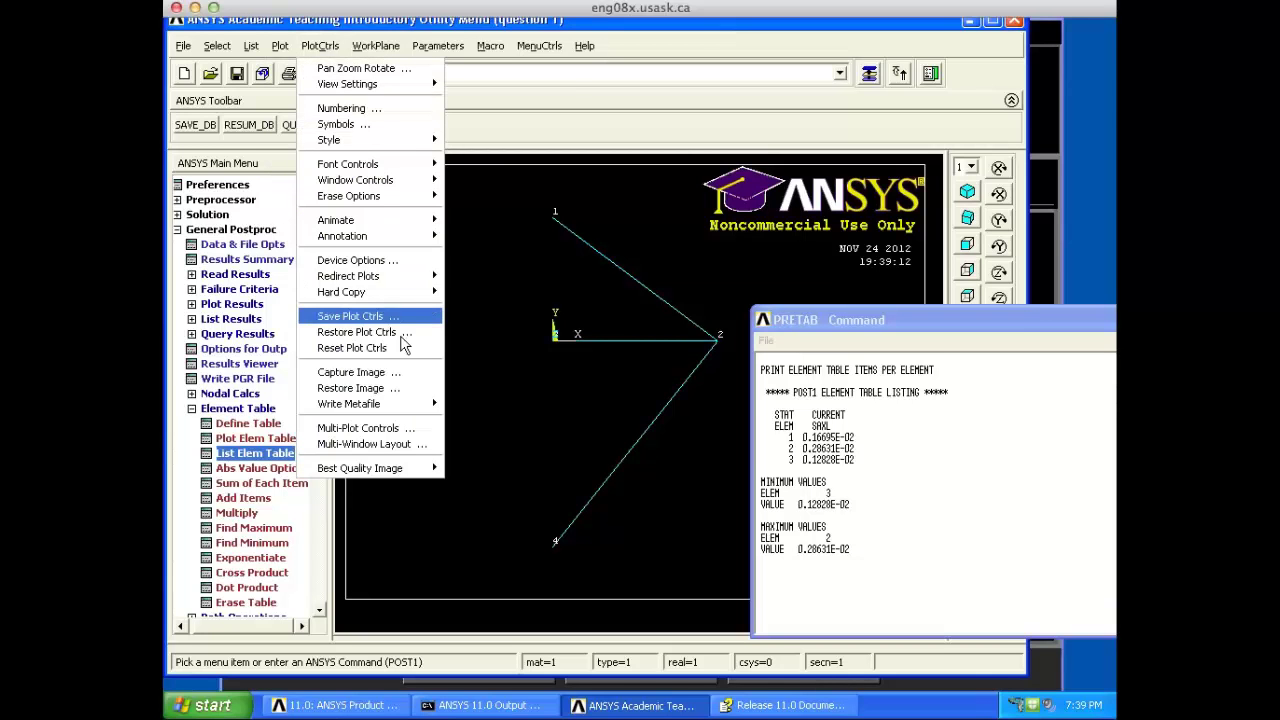
click(357, 108)
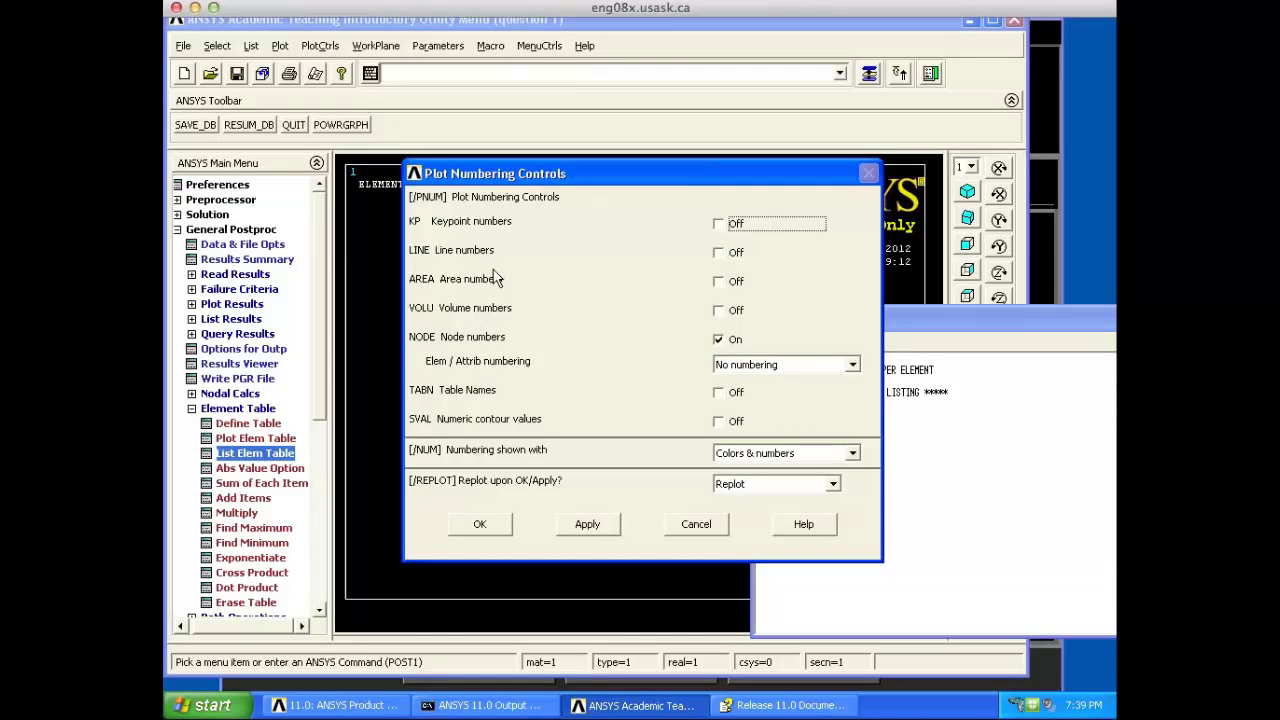
click(740, 366)
click(750, 393)
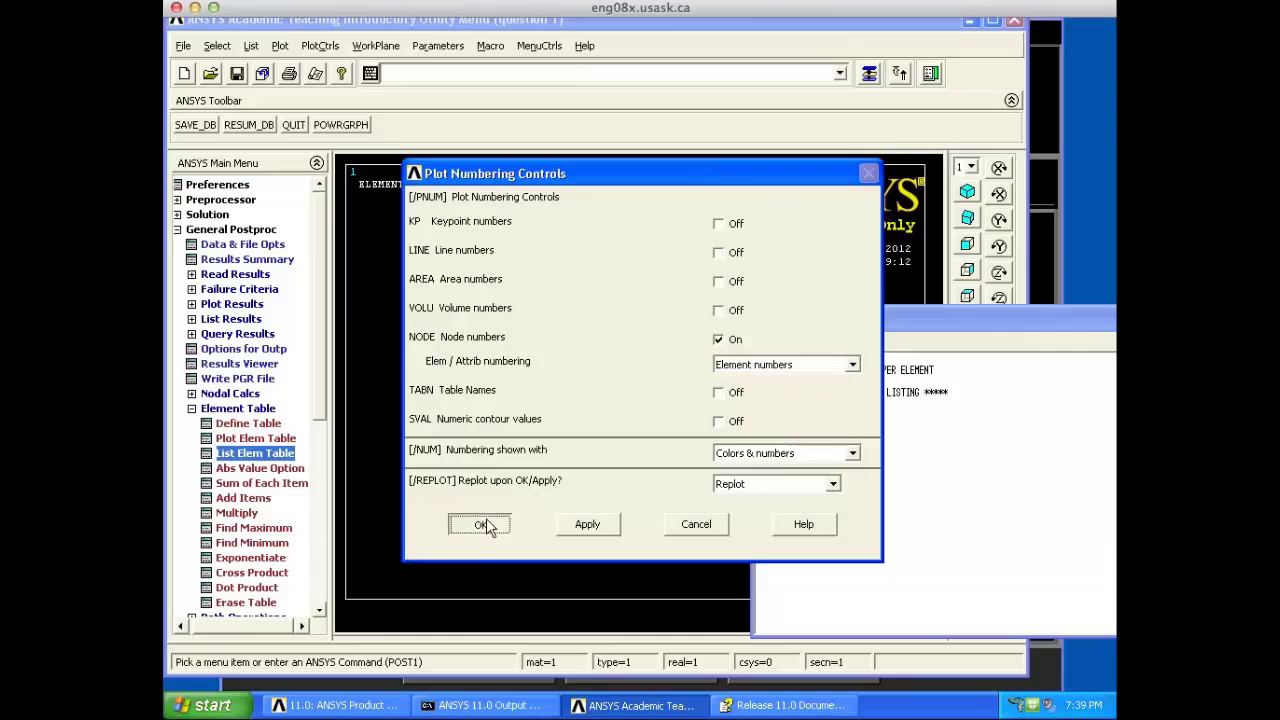
click(484, 522)
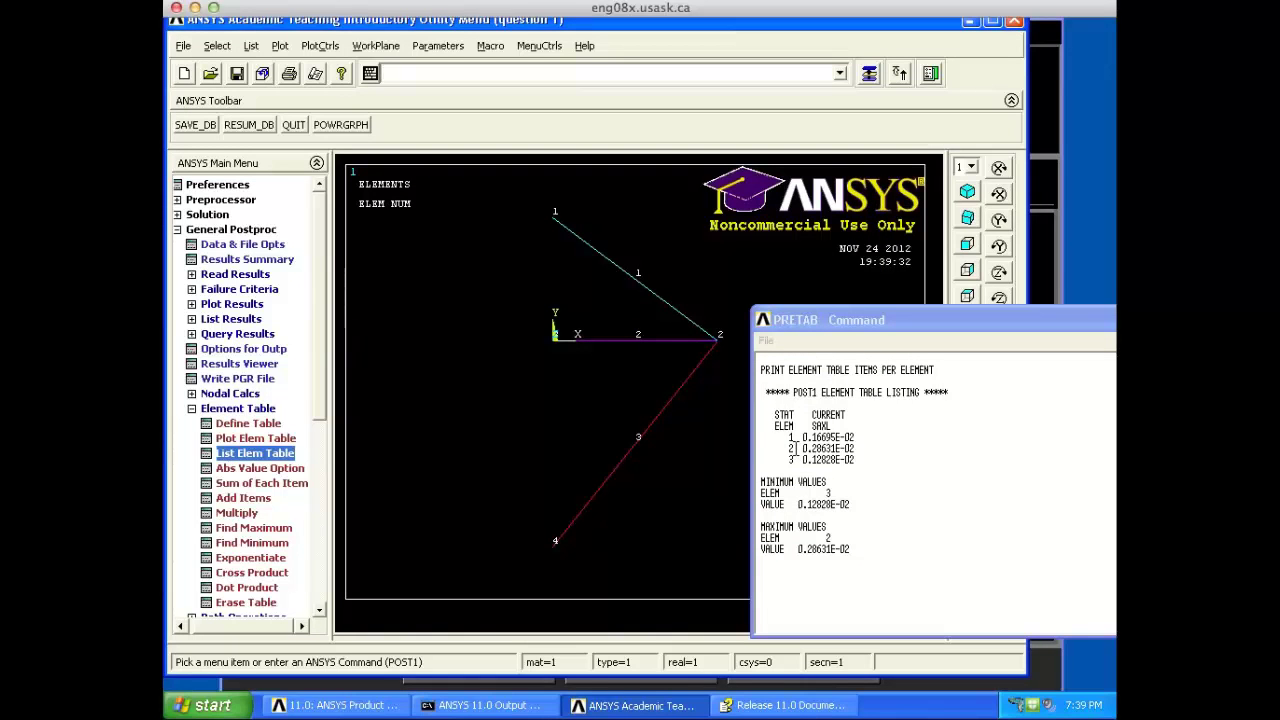
Step: Match the SAXL values in the listing to the numbered truss elements, and close the listing
click(792, 448)
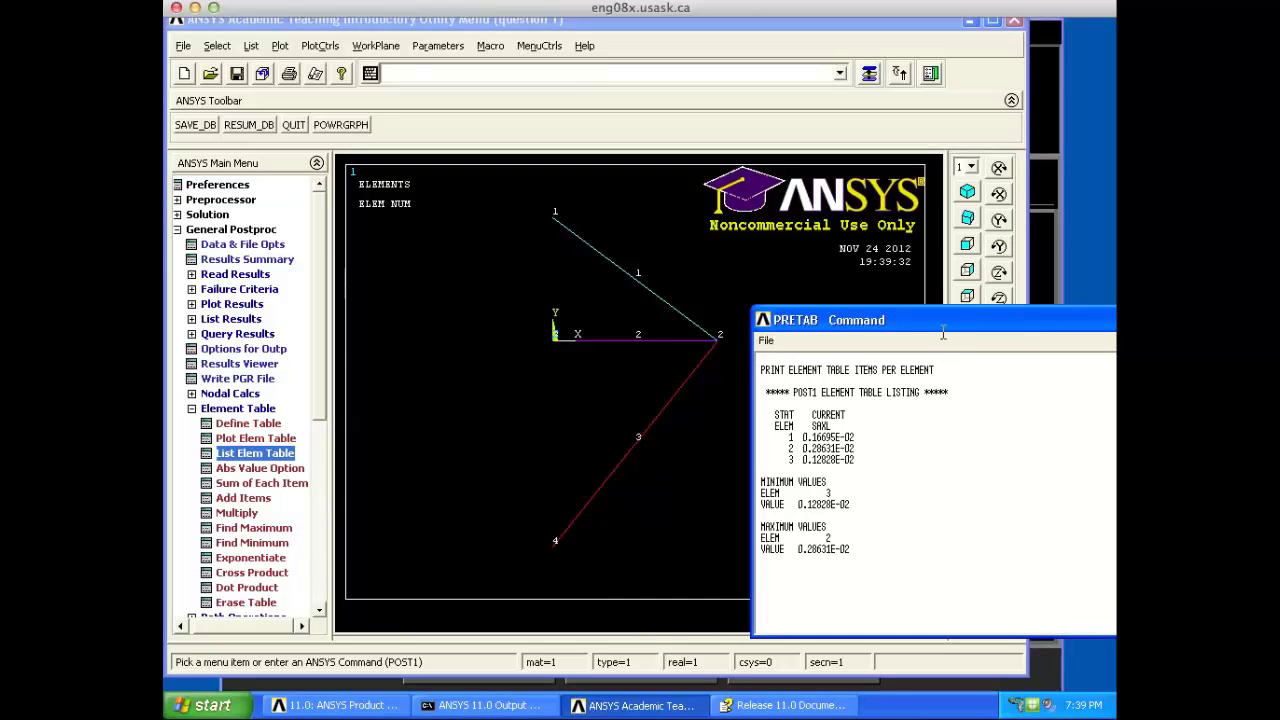
drag(937, 326, 506, 310)
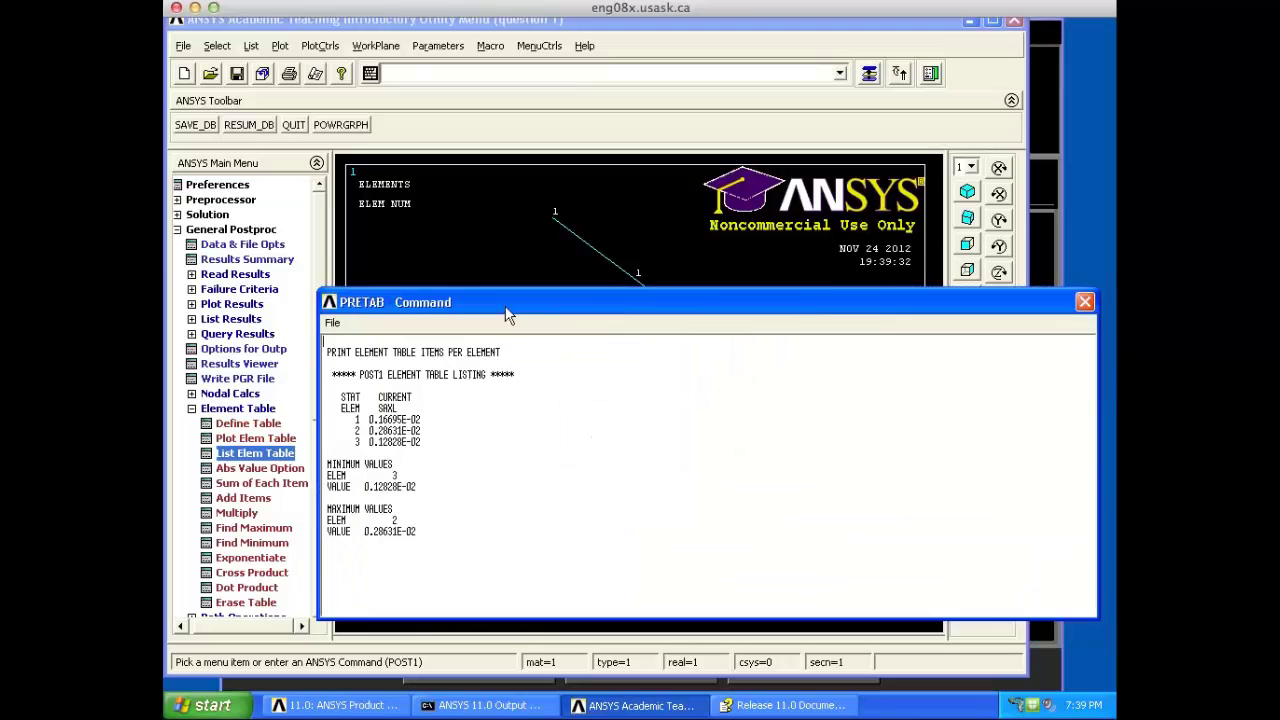
click(1085, 302)
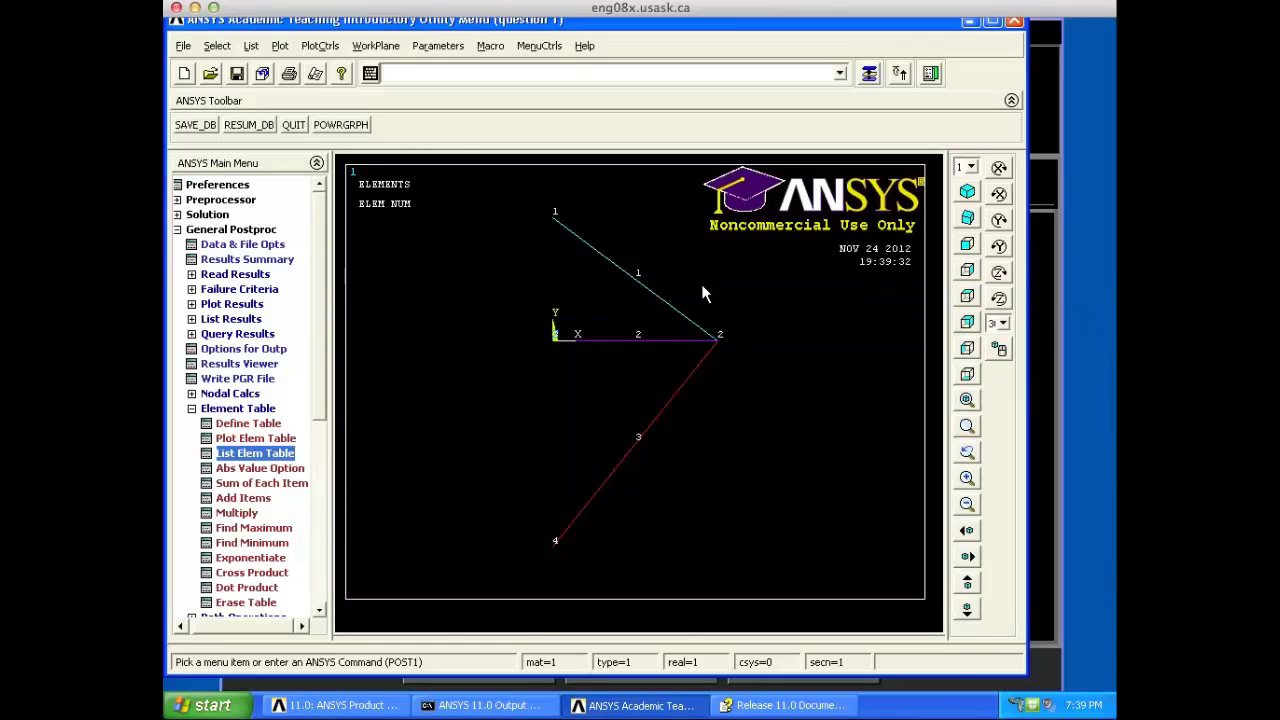
Step: Create the report directory question 1_report in Append mode, capture the element plot with the caption "question 1 Image 1", and close report generation
click(316, 74)
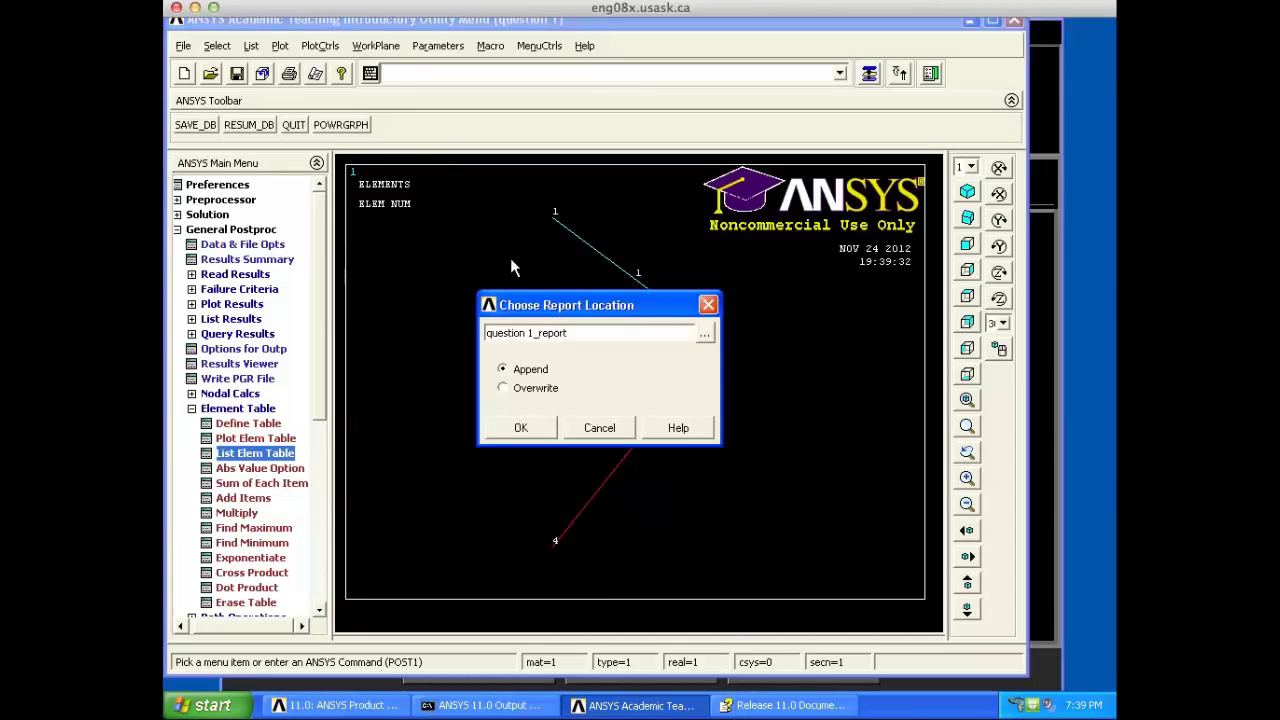
click(520, 428)
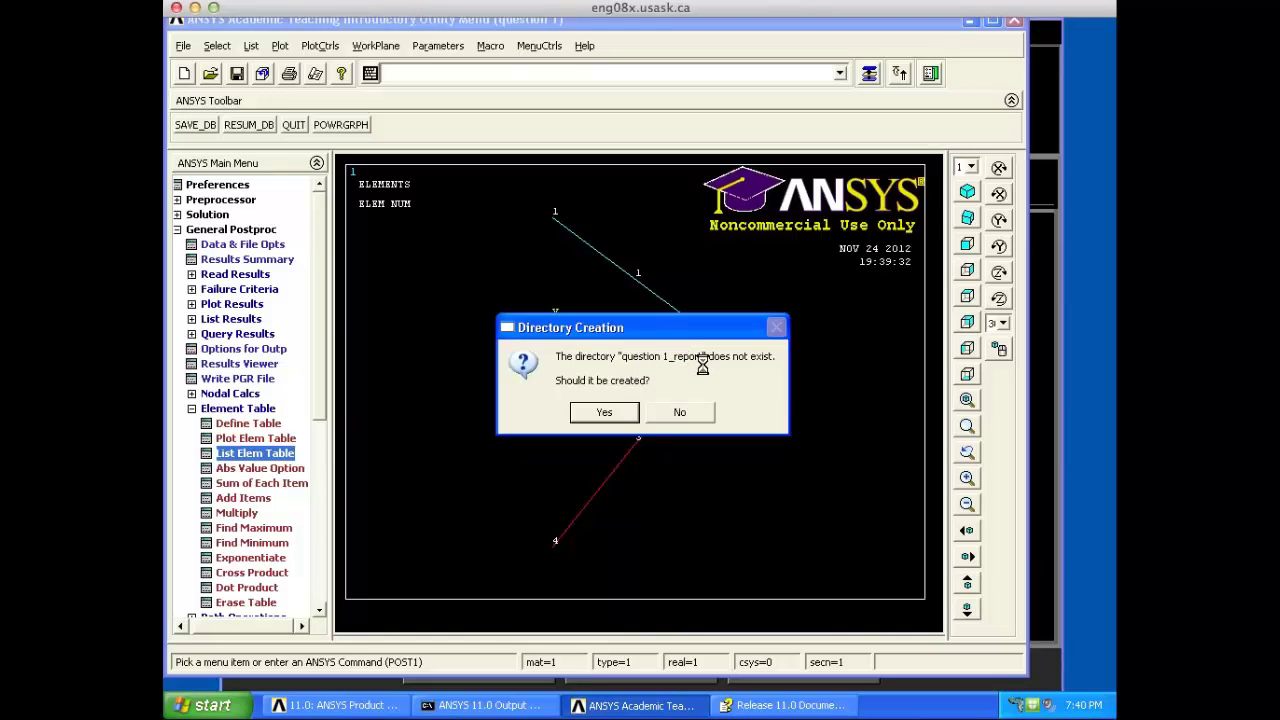
click(617, 415)
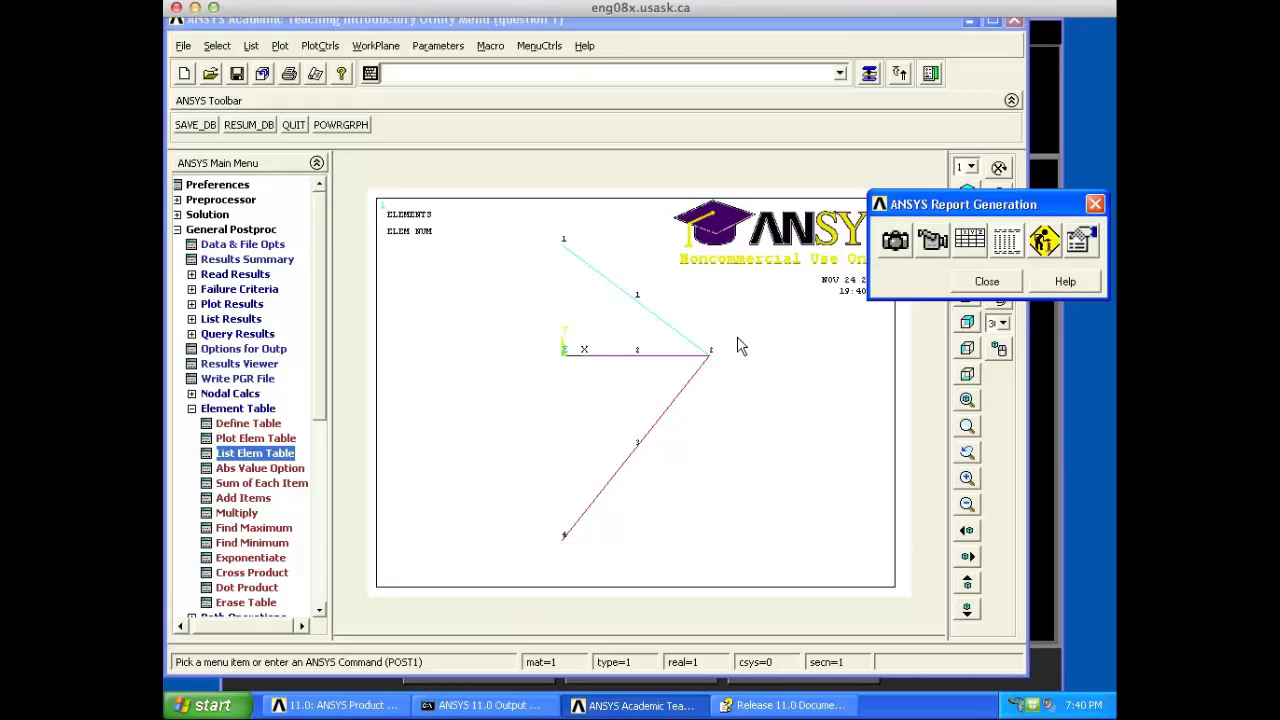
click(897, 243)
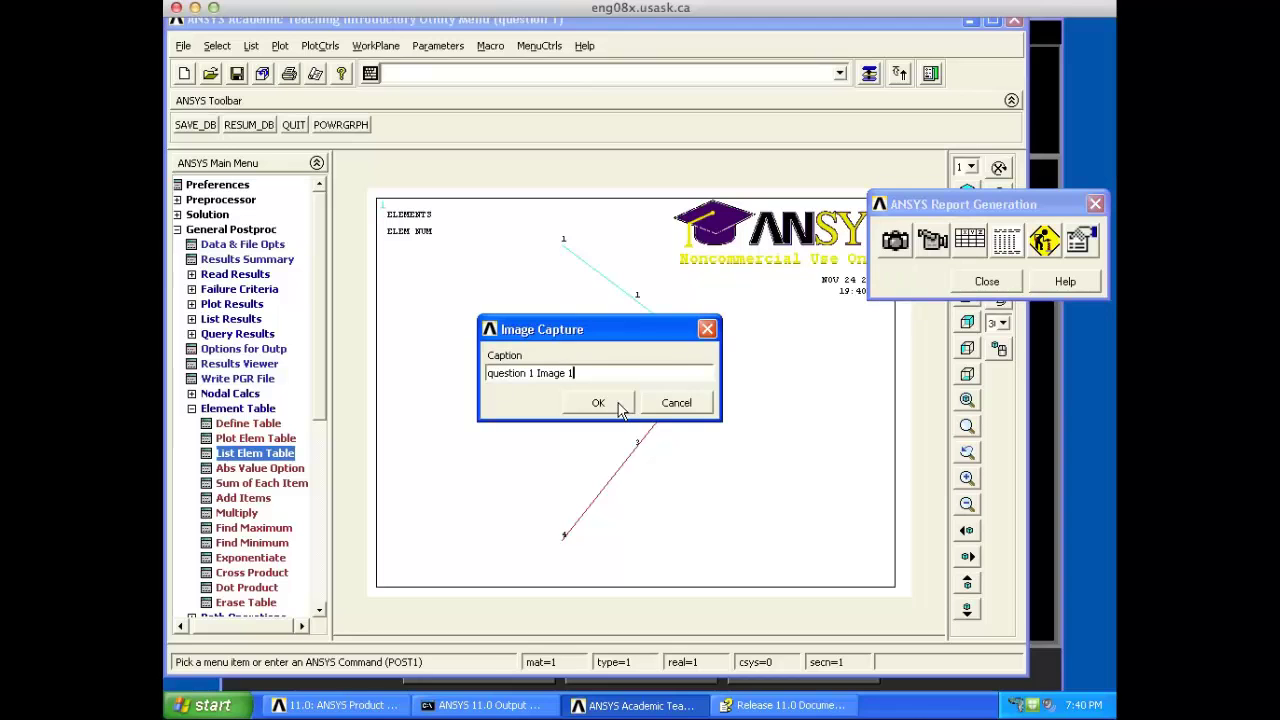
click(619, 405)
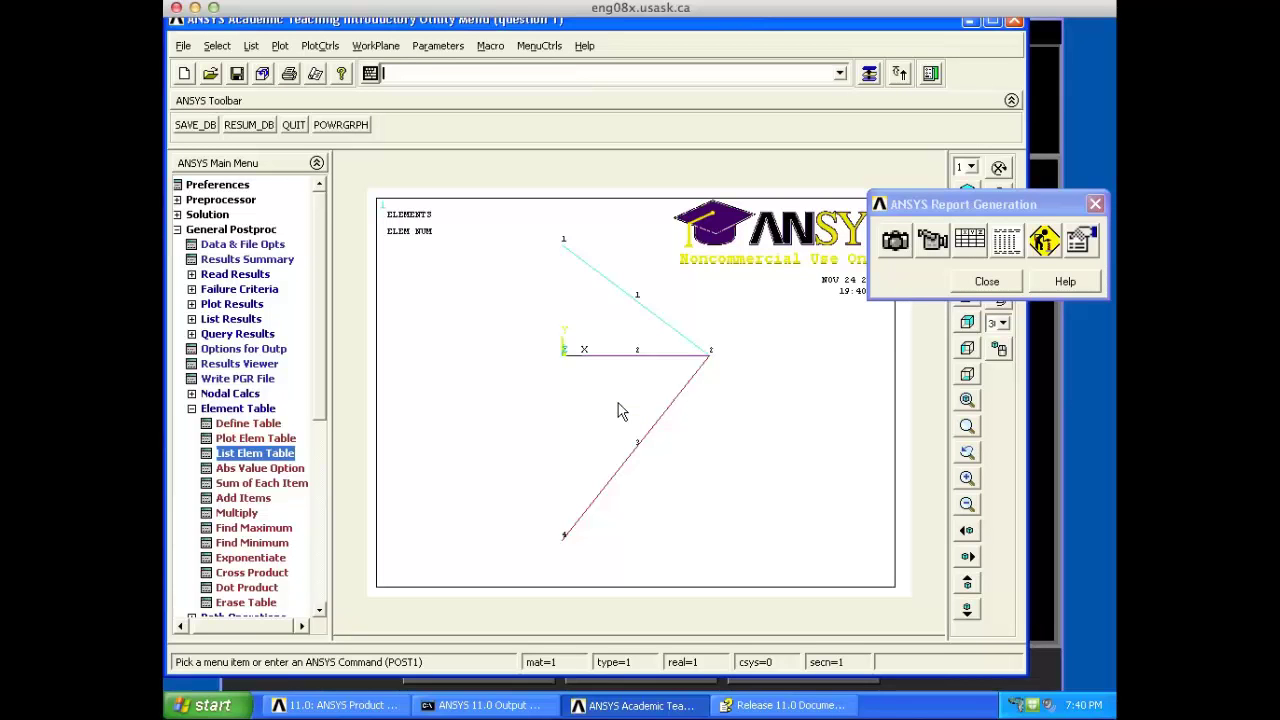
click(979, 284)
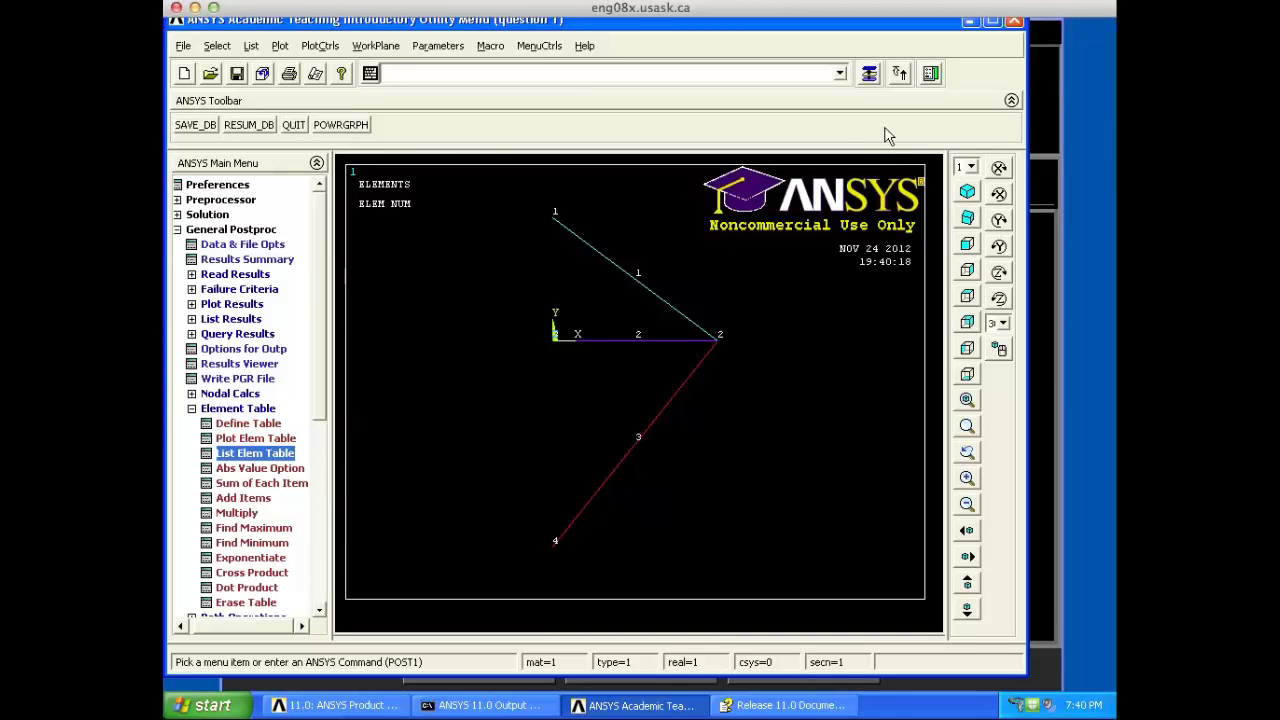
Step: Exit ANSYS with the Save Everything option
click(1014, 21)
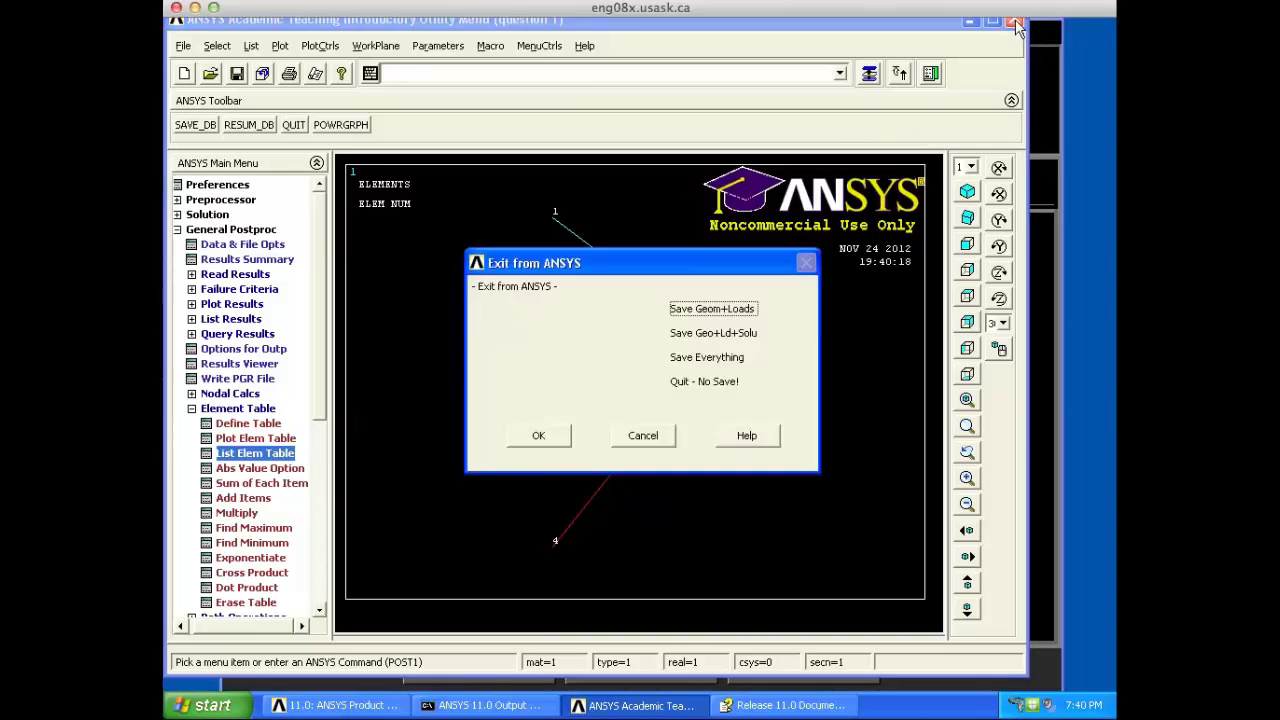
click(709, 362)
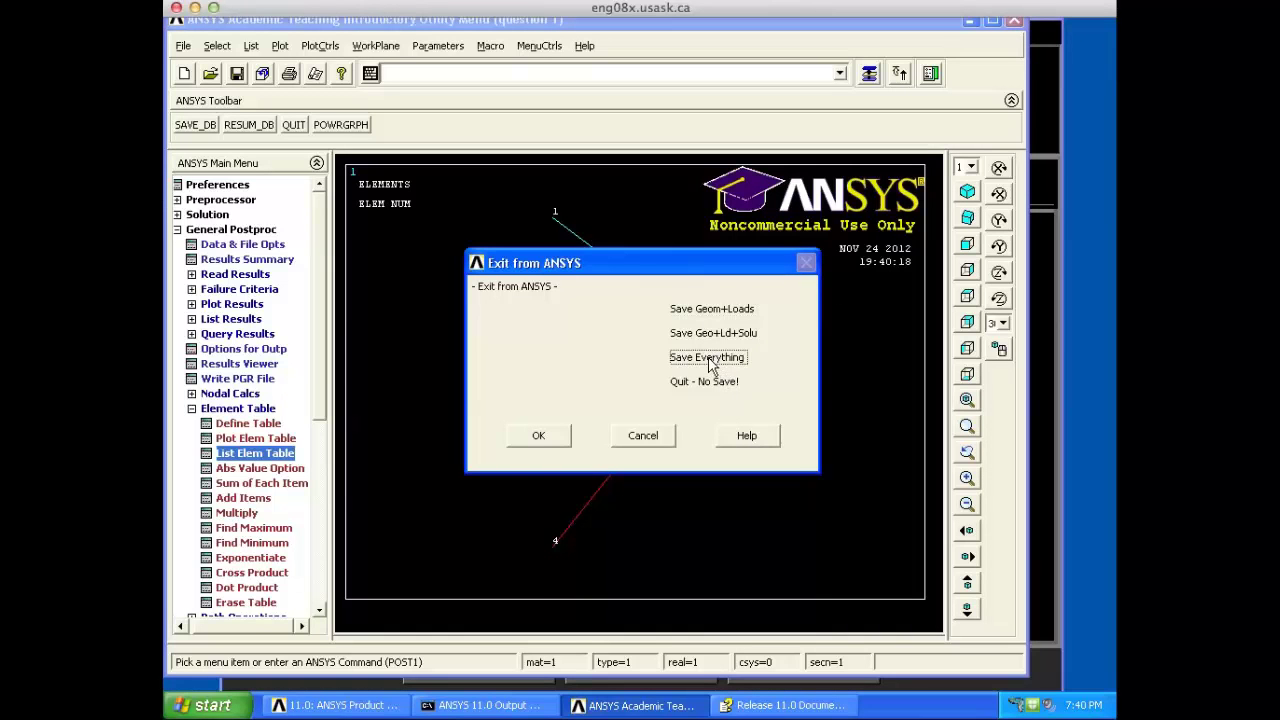
Step: Exit the question 1 session, saving everything
click(562, 435)
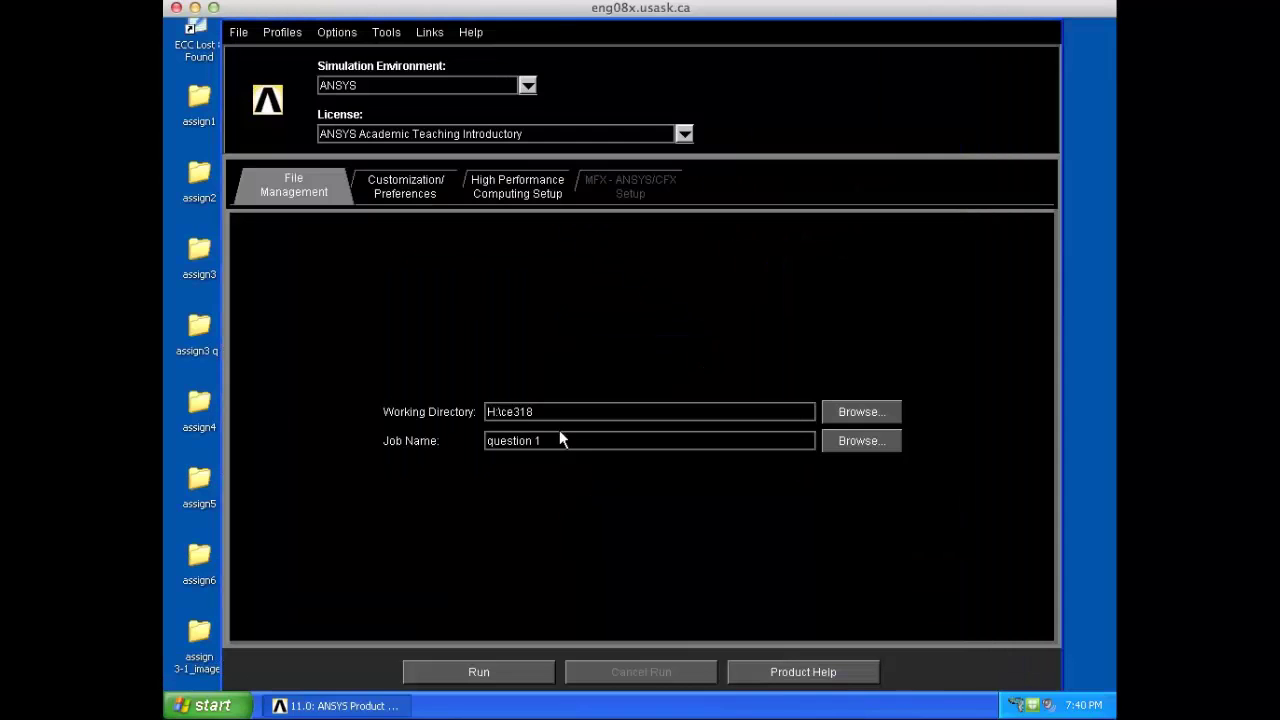
Step: Browse in Windows Explorer to the images folder inside H:\ce318\question 1_report
click(222, 706)
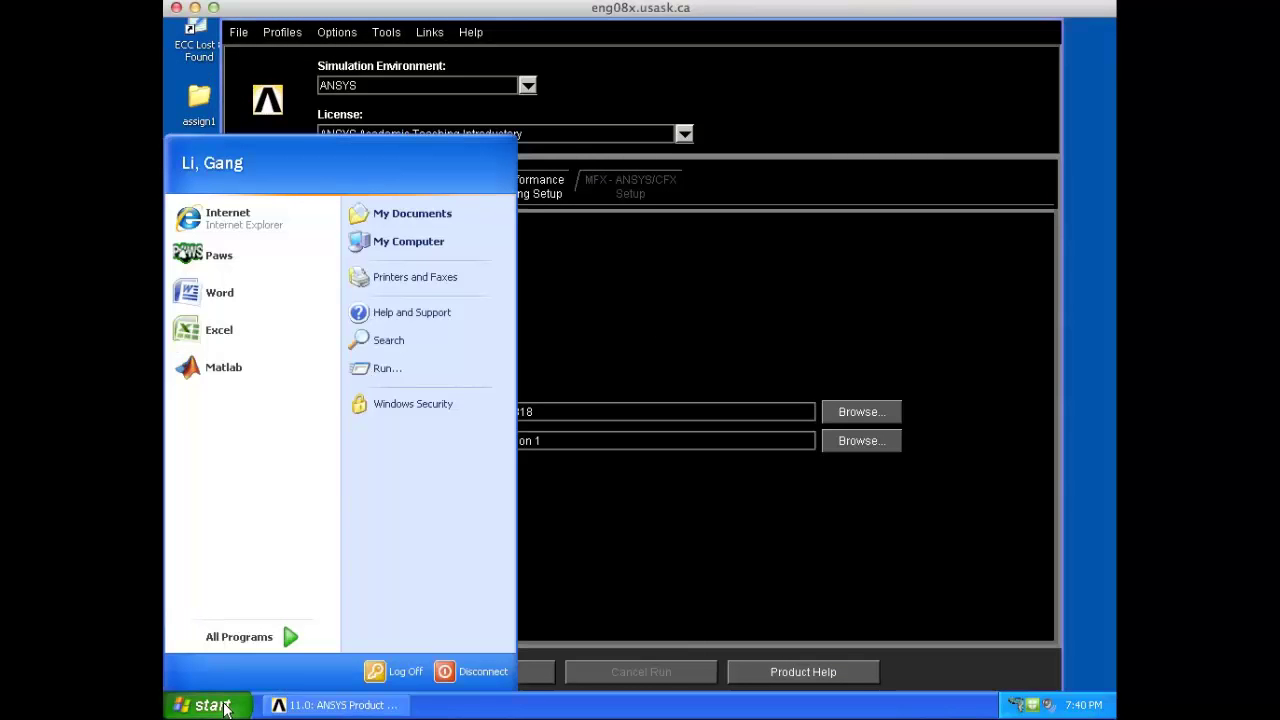
click(406, 244)
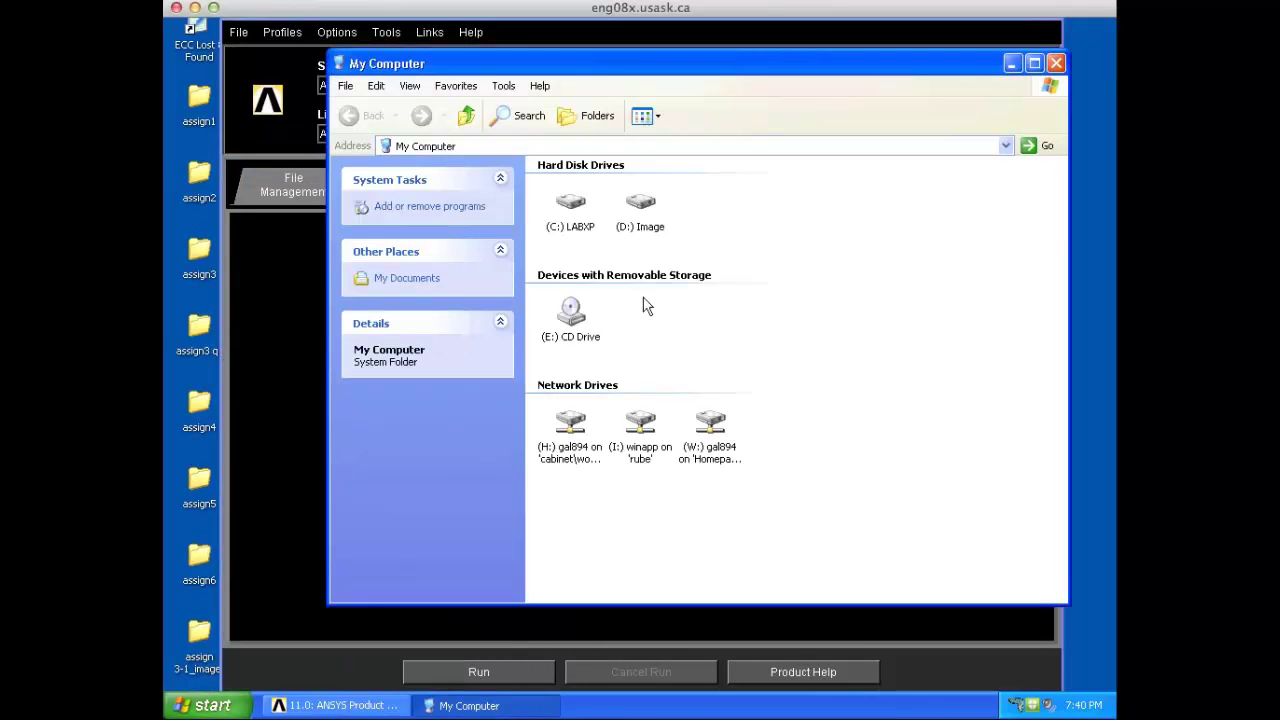
double_click(572, 418)
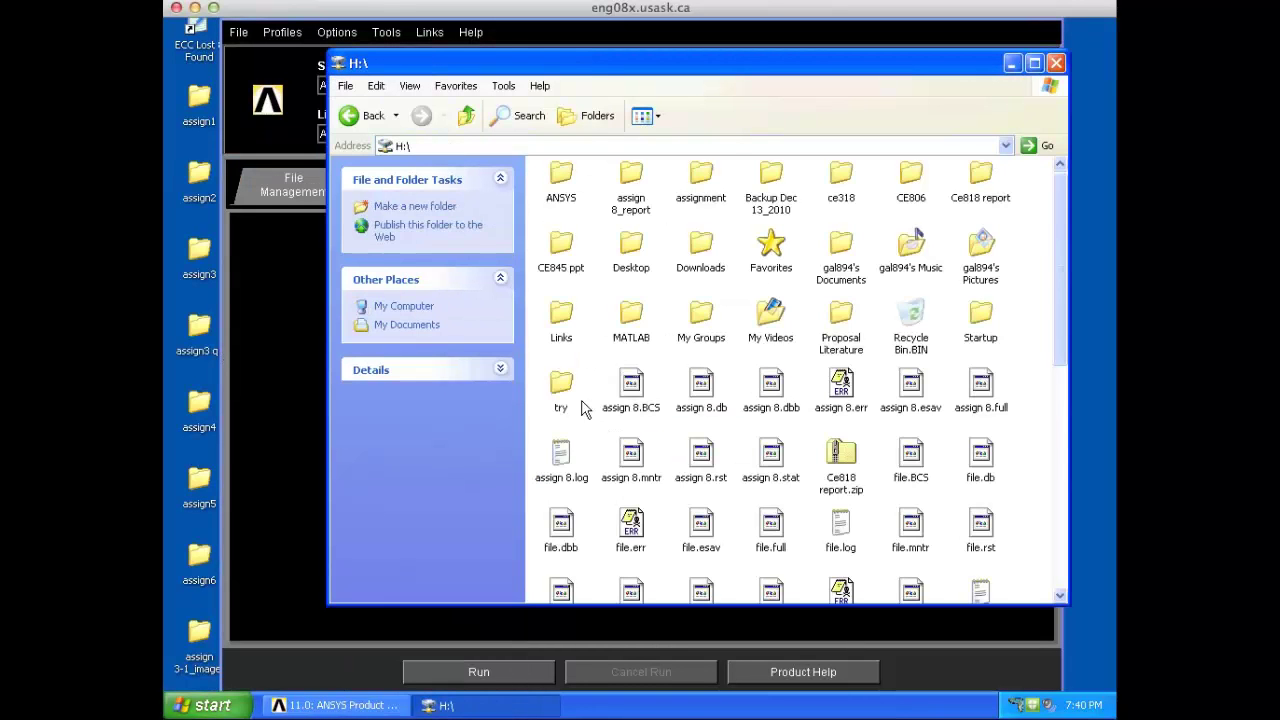
double_click(840, 185)
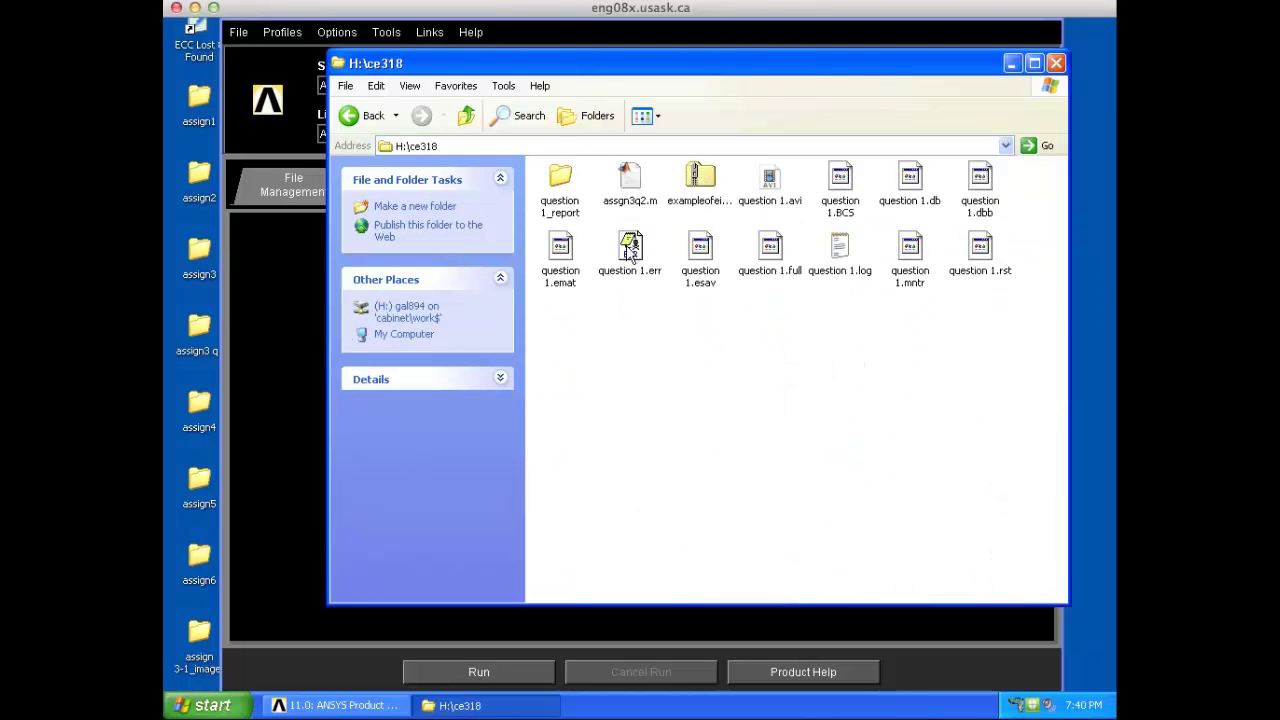
double_click(567, 210)
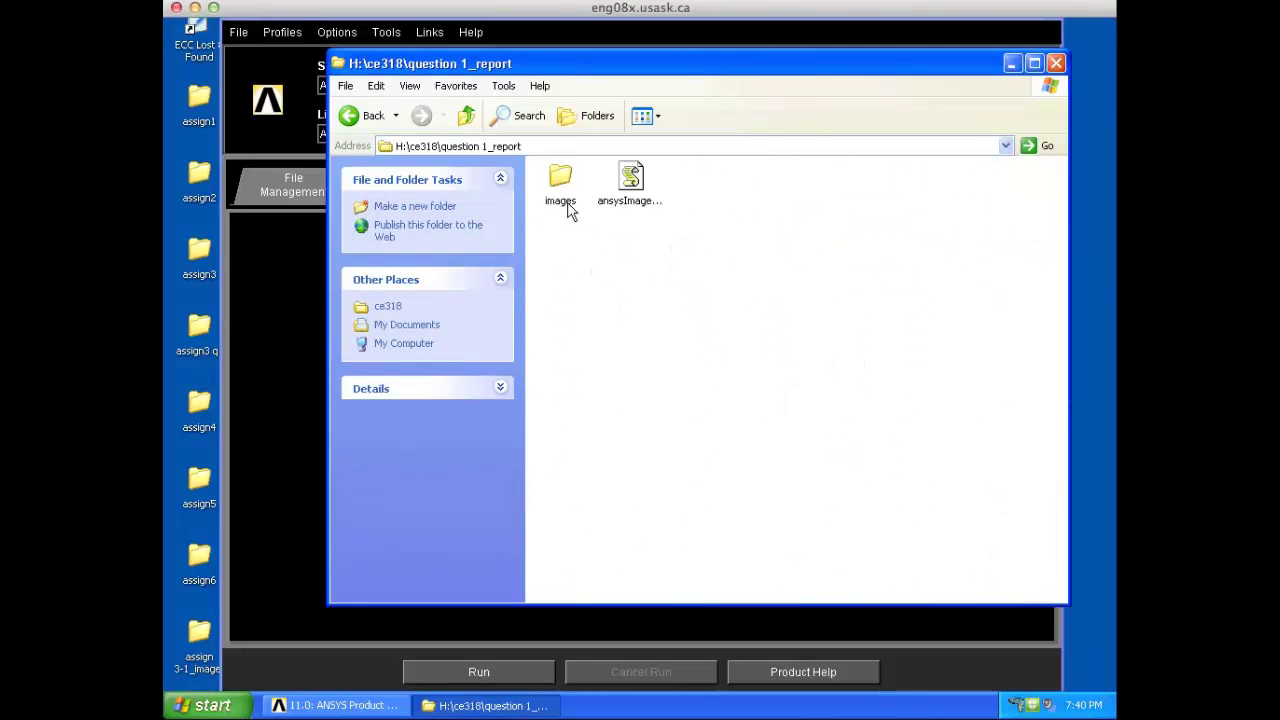
double_click(561, 179)
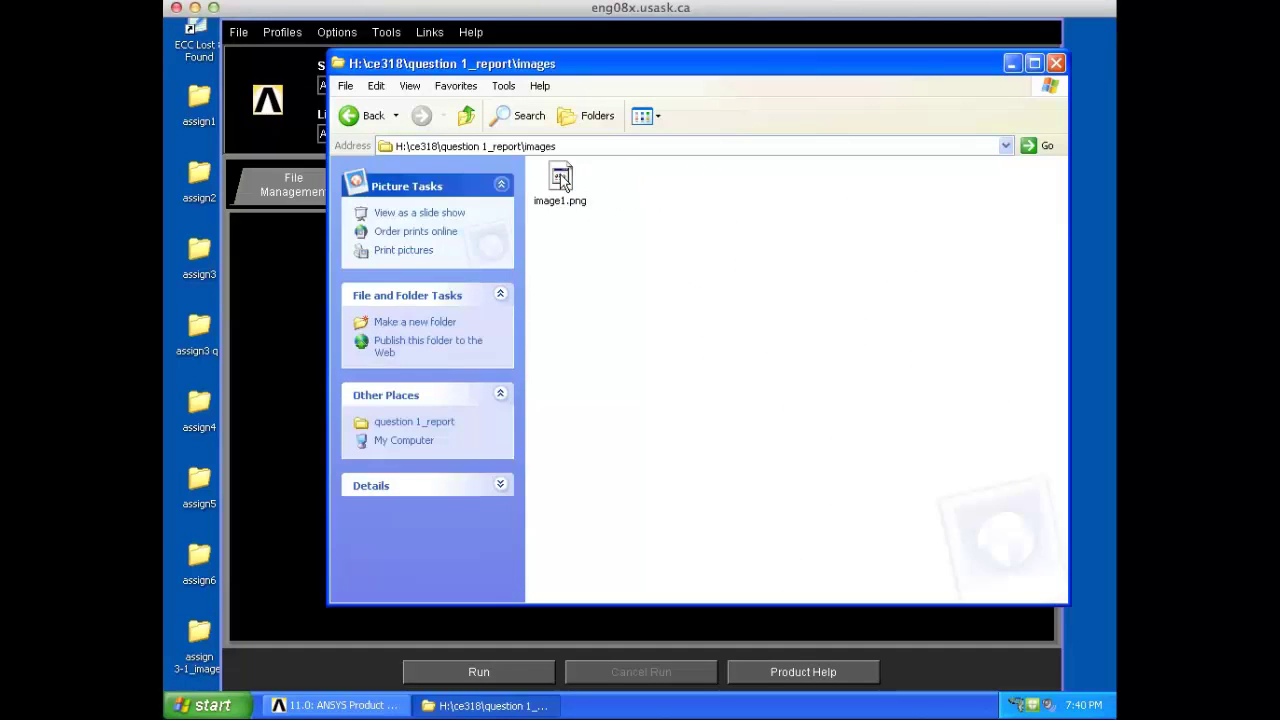
Step: Return to the H:\ce318 folder, examine the saved question 1 files, including question 1.db and question 1.avi, and close the folder window
click(350, 116)
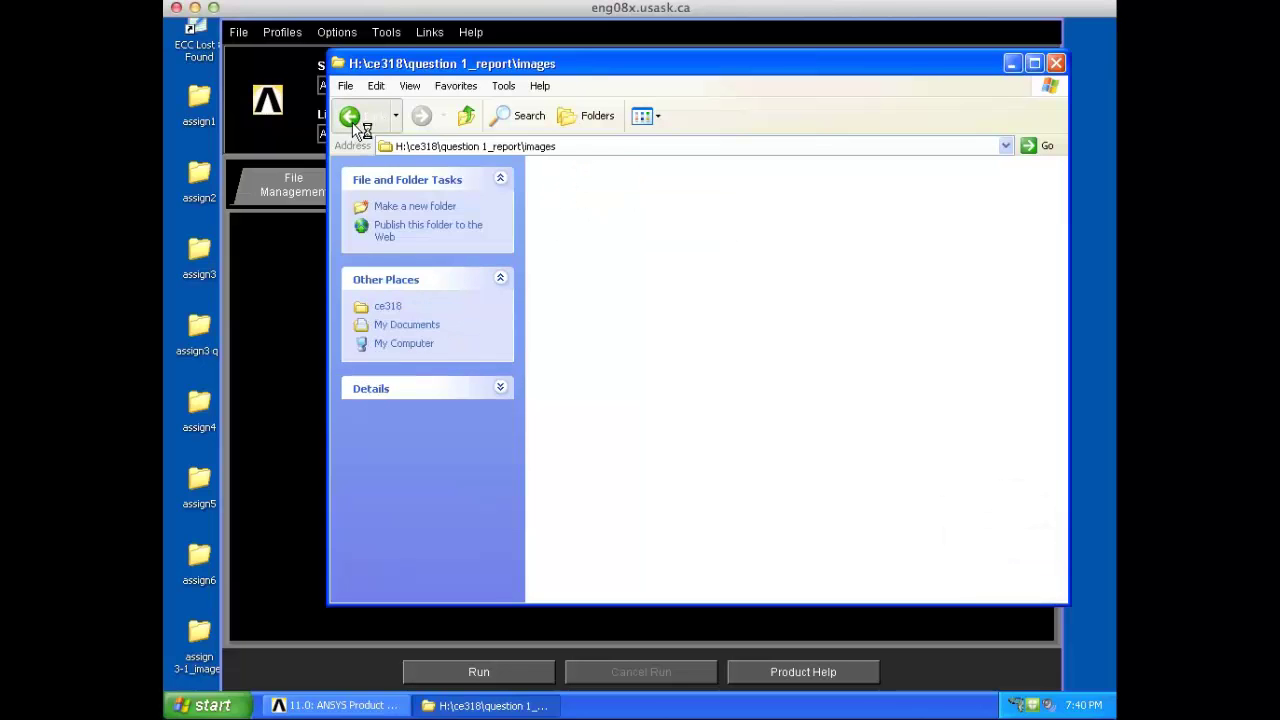
click(350, 116)
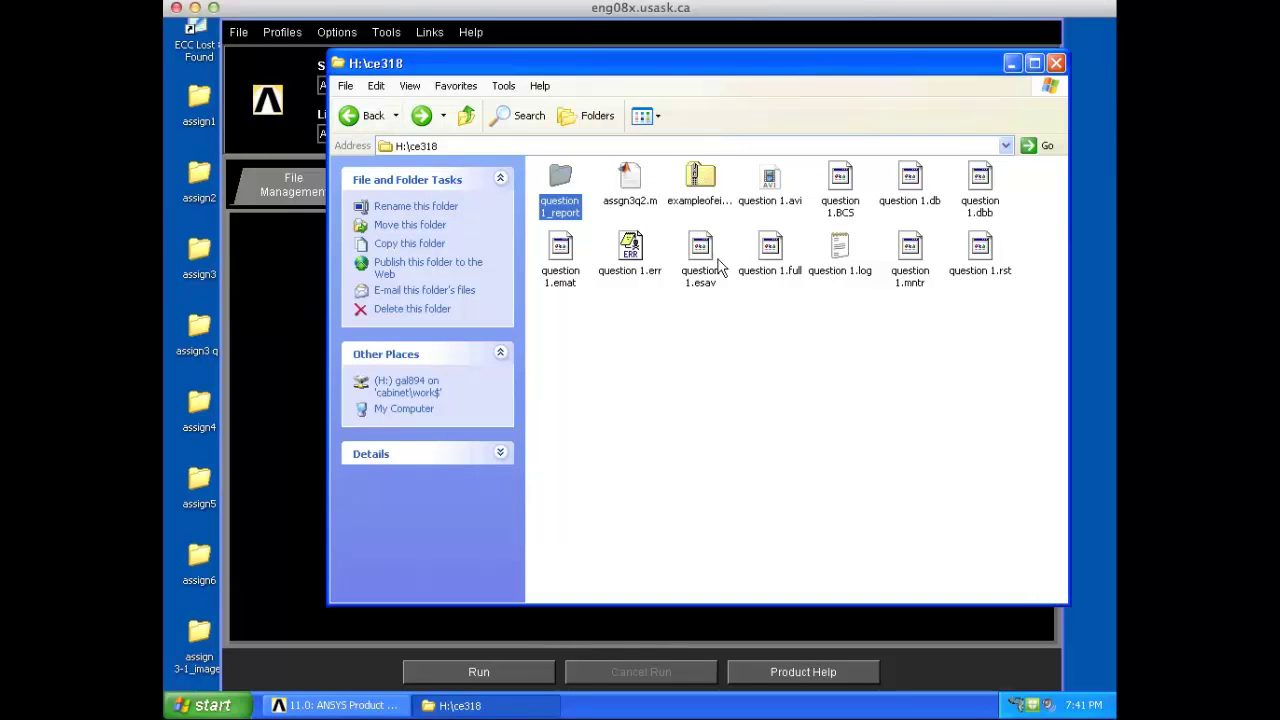
click(826, 297)
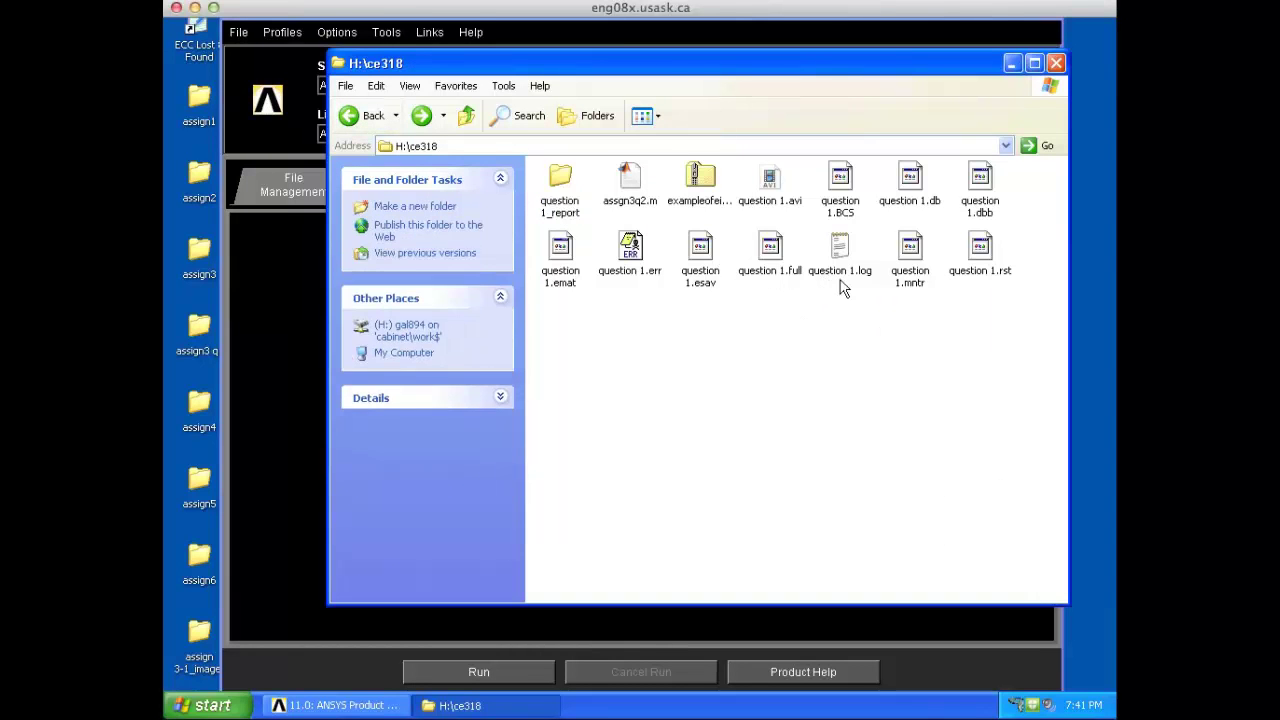
click(910, 195)
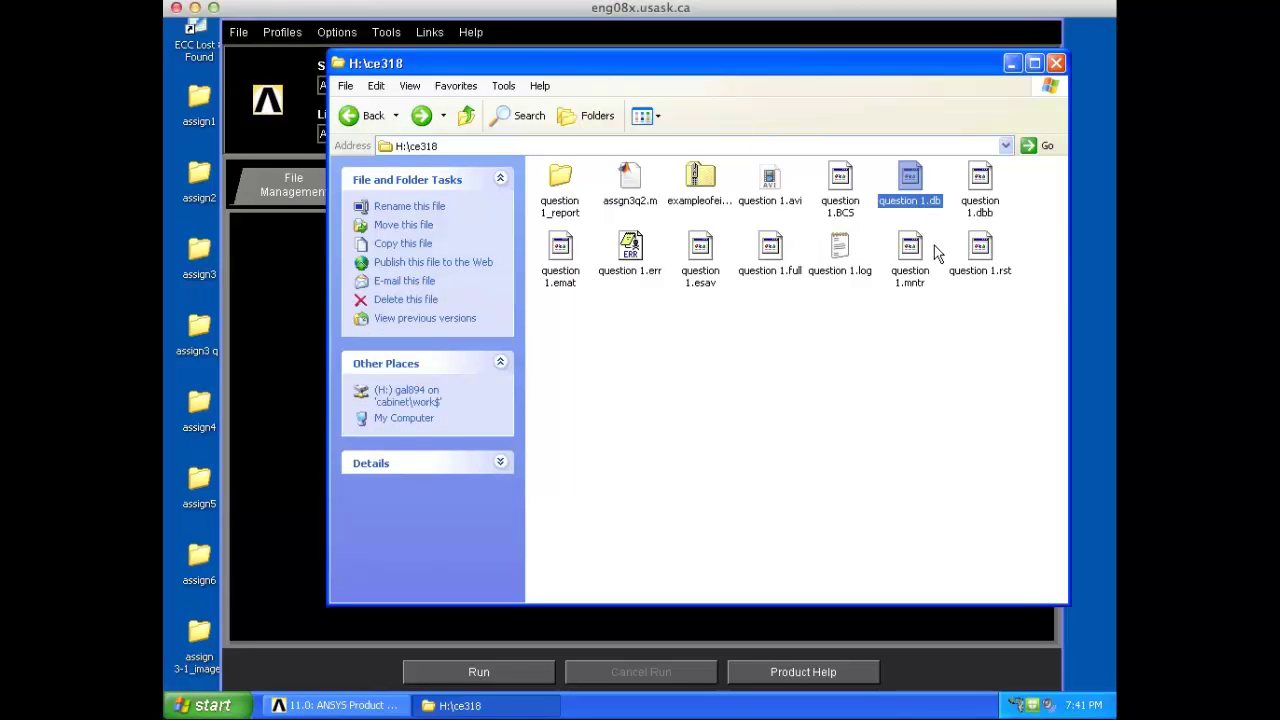
click(768, 192)
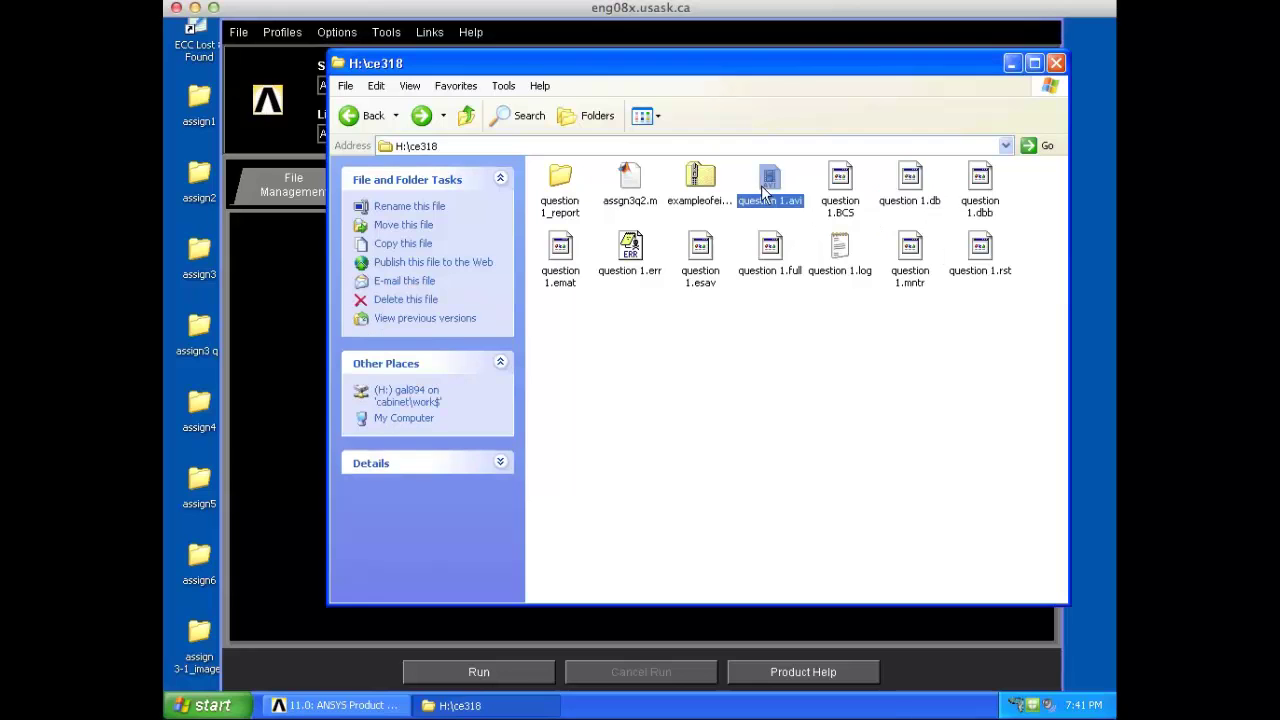
click(797, 347)
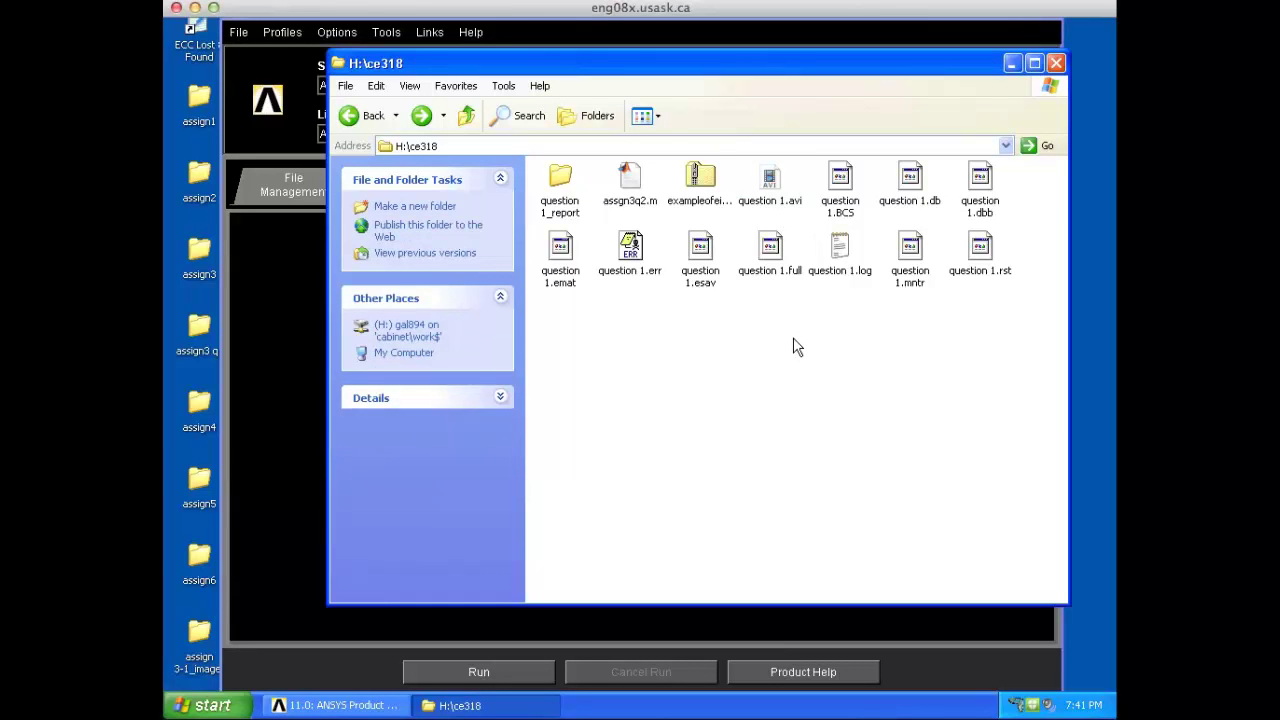
key(Escape)
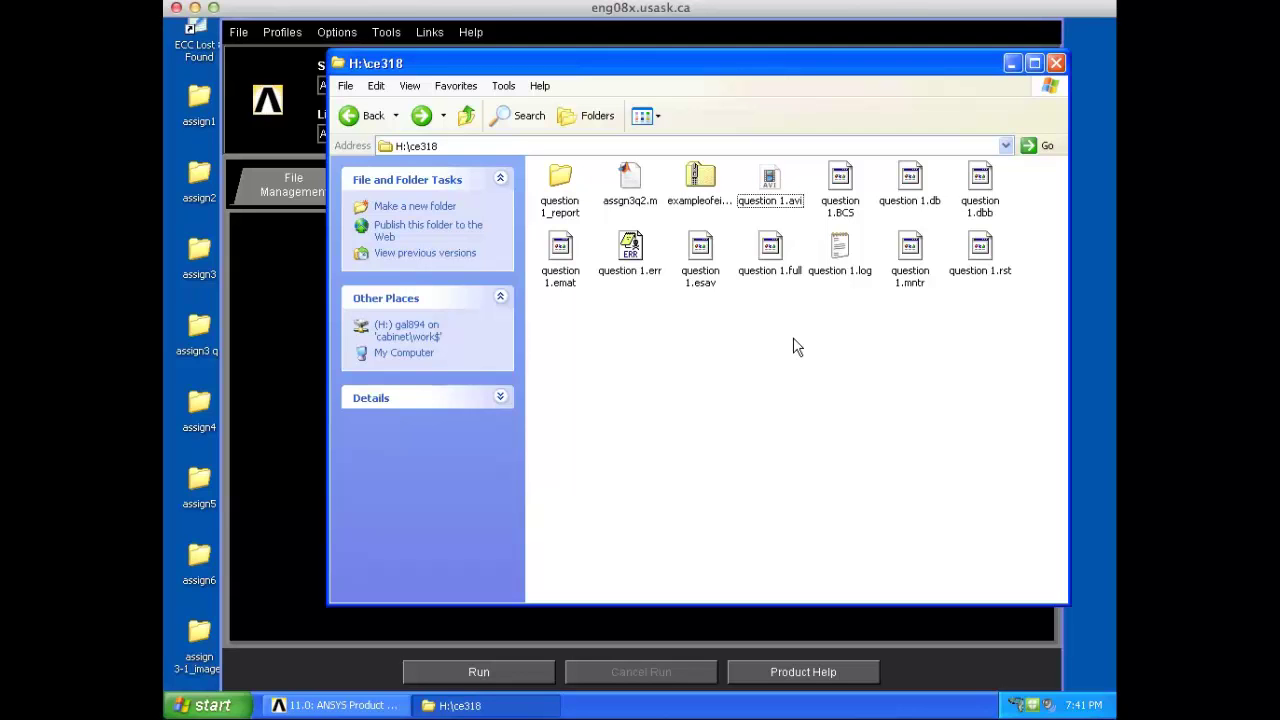
click(1057, 64)
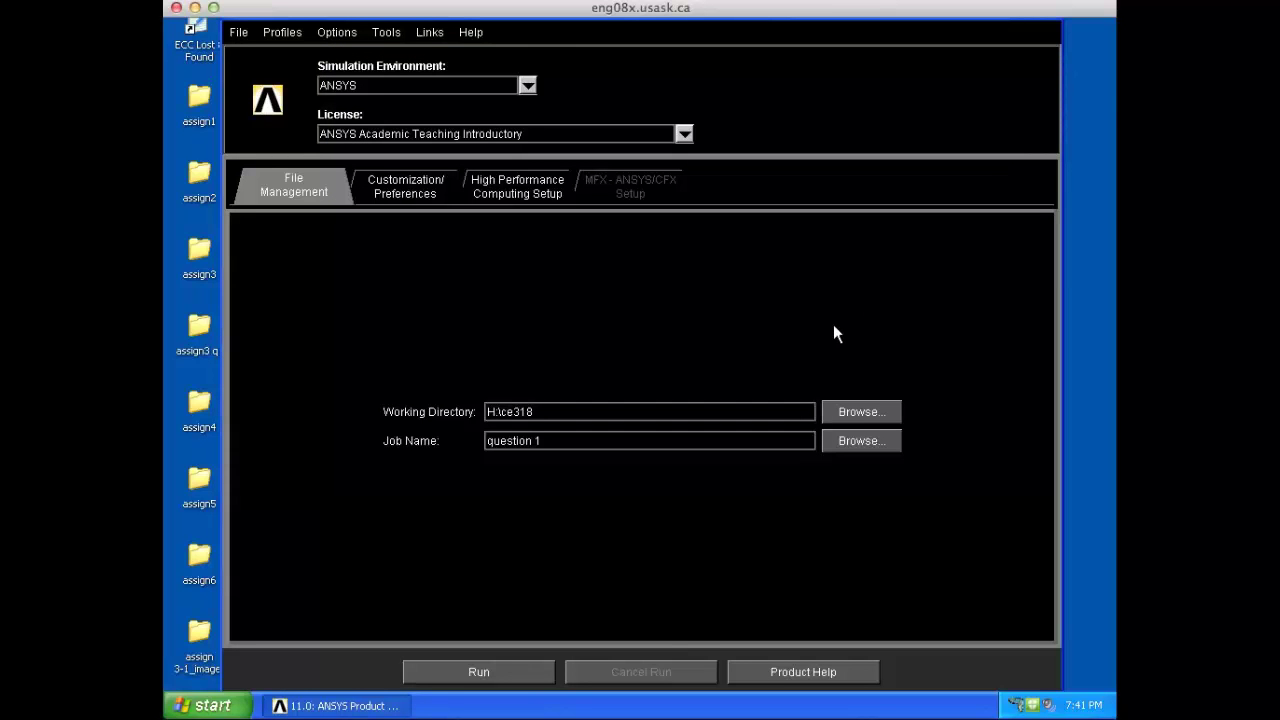
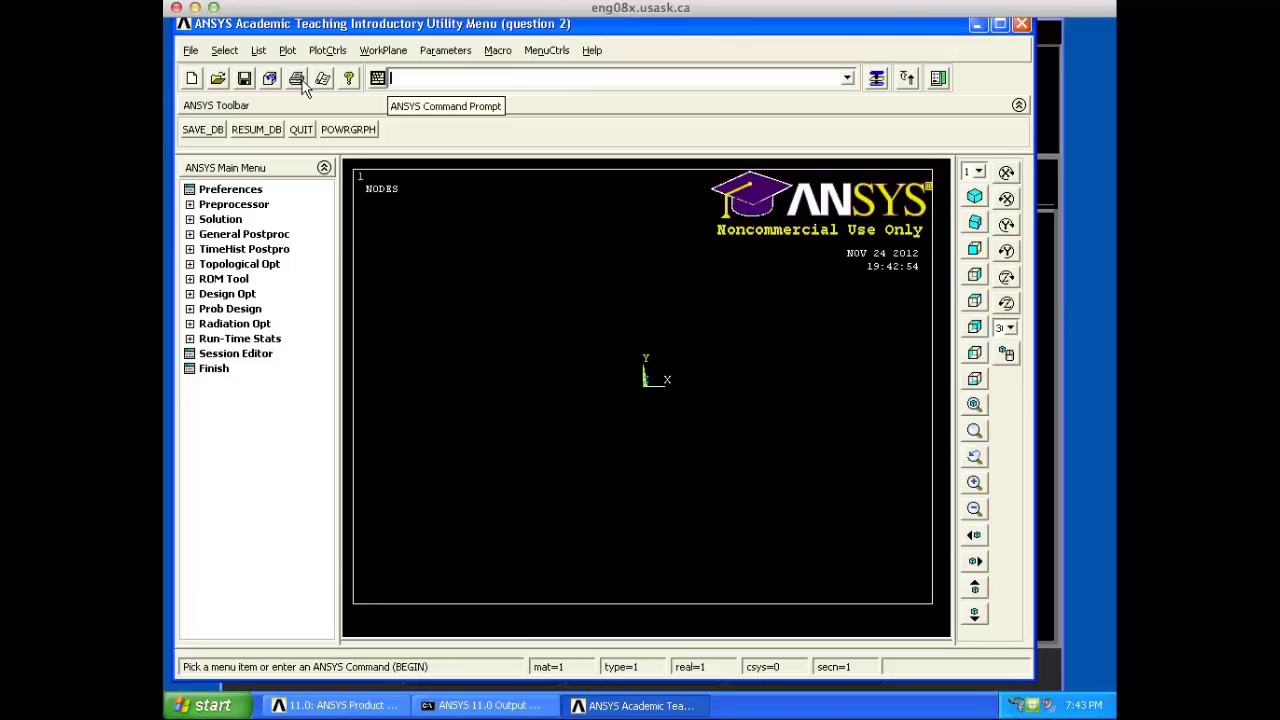
Step: Filter the interface preferences to the Structural discipline
click(210, 193)
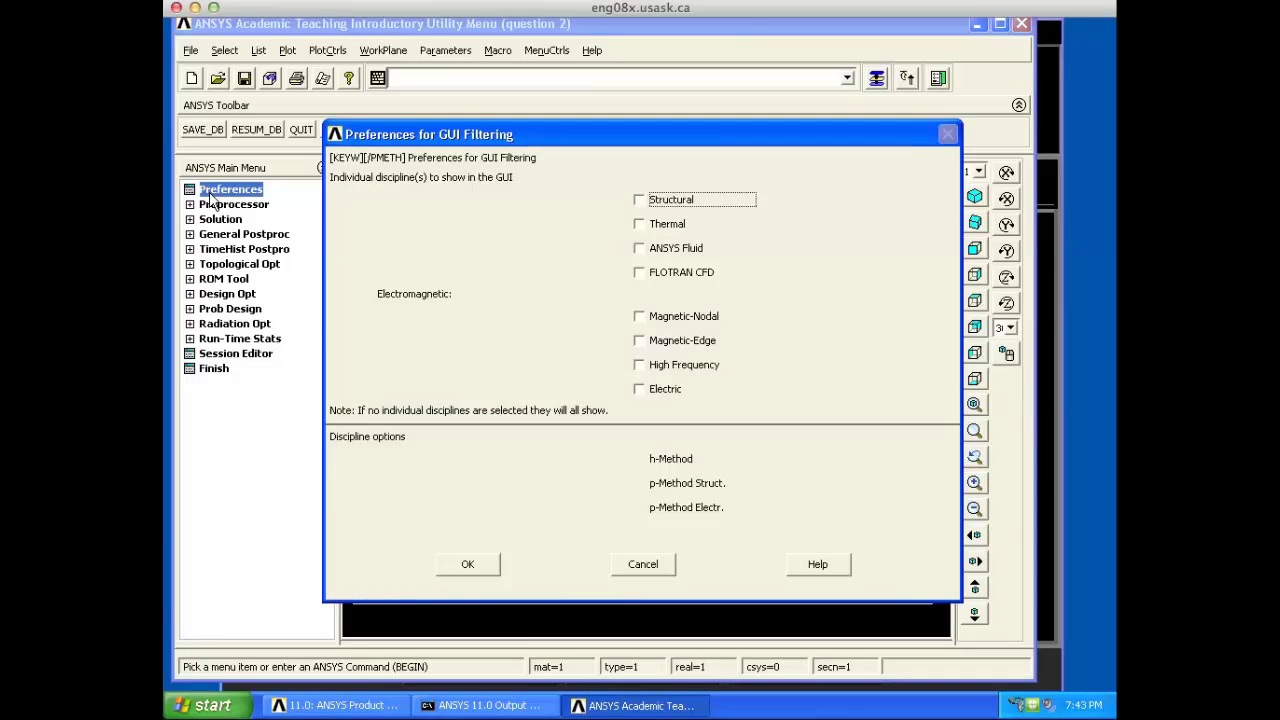
click(660, 200)
click(470, 564)
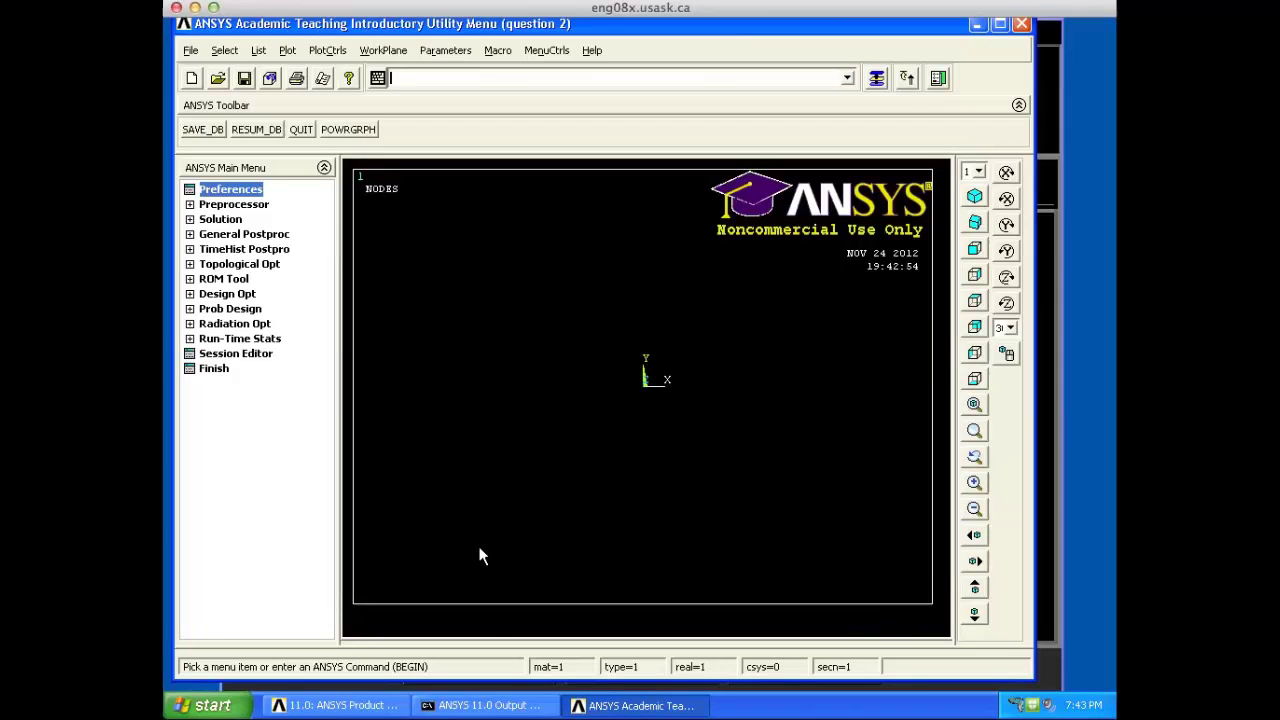
Step: Add the structural Solid element type Quad 4node 42 with reference number 1
click(233, 204)
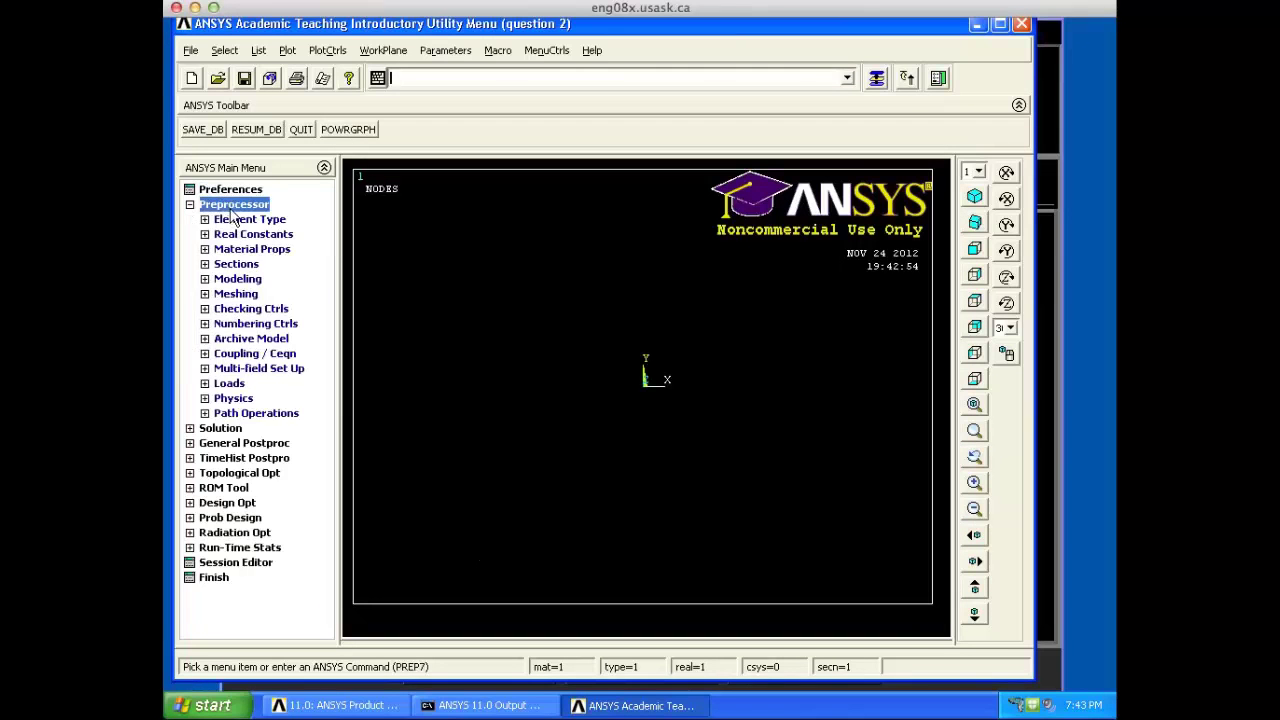
click(236, 219)
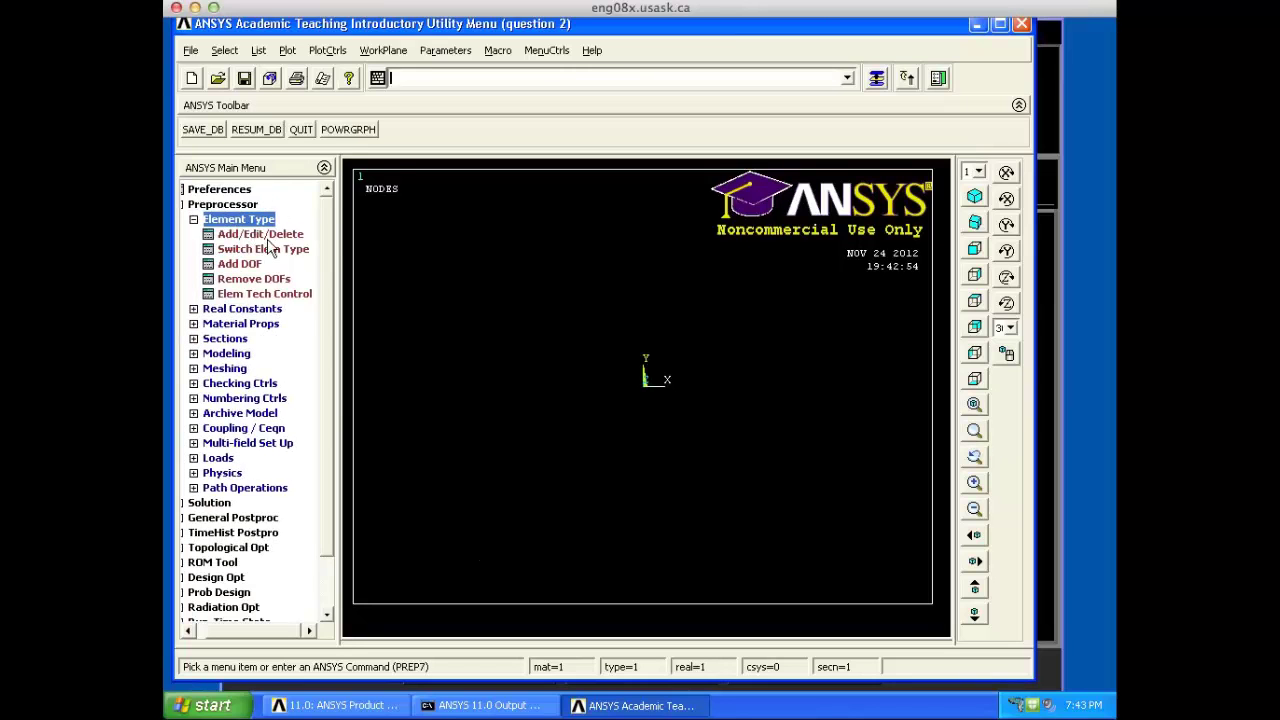
click(265, 236)
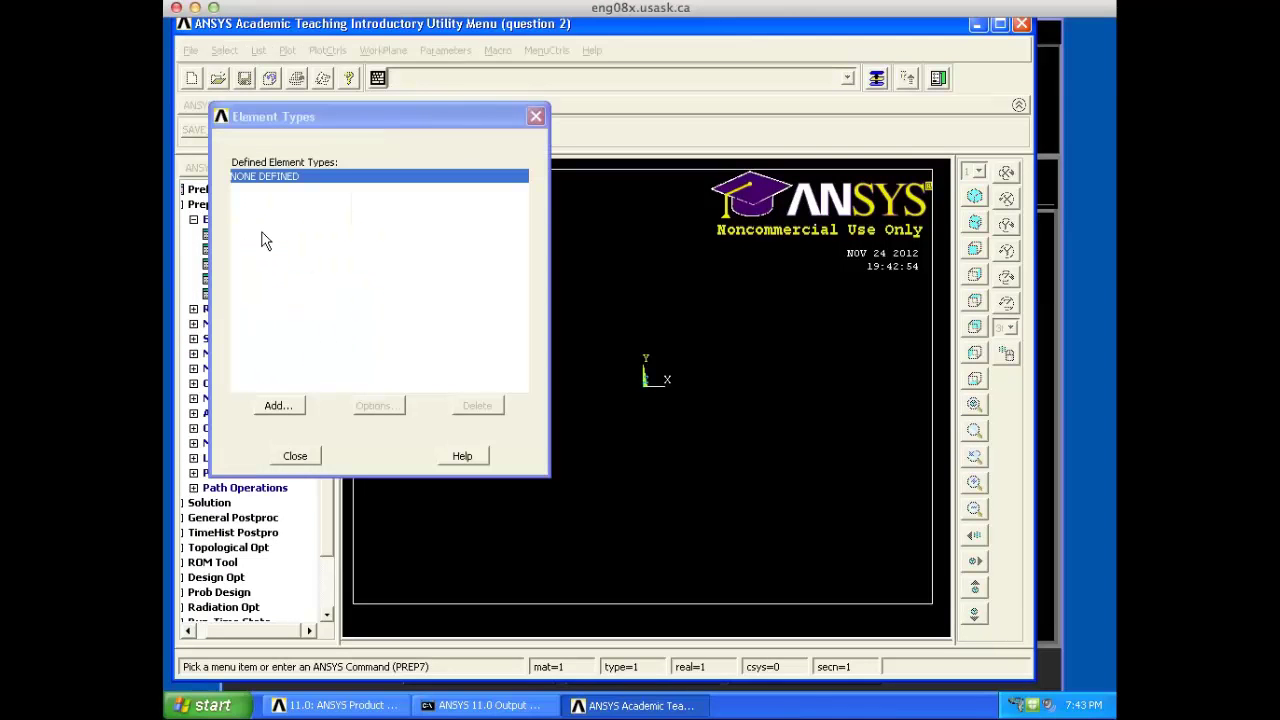
click(296, 404)
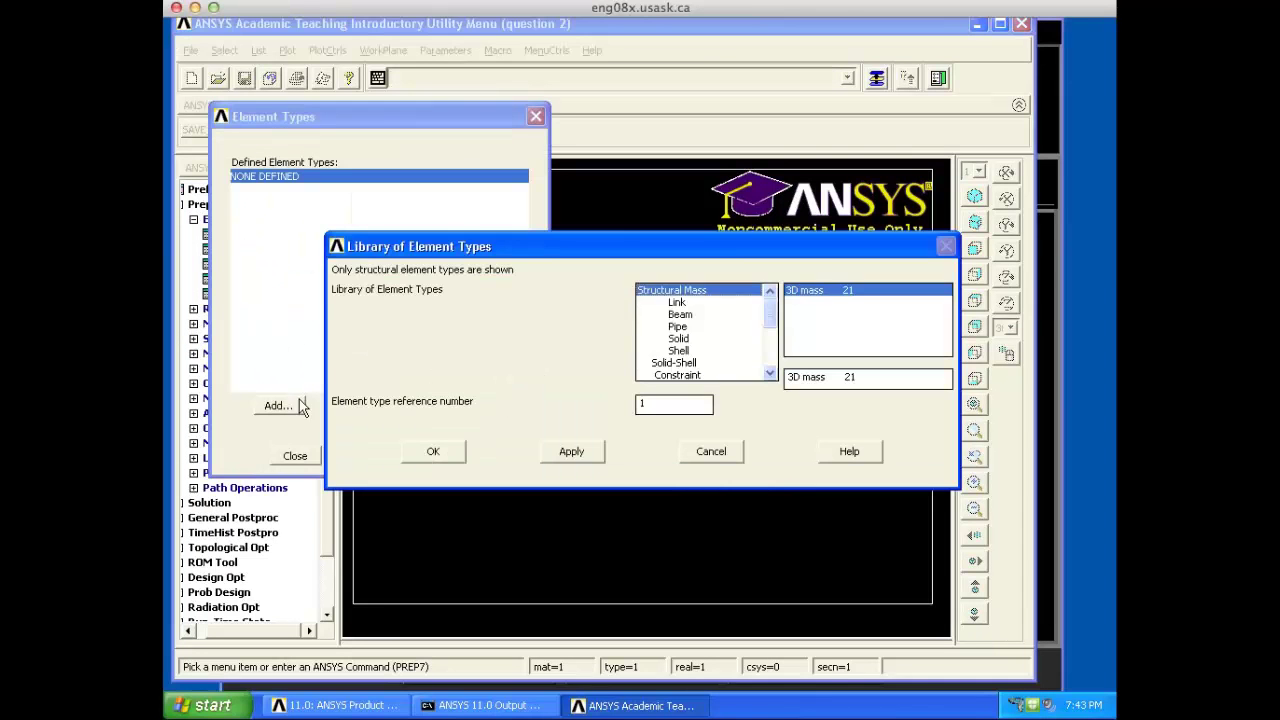
click(696, 340)
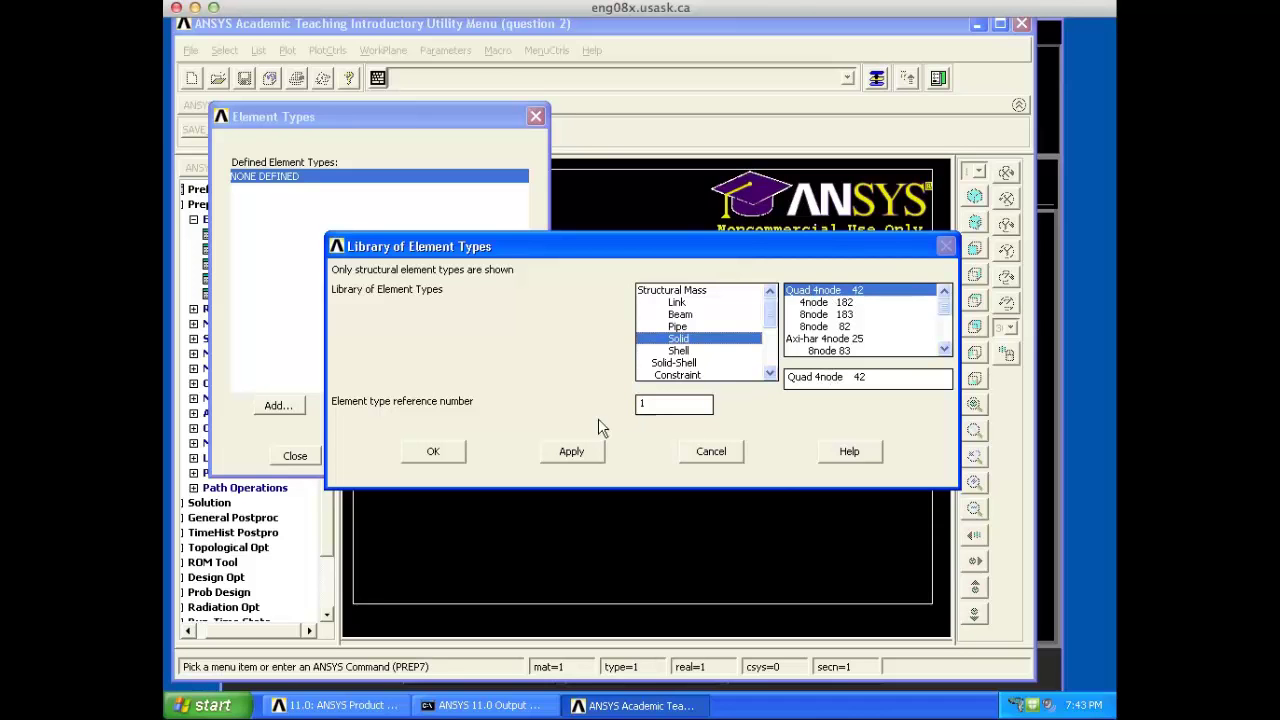
click(433, 451)
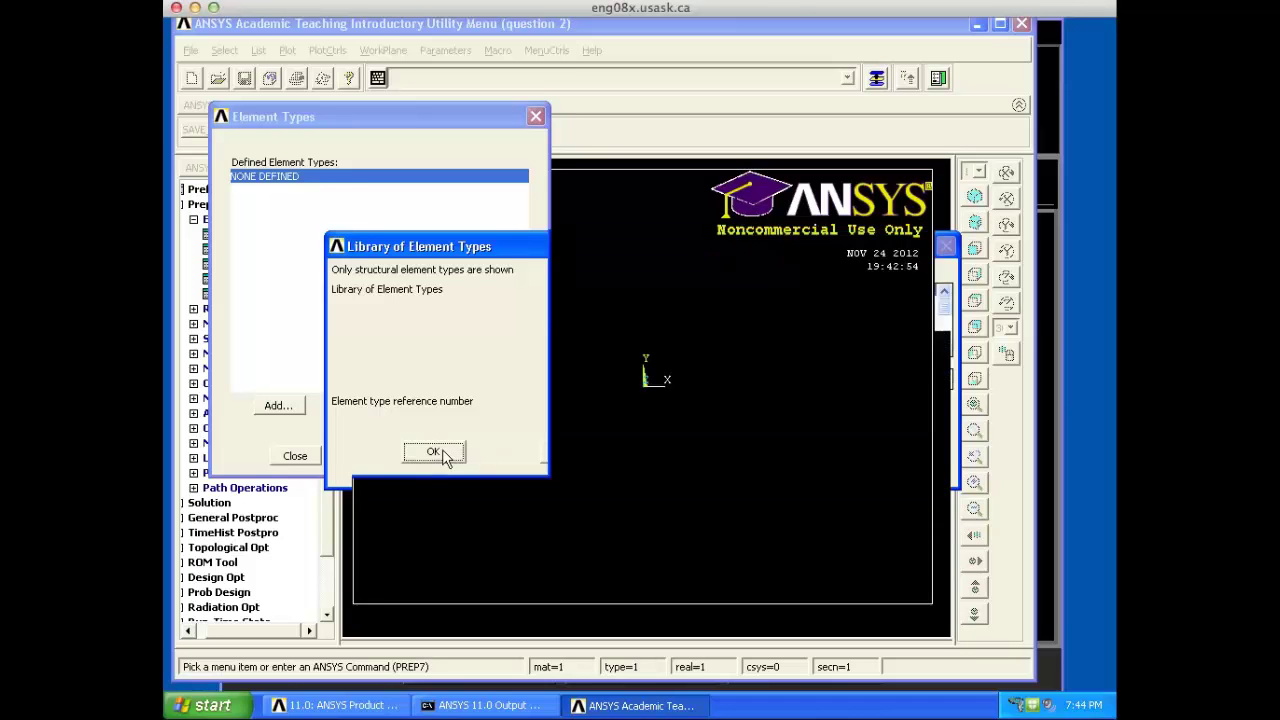
click(298, 456)
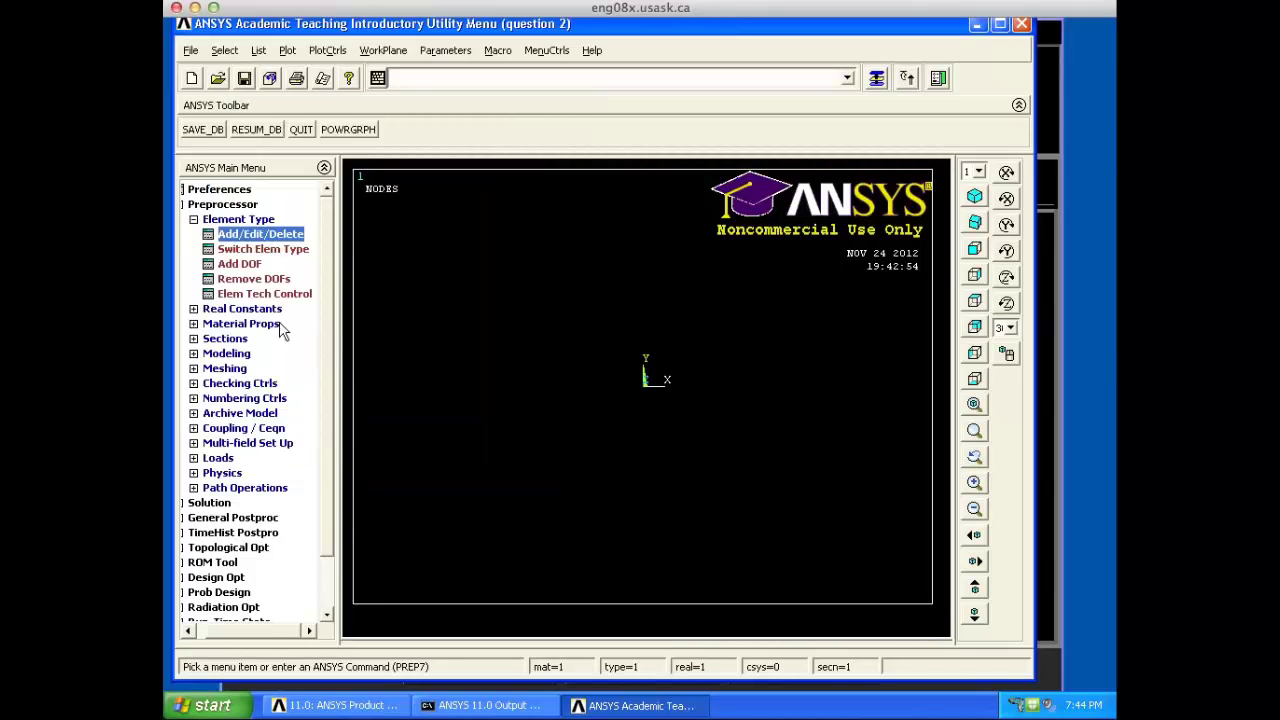
Step: Try to add a real constant set for the PLANE42 element type
click(247, 310)
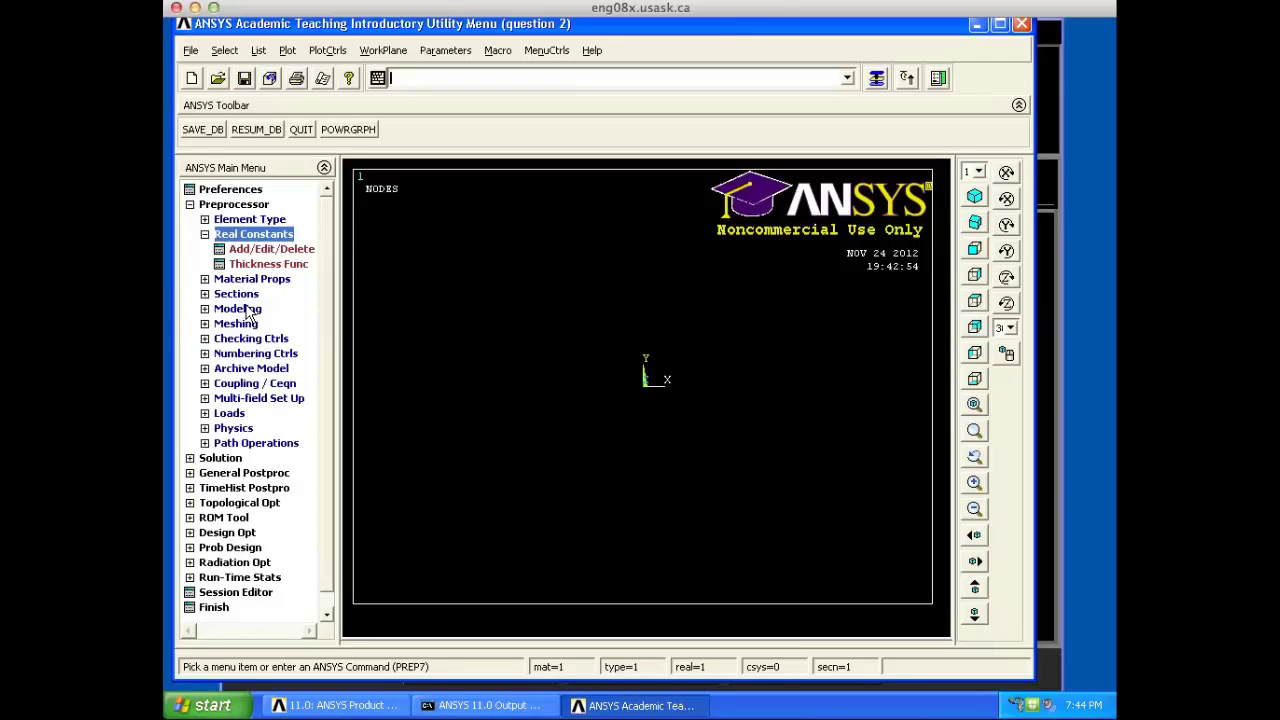
click(272, 250)
click(255, 408)
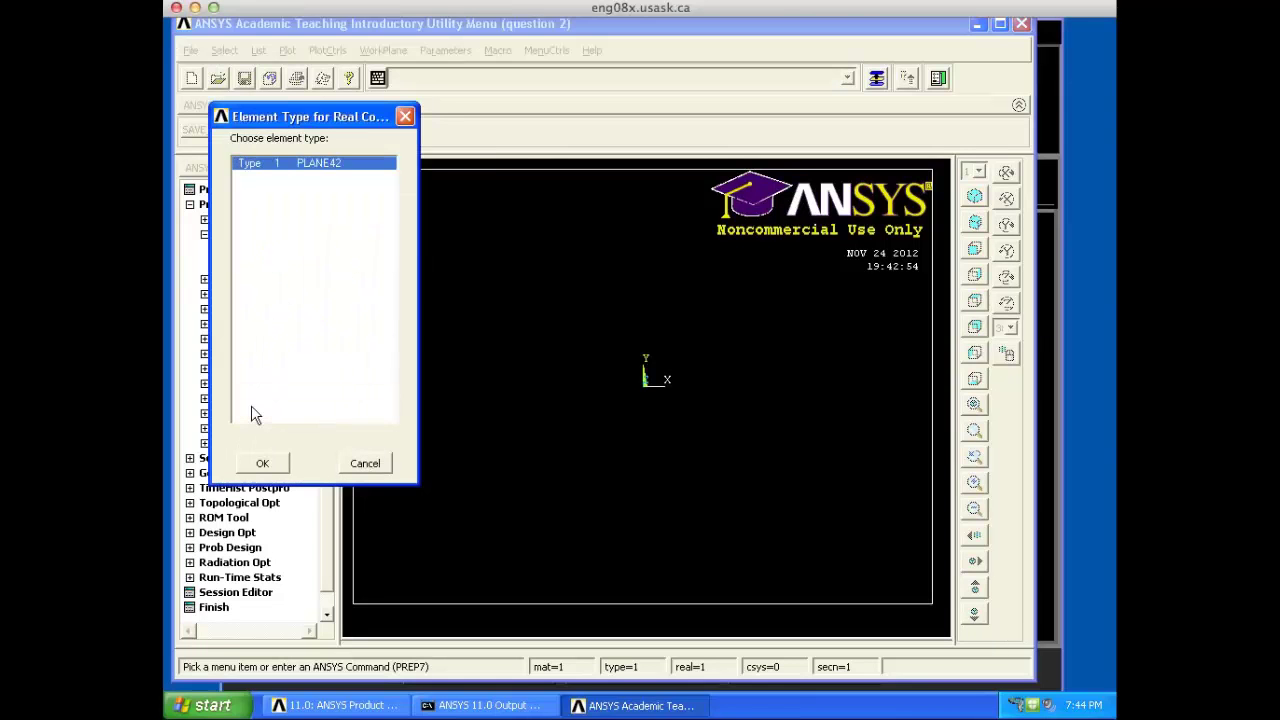
click(264, 463)
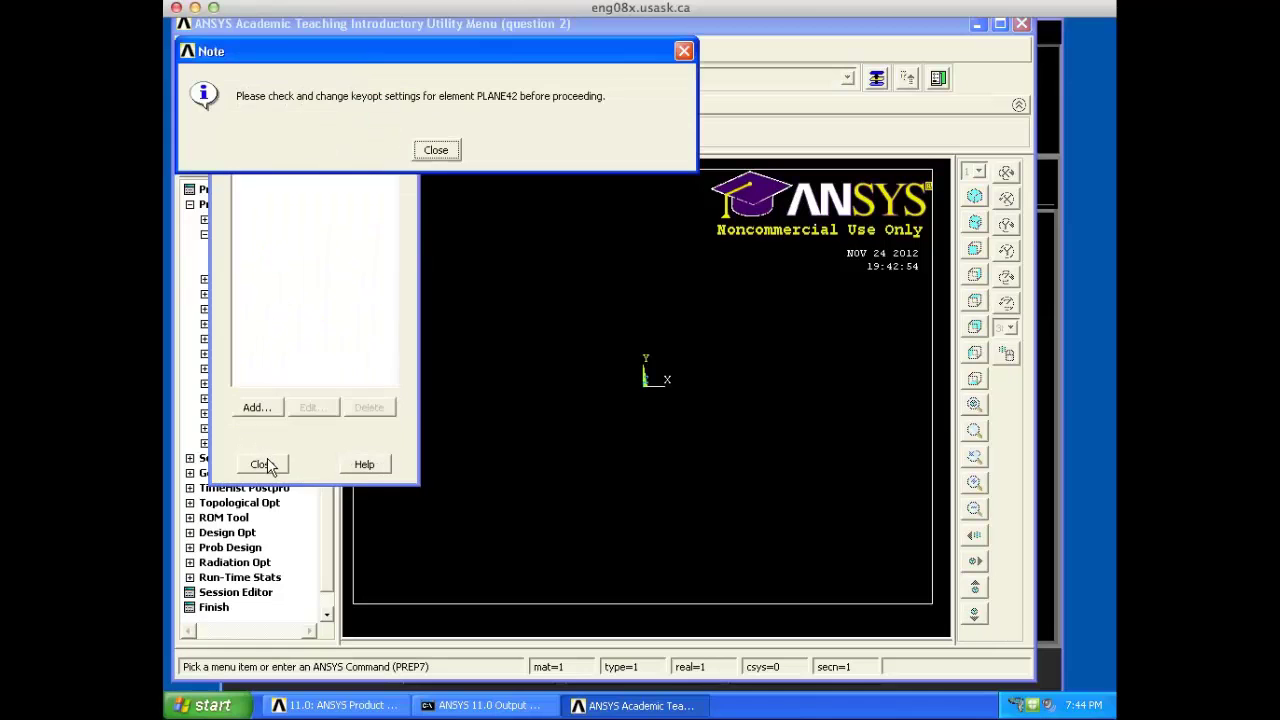
click(450, 150)
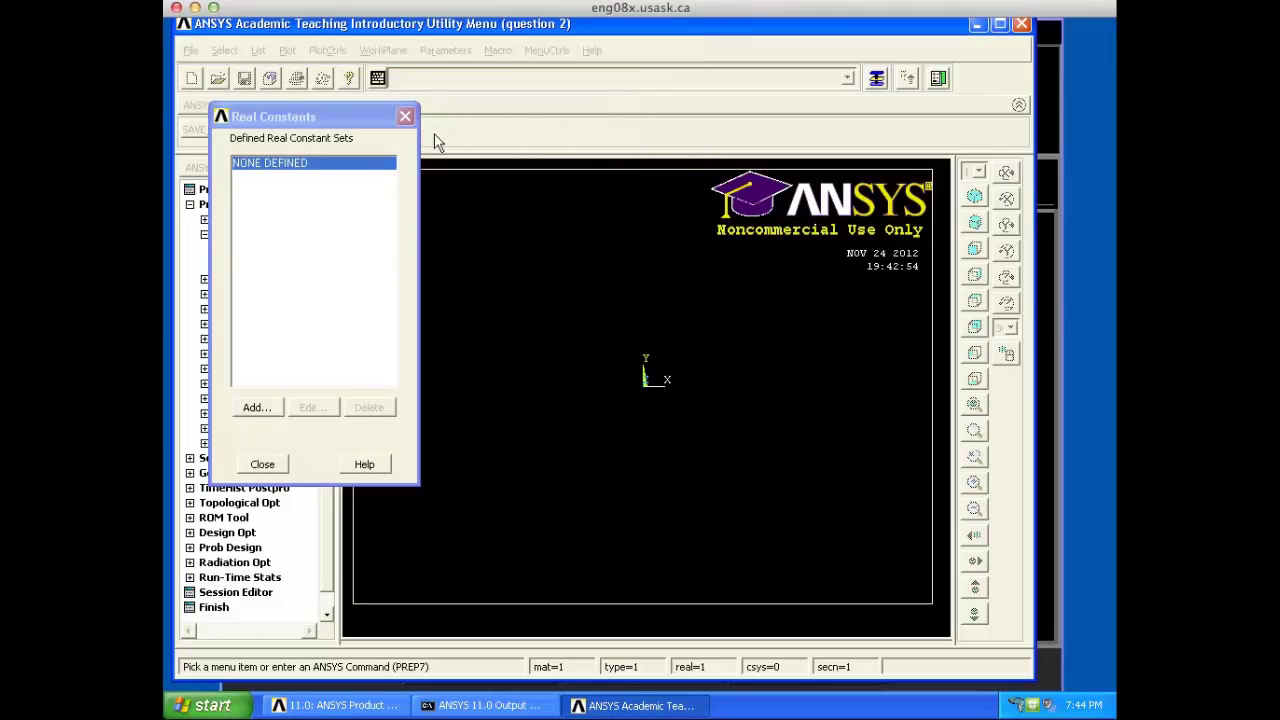
click(262, 464)
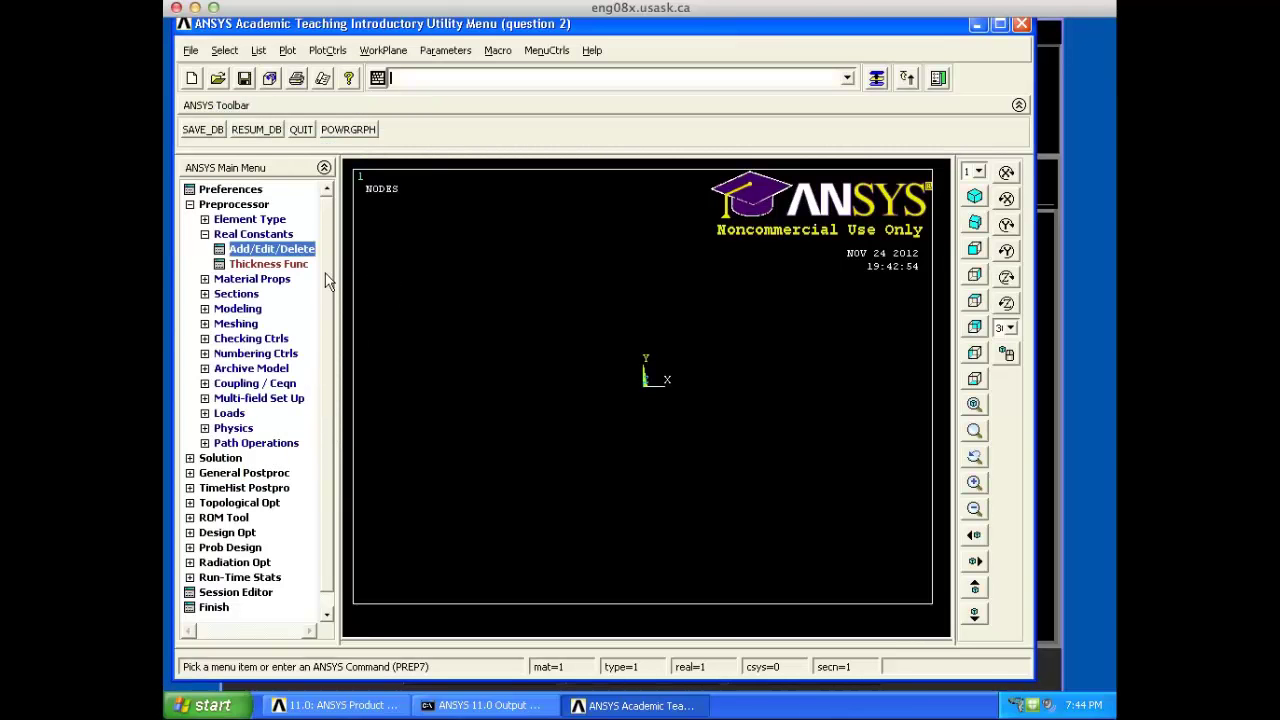
Step: Review the plate's thickness, material data and dimensions under Example problem 2 in the Word tutorial document, leaving the shell thickness function undefined
click(290, 265)
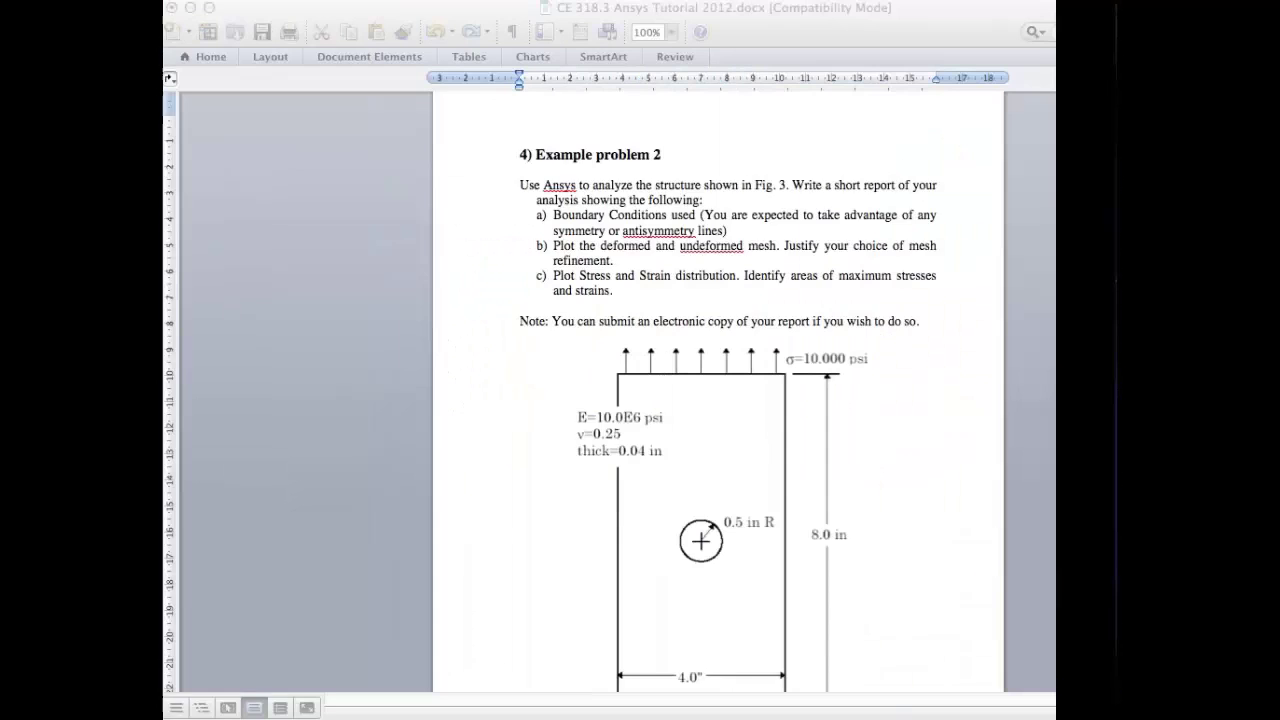
click(797, 418)
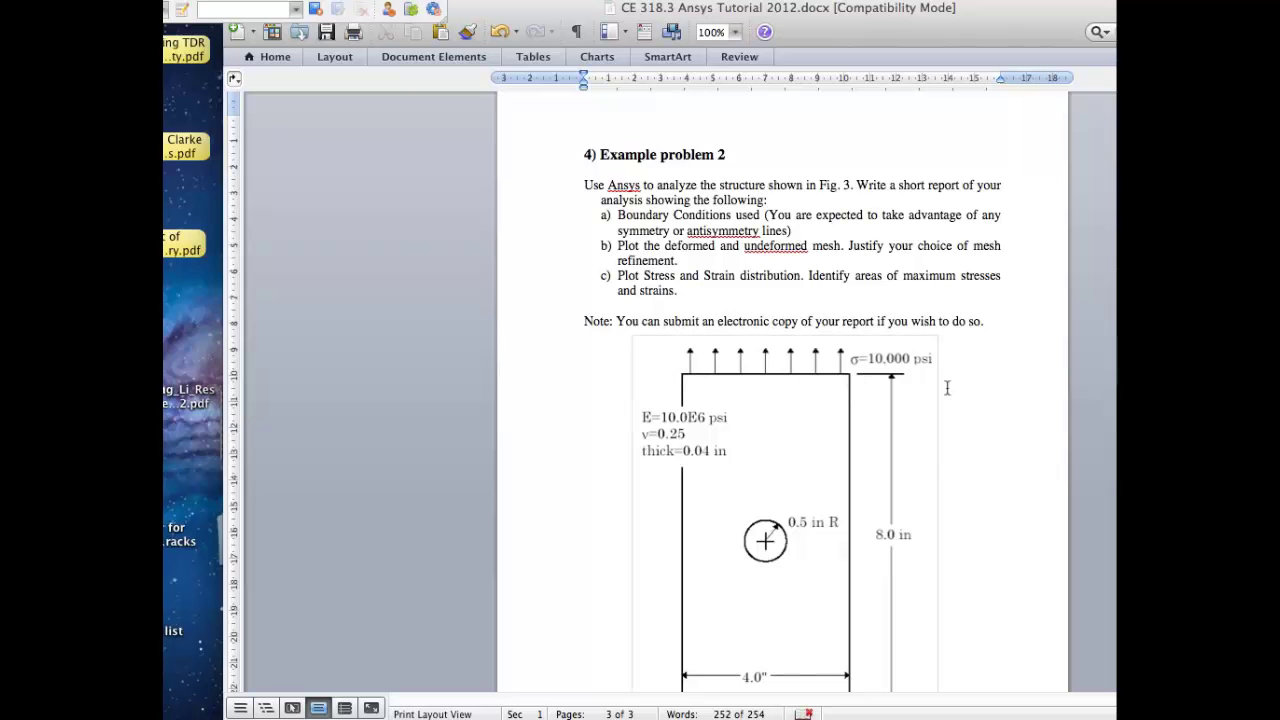
key(ctrl+Right)
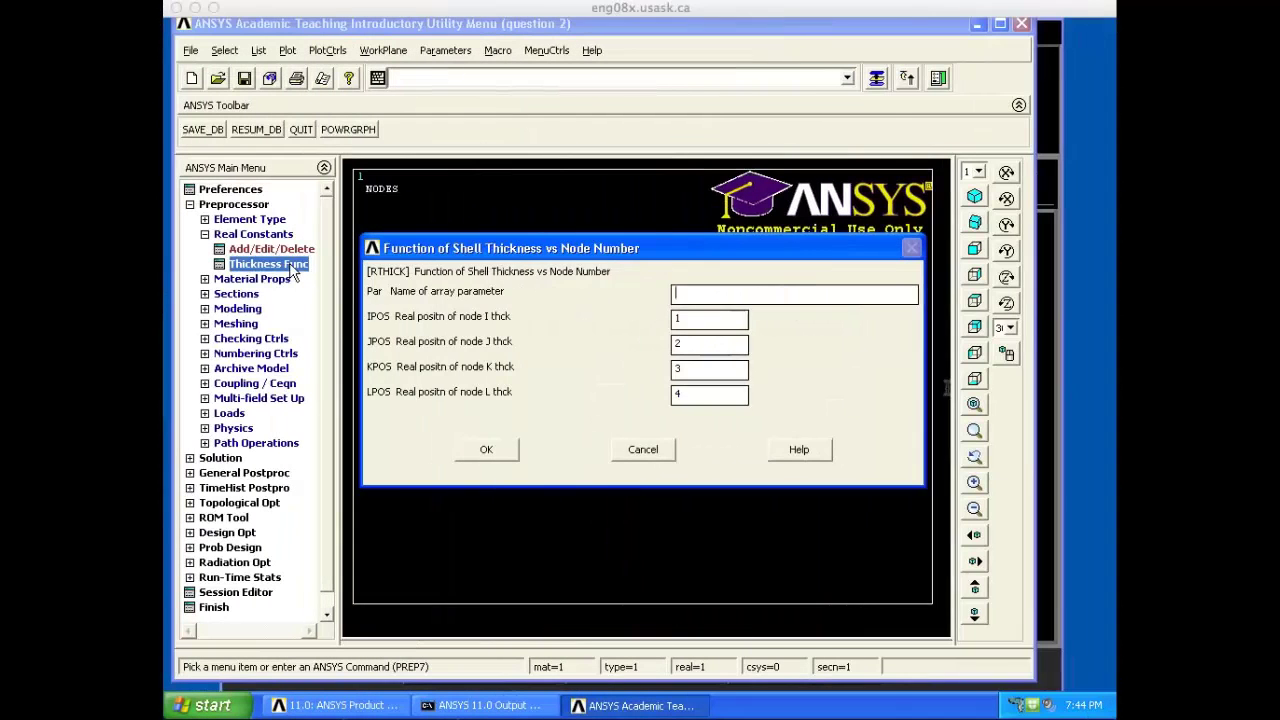
click(646, 449)
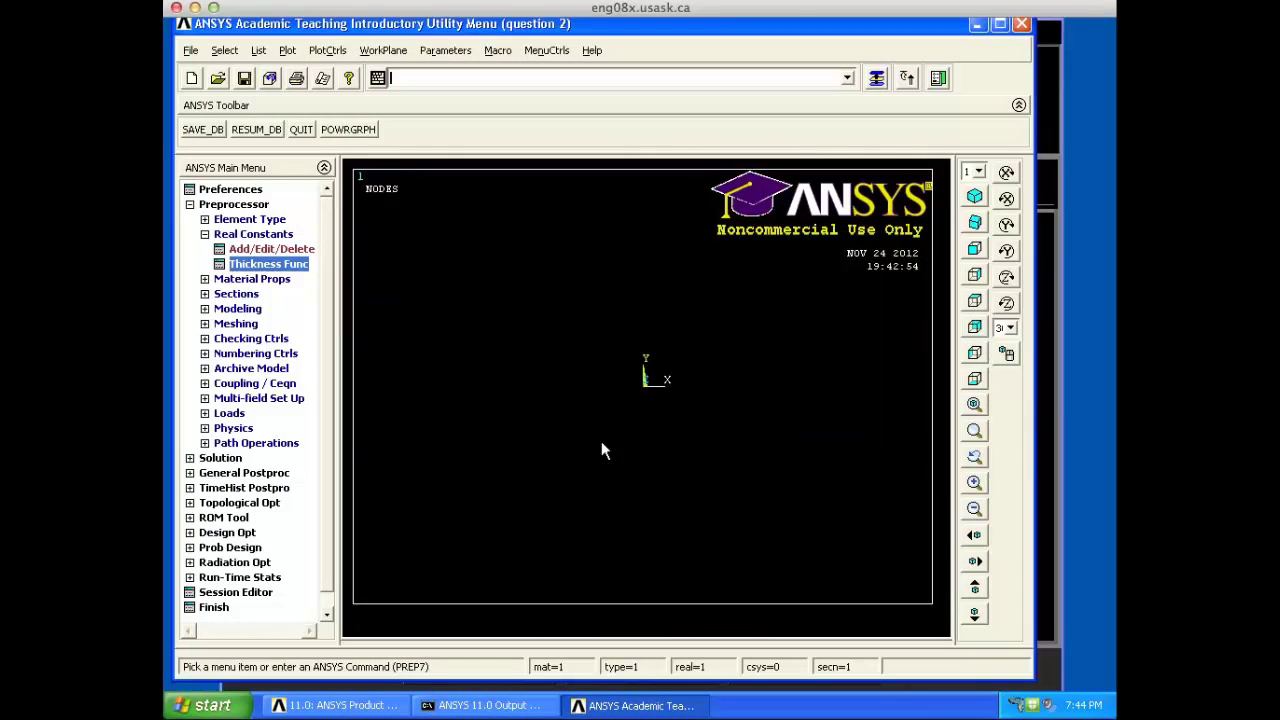
Step: Open the structural linear elastic isotropic properties for Material Model Number 1
click(262, 280)
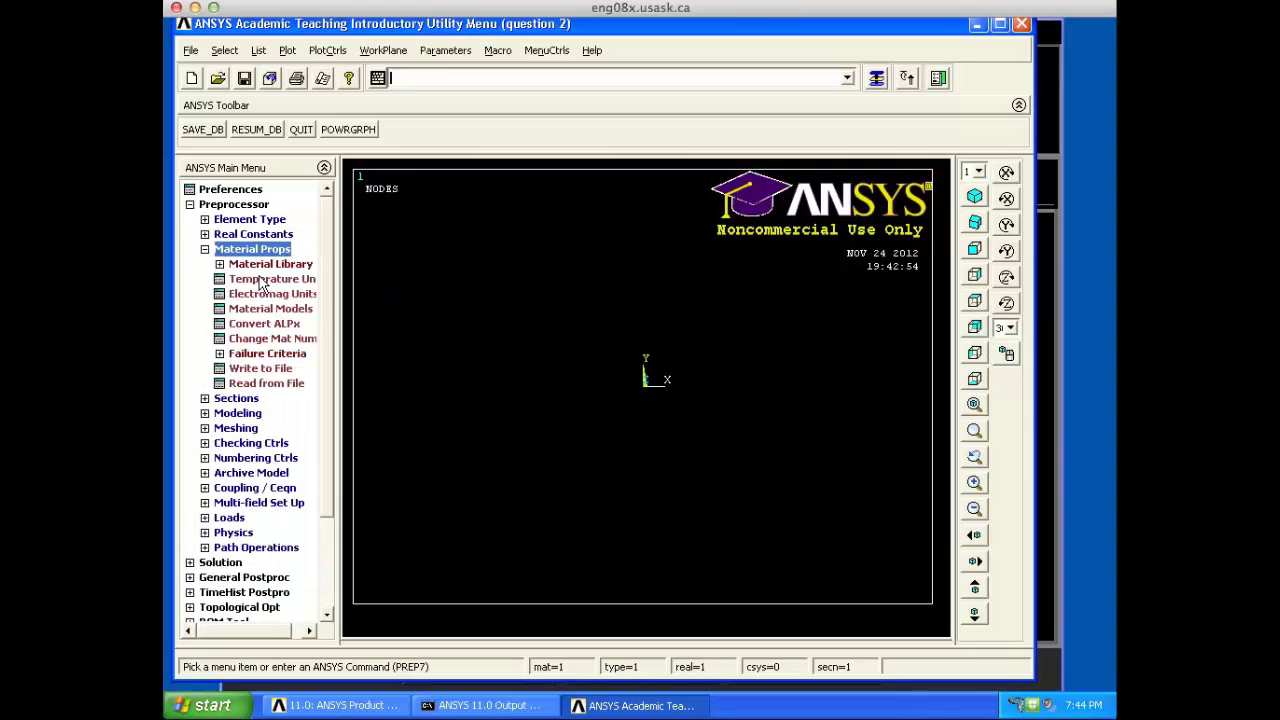
double_click(265, 309)
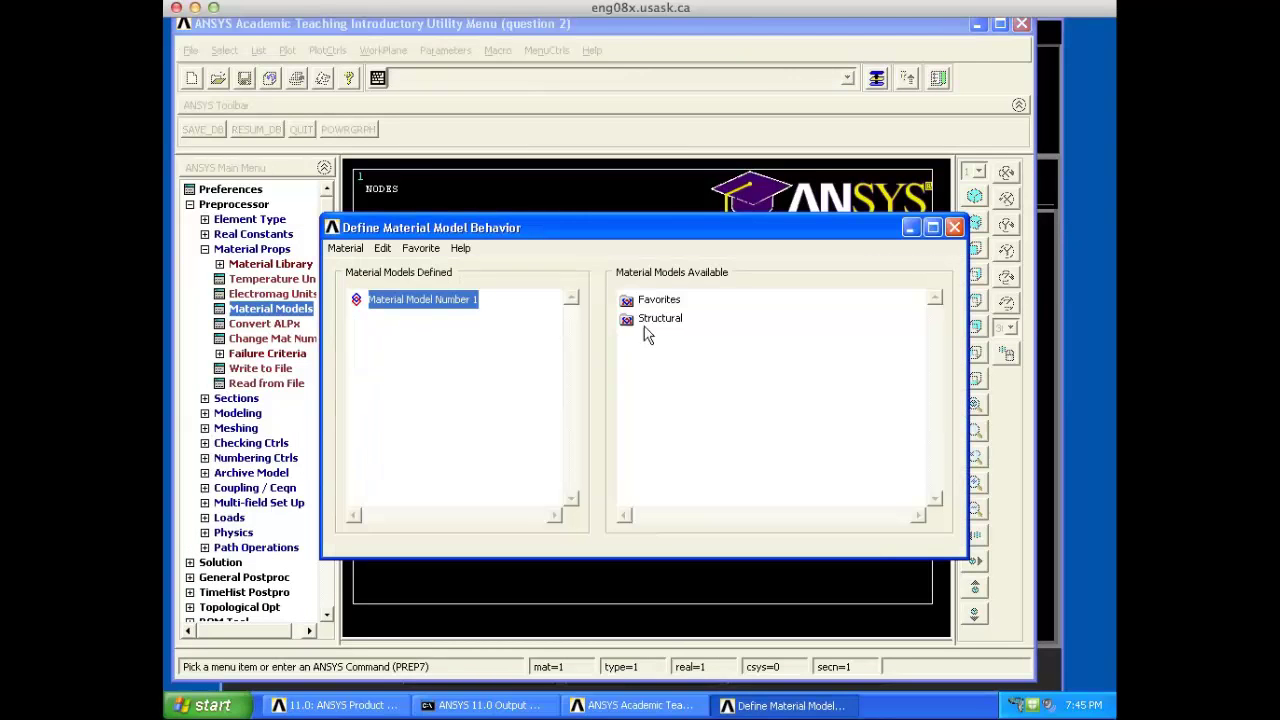
double_click(658, 319)
double_click(680, 338)
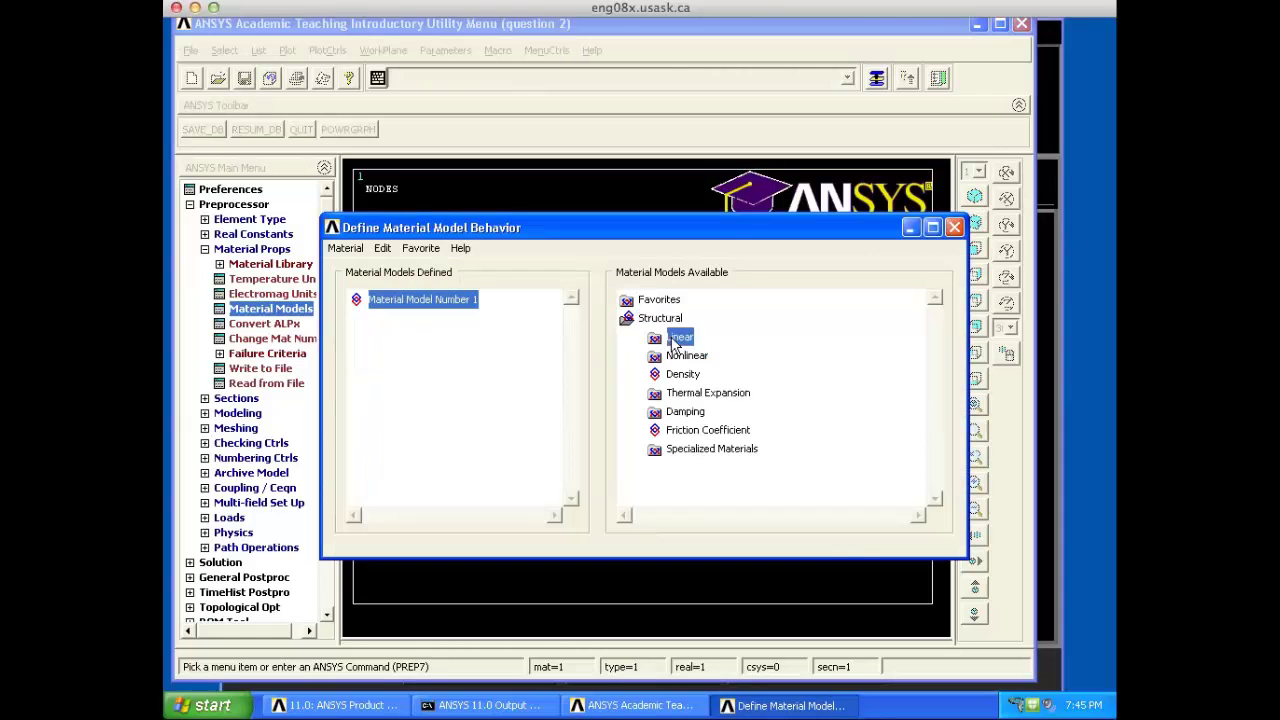
click(706, 373)
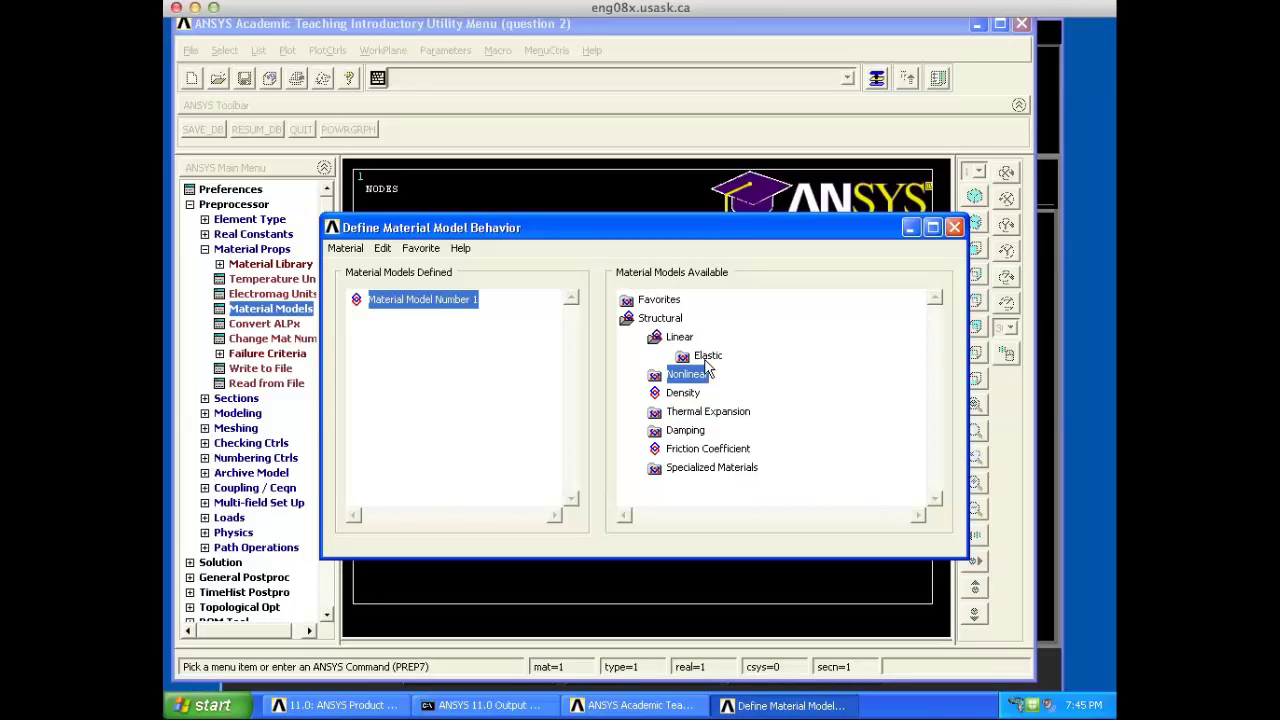
double_click(706, 360)
double_click(731, 375)
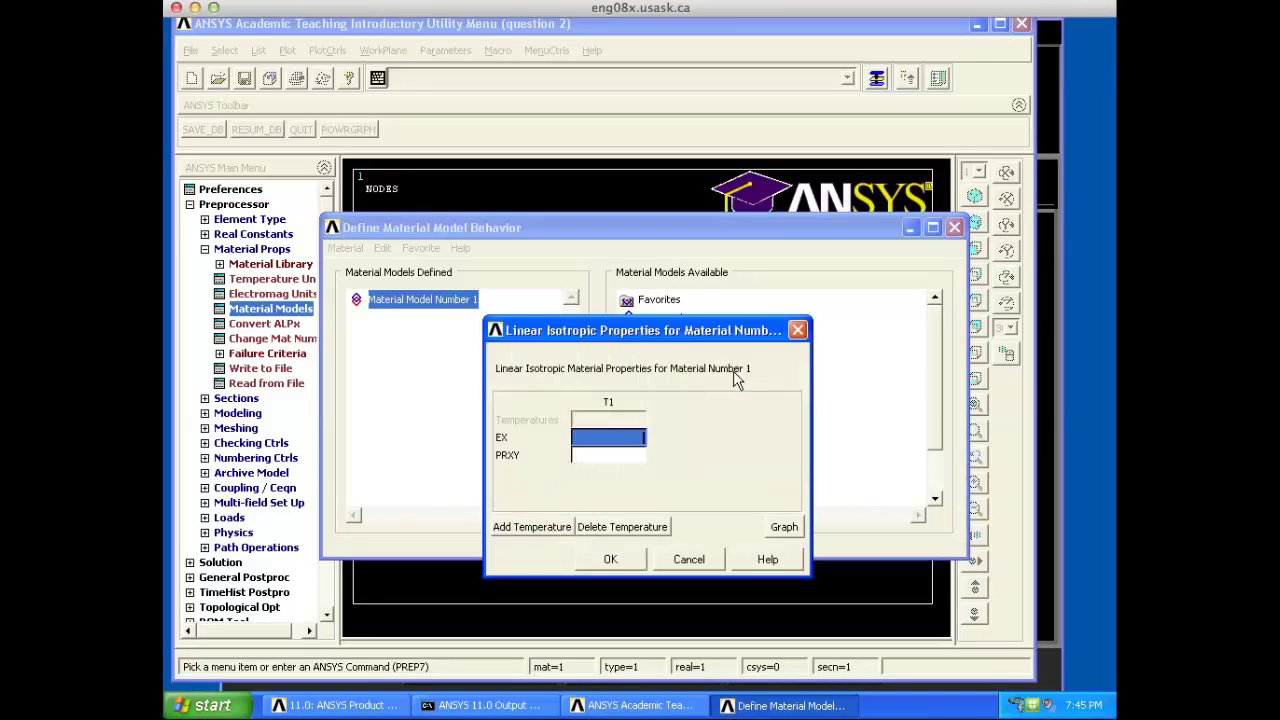
Step: Set material 1's EX to 10e6 and PRXY to 0.25 per the tutorial document, and save the database
key(ctrl+Left)
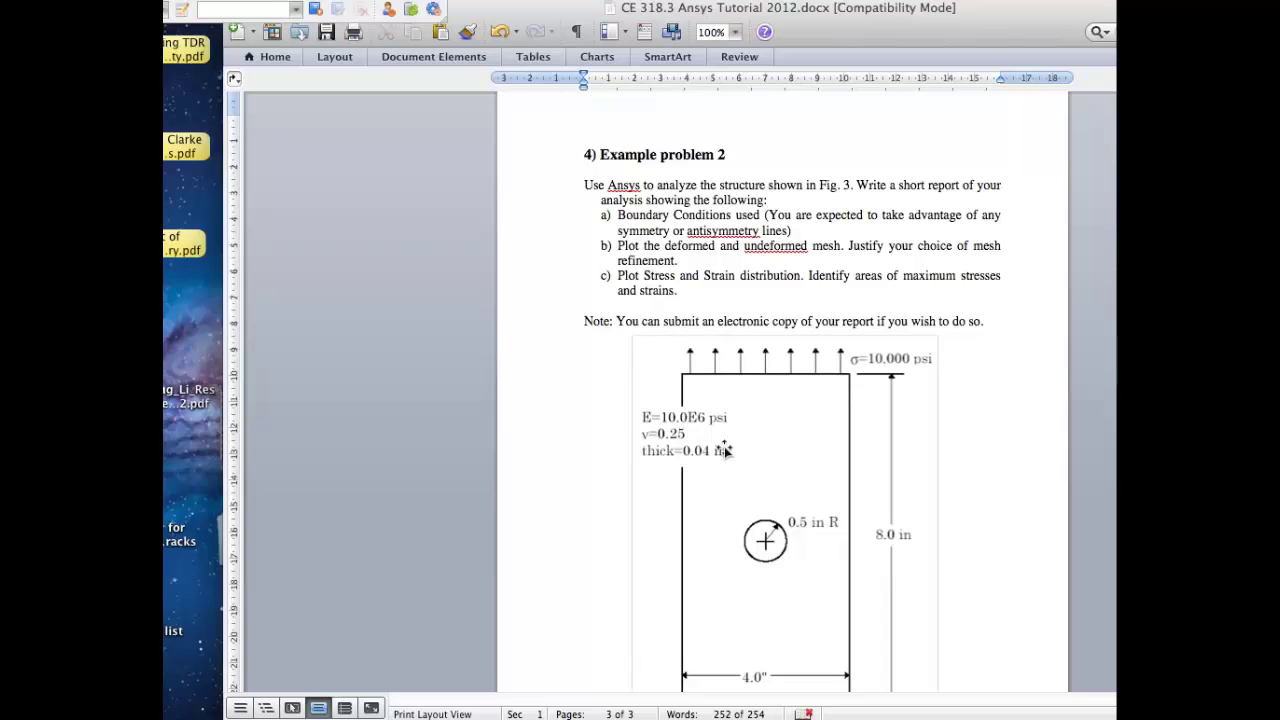
key(ctrl+Right)
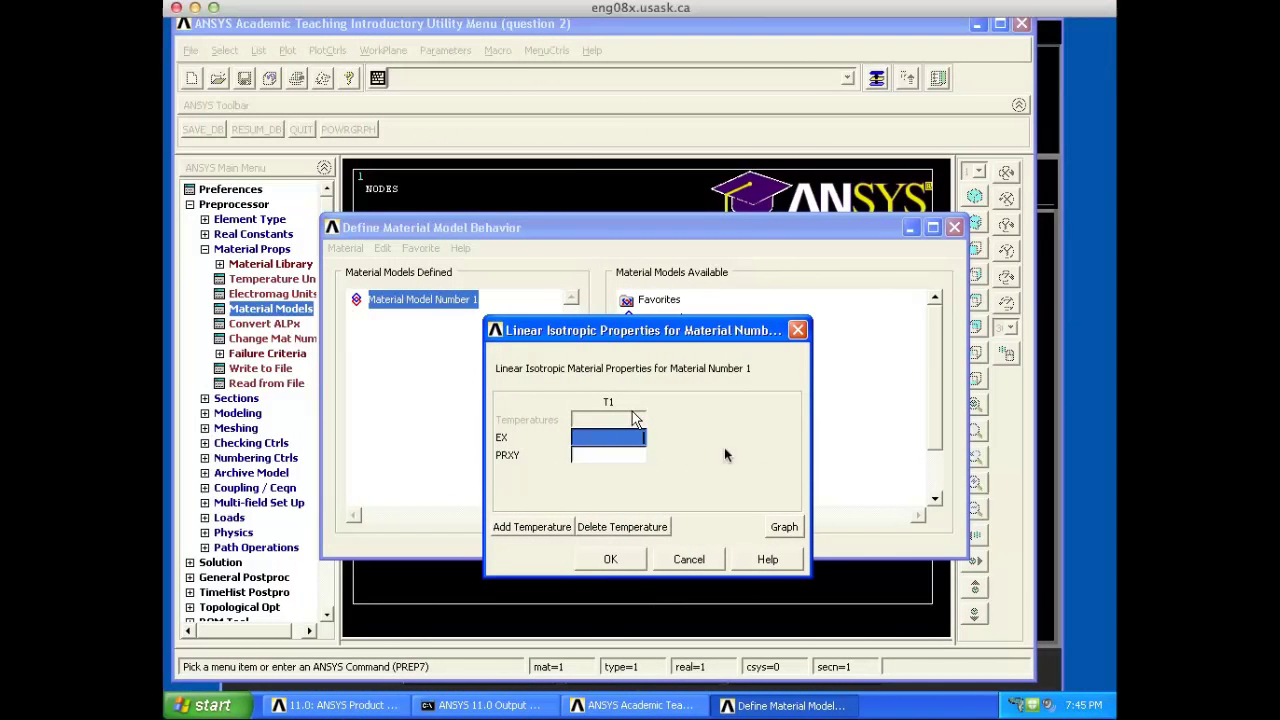
text(10e6)
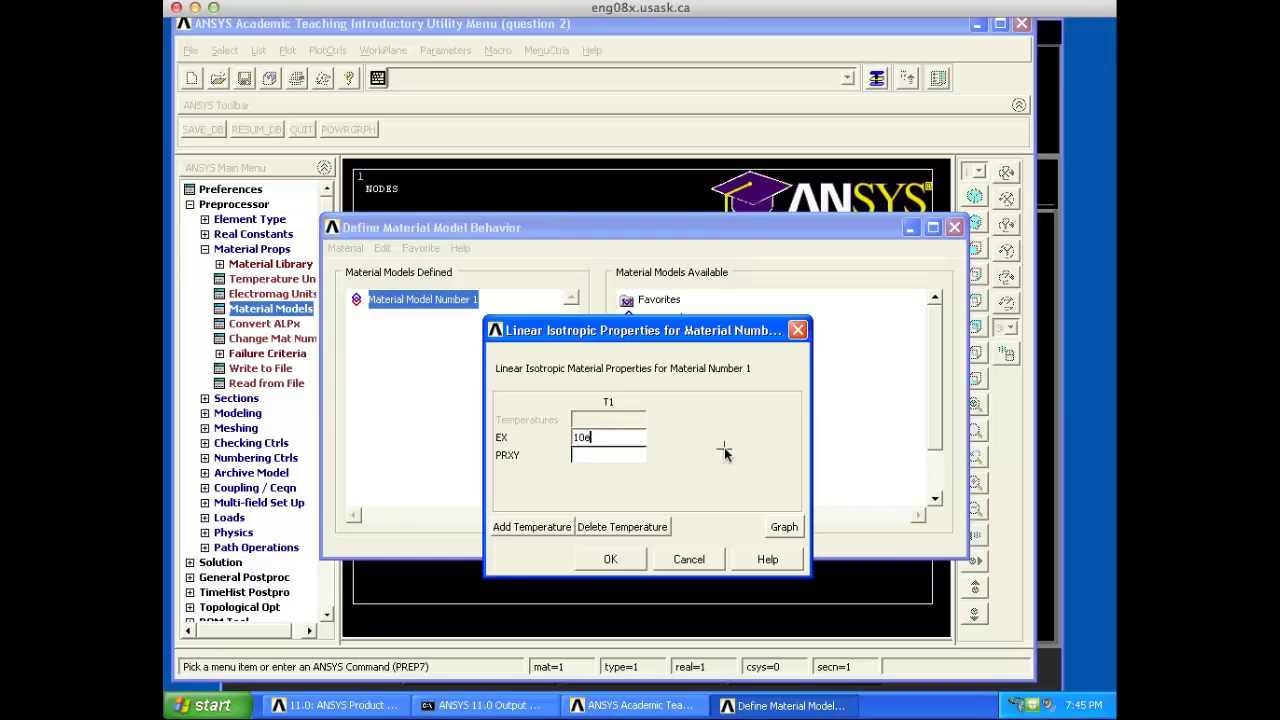
click(608, 457)
text(0)
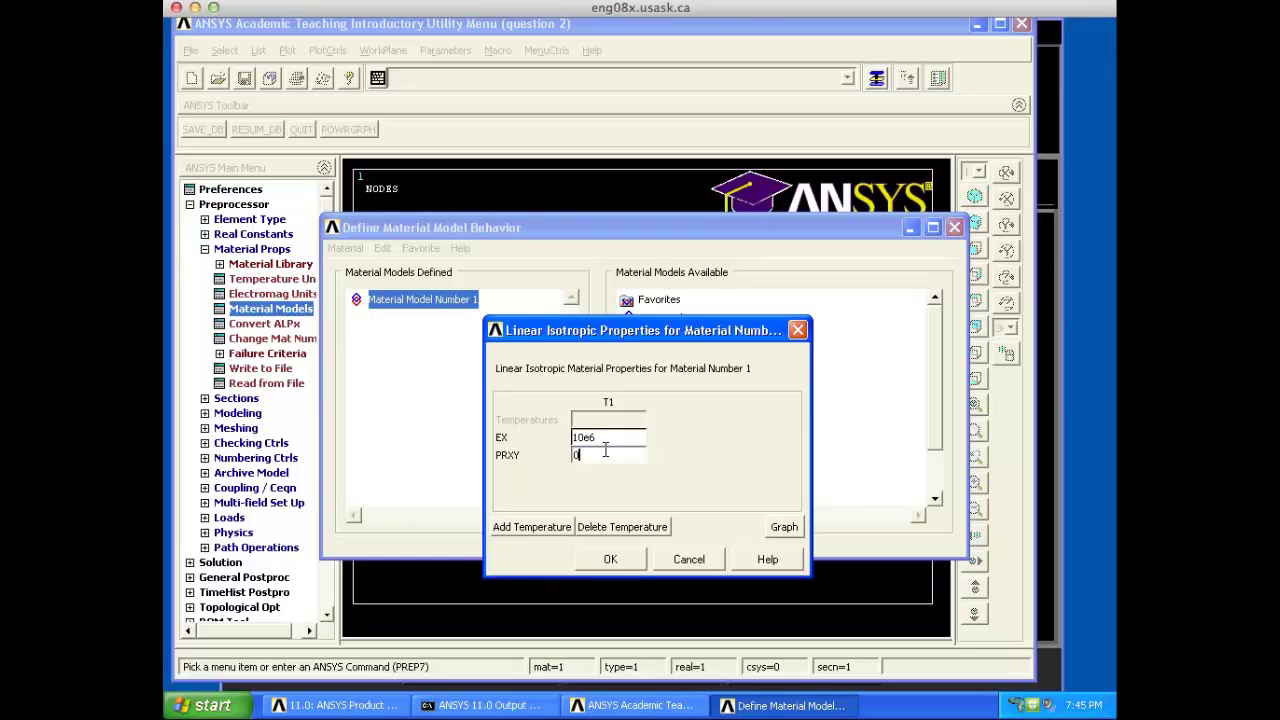
text(.25)
click(611, 561)
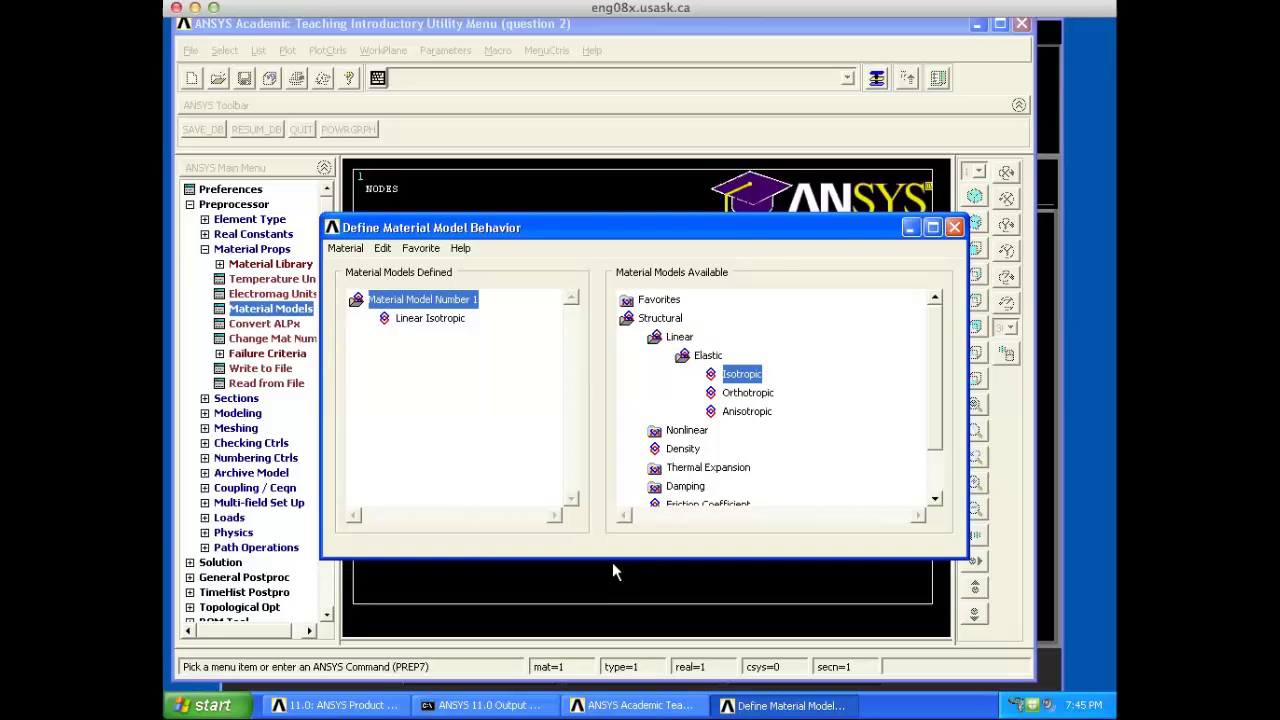
click(954, 229)
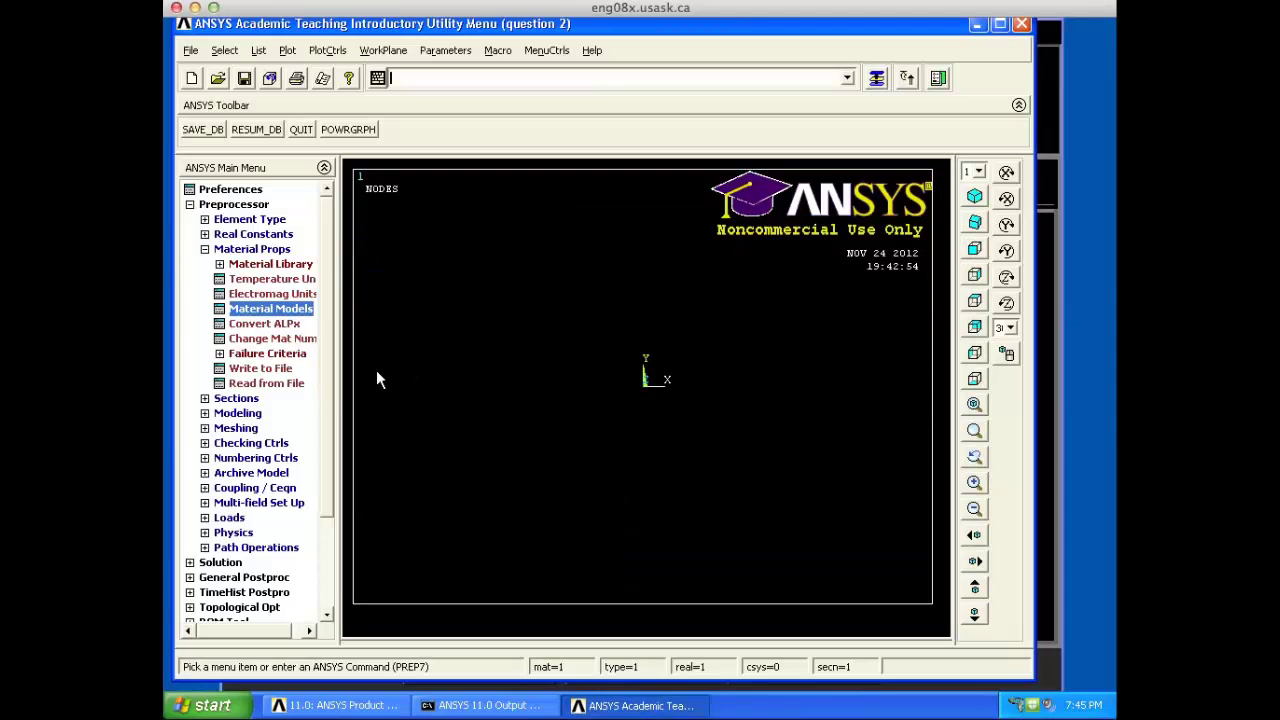
click(204, 249)
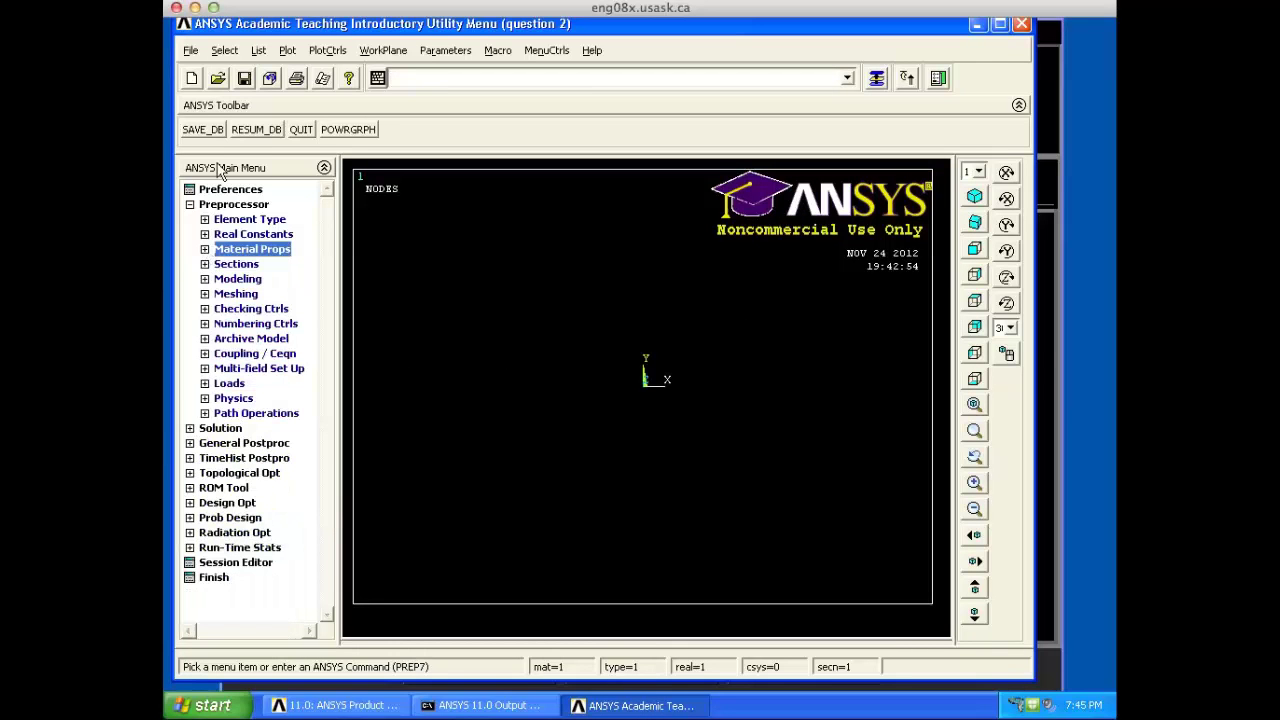
click(202, 131)
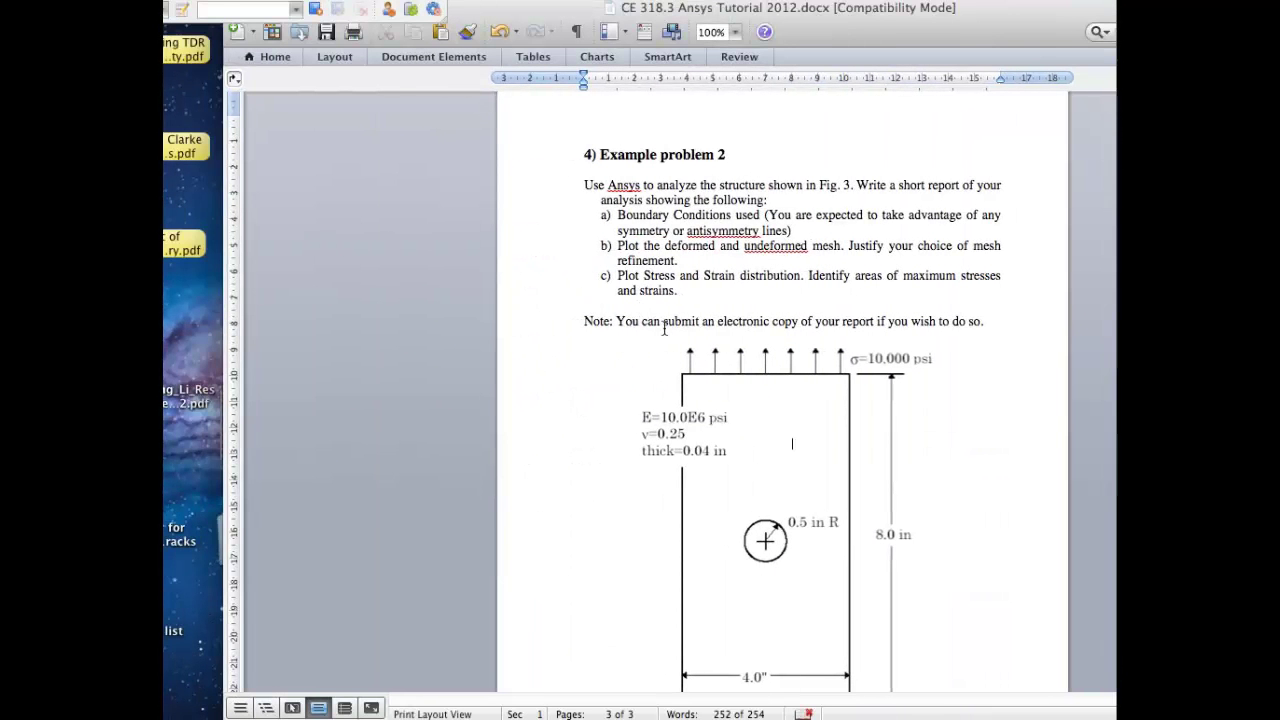
Step: Review the plate's dimensions, applied stresses and boundary condition requirements under Example problem 2 in the Word tutorial document
scroll(663, 328, down, 2)
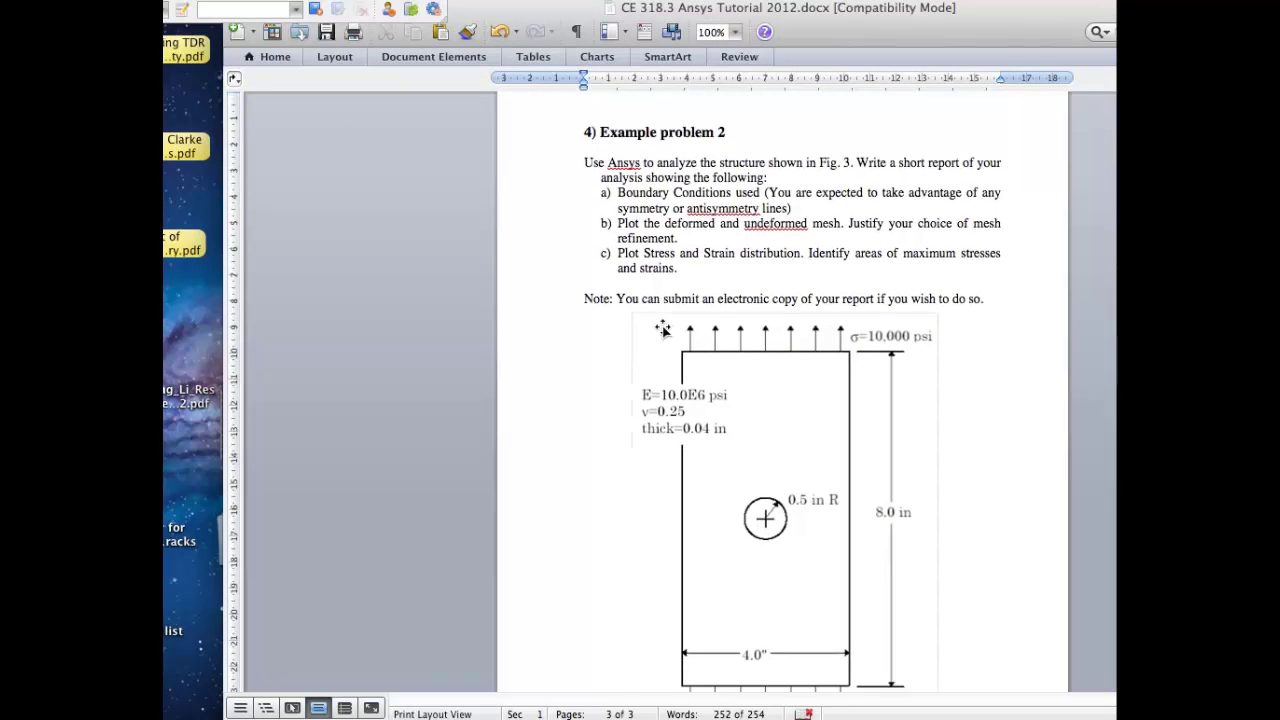
scroll(663, 328, down, 2)
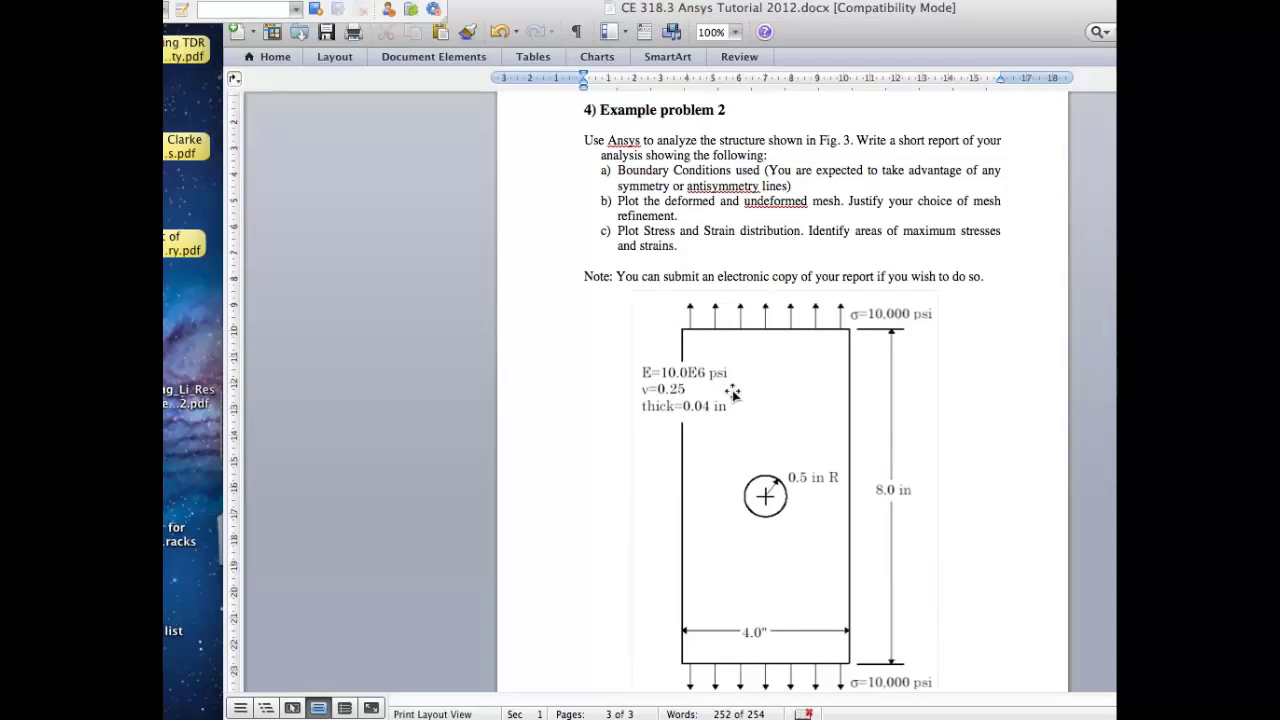
scroll(733, 393, down, 5)
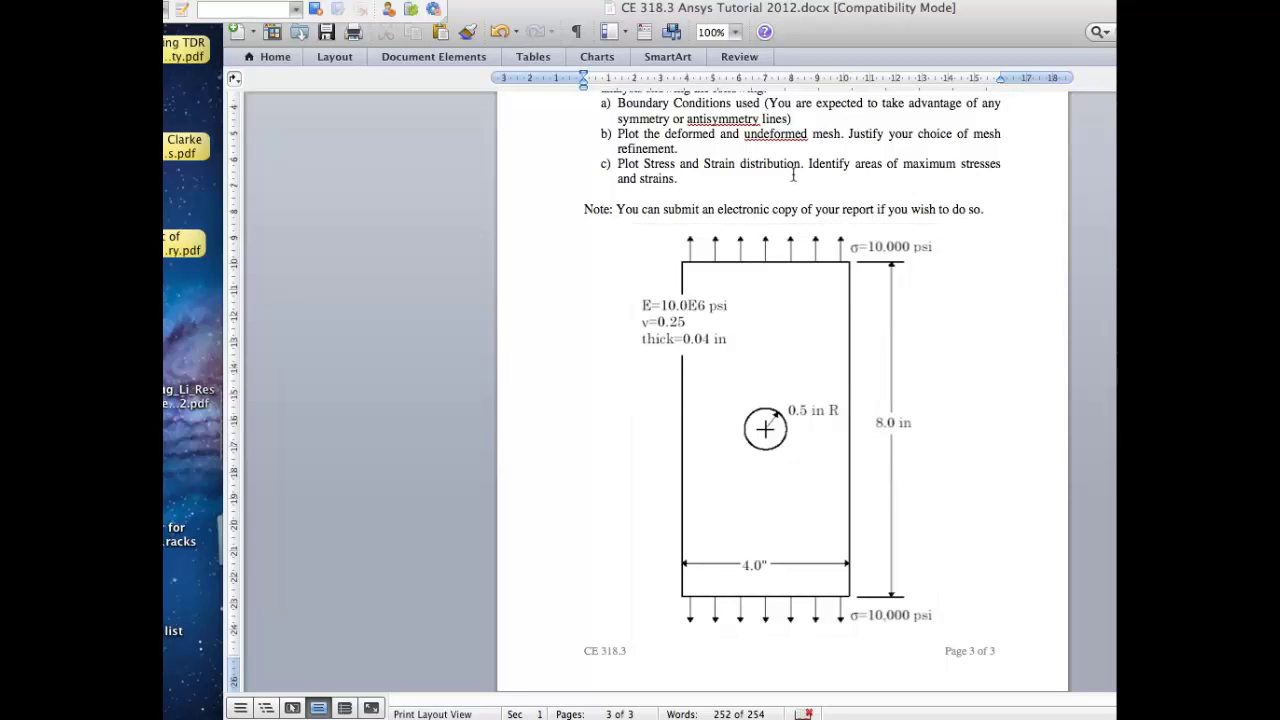
scroll(793, 176, up, 4)
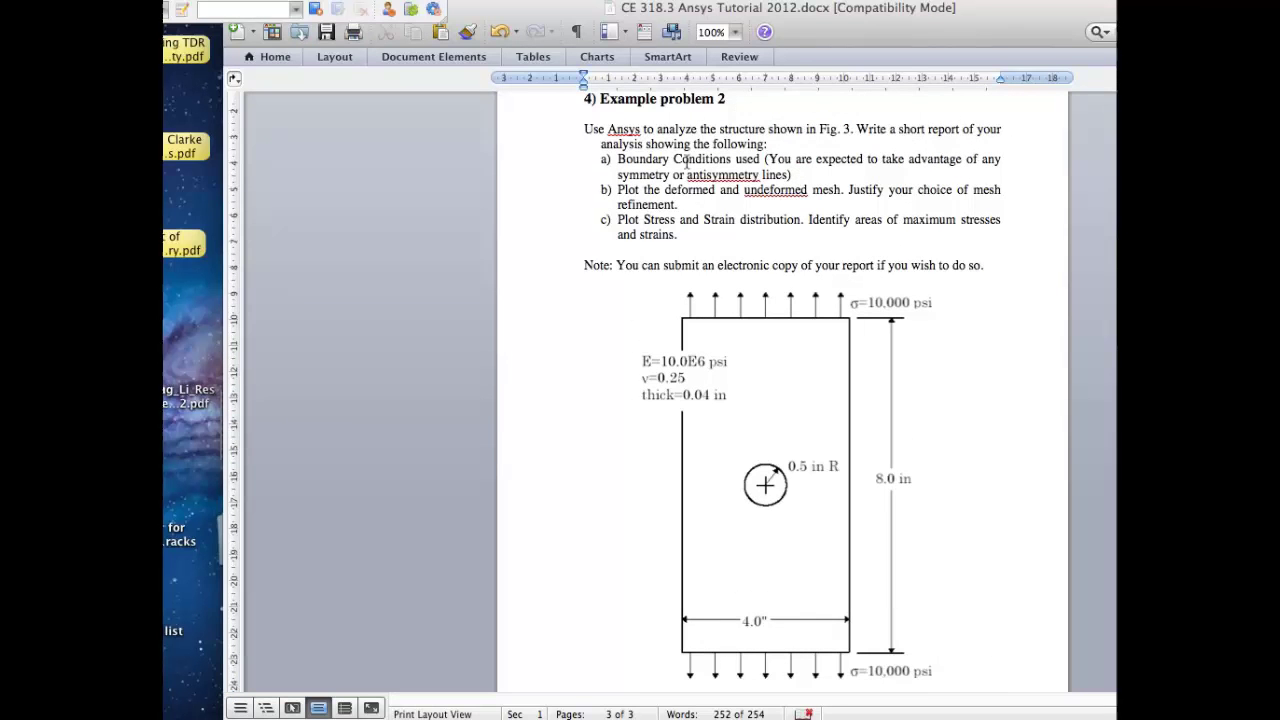
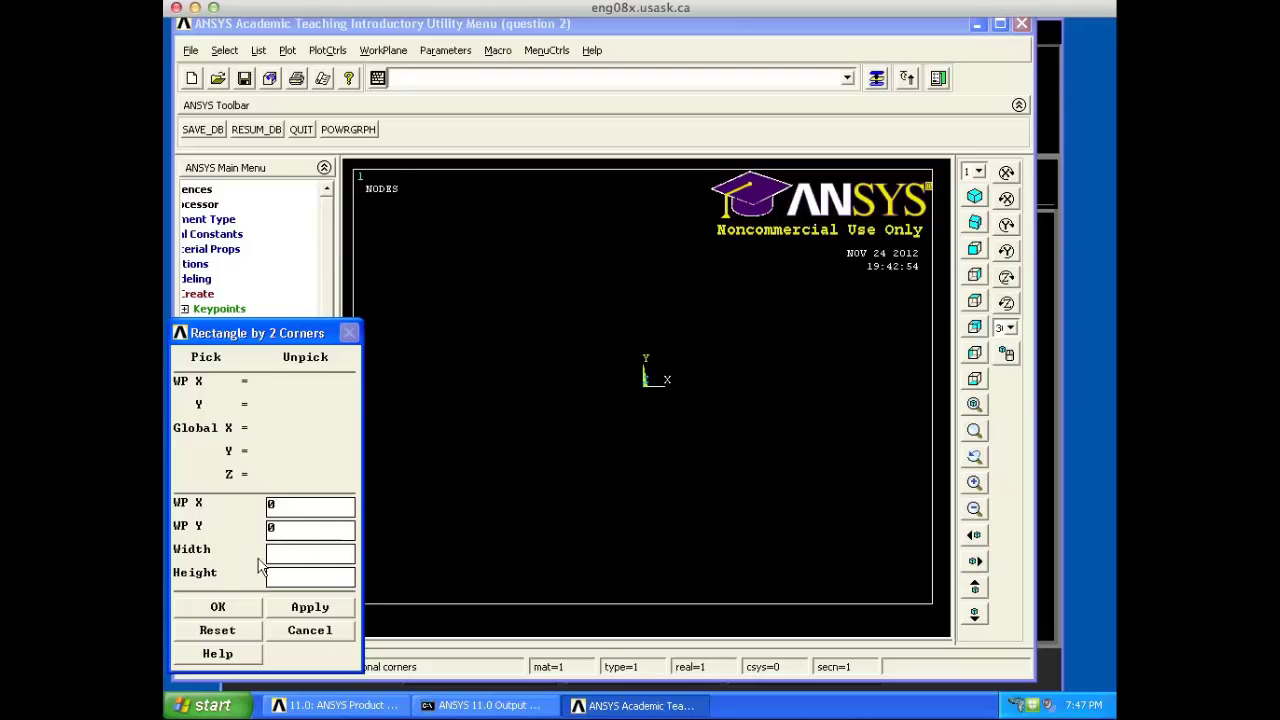
Step: Start a rectangle area by two corners with its first corner at the working plane origin (0, 0)
click(237, 607)
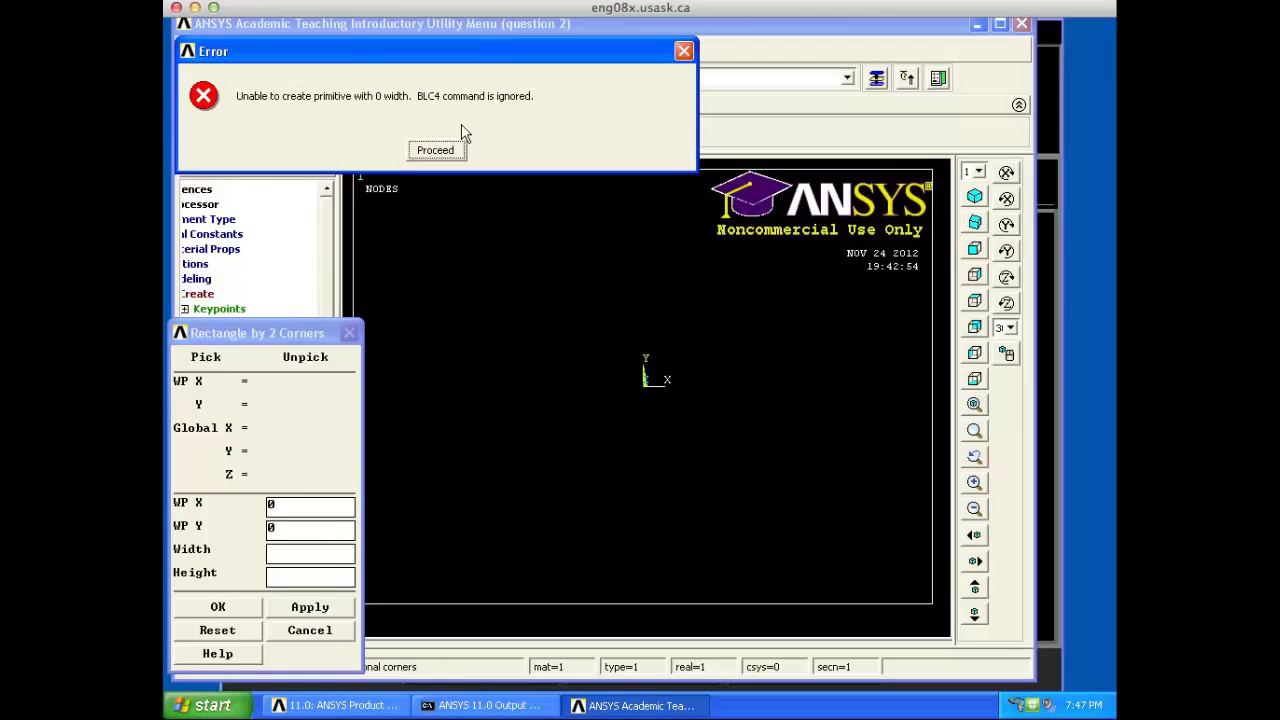
click(683, 51)
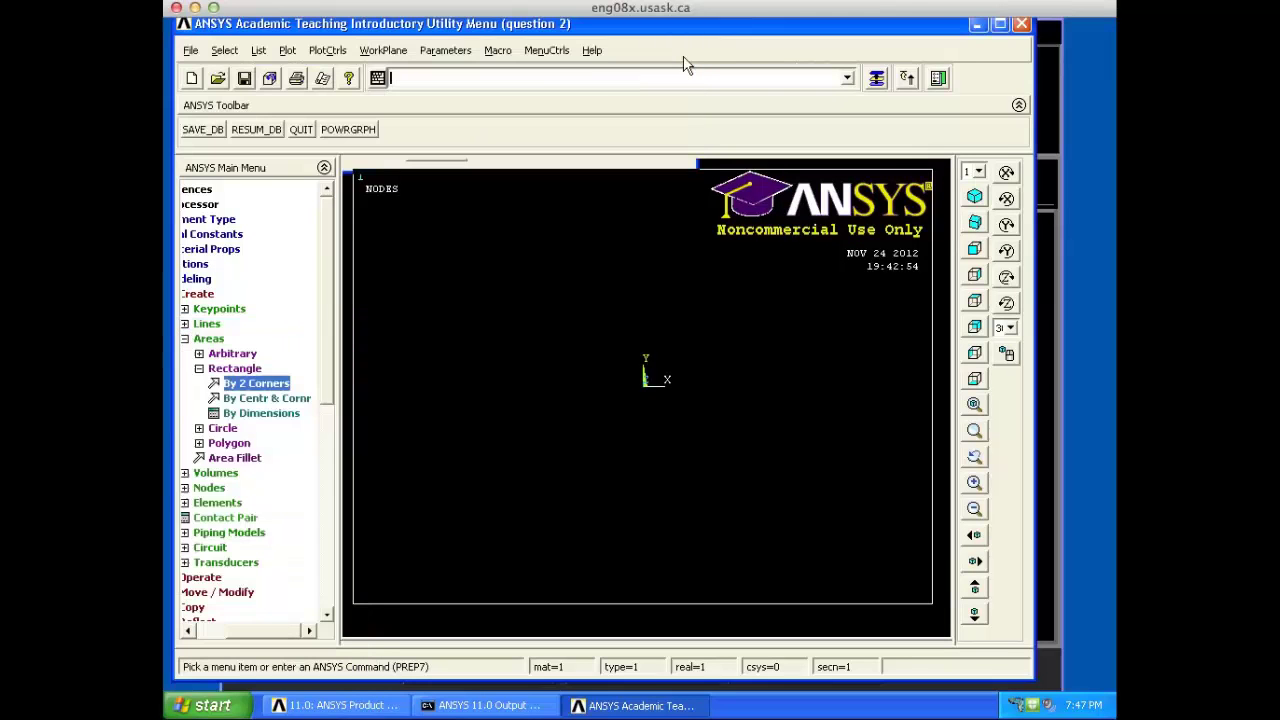
click(271, 384)
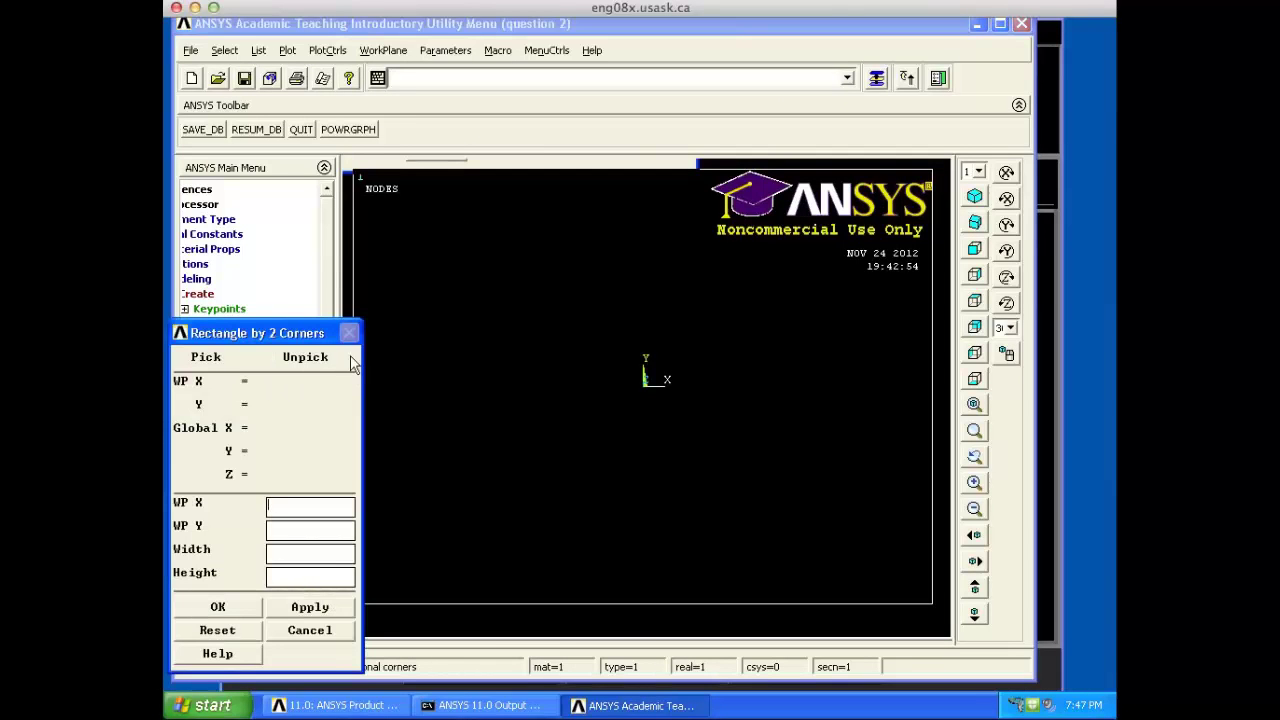
click(576, 386)
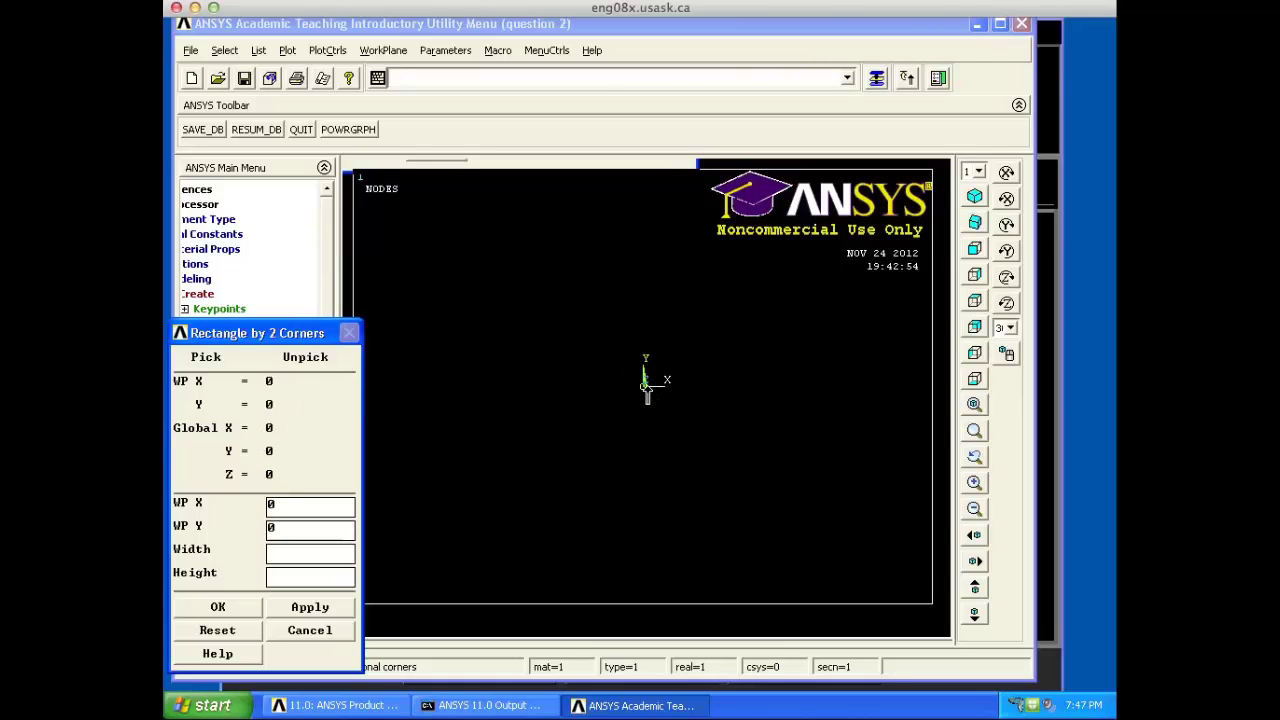
mouse_move(646, 386)
mouse_down()
mouse_move(494, 454)
mouse_move(555, 393)
mouse_move(679, 355)
mouse_move(737, 297)
mouse_up()
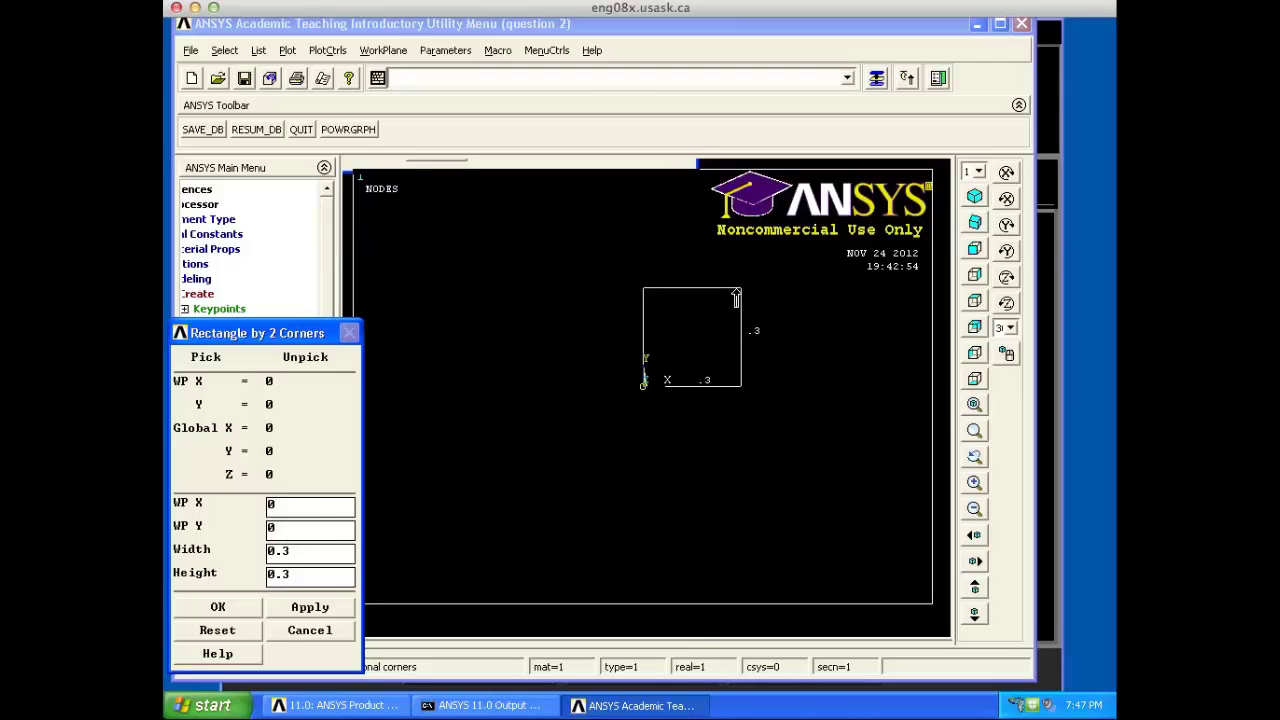
drag(737, 297, 410, 462)
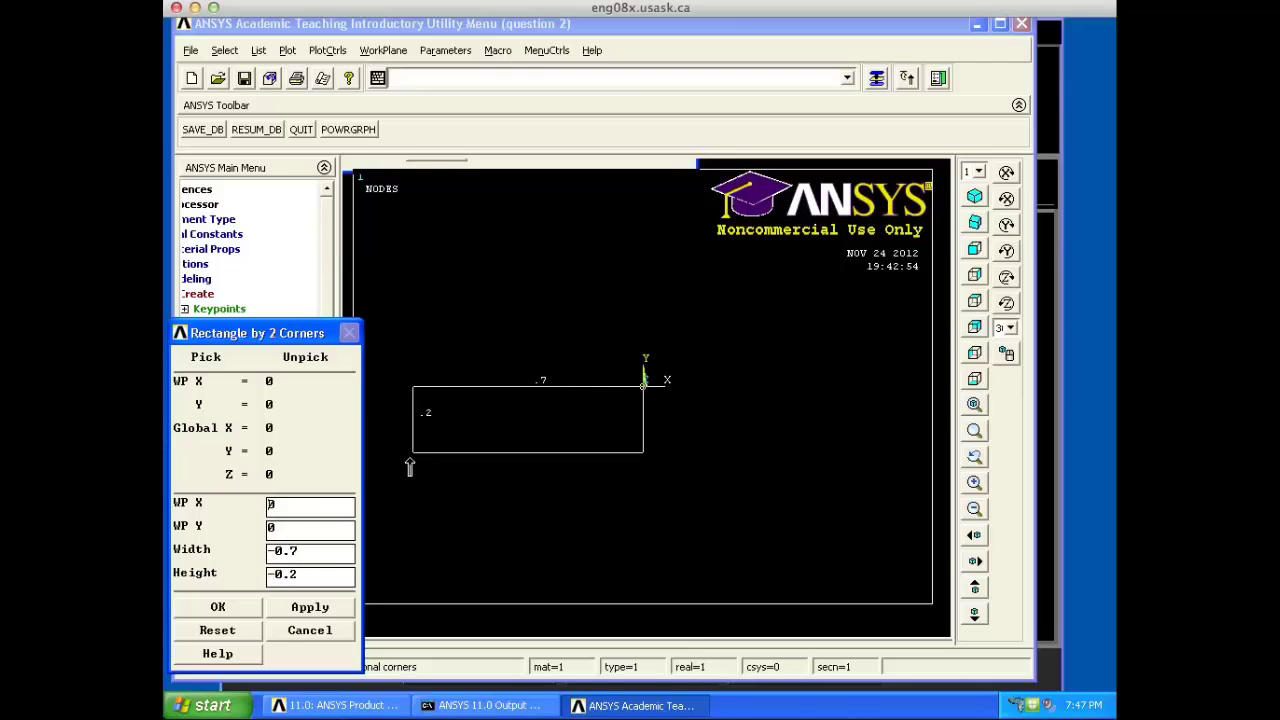
Step: Create the rectangle area with width 2 and height 4 from the origin, and restore the last saved database
click(311, 553)
key(ctrl+Left)
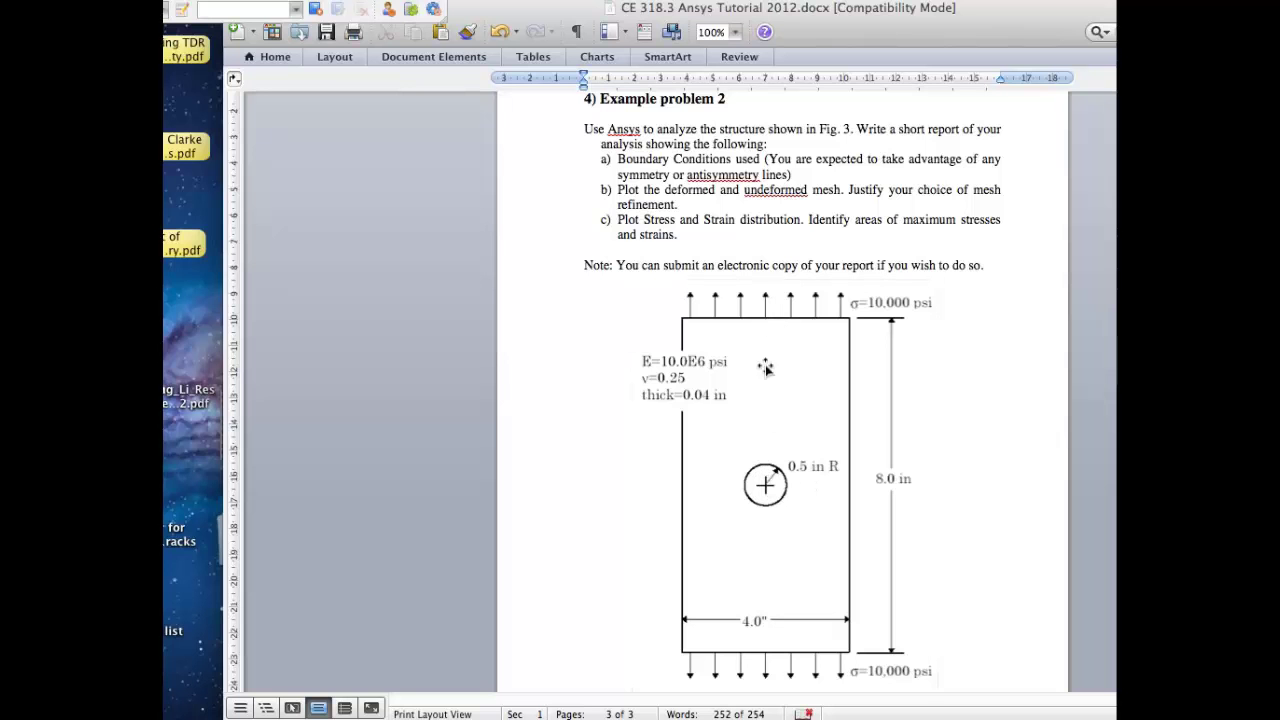
key(ctrl+Right)
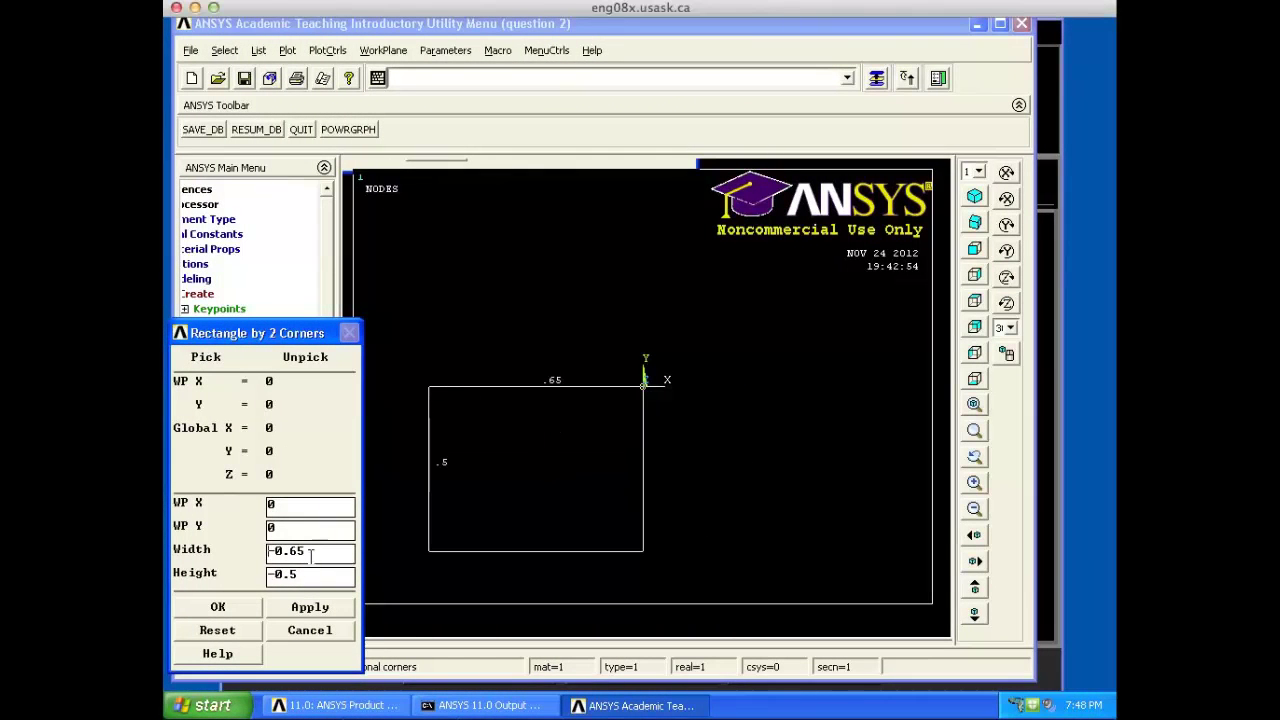
drag(303, 551, 267, 553)
text(2)
double_click(297, 575)
key(BackSpace)
key(BackSpace)
text(4)
click(231, 609)
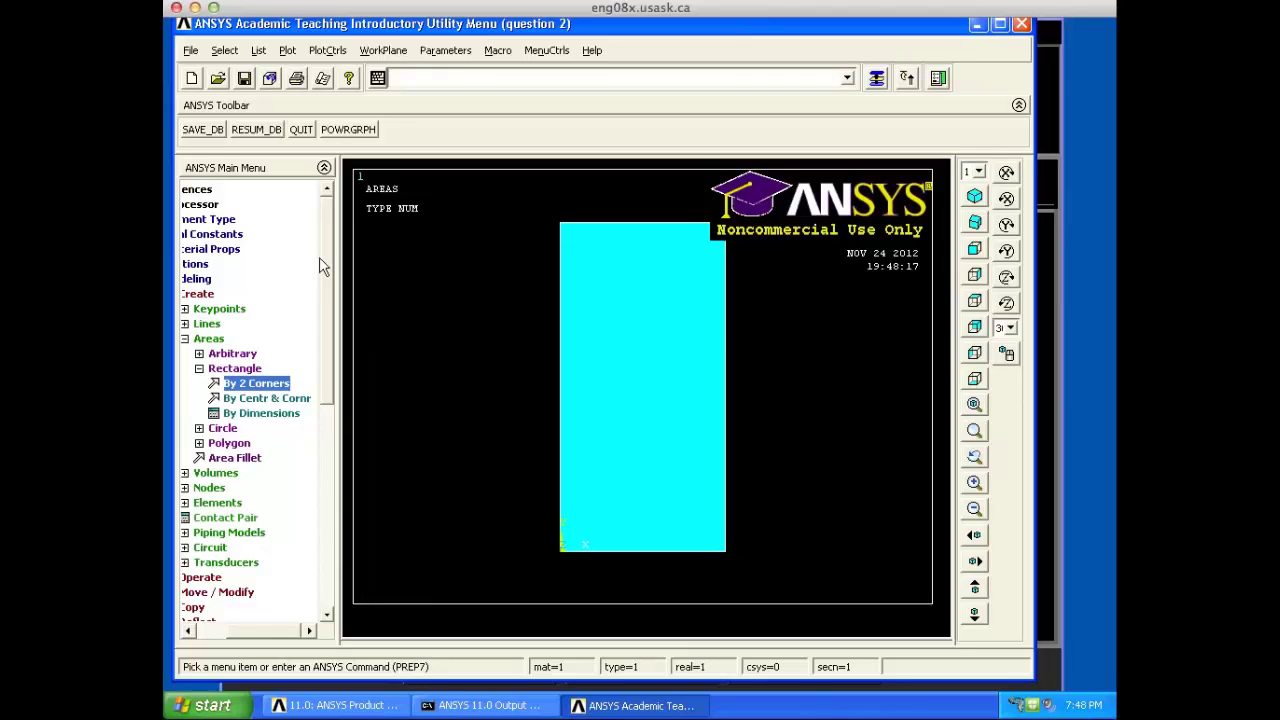
click(255, 131)
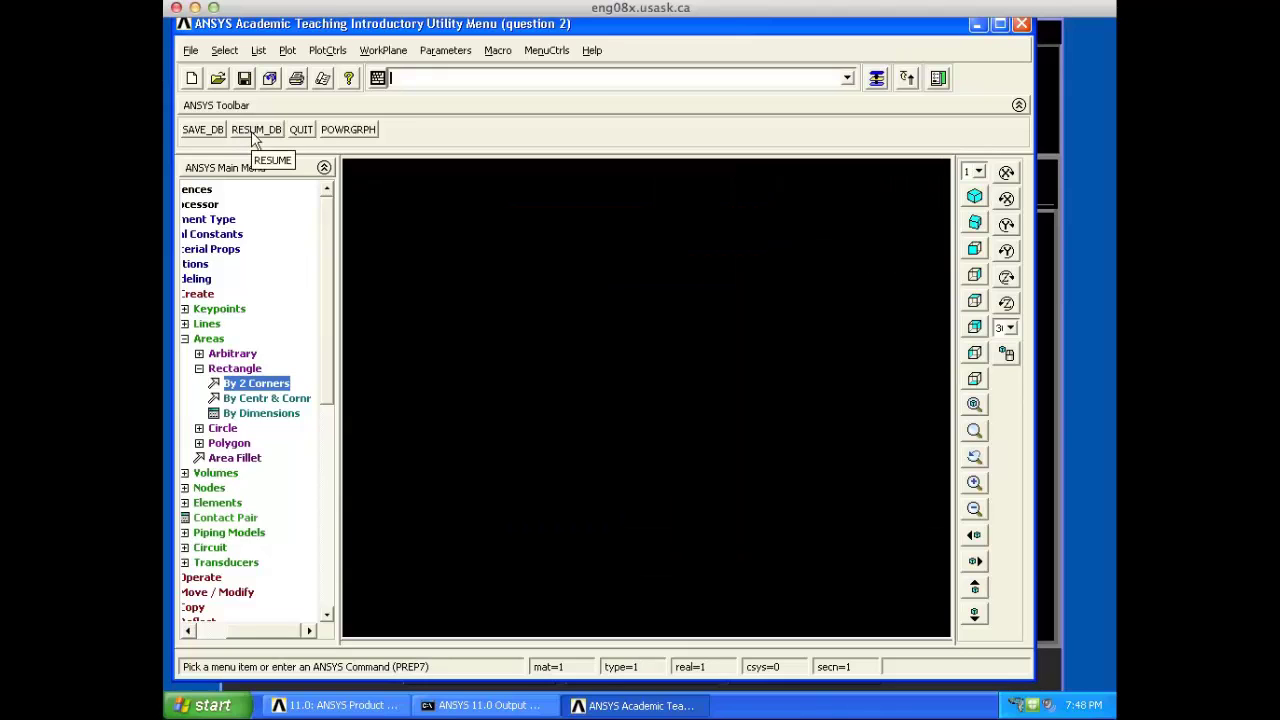
Step: Draw a freehand rectangle area by two corners, wider than it is high
click(260, 384)
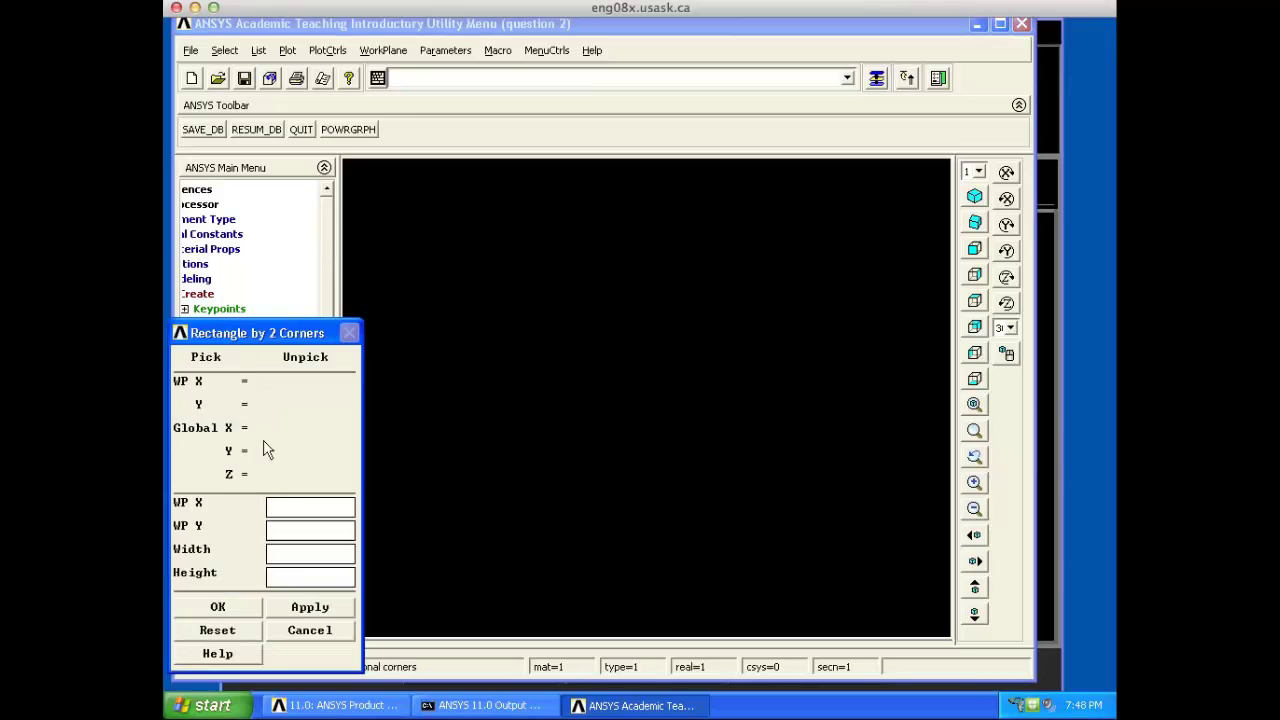
click(461, 355)
click(527, 386)
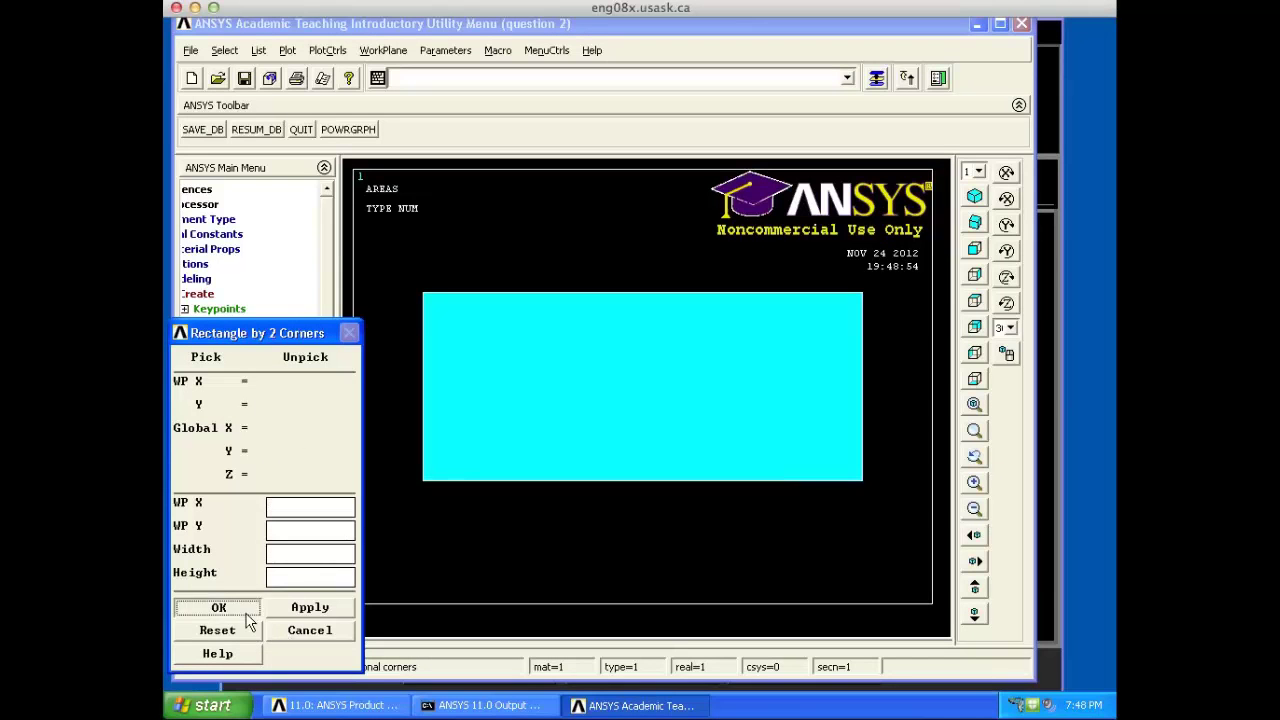
click(278, 628)
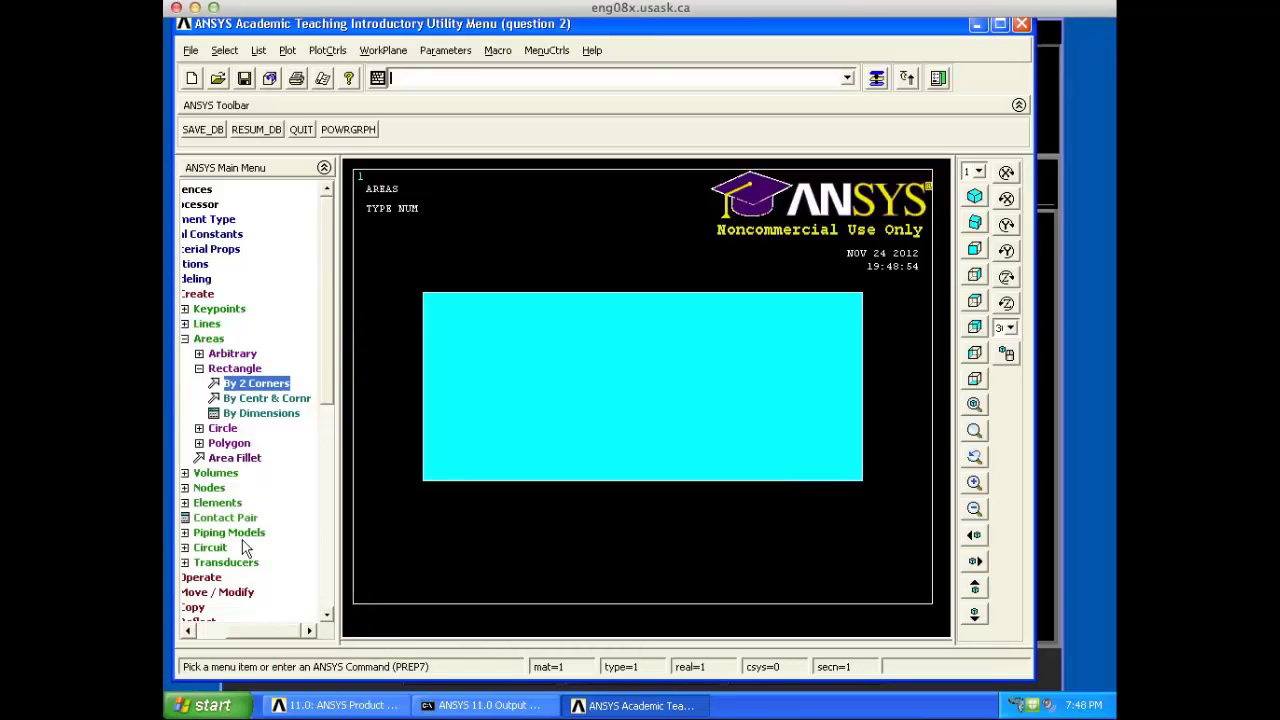
Step: Delete the freehand rectangle area, removing the area only
drag(267, 627, 250, 630)
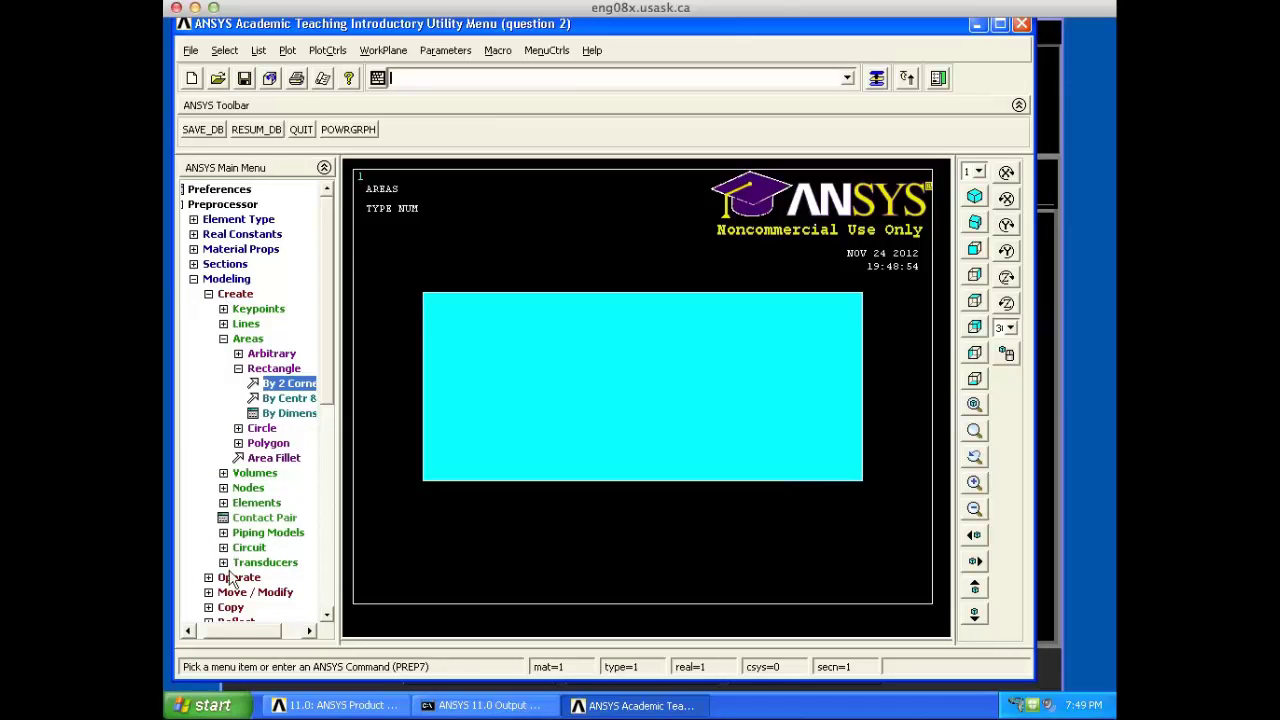
click(208, 294)
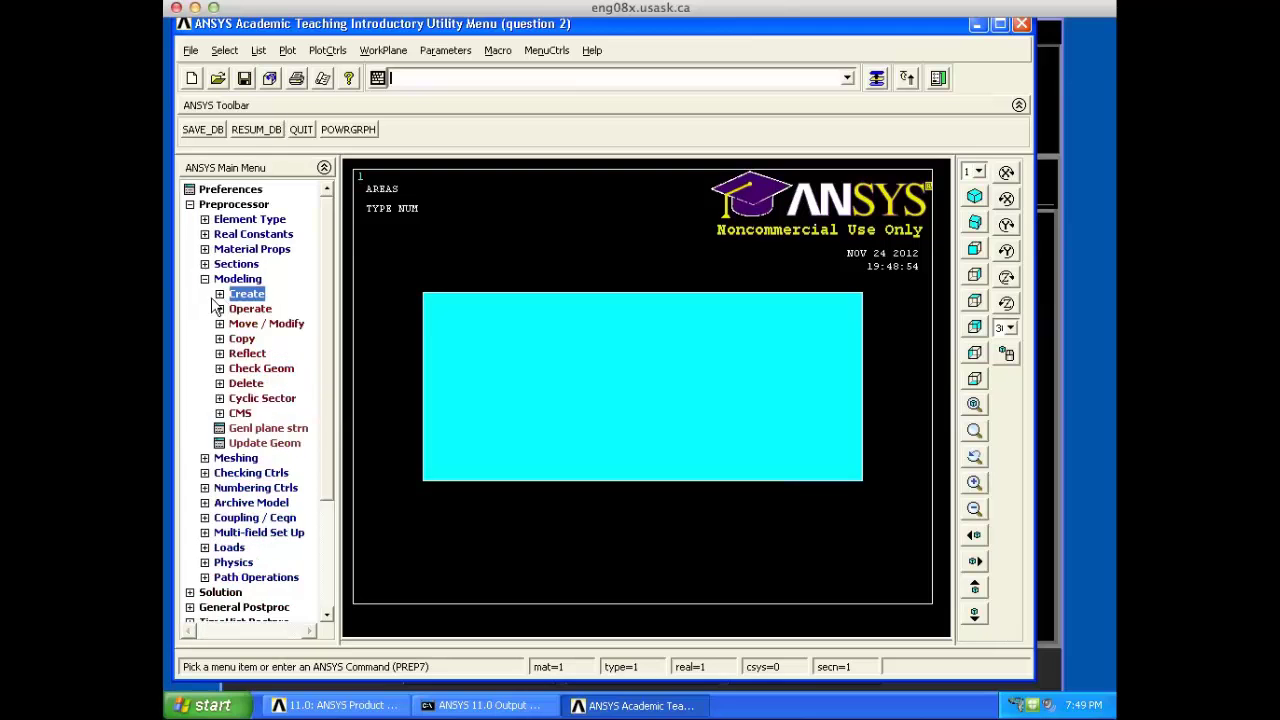
click(224, 384)
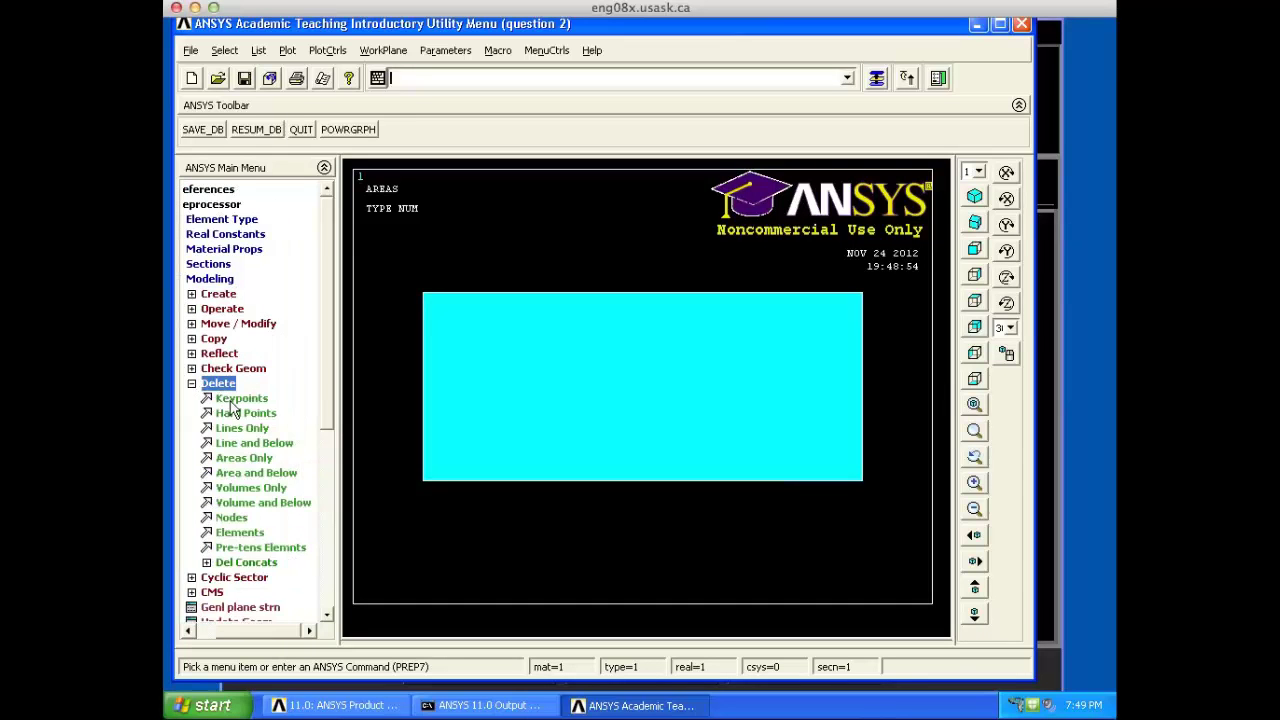
click(252, 458)
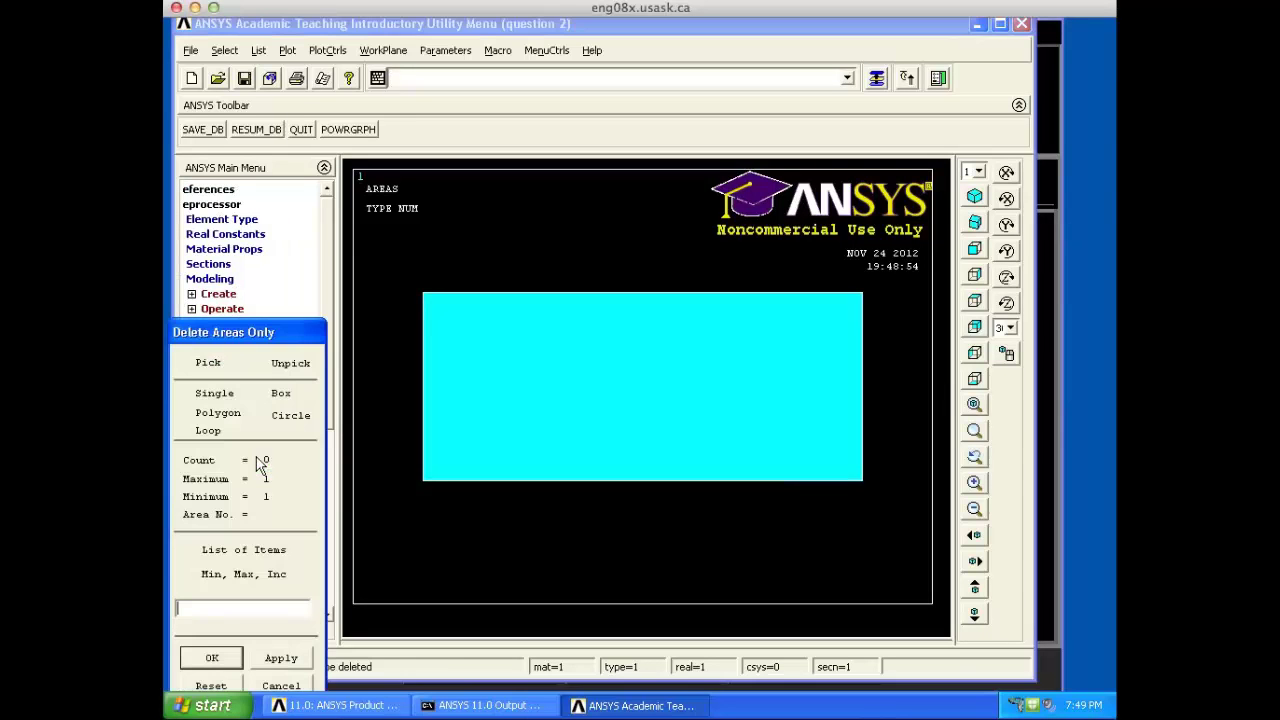
click(507, 410)
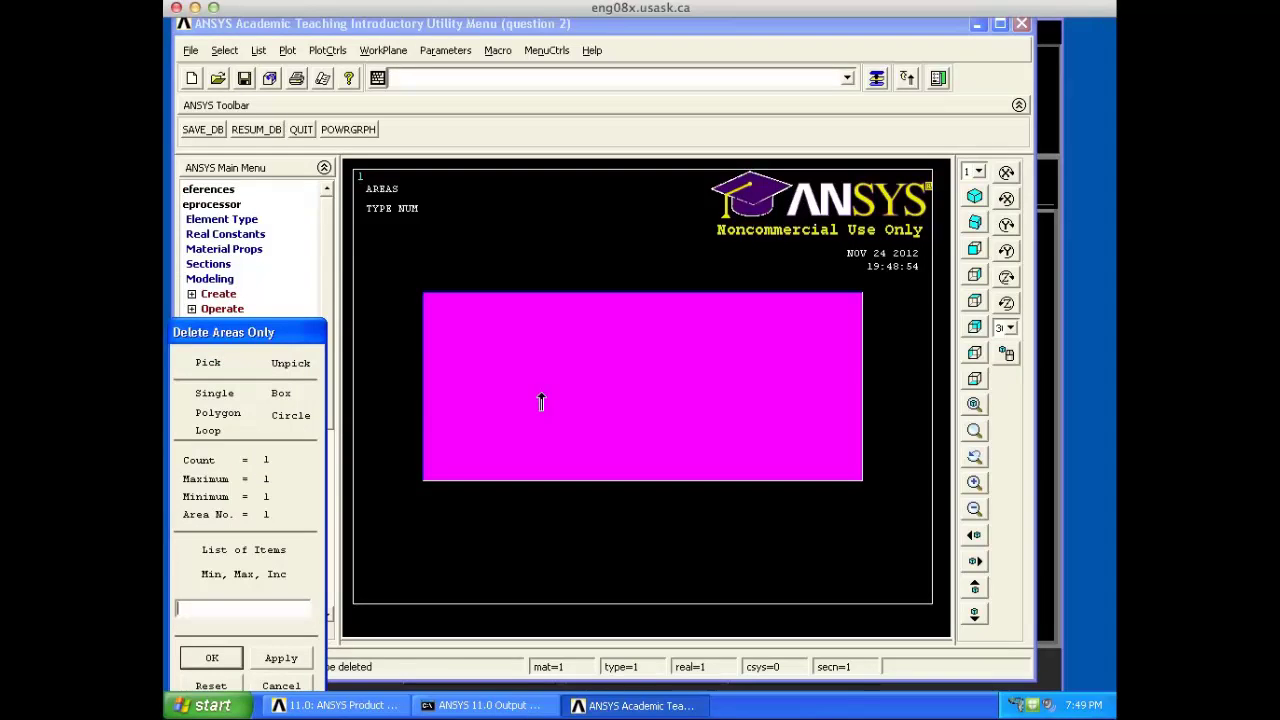
click(212, 658)
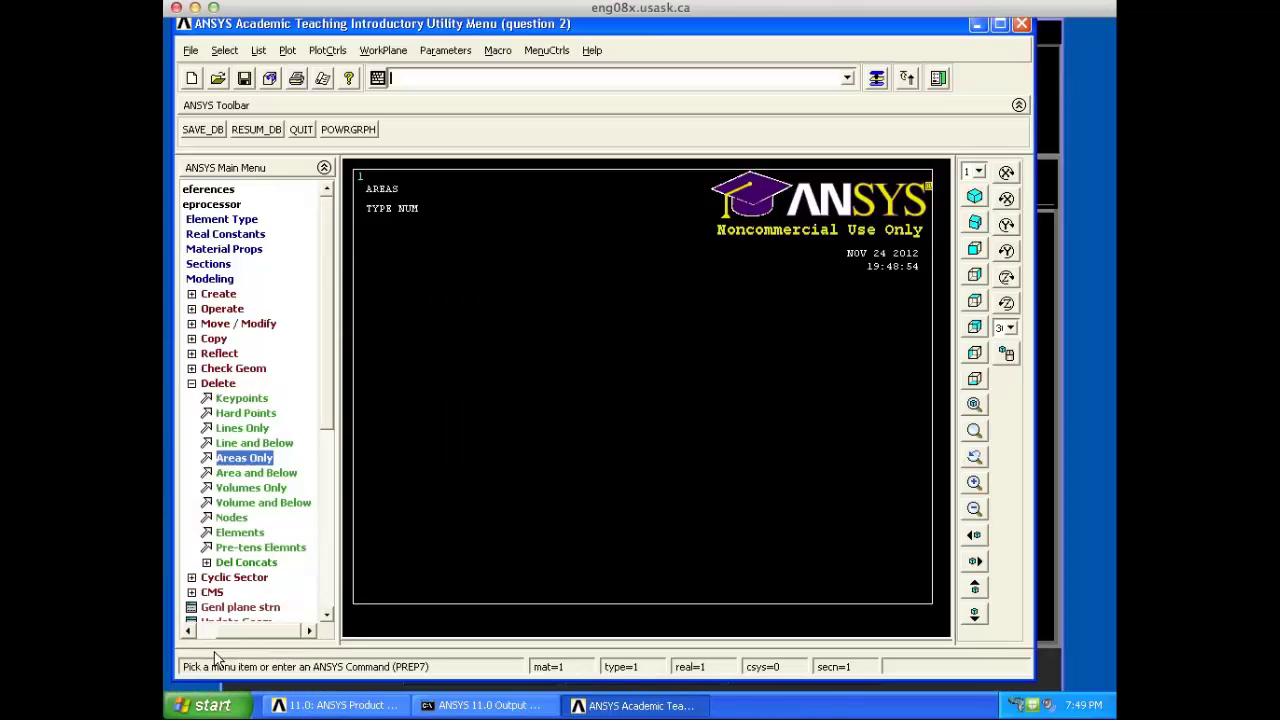
Step: Create a rectangle area by two corners from the working plane origin (0, 0), with width 2 and height 4
click(194, 294)
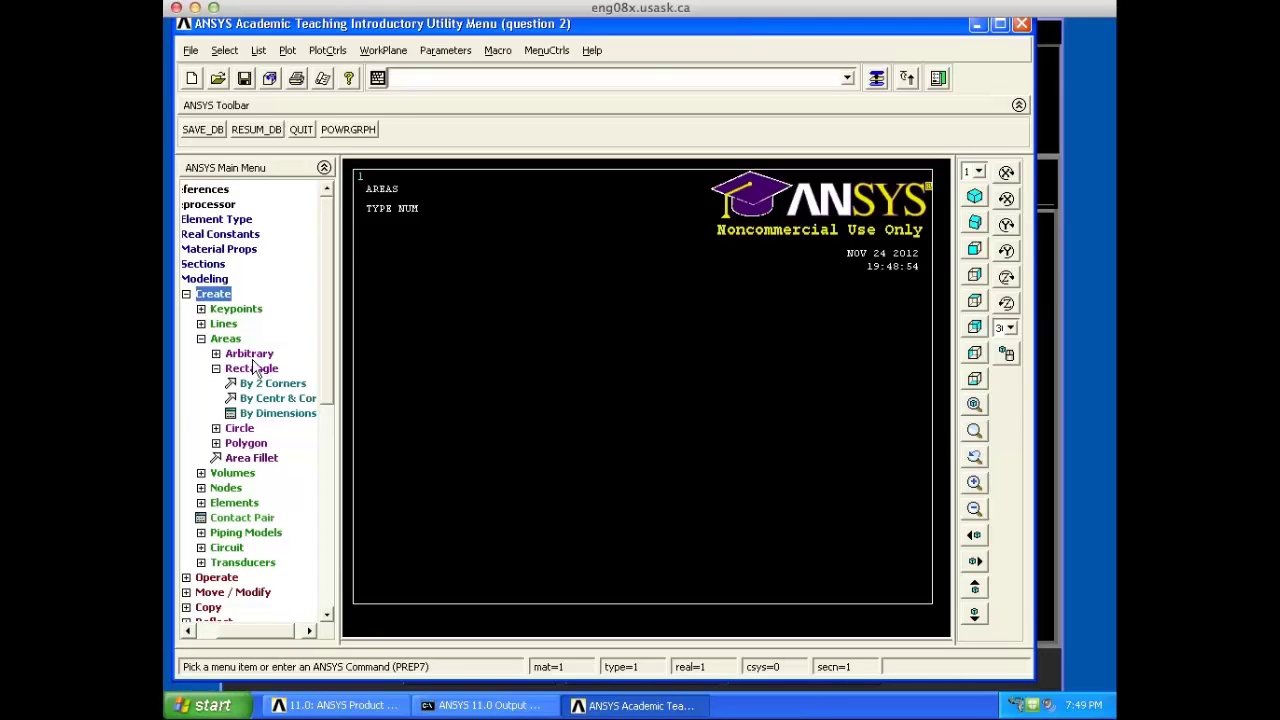
click(273, 384)
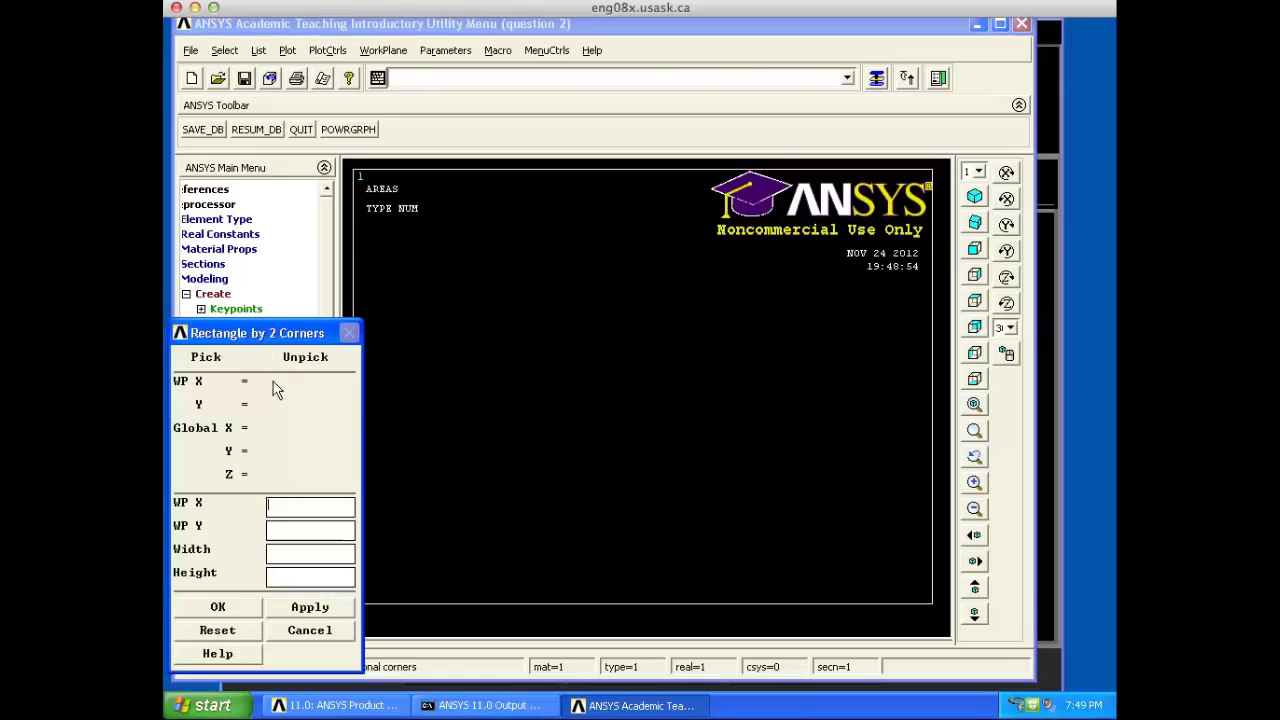
click(301, 527)
key(Tab)
text(4)
click(218, 607)
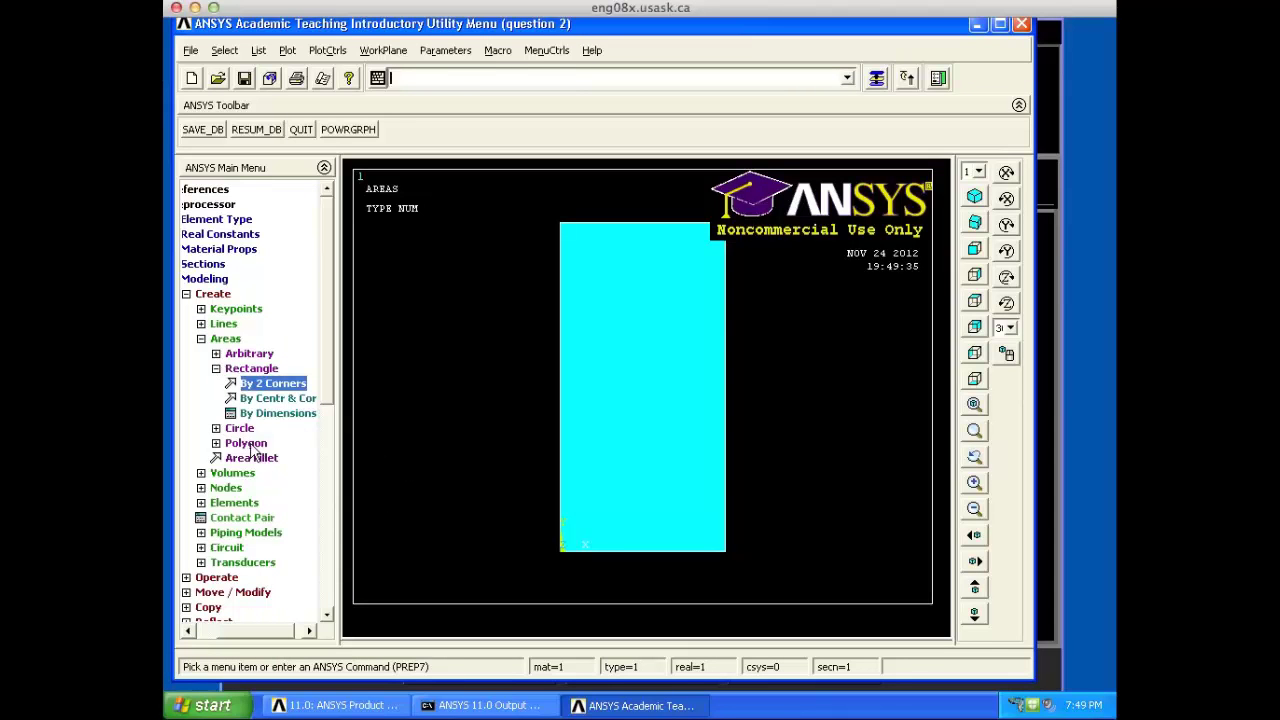
Step: Start a solid circle area centred on the rectangle's lower-right corner, at WP X 2 and WP Y 0
click(215, 369)
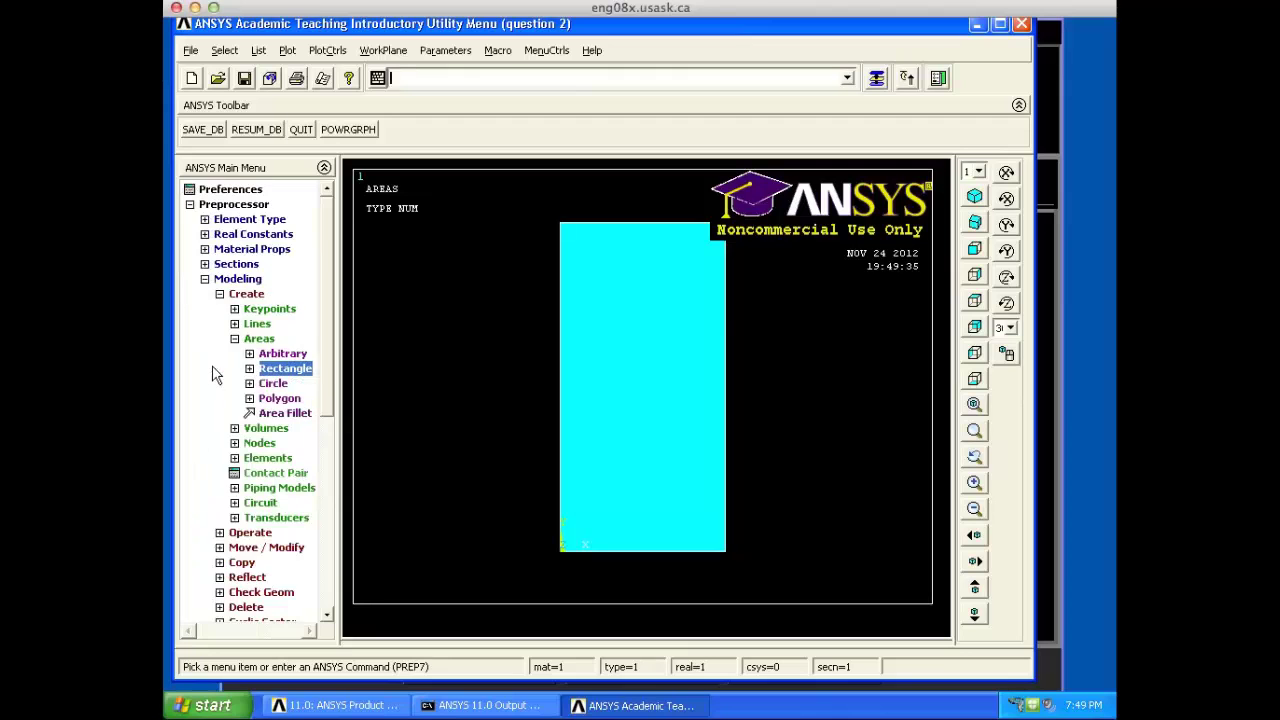
click(282, 384)
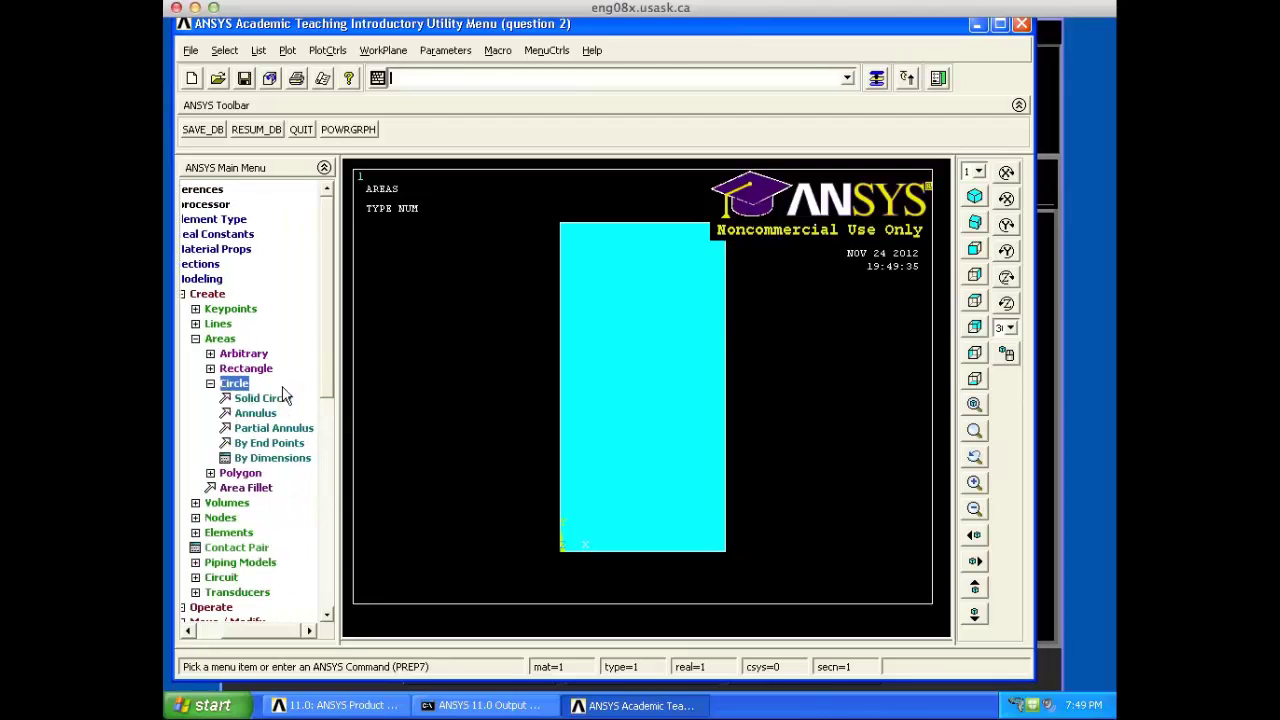
click(284, 402)
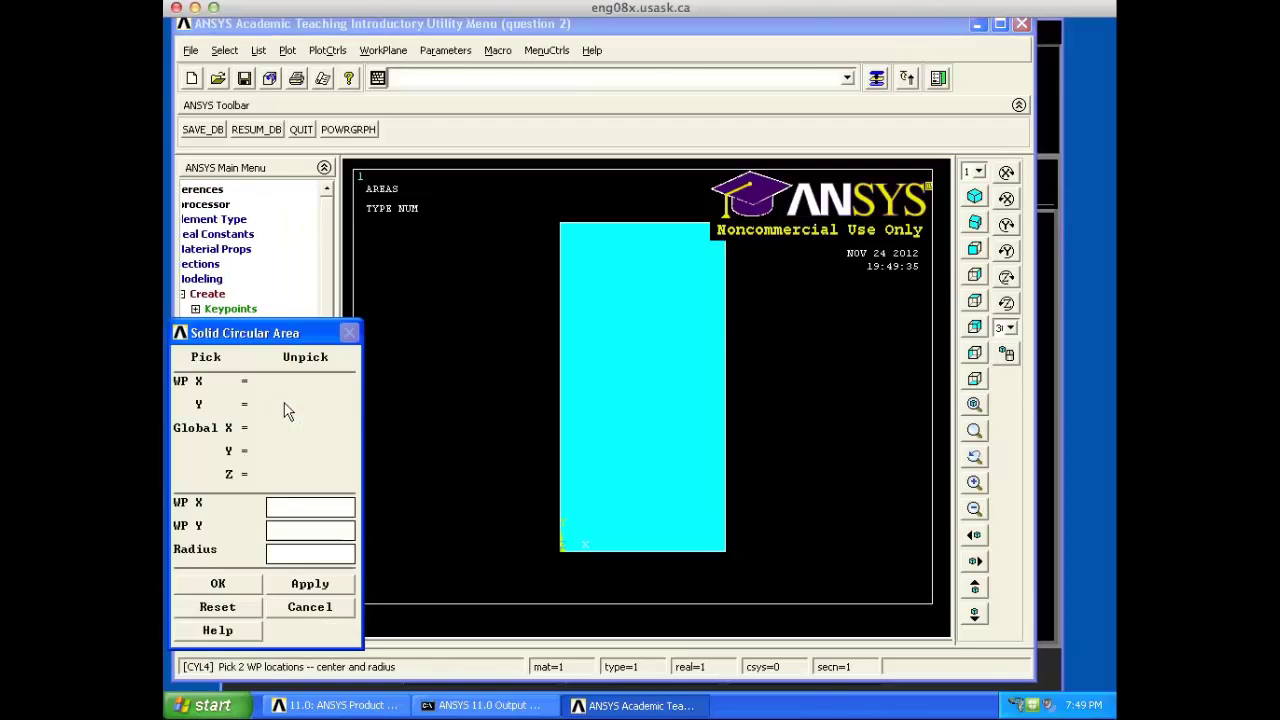
click(311, 509)
click(727, 552)
drag(729, 552, 725, 552)
click(287, 504)
drag(308, 528, 263, 527)
text(0)
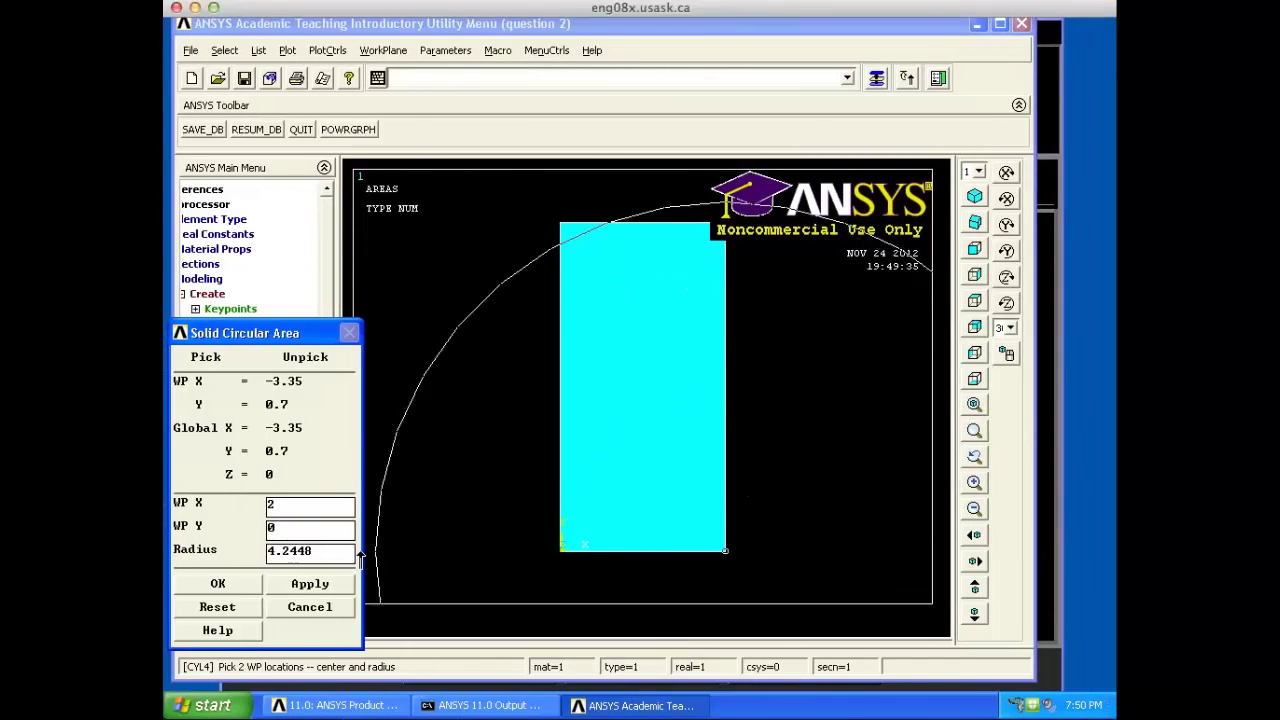
Step: Set the solid circle's radius to 0.5 and create the area
drag(314, 550, 258, 556)
key(BackSpace)
text(0.5)
click(244, 583)
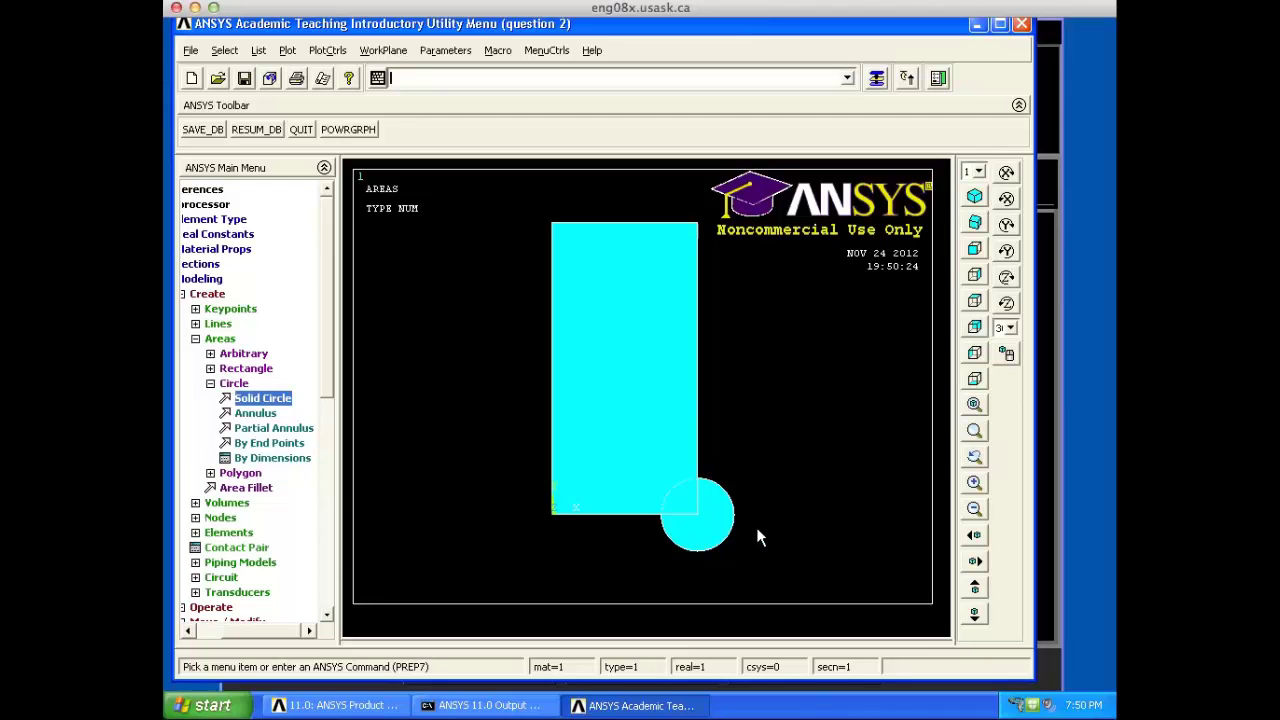
Step: Subtract the circle area from the rectangle area with a Boolean operation to cut the quarter hole
click(196, 338)
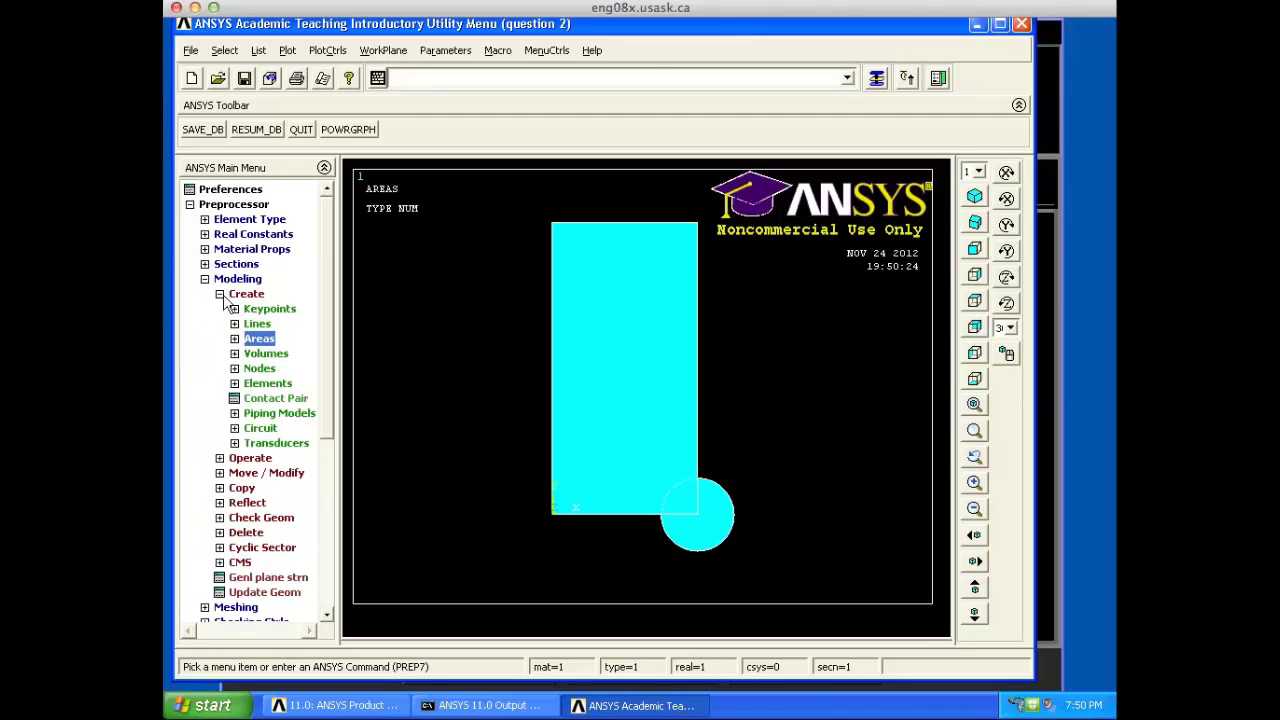
click(224, 295)
click(248, 309)
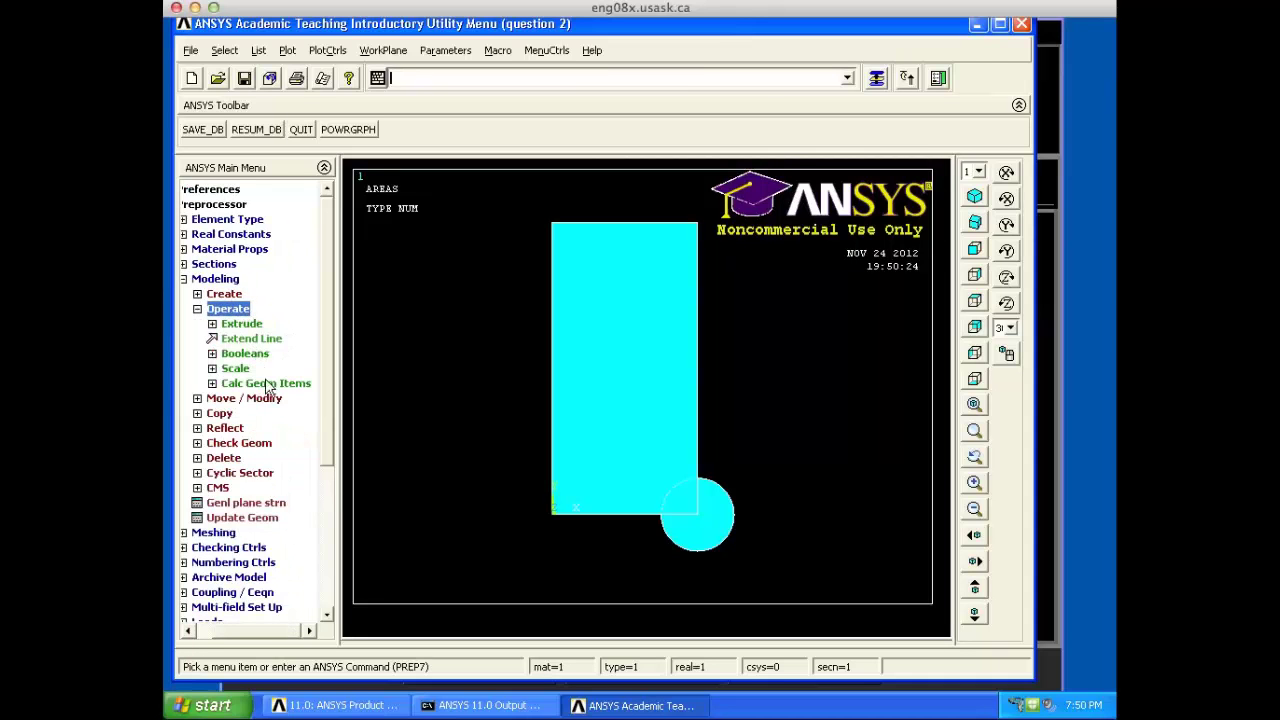
click(216, 356)
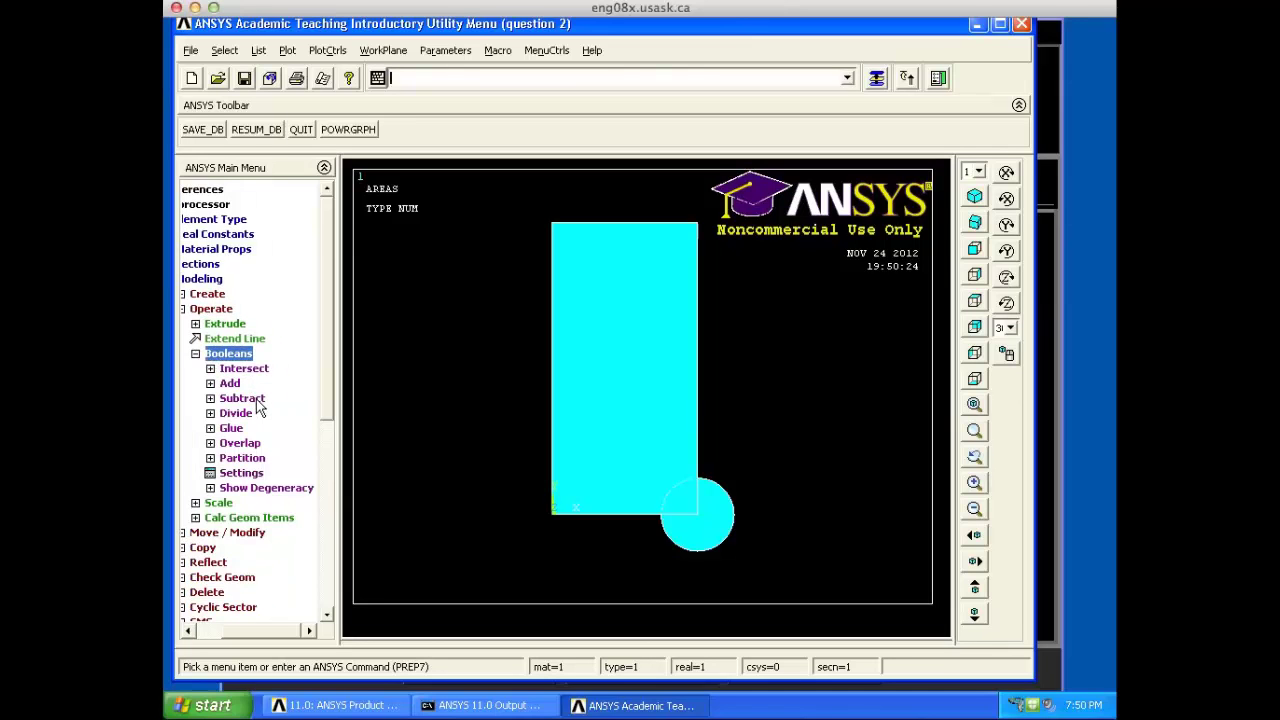
click(245, 399)
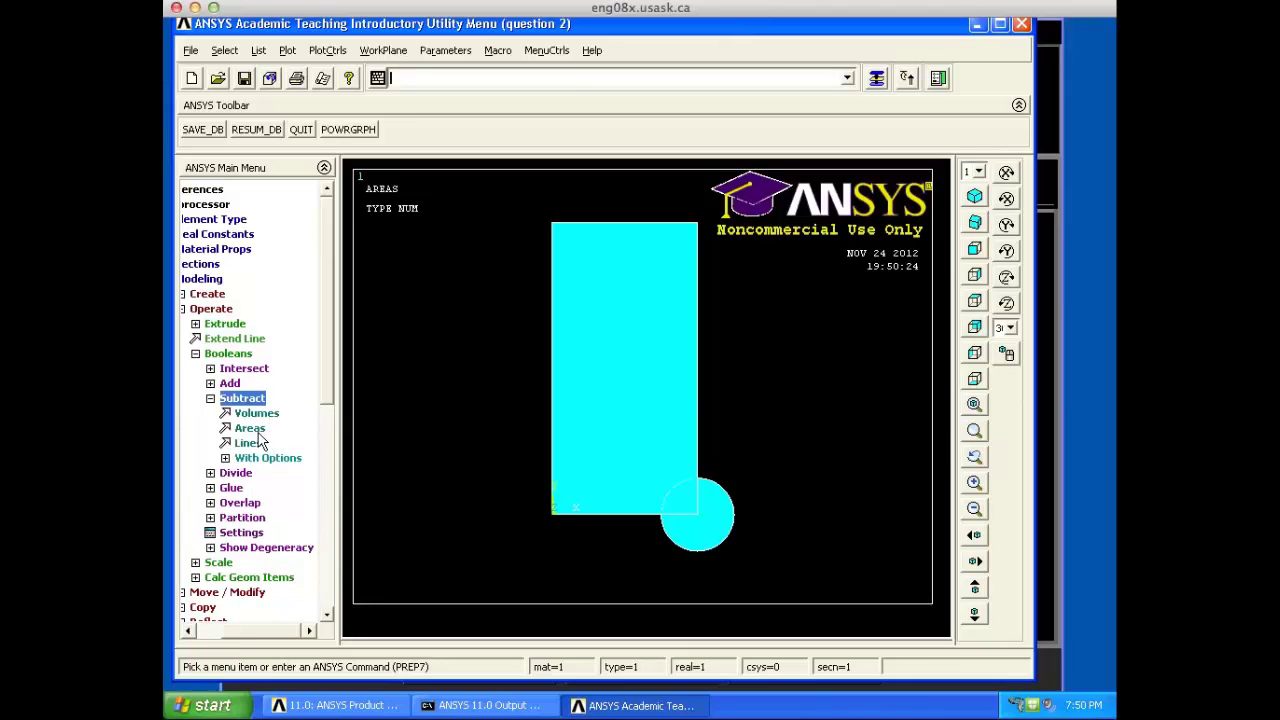
click(259, 431)
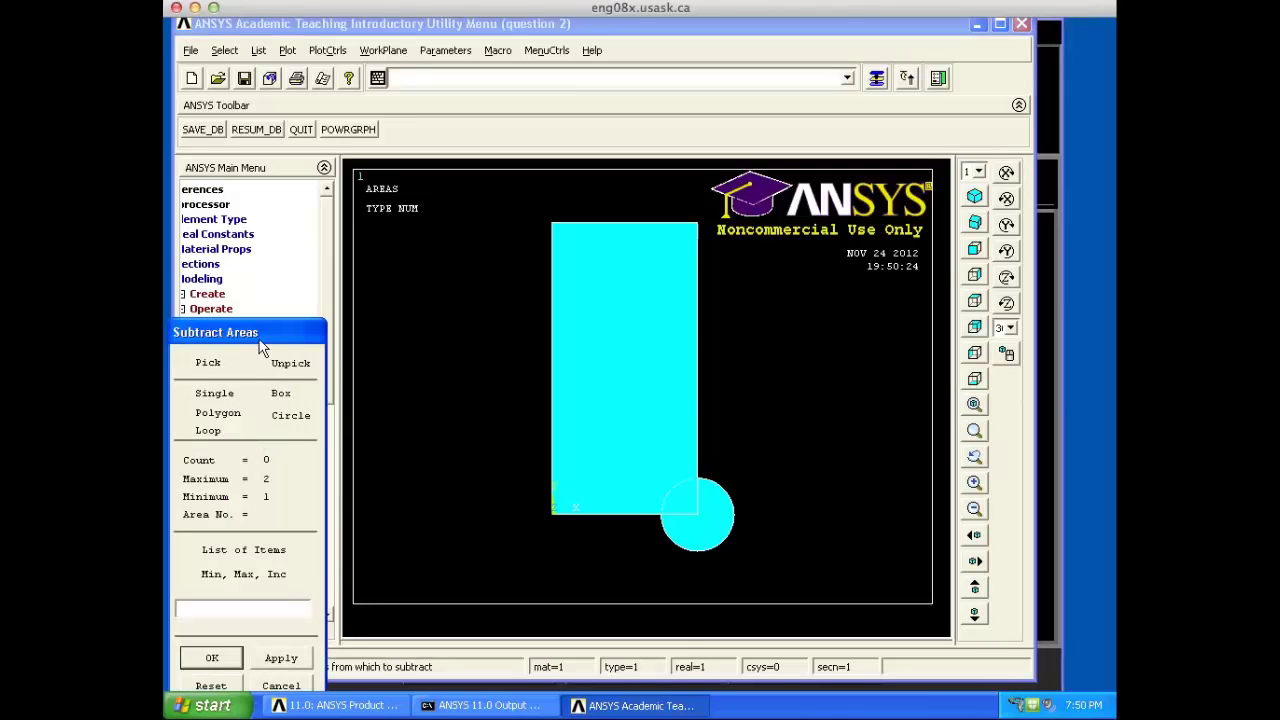
drag(258, 342, 318, 236)
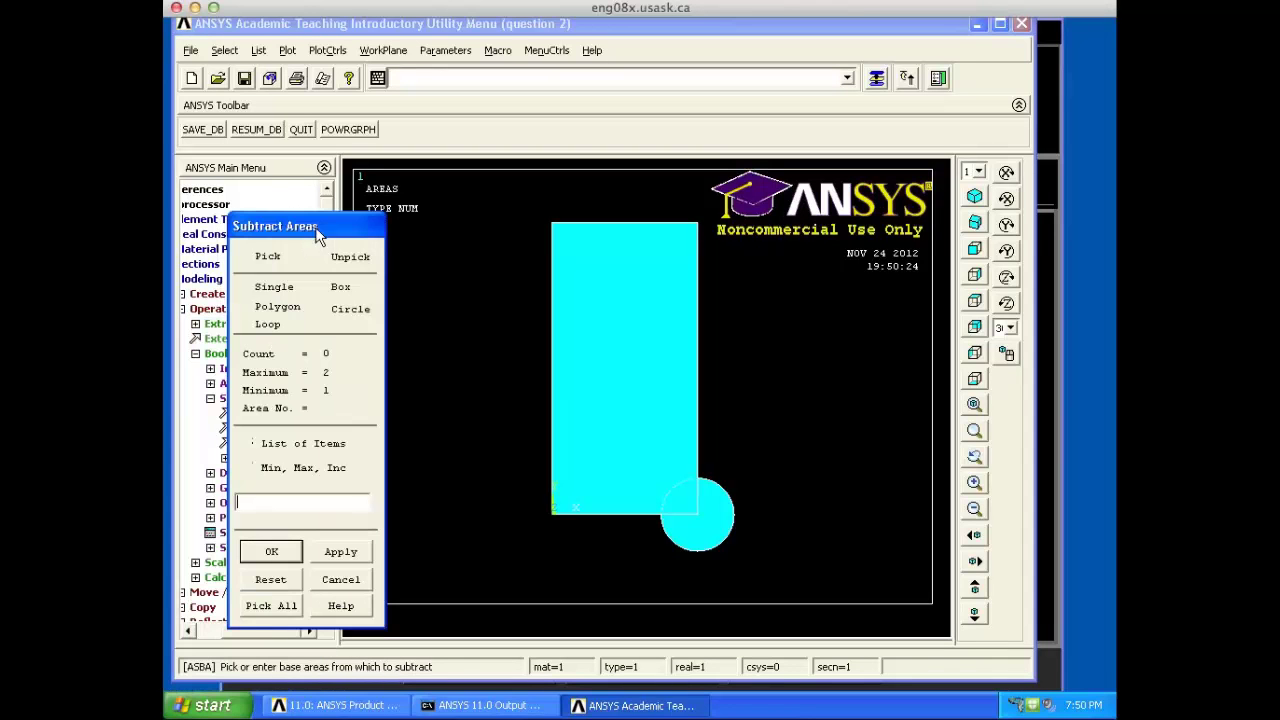
click(592, 312)
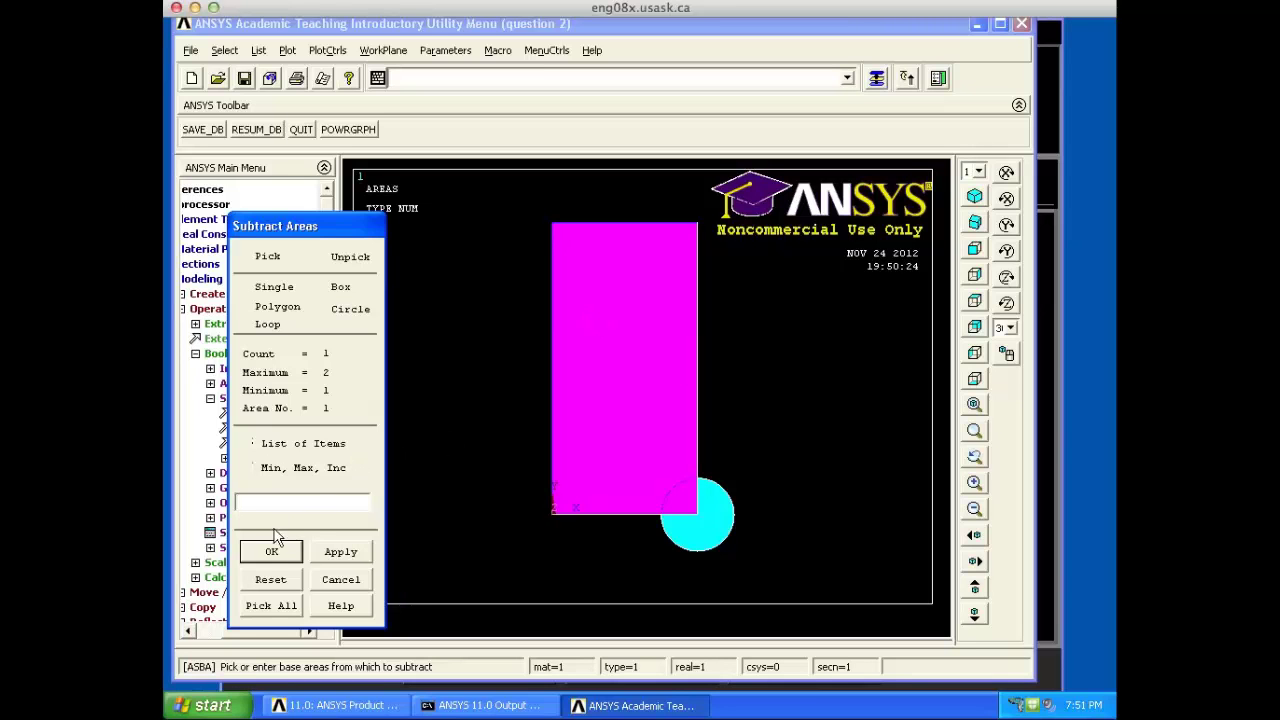
click(272, 553)
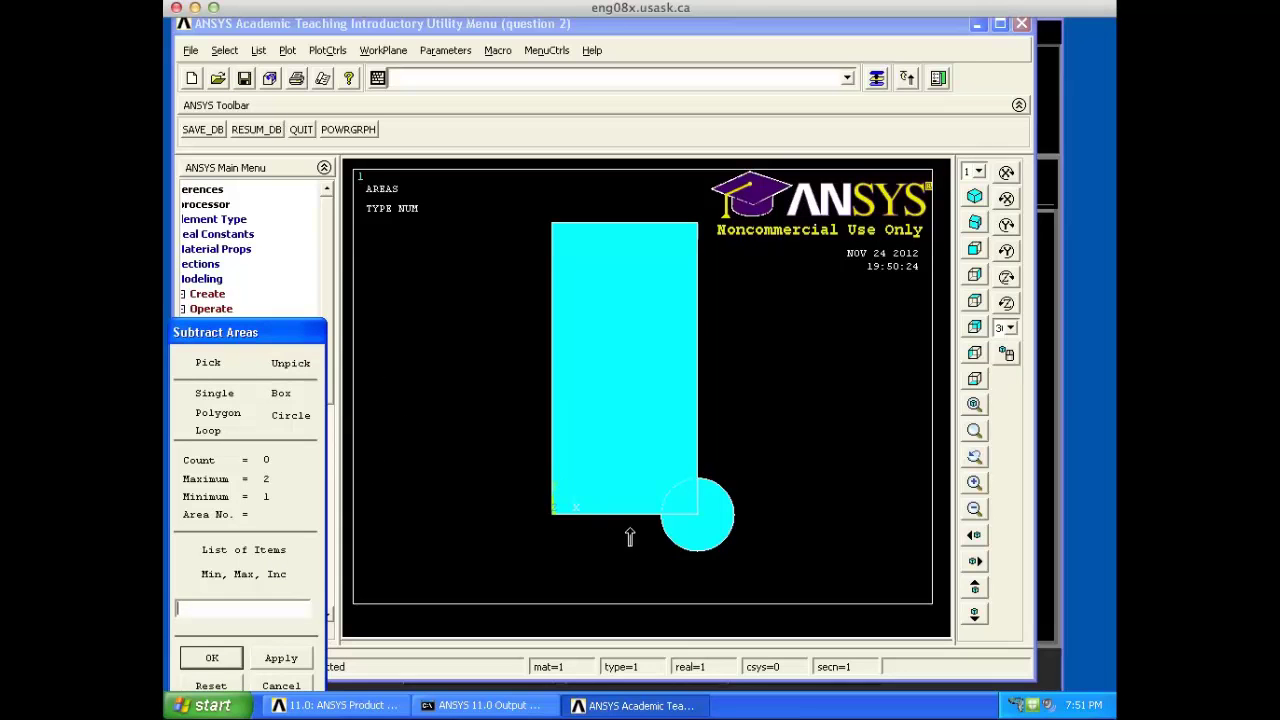
click(697, 540)
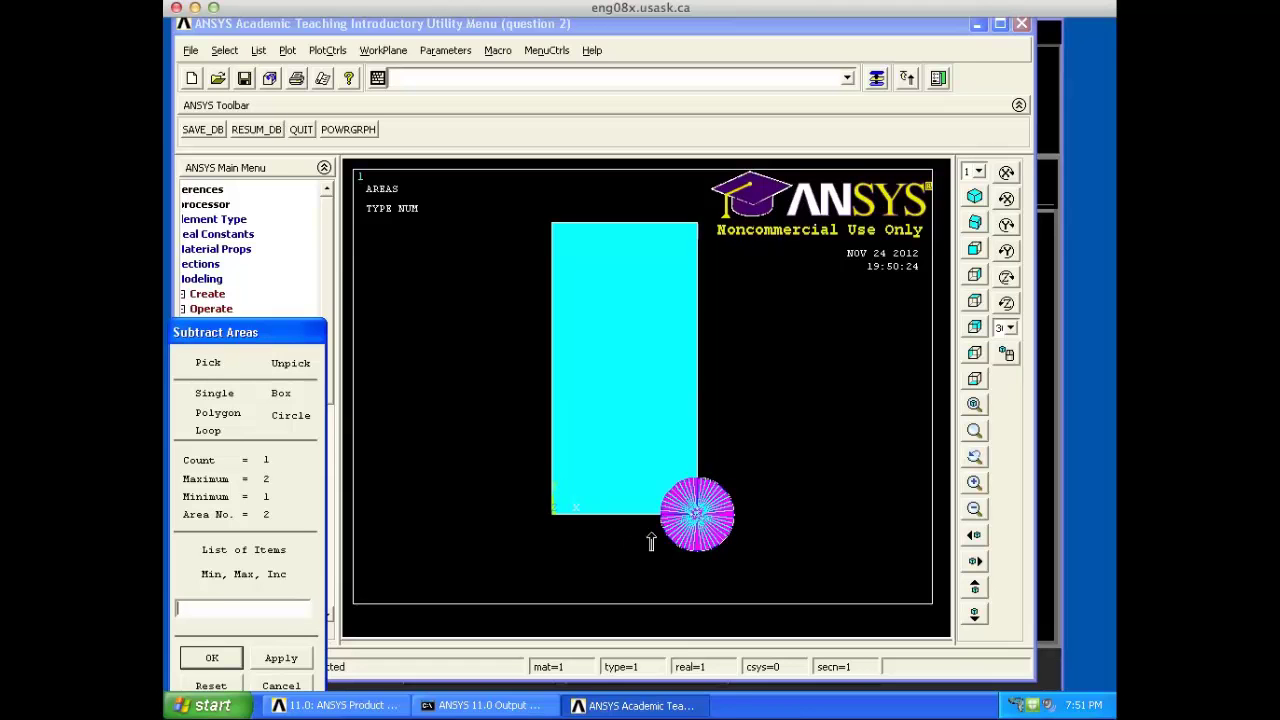
click(214, 659)
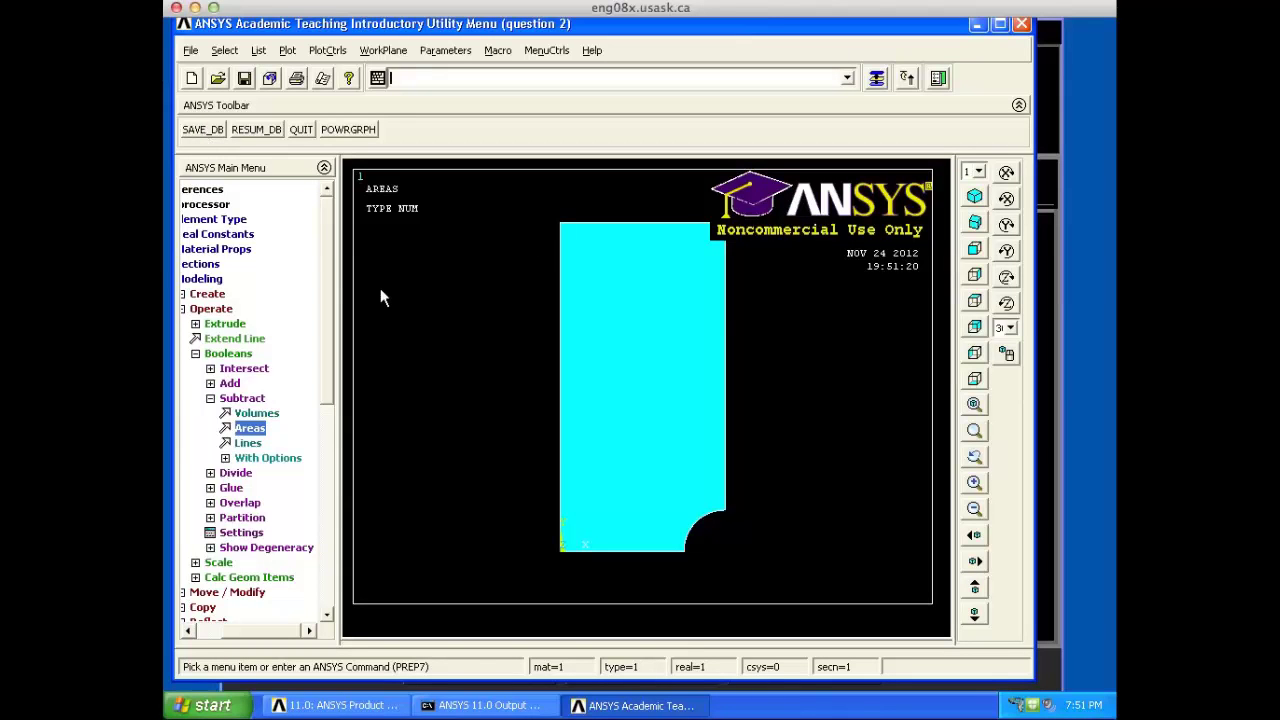
Step: Open the MeshTool, turn on Smart Size and set its level to 4
click(216, 398)
click(211, 398)
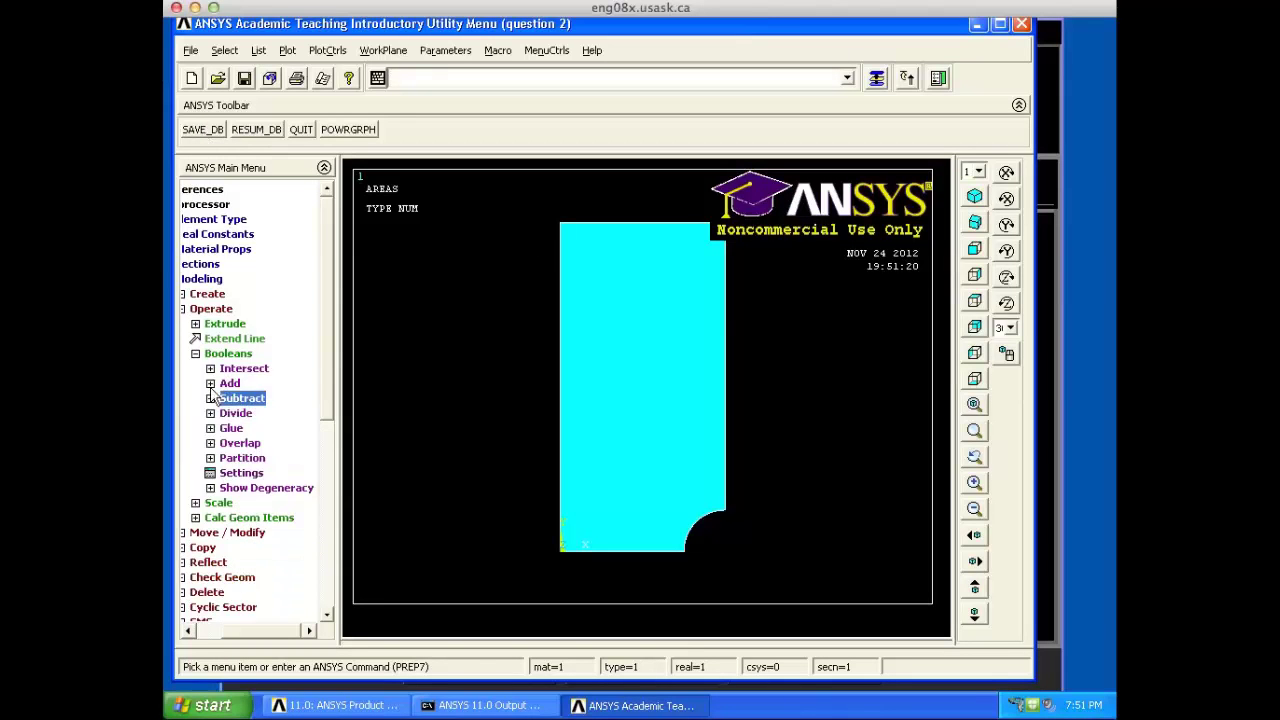
click(185, 310)
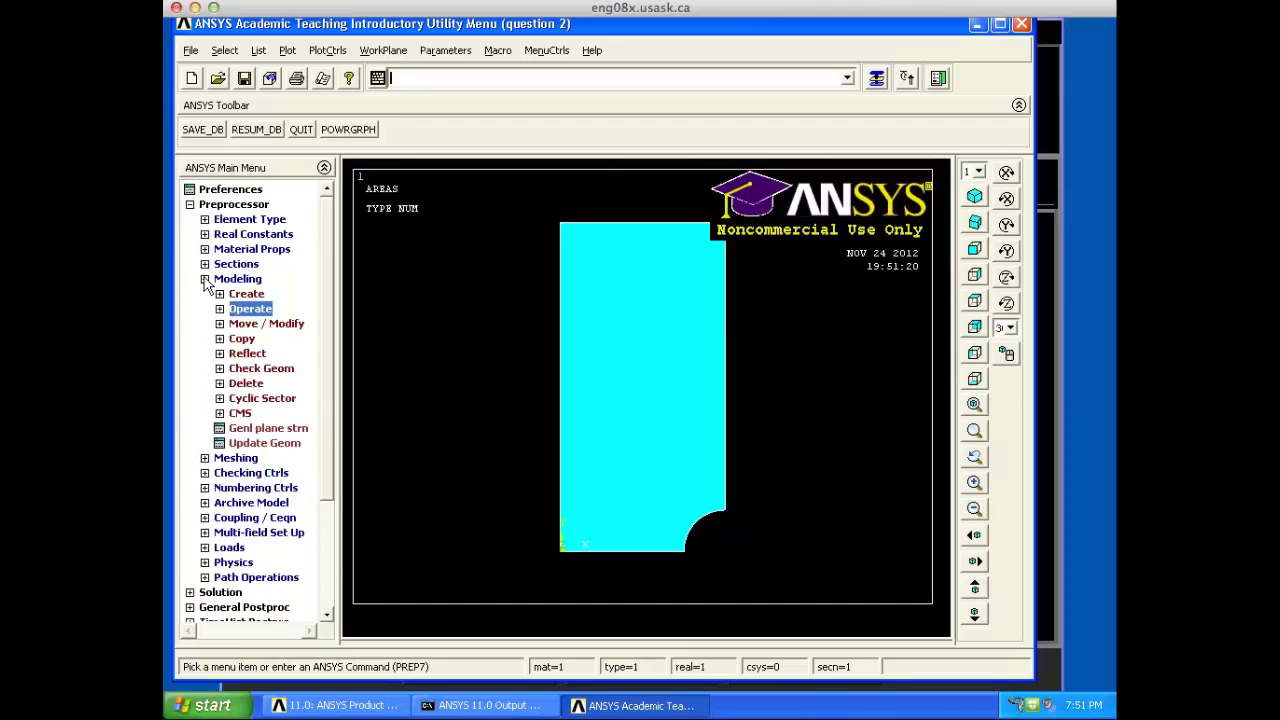
click(205, 281)
click(227, 296)
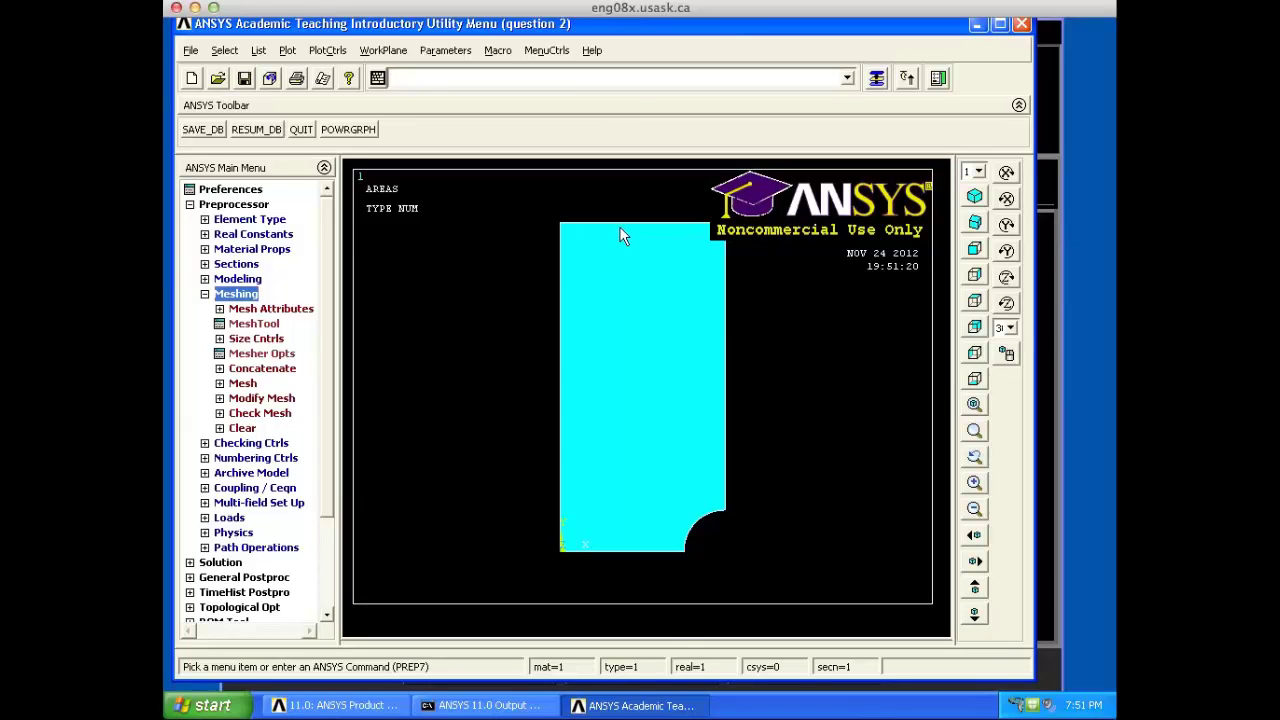
click(252, 324)
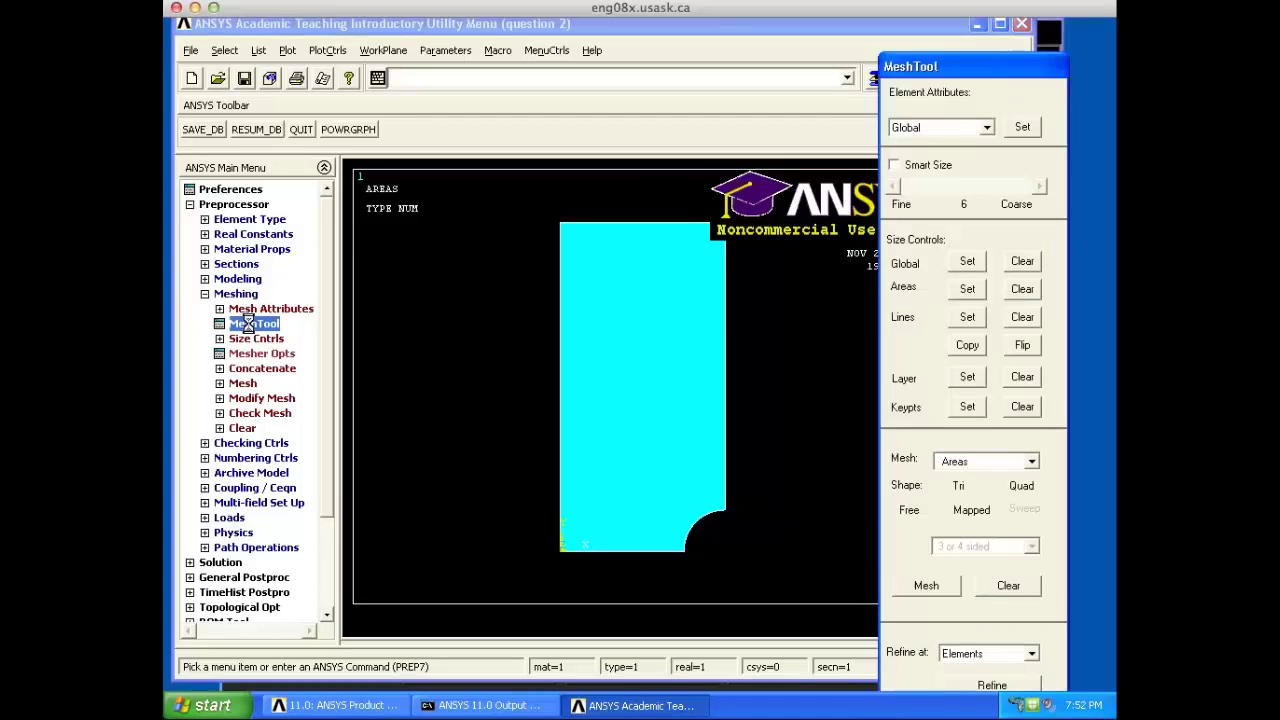
click(895, 166)
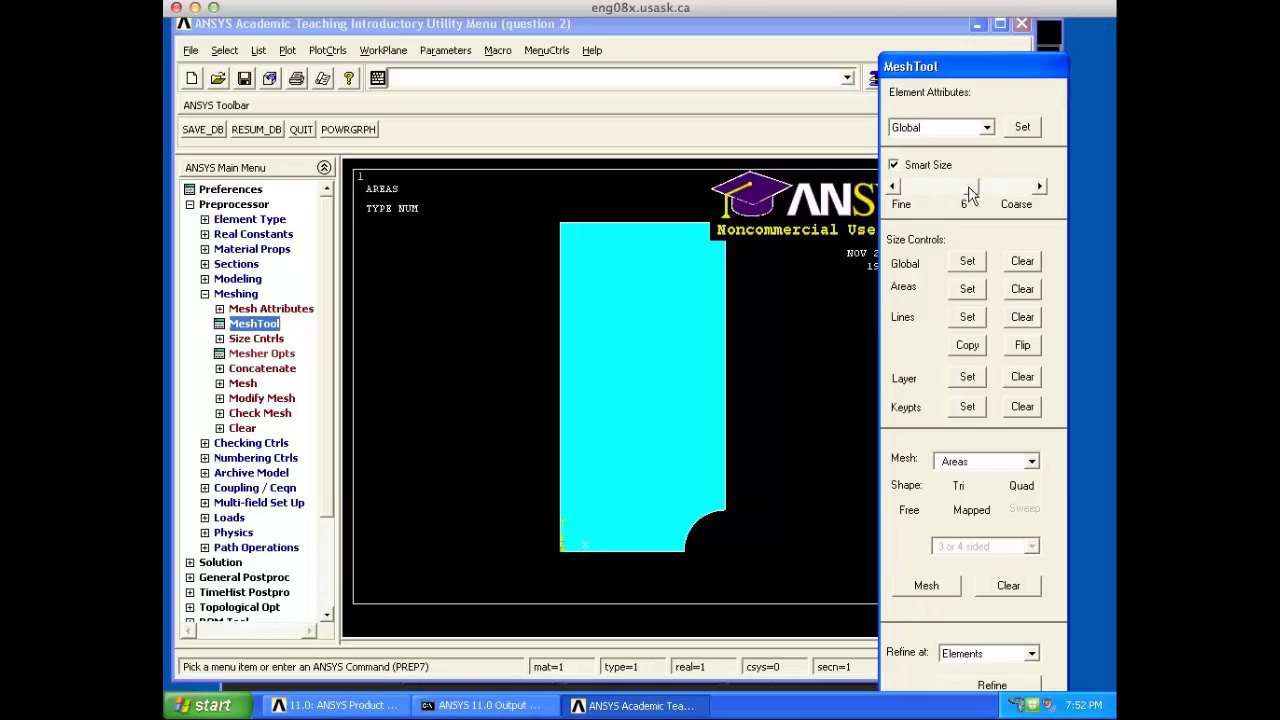
drag(955, 186, 928, 193)
drag(929, 192, 980, 187)
drag(977, 195, 948, 192)
Step: Mesh the plate area with its quarter hole, keeping Areas as the entity type to mesh
click(1032, 463)
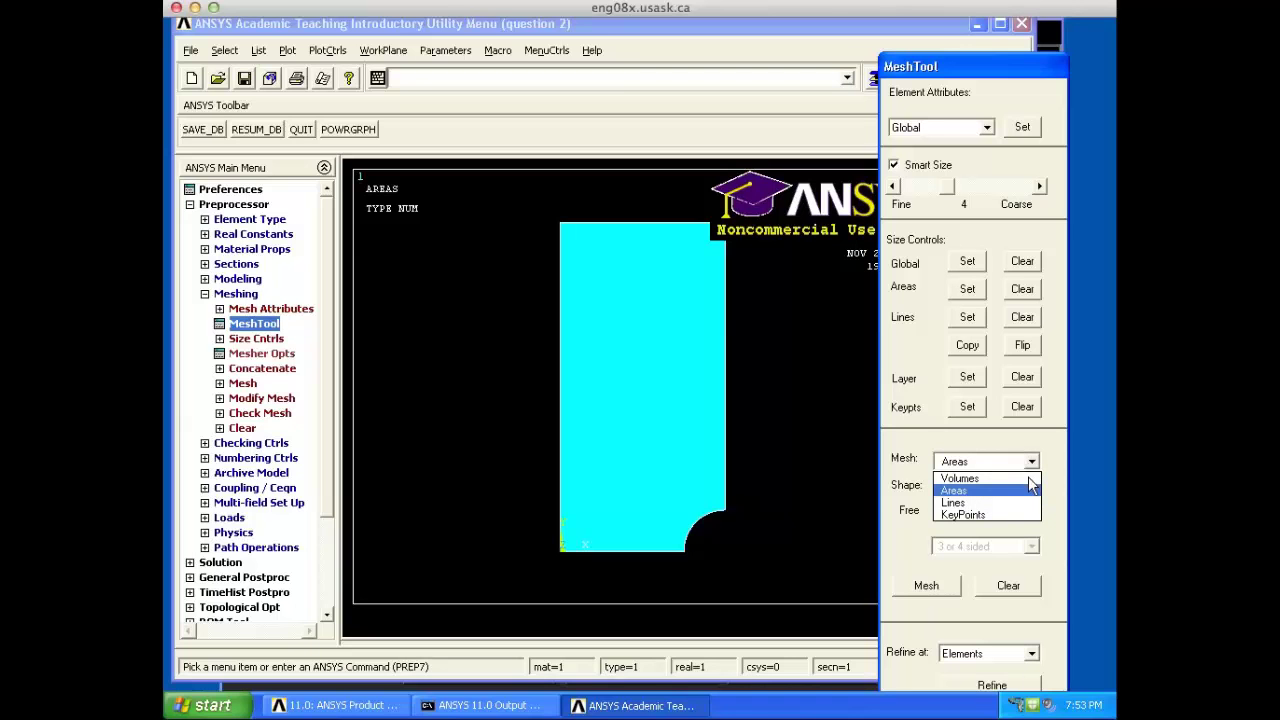
click(1028, 488)
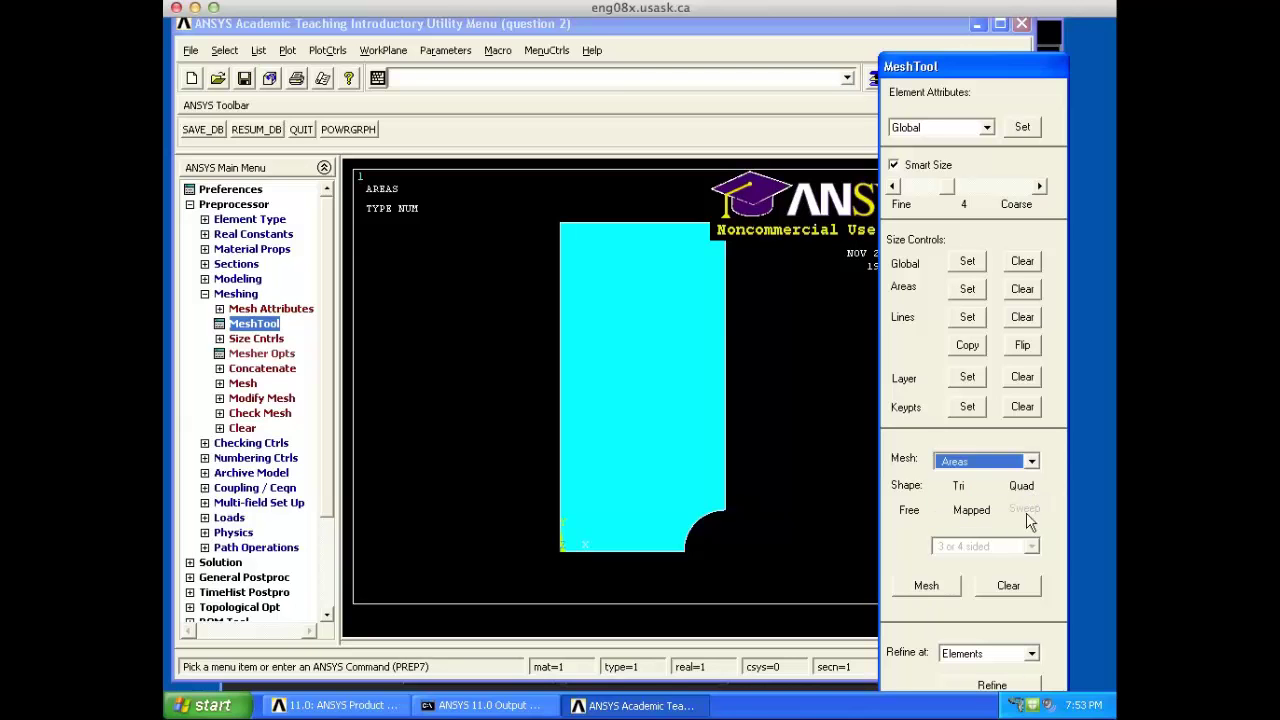
click(928, 587)
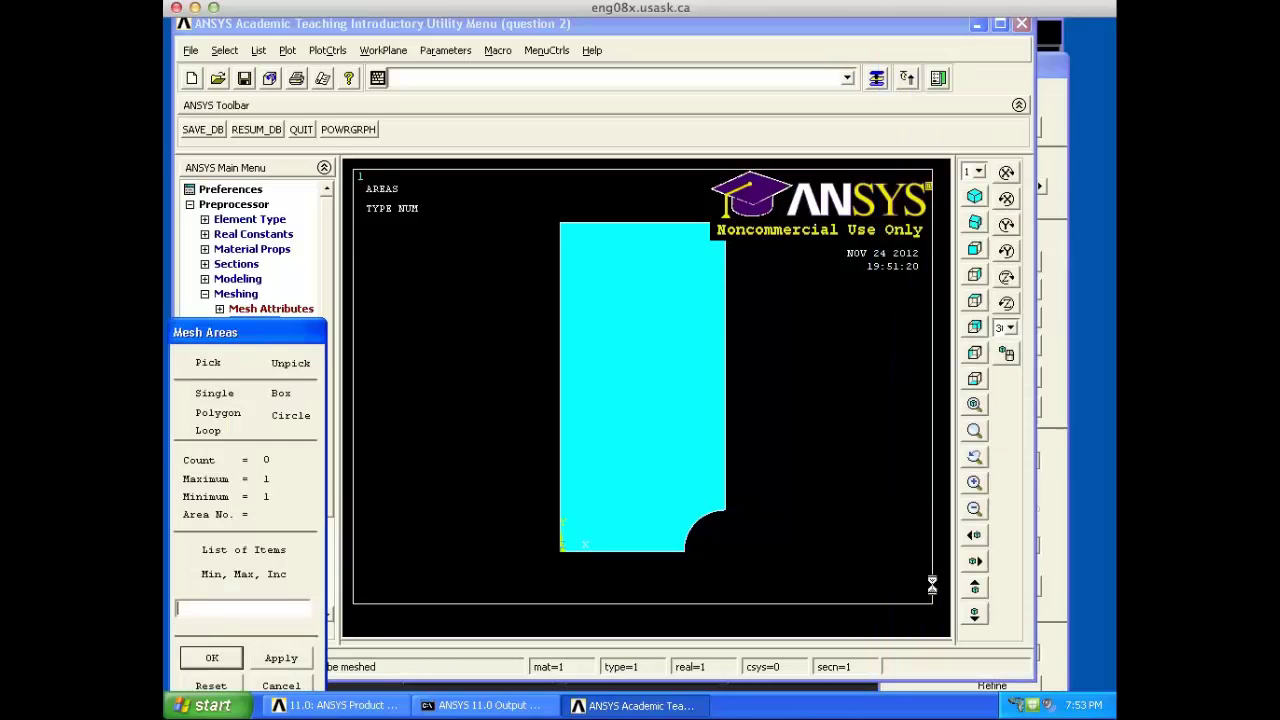
click(657, 405)
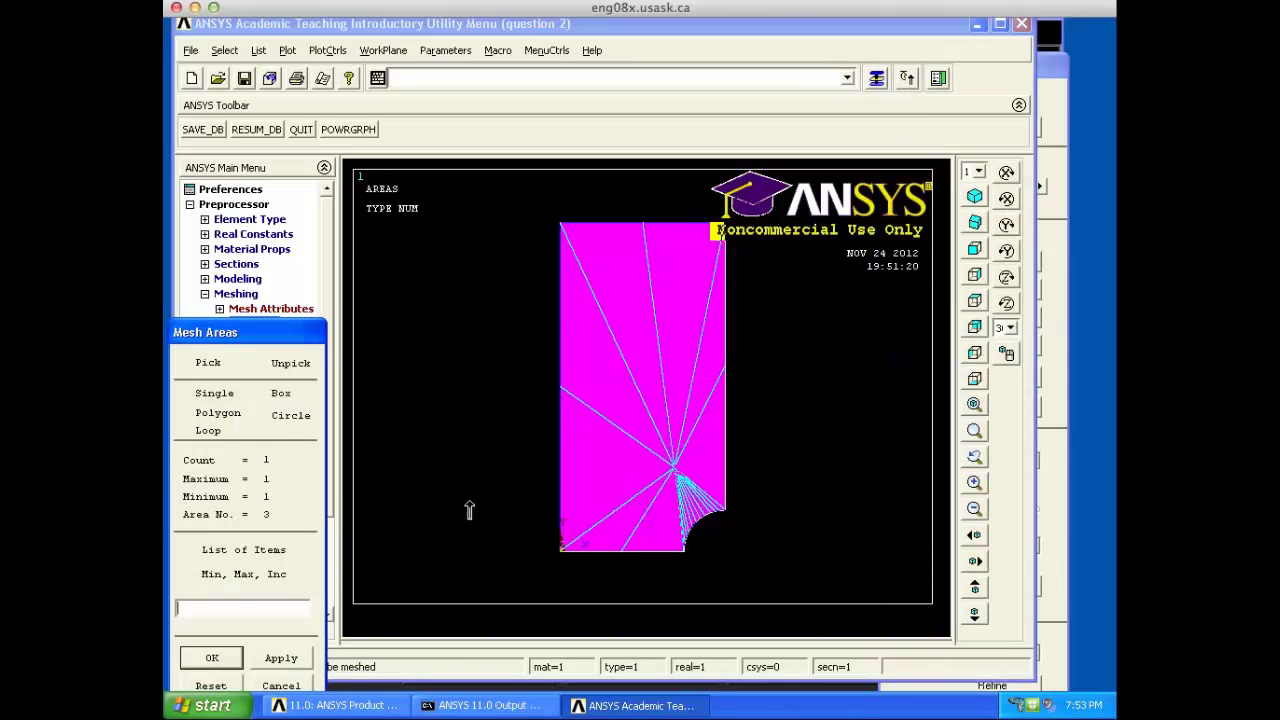
click(212, 657)
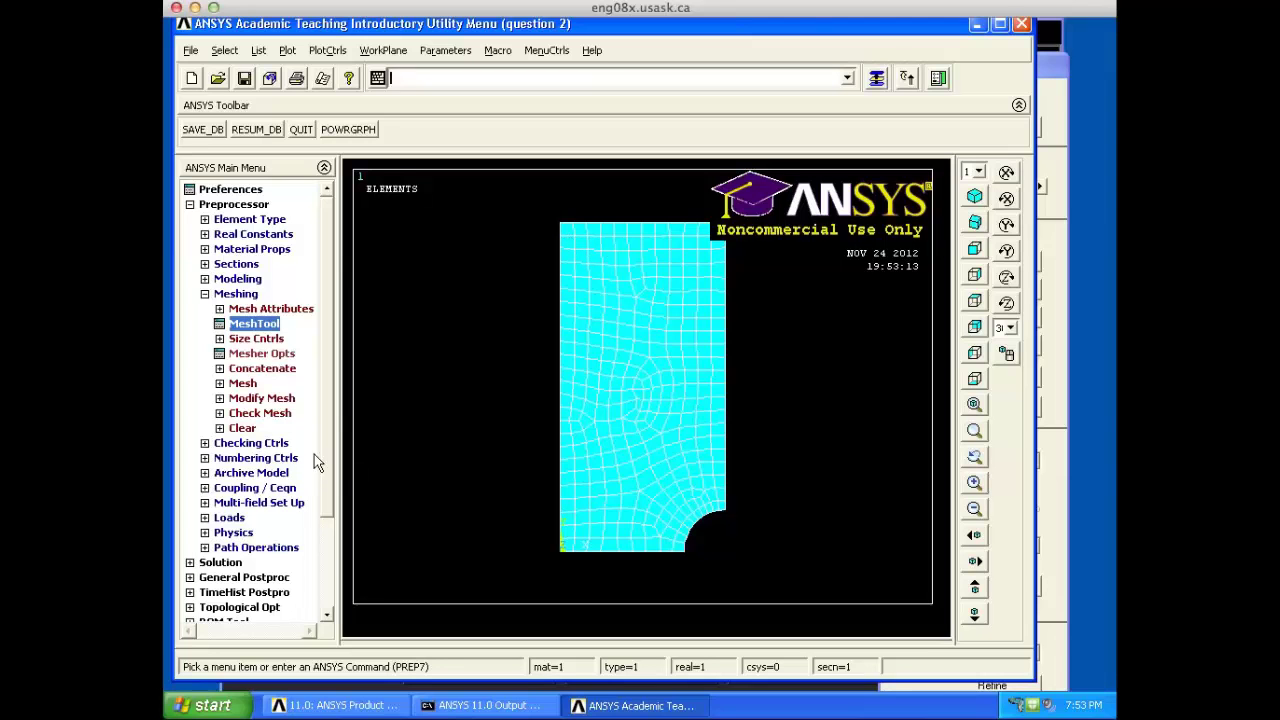
click(204, 294)
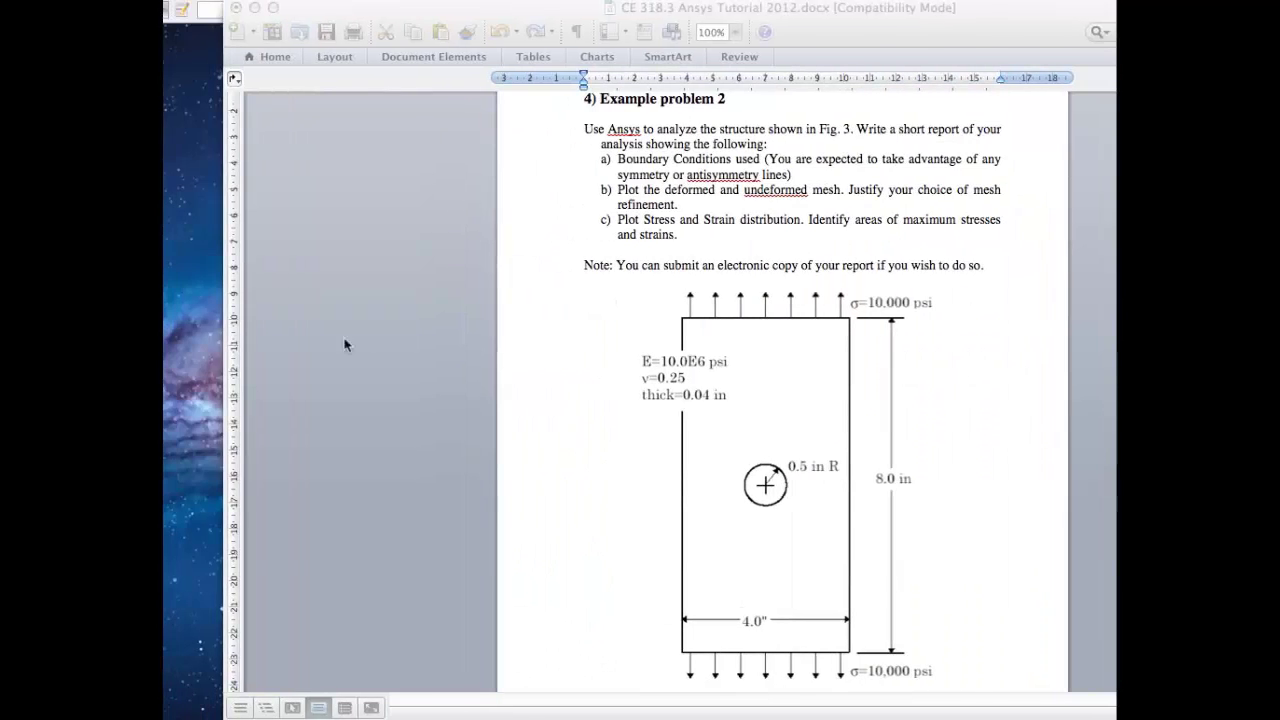
Step: Review the plate figure of Example problem 2 in the Word tutorial for its loads and symmetry, and return to ANSYS
click(806, 317)
scroll(806, 317, down, 2)
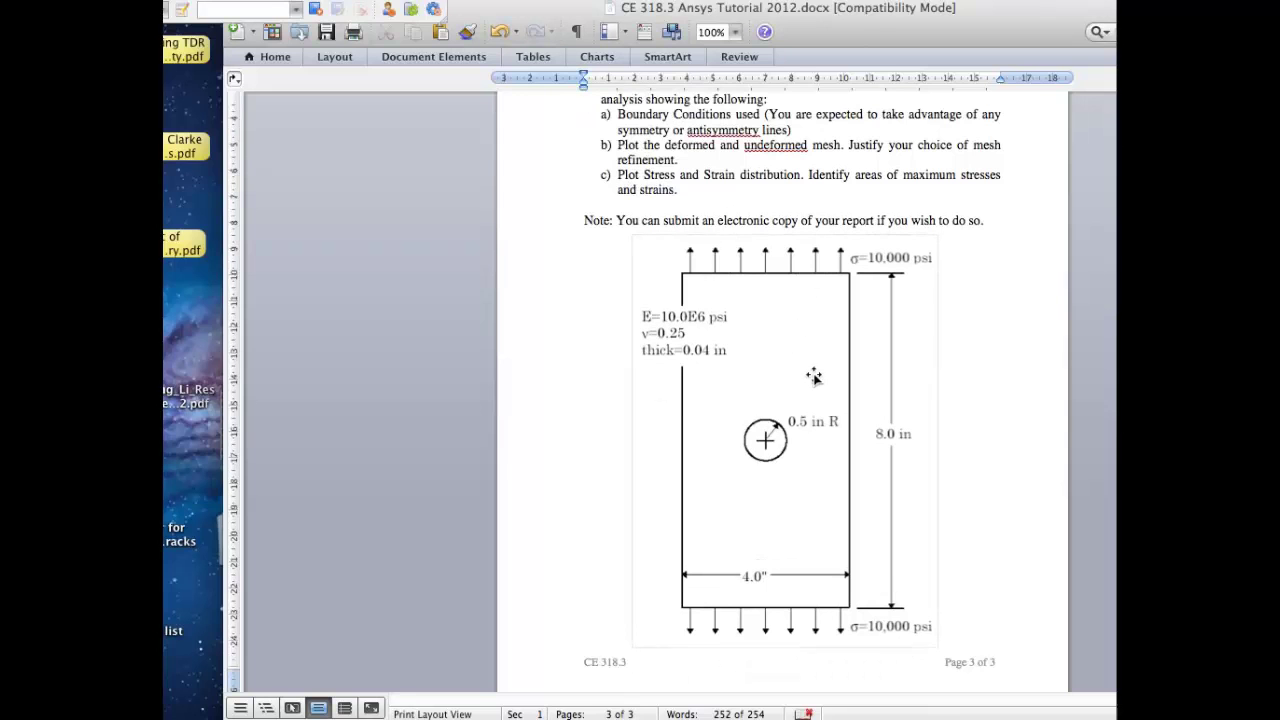
scroll(813, 376, down, 1)
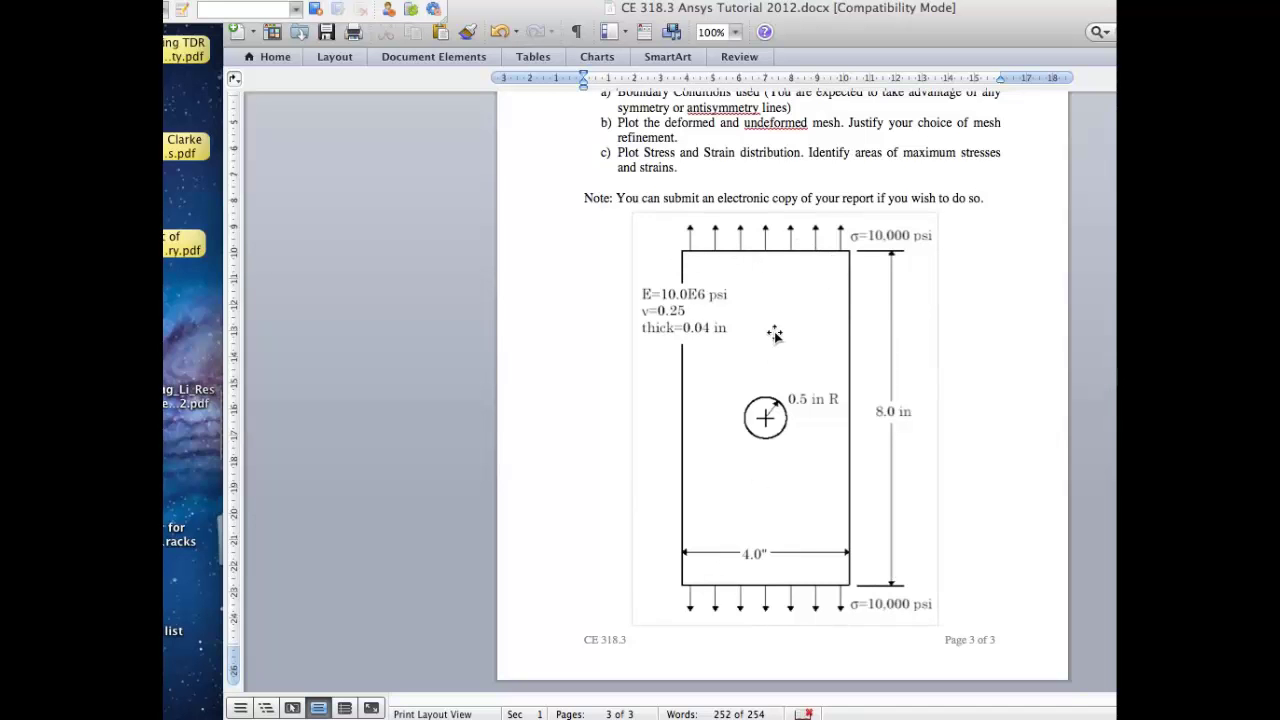
click(680, 423)
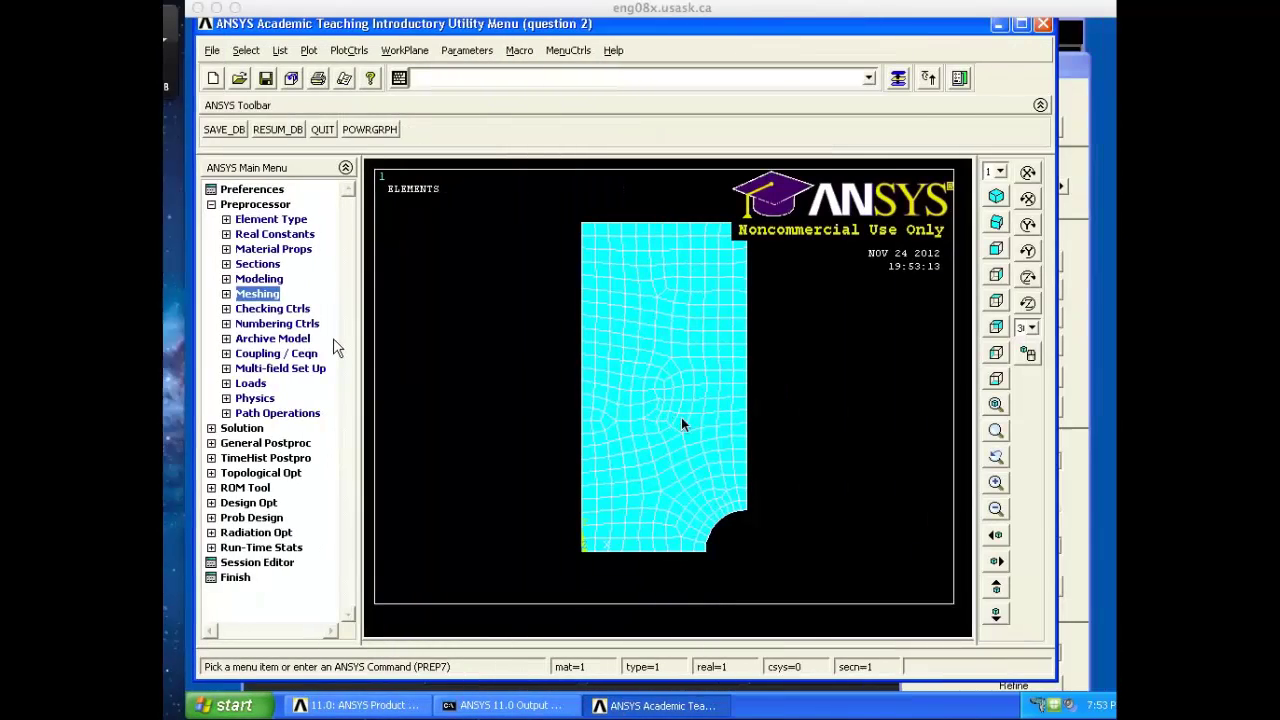
Step: Apply symmetry boundary conditions on the quarter plate's two straight cut edges, the right vertical line and the bottom line
click(229, 385)
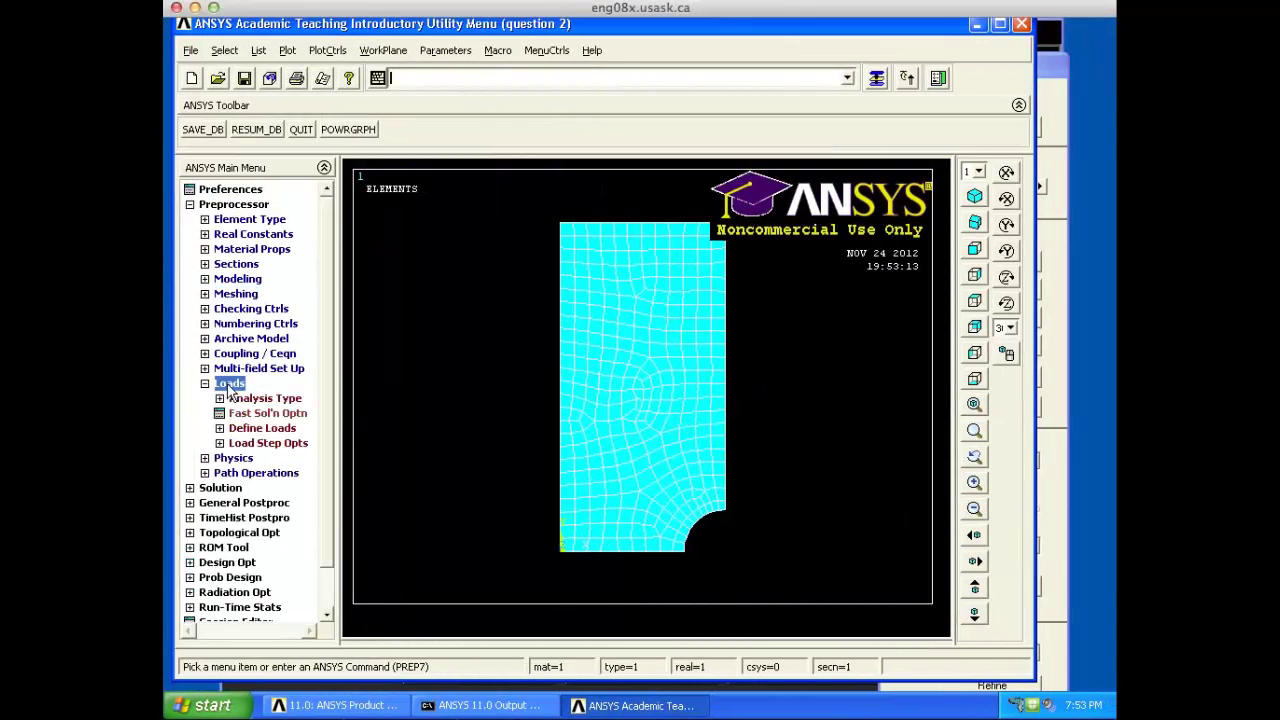
click(274, 430)
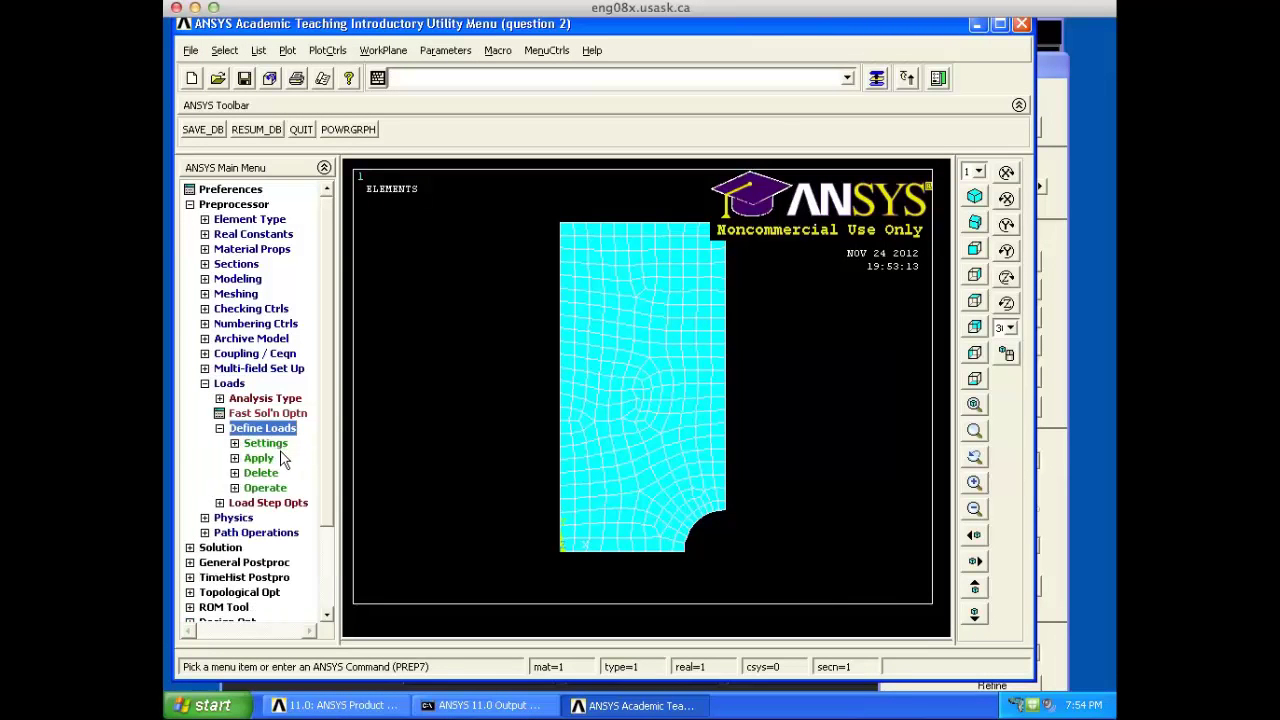
click(272, 460)
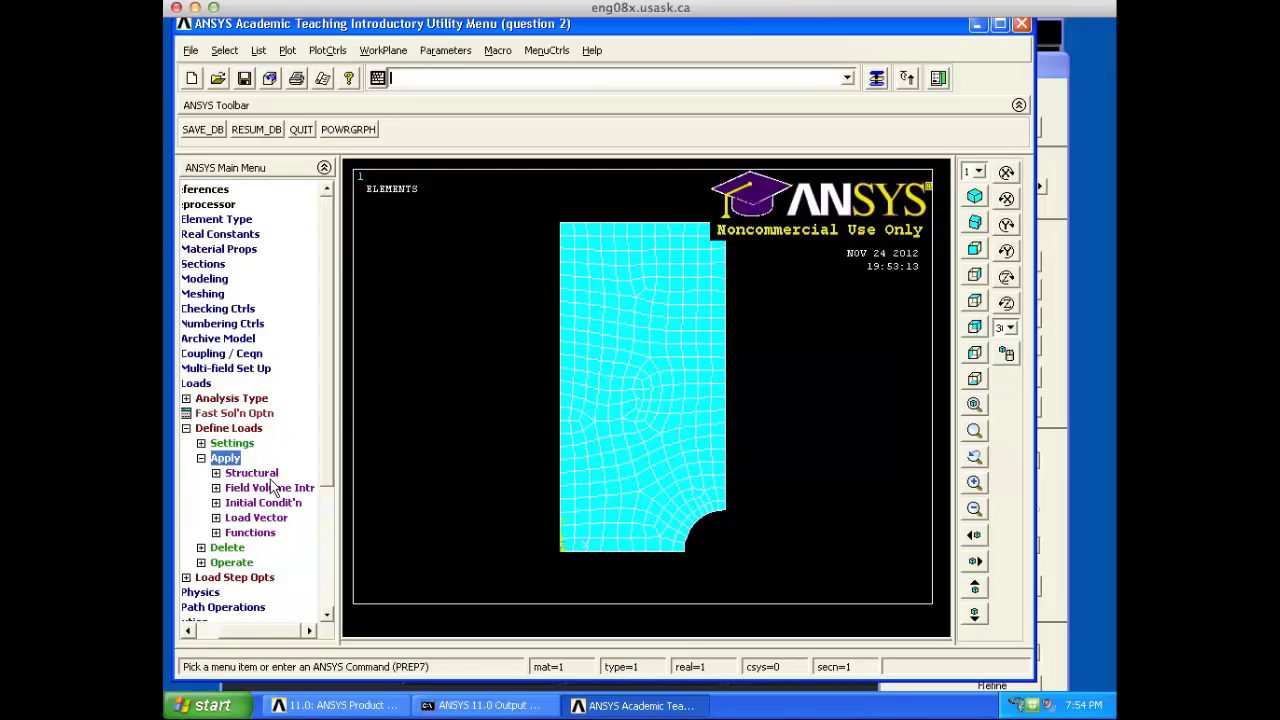
click(271, 478)
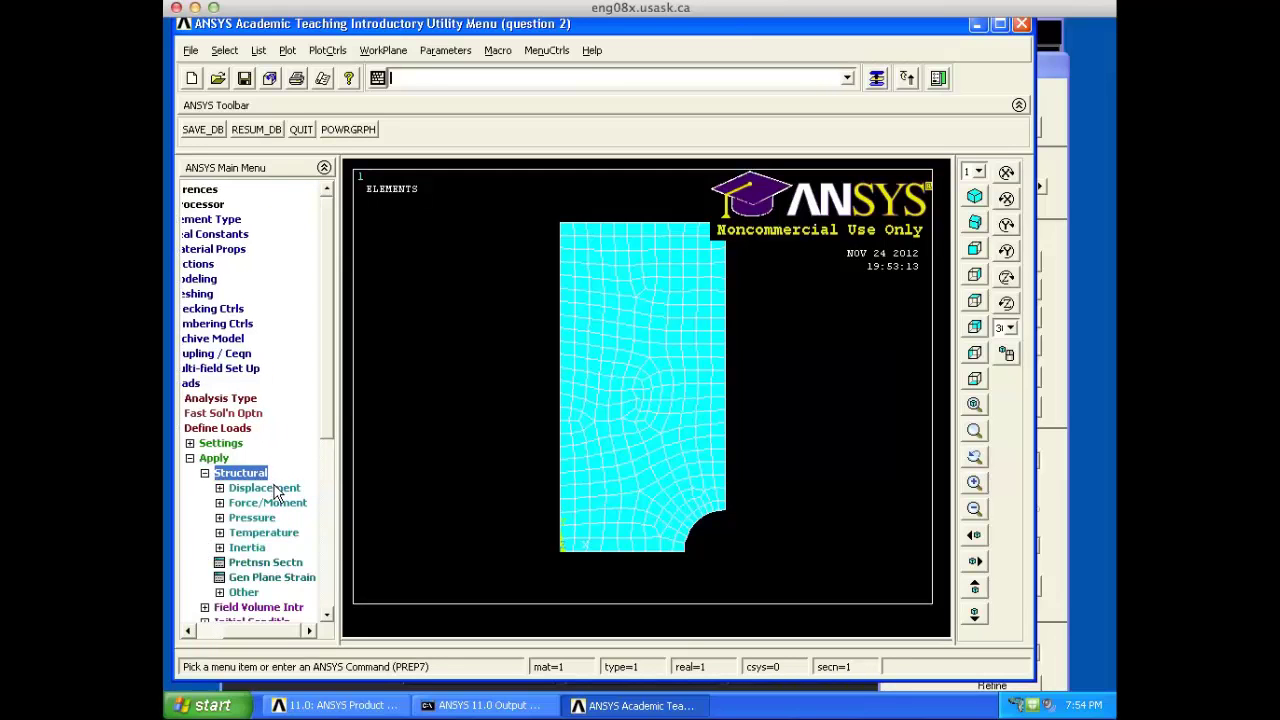
click(278, 493)
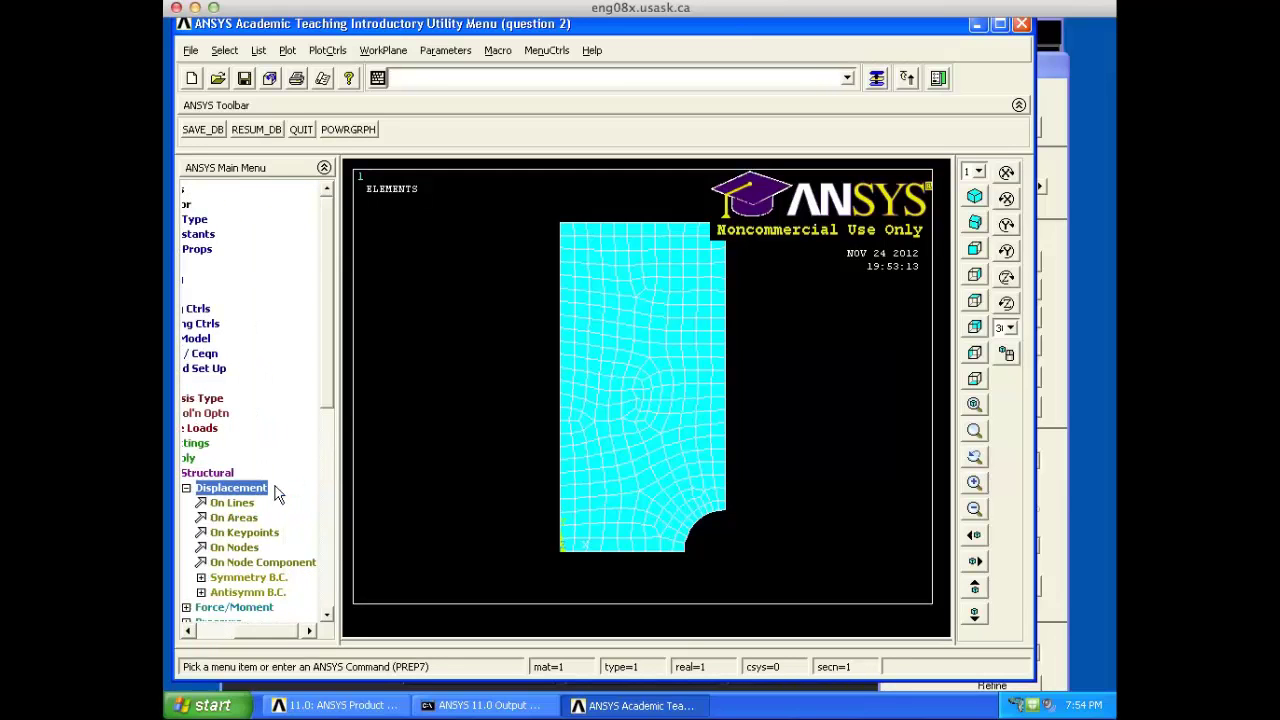
click(260, 580)
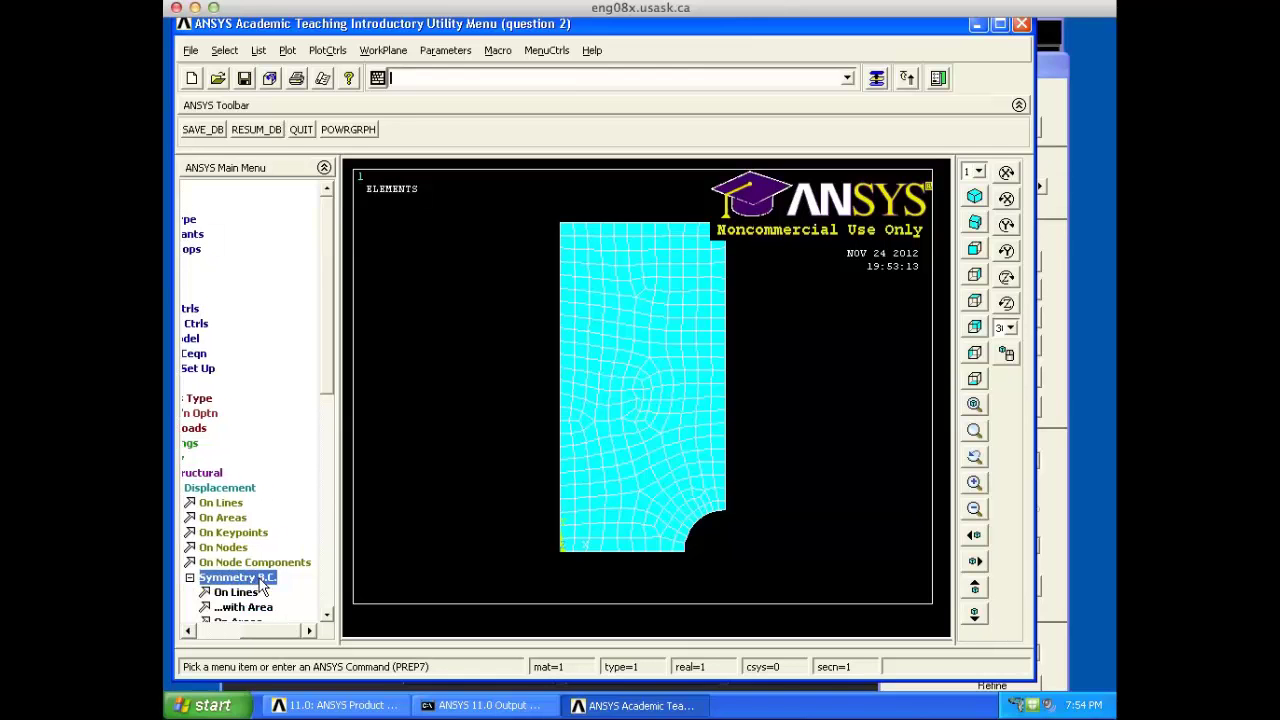
click(256, 595)
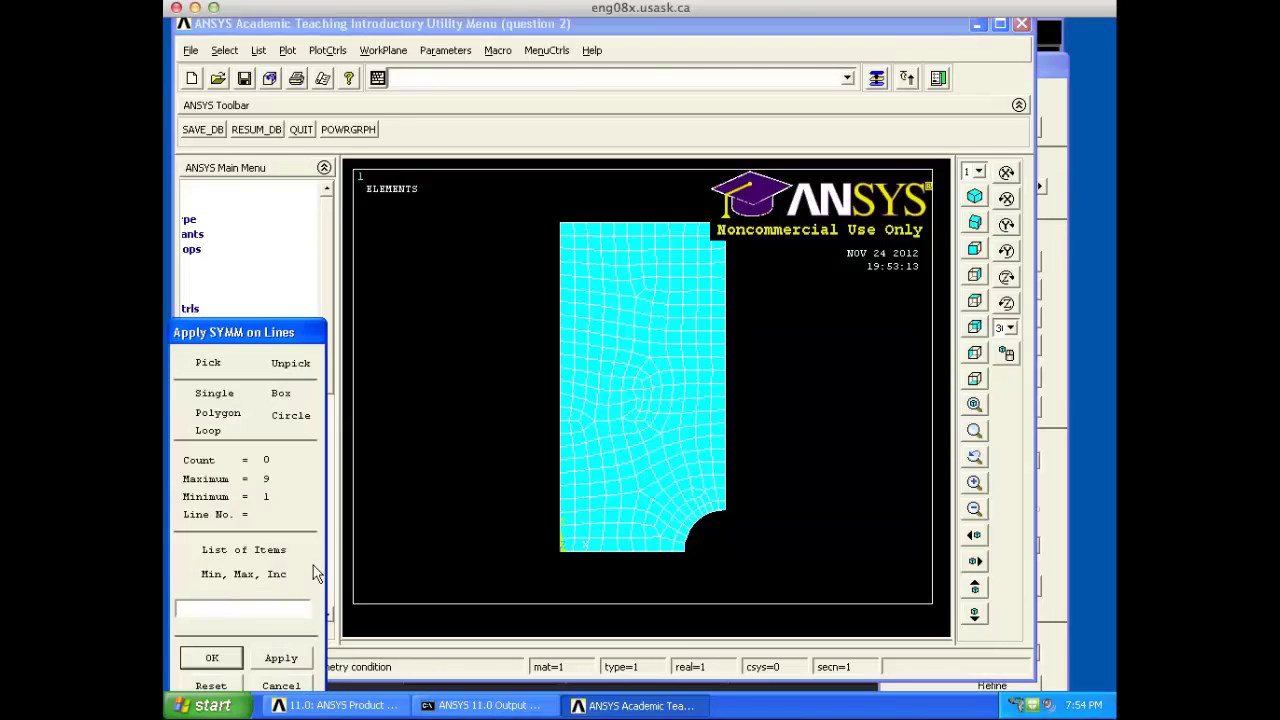
click(726, 428)
click(650, 552)
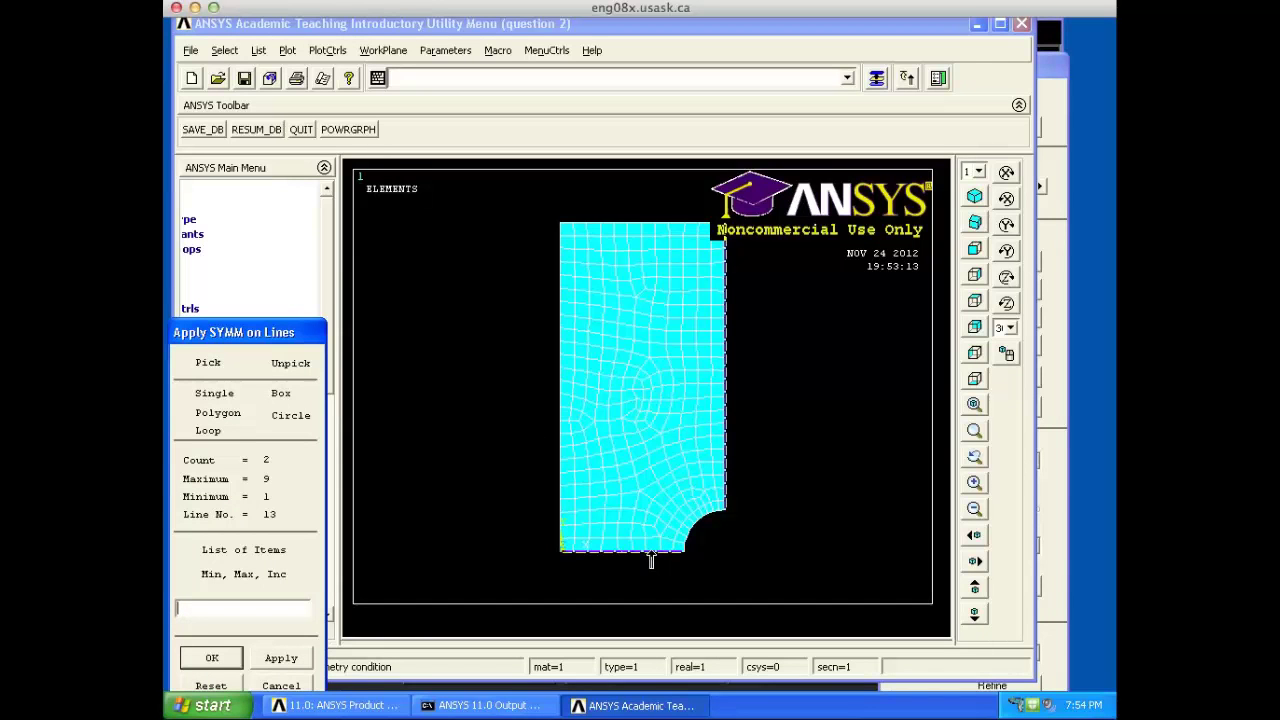
click(224, 658)
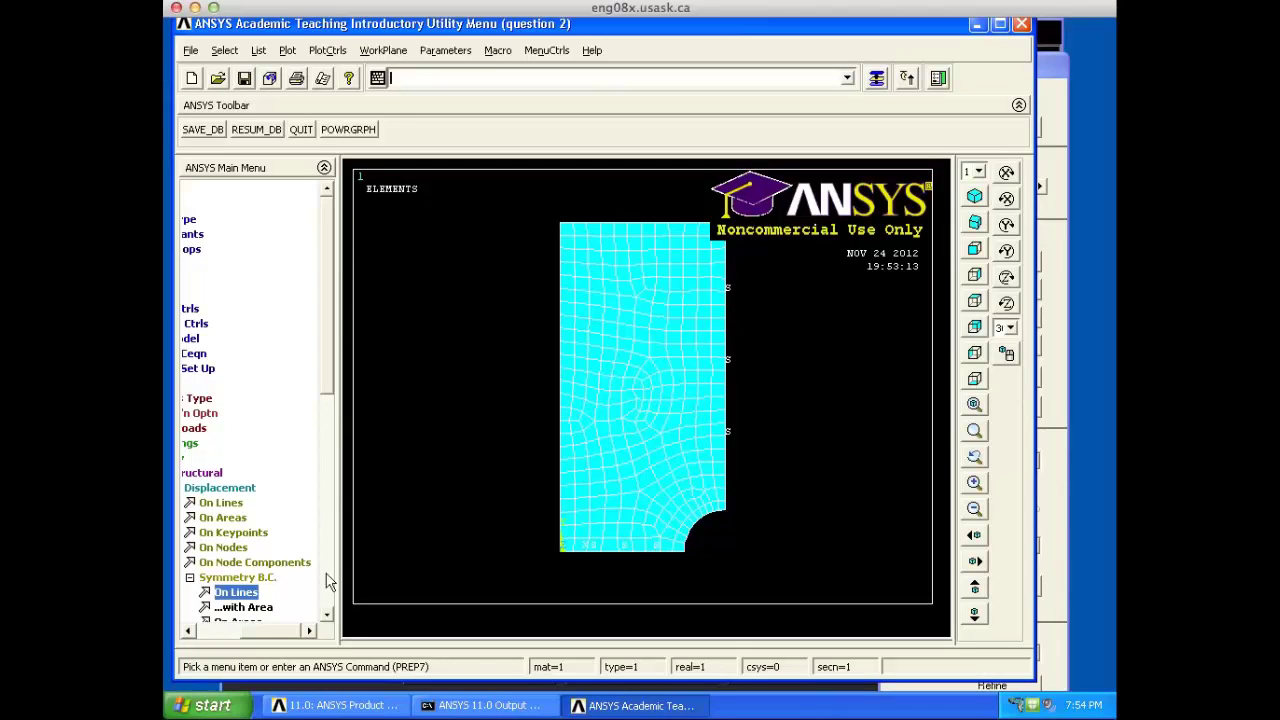
Step: Apply a constant pressure of 10000 on the plate's top edge line
click(190, 577)
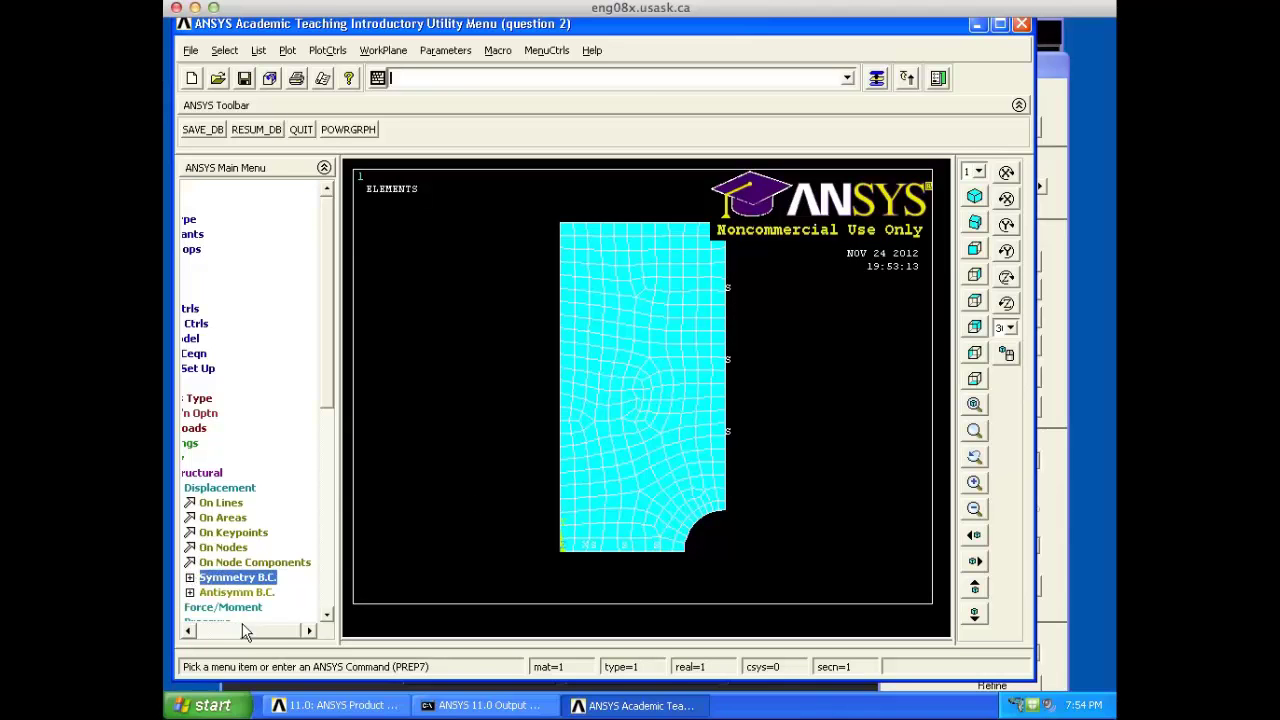
drag(252, 630, 227, 630)
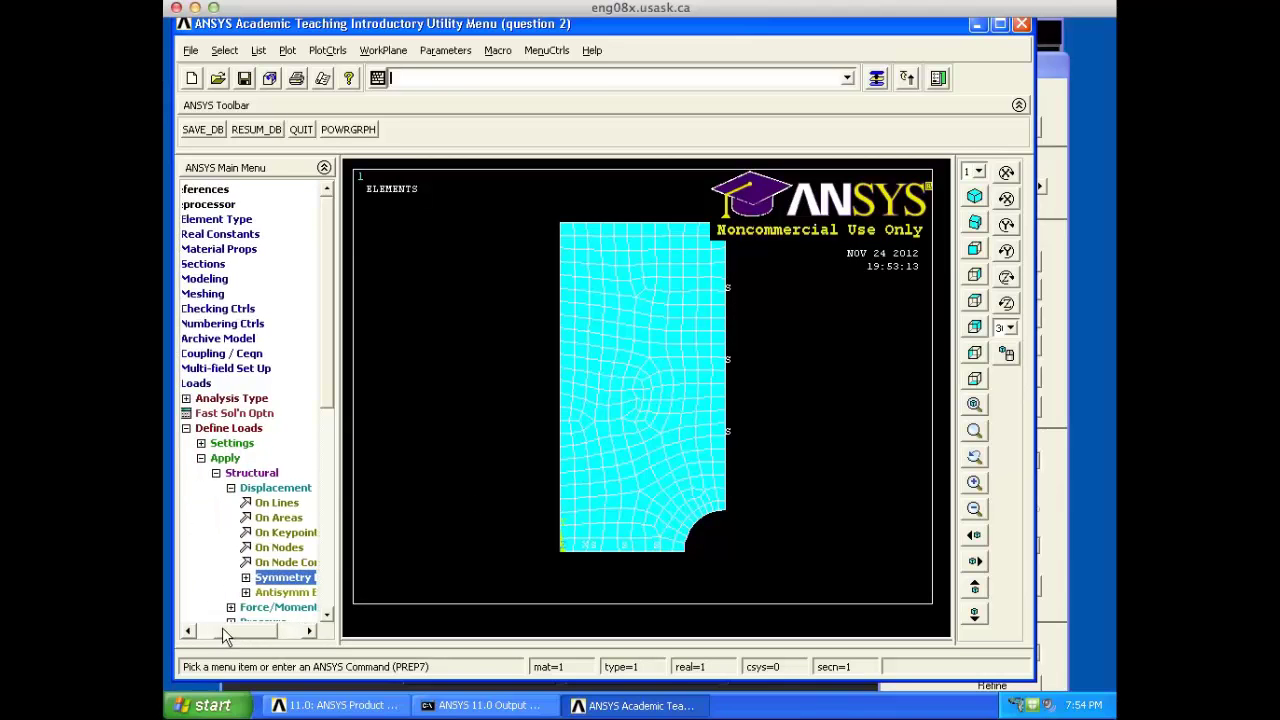
click(231, 488)
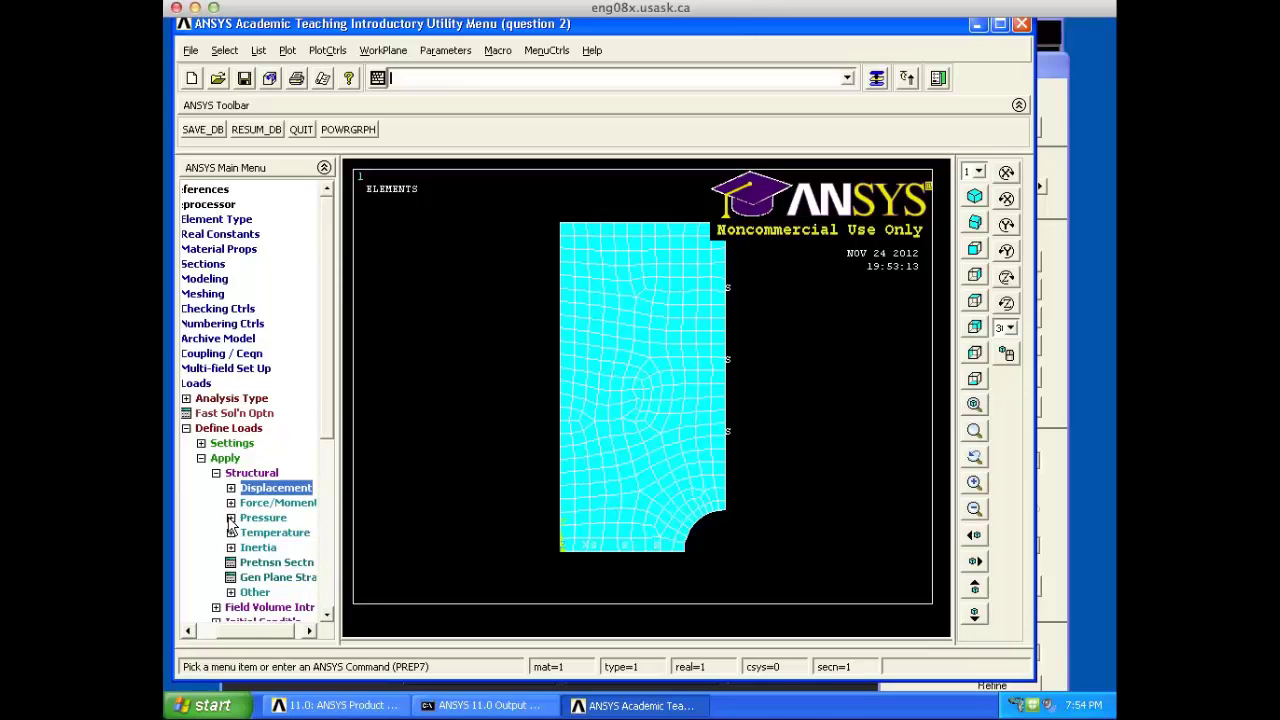
click(231, 518)
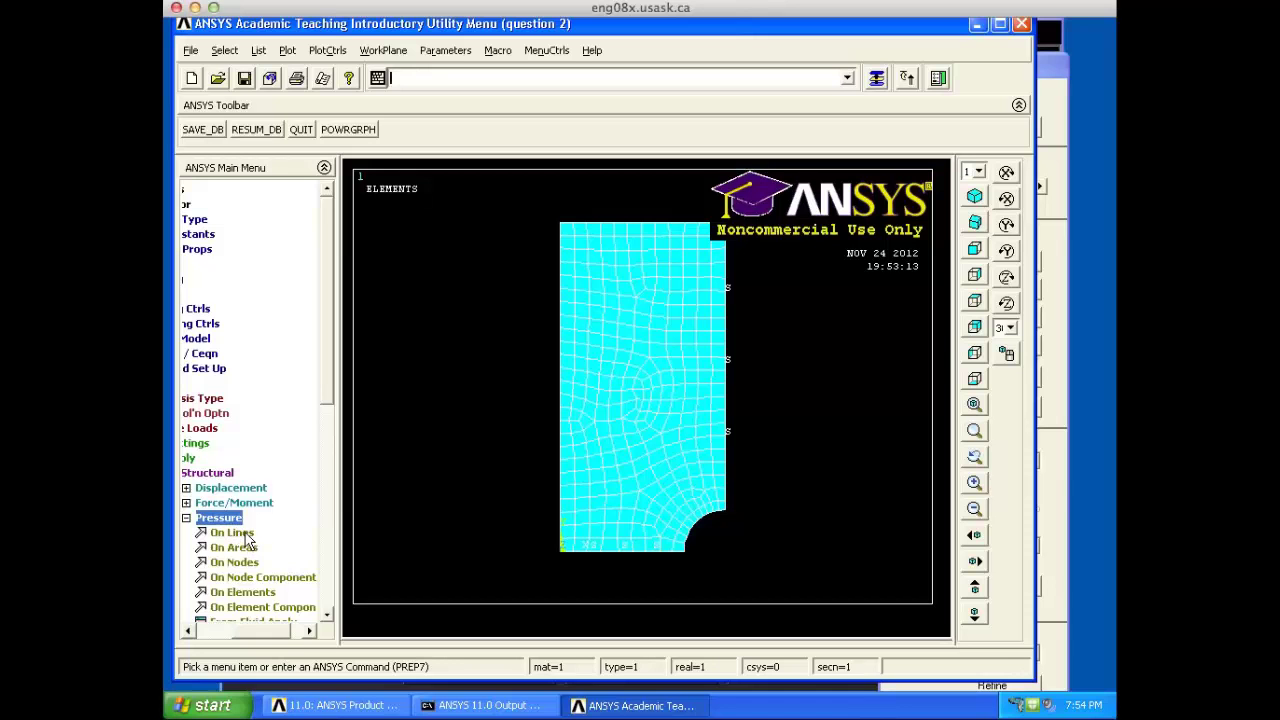
click(232, 533)
click(650, 224)
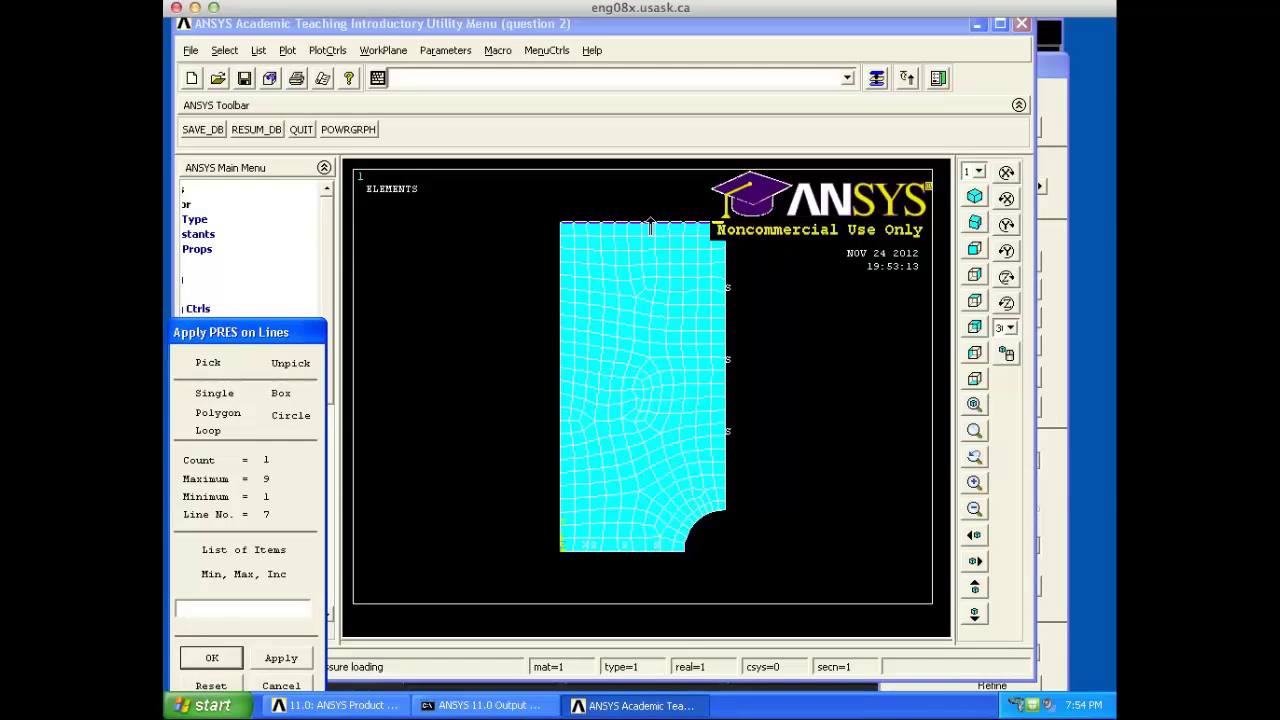
click(212, 658)
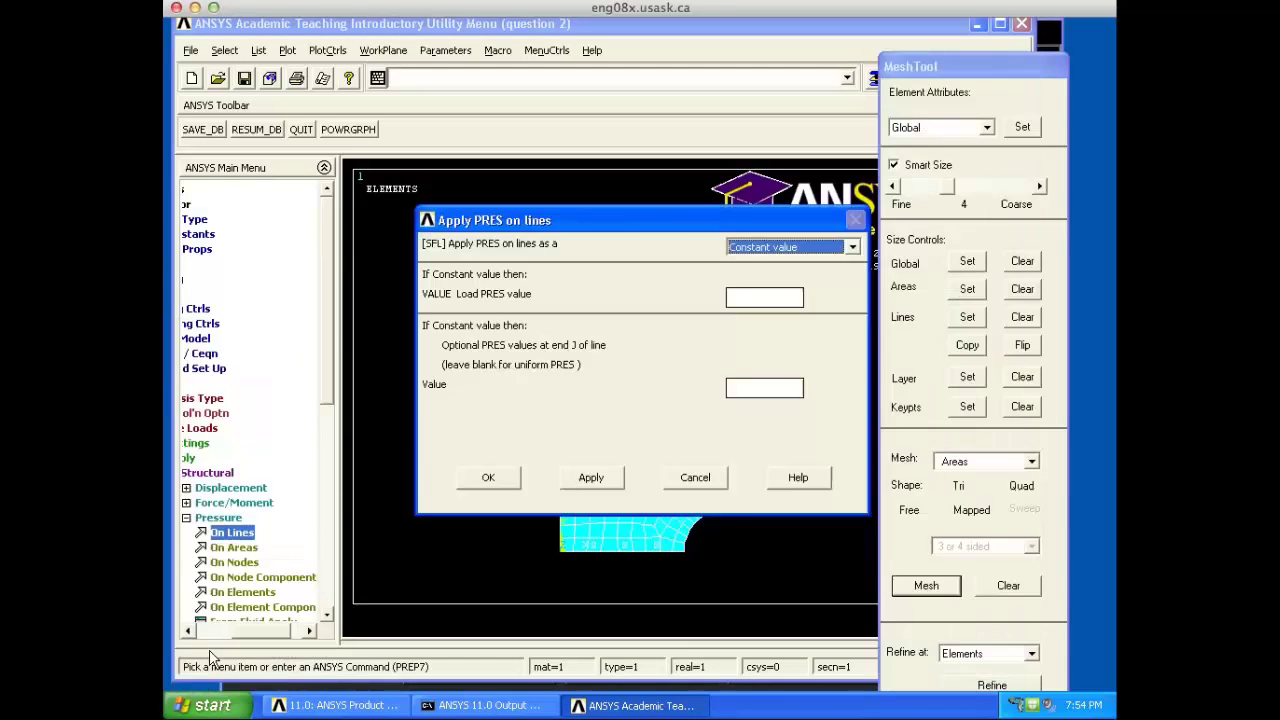
click(763, 299)
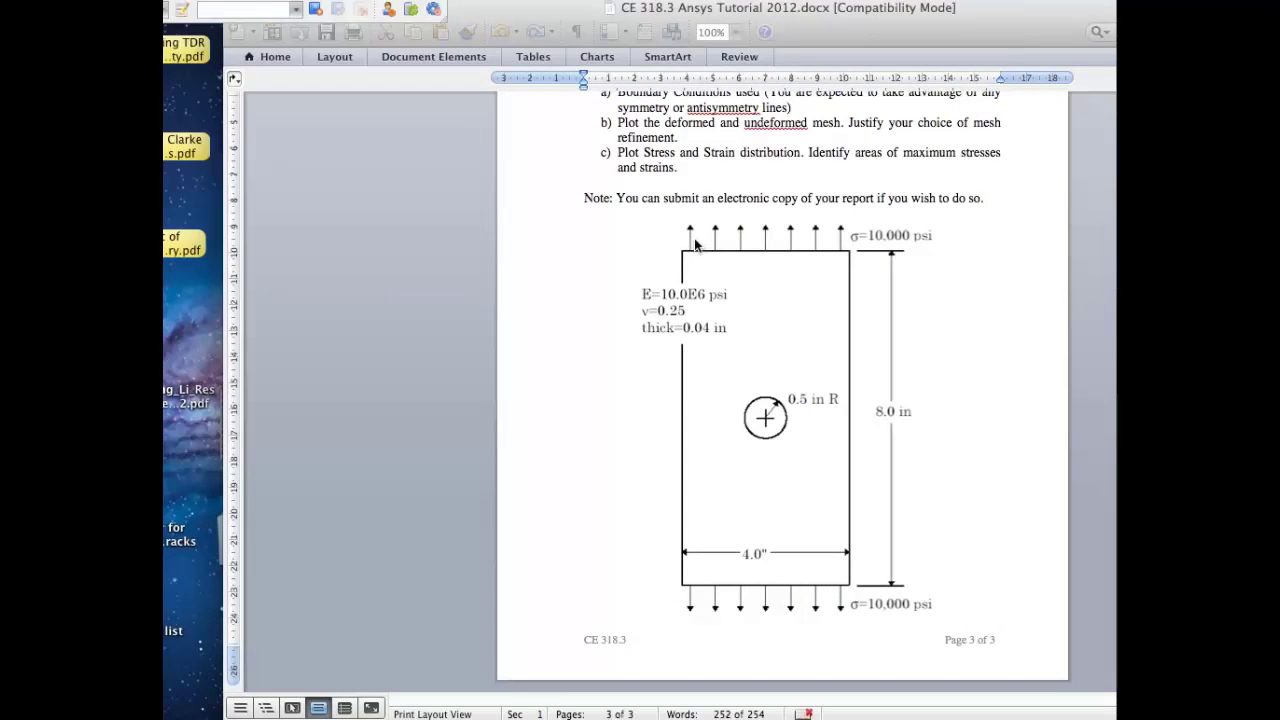
click(695, 245)
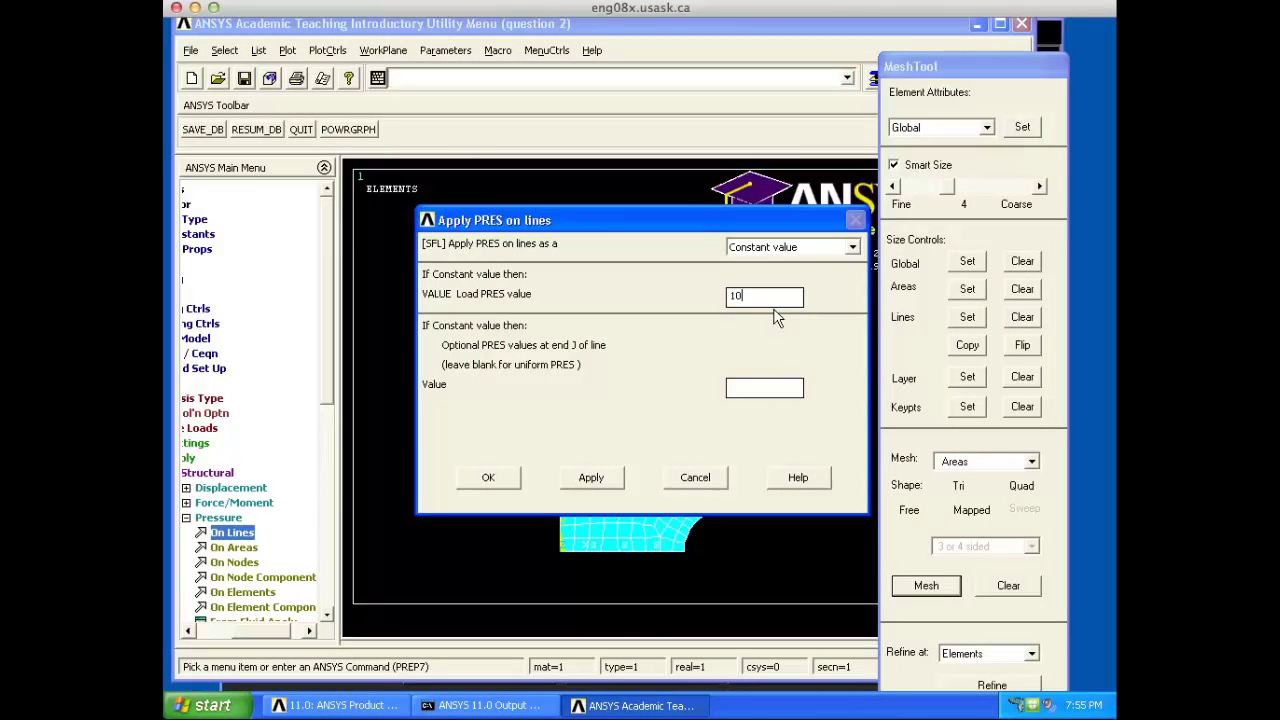
text(000)
click(510, 477)
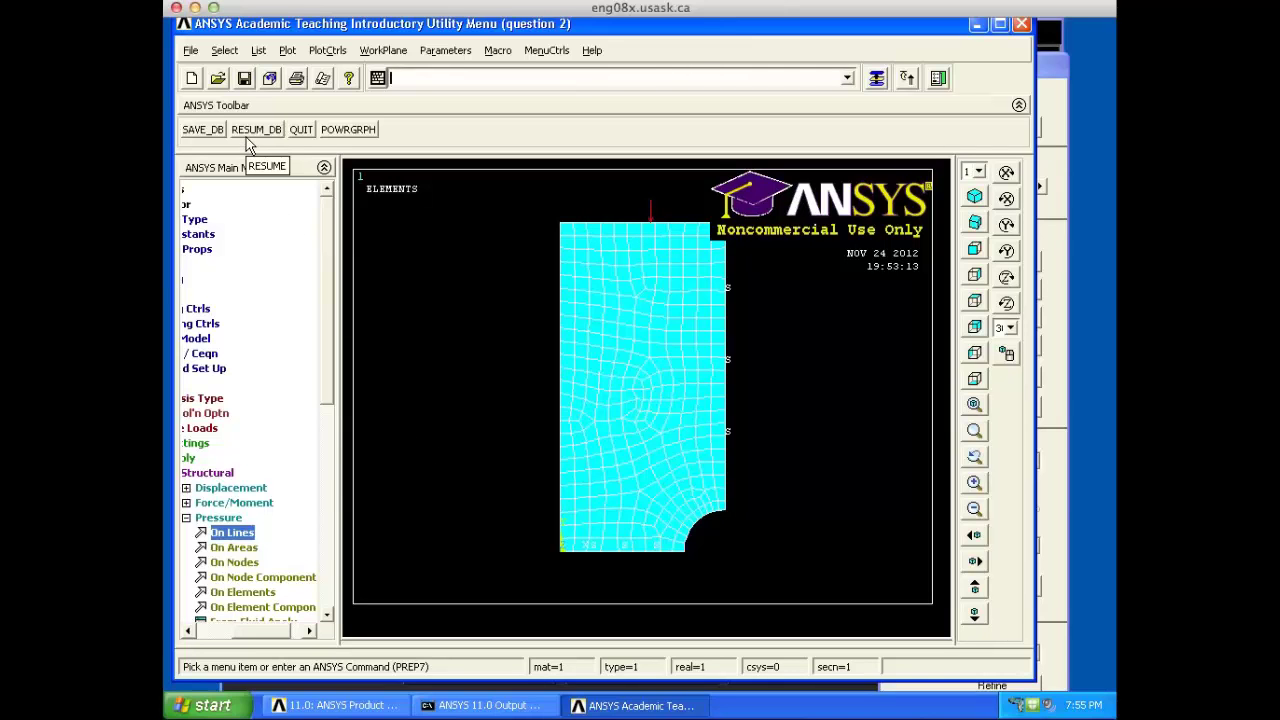
Step: Delete the structural pressure load from the plate's top edge line
click(187, 518)
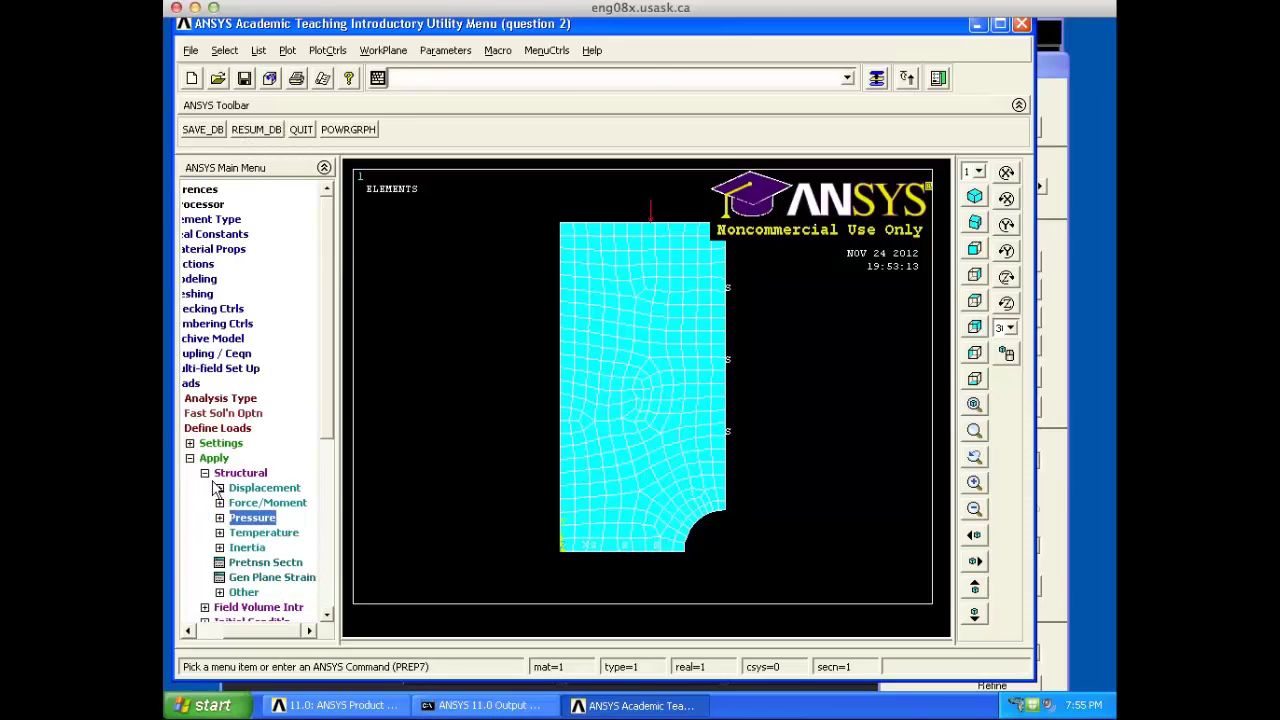
click(204, 473)
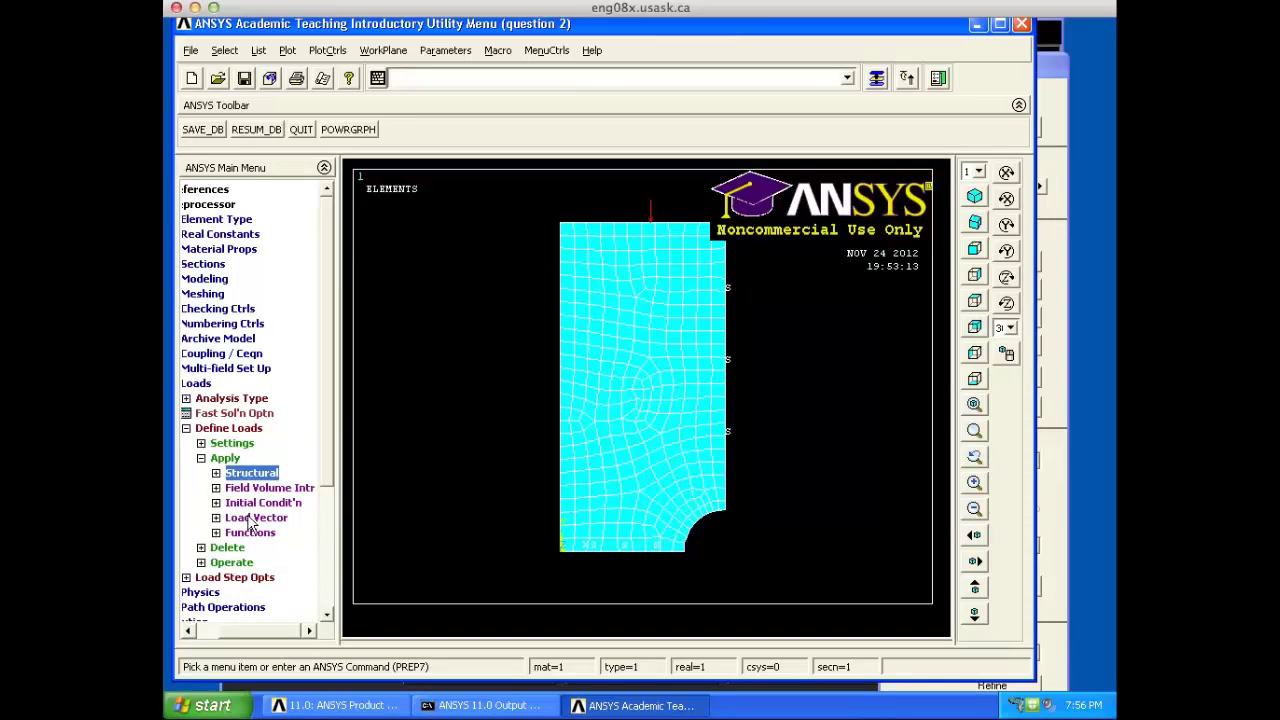
click(238, 548)
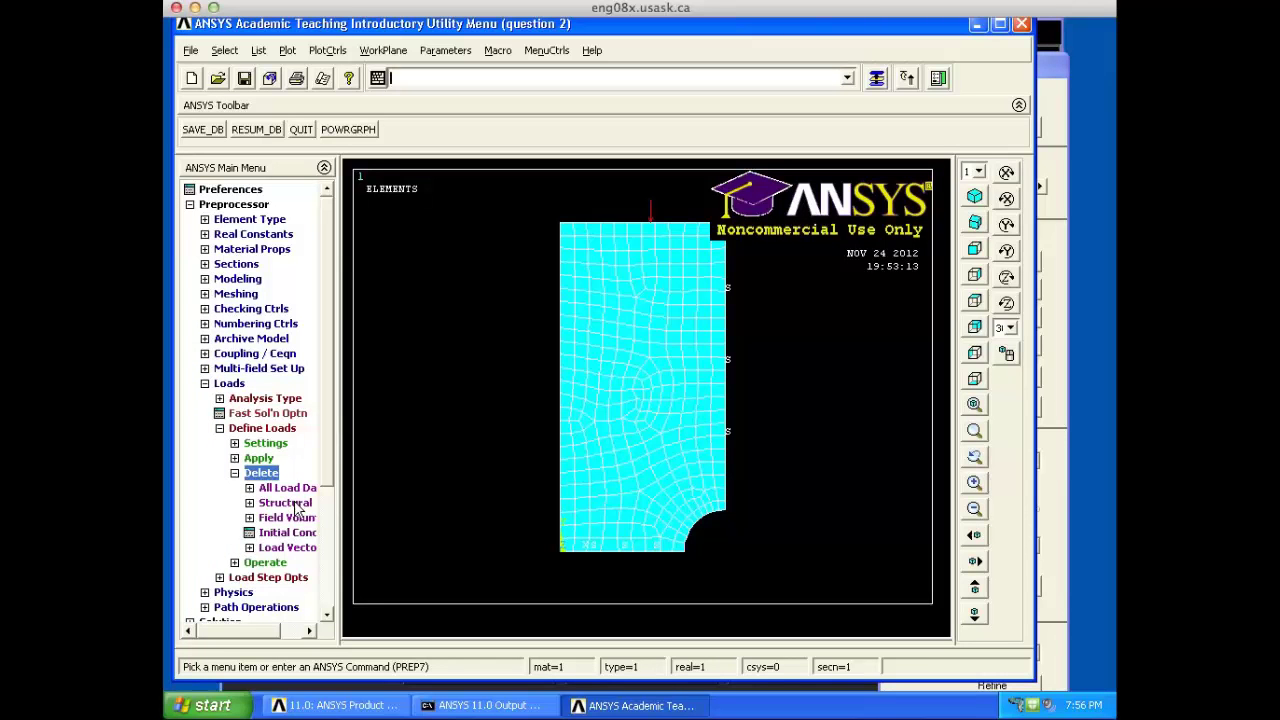
click(289, 488)
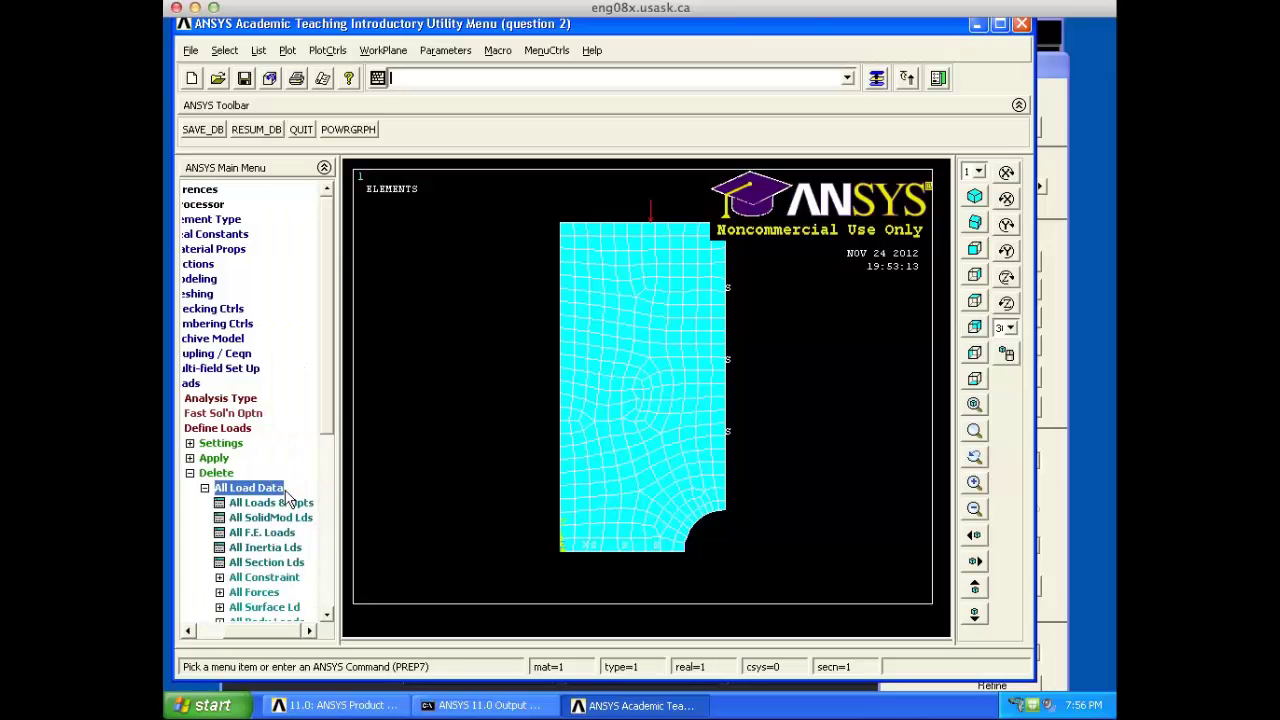
click(214, 490)
click(240, 503)
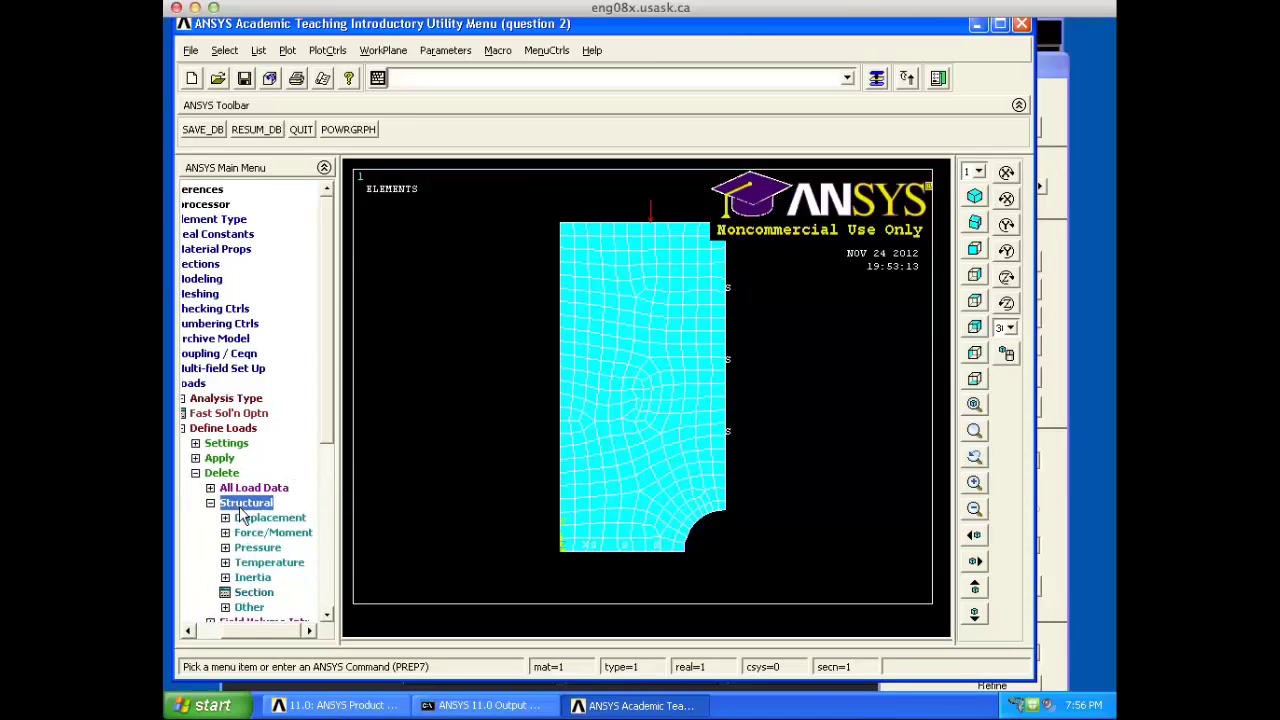
click(262, 533)
click(260, 547)
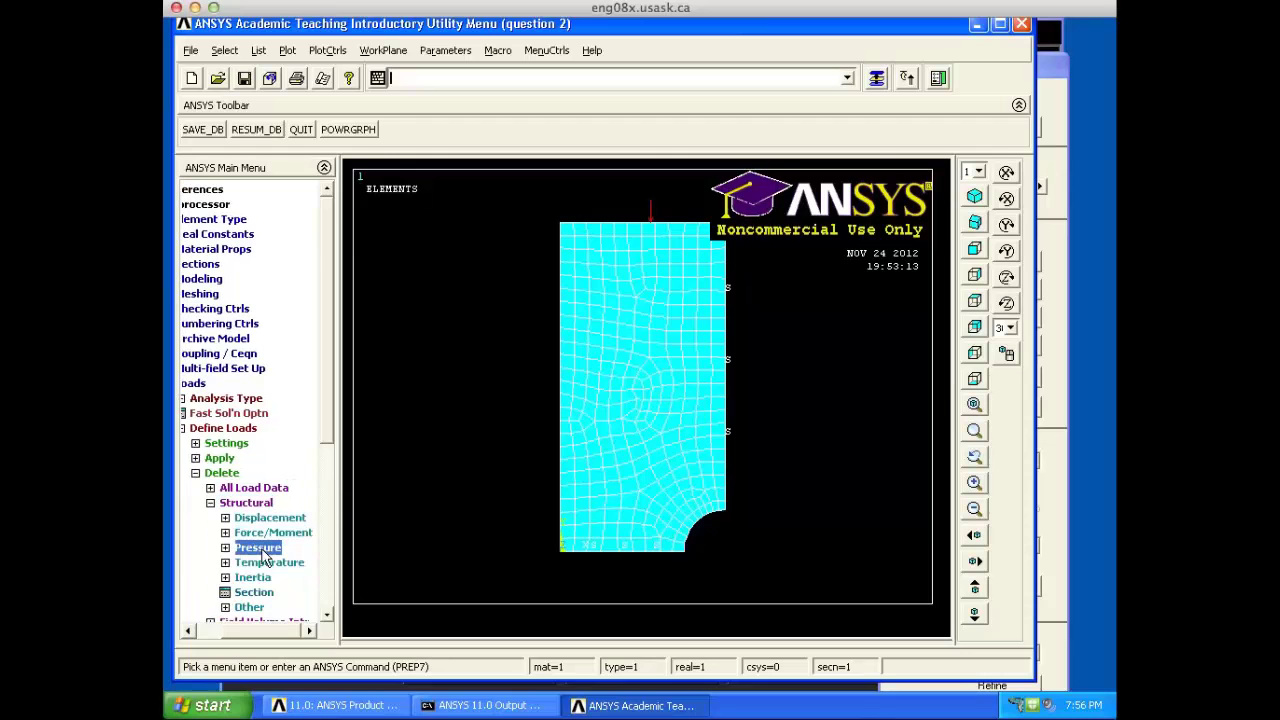
click(250, 563)
click(657, 207)
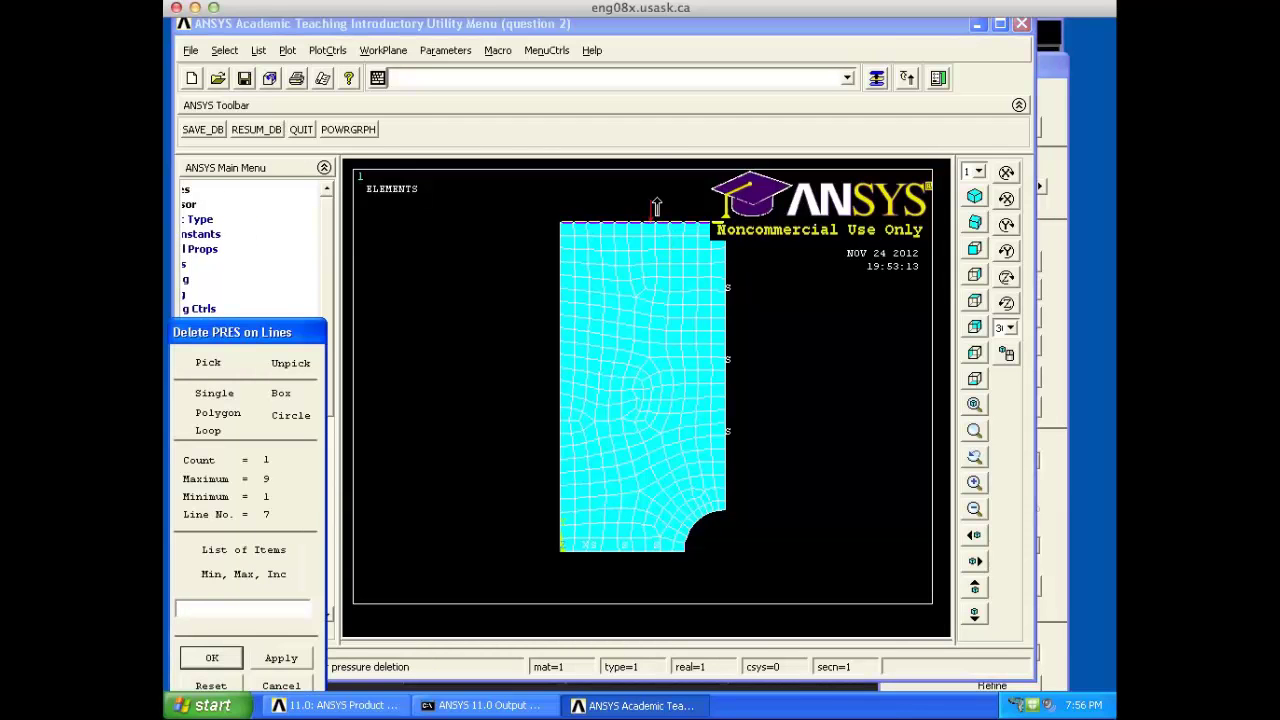
click(228, 658)
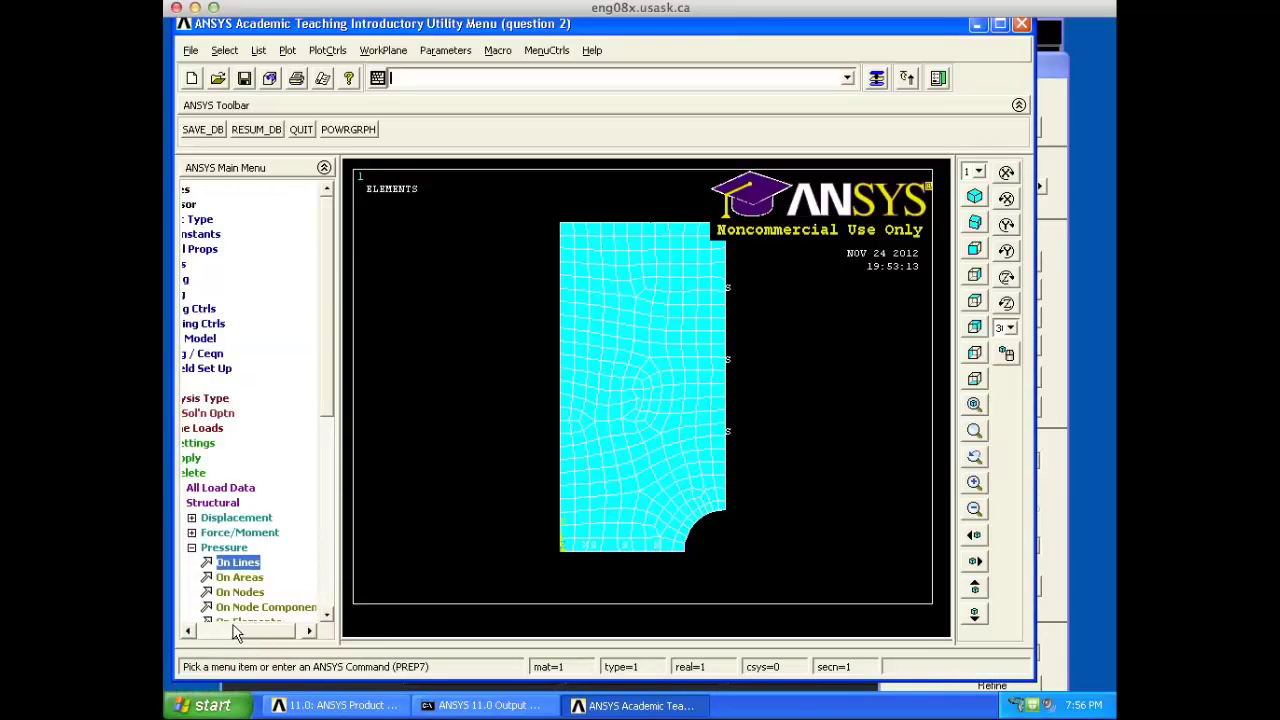
Step: Apply a constant pressure of -10000 on the quarter plate's top edge line so the load pulls outward
drag(240, 632, 203, 623)
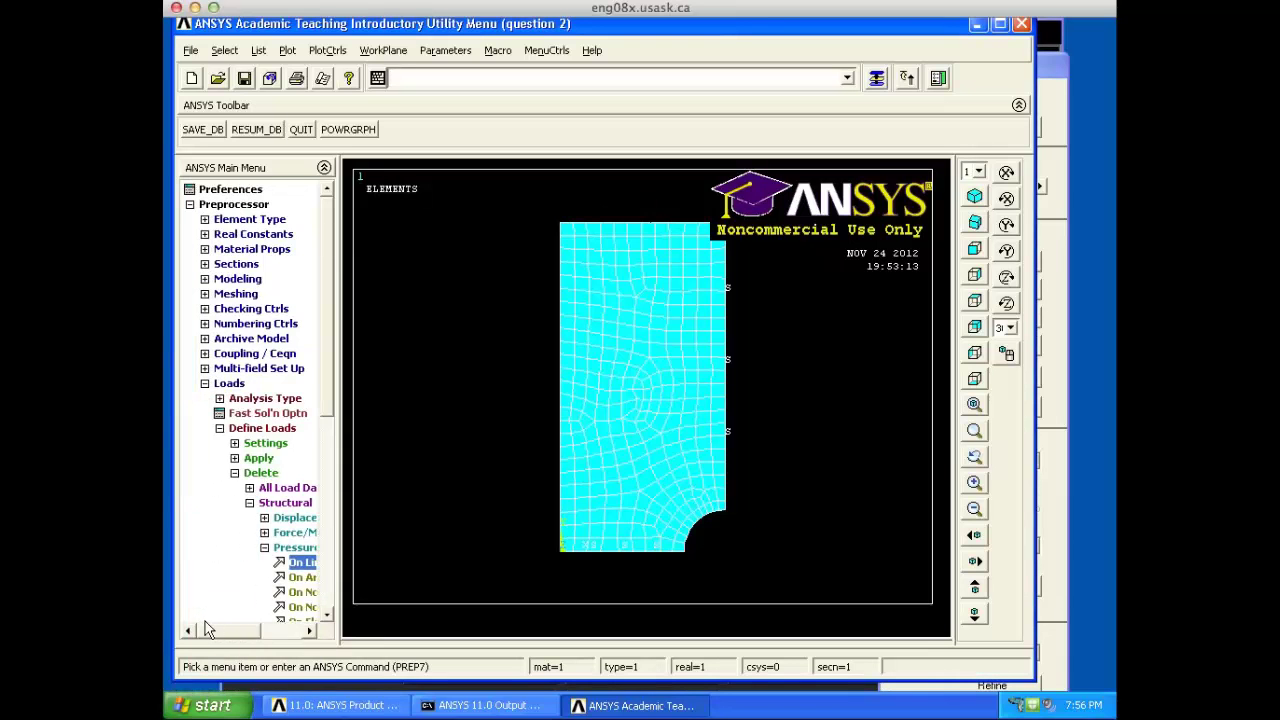
click(220, 429)
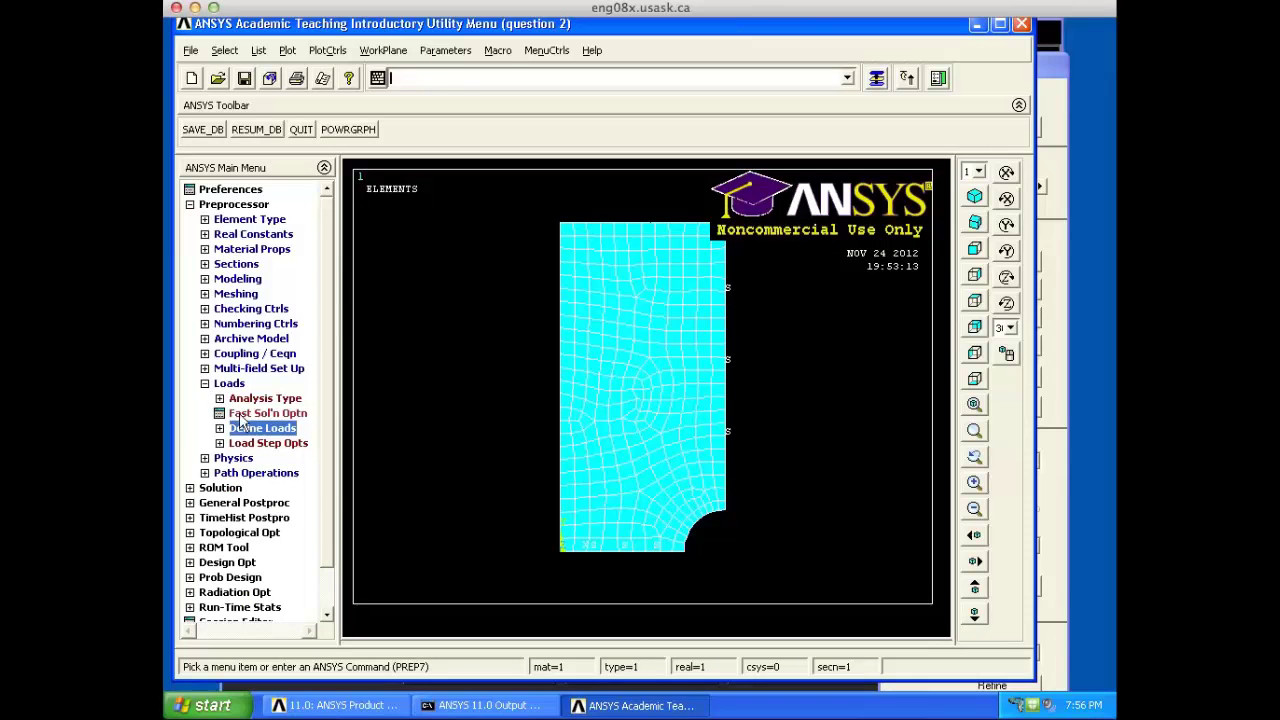
click(252, 428)
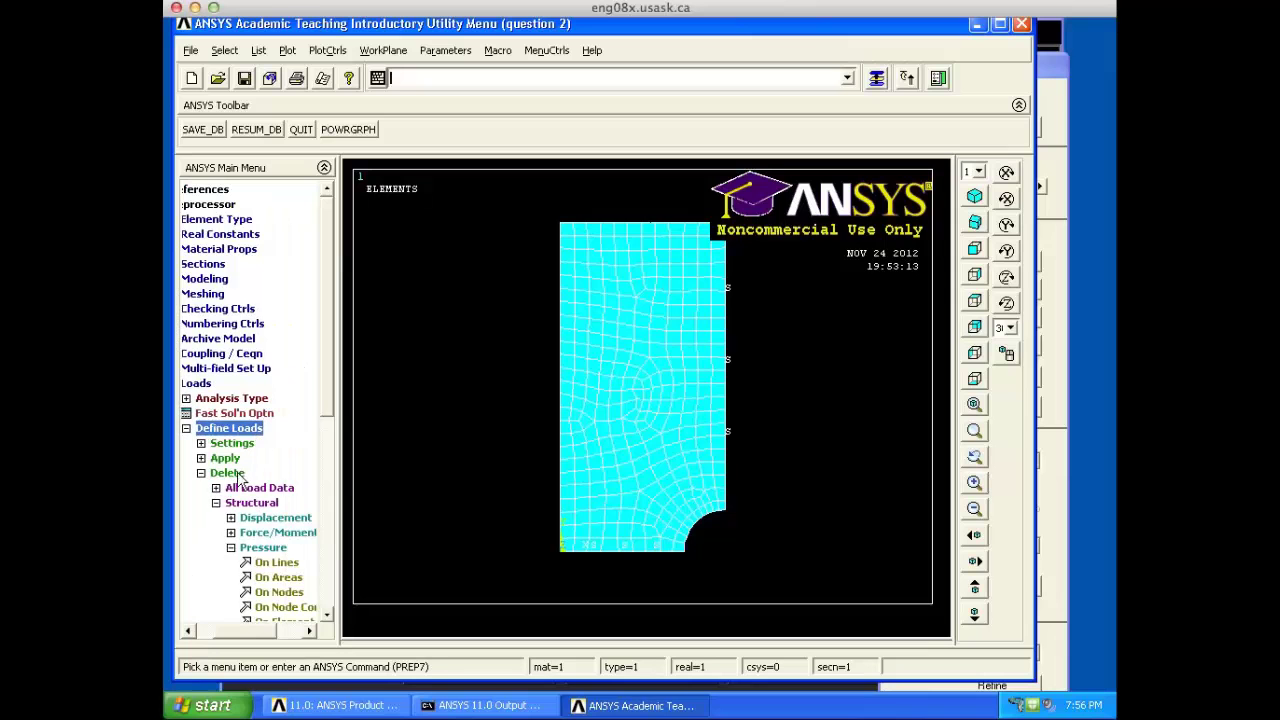
click(223, 460)
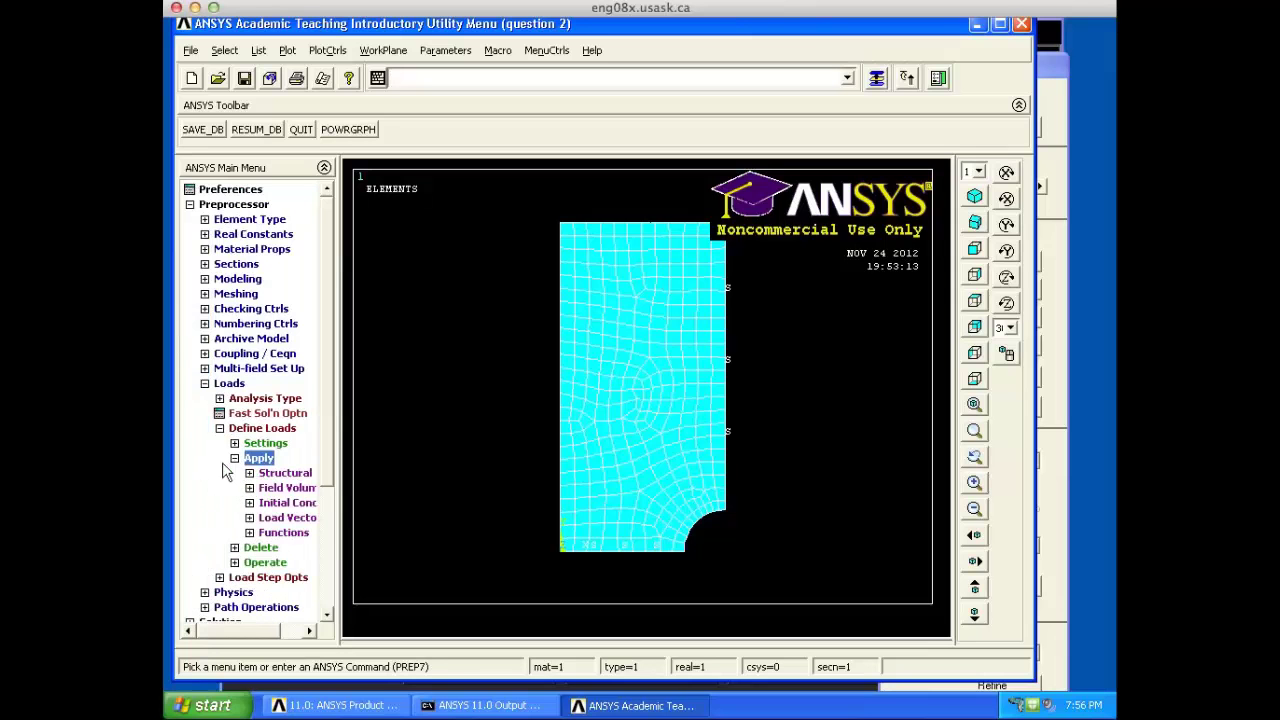
click(284, 473)
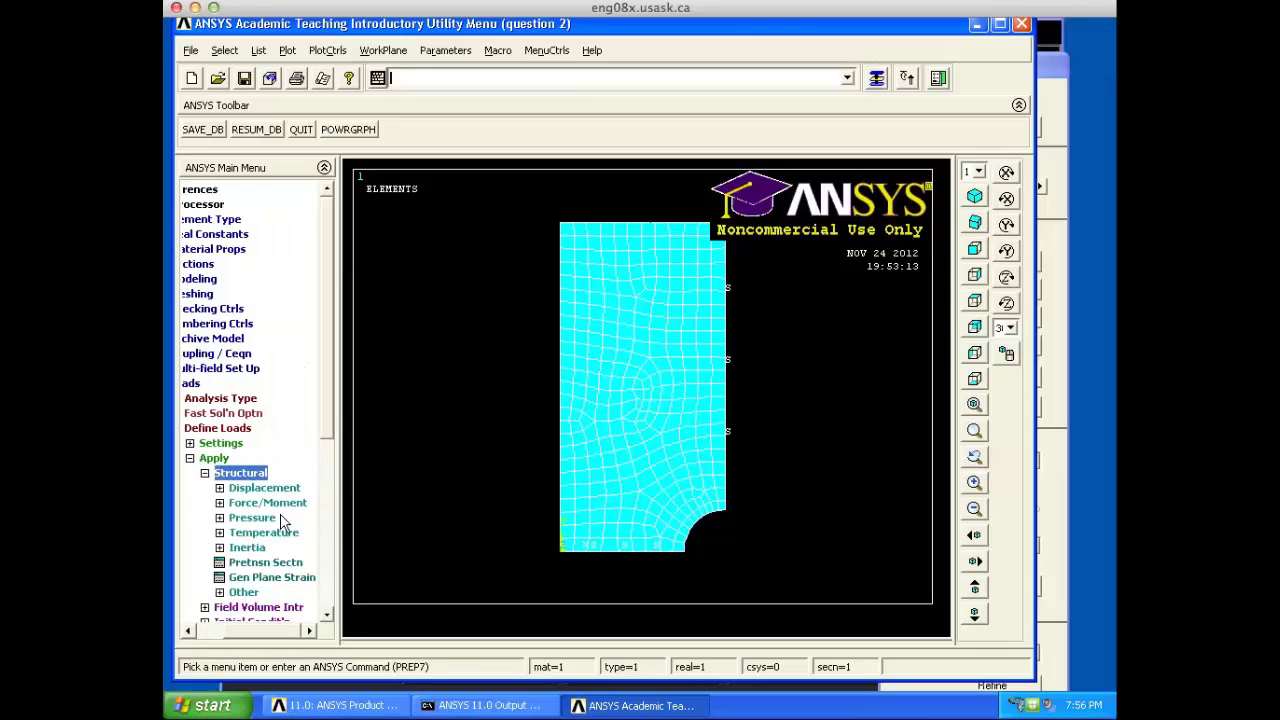
click(268, 518)
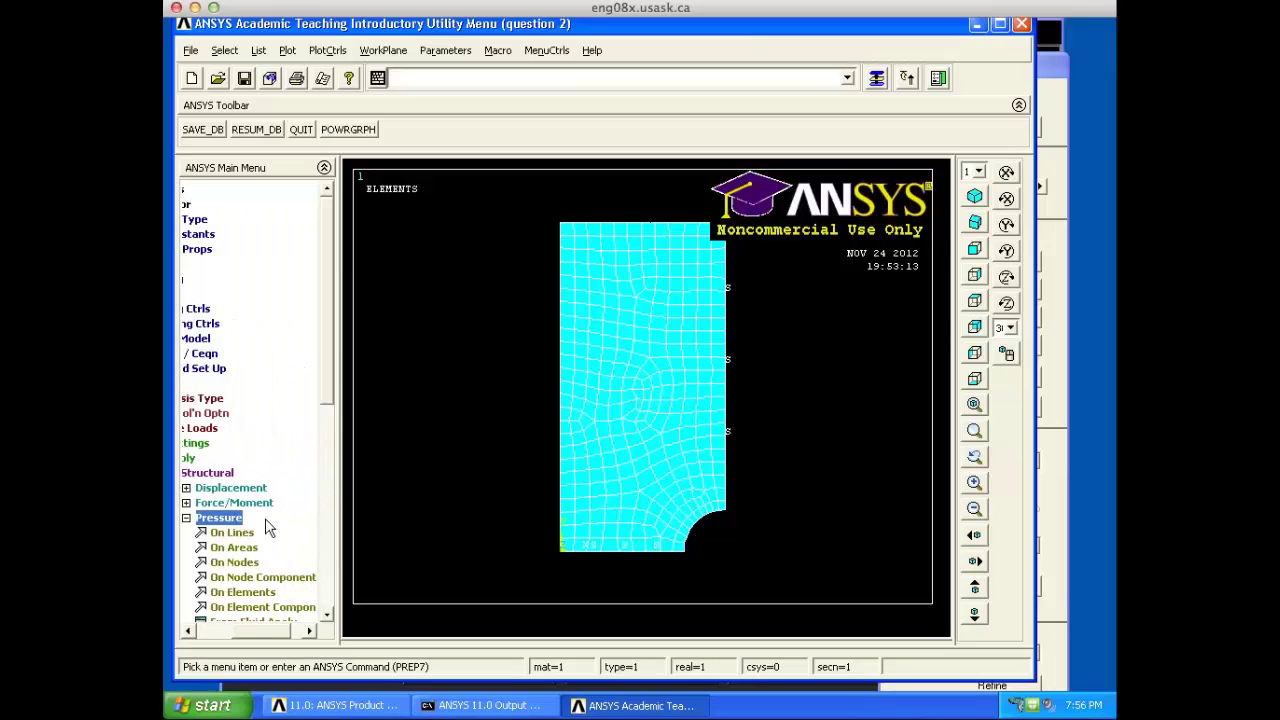
click(240, 532)
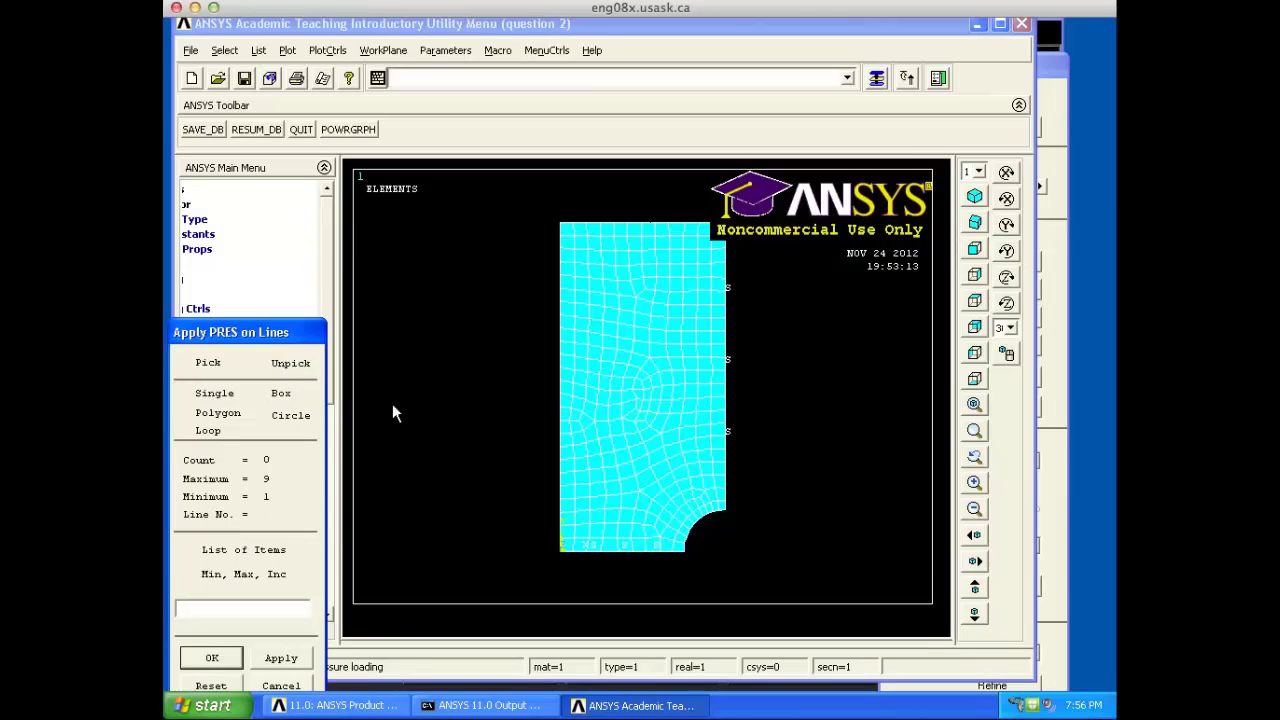
click(598, 242)
click(198, 657)
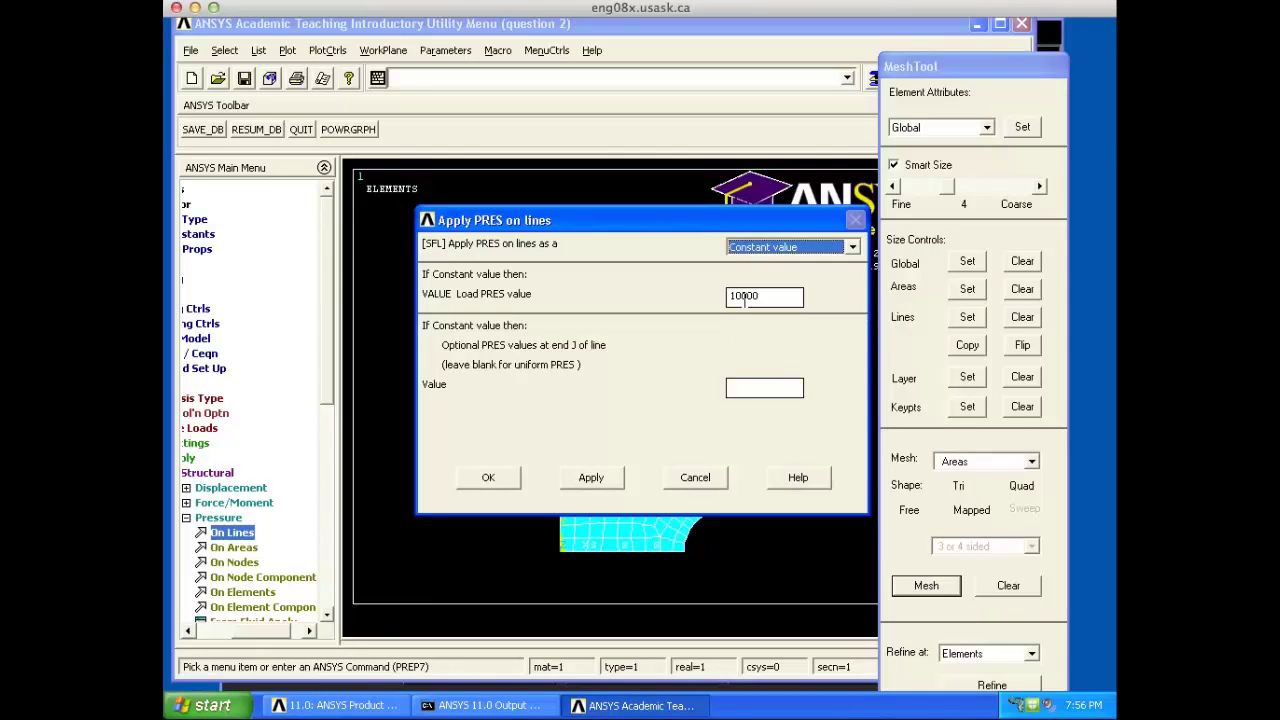
click(744, 300)
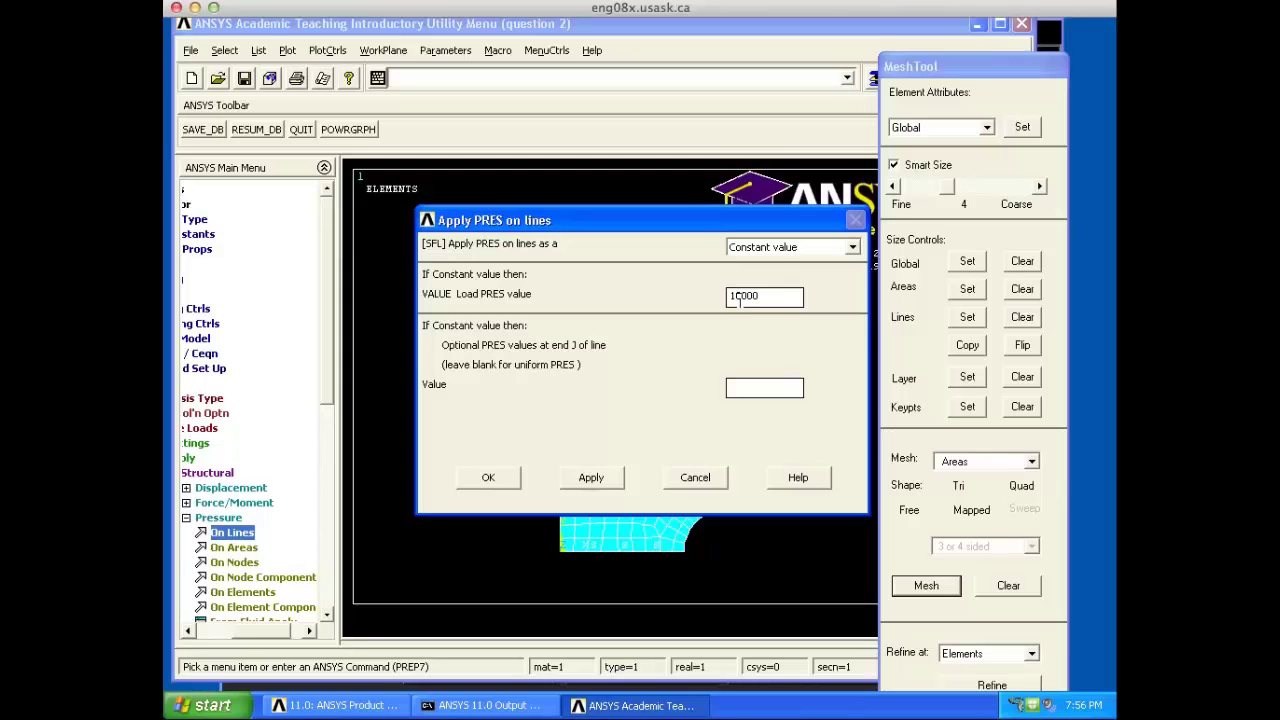
text(-)
click(489, 478)
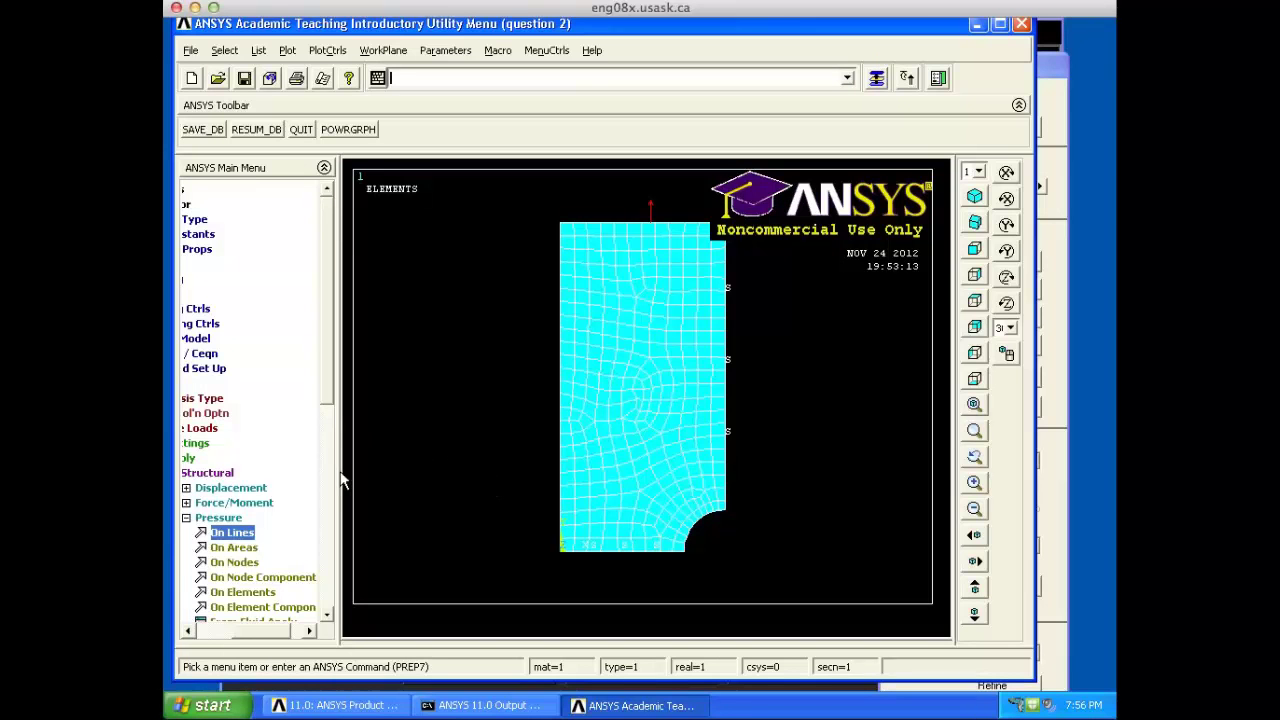
Step: Solve the current load step and dismiss the completion note and the solution status listing
drag(287, 632, 223, 632)
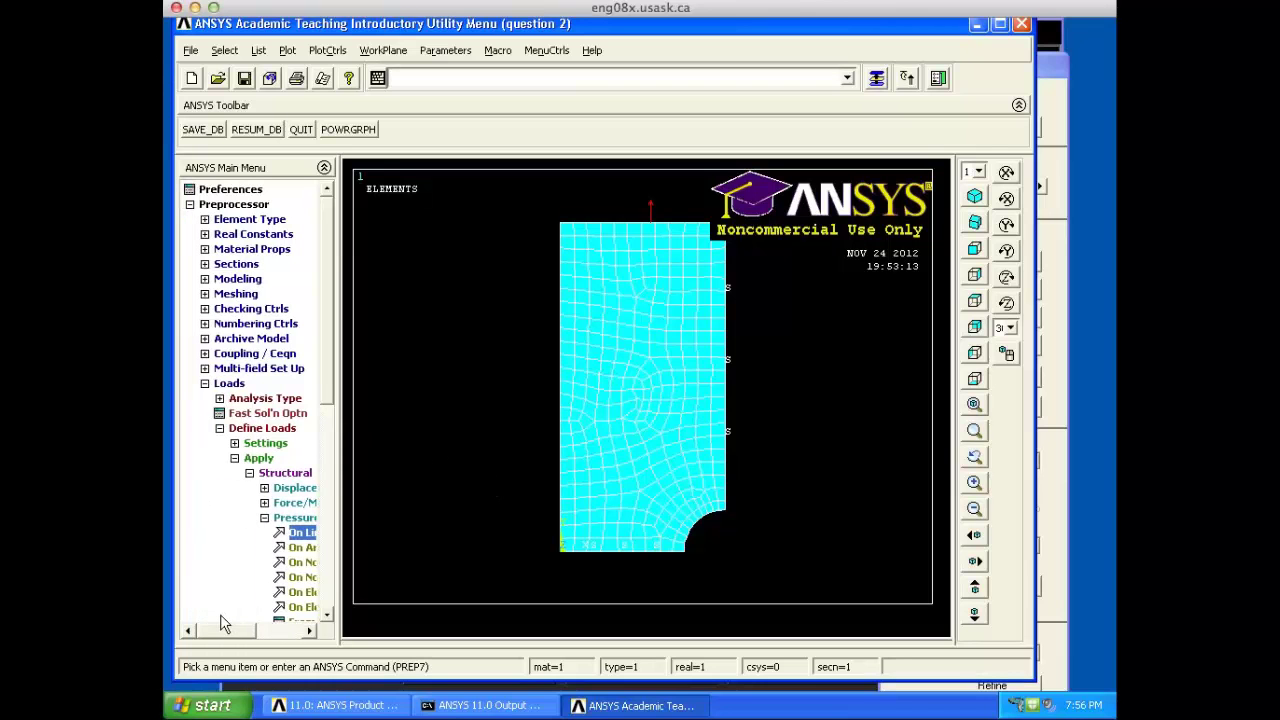
click(204, 384)
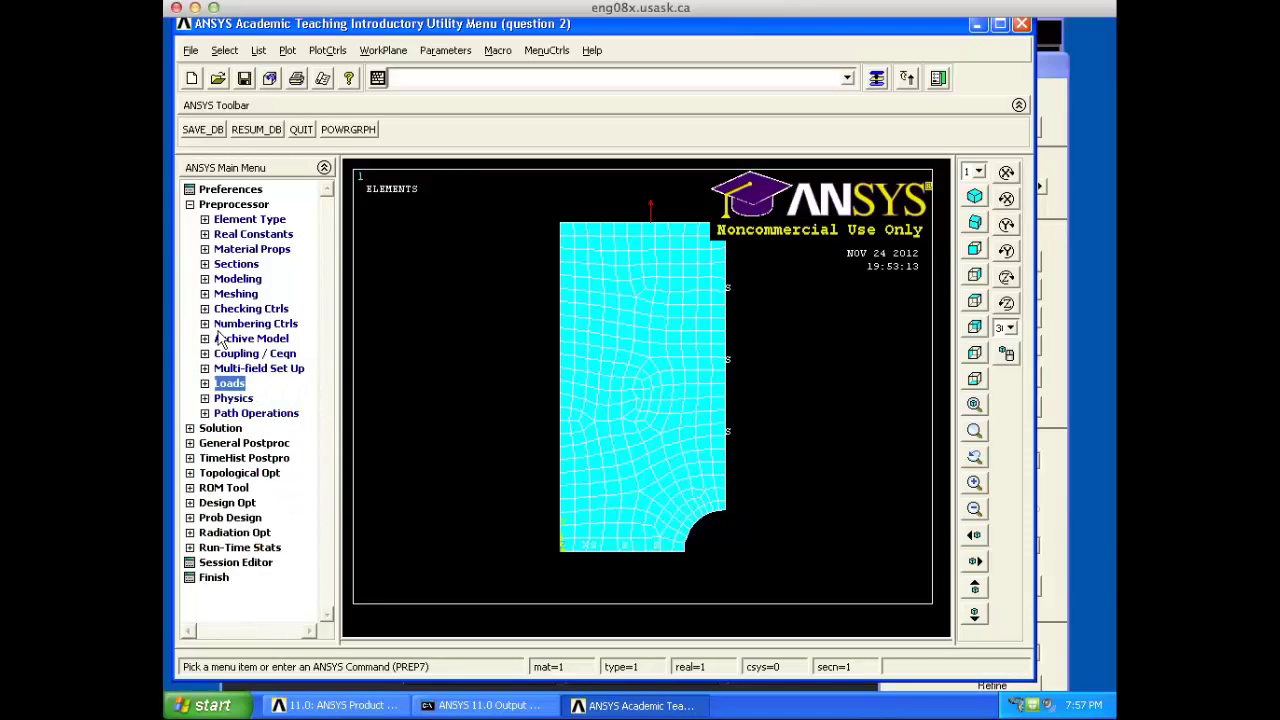
click(212, 137)
click(222, 428)
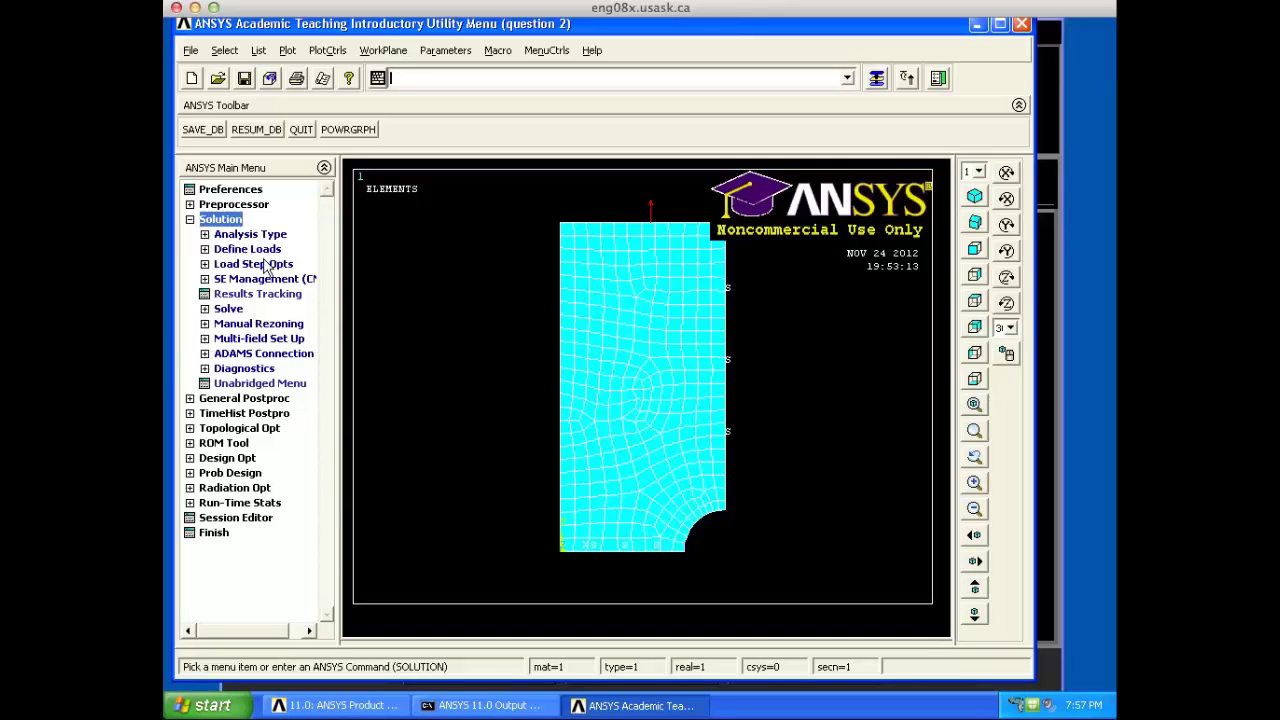
click(238, 310)
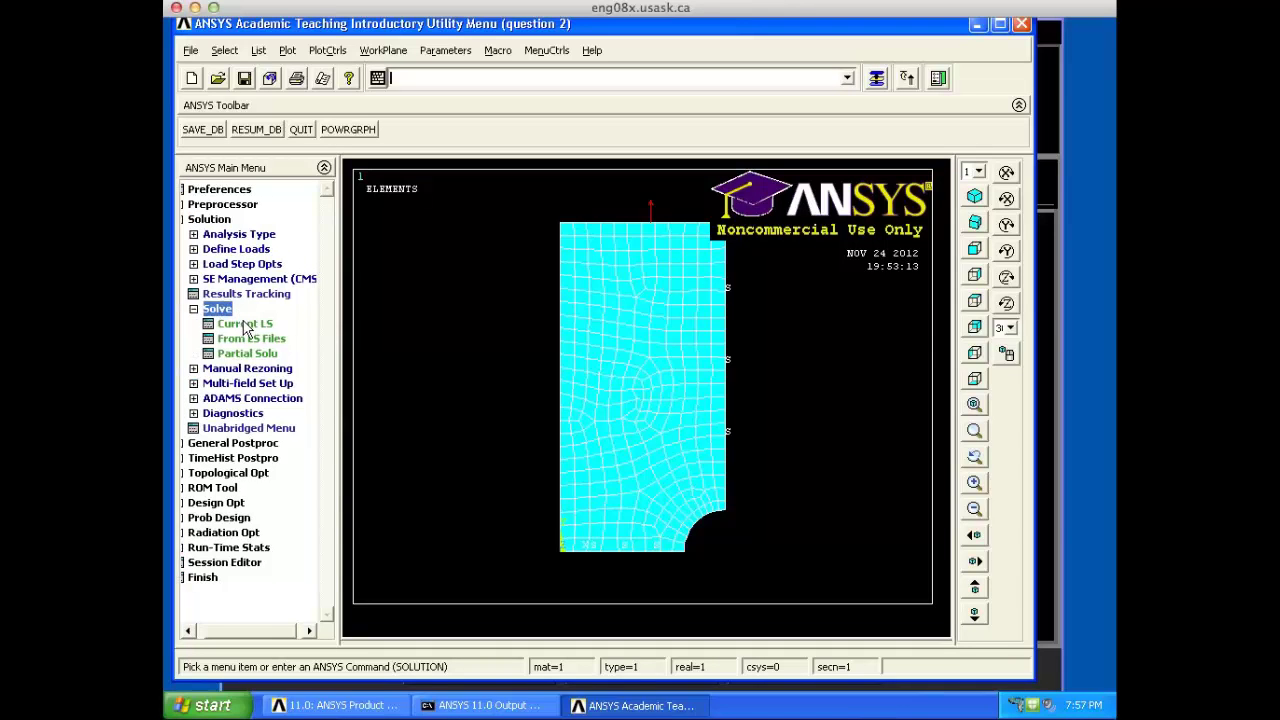
click(244, 323)
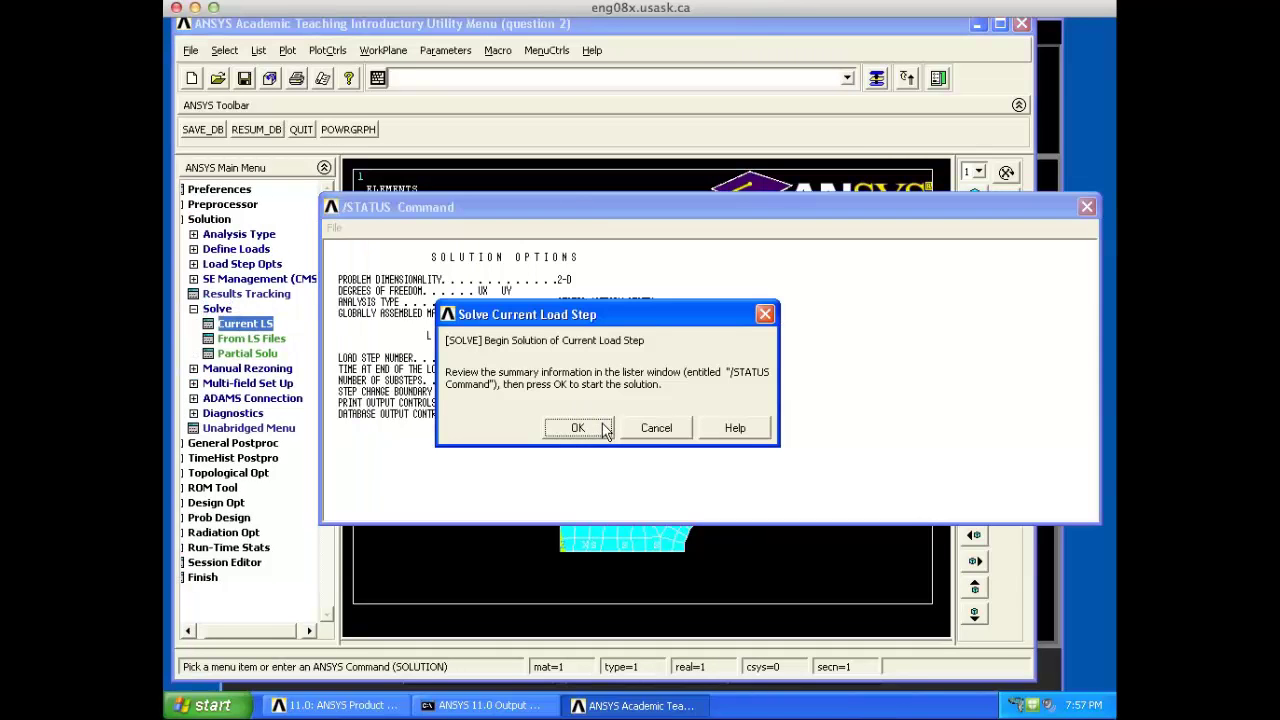
click(602, 427)
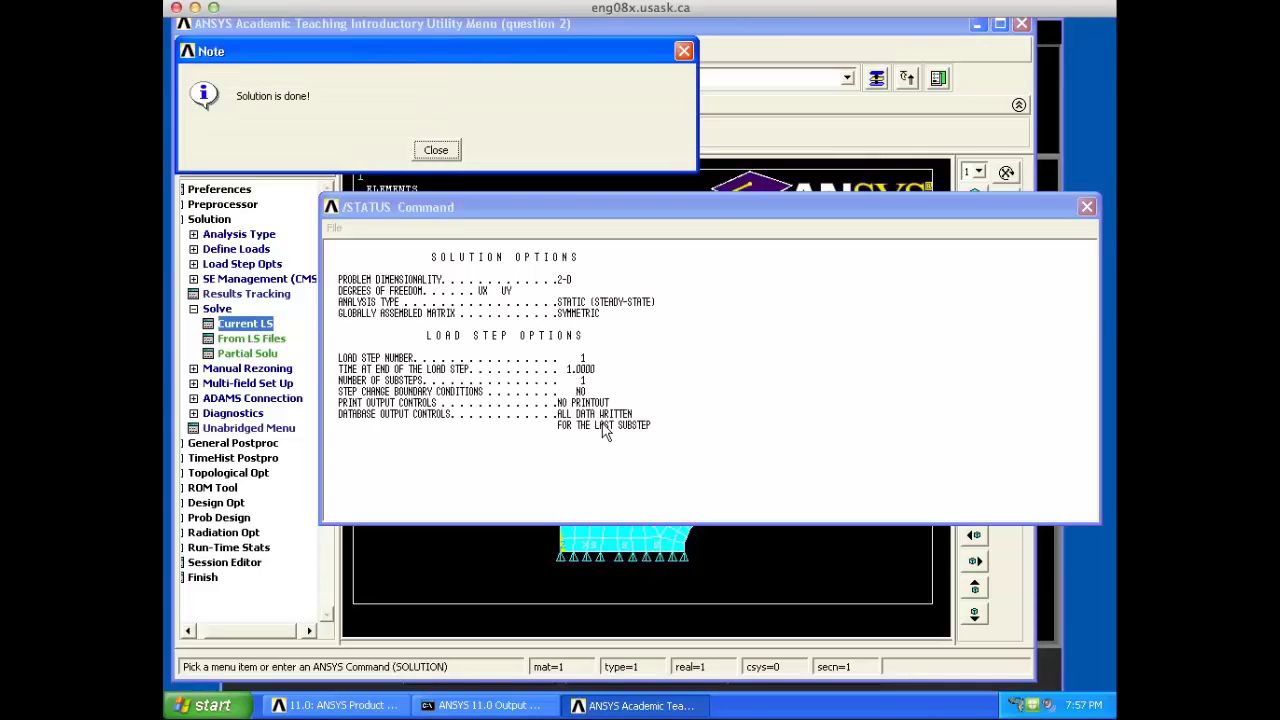
click(436, 150)
click(1086, 207)
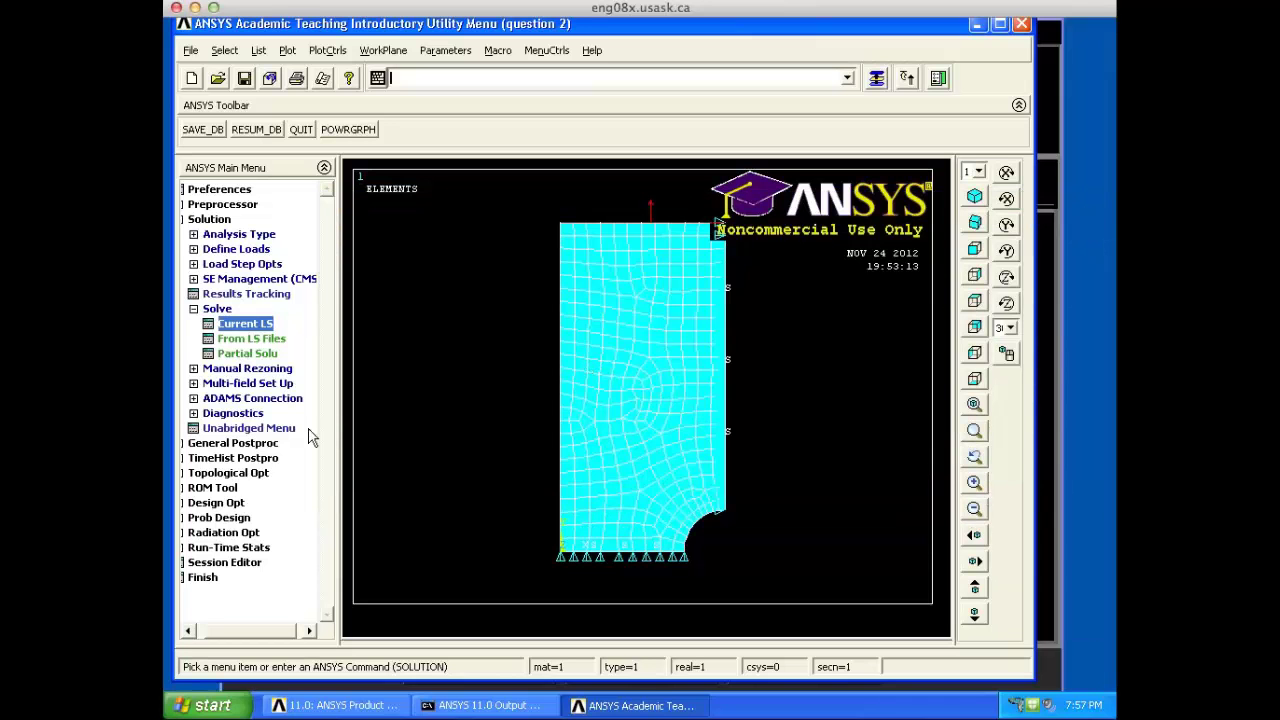
Step: Plot the plate's deformed shape together with the undeformed edge
click(257, 443)
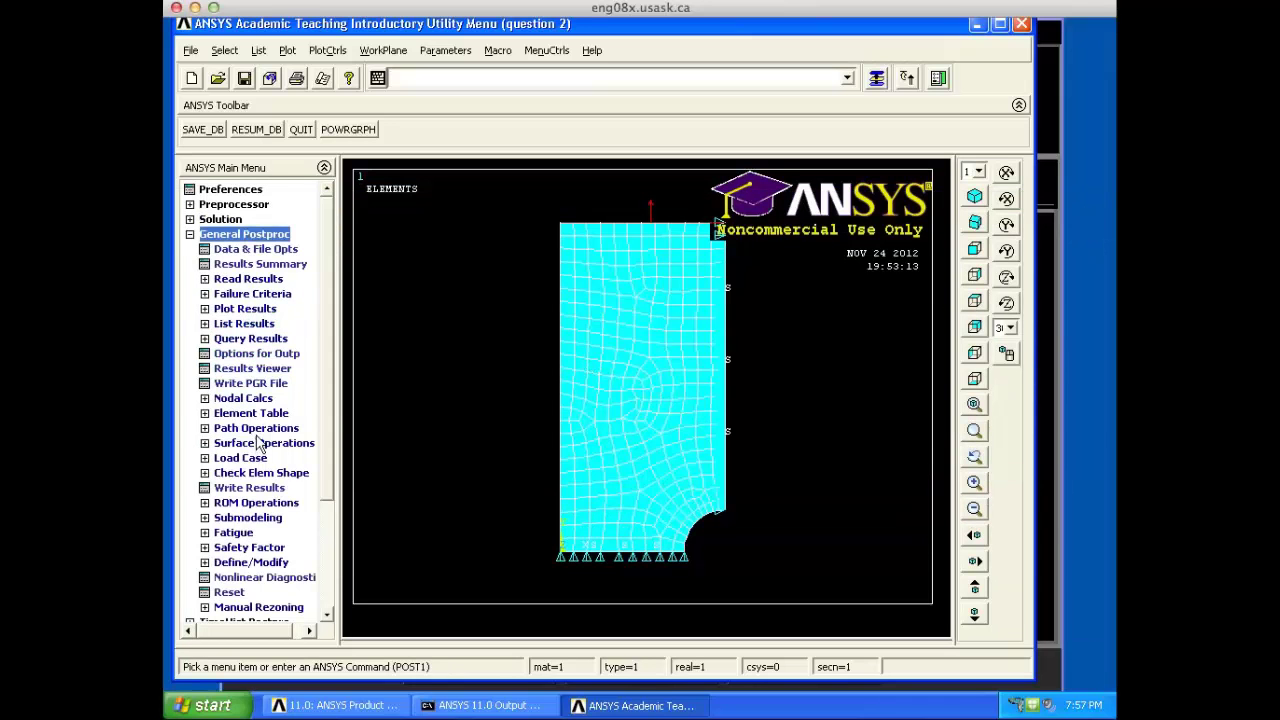
click(265, 310)
click(266, 325)
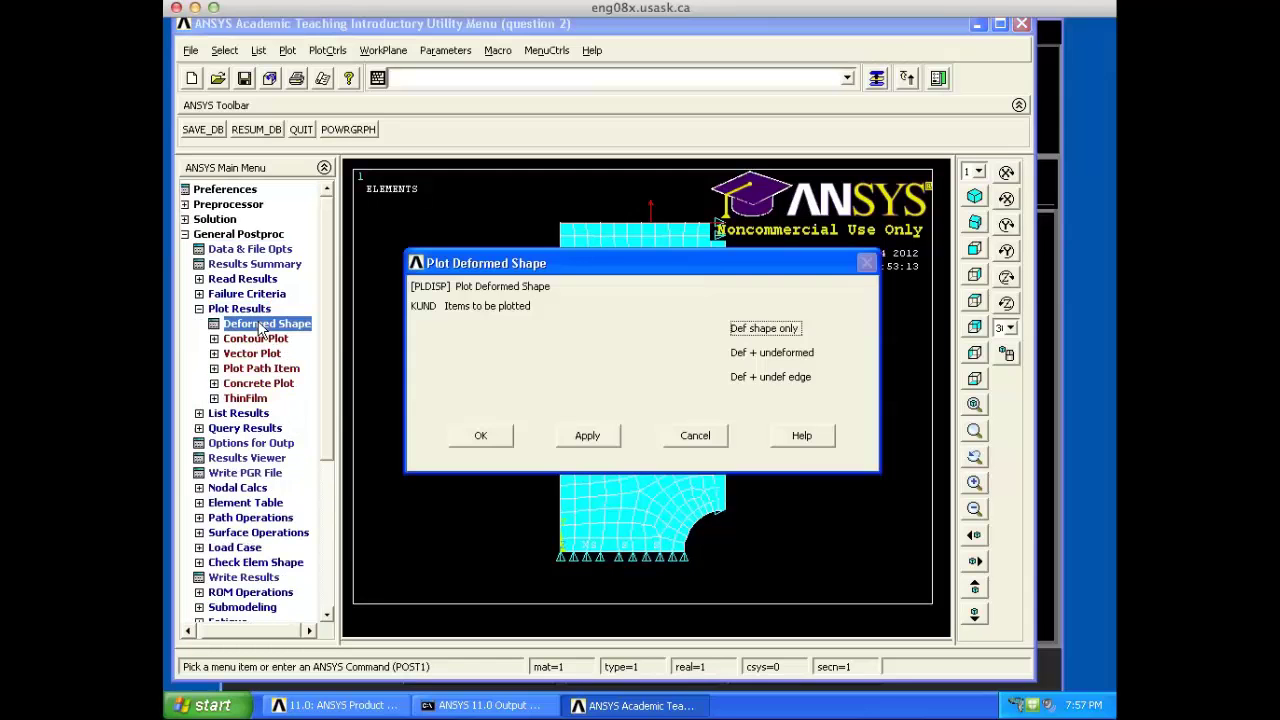
click(762, 377)
click(491, 436)
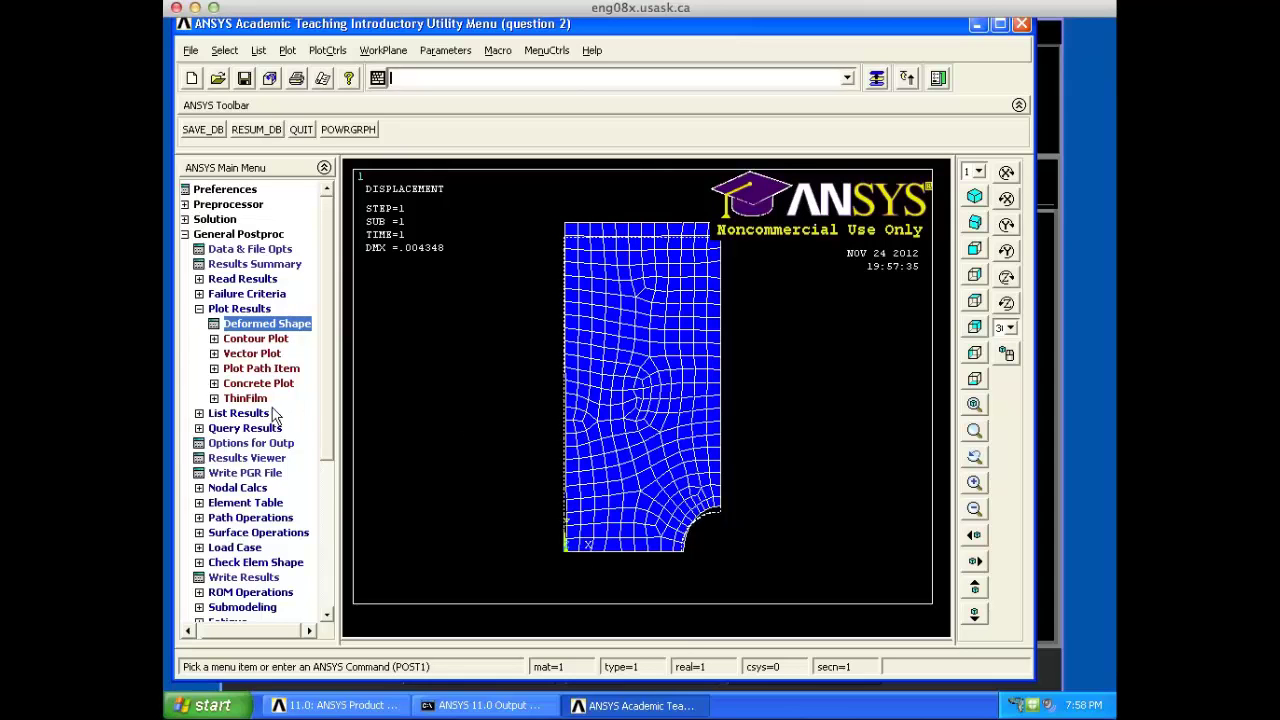
click(200, 310)
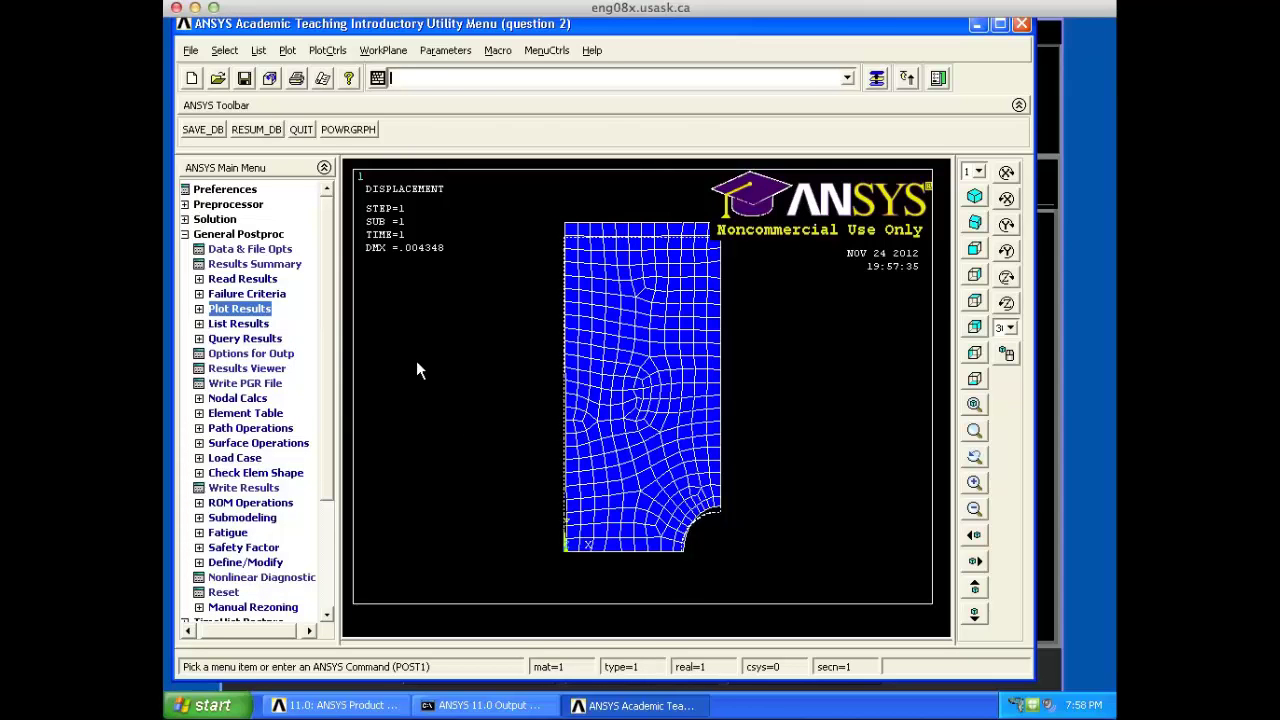
Step: Switch to the Word tutorial, review which plots Example problem 2 requires in the report, and return to ANSYS
key(ctrl+Left)
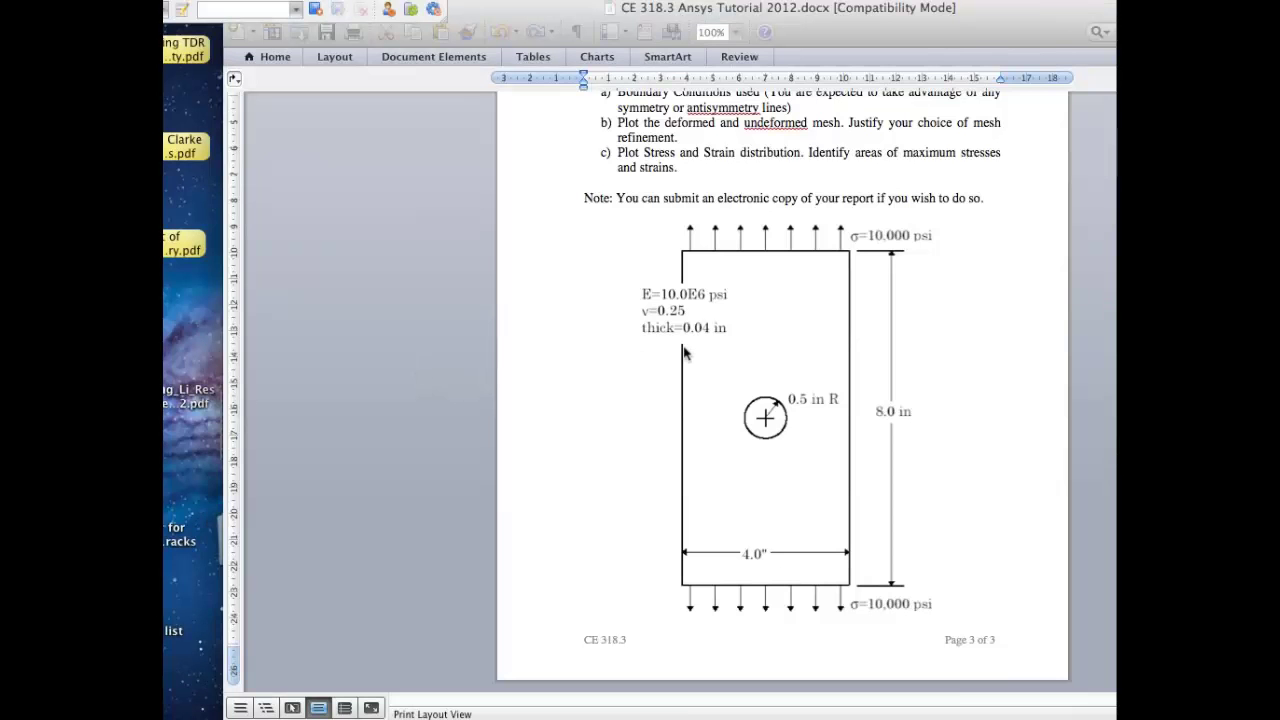
click(612, 453)
scroll(612, 453, up, 2)
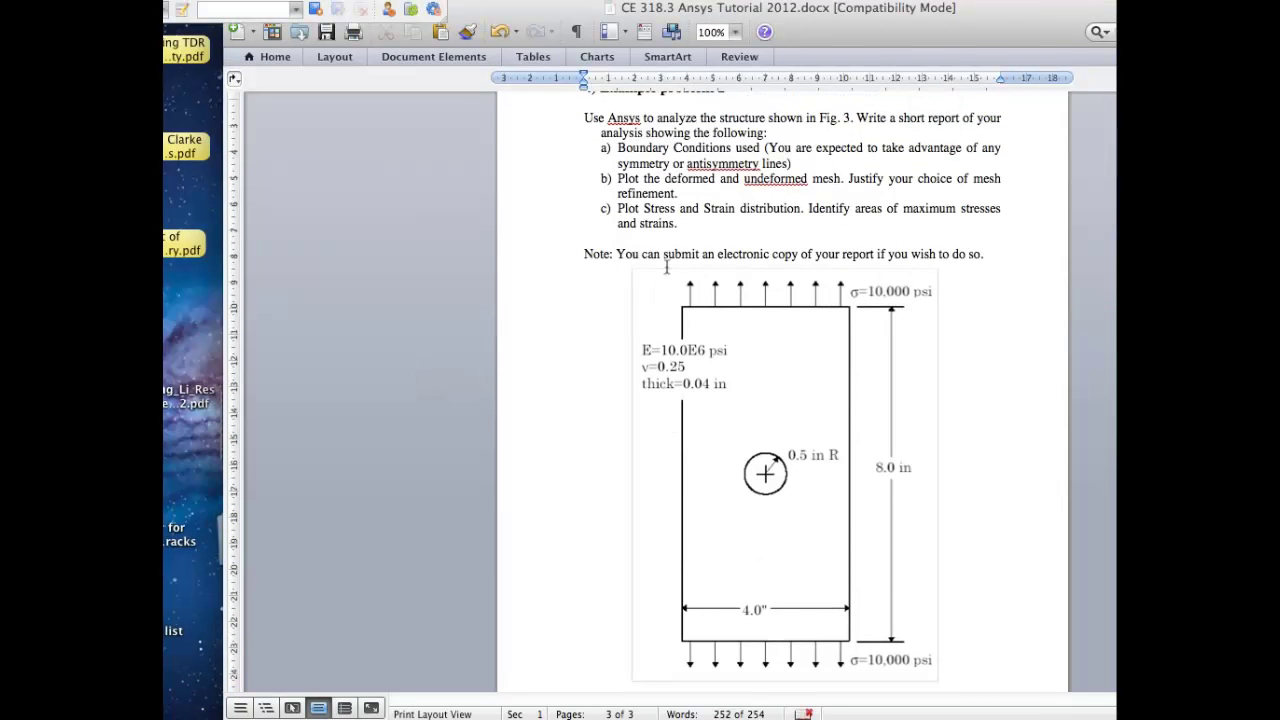
drag(641, 208, 661, 209)
click(718, 208)
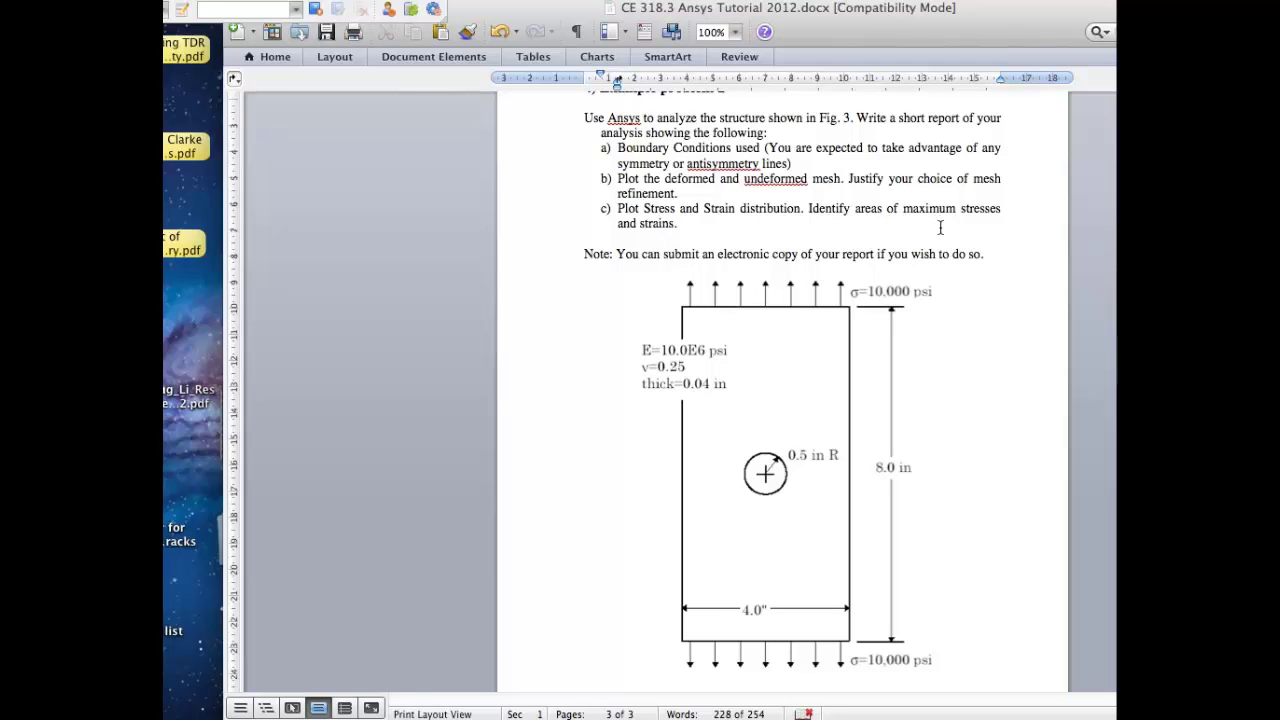
key(ctrl+Right)
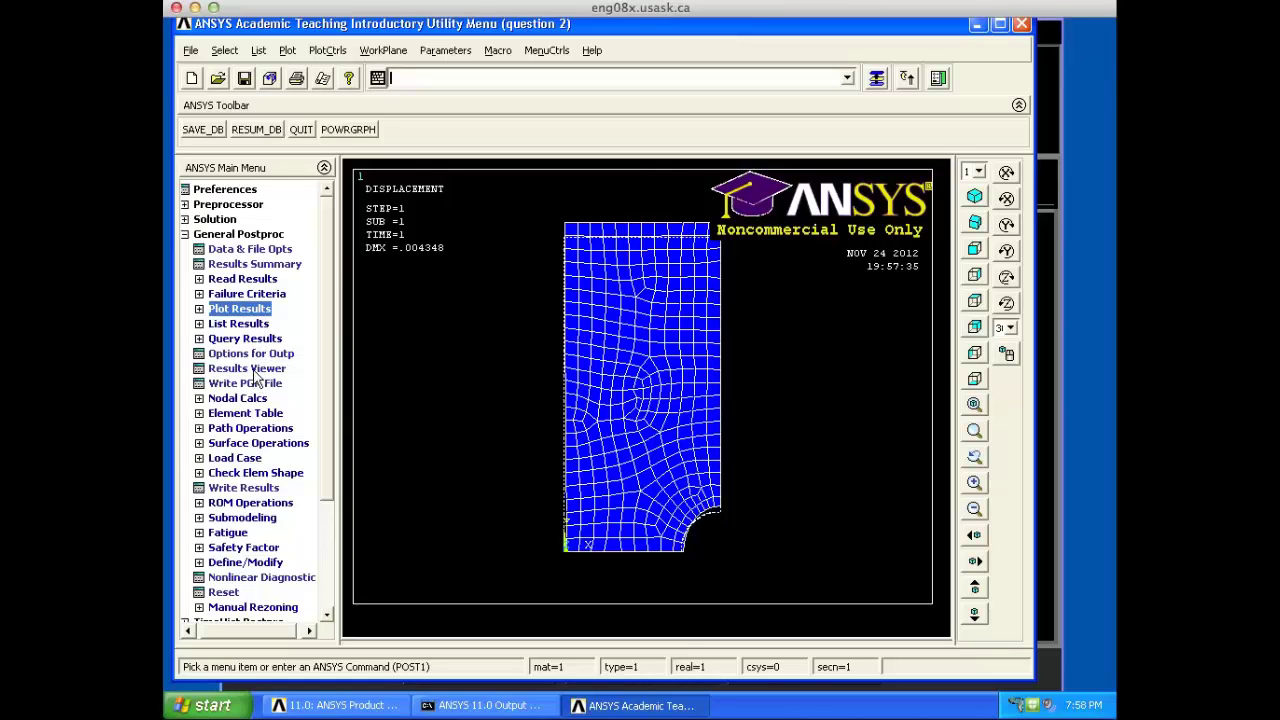
Step: Plot the nodal solution contours of stress intensity on the deformed shape only
click(243, 309)
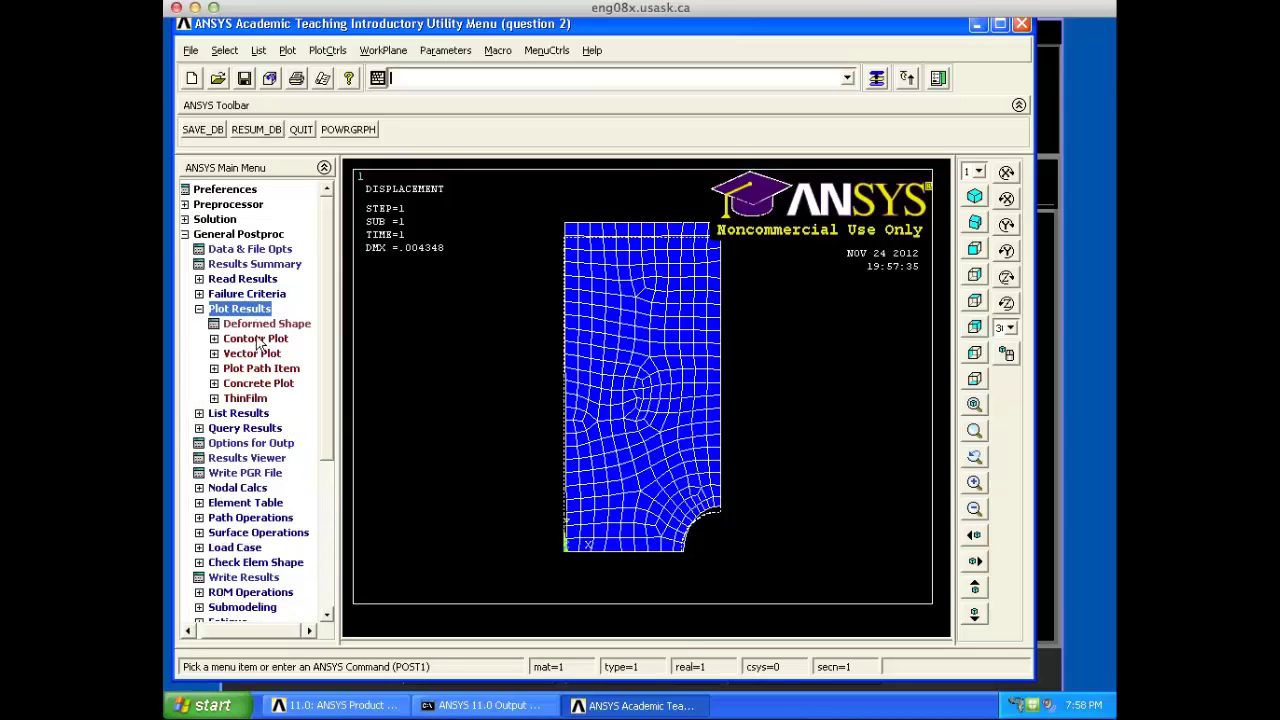
click(259, 342)
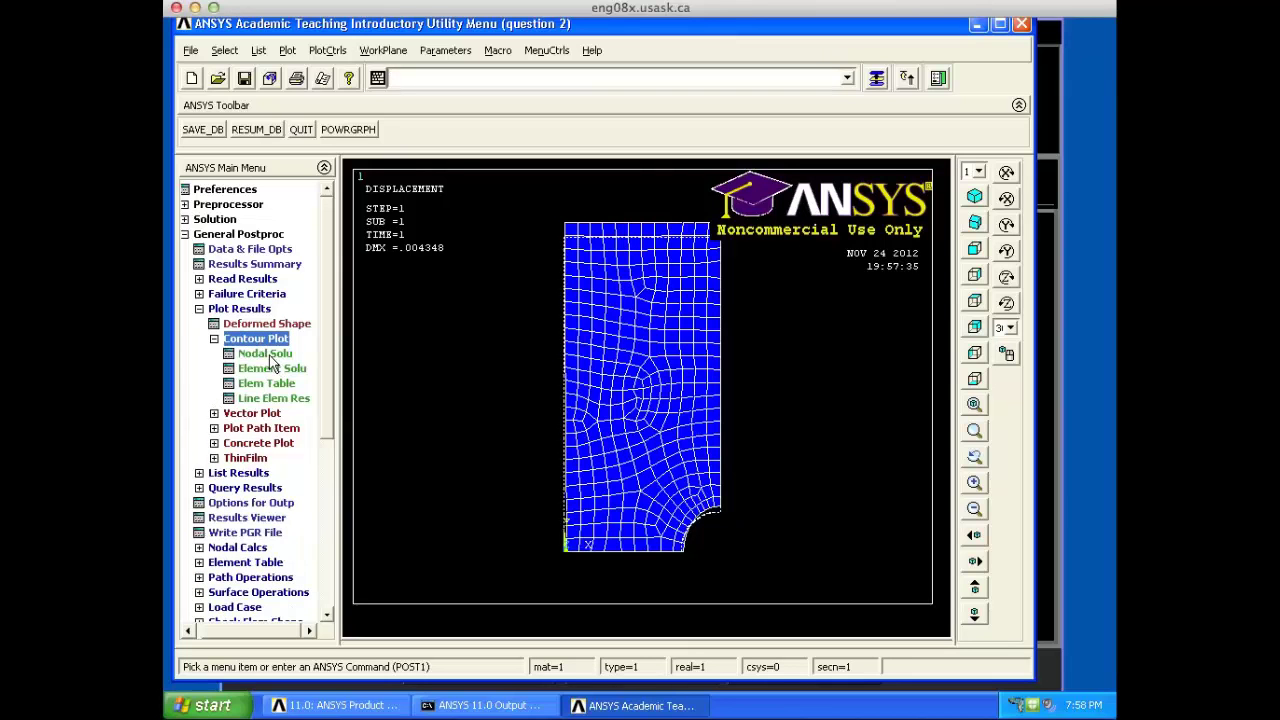
click(270, 355)
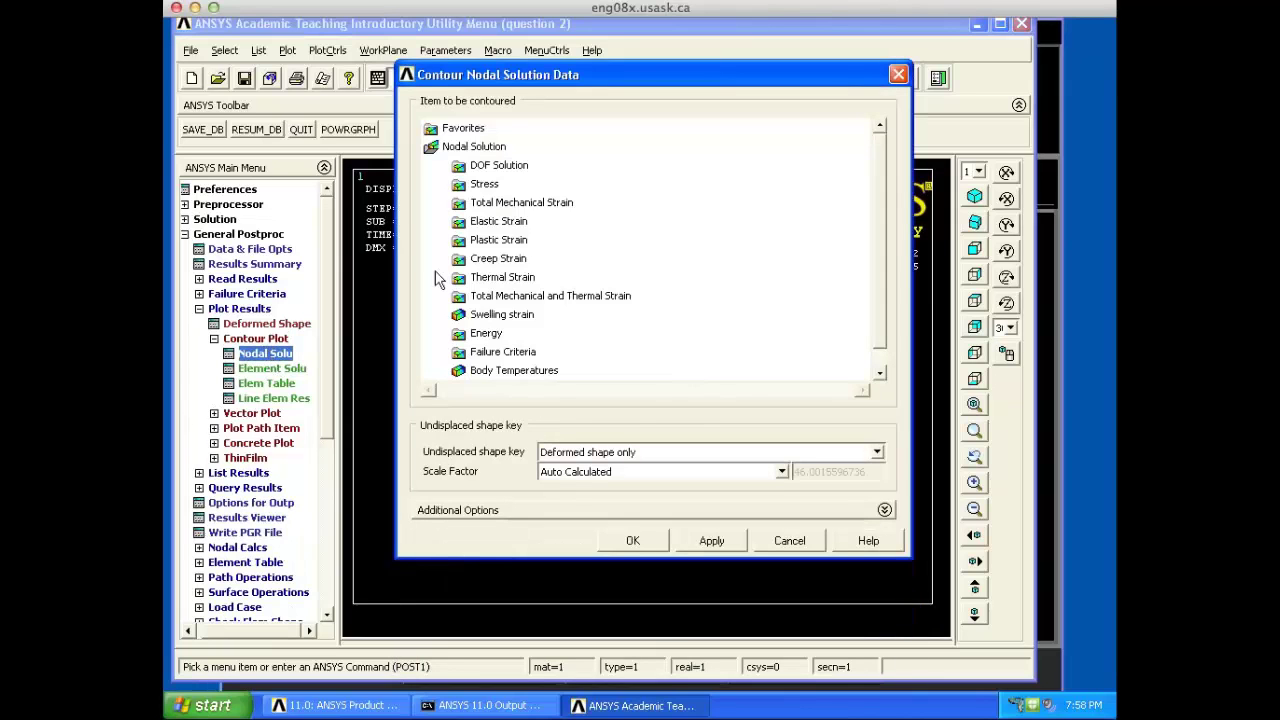
click(483, 186)
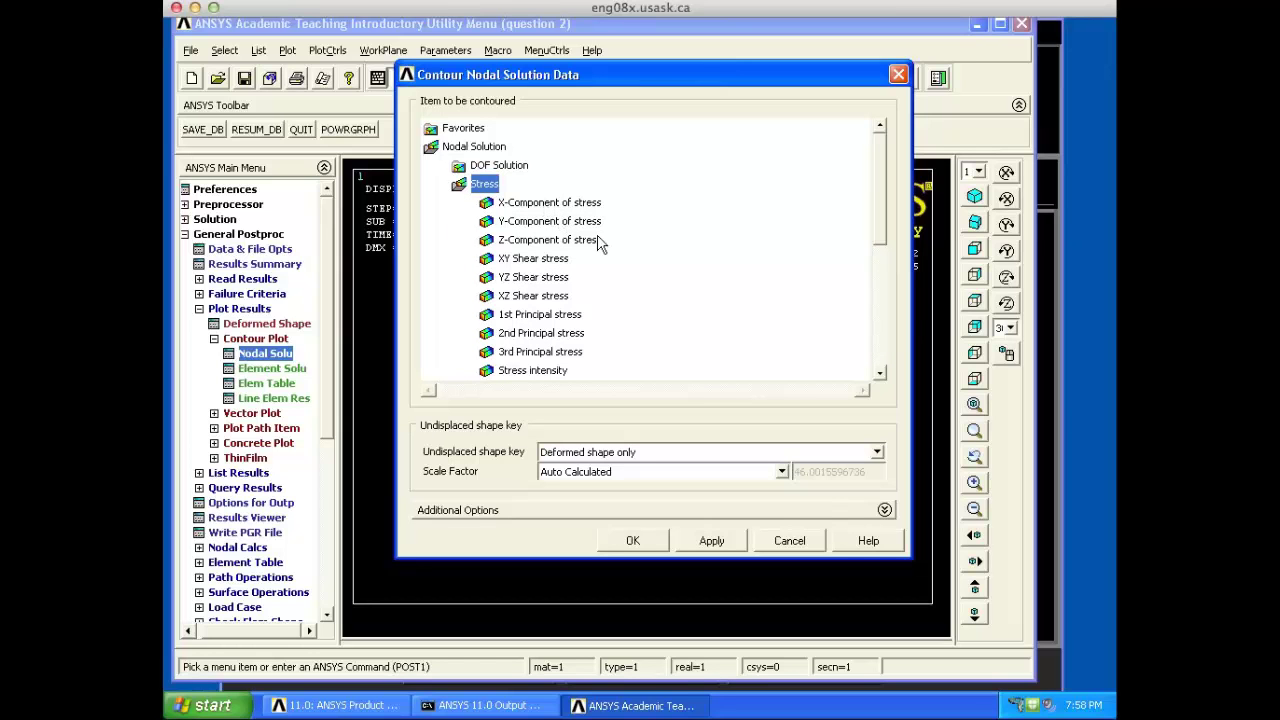
click(549, 372)
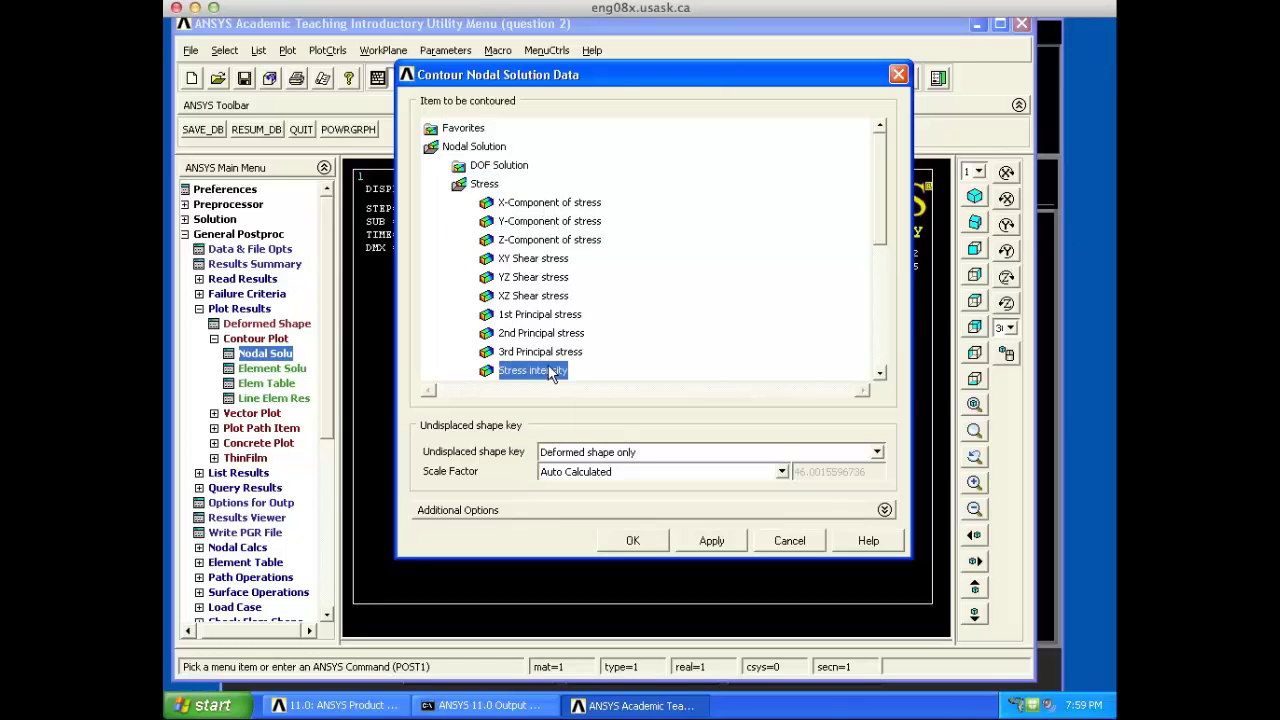
click(634, 541)
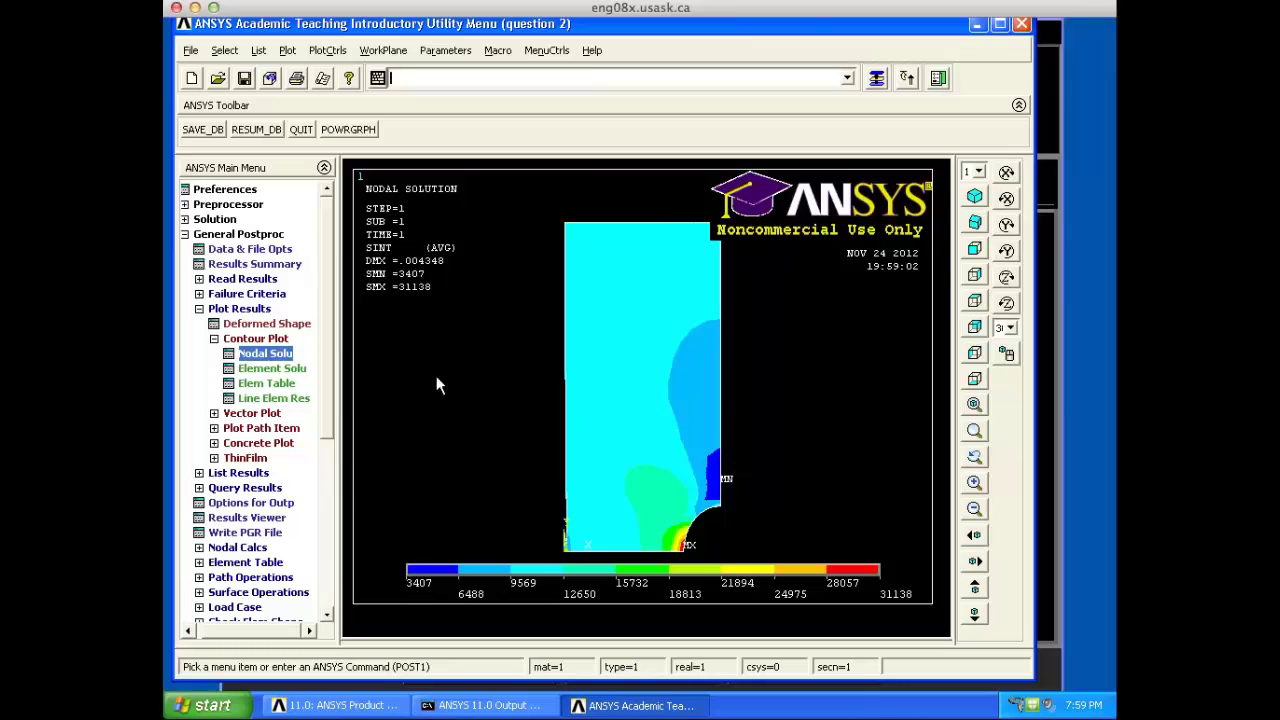
Step: Plot the element solution contours of stress intensity on the deformed shape only
click(268, 370)
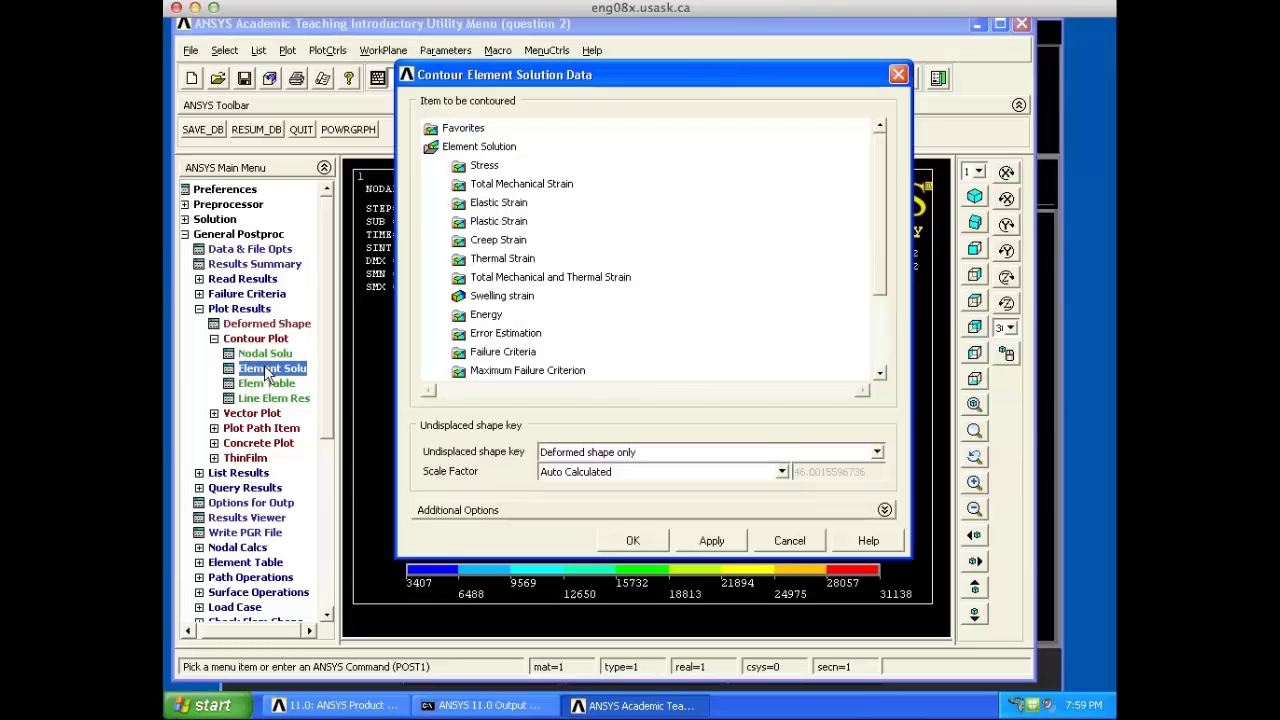
click(487, 167)
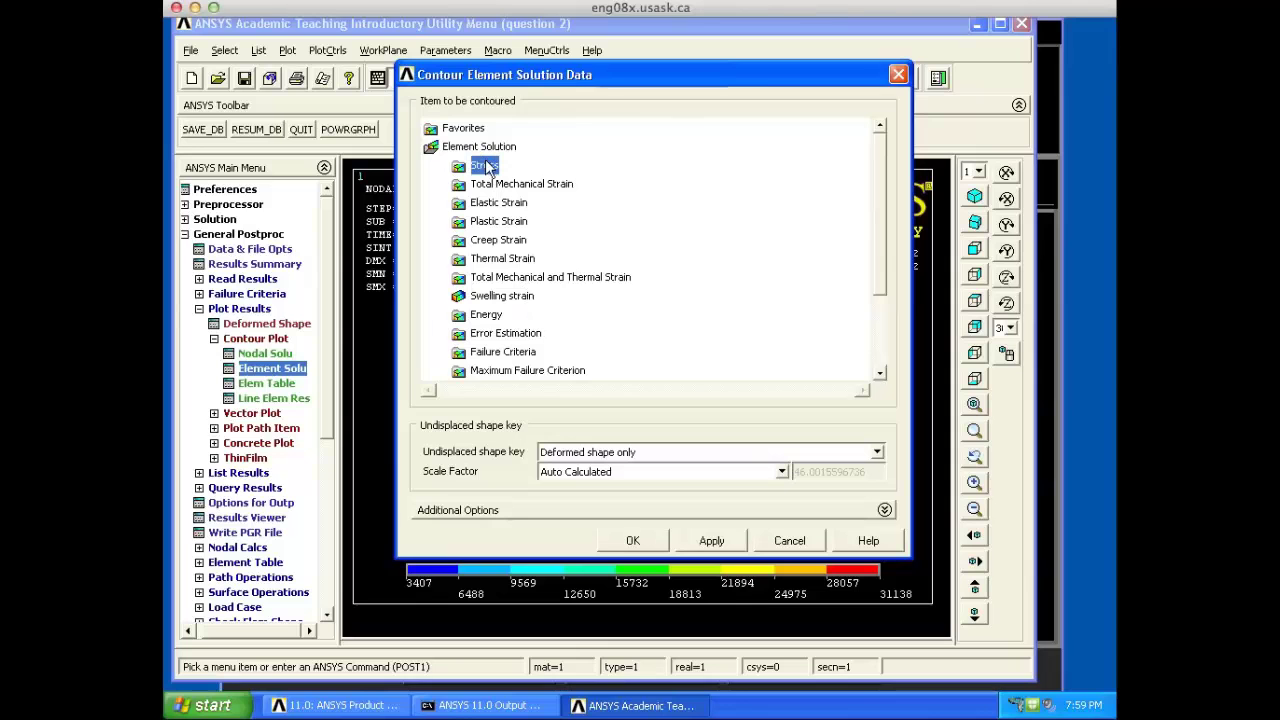
double_click(487, 167)
click(547, 355)
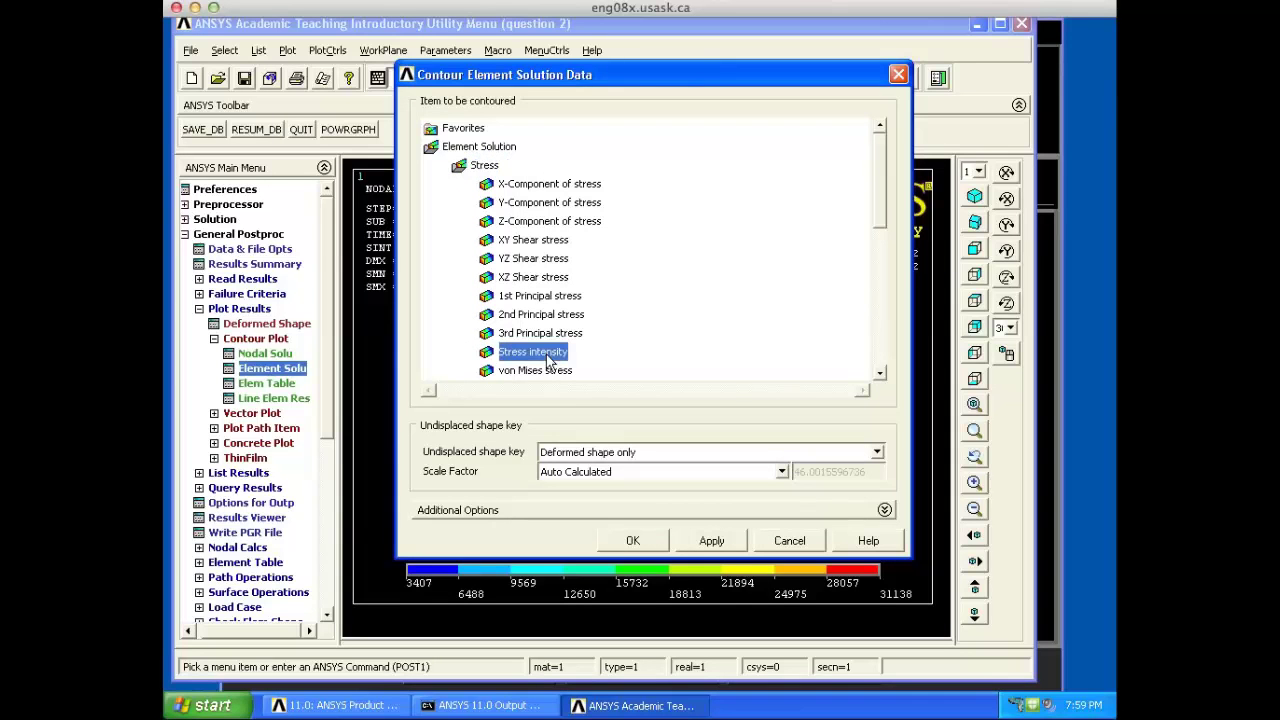
click(636, 546)
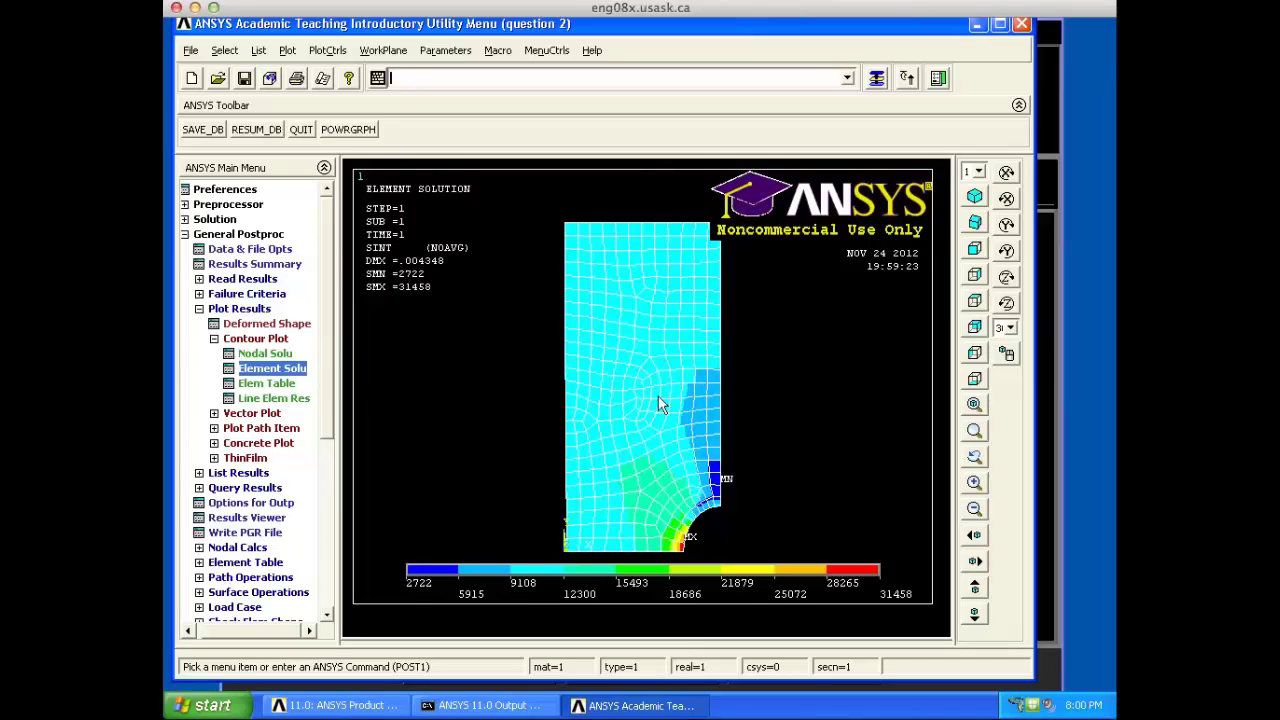
Step: Switch the contour display from the element solution back to the nodal solution of stress intensity, on the deformed shape only
click(283, 353)
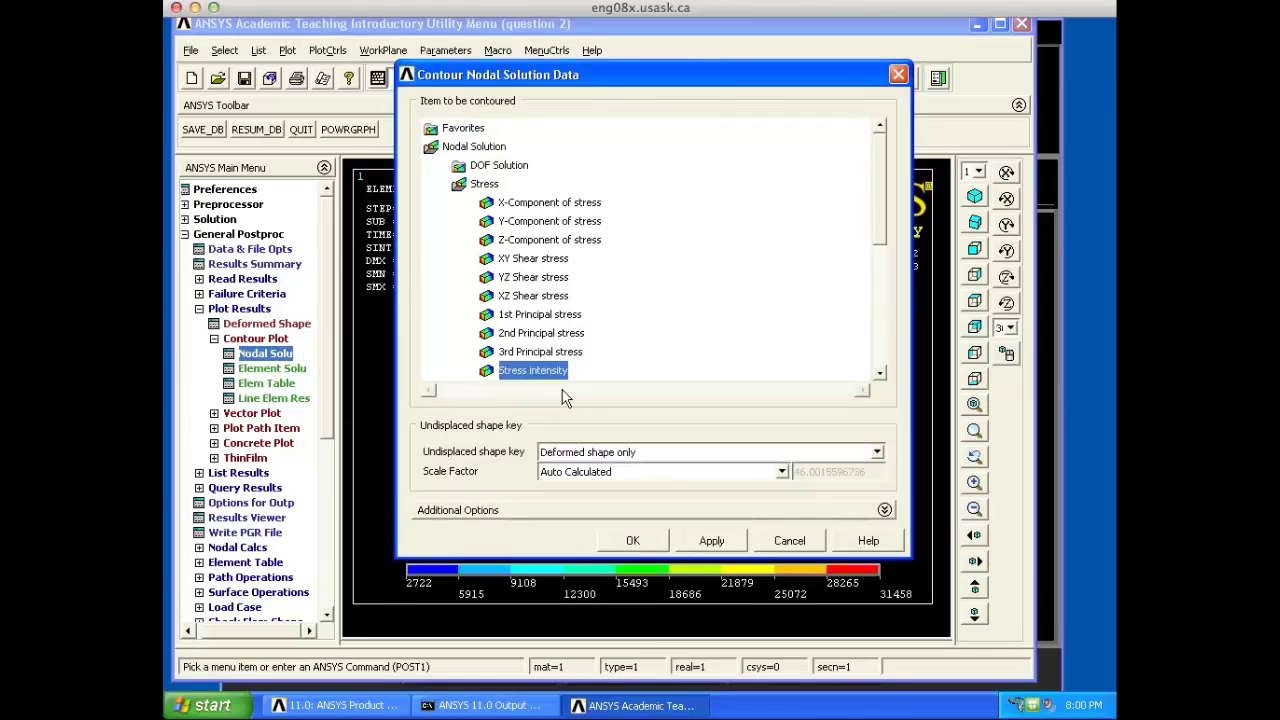
click(780, 541)
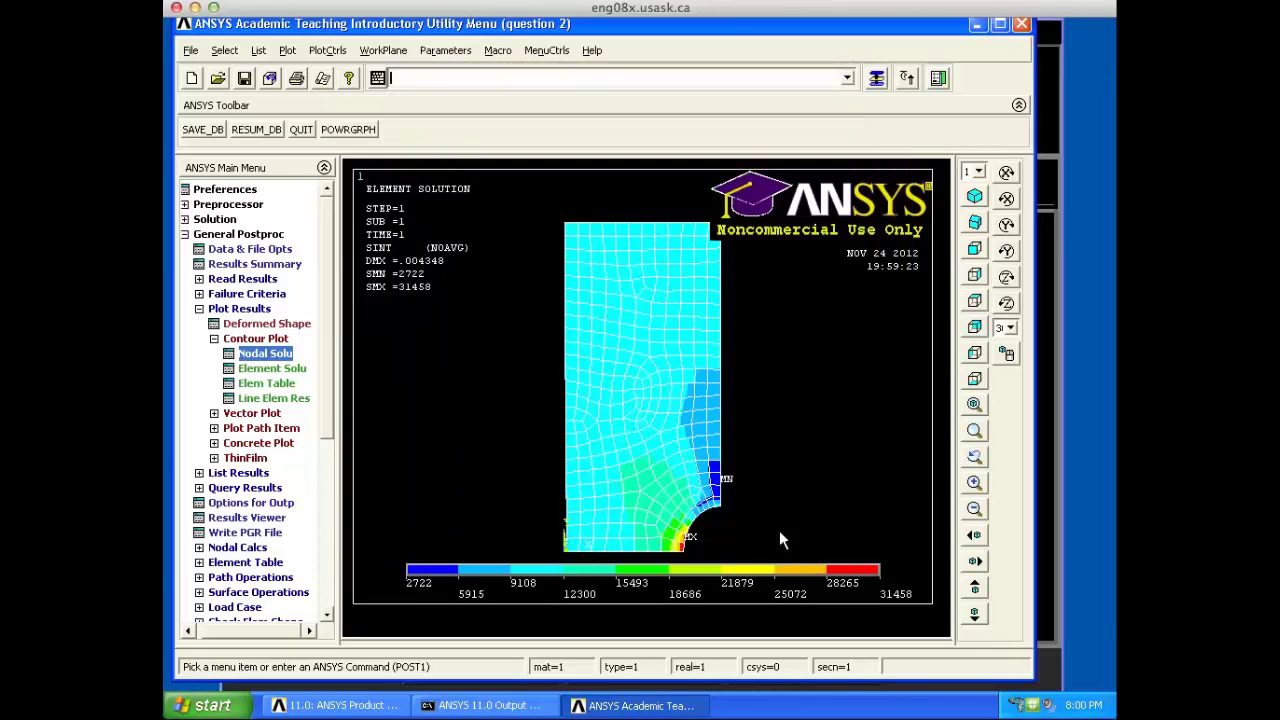
click(262, 353)
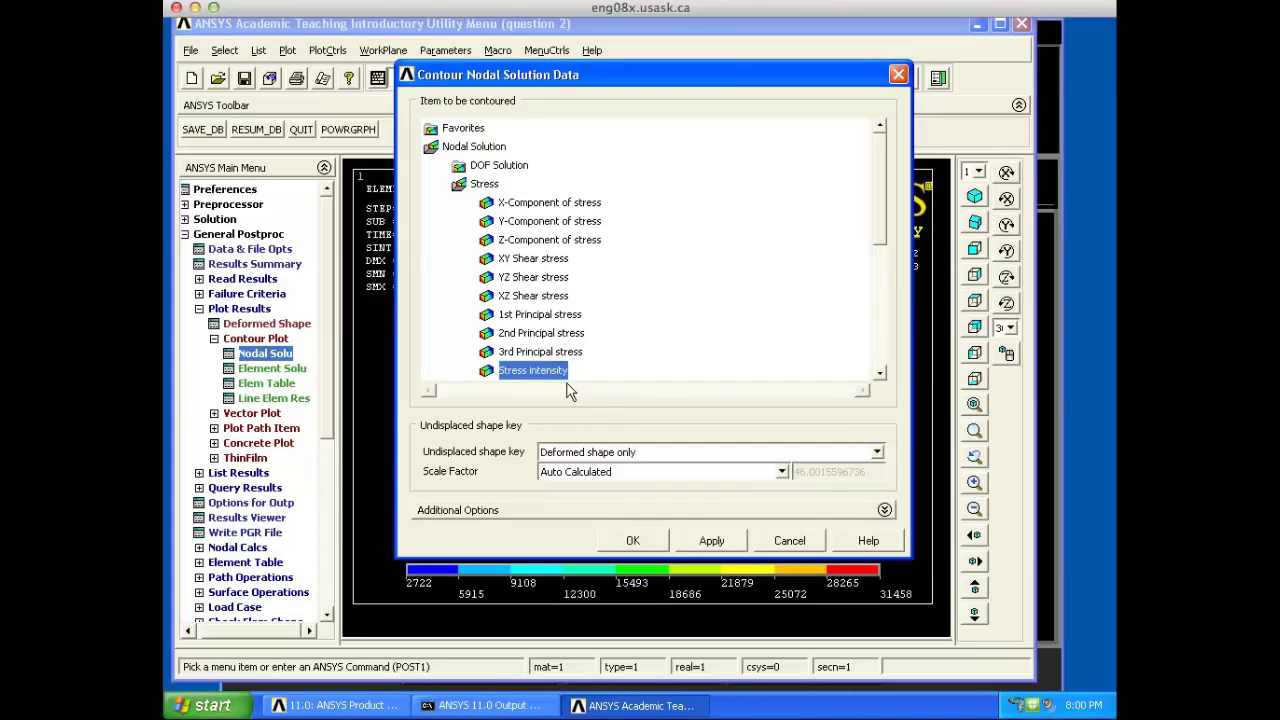
click(634, 540)
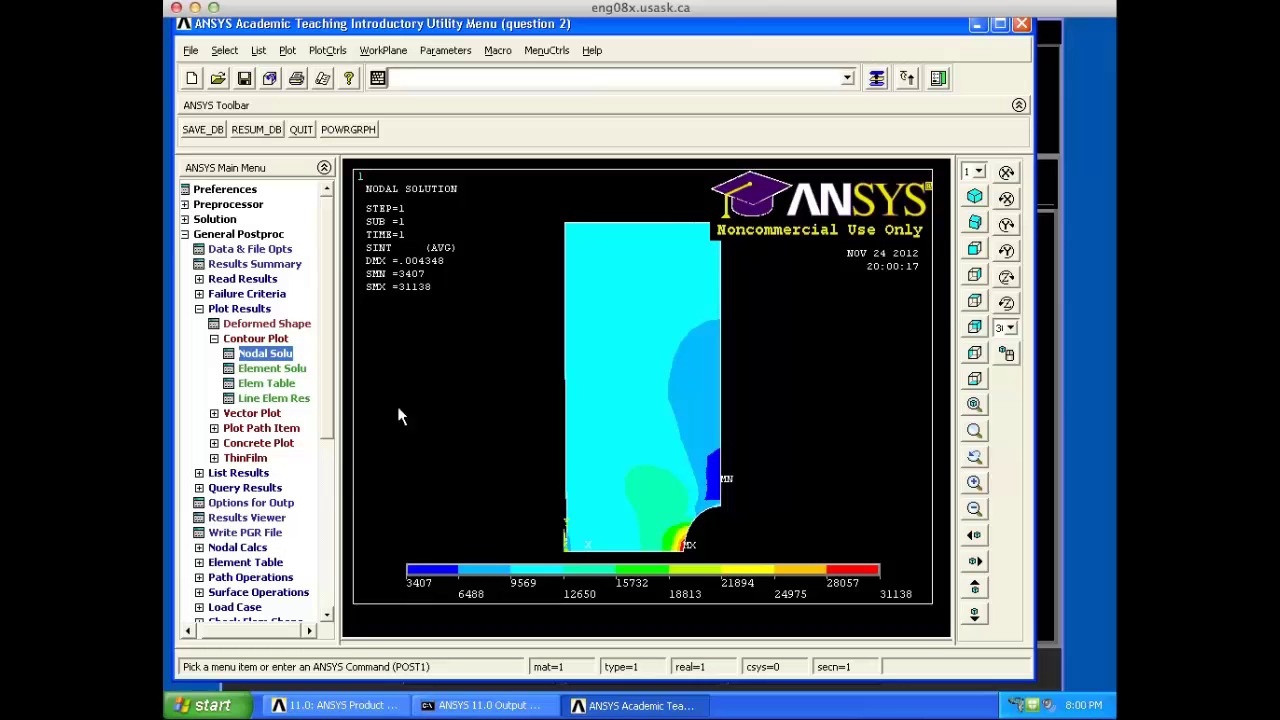
click(214, 339)
Step: Check the required distributions in the Word tutorial, return to ANSYS, and plot the nodal contours of 1st principal elastic strain
key(ctrl+Left)
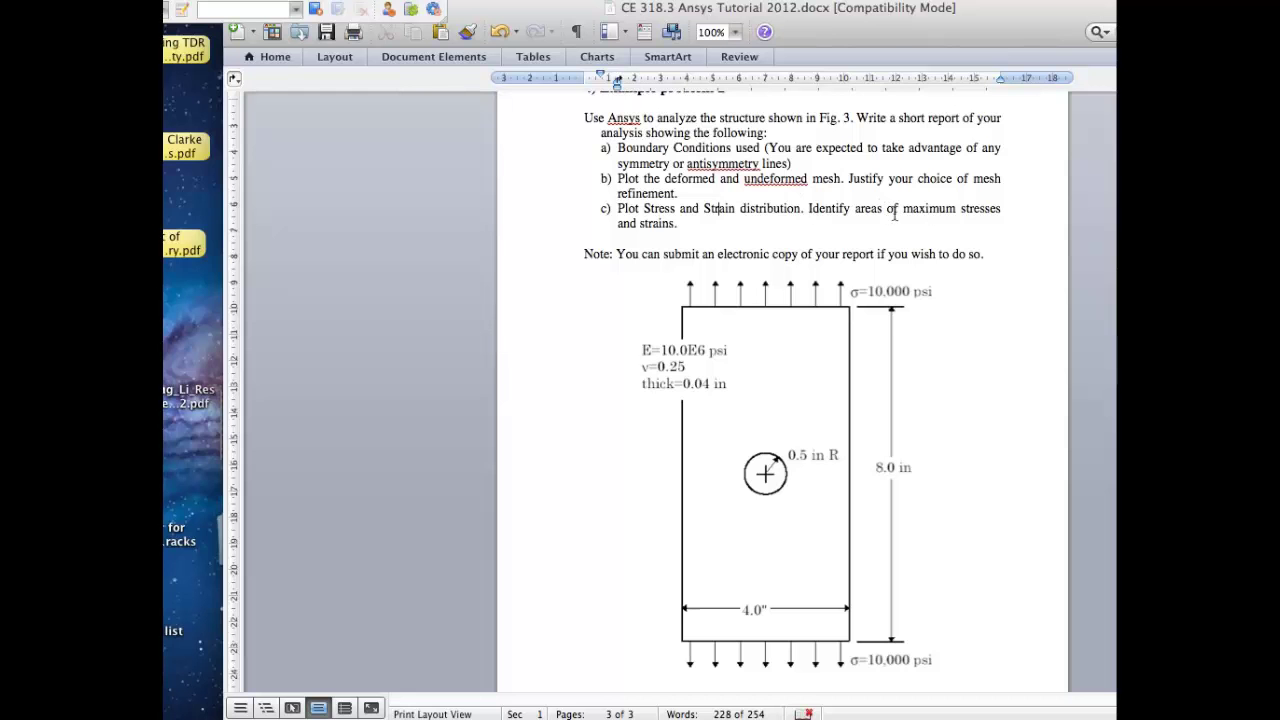
key(ctrl+Right)
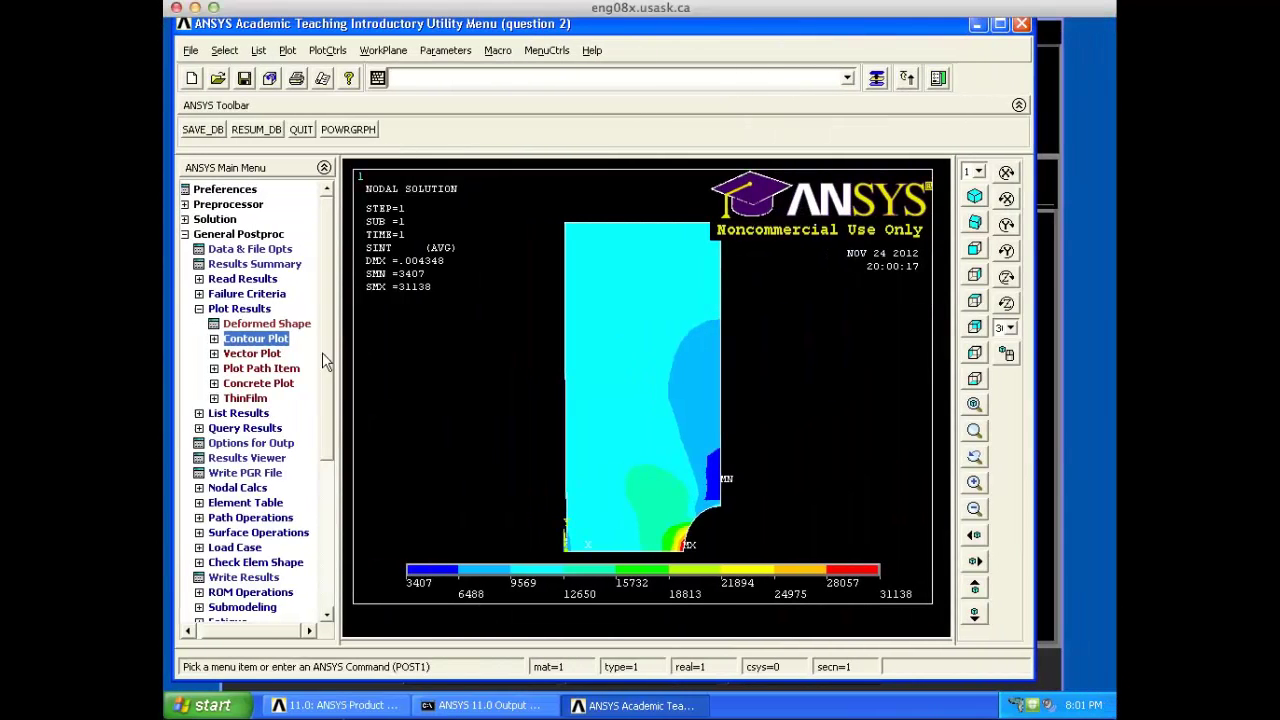
click(277, 340)
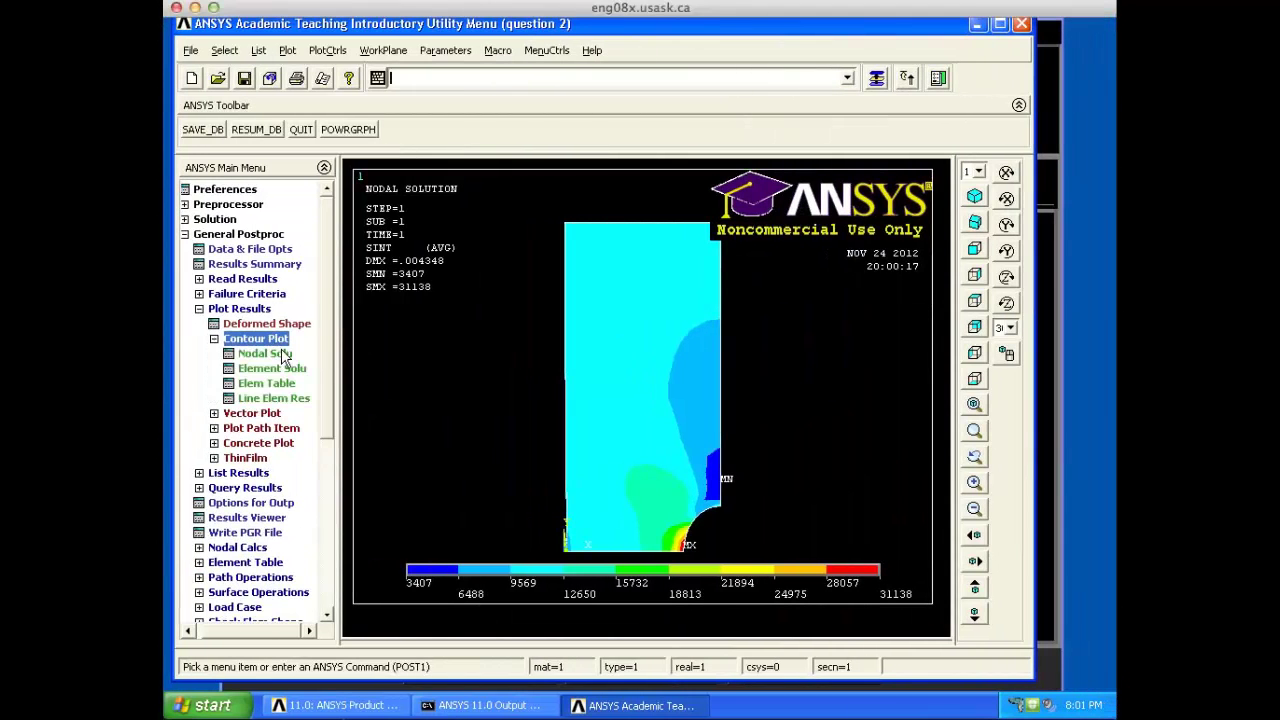
click(283, 355)
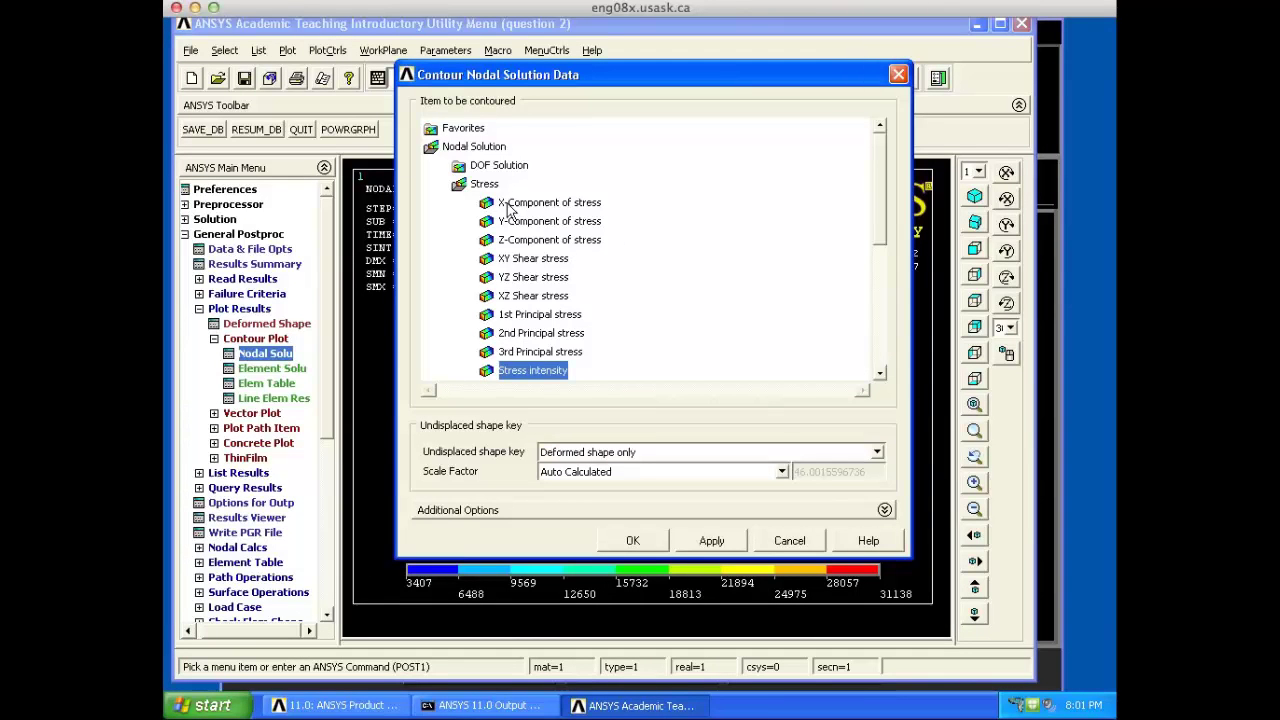
double_click(482, 185)
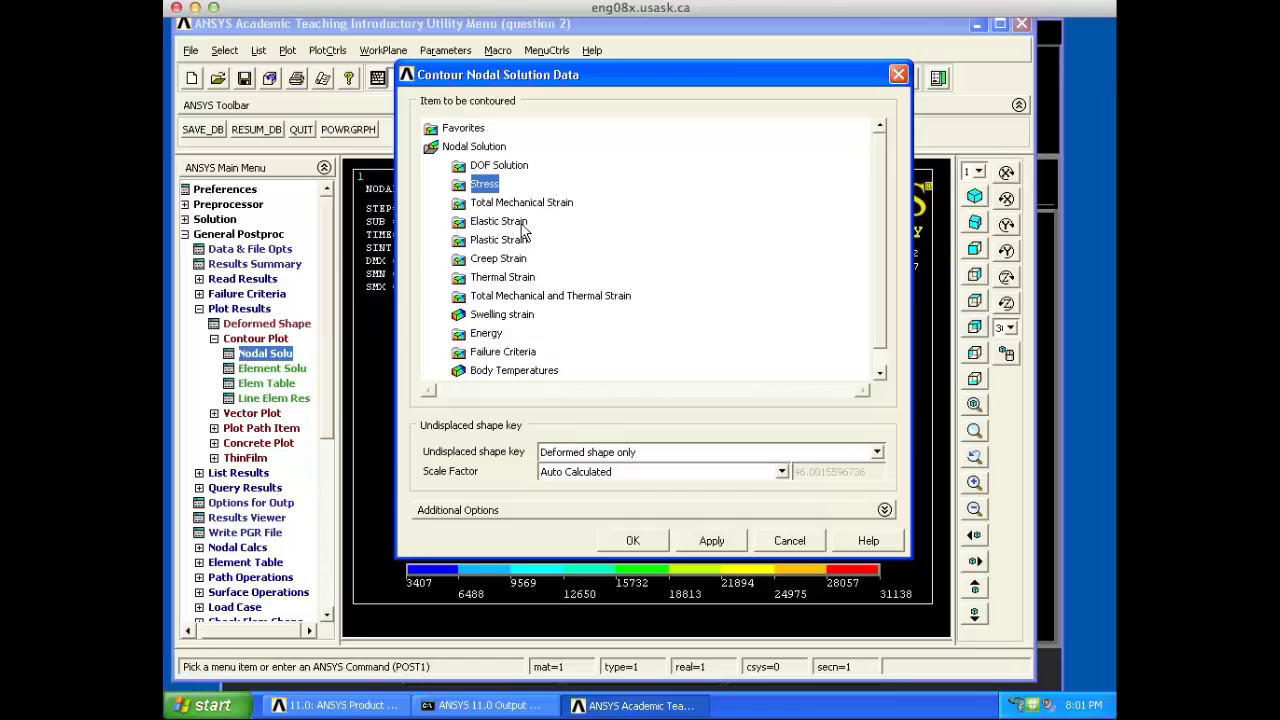
double_click(494, 168)
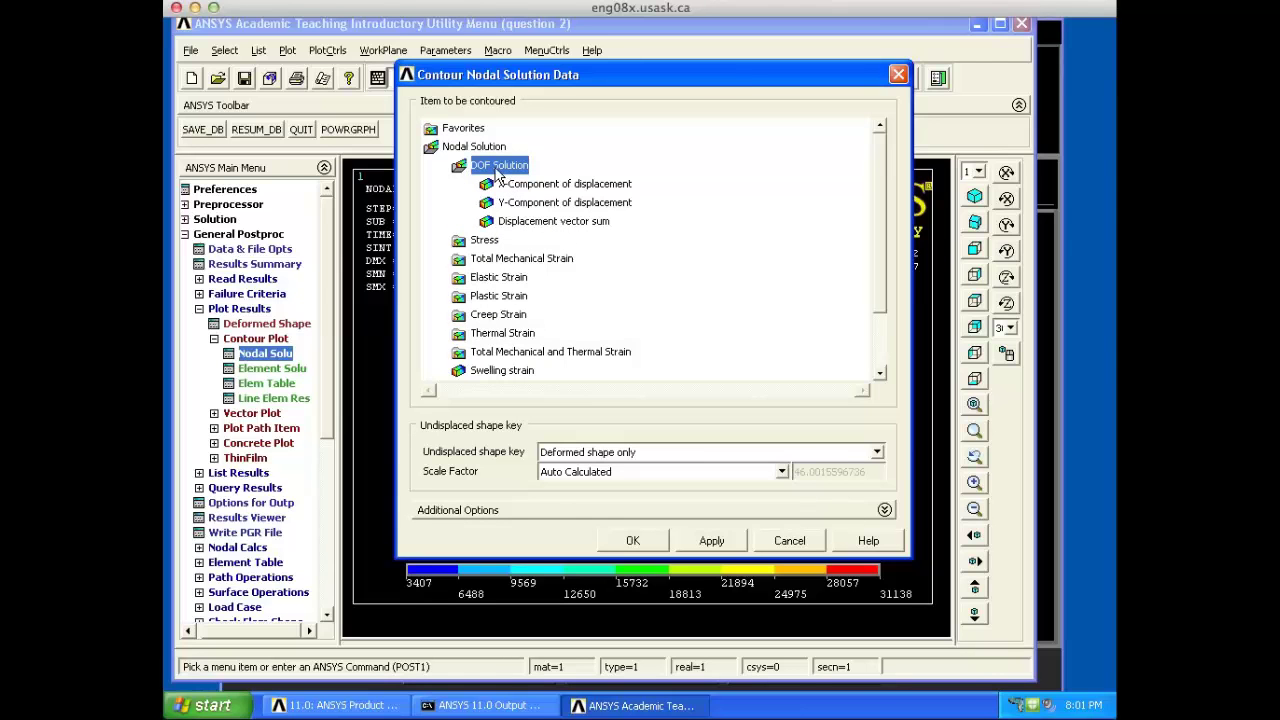
double_click(497, 168)
double_click(522, 224)
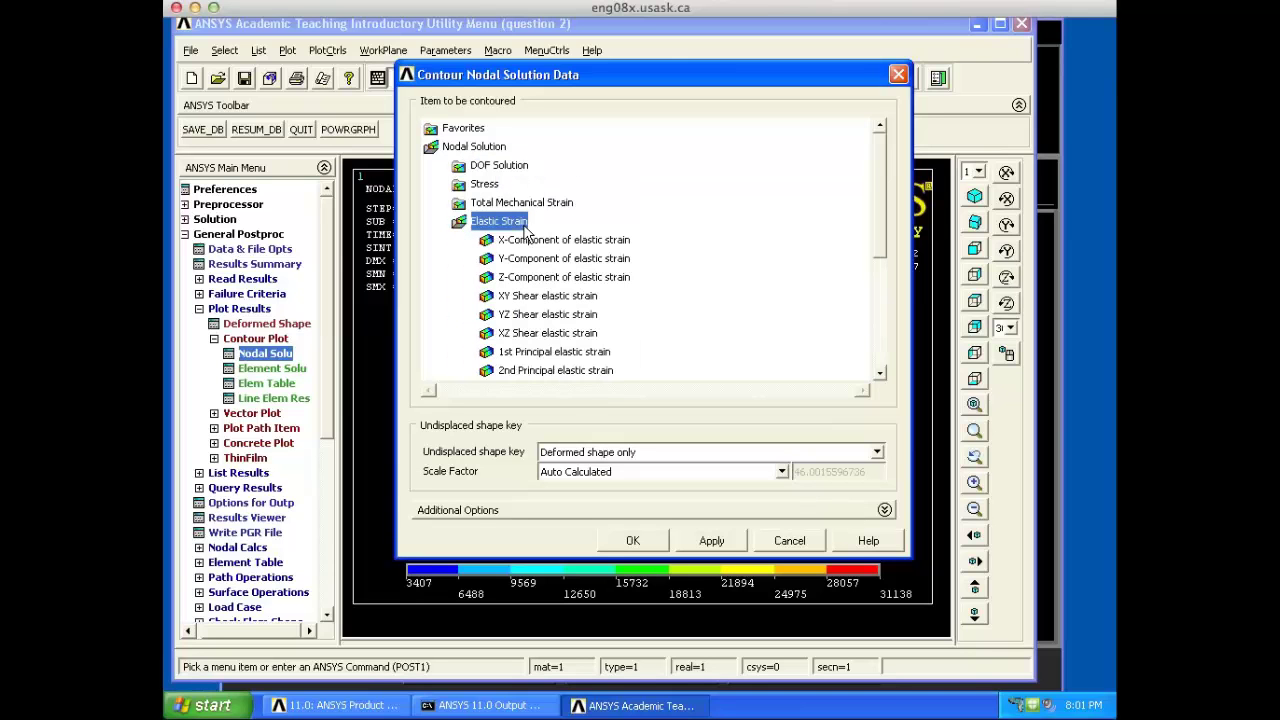
click(591, 358)
click(638, 541)
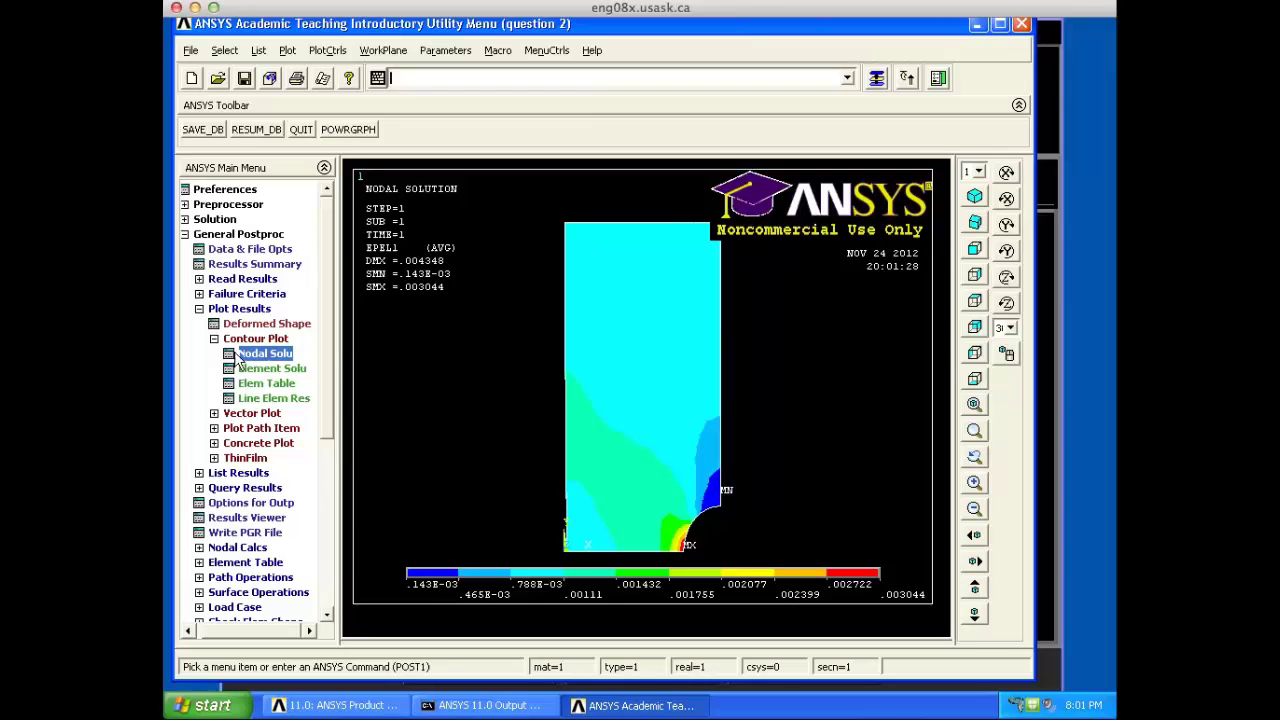
click(213, 340)
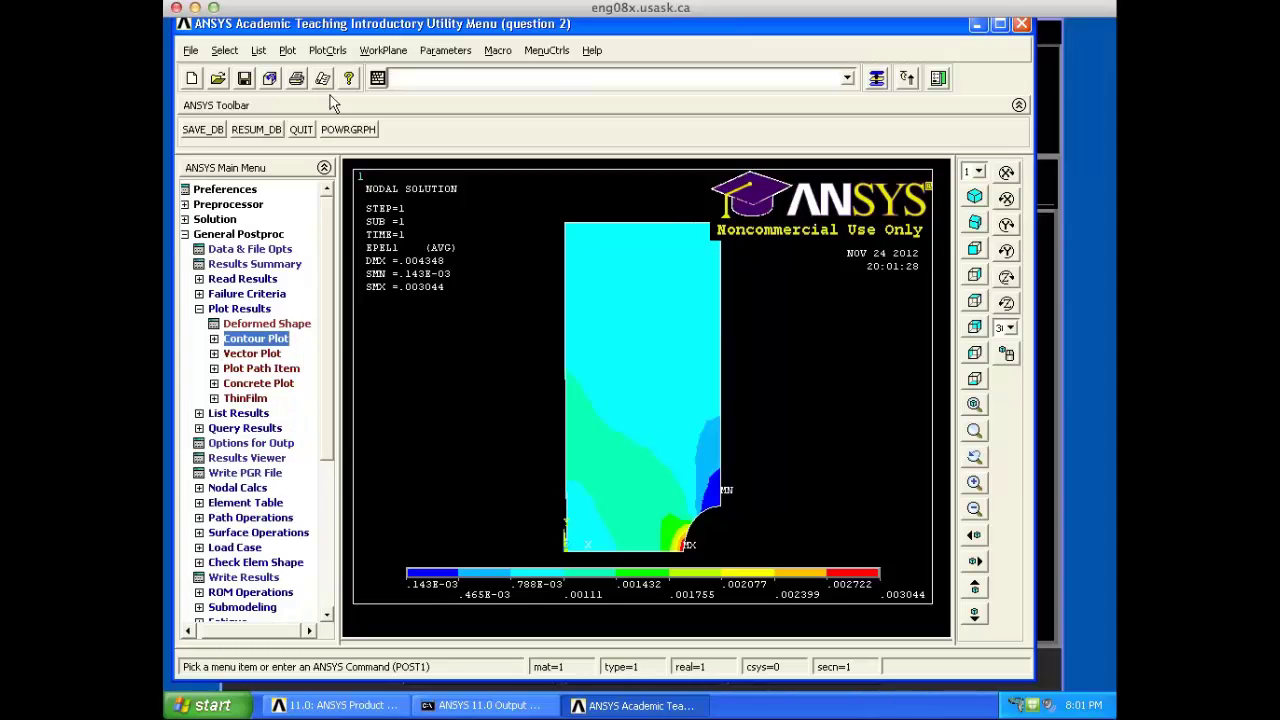
Step: Show the model as a multi-plot and query the X-direction stress at the hole's upper end node, generating a 3D annotation
click(297, 52)
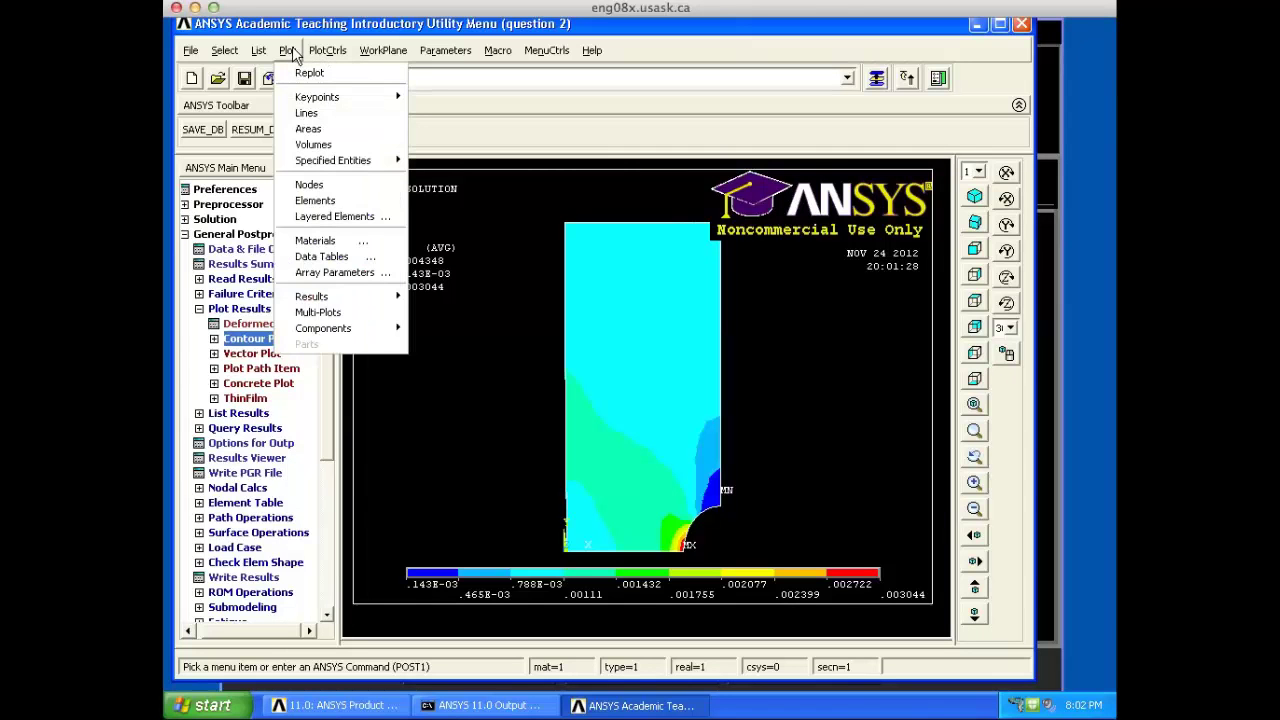
click(387, 312)
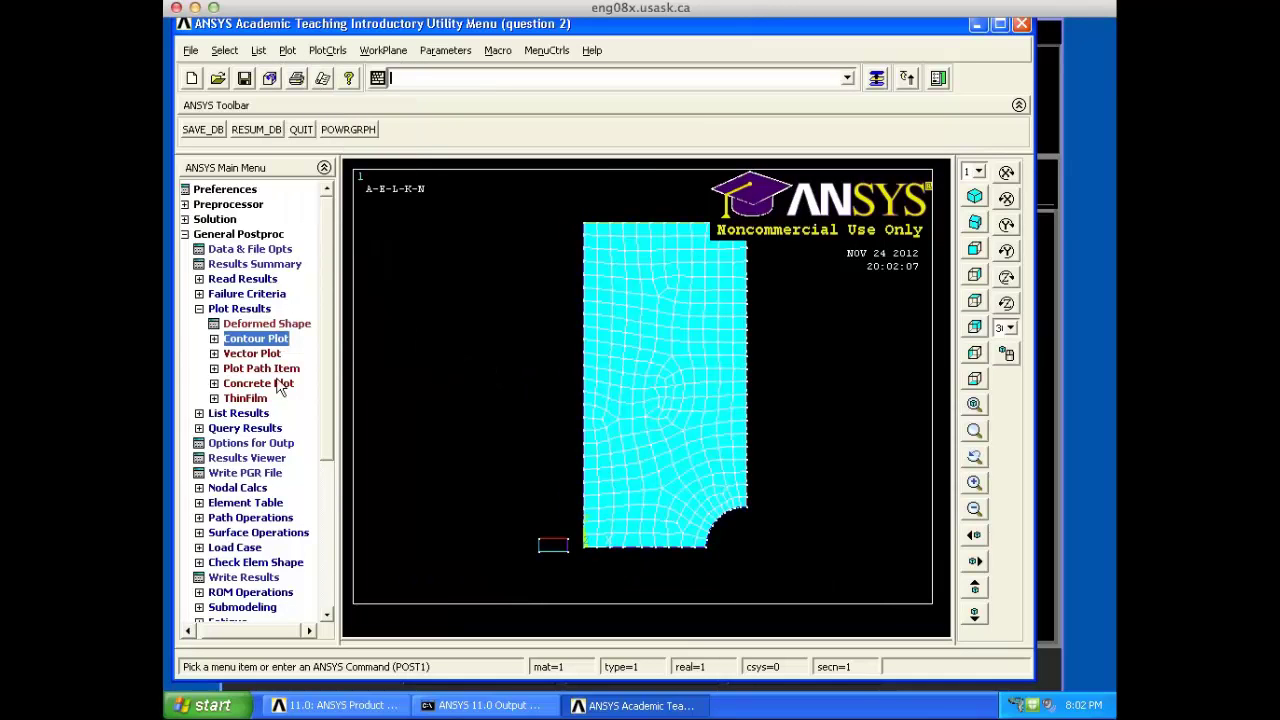
click(230, 430)
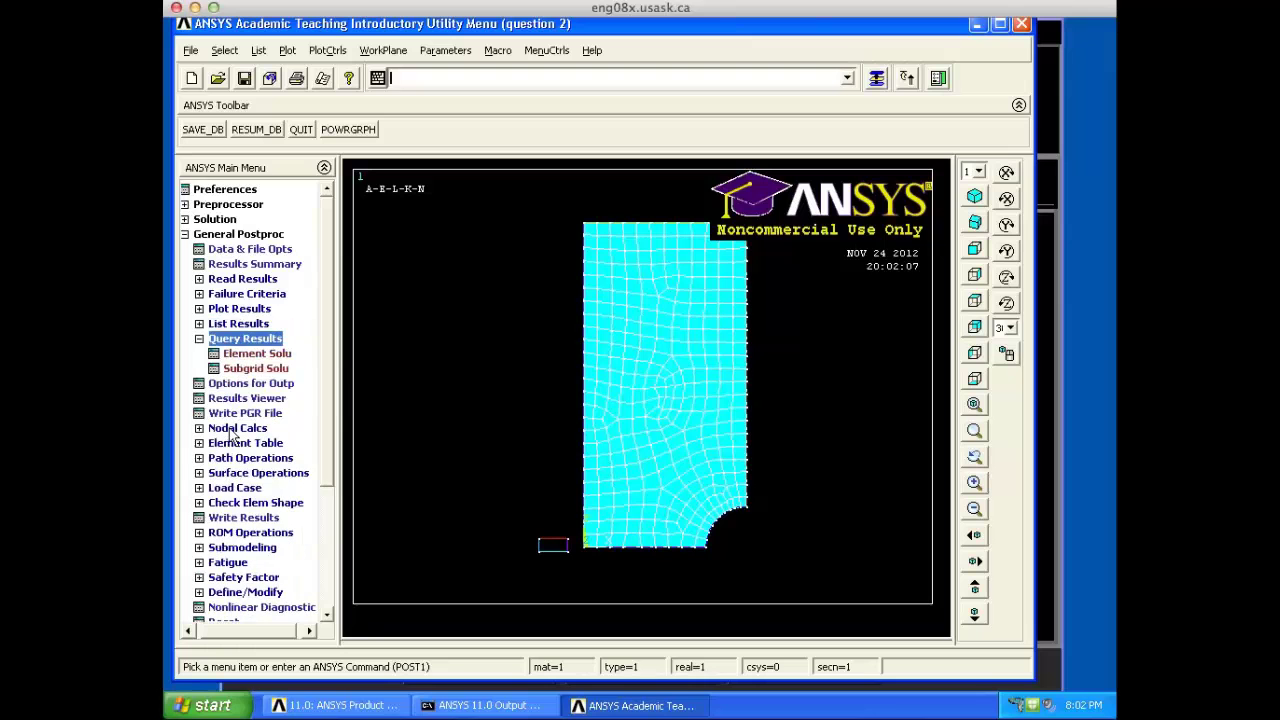
click(257, 370)
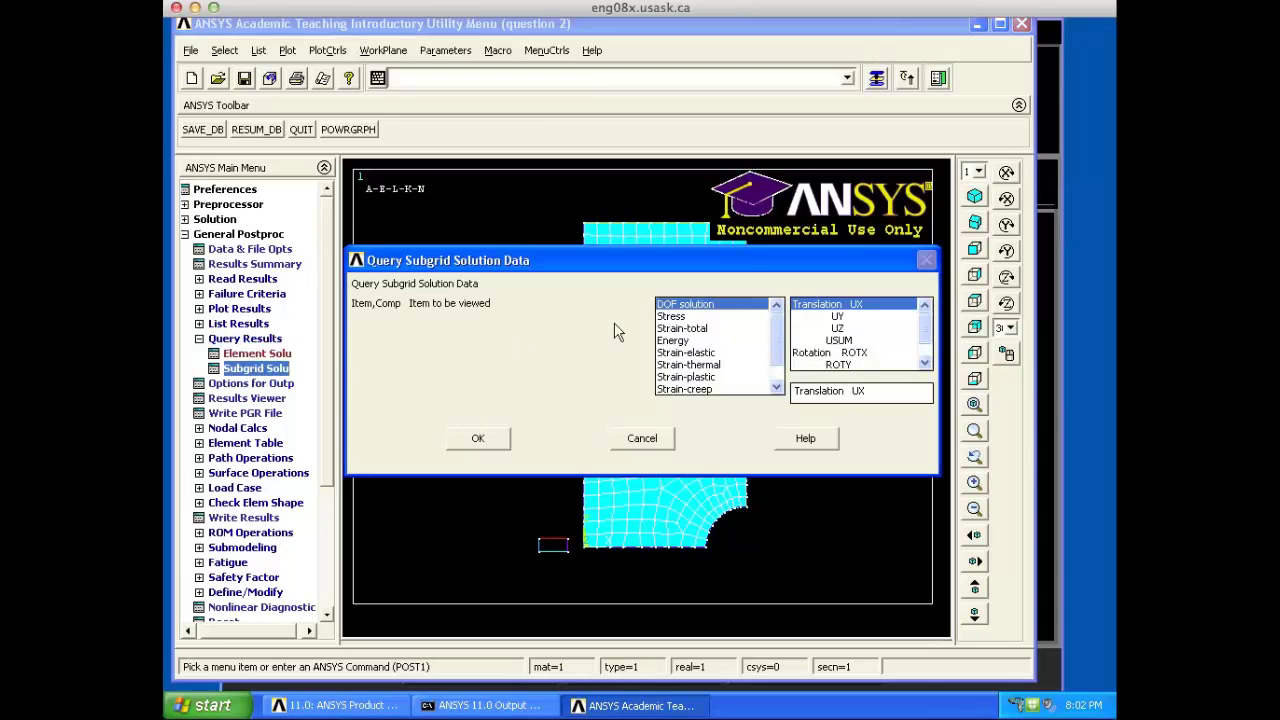
click(682, 318)
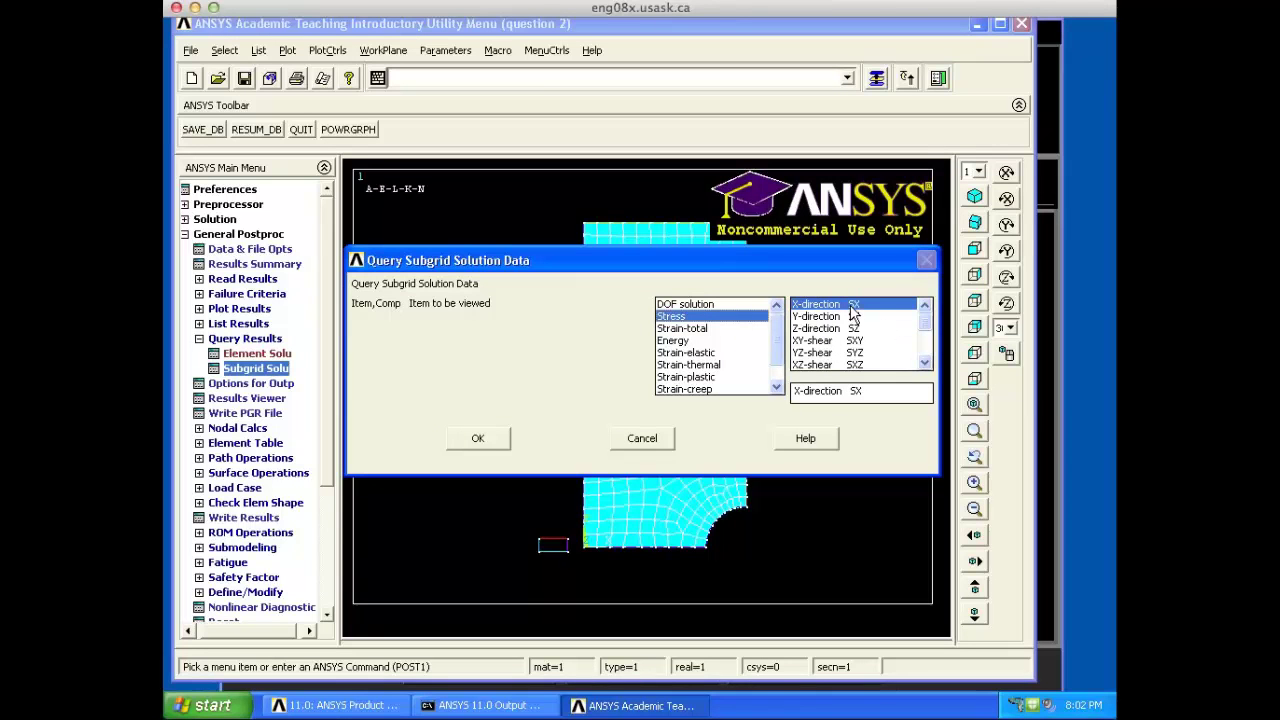
click(478, 438)
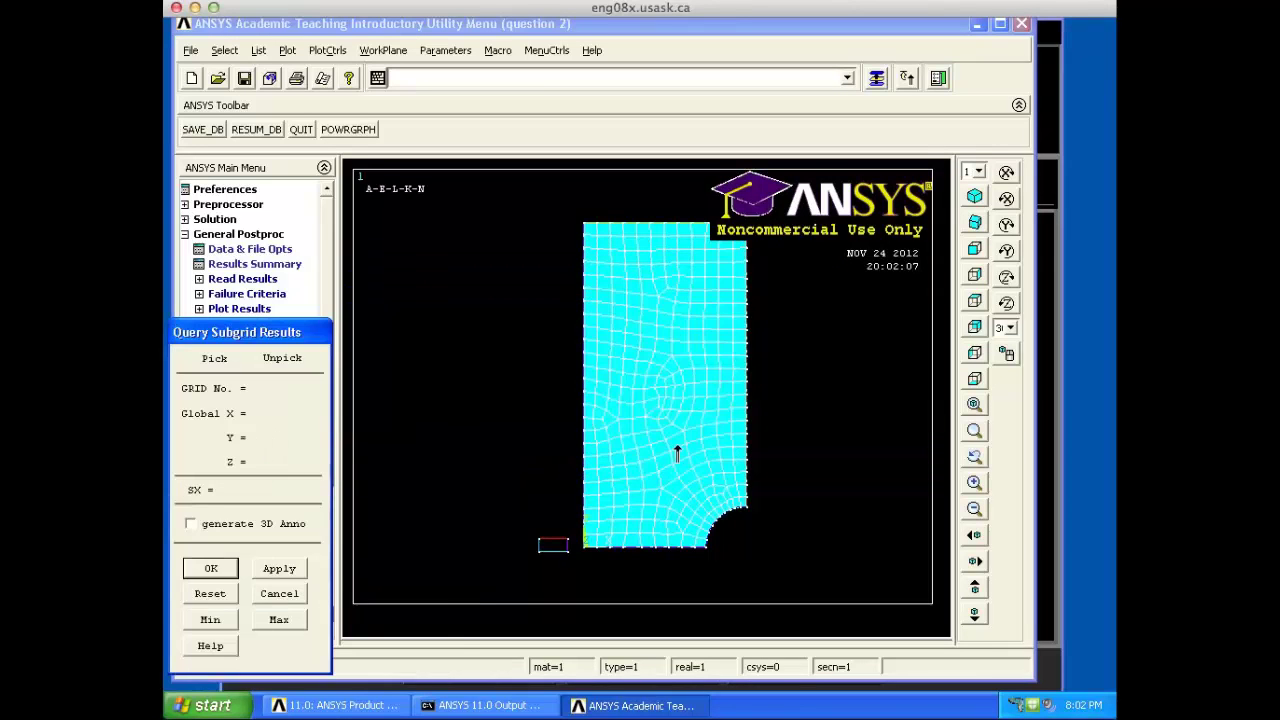
click(750, 506)
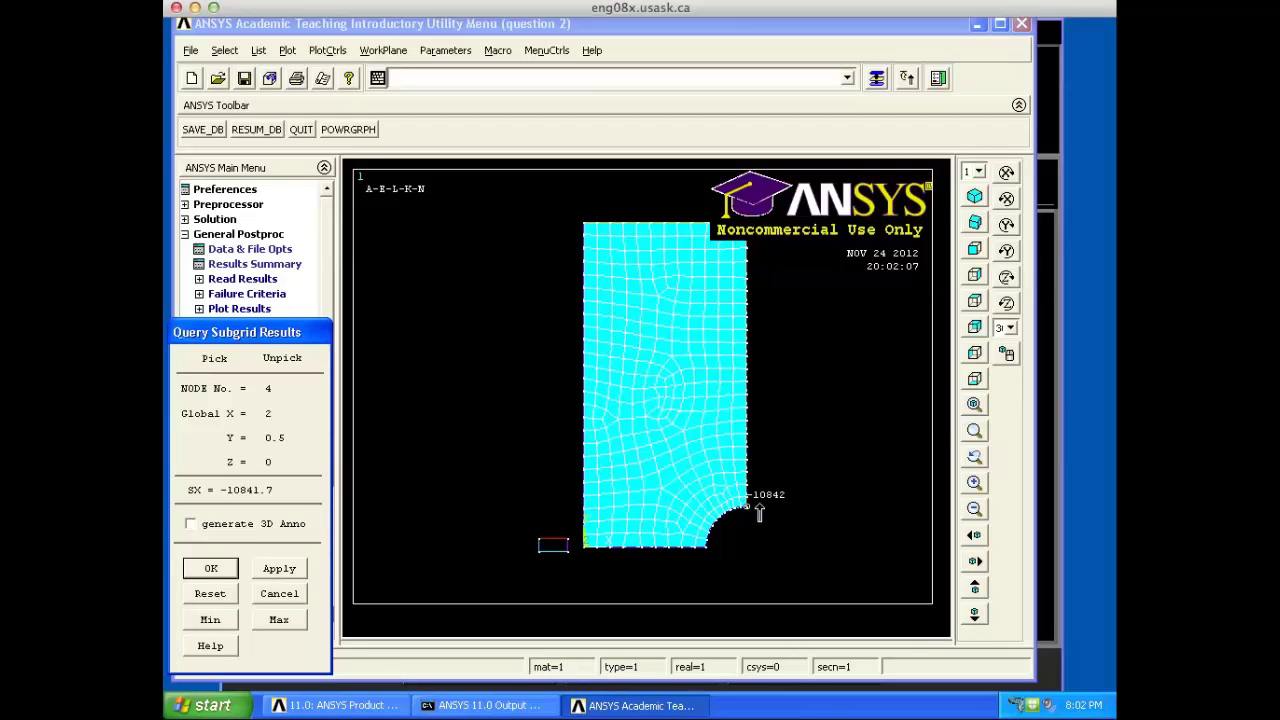
click(191, 524)
click(214, 570)
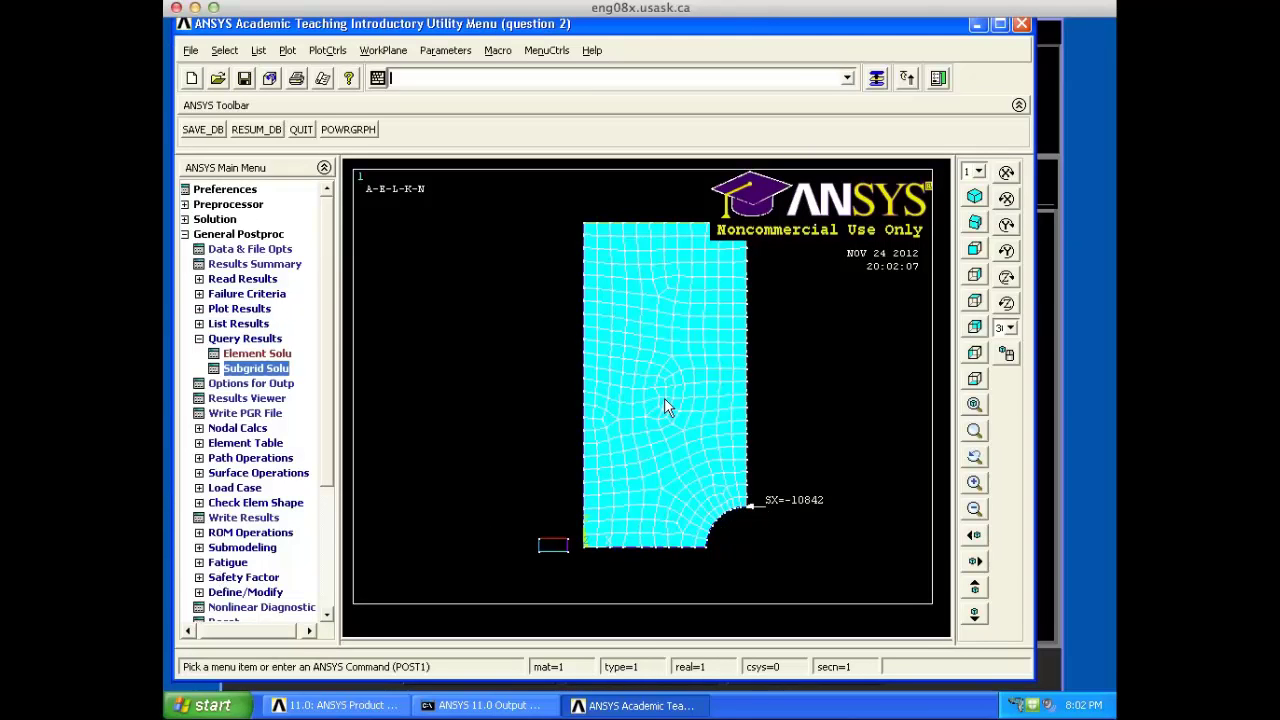
Step: Query and annotate the X-direction stress at an interior node at about X 1.68, Y 2.20
click(284, 369)
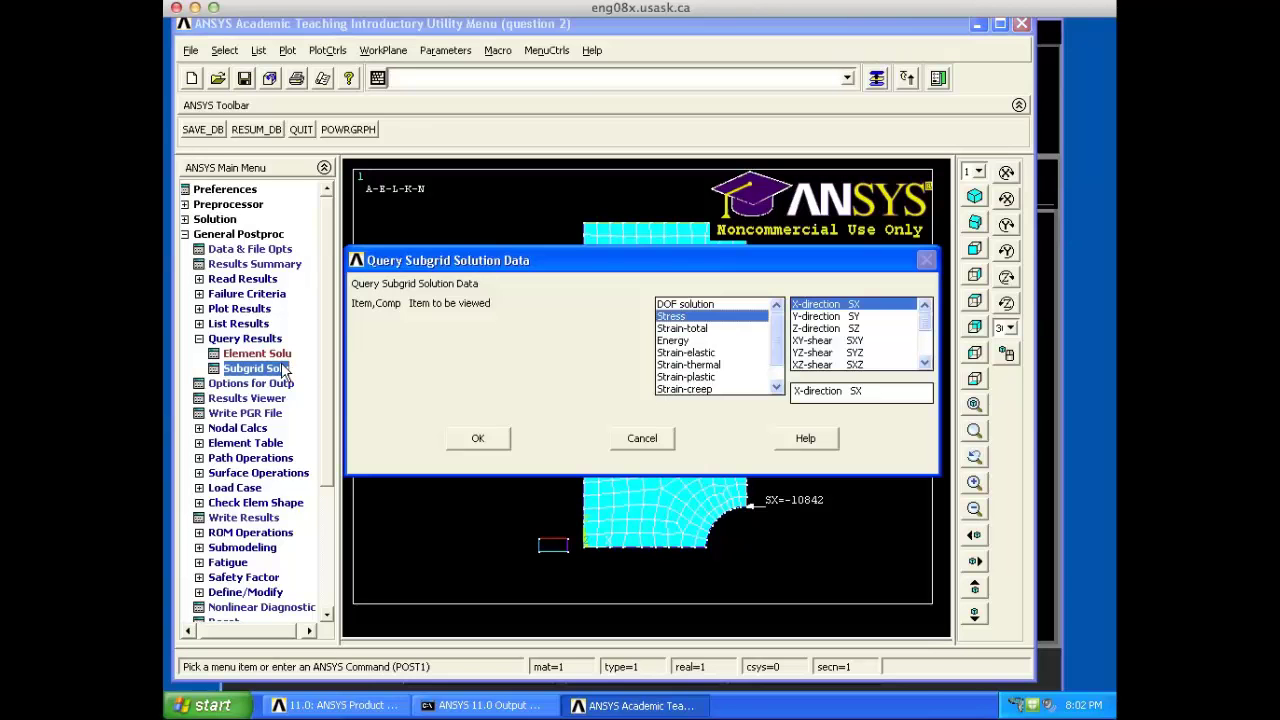
click(482, 430)
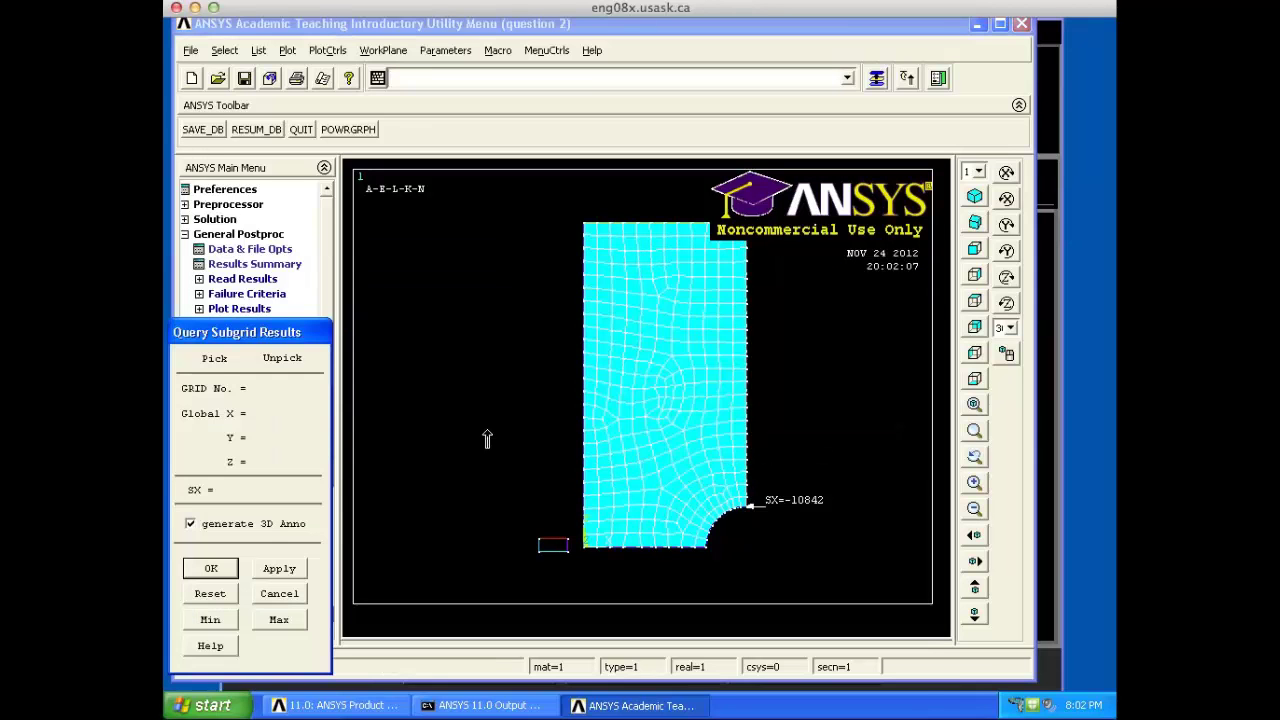
click(716, 368)
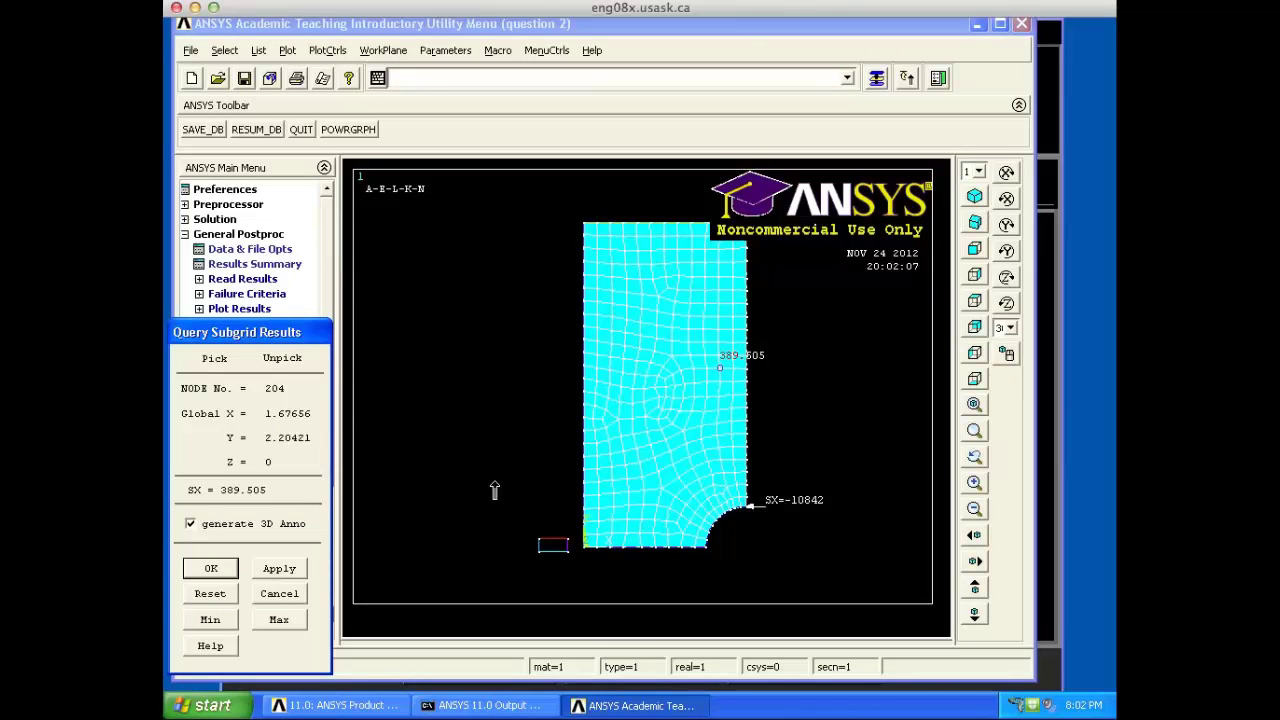
click(213, 569)
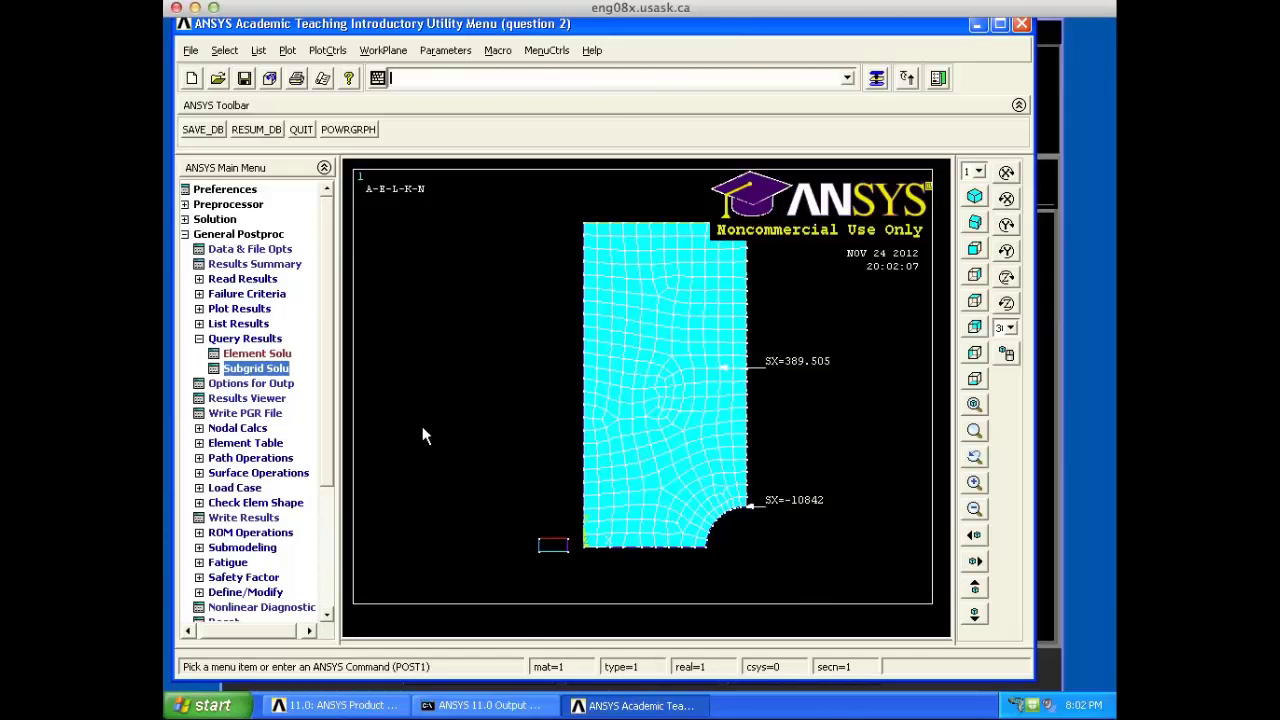
Step: Recheck the report requirements in the Word tutorial, return to ANSYS, and remesh the plate area with Smart Size 2
key(ctrl+Left)
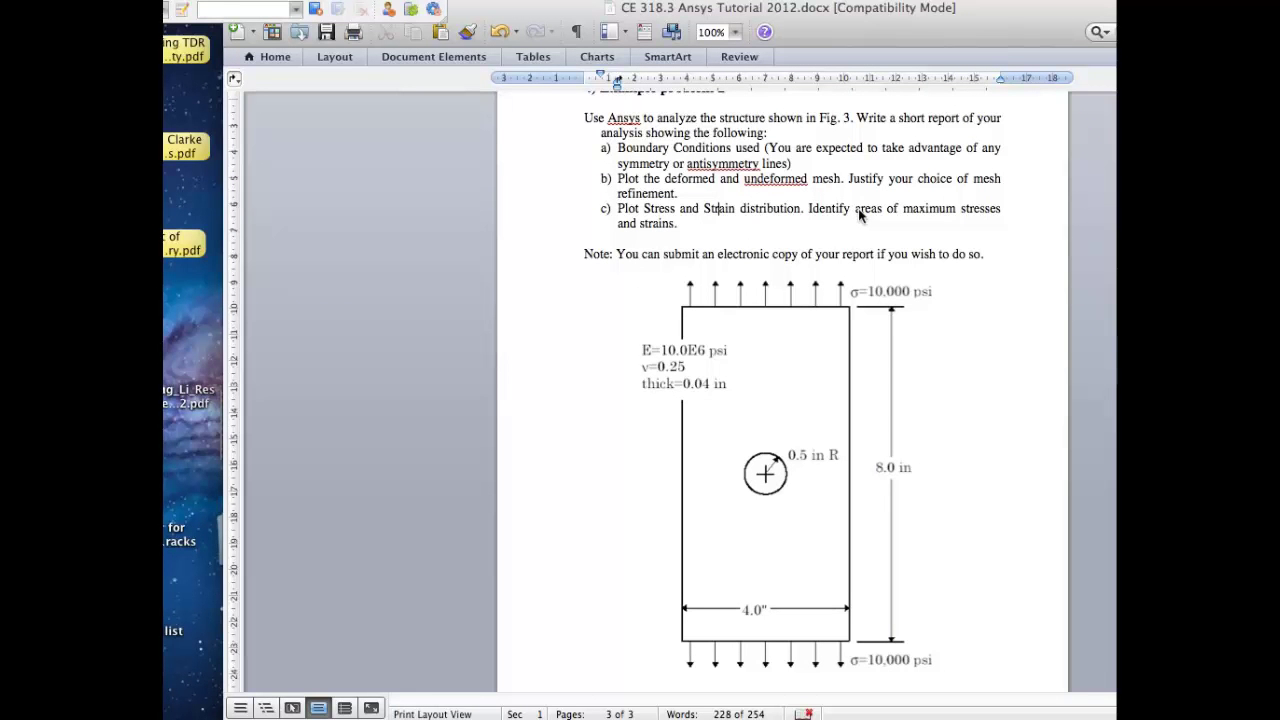
key(ctrl+Right)
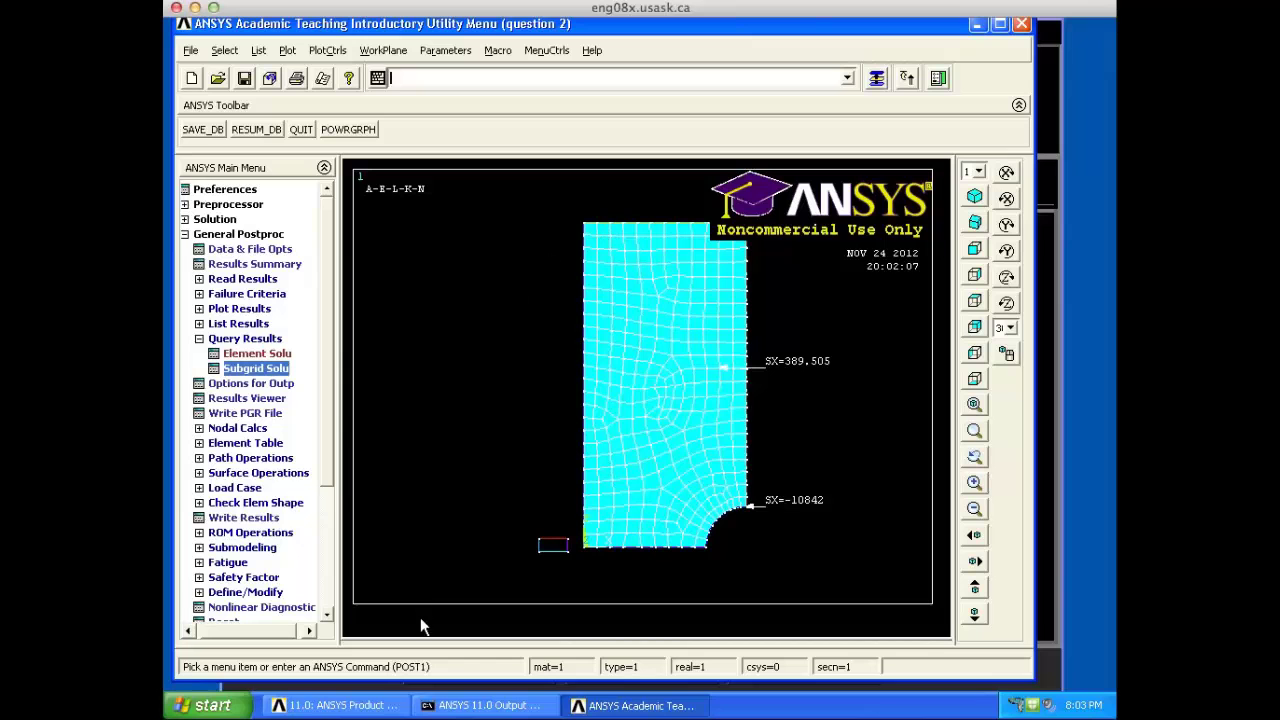
click(192, 235)
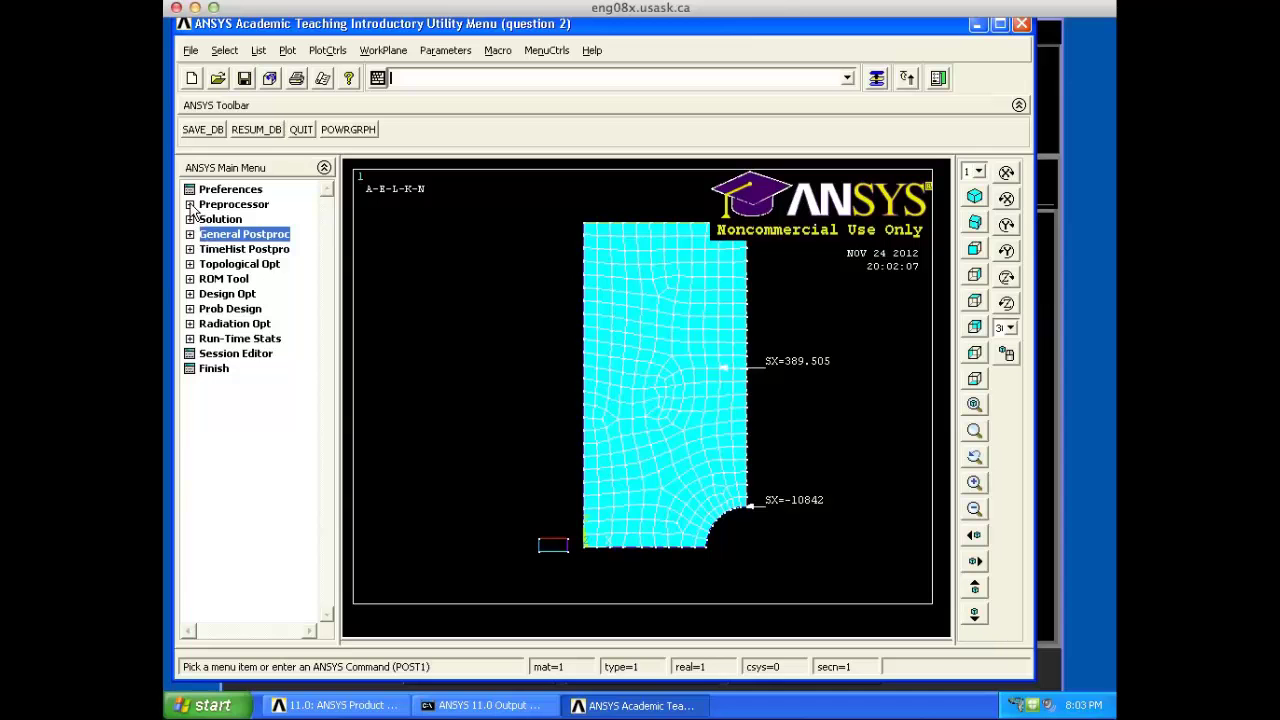
click(191, 206)
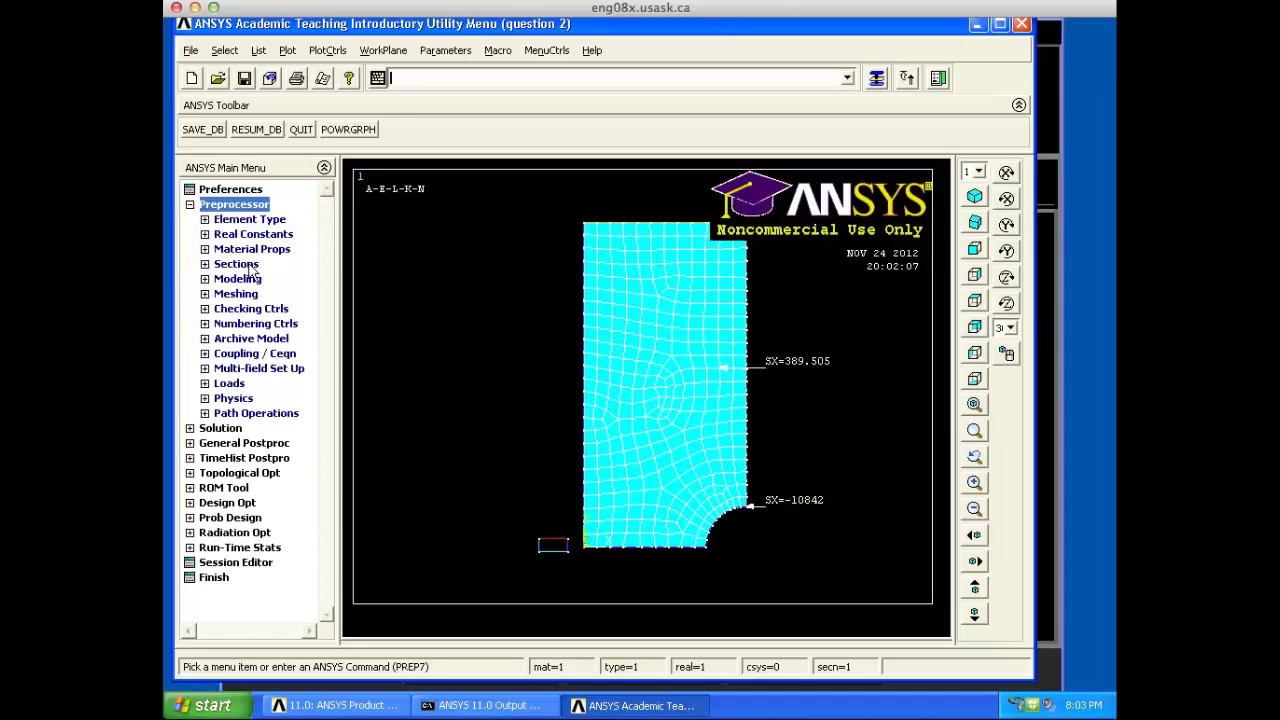
click(258, 293)
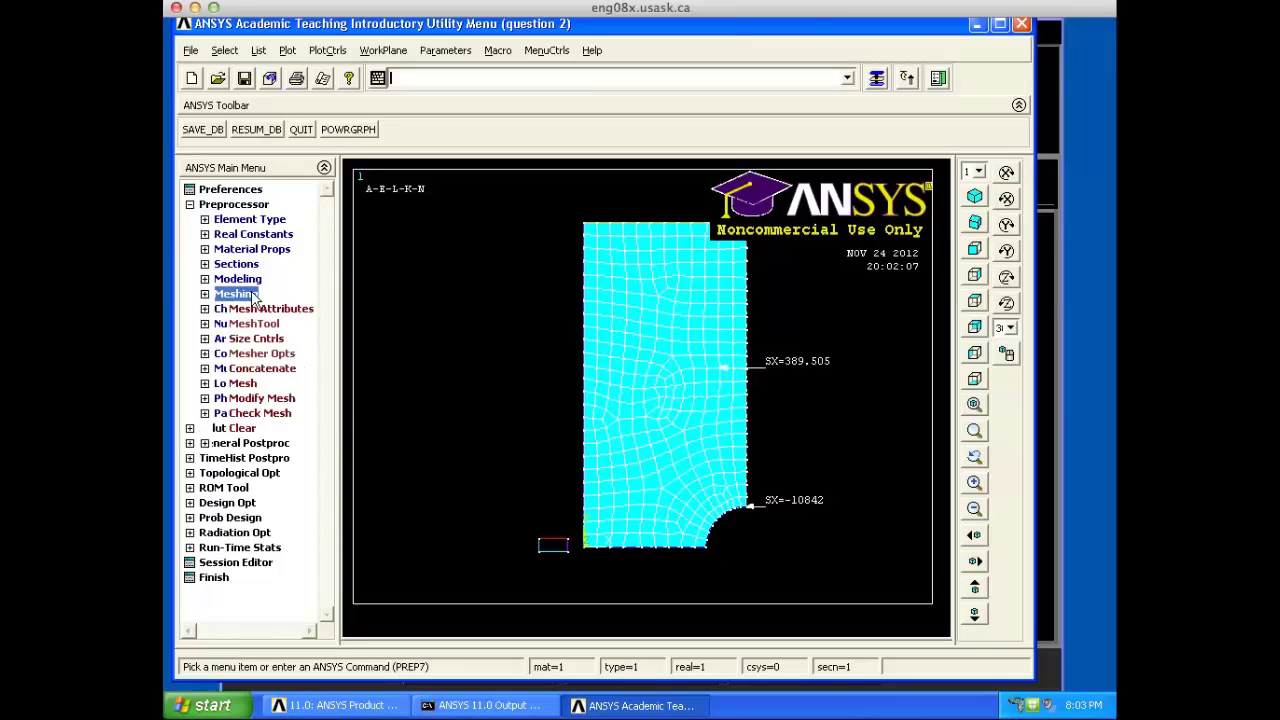
click(262, 325)
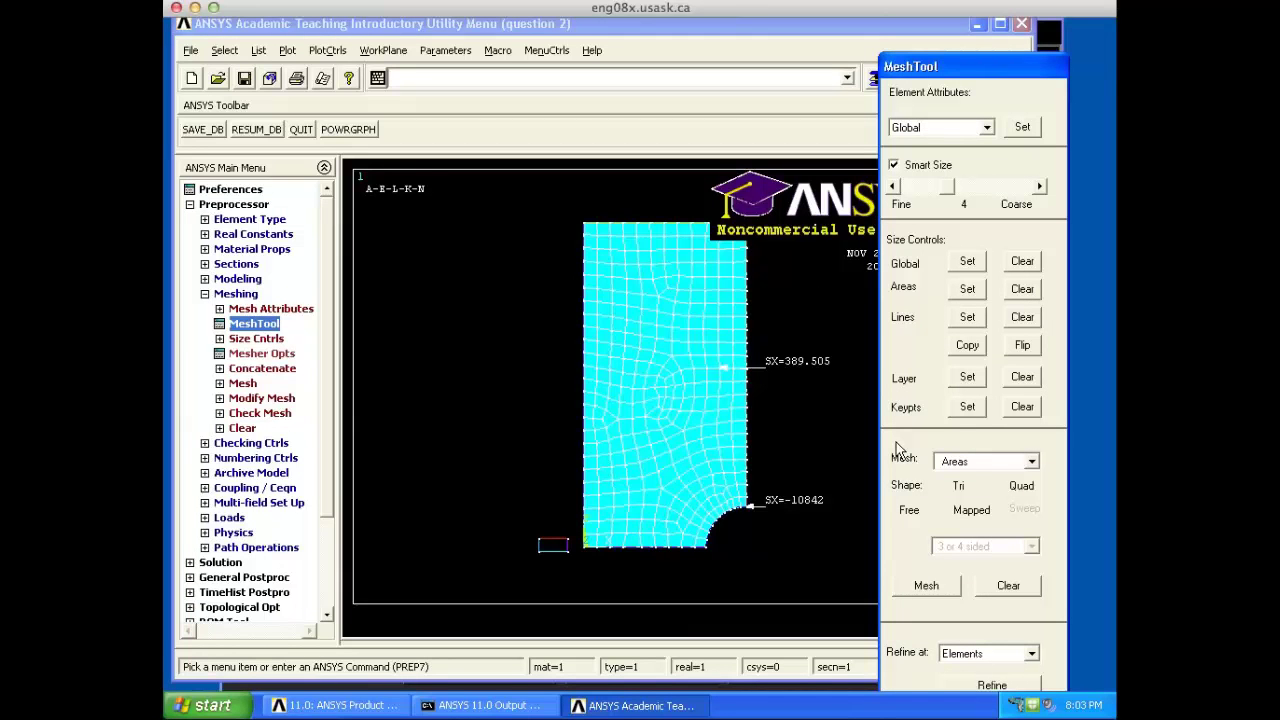
click(921, 188)
click(921, 188)
click(927, 586)
click(651, 450)
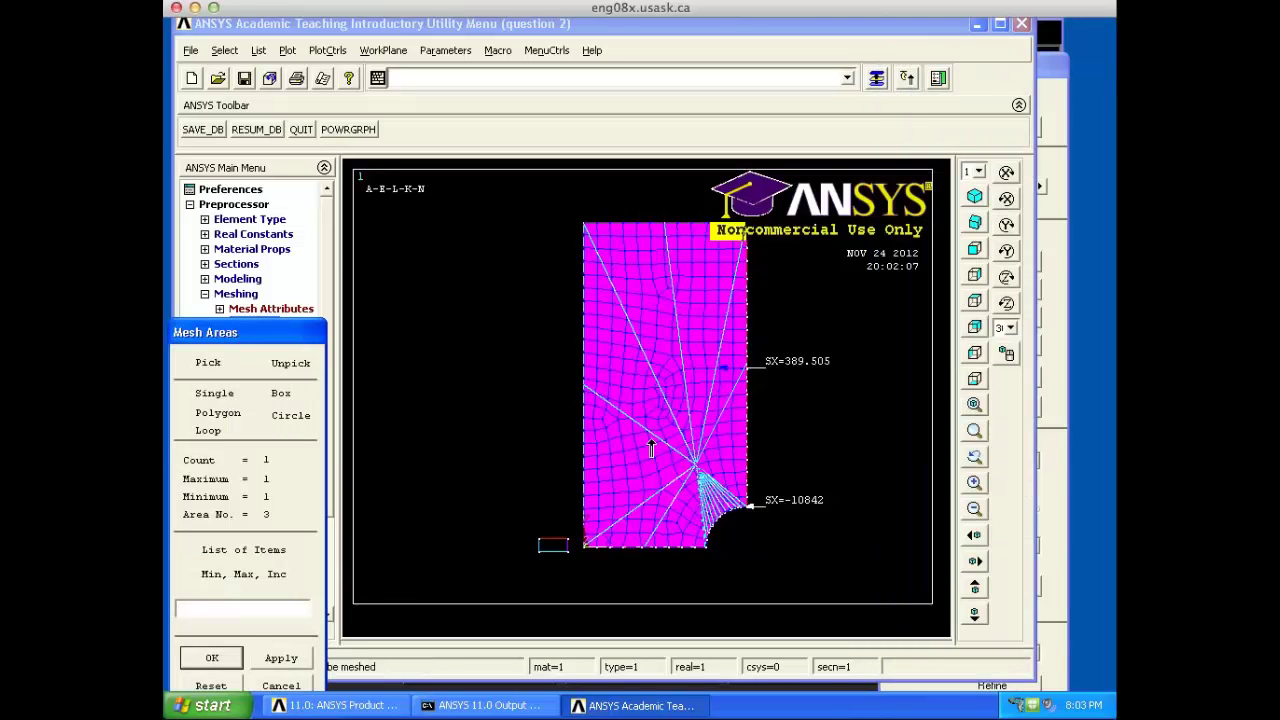
click(222, 658)
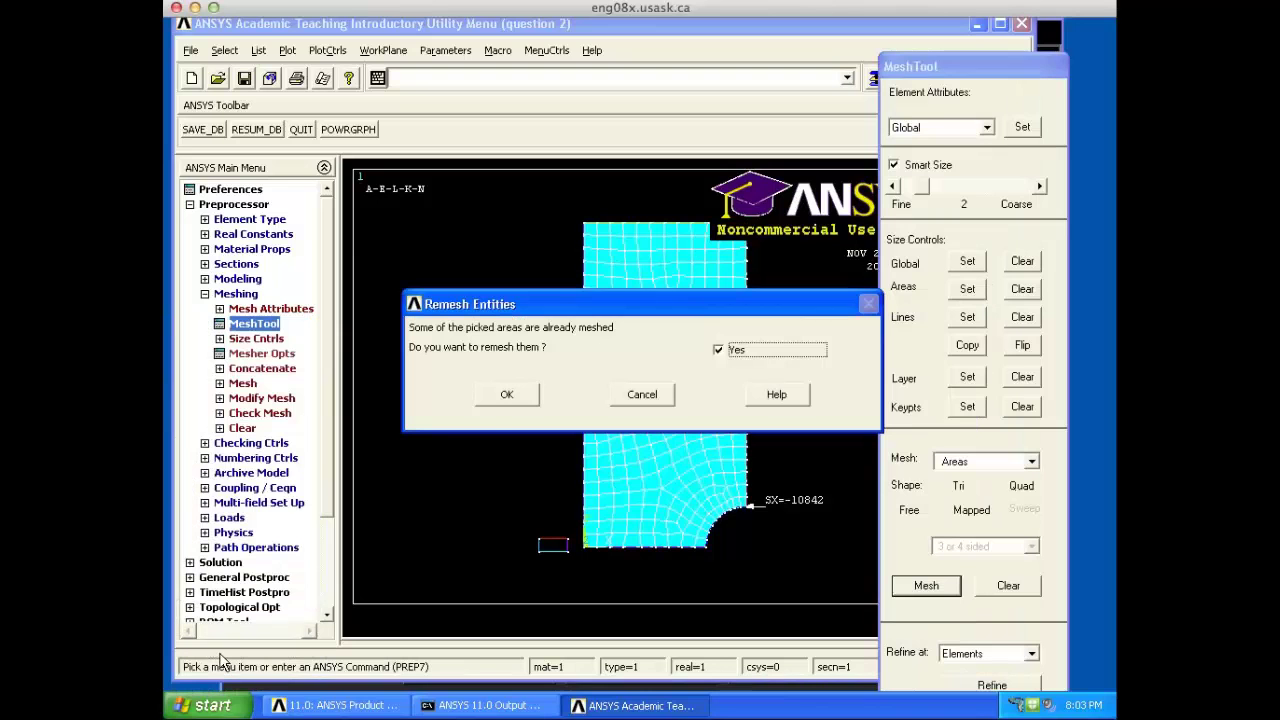
click(510, 395)
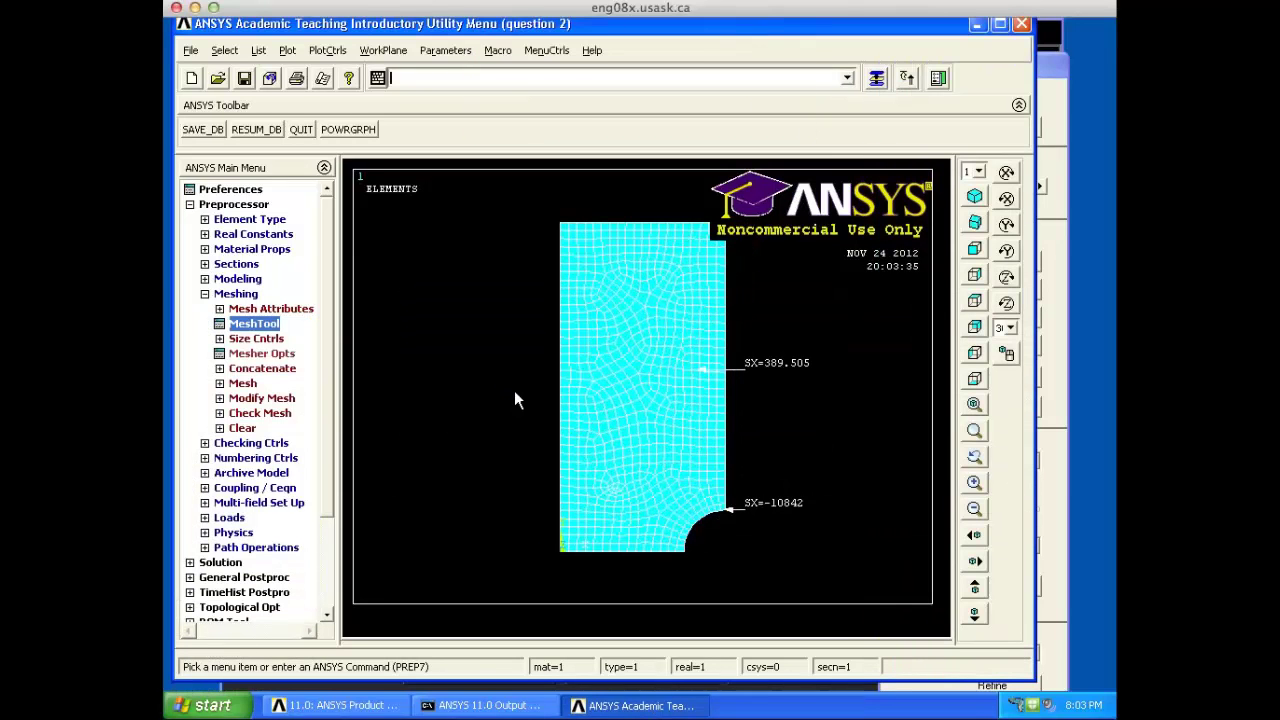
click(204, 294)
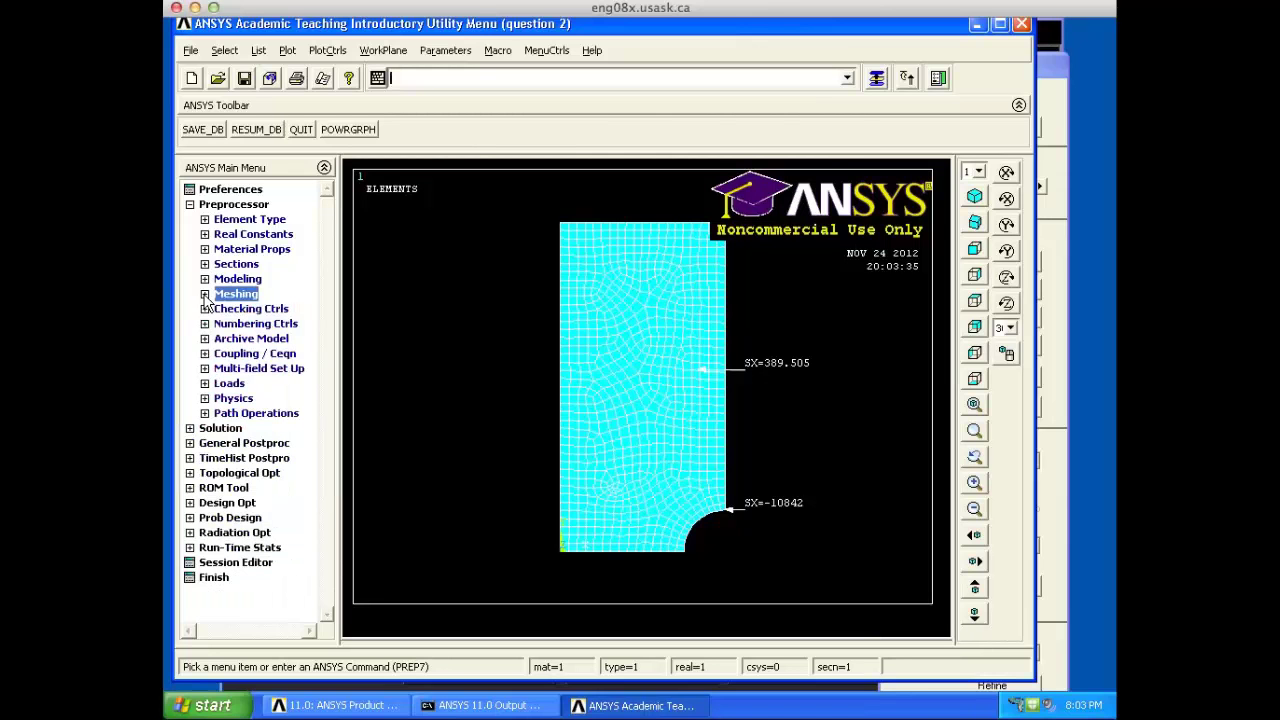
Step: Solve the current load step for the remeshed plate and dismiss the solution note and status report
click(203, 430)
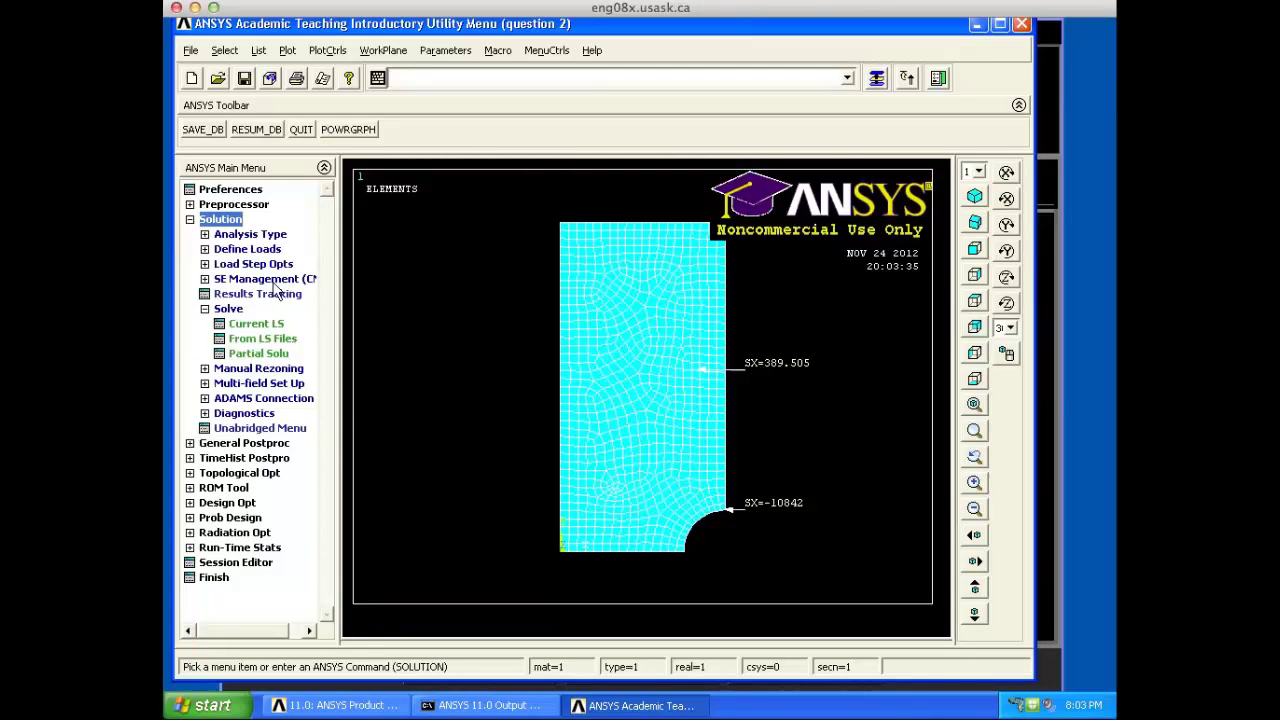
click(271, 326)
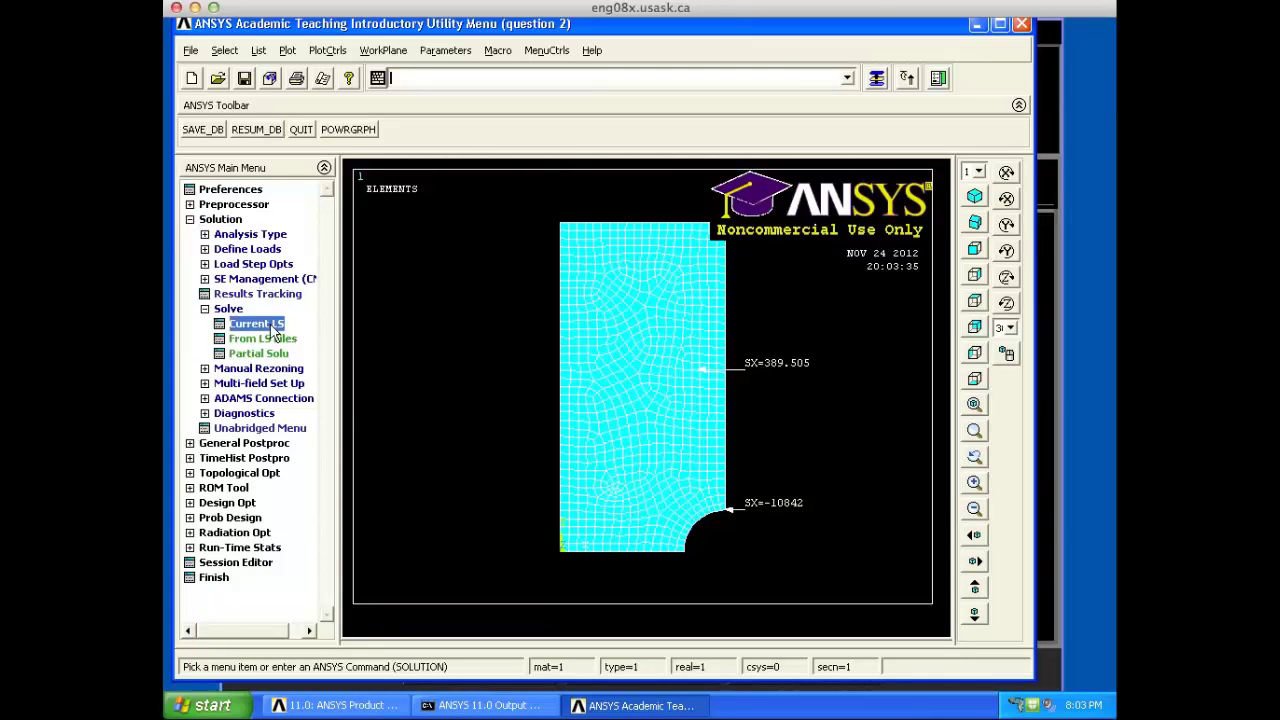
click(576, 430)
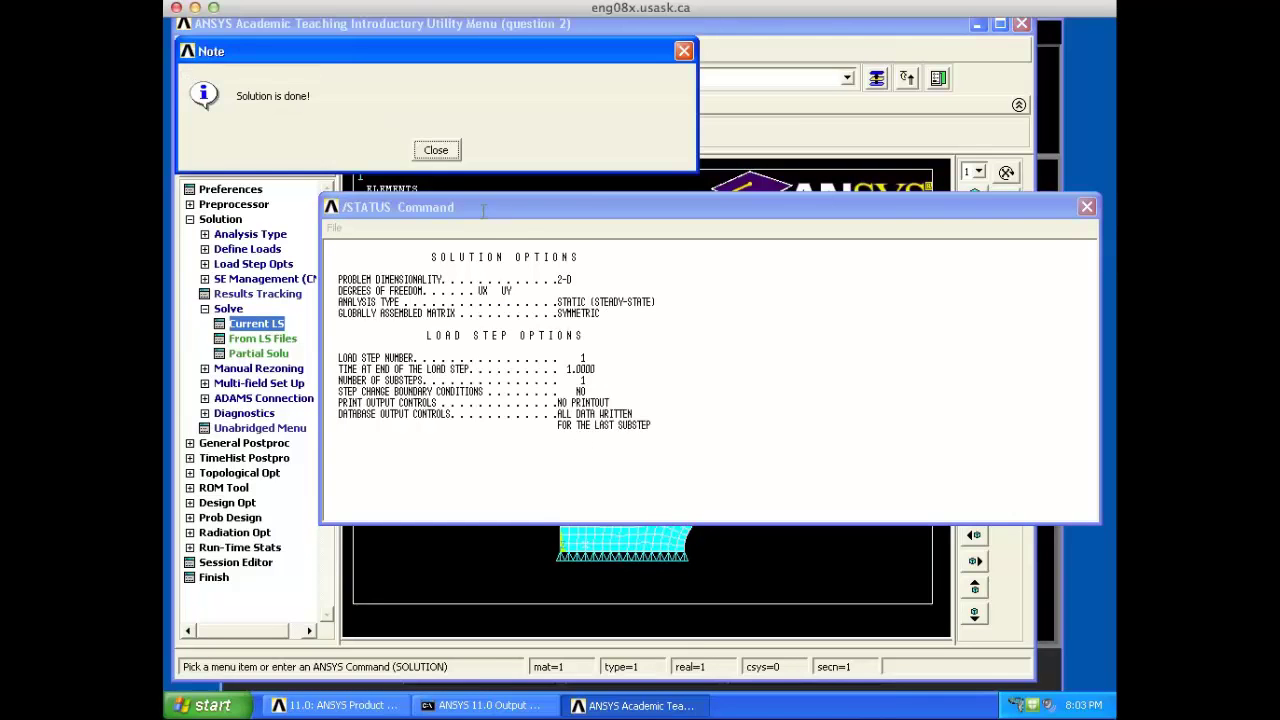
click(436, 152)
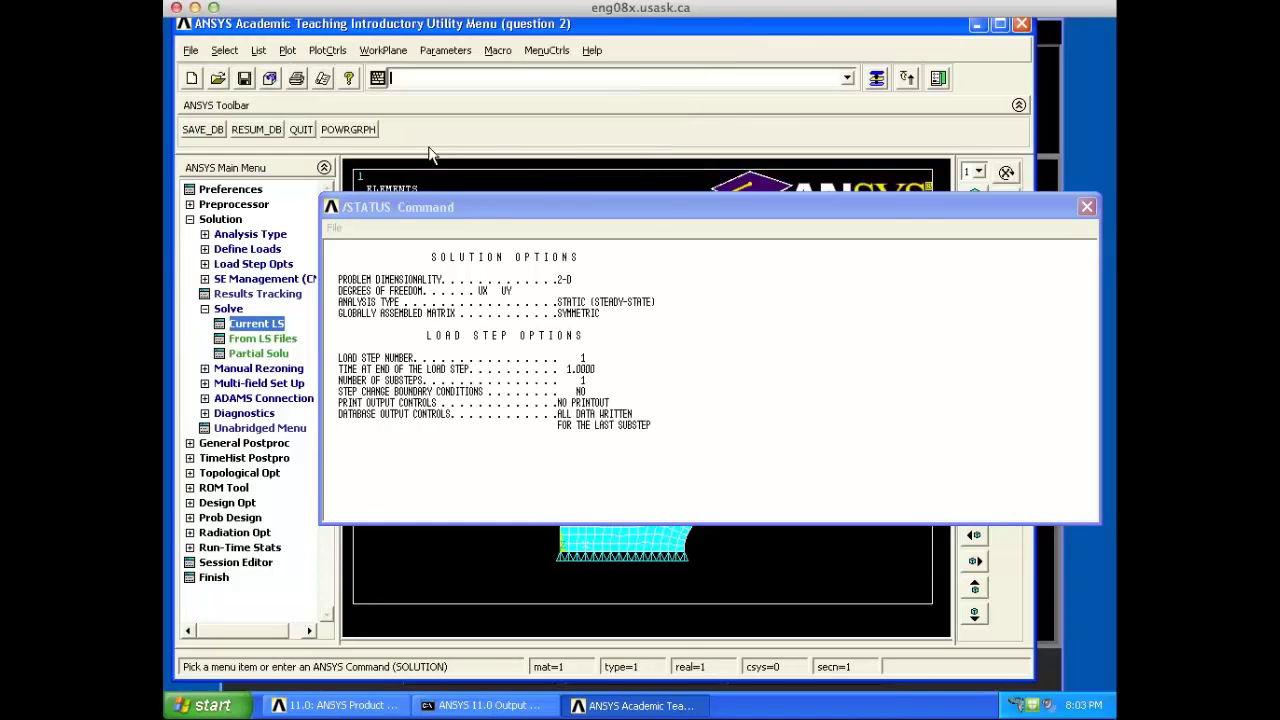
click(1087, 207)
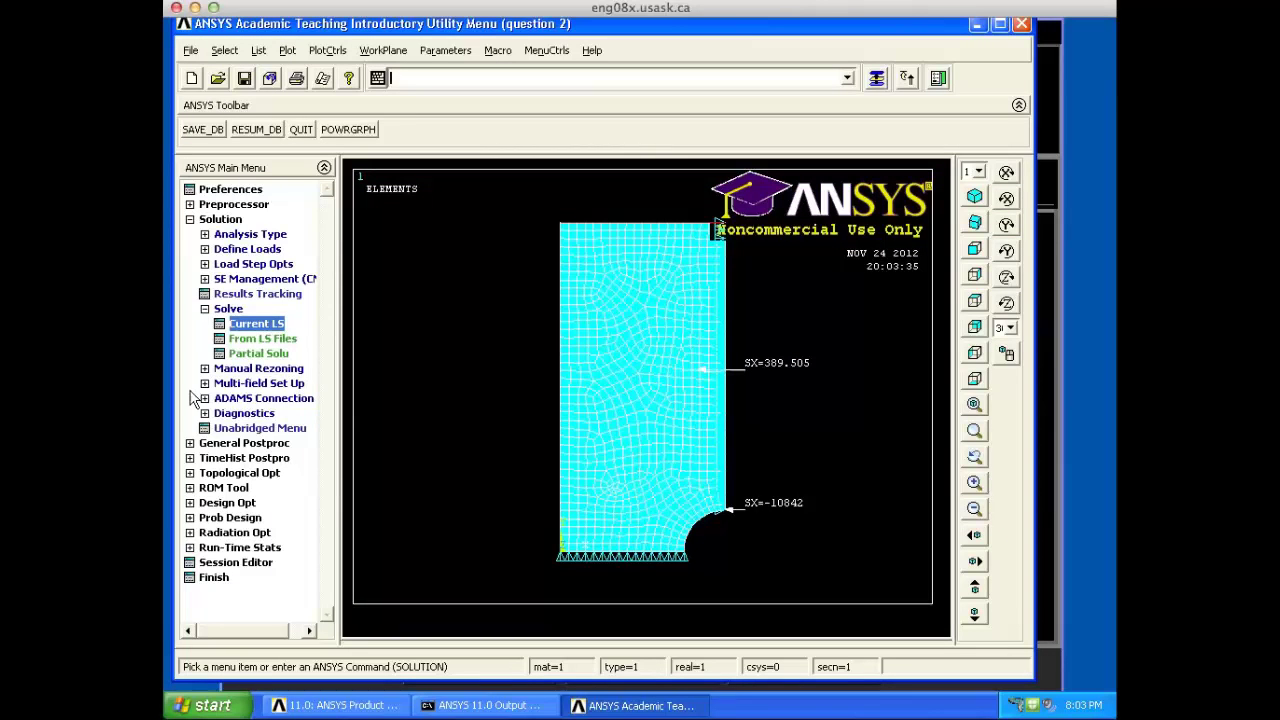
Step: Query the X-direction stress at the hole's upper end node at X 2, Y 0.5, generating a 3D annotation
click(189, 444)
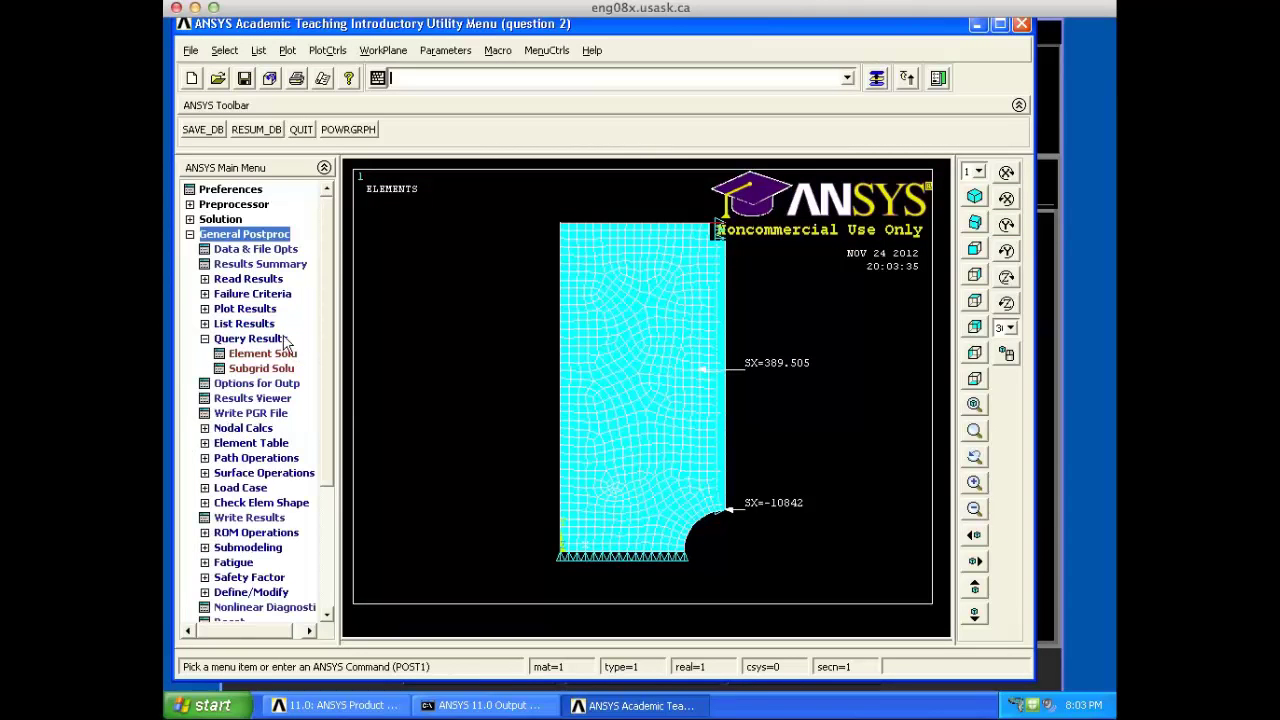
click(284, 369)
click(472, 439)
click(728, 514)
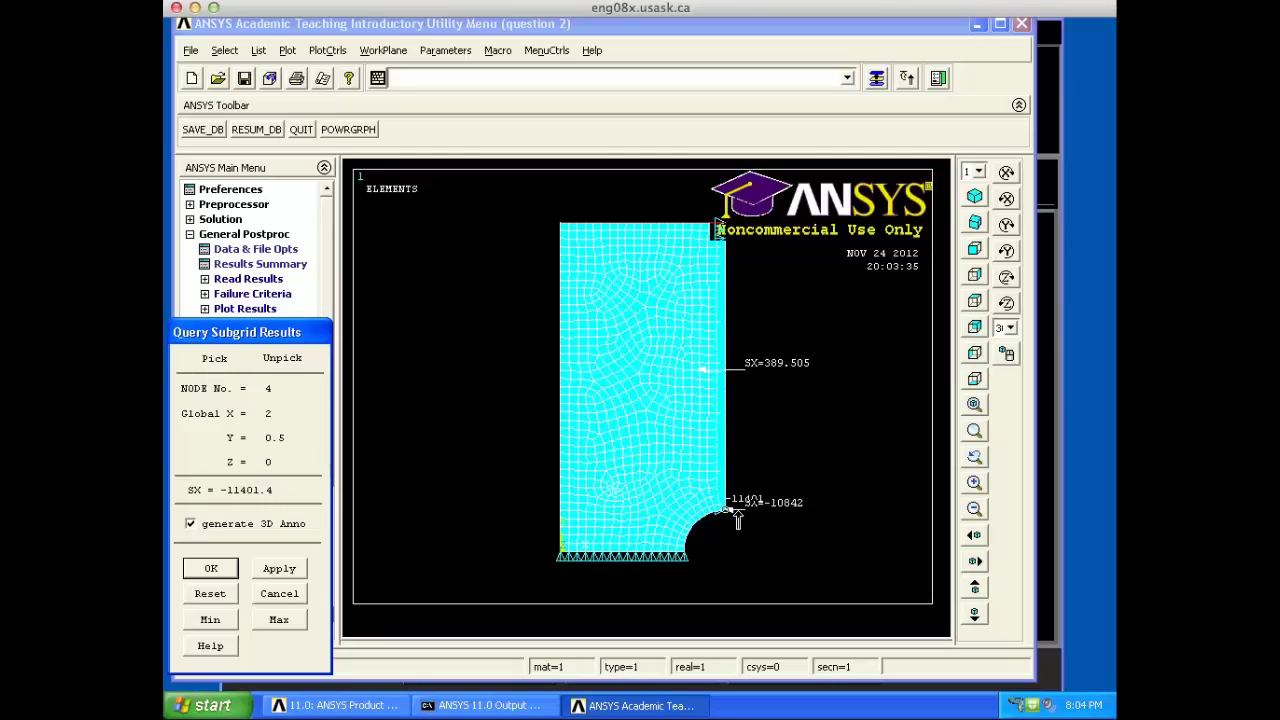
click(218, 569)
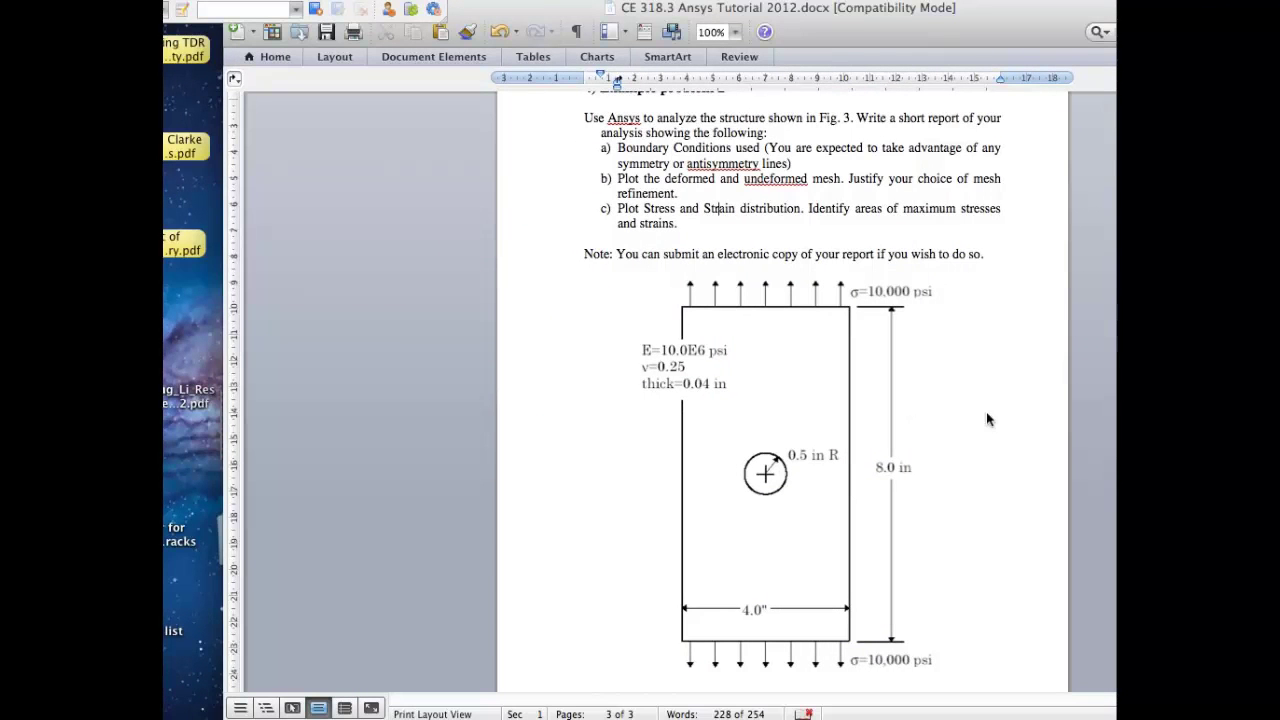
Step: Review the example problem 2 report requirements and figure in the Word tutorial, and return to ANSYS
scroll(988, 419, down, 2)
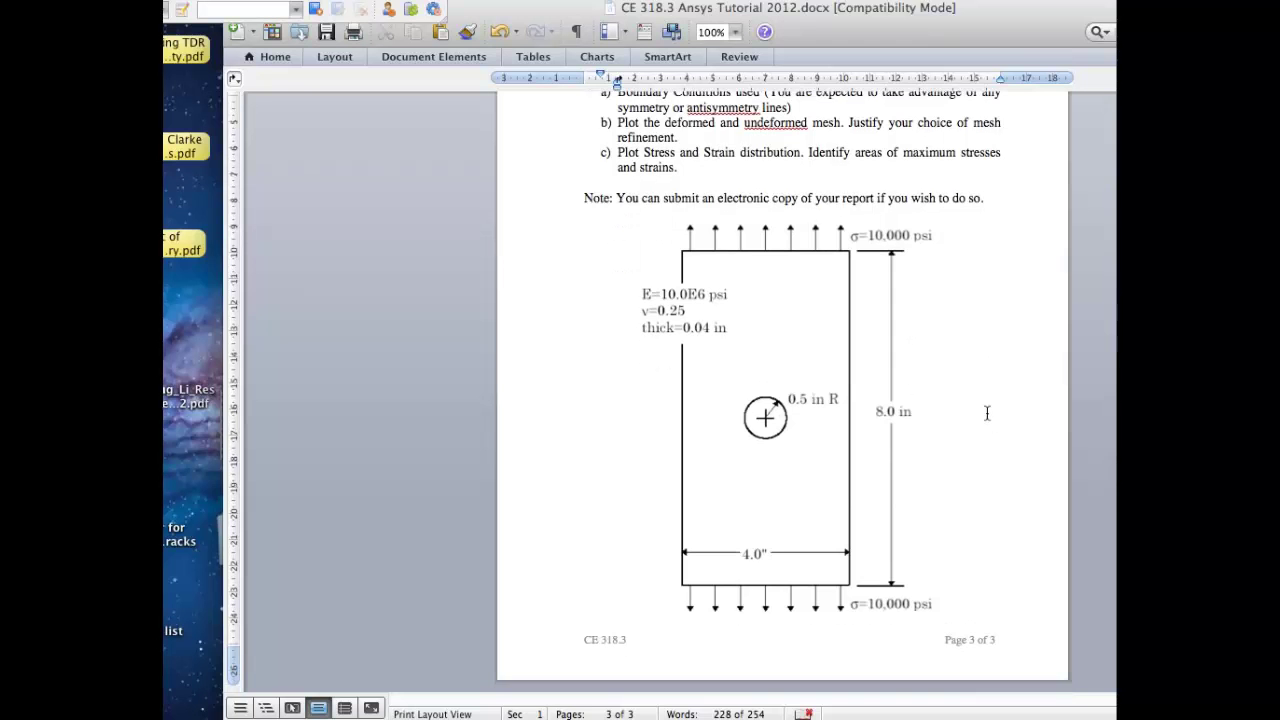
scroll(987, 413, up, 2)
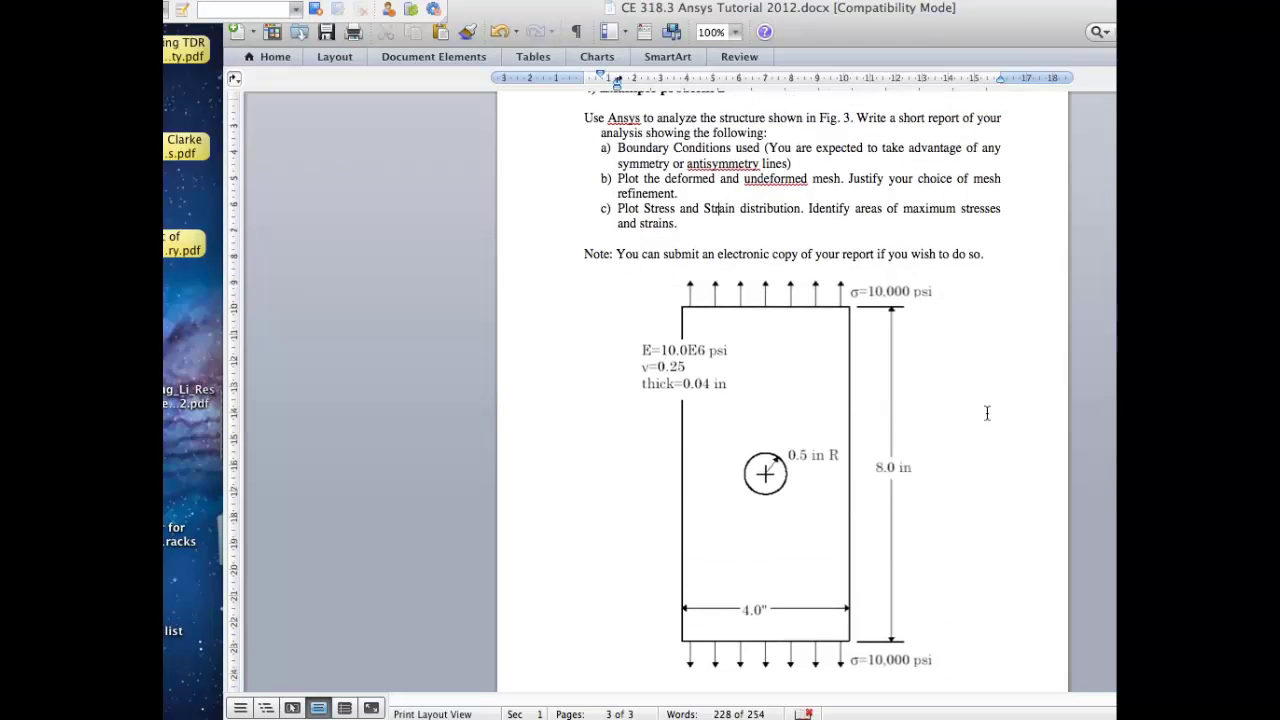
scroll(987, 413, up, 10)
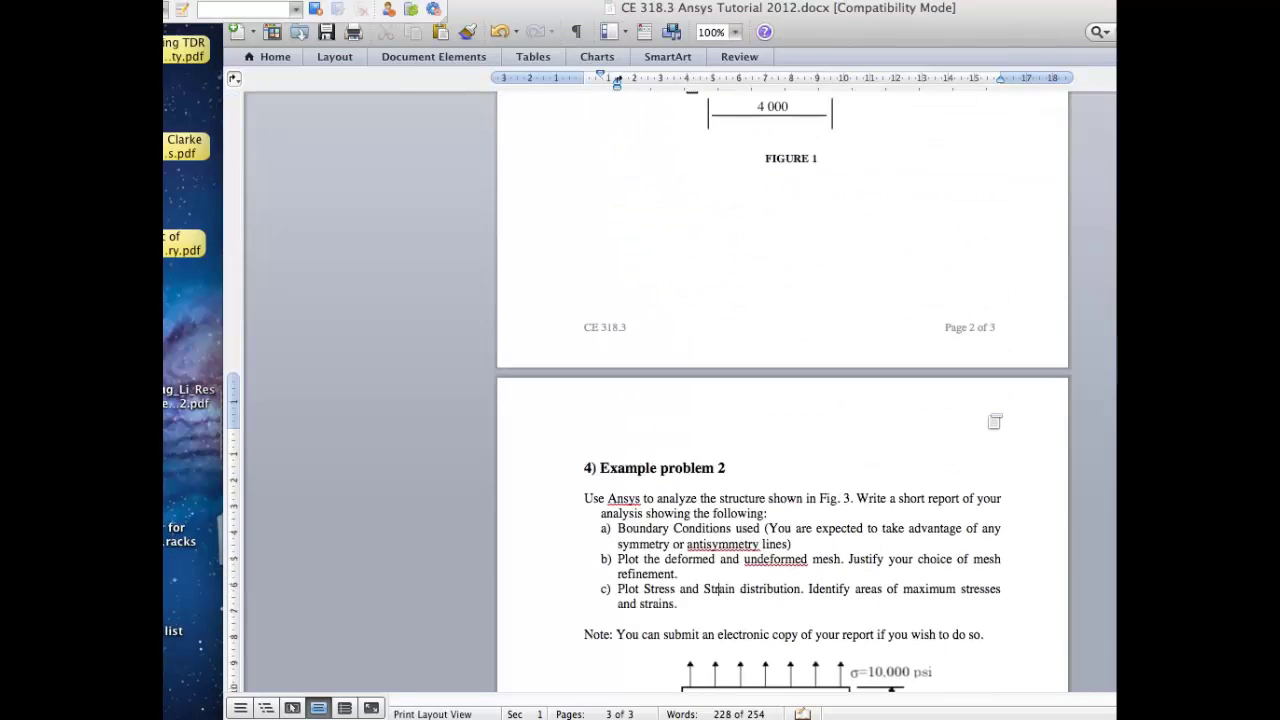
key(super+Tab)
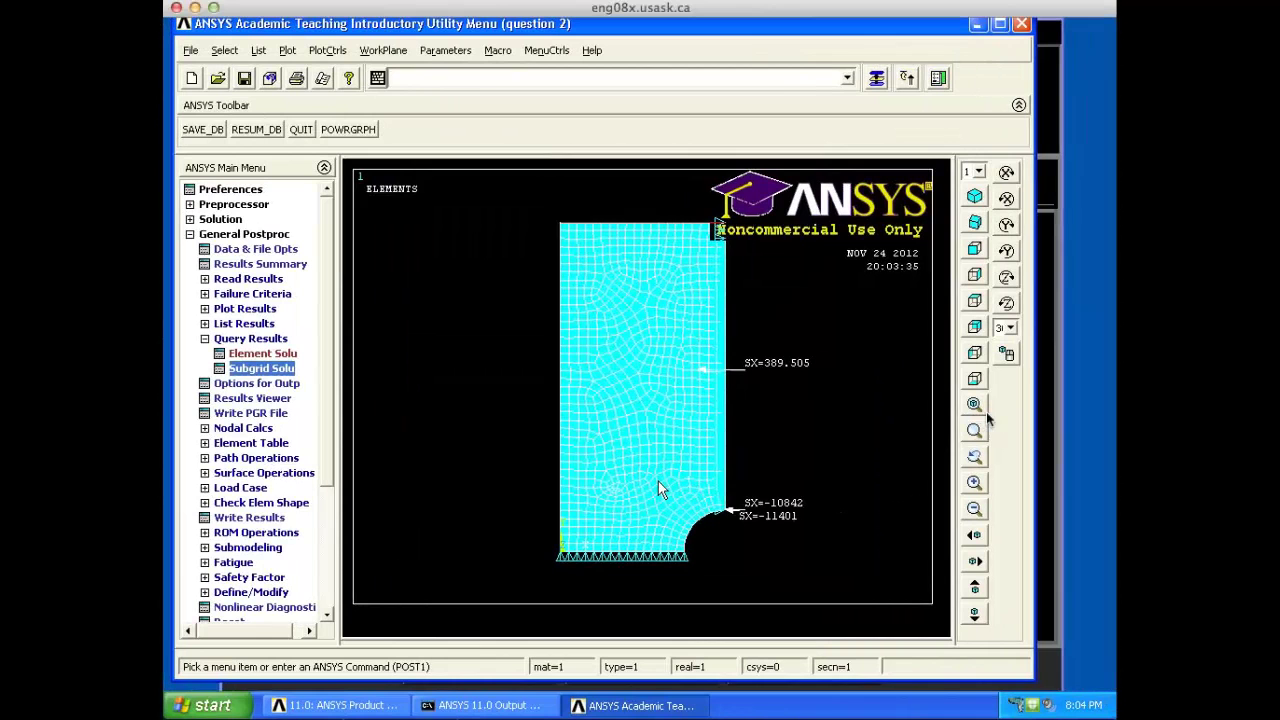